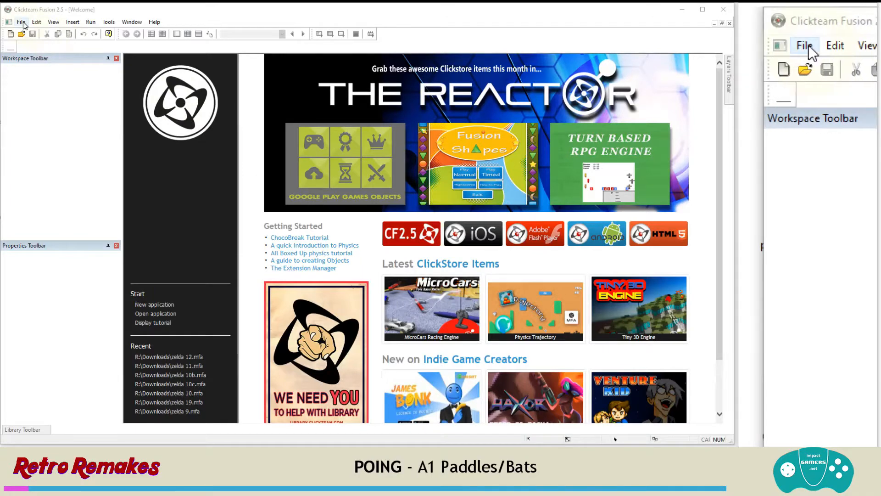
Create a new application and open its Frame 1 in the frame editor
left_click(22, 22)
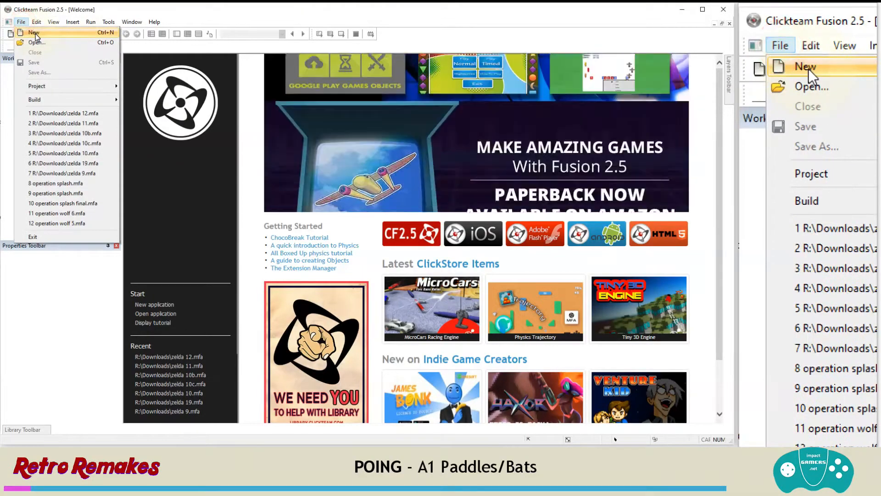
left_click(38, 36)
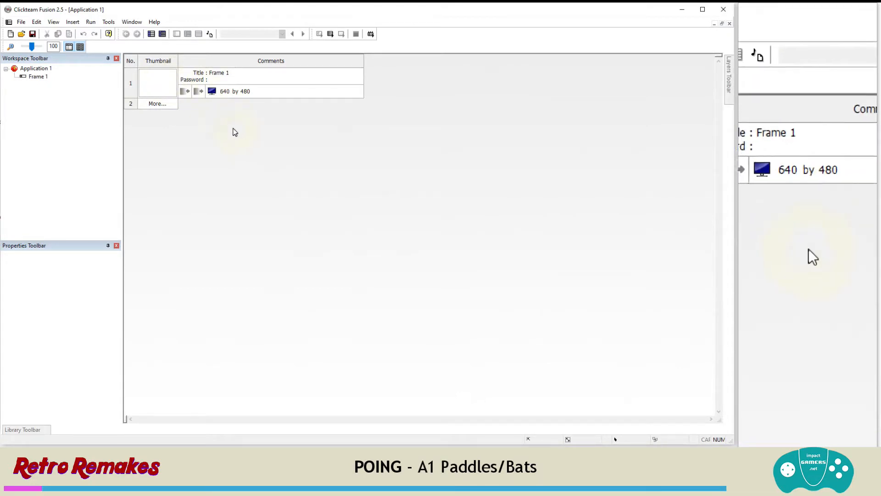
left_click(159, 87)
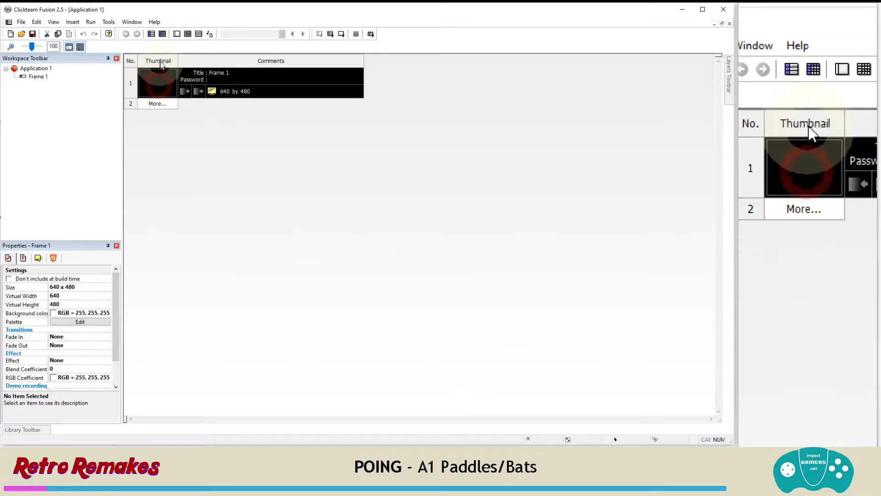
left_click(177, 36)
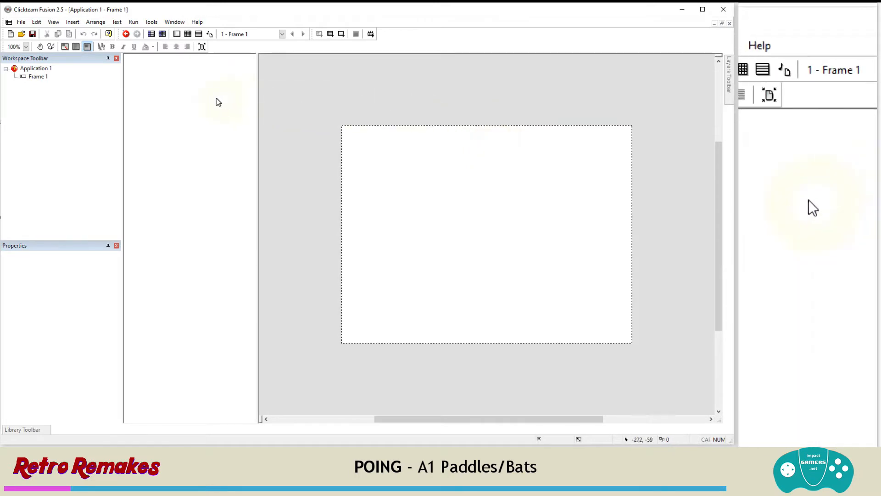
Set the application's window size to 858 x 525 and resize the matching frames with it
left_click(37, 70)
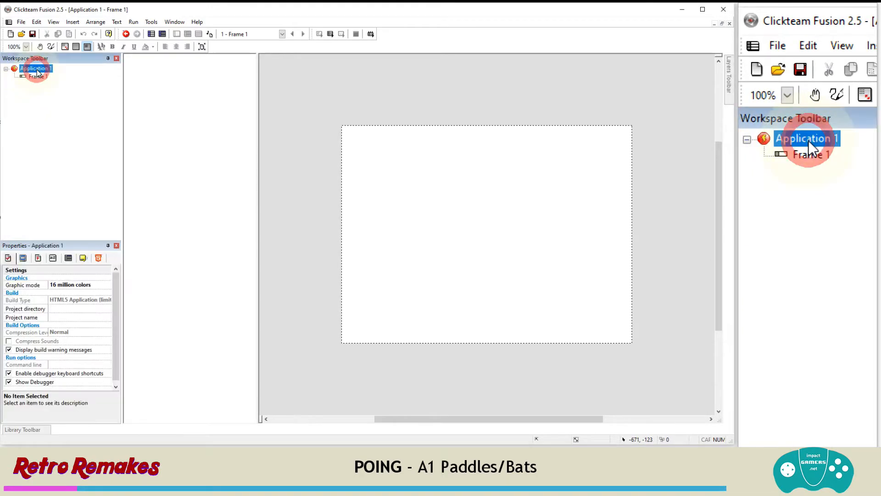
left_click(25, 259)
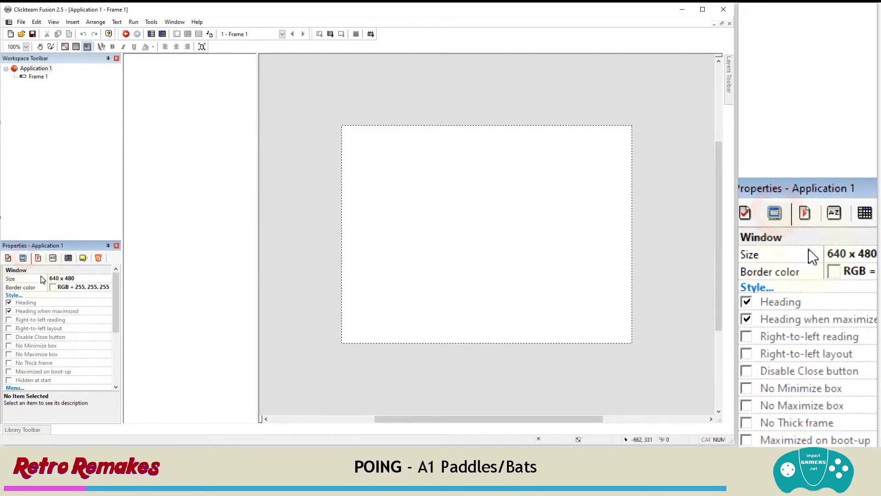
left_click(53, 278)
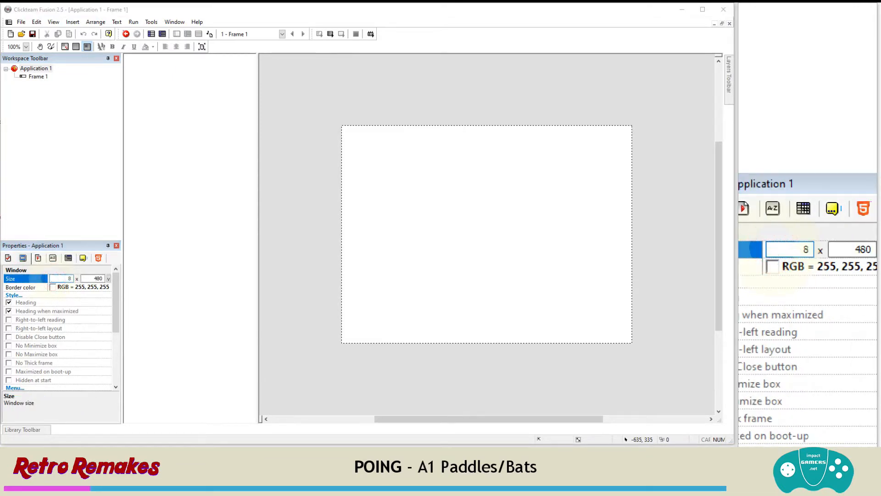
type("858")
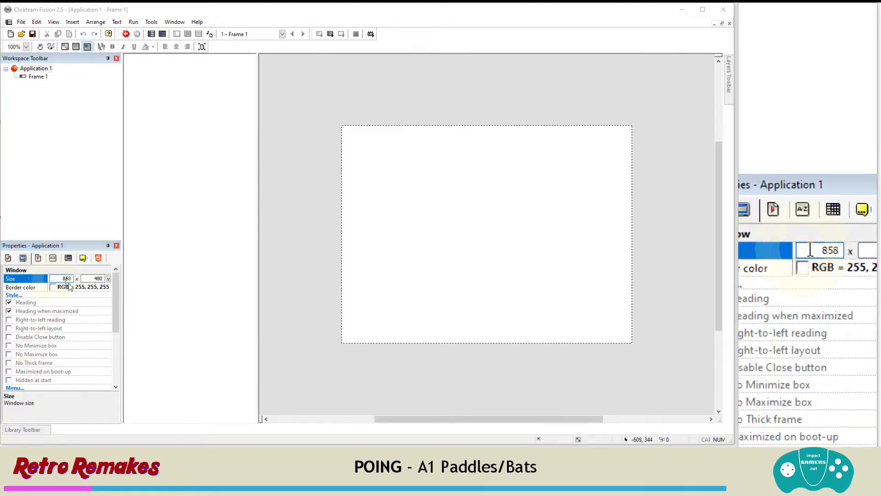
left_click(102, 279)
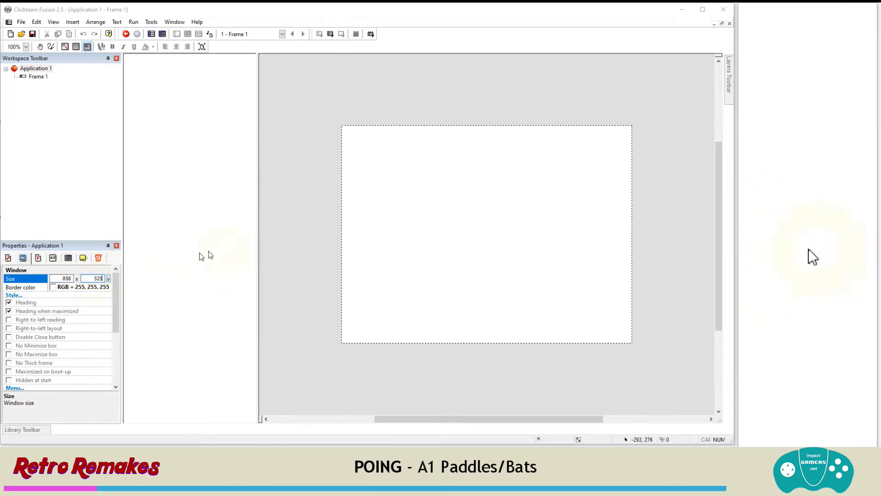
key("Return")
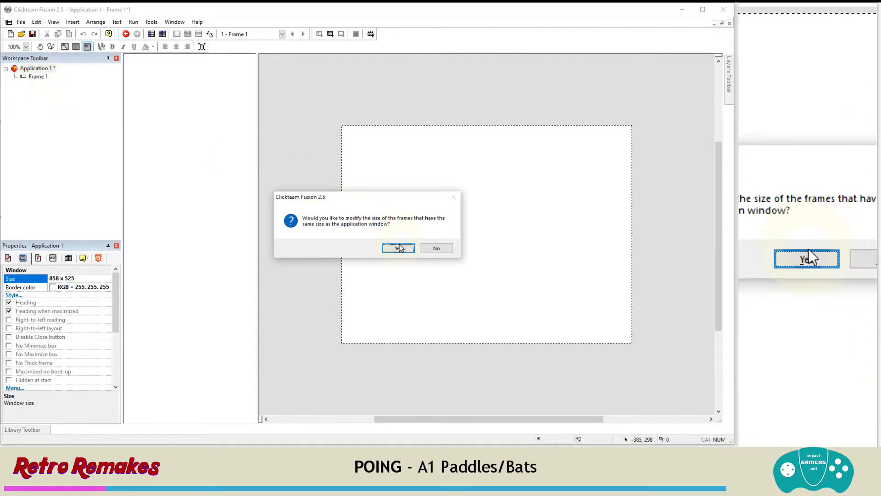
left_click(398, 248)
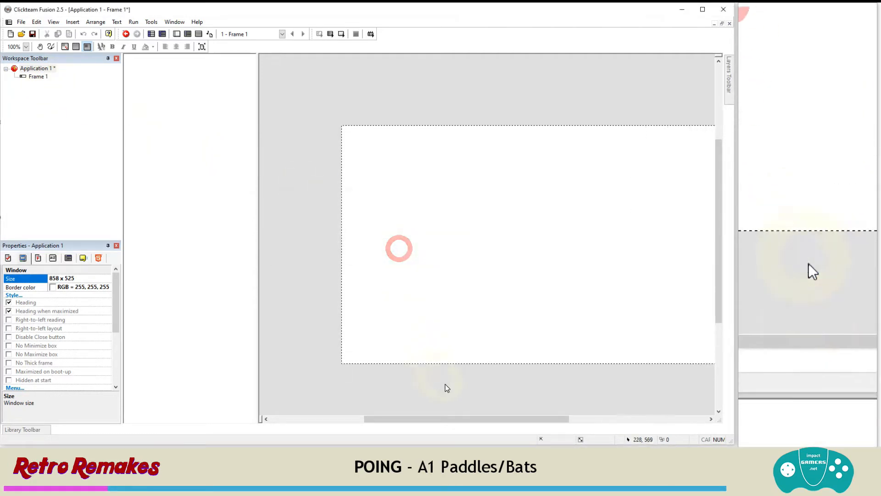
left_click_drag(470, 419, 486, 420)
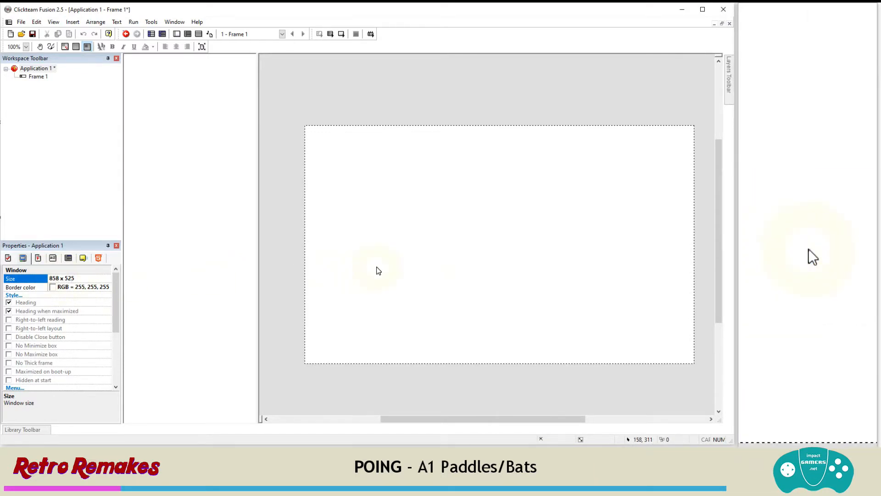
Insert an Active object near the left edge of the frame, about halfway up
left_click(73, 23)
left_click(85, 52)
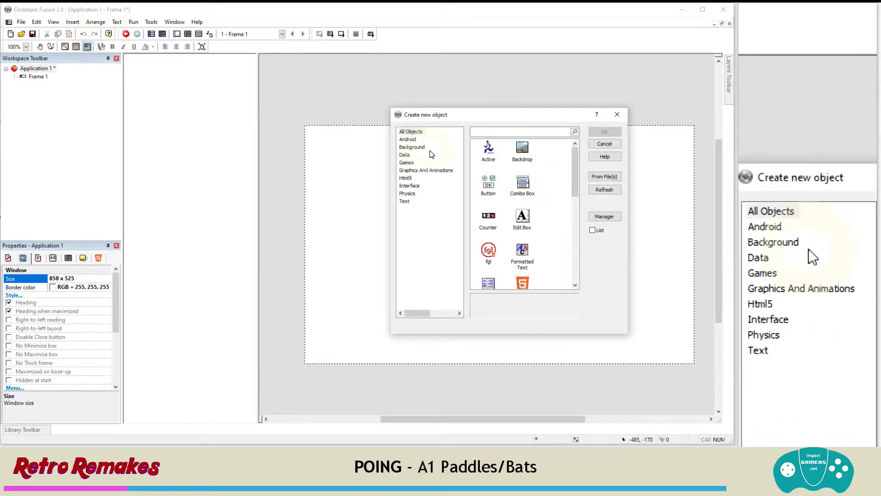
left_click(489, 152)
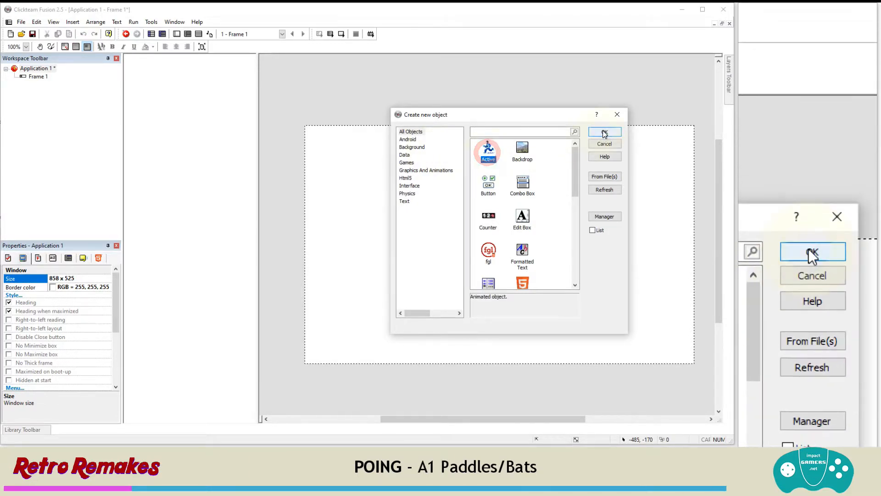
left_click(603, 131)
left_click(331, 227)
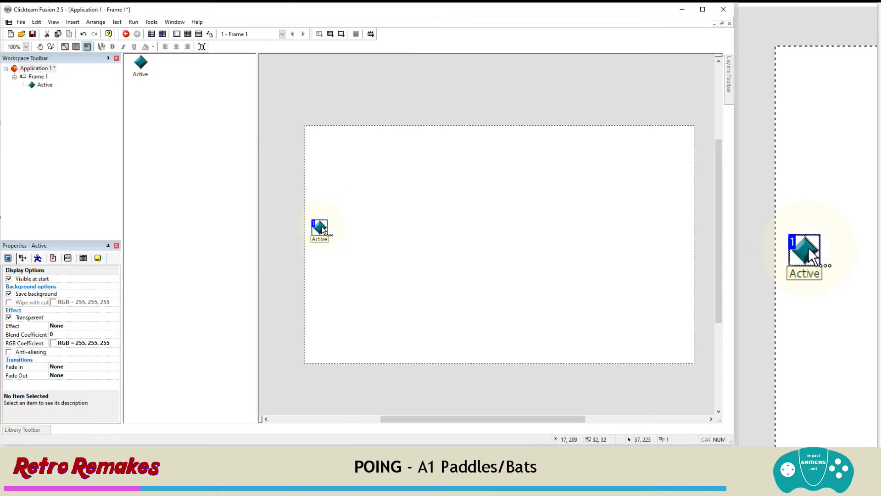
Set the Active object's movement type to Eight Directions
left_click(38, 258)
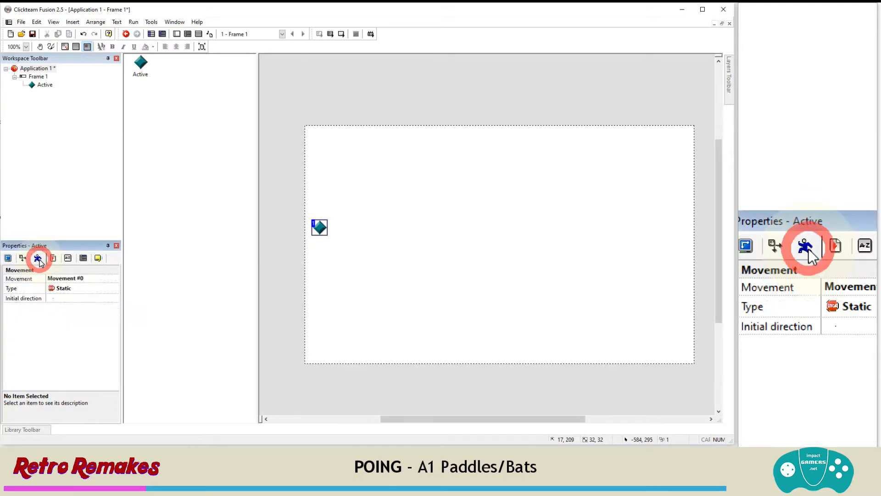
left_click(59, 292)
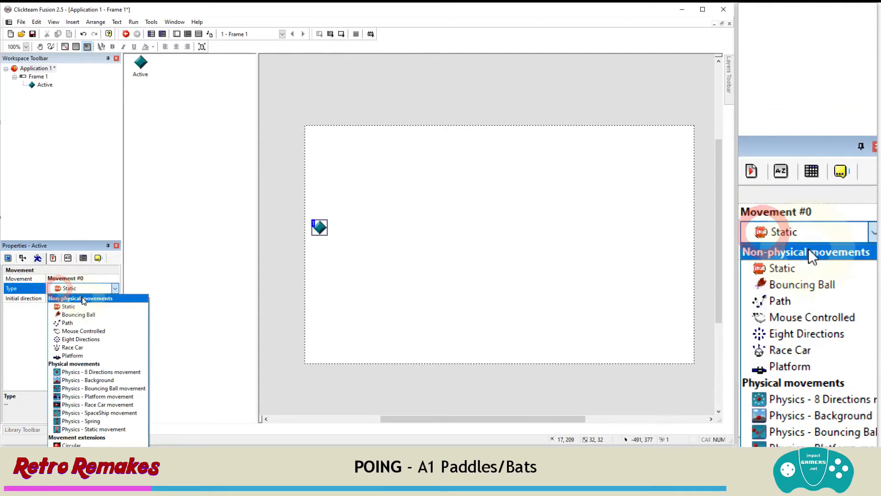
left_click(90, 340)
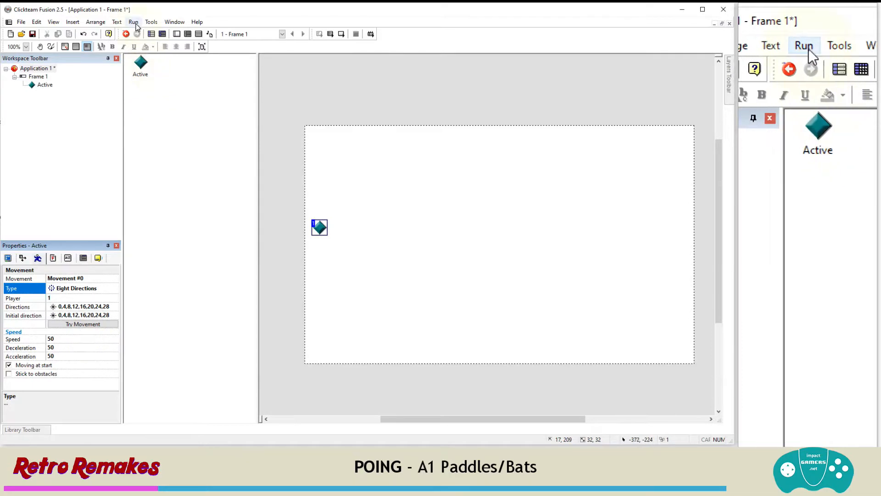
Run the frame to test the Active object's movement, and close the test window
left_click(135, 24)
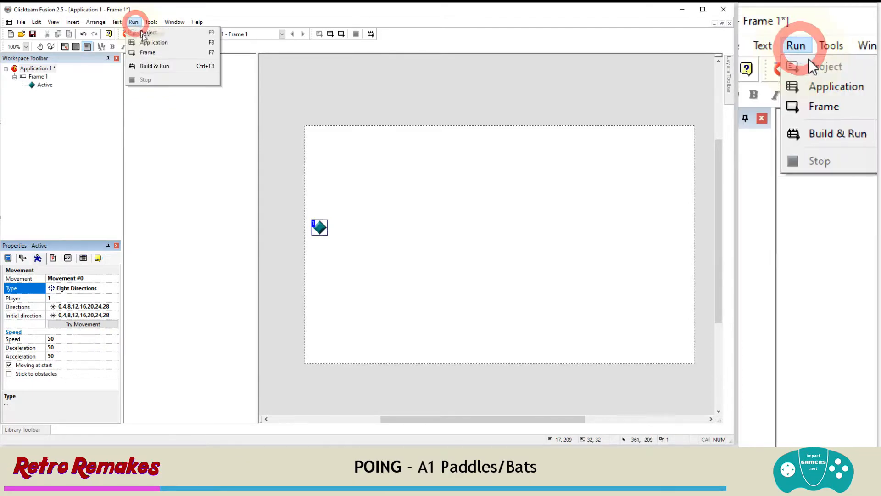
left_click(148, 53)
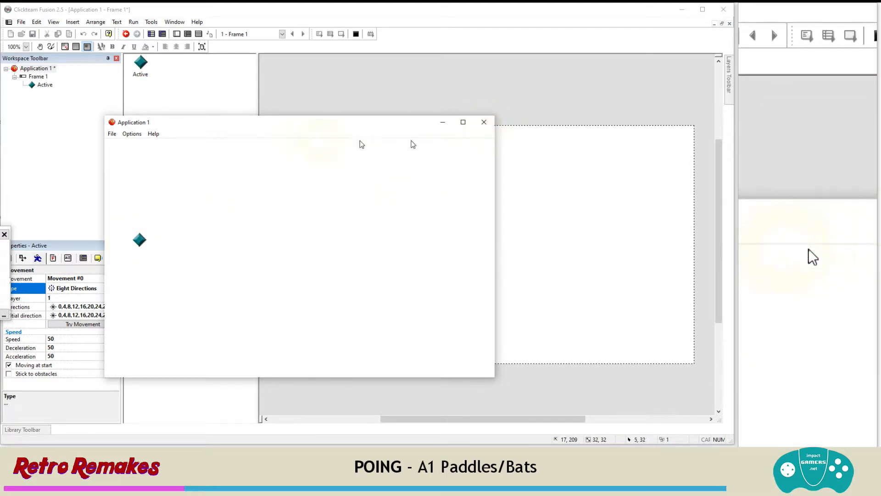
left_click(489, 125)
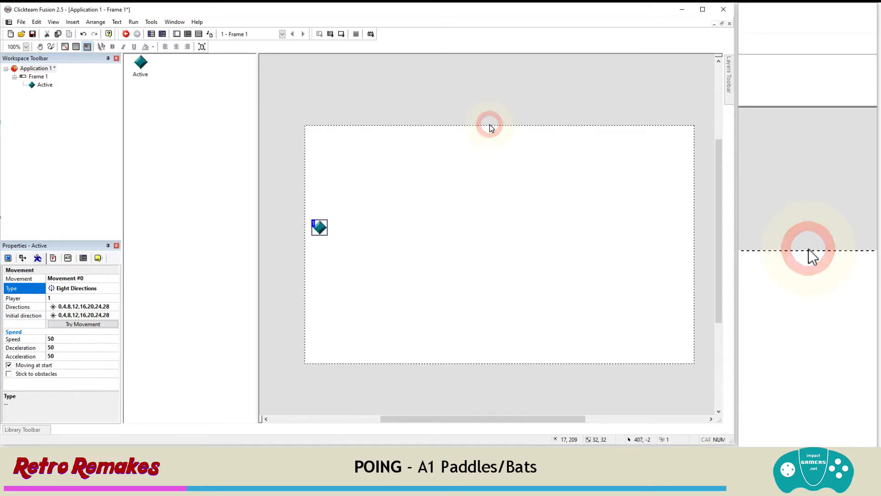
Set player 1's default keyboard controls in the application to W for up, S for down, A for left and D for right
left_click(37, 68)
left_click(37, 69)
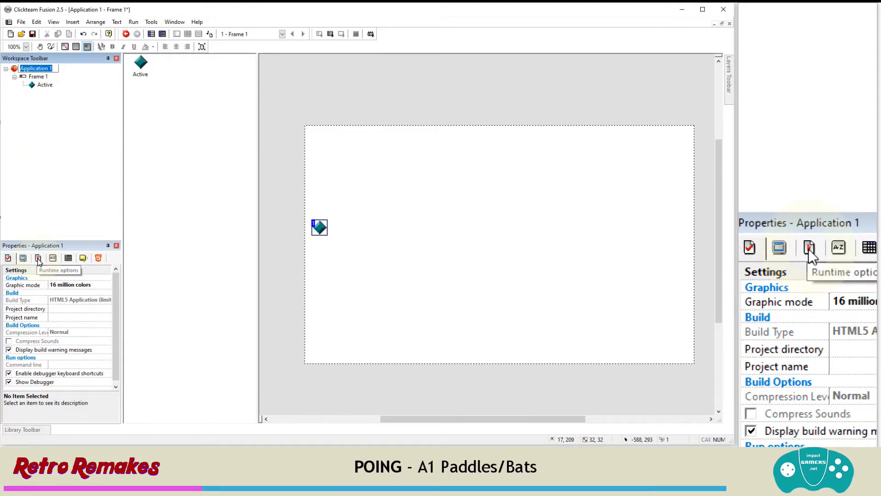
left_click(38, 259)
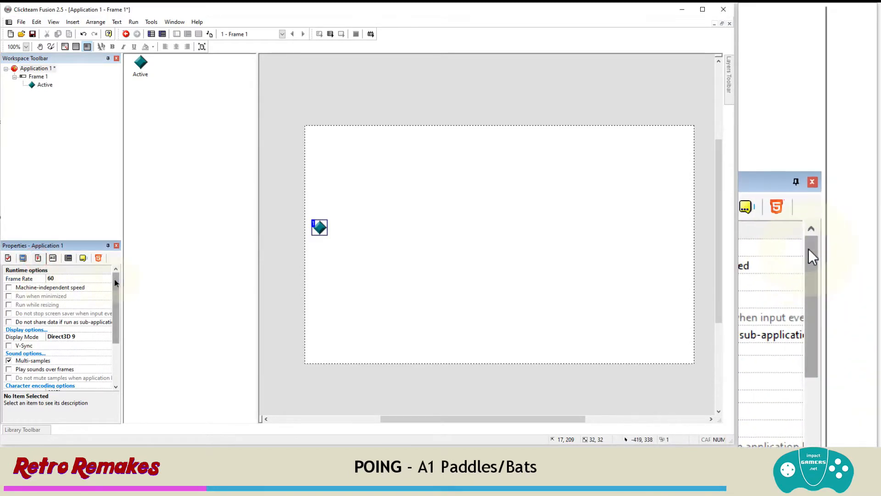
left_click_drag(114, 279, 116, 335)
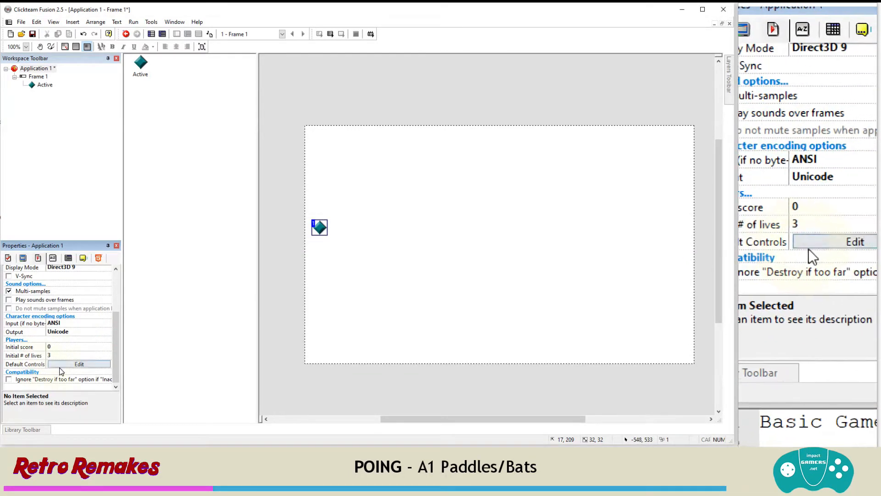
left_click(79, 365)
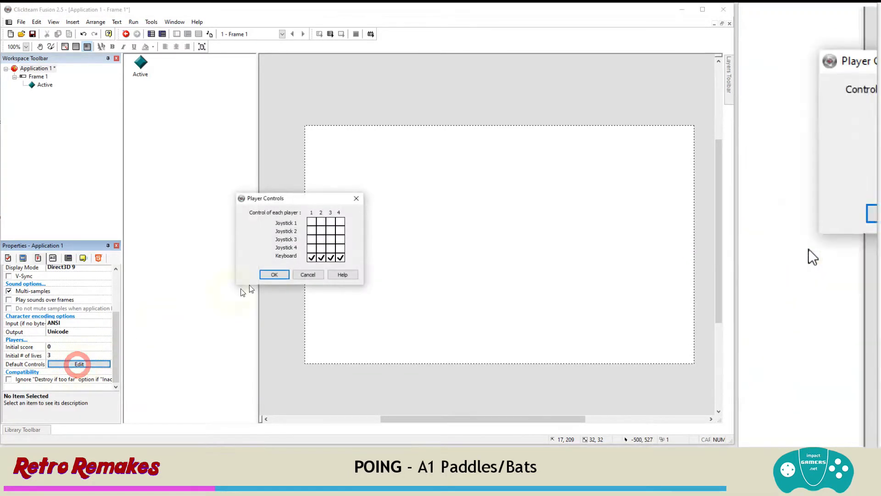
left_click(312, 258)
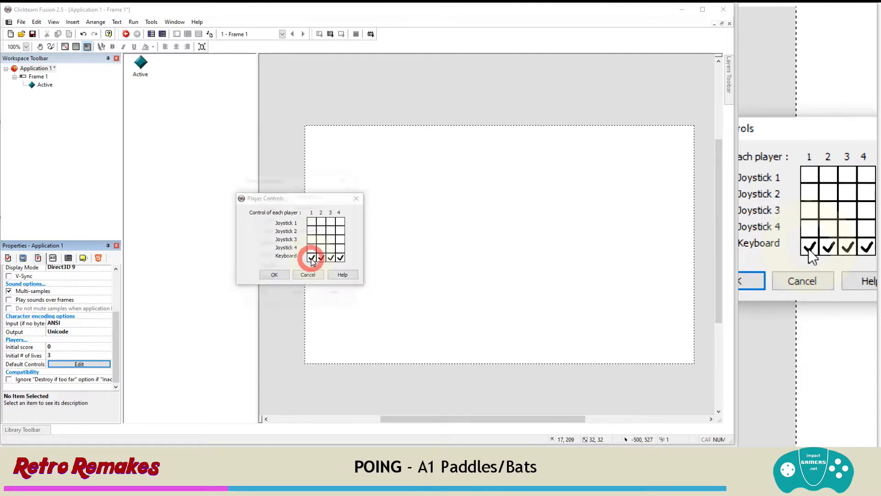
left_click(270, 196)
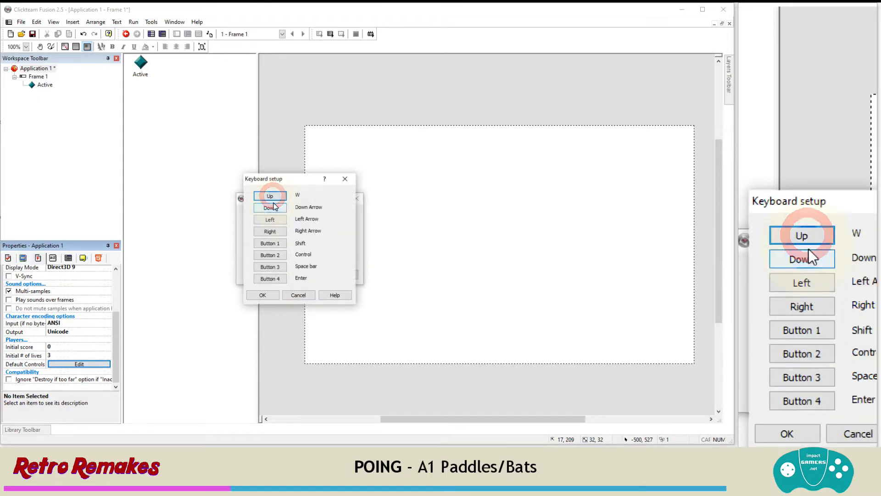
key("s")
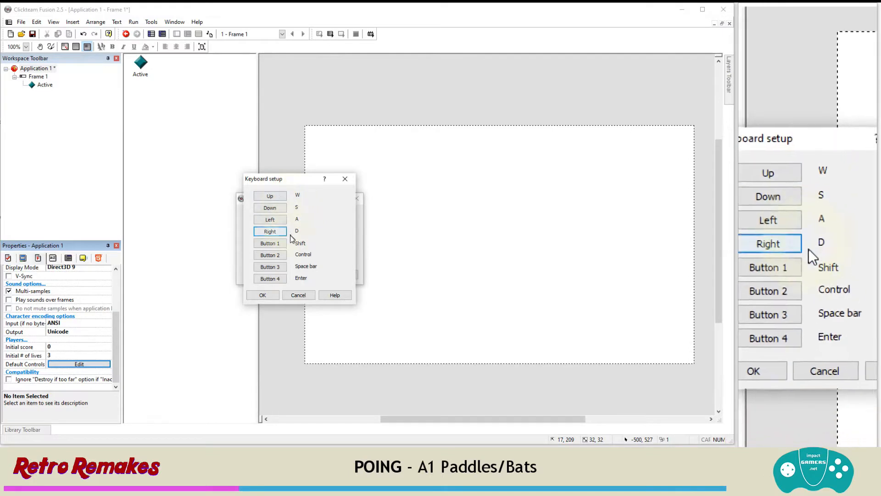
left_click(265, 295)
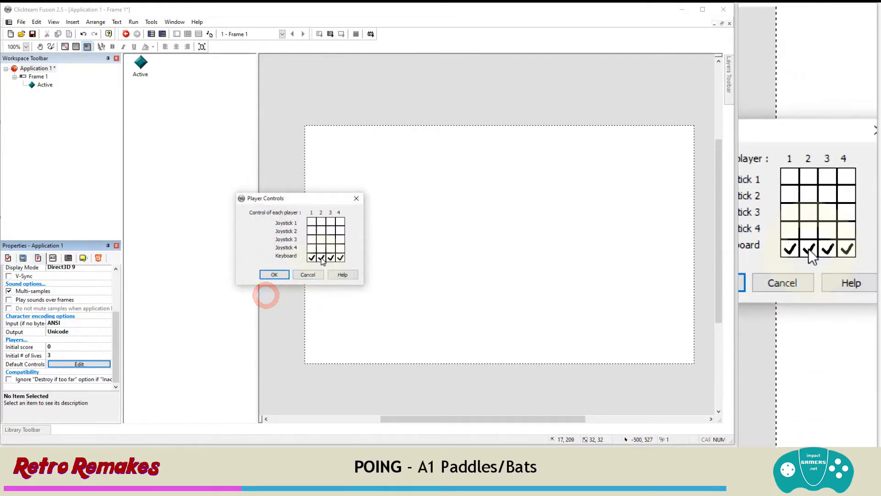
Check player 2's keyboard assignments and accept the player controls
left_click(321, 258)
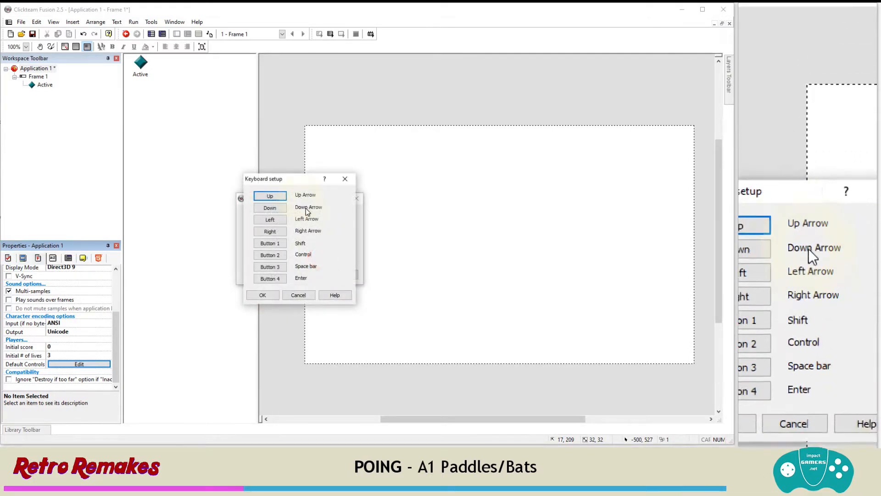
left_click(263, 295)
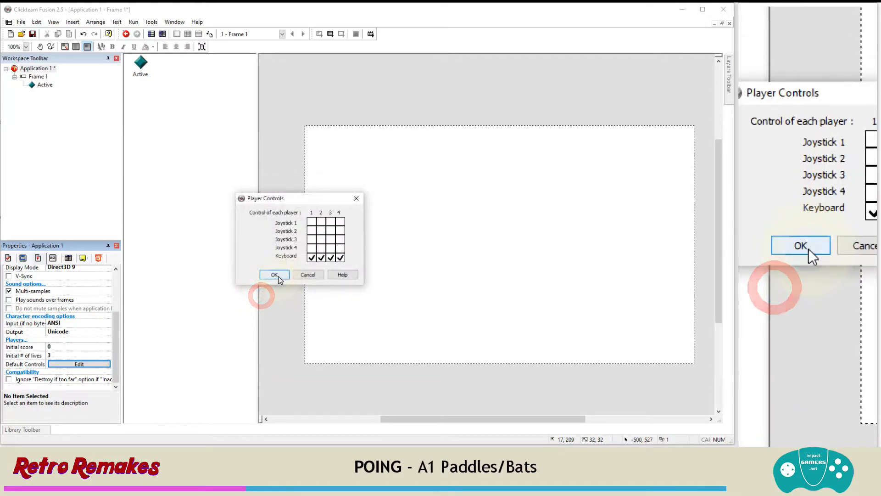
left_click(277, 276)
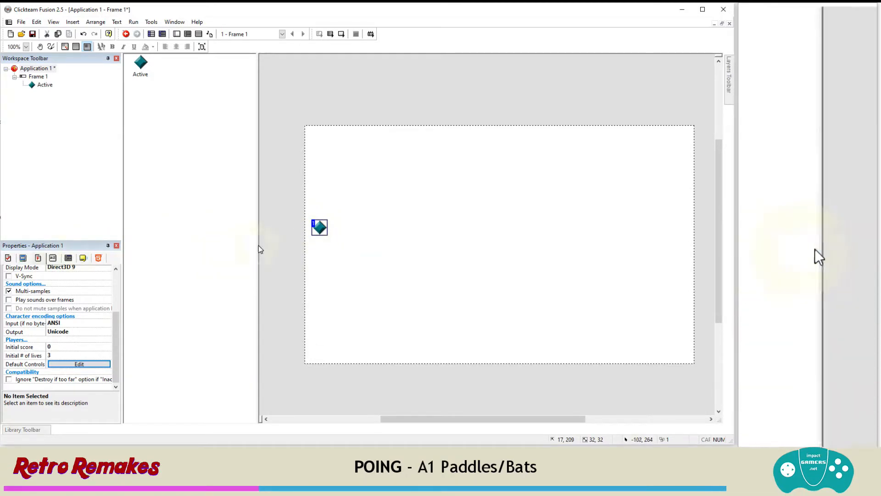
Move the Active object to about 32, 224 and restrict its Eight Directions movement to up and down (8, 24)
left_click_drag(319, 228, 326, 234)
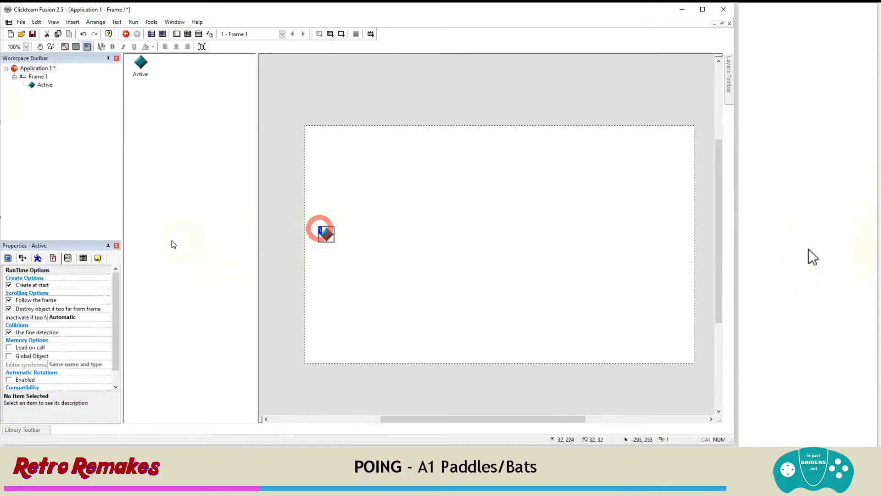
left_click(38, 259)
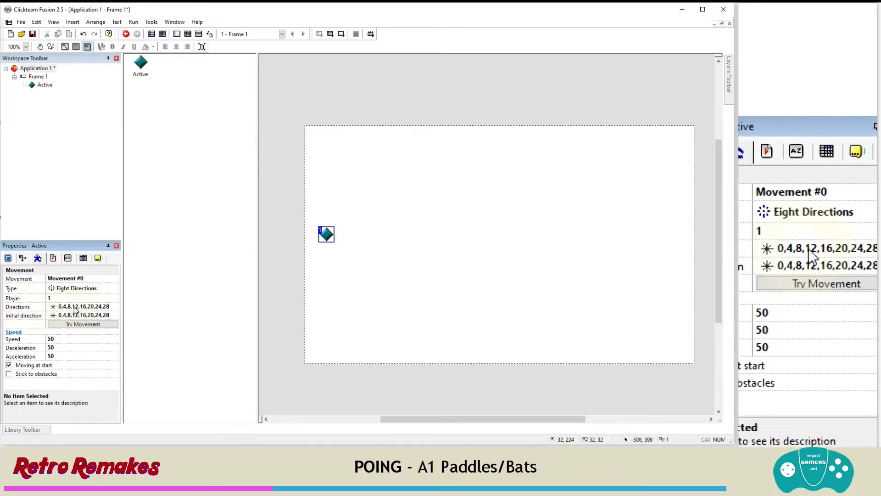
left_click(54, 307)
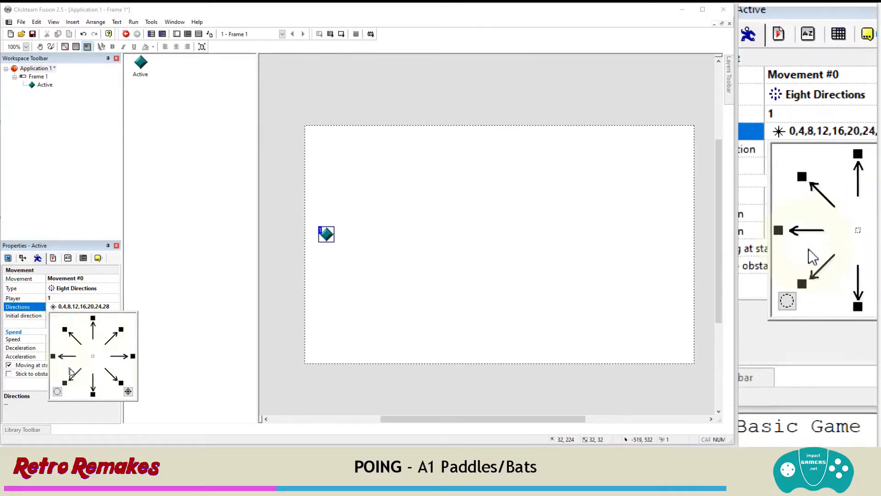
left_click(58, 392)
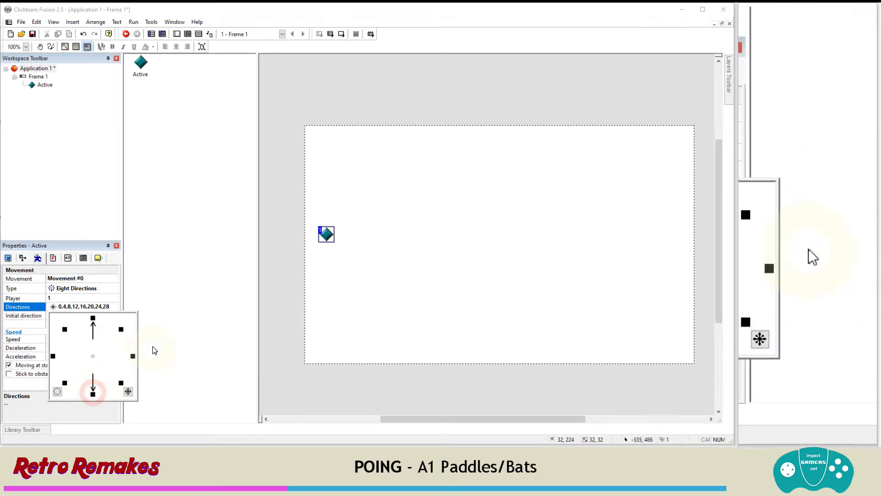
left_click(325, 273)
left_click(327, 234)
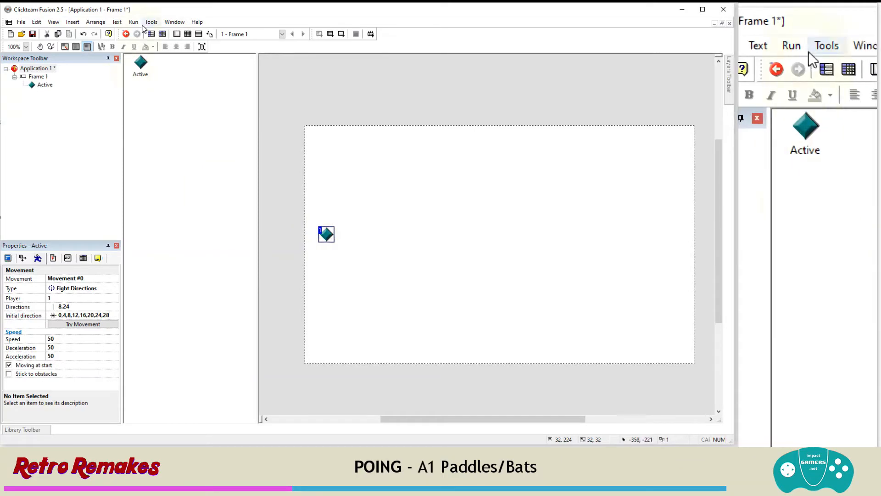
Run the frame to test the Active object's vertical movement, and close the test window
left_click(134, 21)
left_click(153, 53)
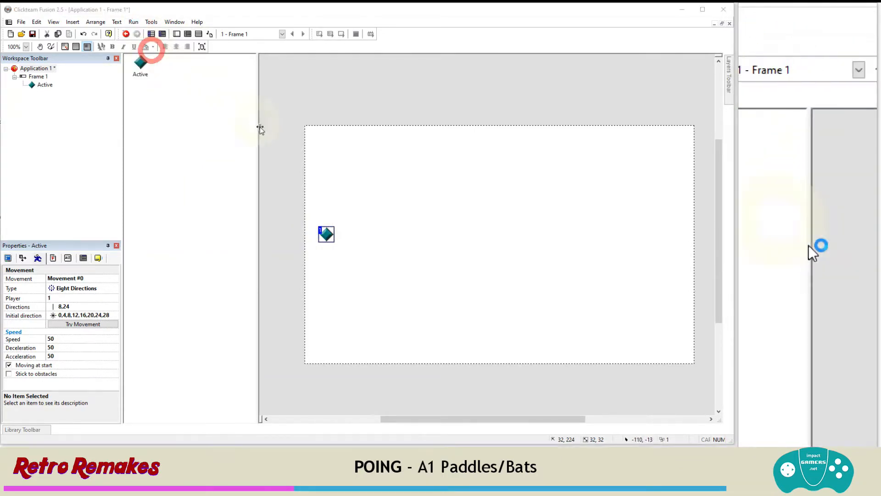
key("Up")
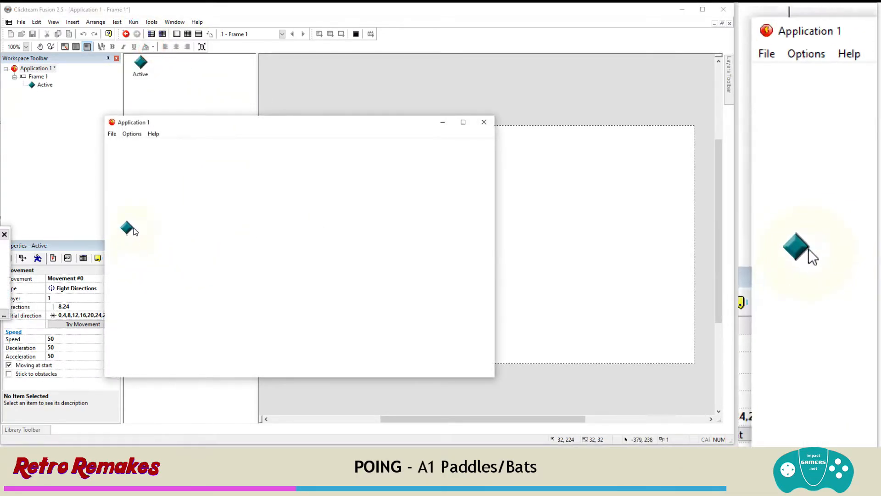
key("Down")
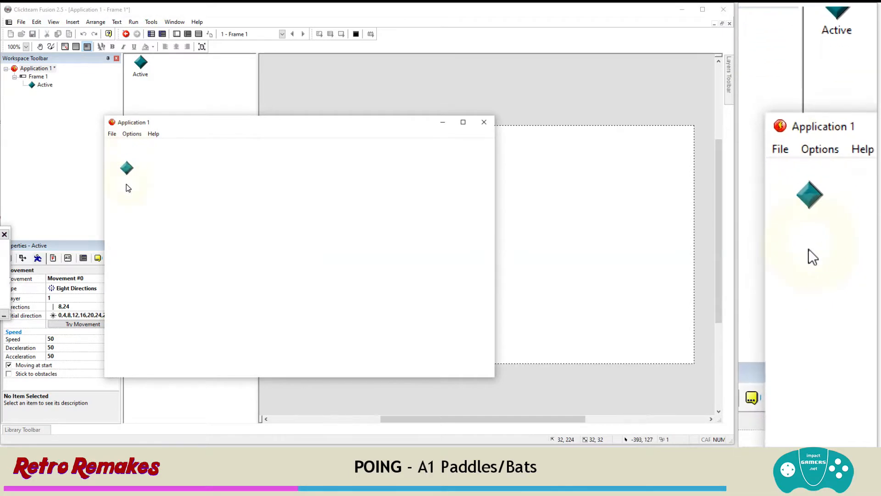
key("Up")
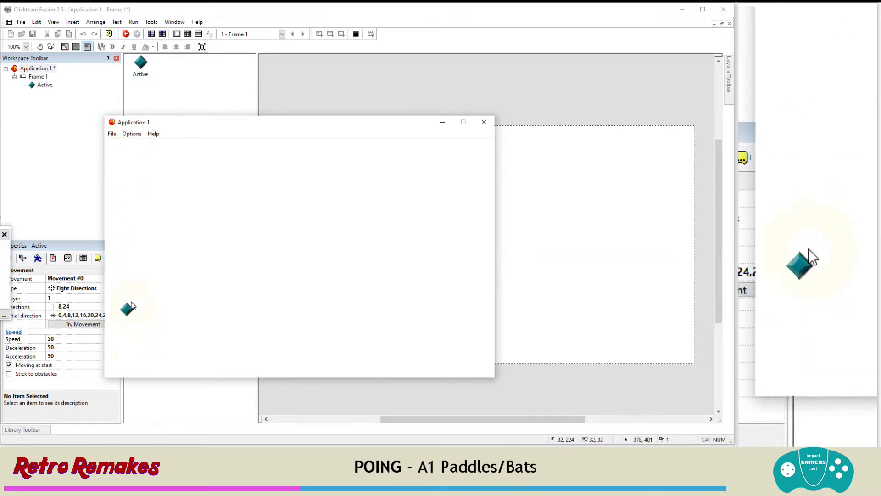
left_click(485, 123)
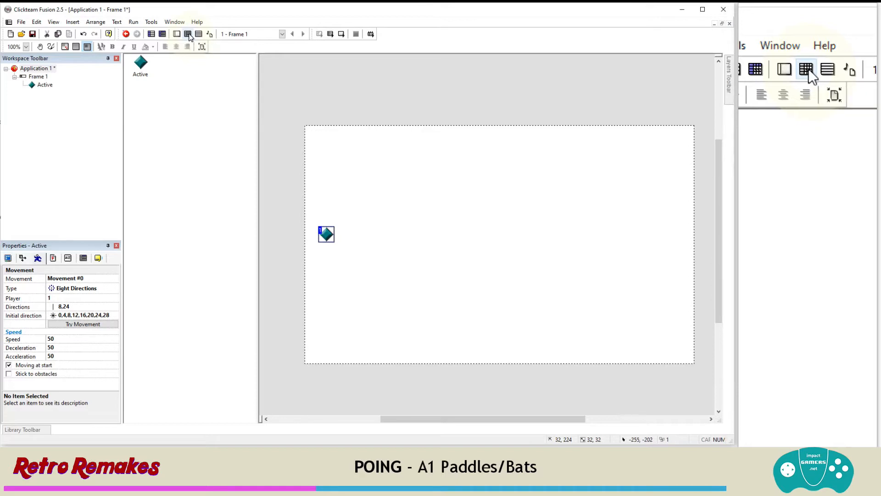
Add an event condition testing whether the Active object leaves the play area at the top or bottom
left_click(188, 36)
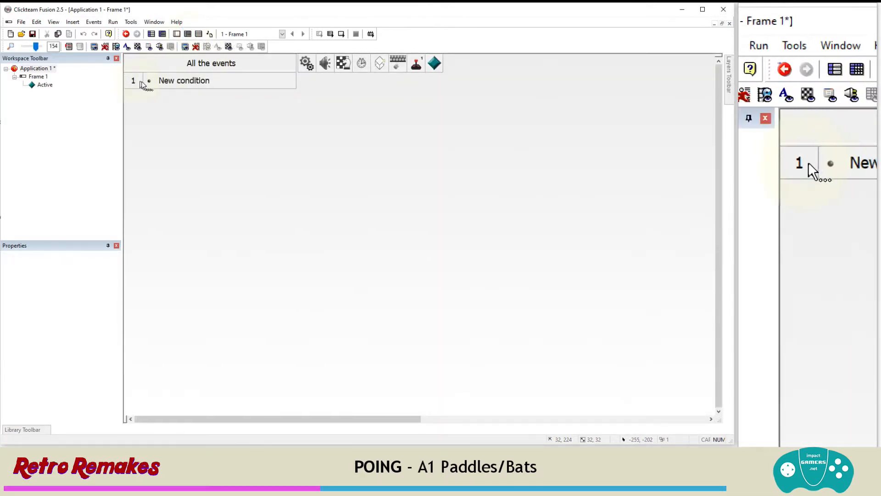
left_click(175, 82)
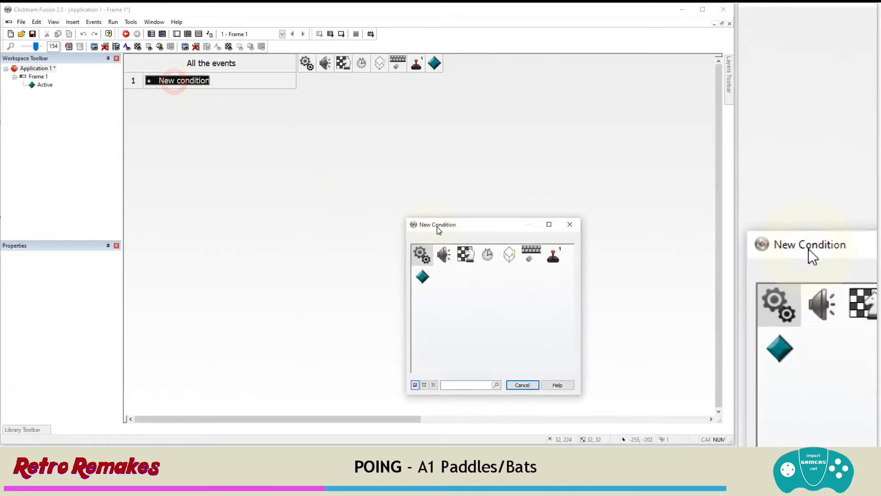
left_click_drag(429, 225, 260, 101)
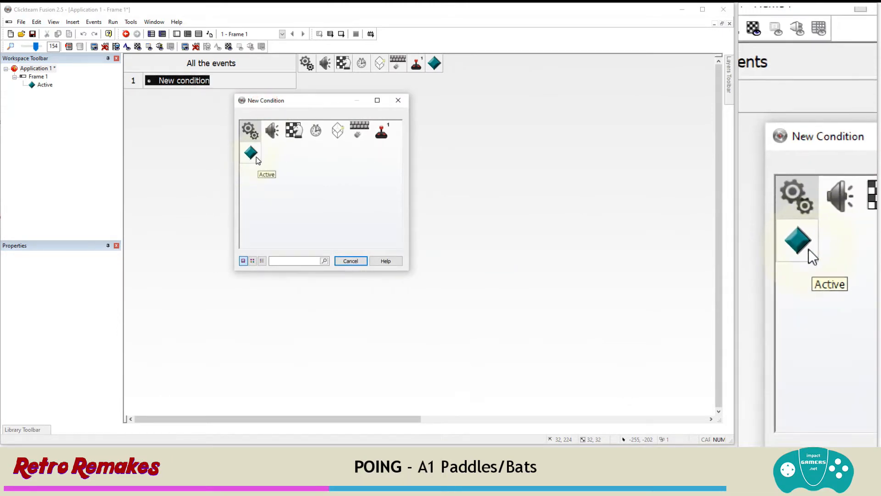
right_click(251, 154)
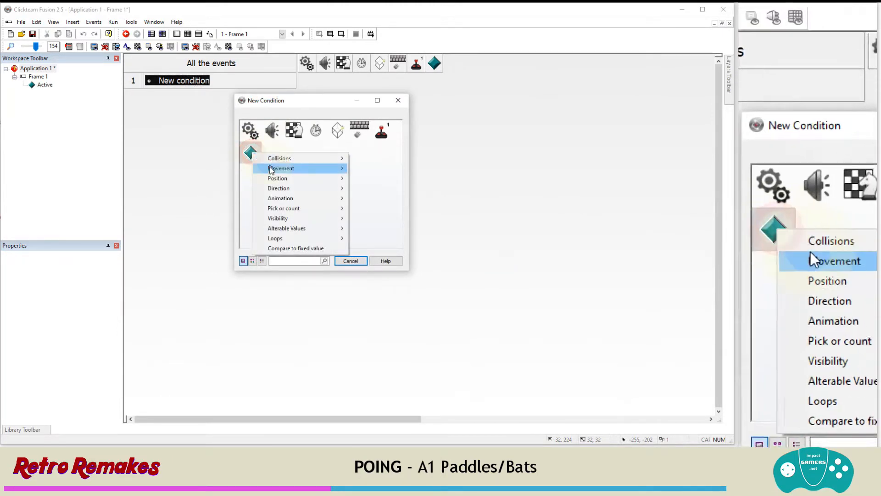
mouse_move(277, 179)
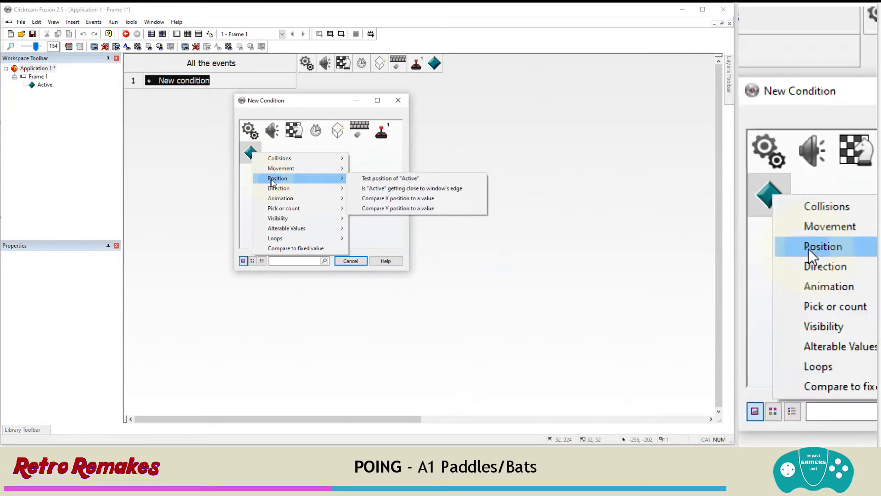
left_click(360, 179)
left_click(377, 174)
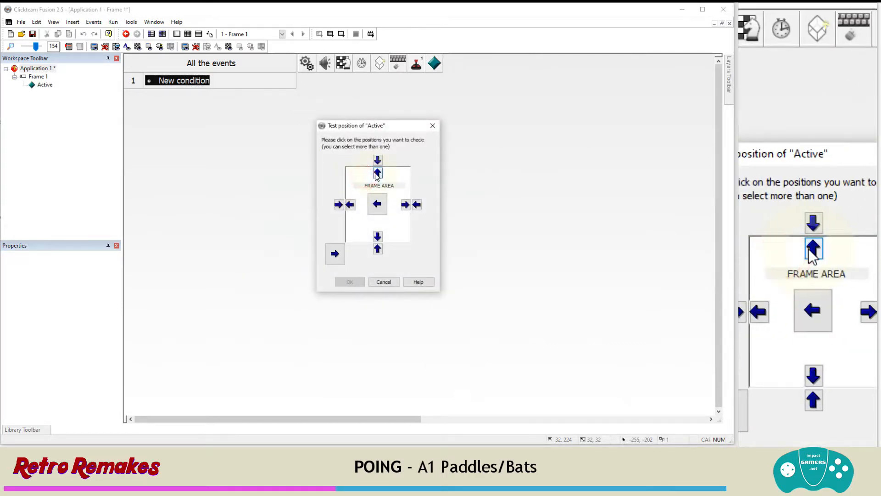
left_click(377, 236)
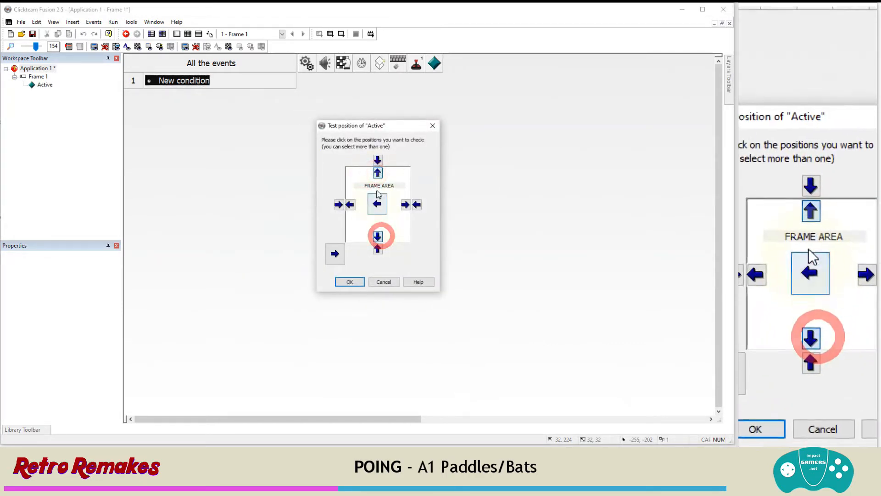
left_click(357, 283)
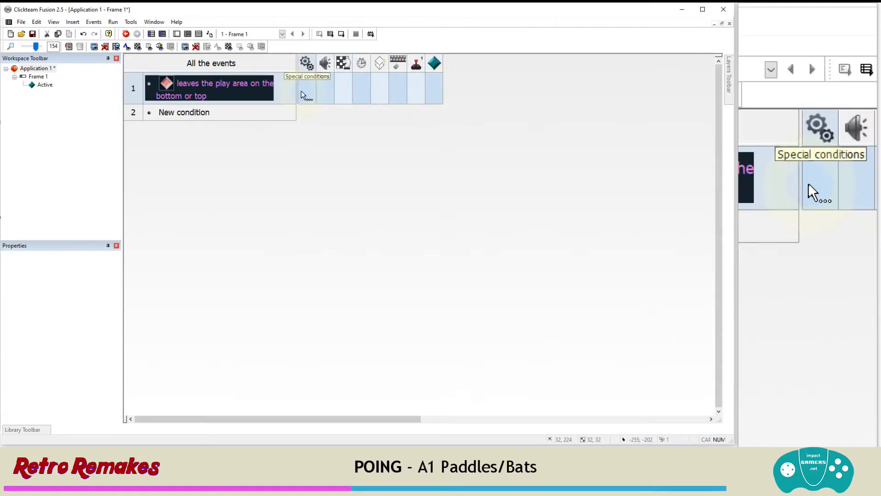
left_click(434, 91)
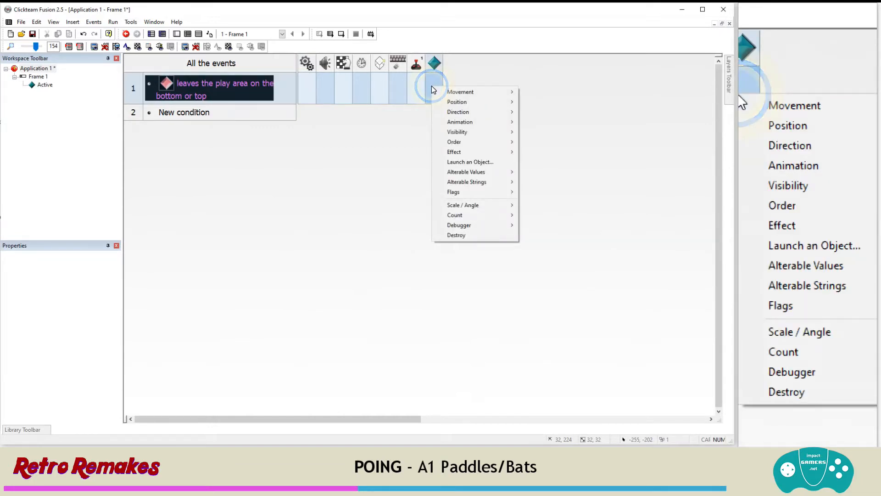
left_click(433, 83)
double_click(430, 86)
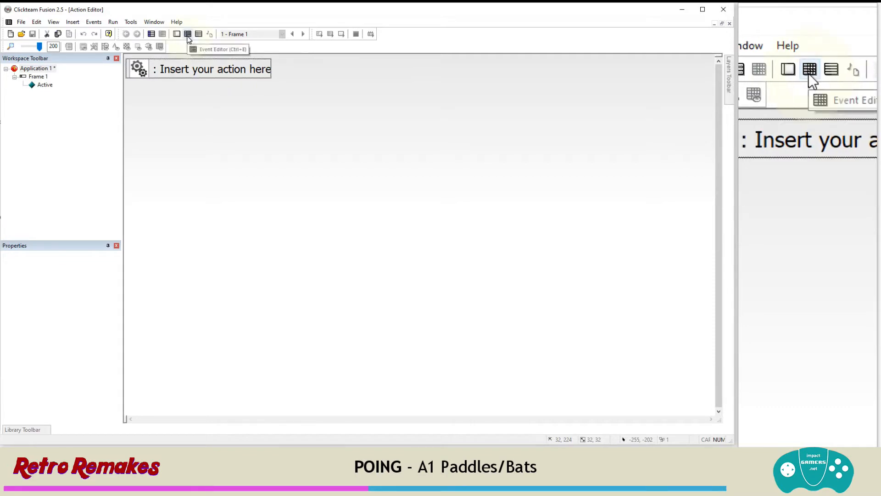
left_click(188, 37)
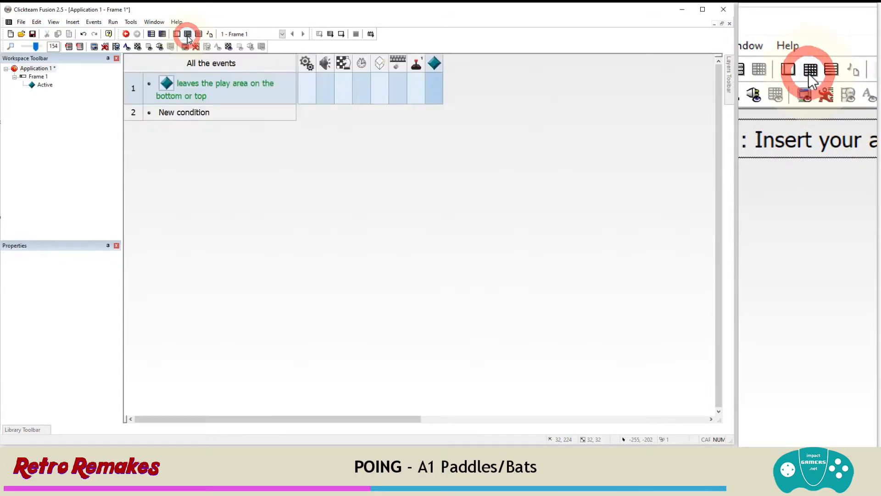
Add a Stop movement action for the Active object to the play-area exit event
left_click(435, 94)
mouse_move(516, 97)
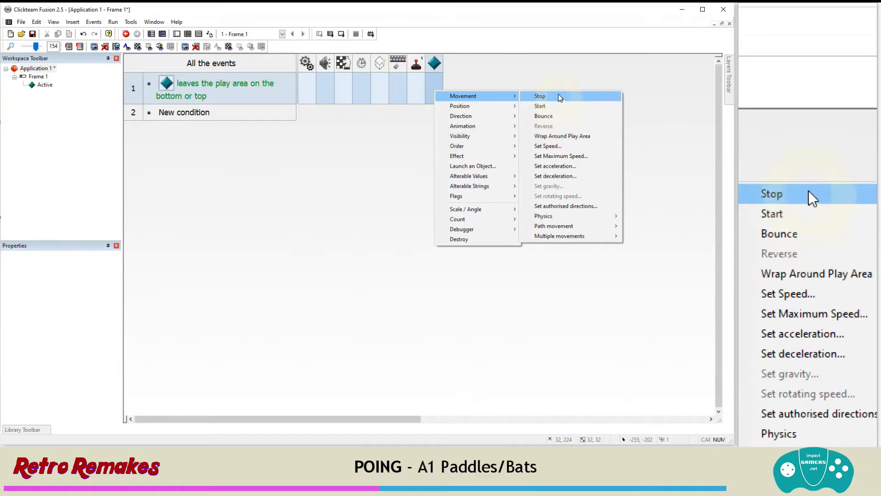
left_click(556, 97)
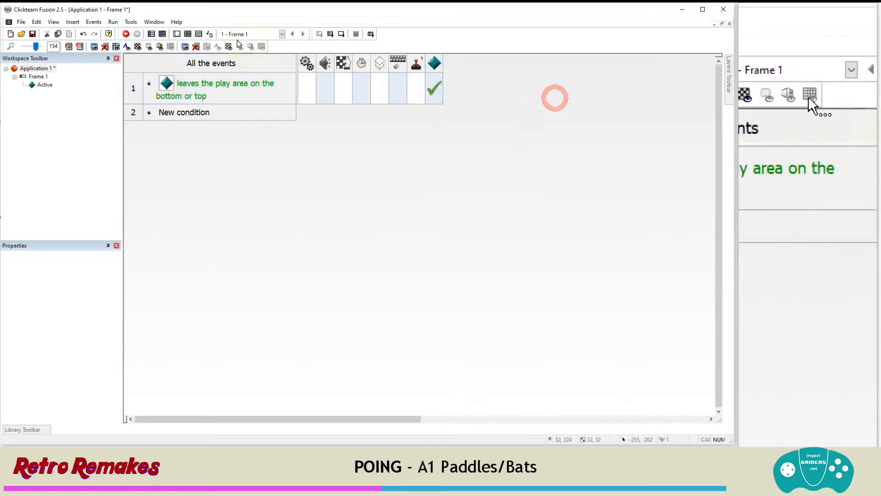
Return to the frame, run it to test that the Active object stops at the edges, and close the test window
left_click(176, 34)
left_click(140, 23)
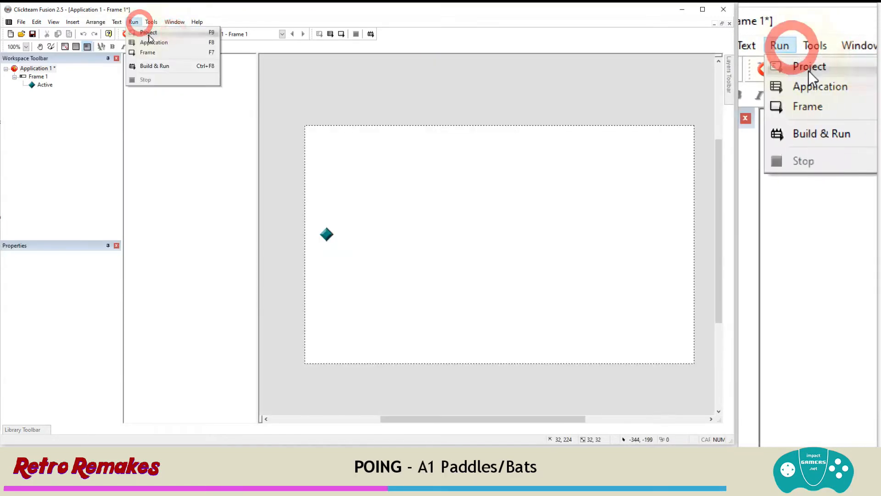
left_click(143, 52)
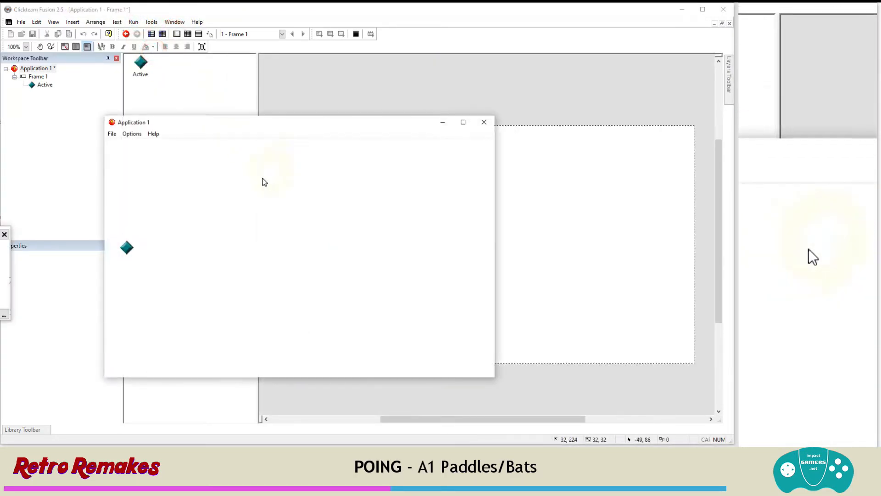
key("Down")
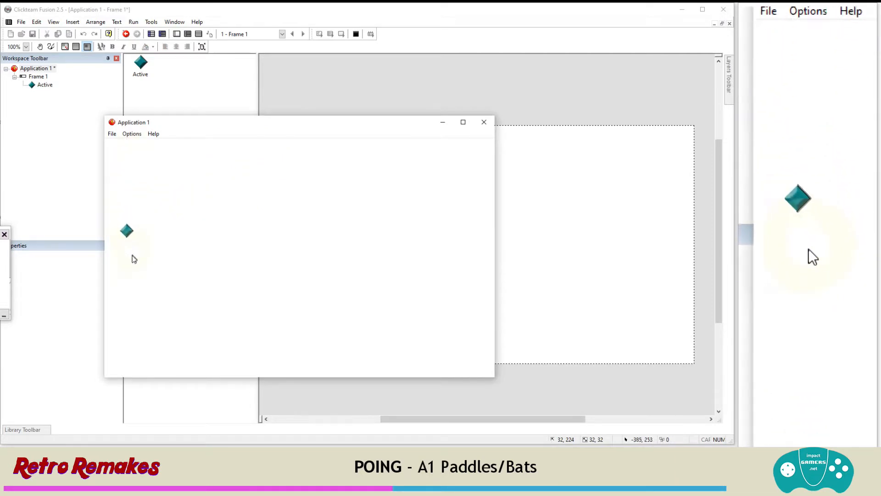
key("Up")
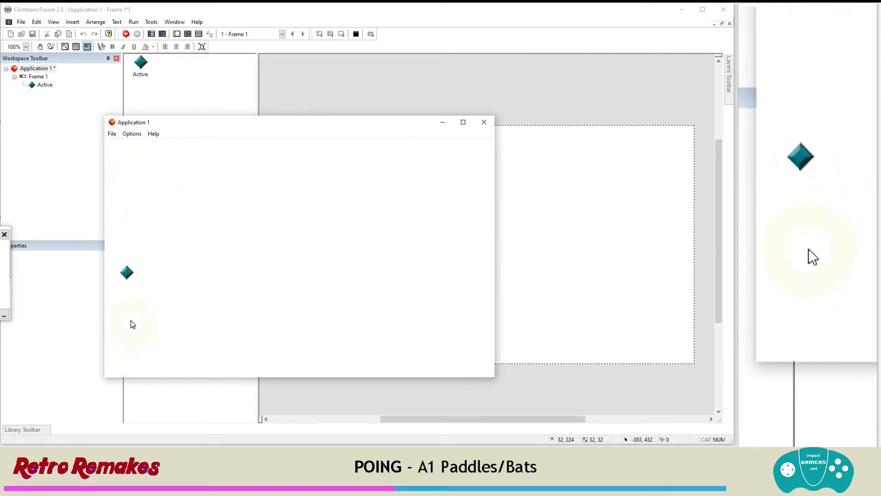
left_click(484, 122)
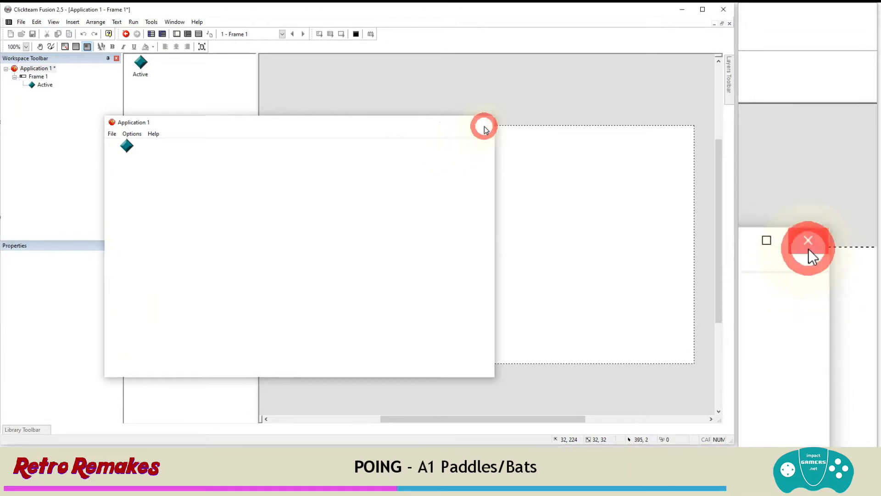
Stretch the Active object vertically into a paddle shape and set its height to 100
left_click(327, 235)
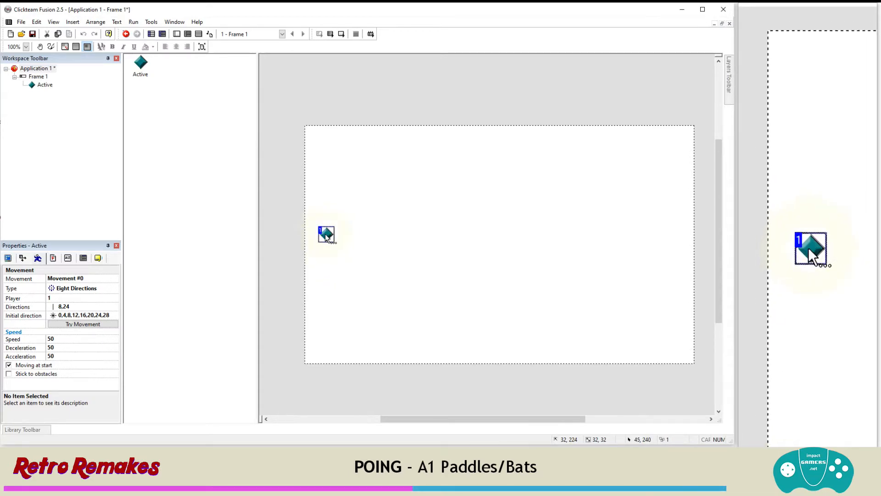
left_click(327, 235)
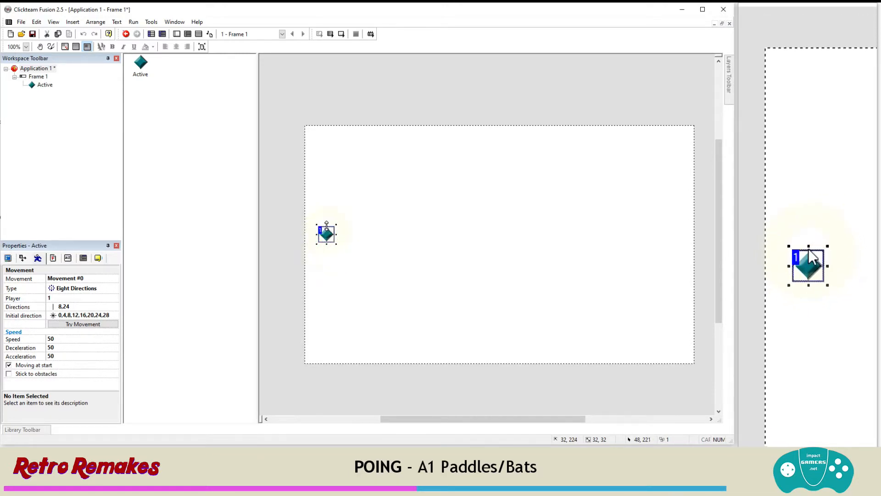
left_click_drag(327, 224, 327, 190)
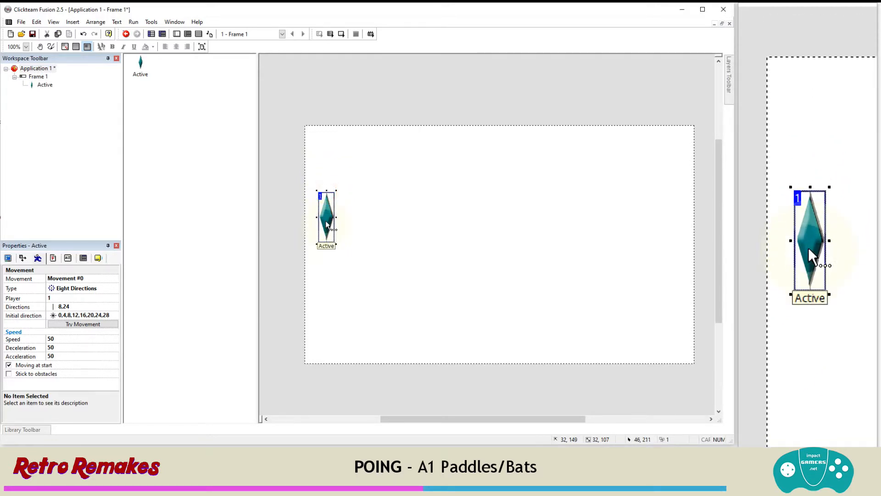
left_click(23, 258)
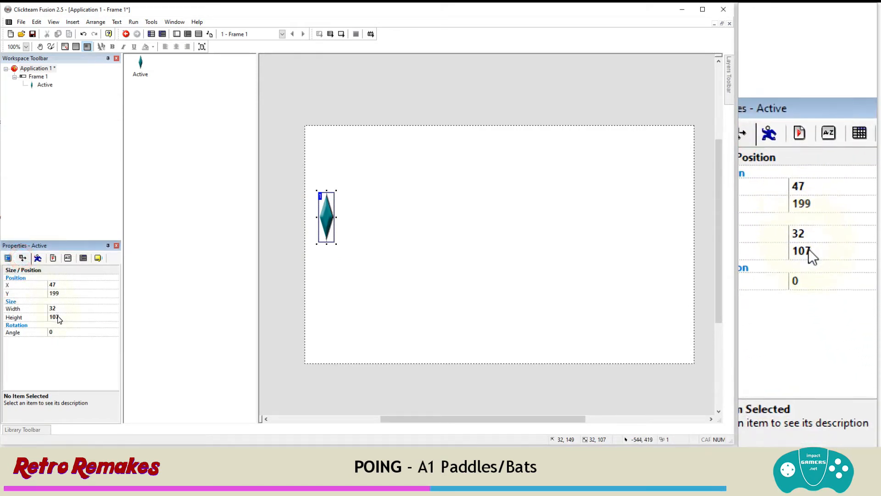
left_click(59, 316)
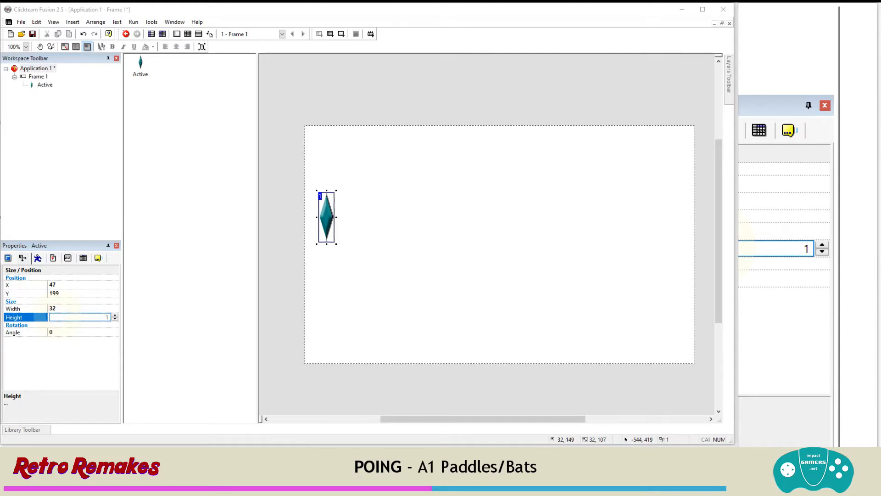
type("100")
key("Return")
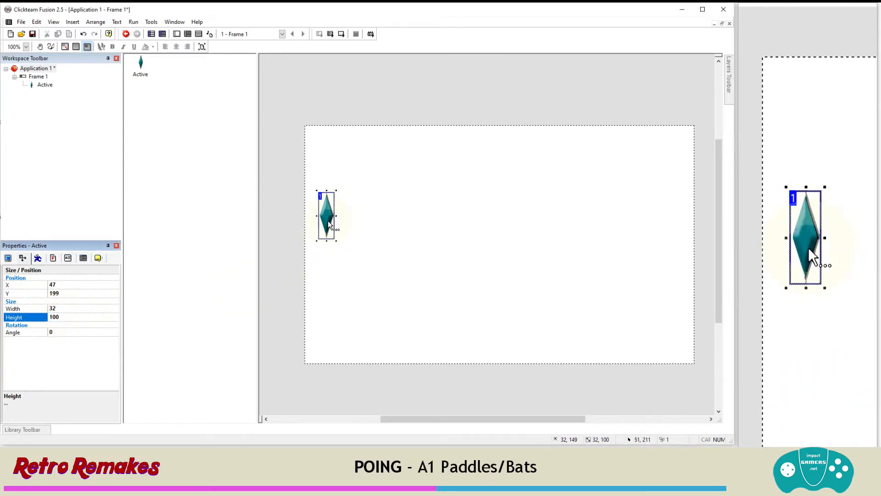
Move the Active object to Y 238 and replace its diamond image with a solid blue fill (2B5397)
left_click_drag(327, 217, 328, 235)
right_click(328, 236)
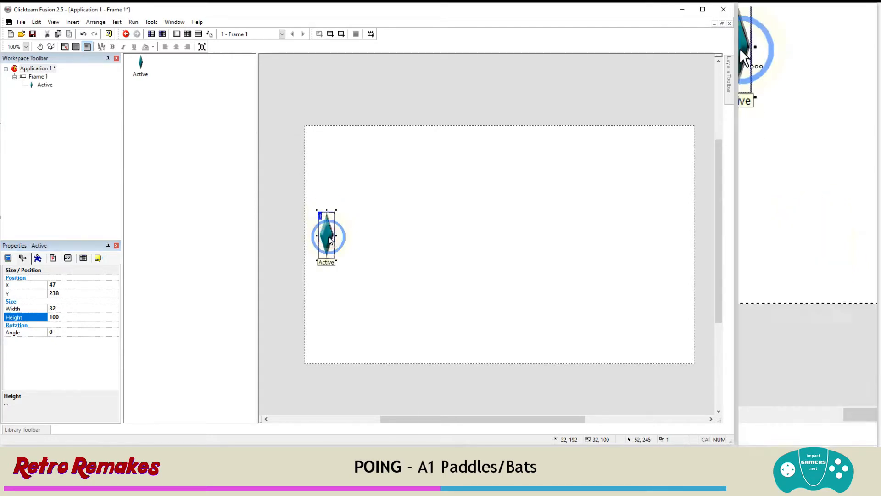
left_click(347, 239)
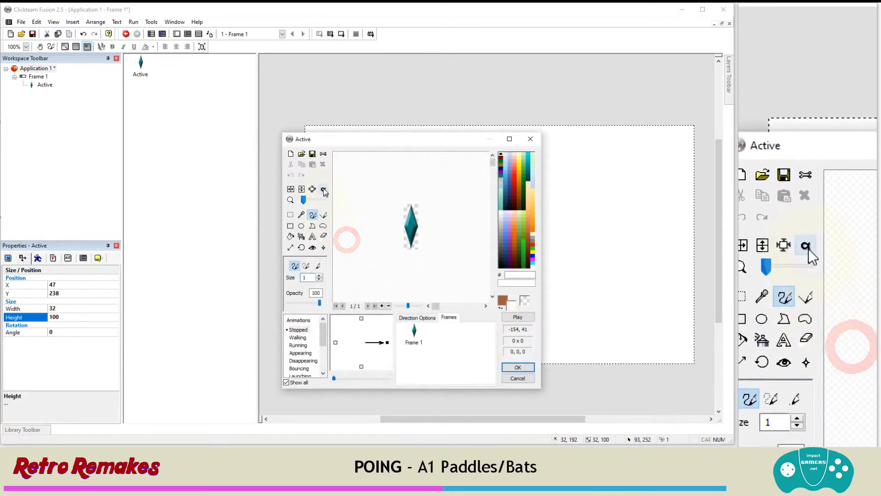
left_click(292, 155)
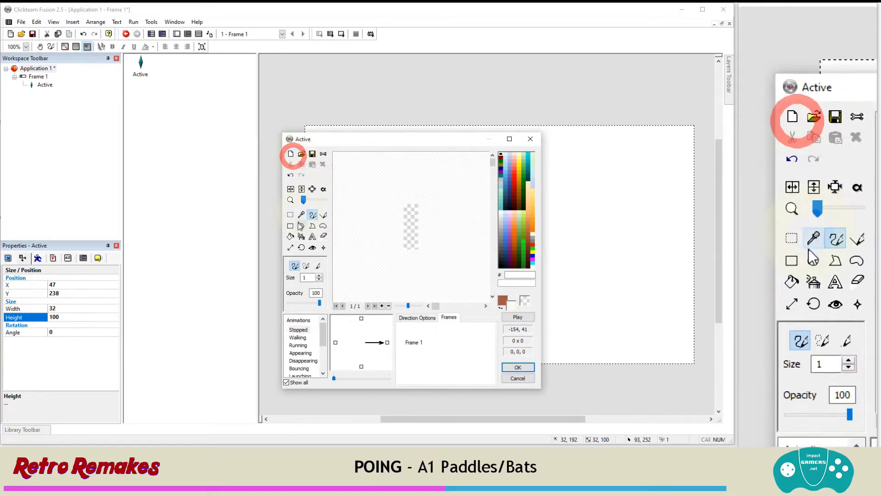
left_click(290, 236)
left_click(504, 249)
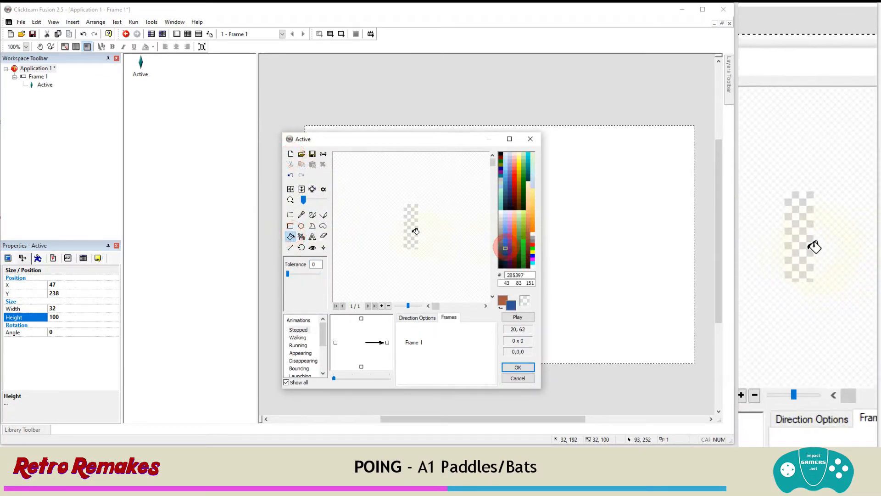
left_click(410, 227)
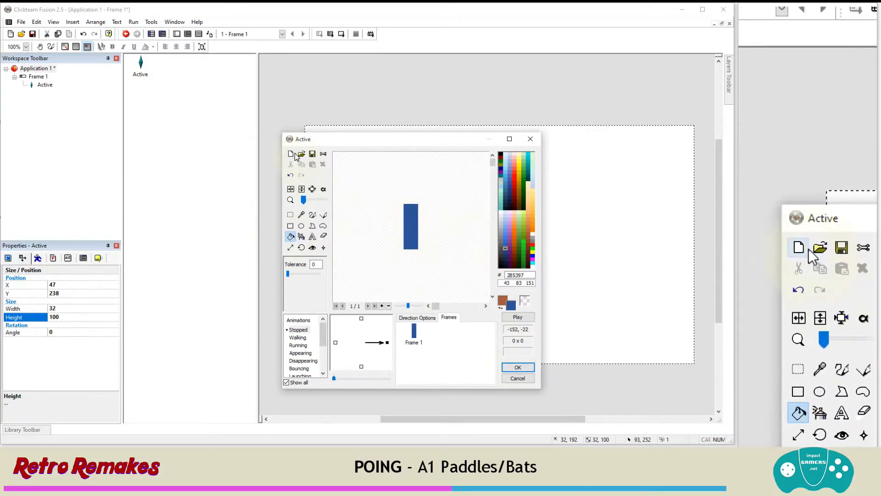
left_click(516, 368)
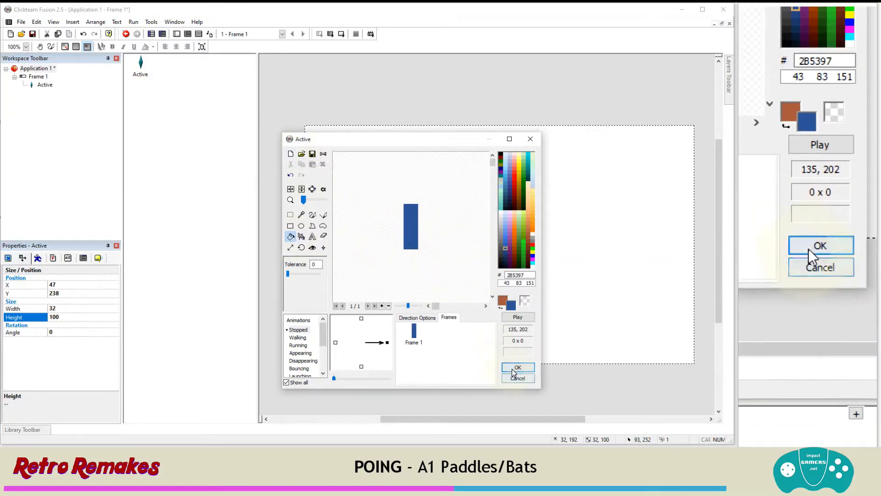
Rename the blue paddle object to p1
left_click(327, 240)
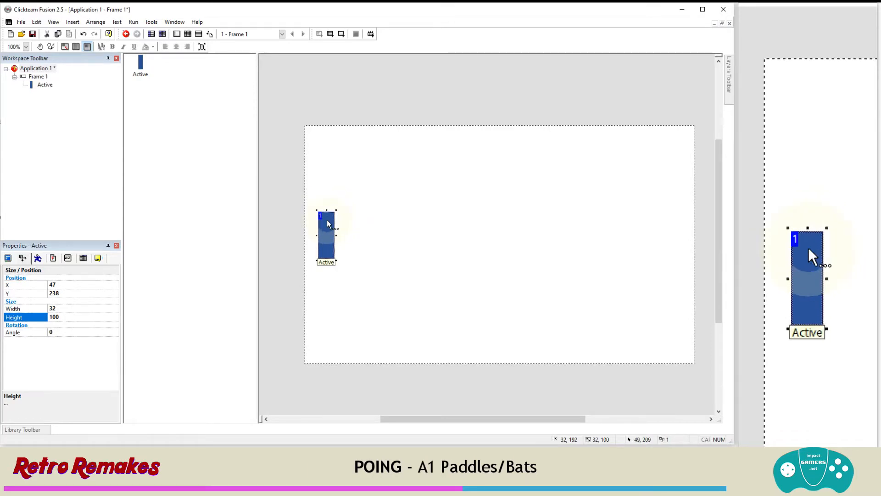
left_click(98, 259)
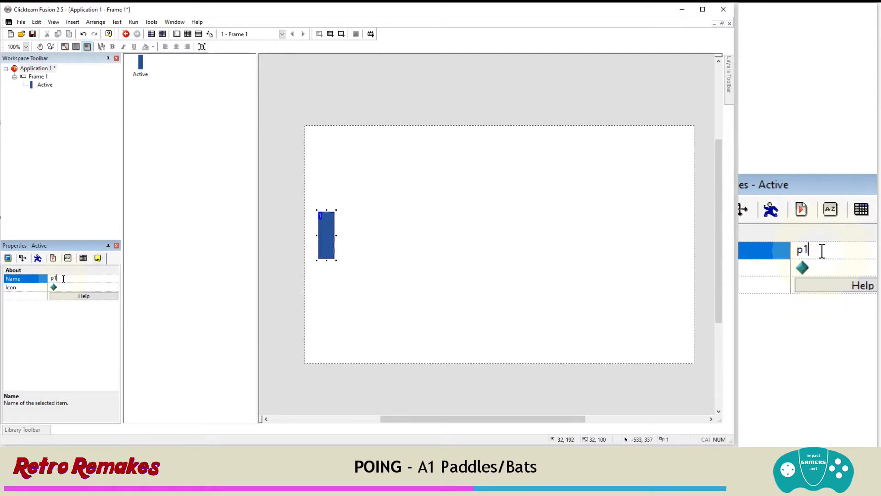
left_click(64, 278)
type("p1")
key("Return")
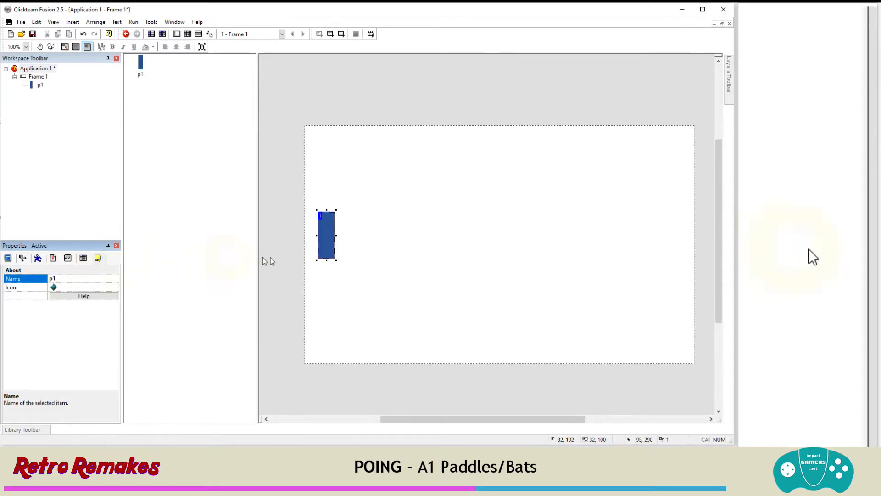
Clone p1, place the copy level with it near the frame's opposite edge at 800, 192, and check the grid setup
left_click(324, 236)
right_click(324, 236)
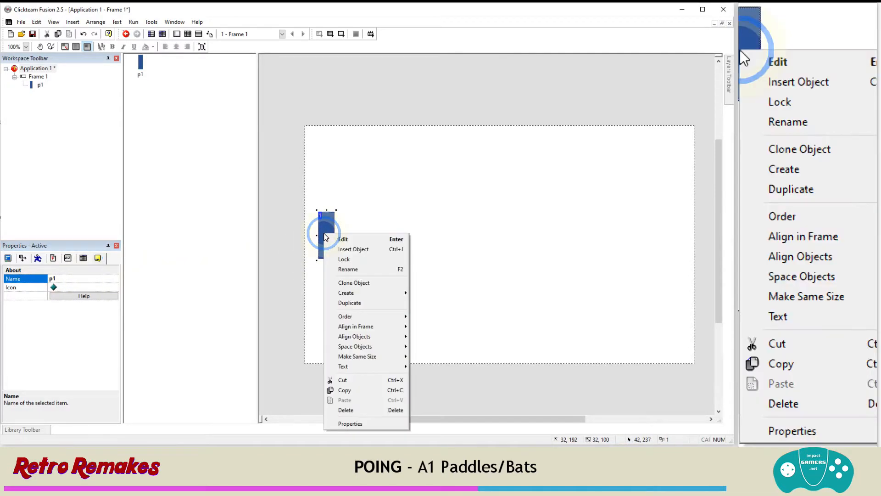
left_click(372, 283)
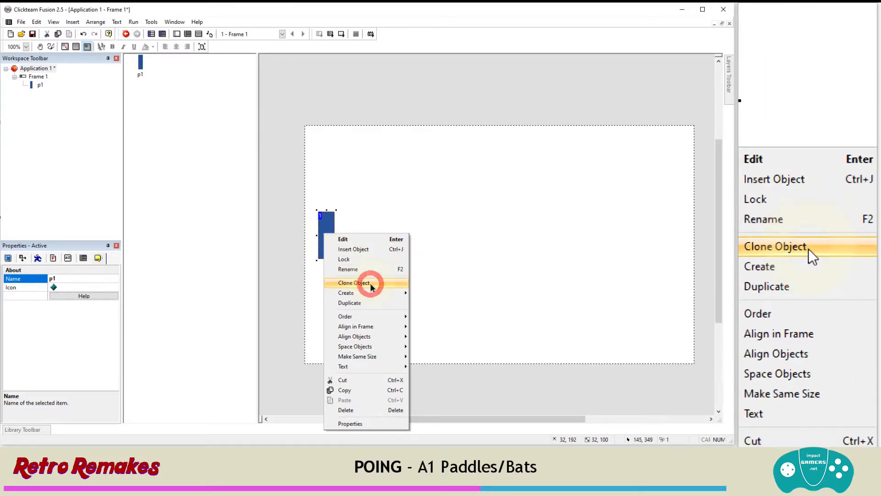
left_click(459, 237)
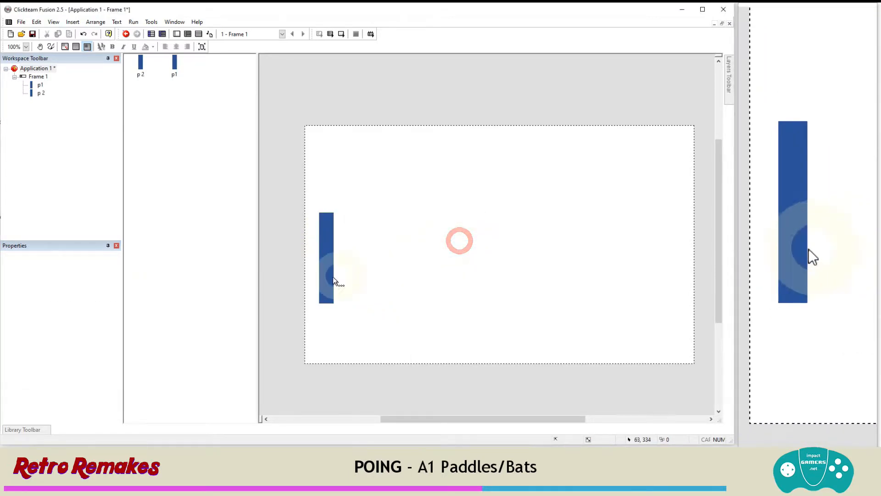
left_click(322, 278)
left_click_drag(328, 287, 676, 236)
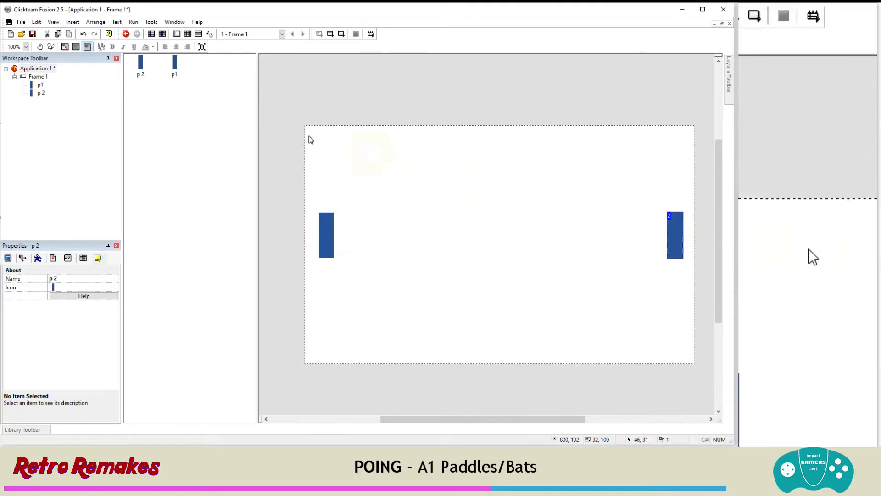
left_click(66, 48)
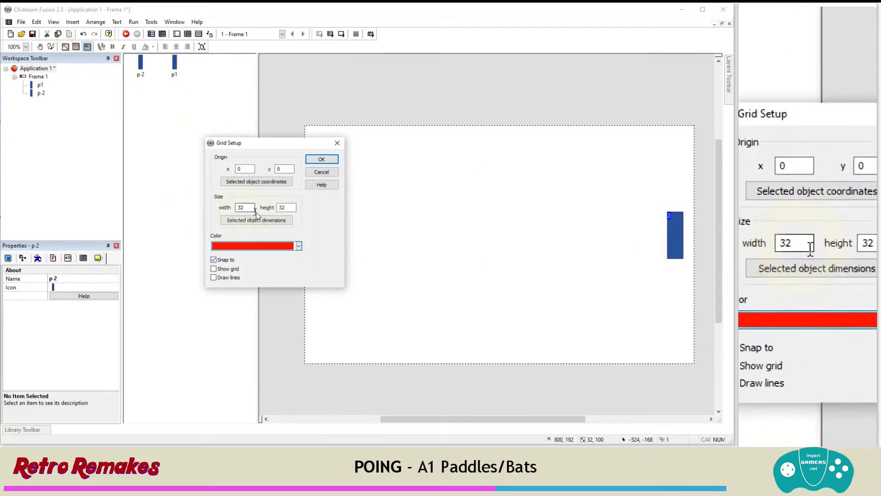
left_click(327, 160)
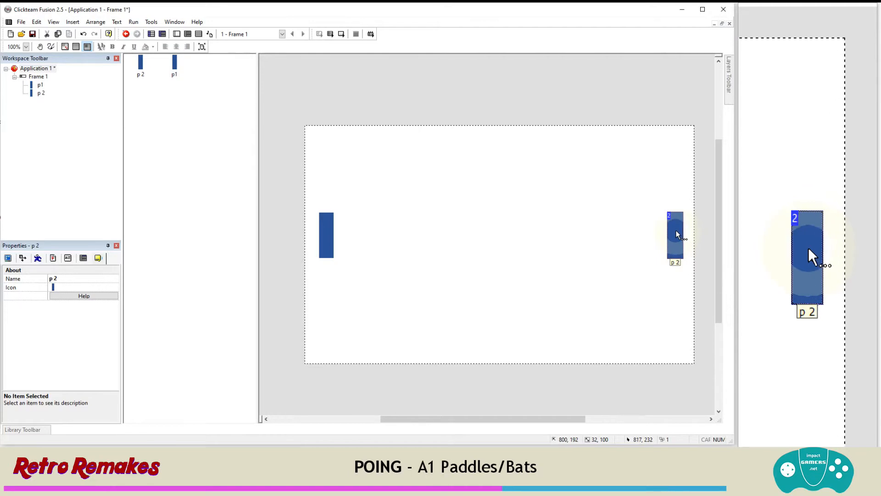
Fill the image of the p 2 paddle with orange and save it
right_click(675, 232)
left_click(676, 237)
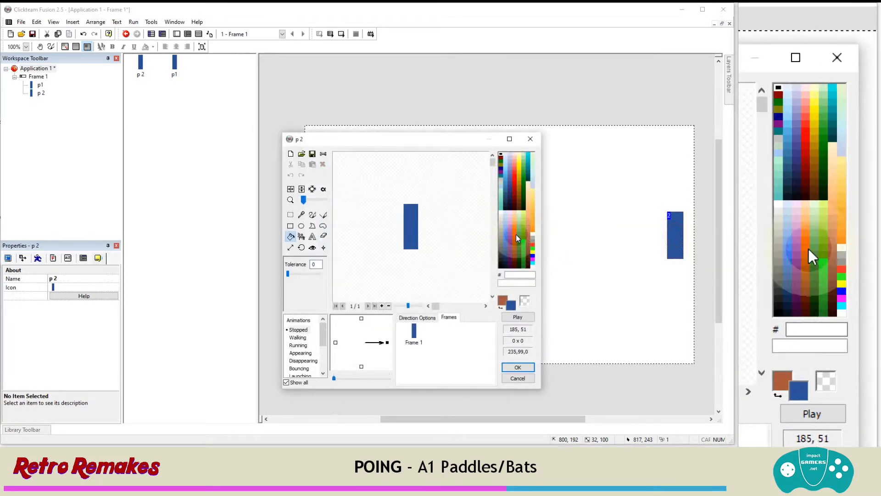
left_click(516, 234)
left_click(414, 224)
left_click(518, 367)
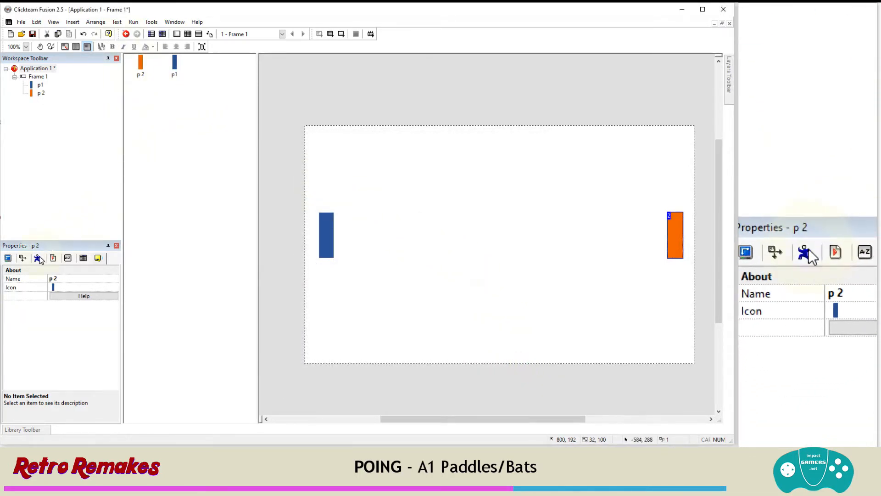
Assign the Eight Directions movement of the p 2 paddle to player 2
left_click(38, 258)
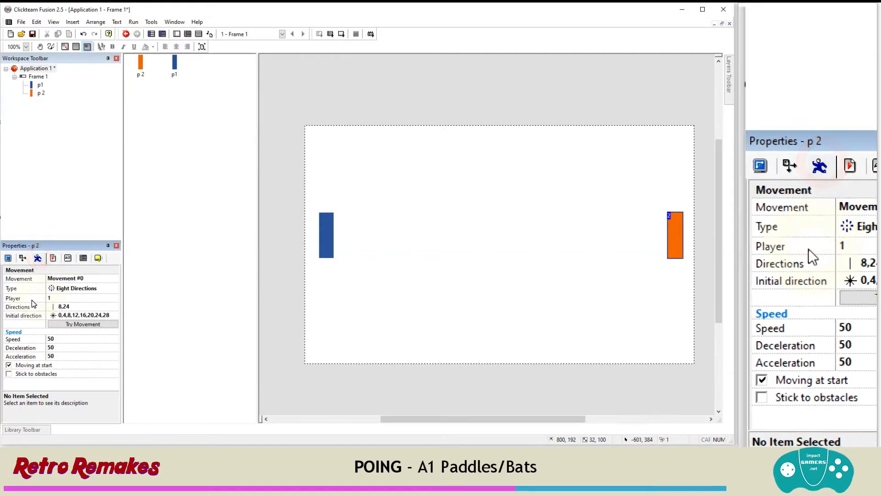
left_click(56, 299)
left_click(59, 311)
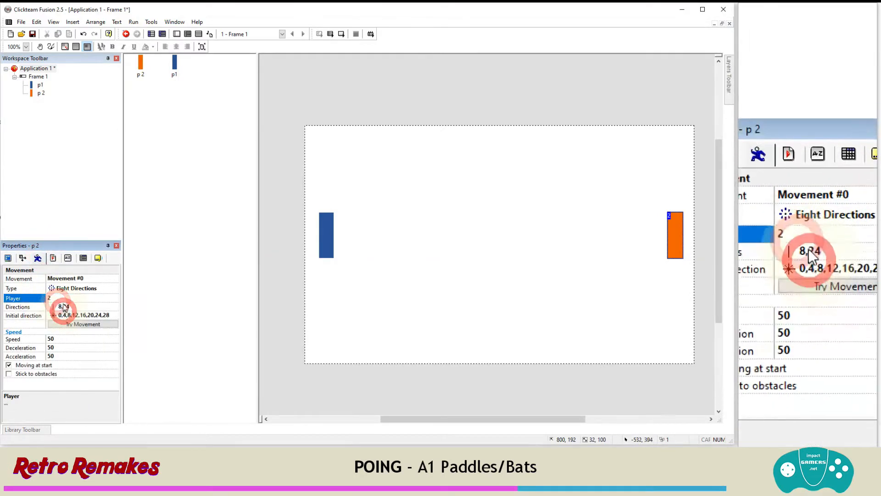
Run the application to test the movement of both paddles, and close the test window
left_click(133, 22)
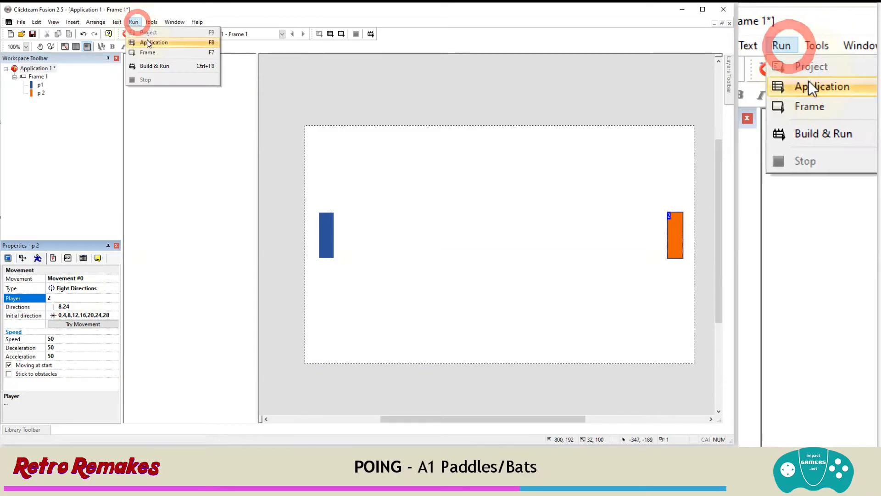
left_click(146, 40)
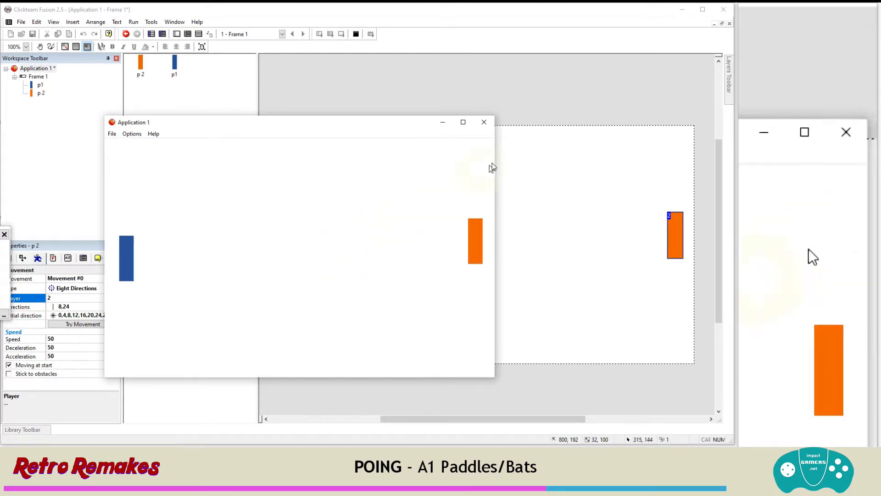
left_click(490, 123)
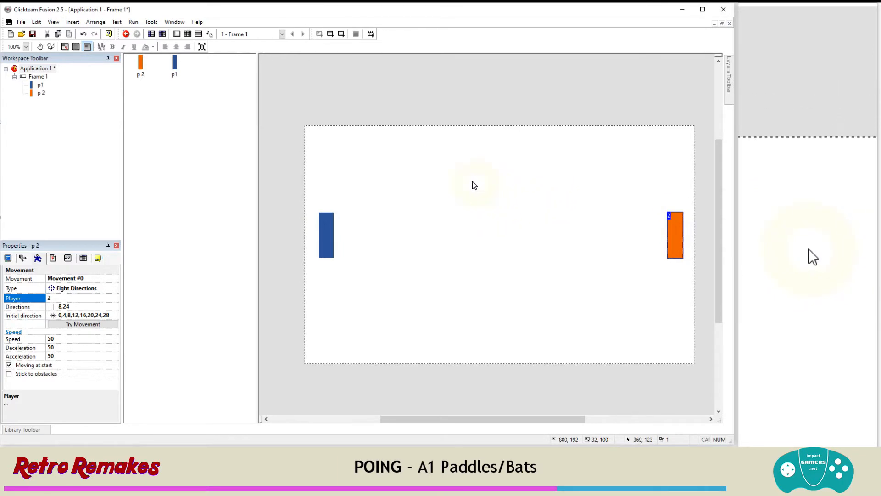
left_click(538, 196)
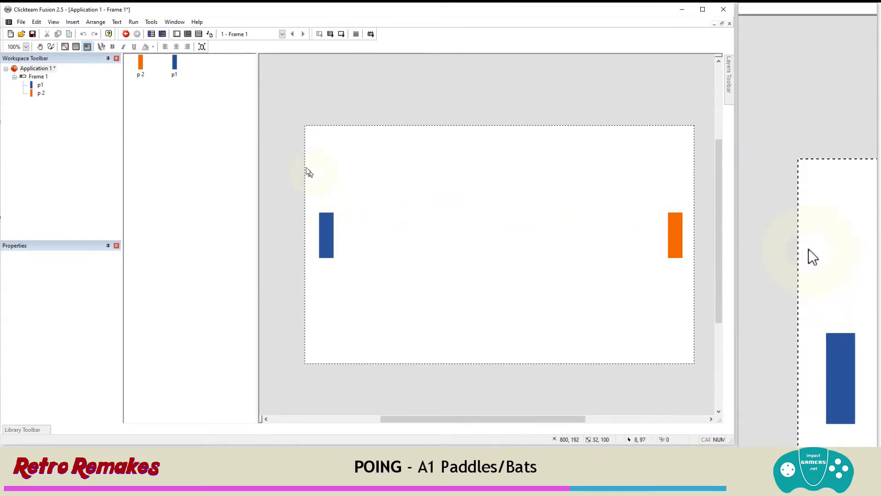
left_click_drag(281, 144, 698, 296)
left_click(516, 230)
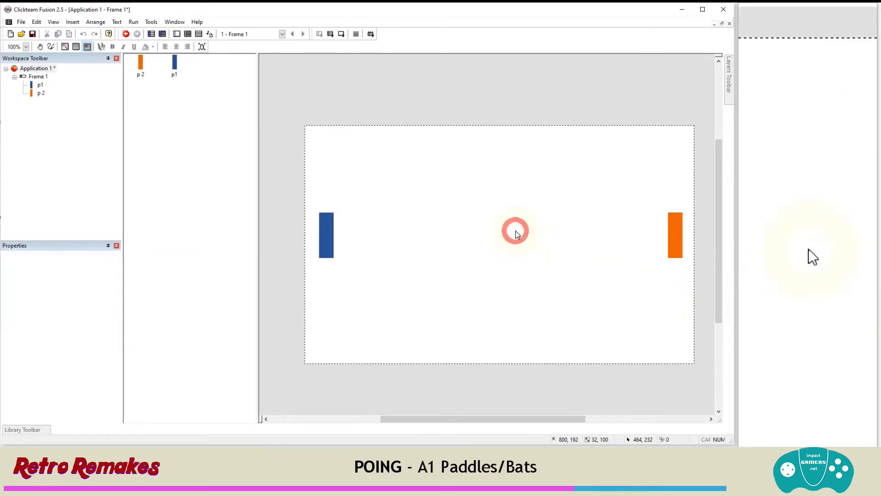
Select both paddles, p1 and p 2, and add the Player qualifier to their event properties
left_click(326, 228)
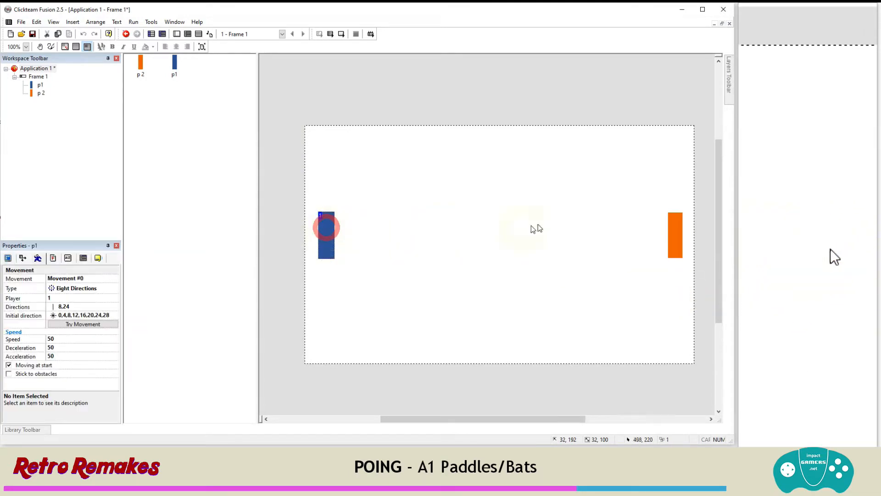
left_click(676, 226, "shift")
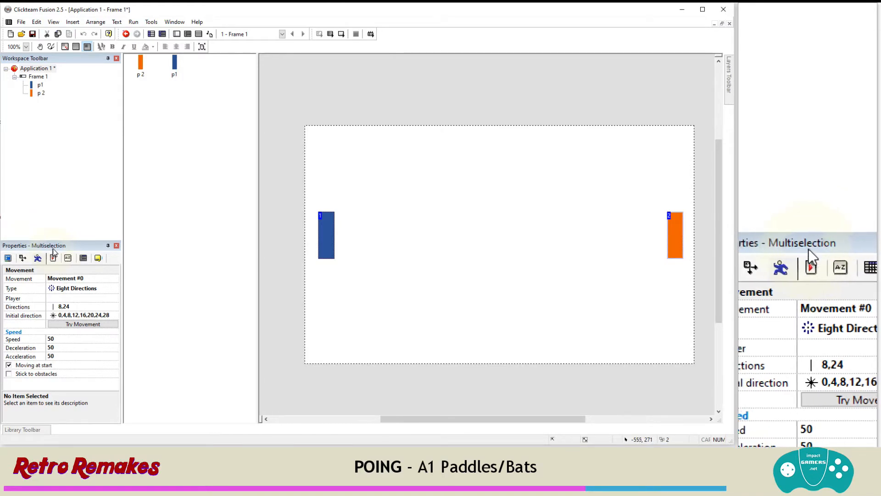
left_click(83, 260)
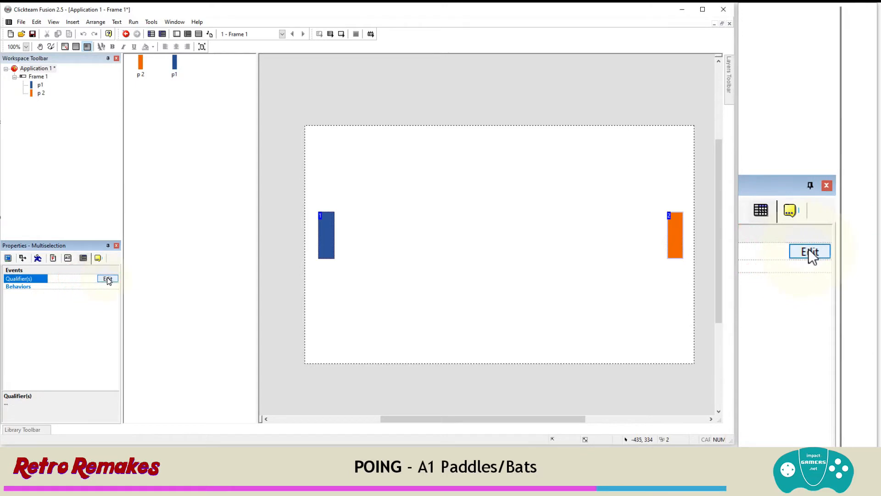
left_click(108, 279)
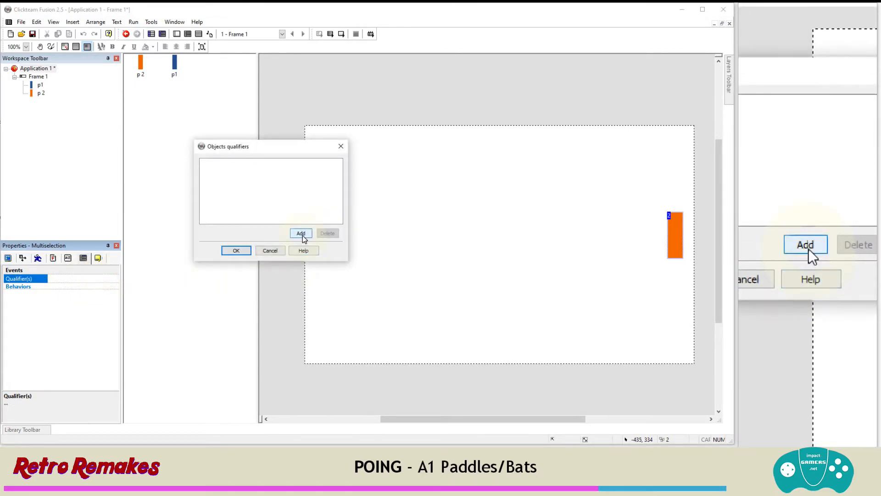
left_click(301, 235)
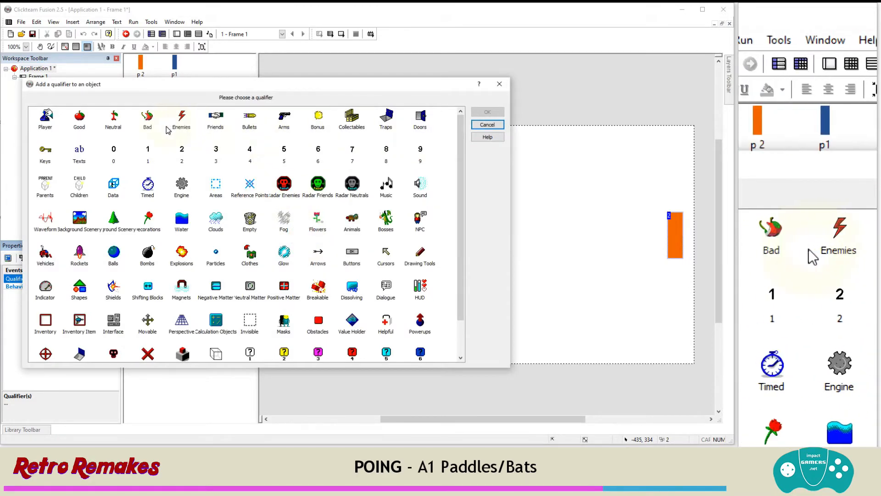
left_click(186, 90)
left_click_drag(185, 89, 270, 90)
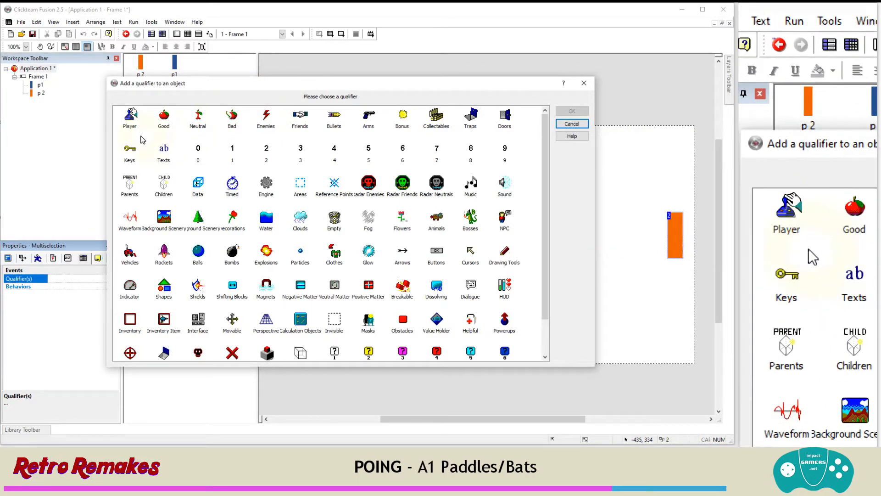
left_click(133, 125)
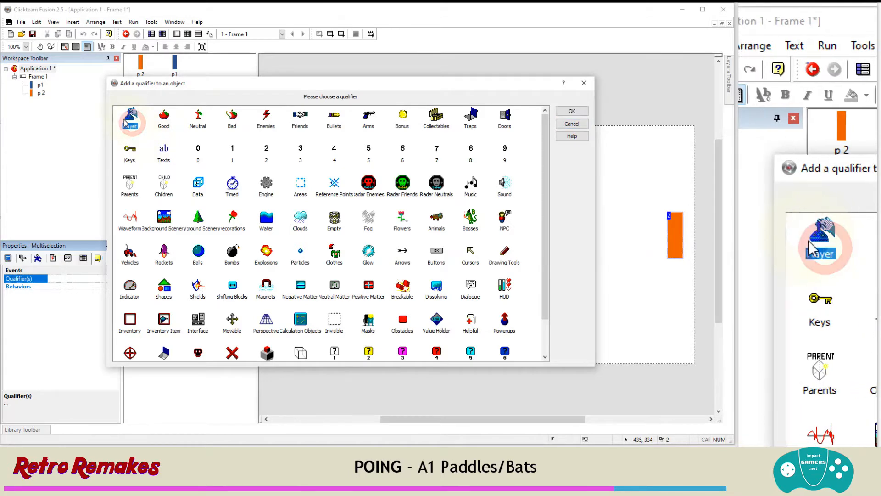
left_click(571, 111)
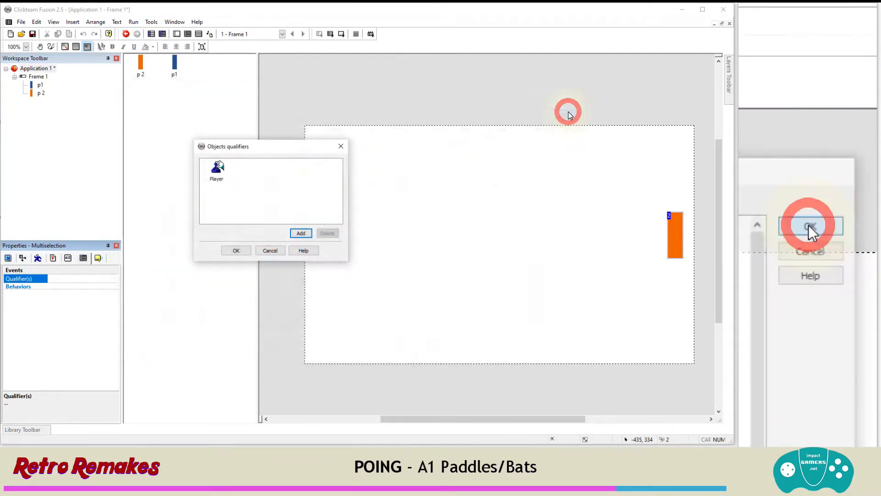
left_click(235, 250)
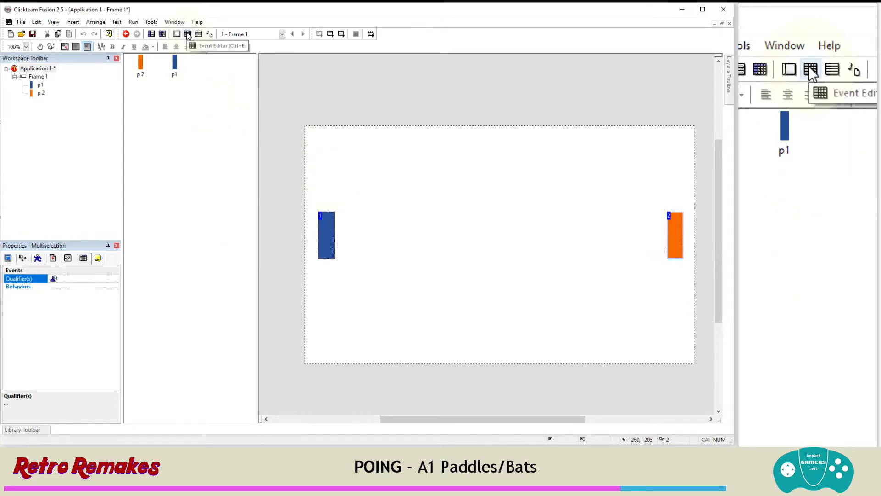
In the frame's events, replace the p1 object with the Player group in the play-area-leaving event
left_click(188, 35)
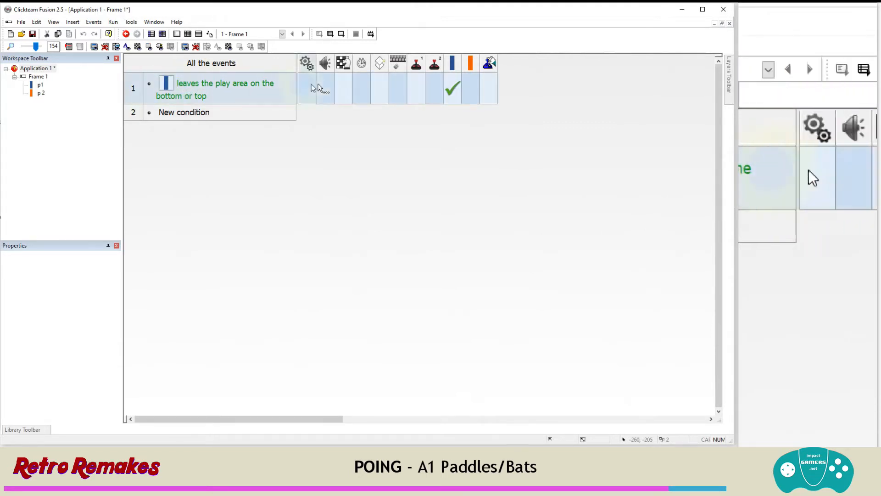
right_click(452, 63)
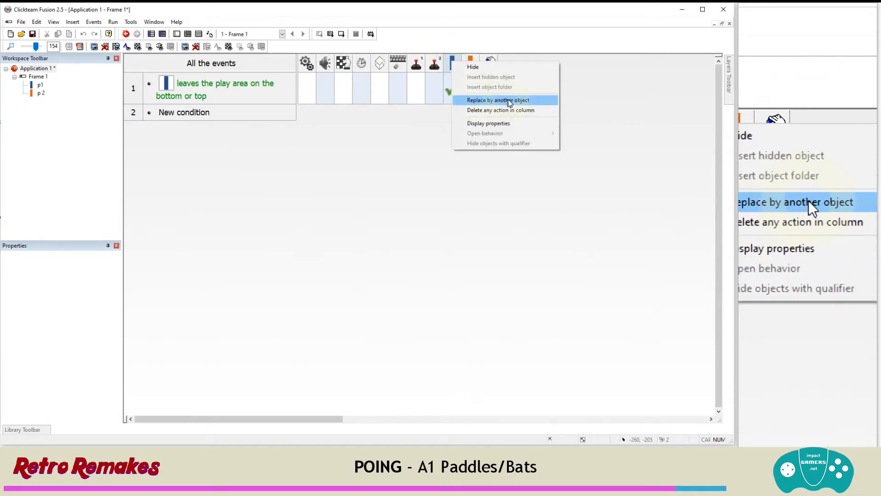
left_click(509, 100)
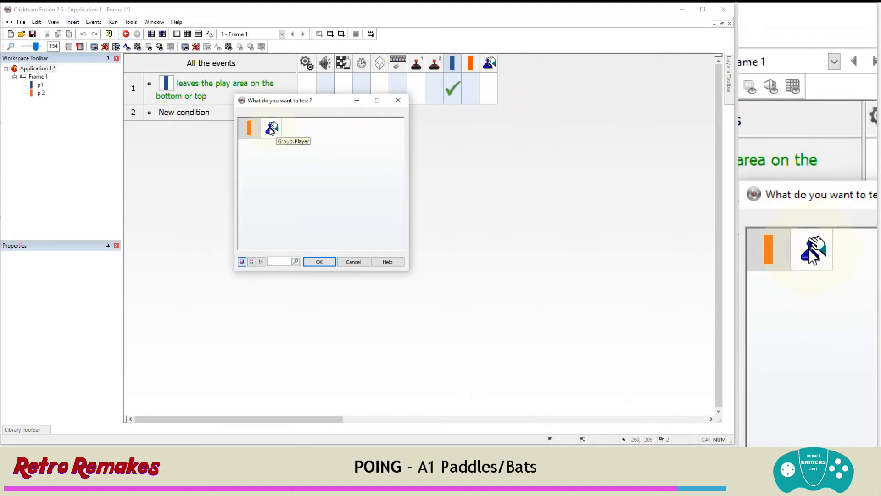
left_click(271, 130)
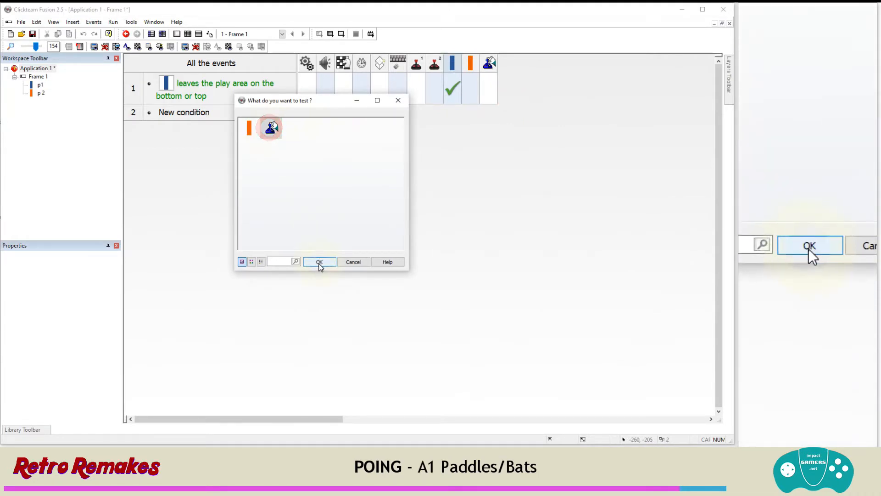
left_click(319, 262)
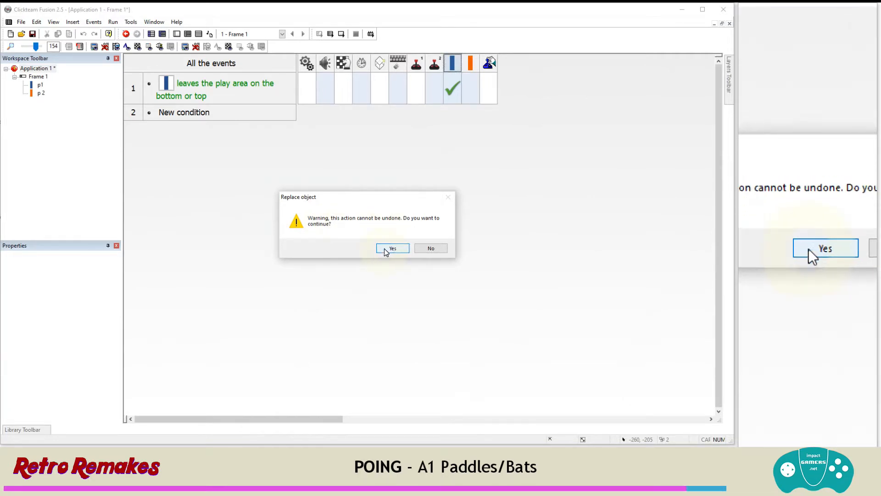
left_click(390, 249)
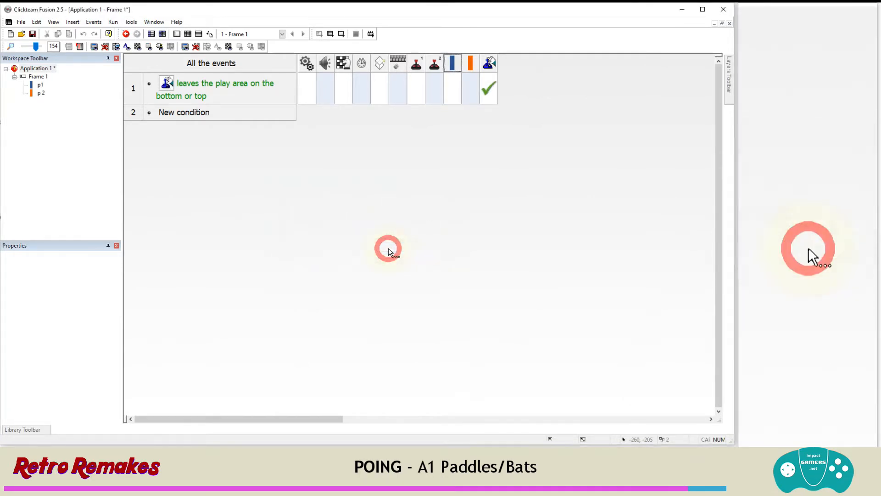
left_click(172, 88)
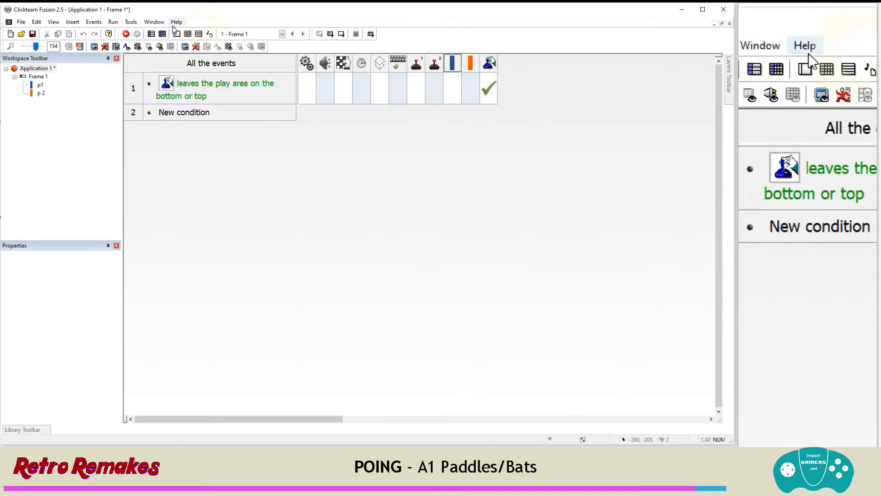
Run the game to test that both paddles stop at the upper and lower edges, and close the test window
left_click(113, 23)
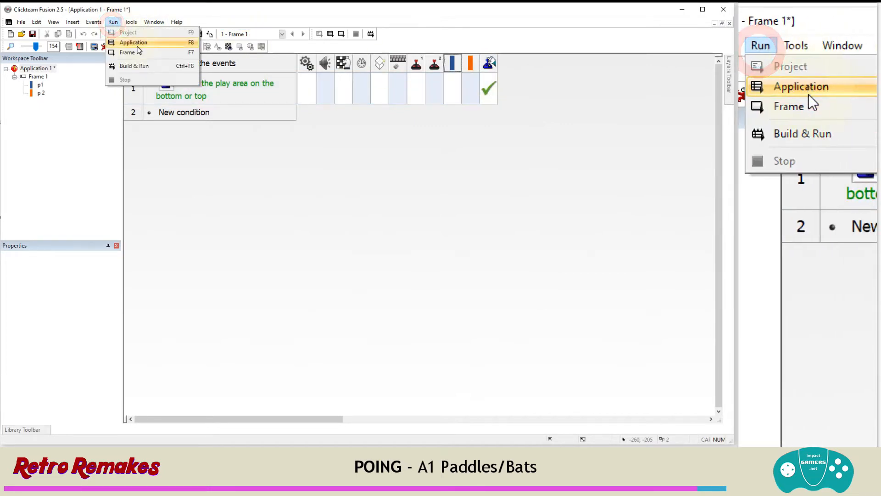
left_click(140, 52)
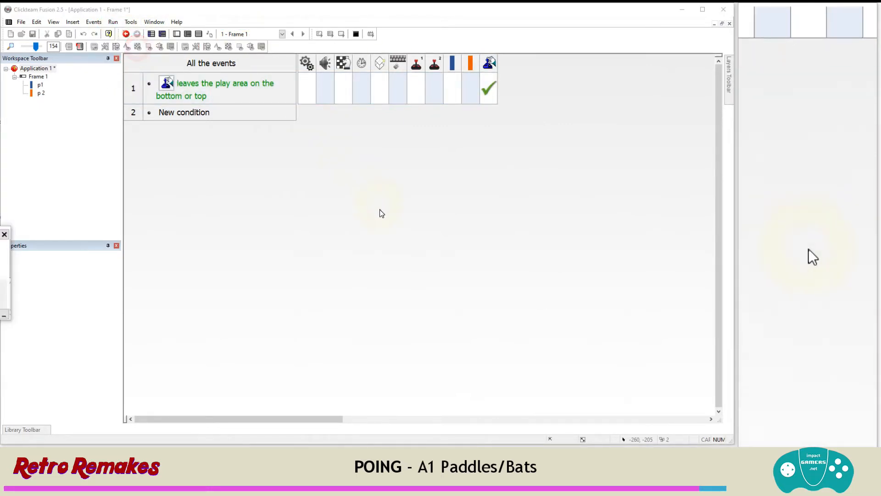
key("Up")
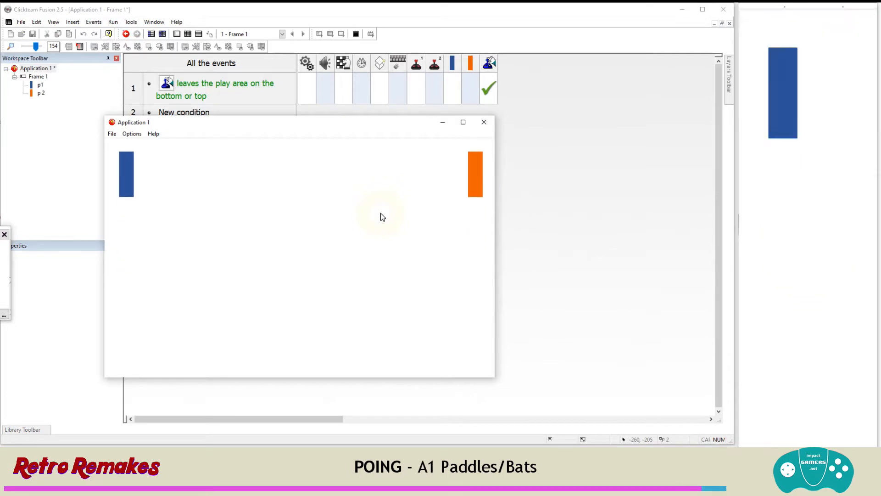
key("Down")
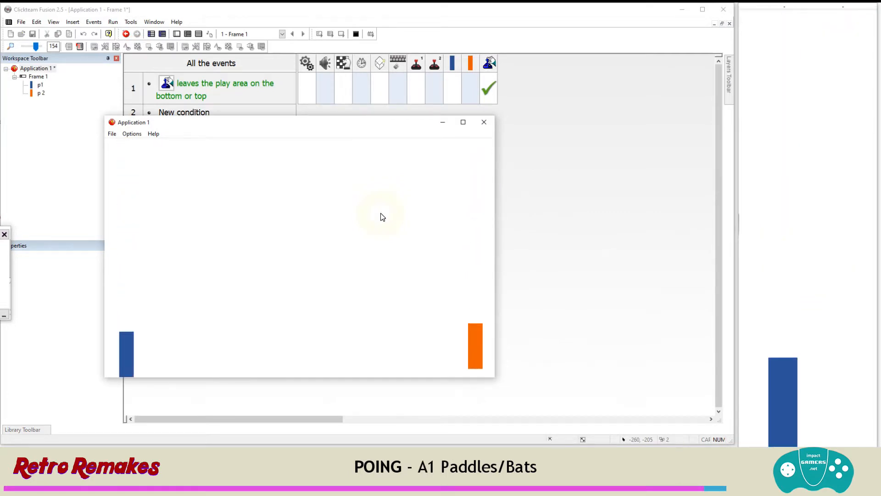
key("Up")
key("w")
key("s")
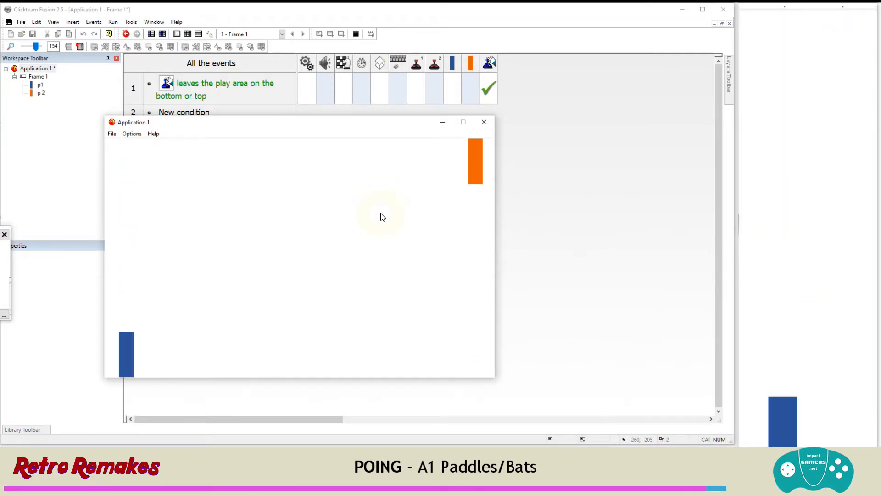
key("w")
key("Down")
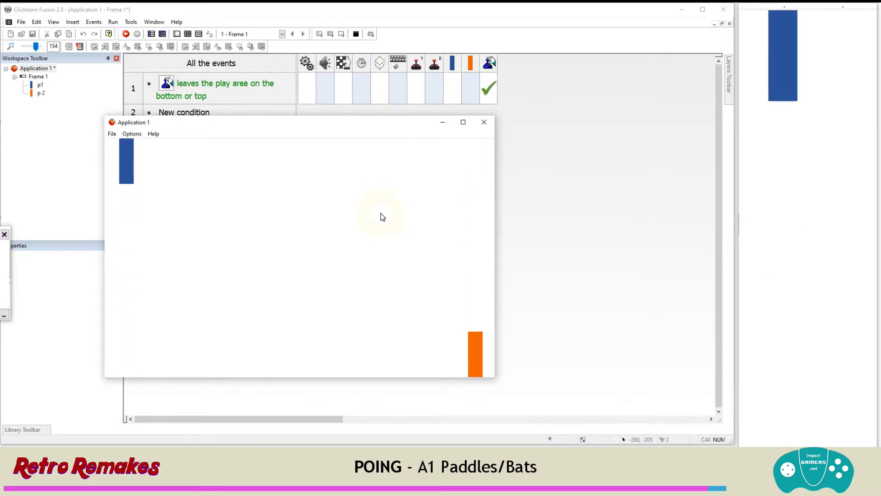
left_click(480, 126)
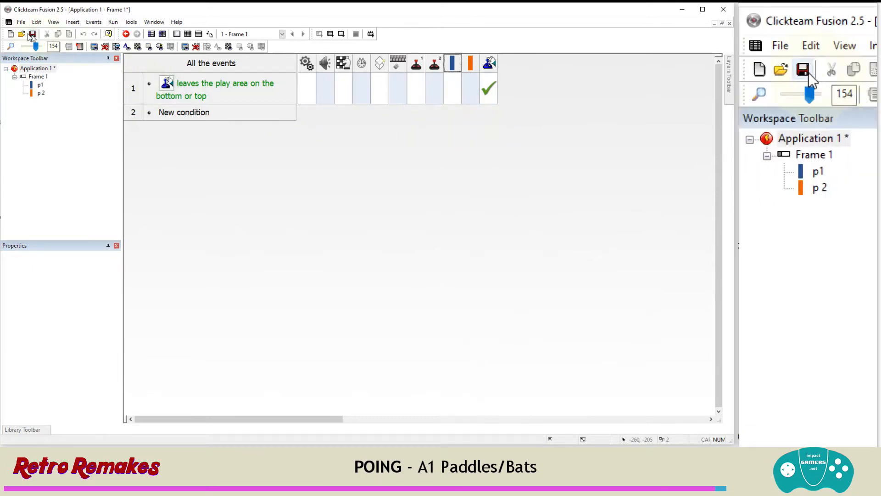
Save the application as poing in the POING folder on the Desktop
left_click(21, 22)
left_click(53, 70)
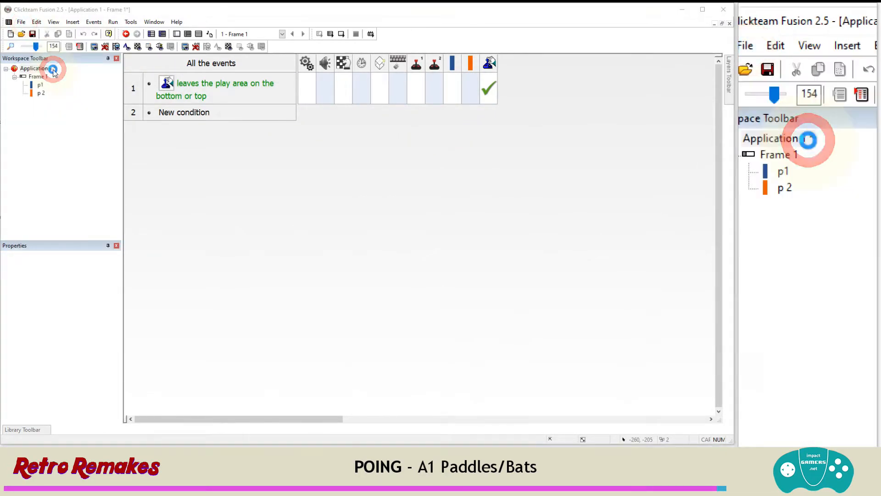
left_click(387, 324)
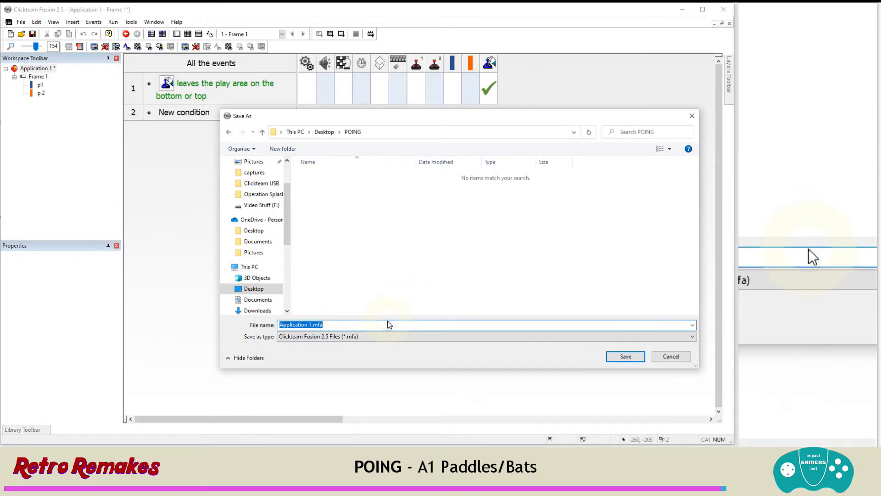
type("poing")
key("Return")
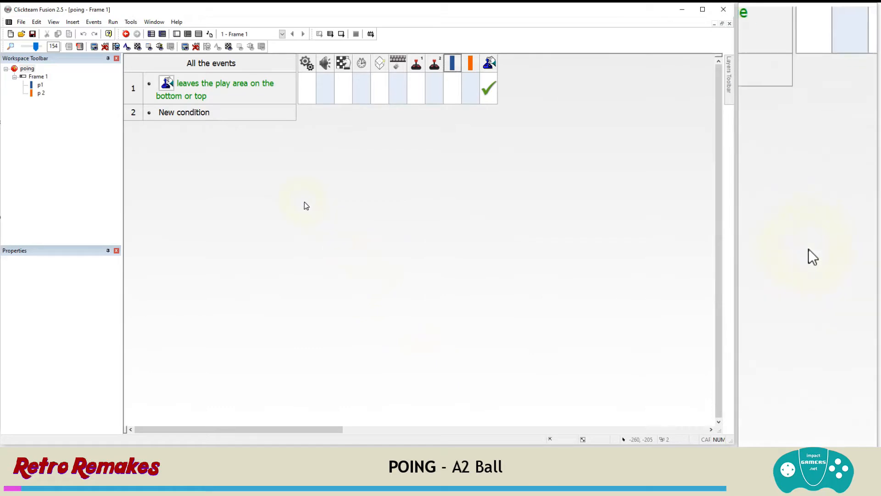
Insert a new Active object in Frame 1 between the two paddles, at about X 369, Y 273
left_click(176, 35)
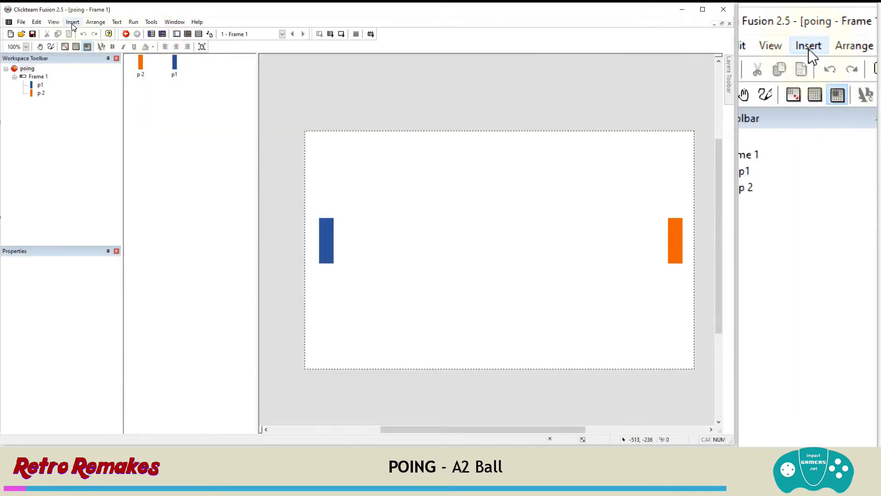
left_click(73, 22)
left_click(87, 52)
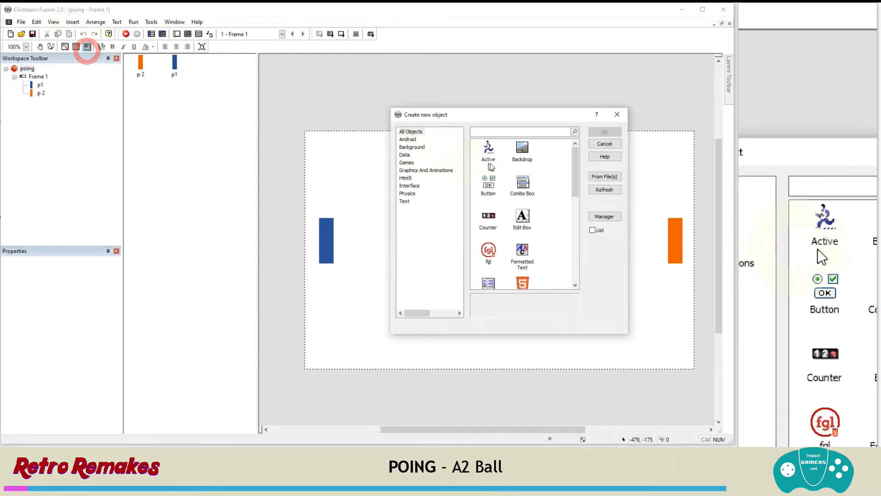
left_click(488, 147)
left_click(598, 131)
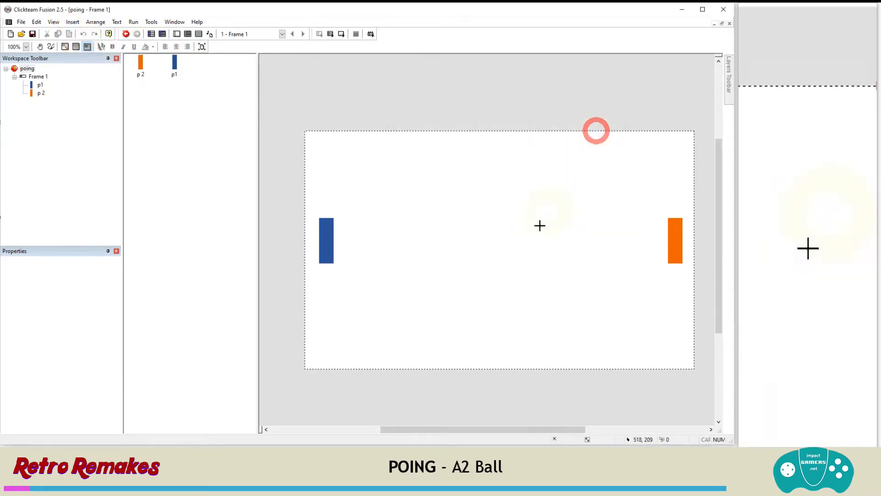
left_click(484, 261)
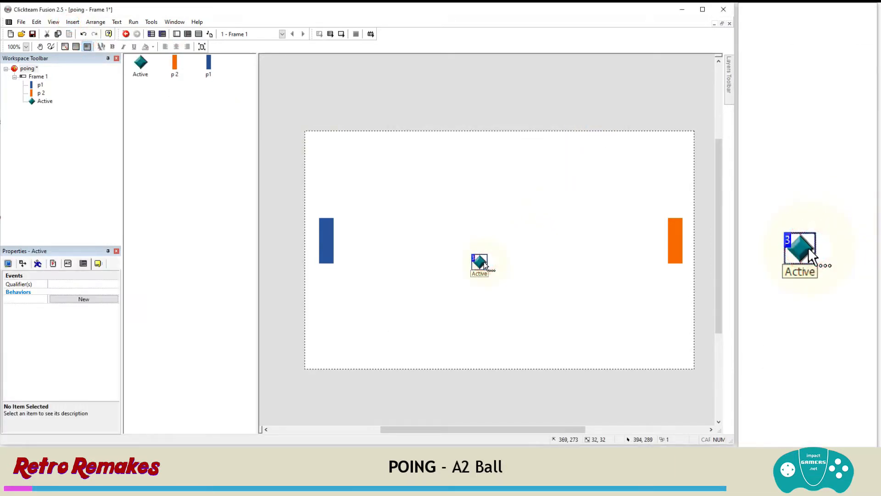
Rename the new Active object Ball and move it to about X 416, Y 256, near the frame's centre
left_click(98, 264)
left_click(74, 283)
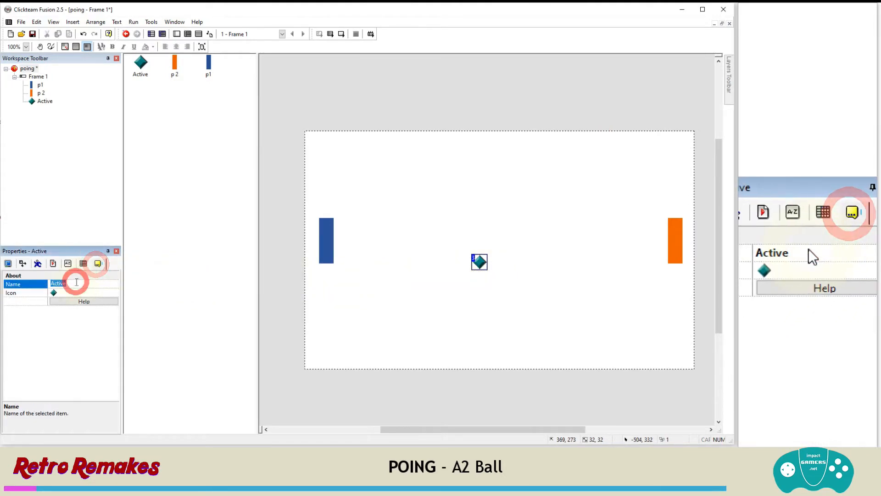
type("Ball")
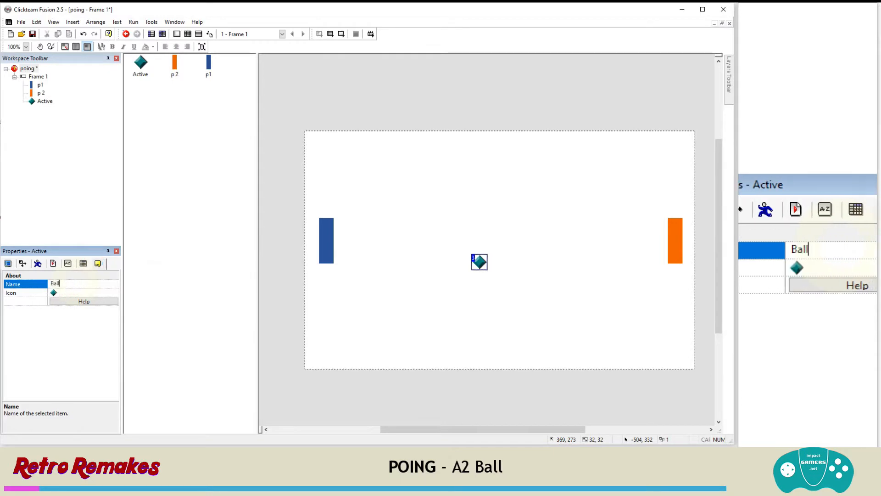
key("Return")
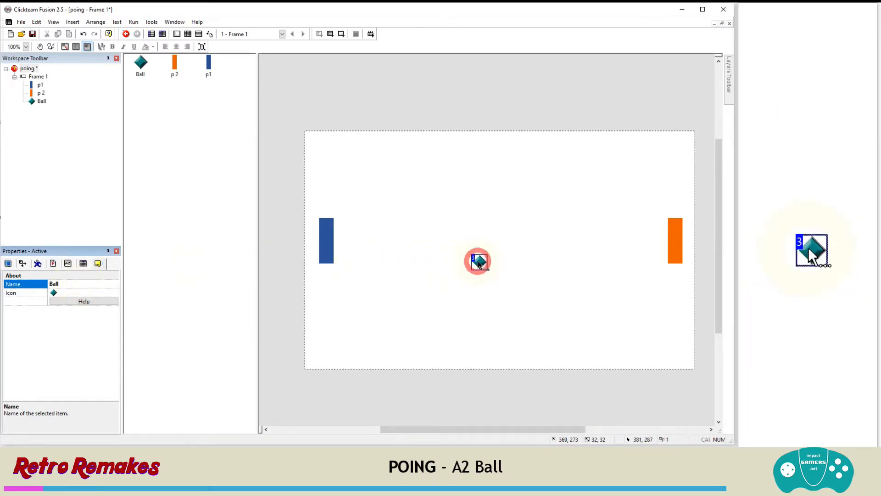
left_click_drag(479, 264, 501, 256)
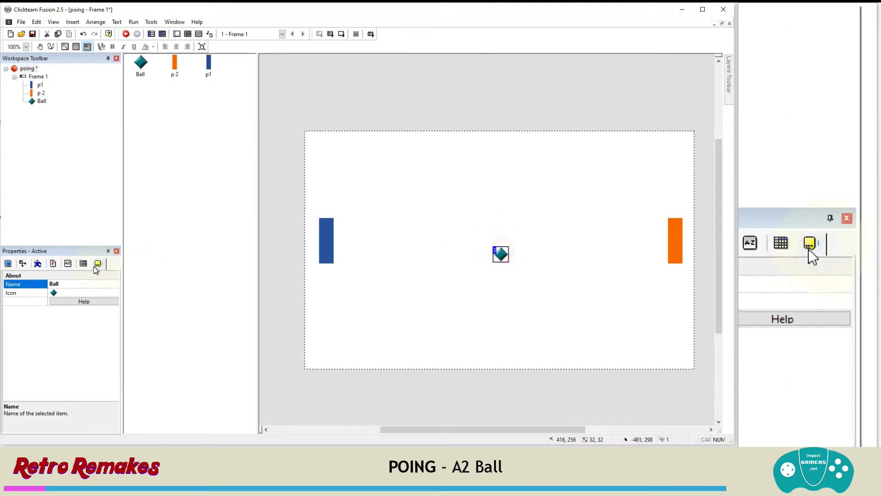
Give the Ball a Bouncing Ball movement and set its speed to 40
left_click(37, 263)
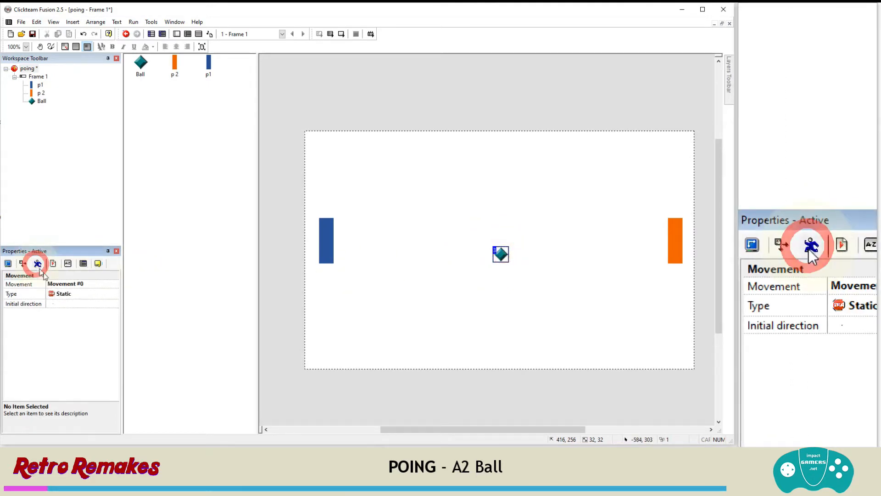
left_click(67, 294)
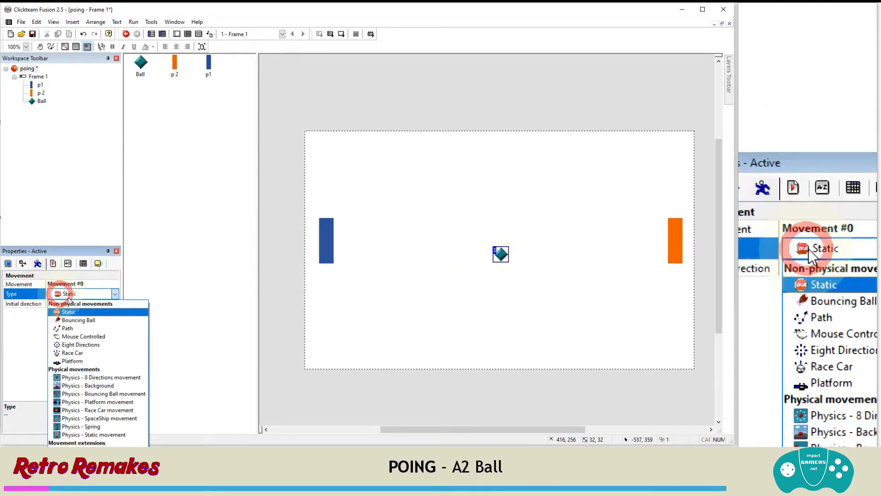
left_click(78, 320)
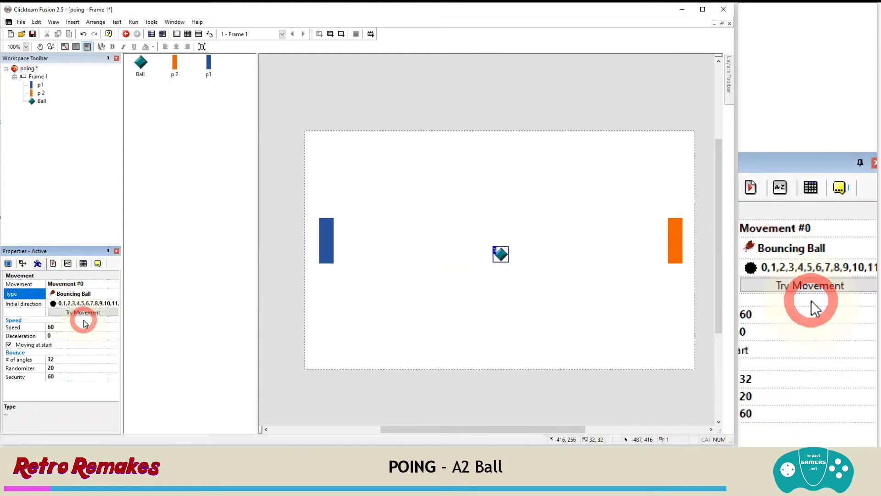
left_click(59, 327)
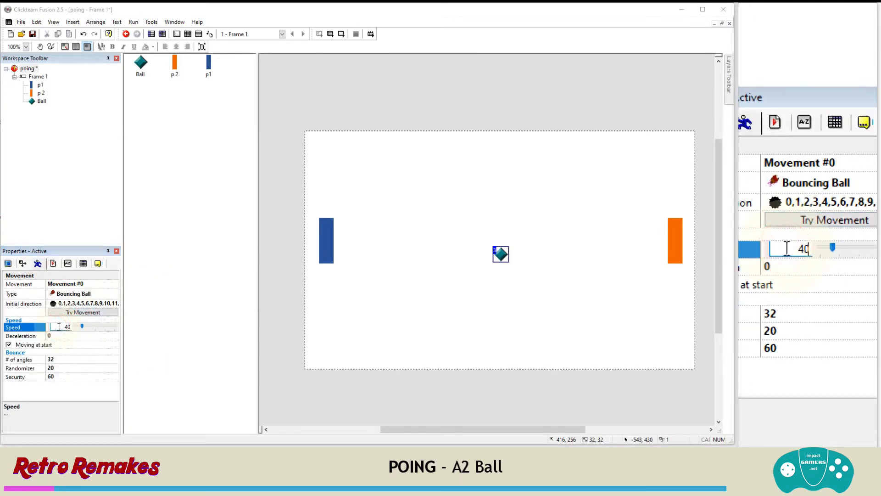
key("Return")
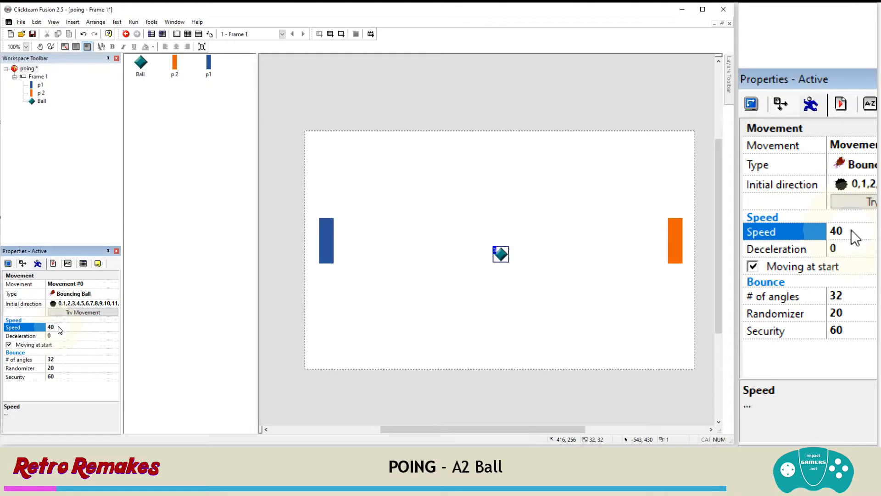
Set the Ball's bounce randomizer to 0 and keep its number of angles at 32
left_click(60, 367)
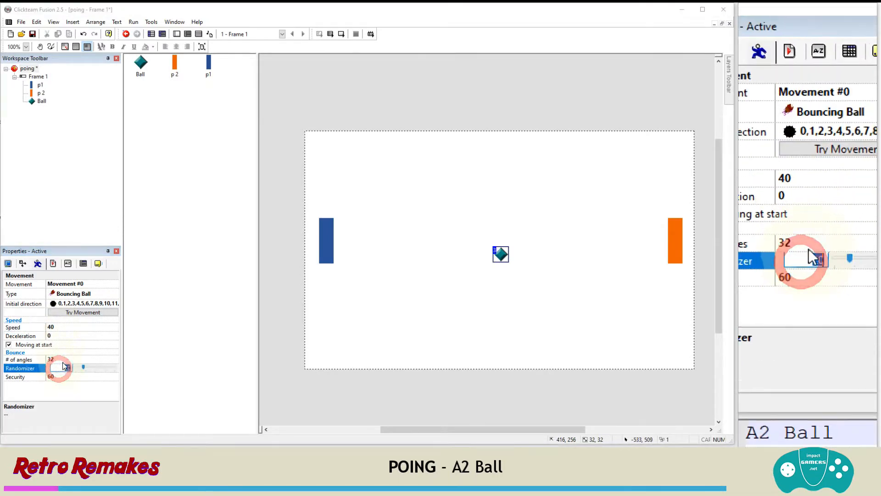
key("Return")
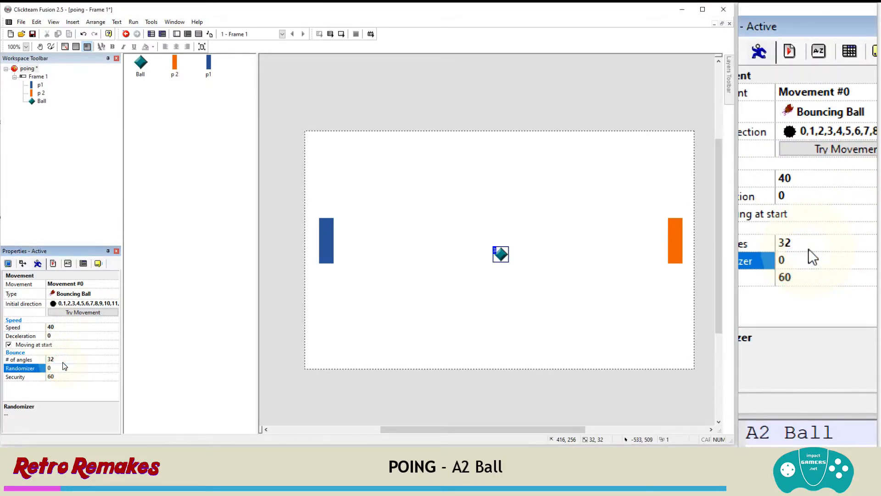
left_click(61, 359)
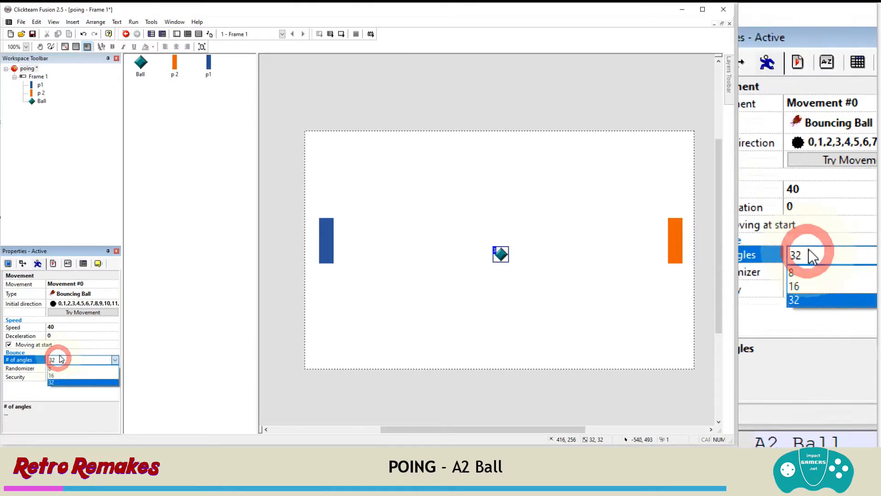
left_click(58, 382)
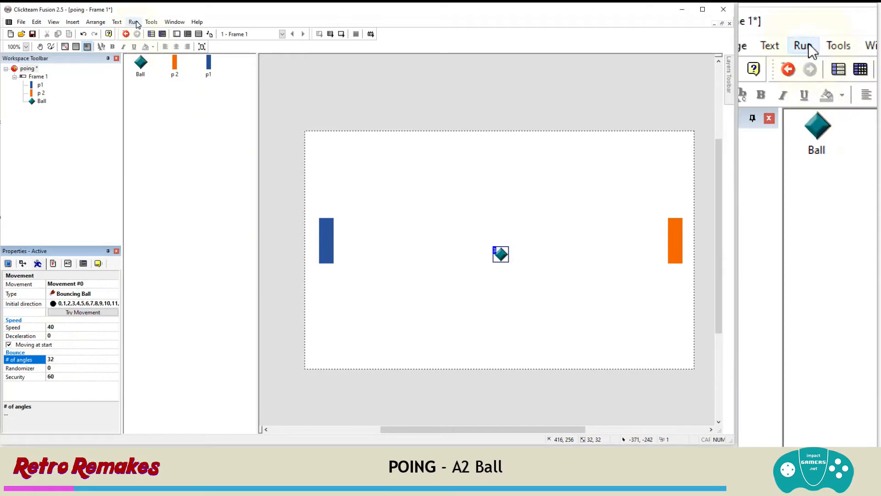
Run the application to watch the Ball's movement, and close the test window
left_click(134, 22)
left_click(151, 44)
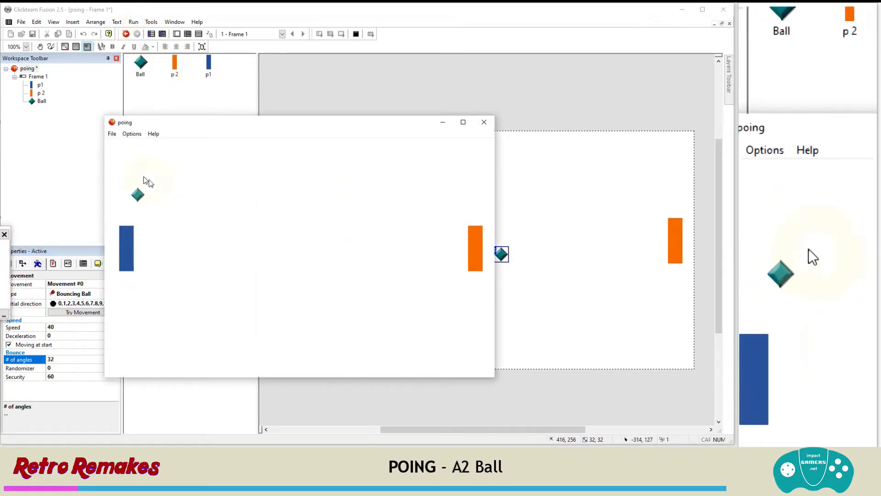
left_click(478, 122)
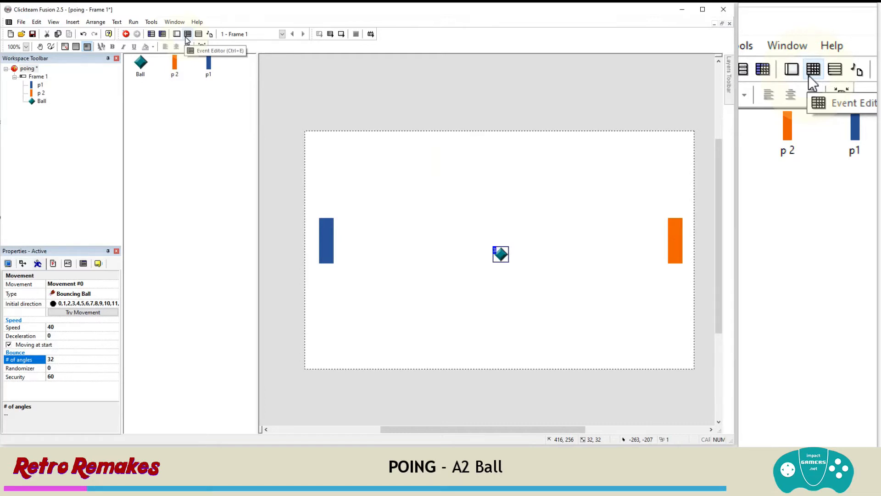
In the Event Editor, add a condition testing whether the Ball leaves the play area on any of its four sides
left_click(187, 34)
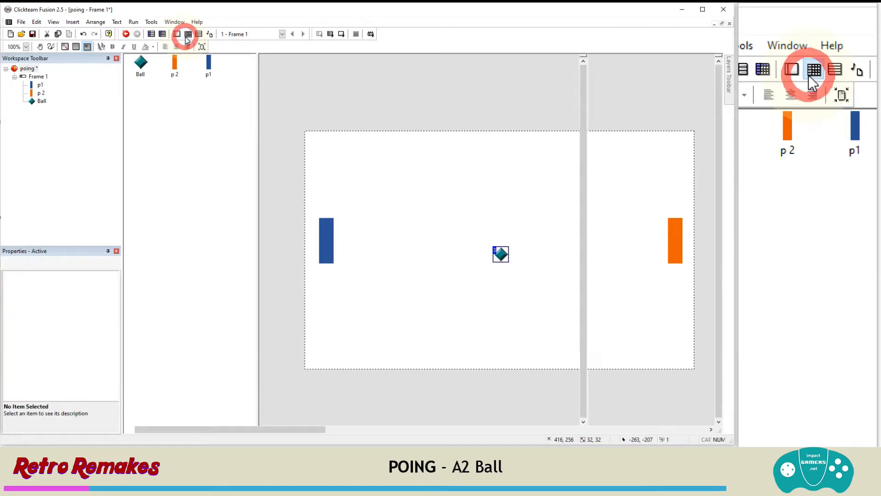
left_click(191, 114)
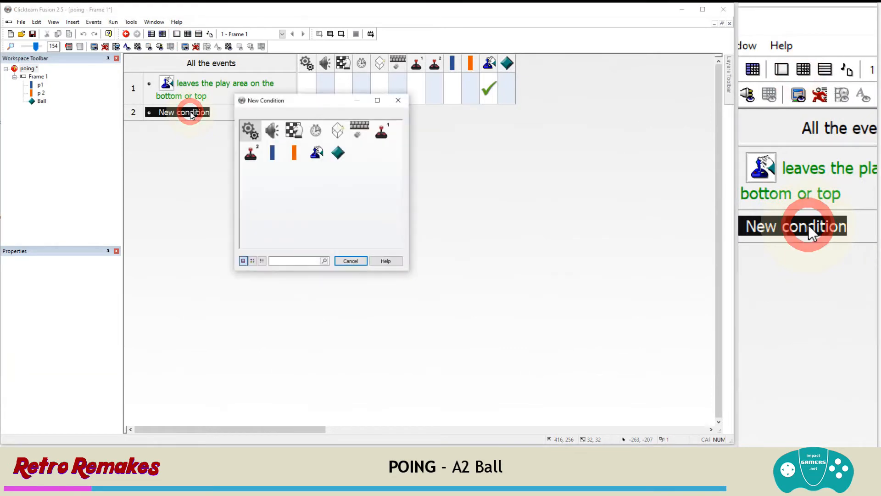
left_click(338, 153)
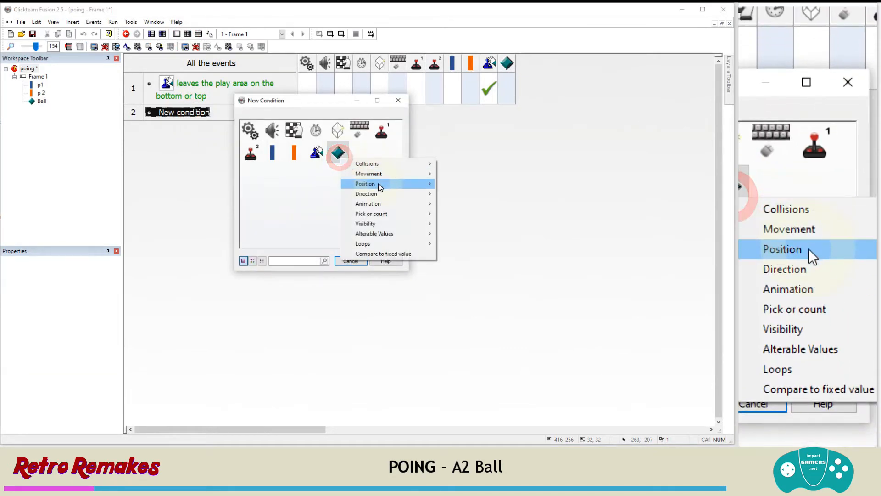
mouse_move(367, 183)
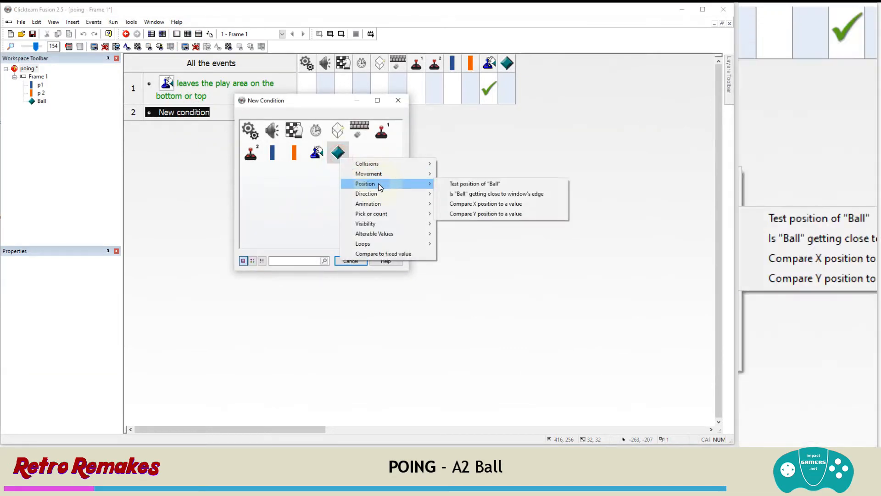
left_click(456, 184)
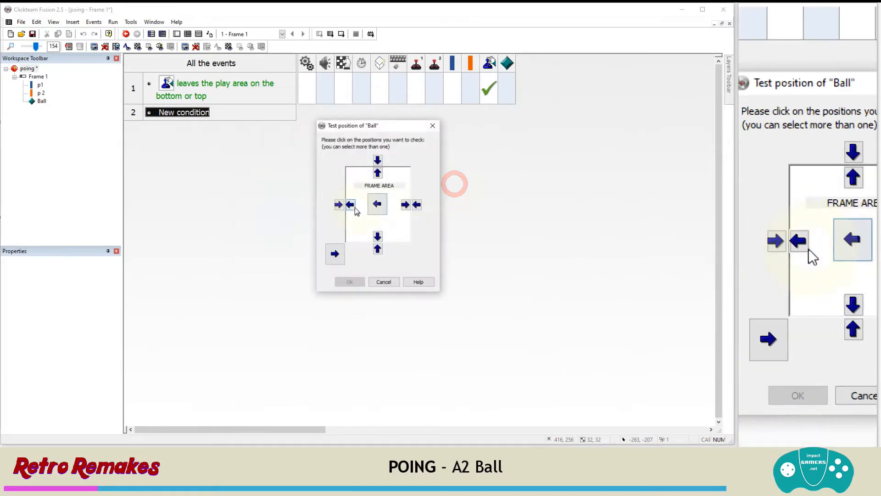
left_click(350, 205)
left_click(377, 173)
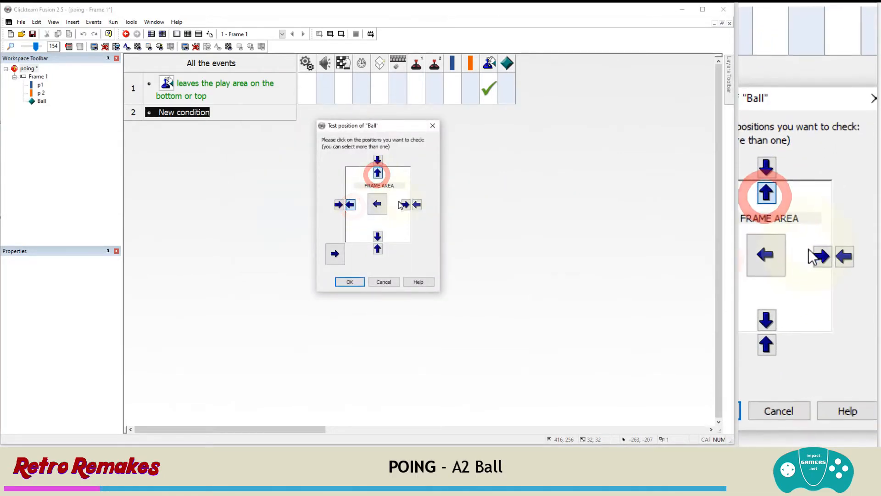
left_click(405, 205)
left_click(378, 235)
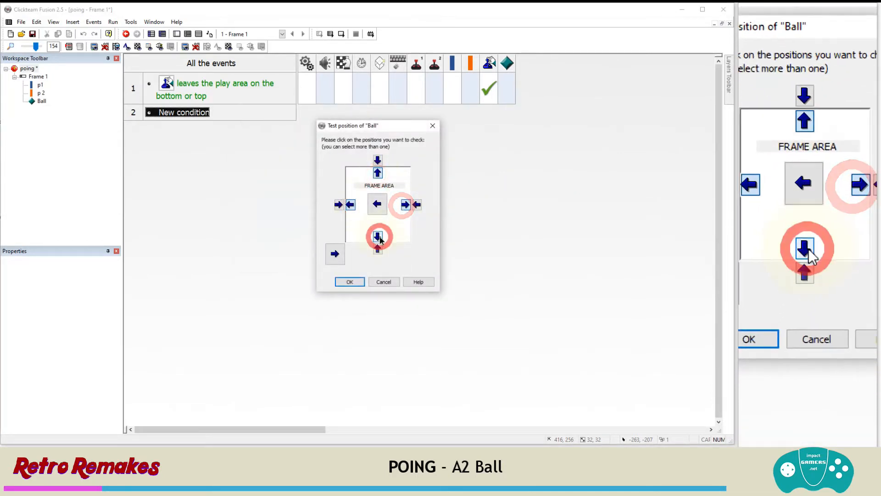
left_click(349, 282)
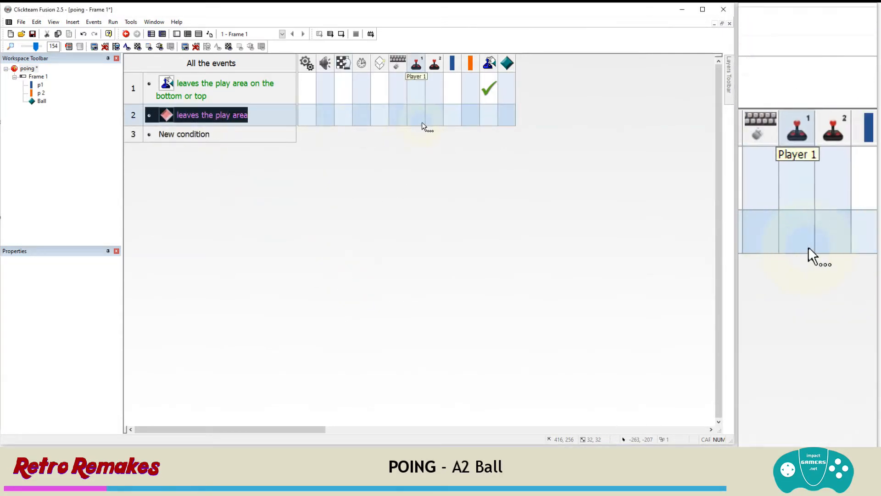
Add a Bounce movement action for the Ball to the event where it leaves the play area
right_click(508, 115)
mouse_move(528, 120)
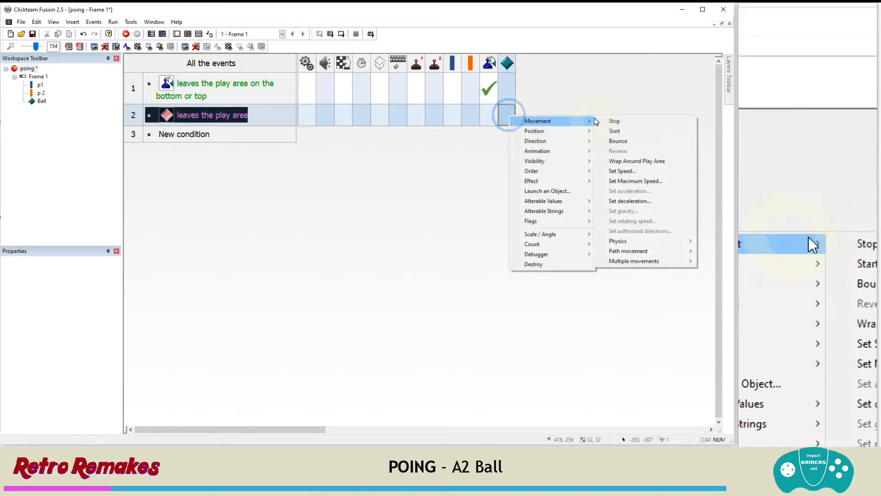
left_click(630, 144)
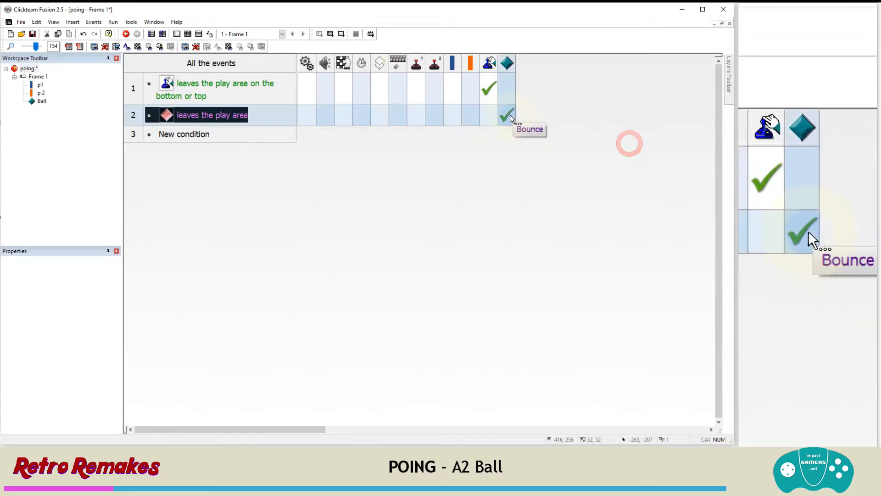
Run the application, move both paddles up and down to check how the Ball reacts to edges and paddles, and close it
left_click(113, 22)
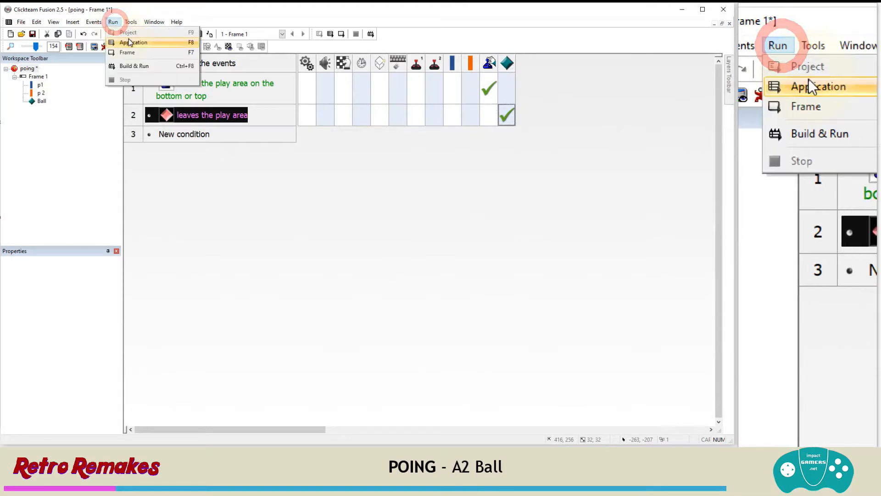
left_click(128, 43)
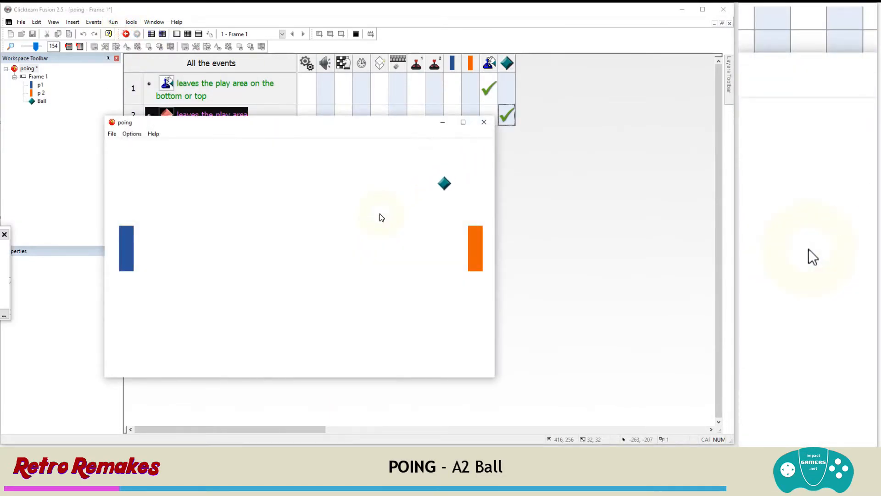
key("Down")
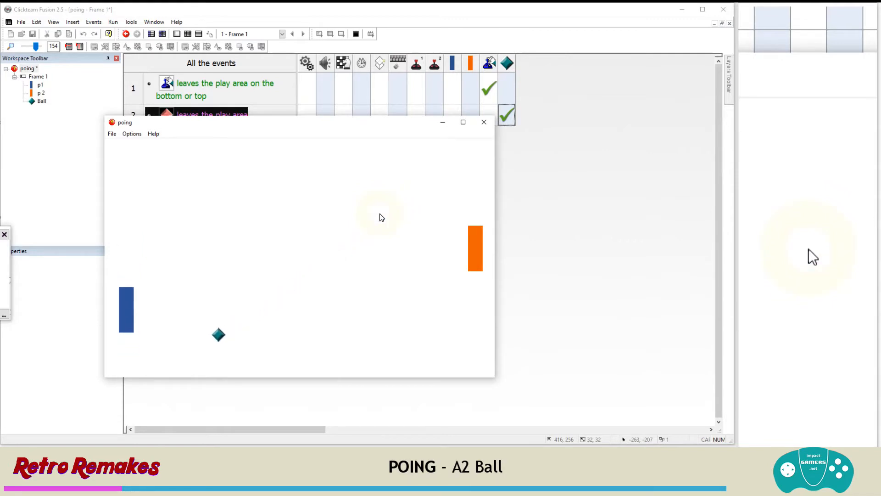
key("Up")
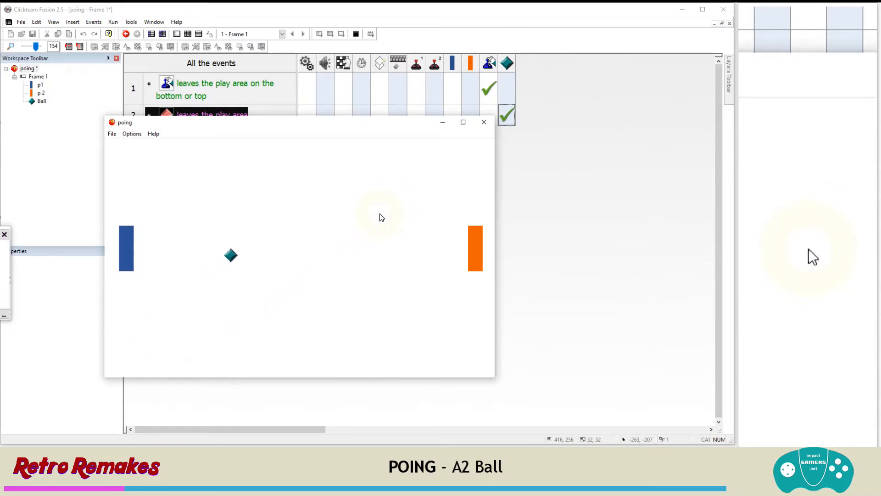
key("w")
key("Down")
key("s")
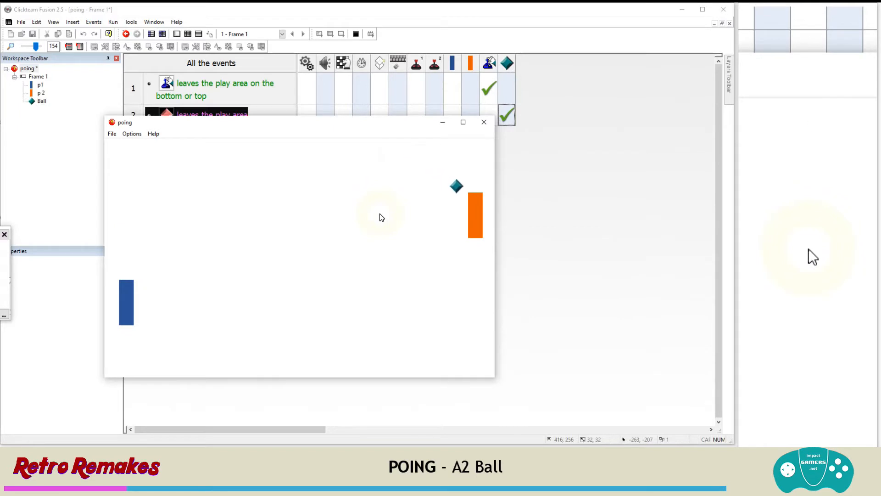
key("w")
key("s")
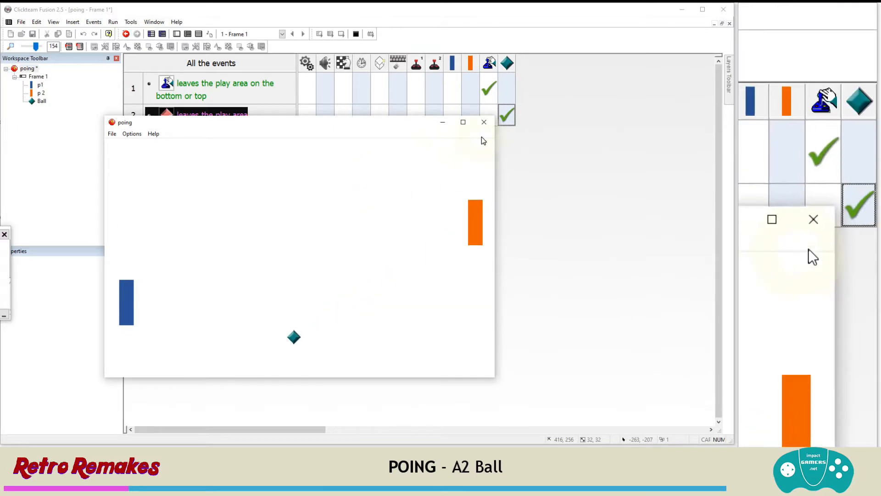
left_click(483, 122)
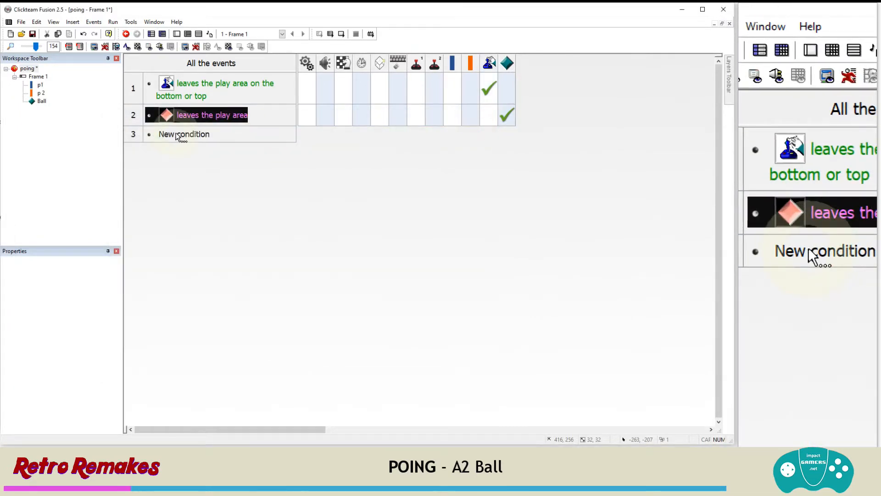
Add a new event condition for a collision between the Ball and the paddles' group object
double_click(177, 135)
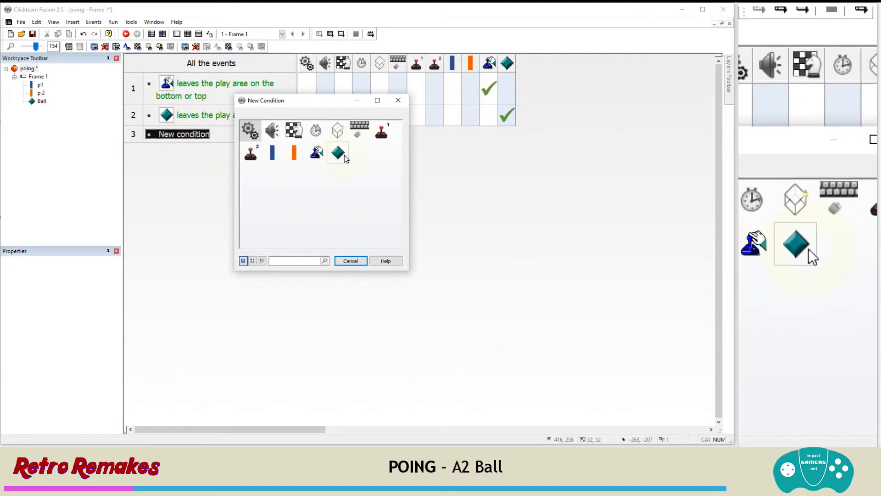
left_click(345, 159)
mouse_move(367, 161)
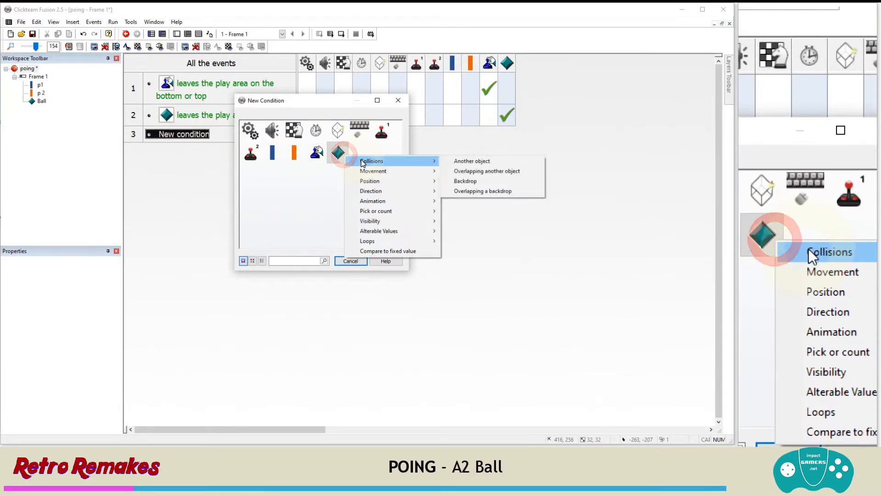
left_click(452, 162)
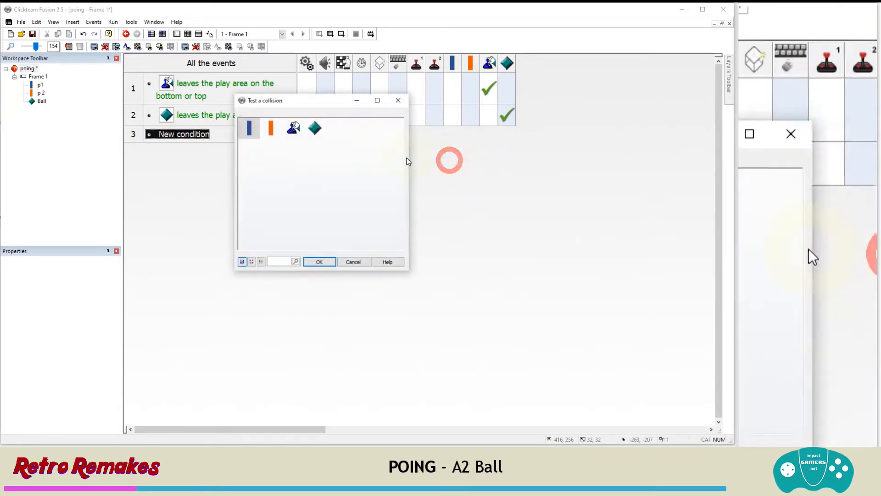
double_click(294, 130)
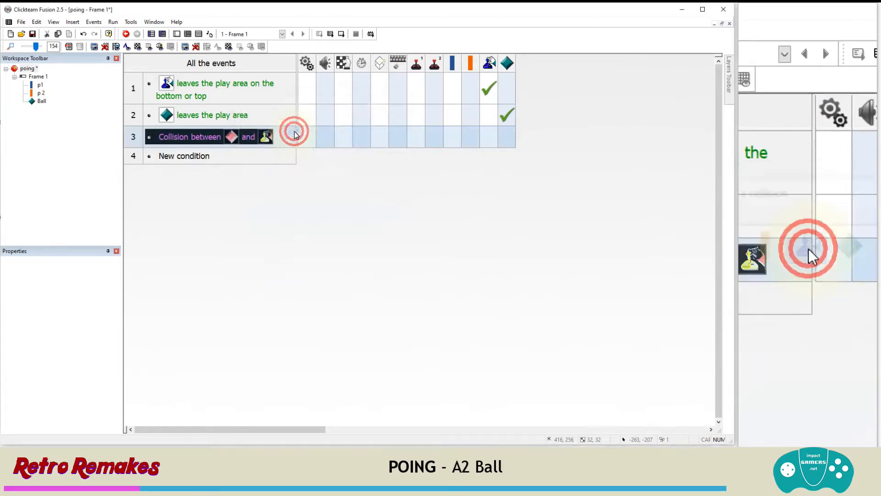
Add a Bounce movement action for the Ball to the paddle collision event
right_click(510, 140)
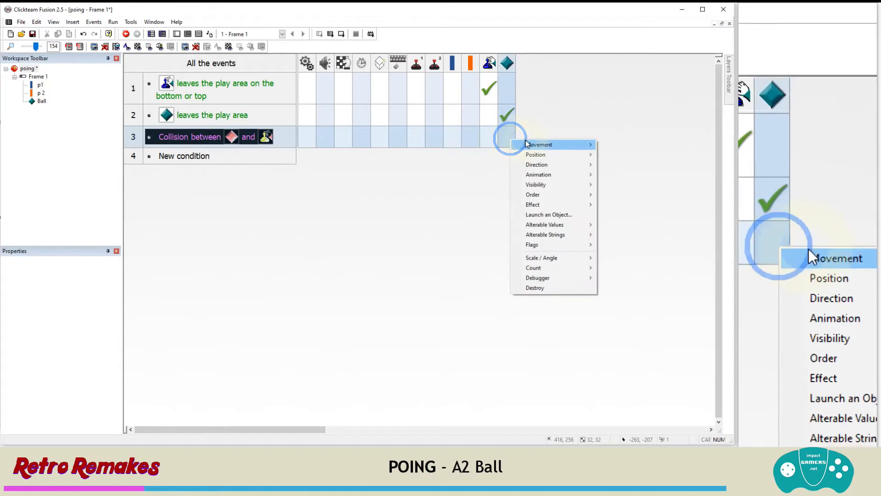
mouse_move(528, 145)
left_click(634, 164)
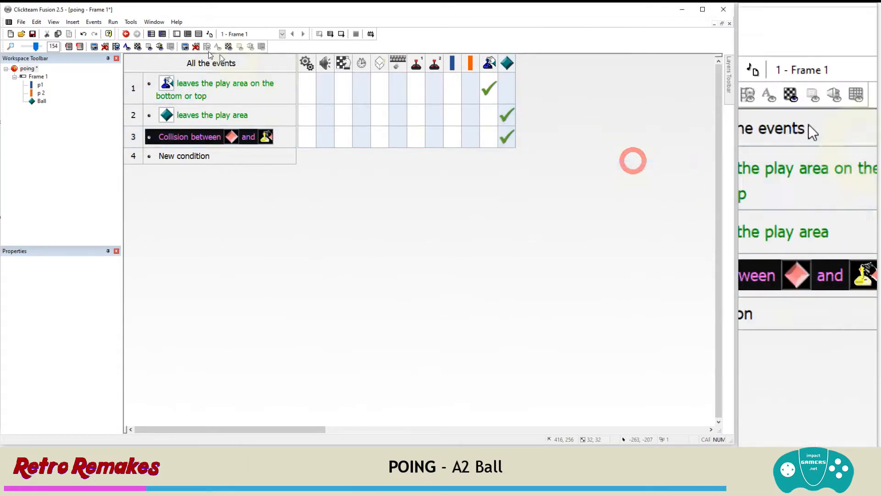
Run the frame, move the paddles to test the Ball's collisions with them, and close the test window
left_click(112, 21)
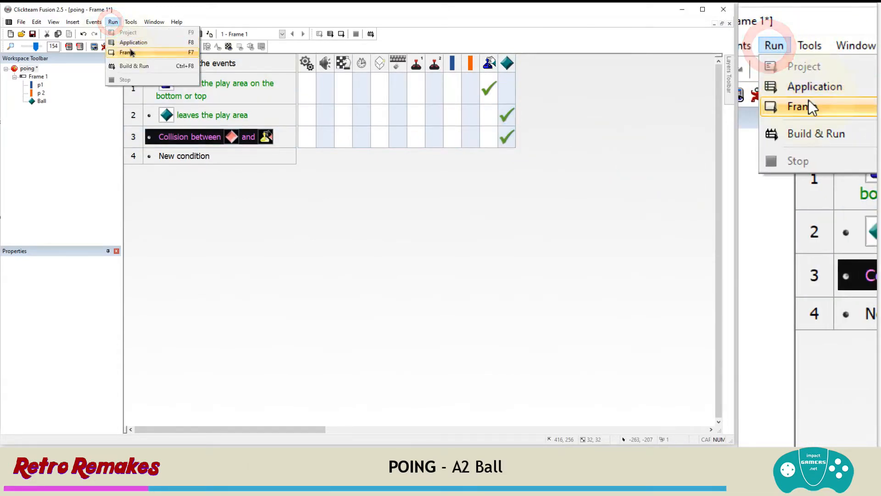
left_click(129, 51)
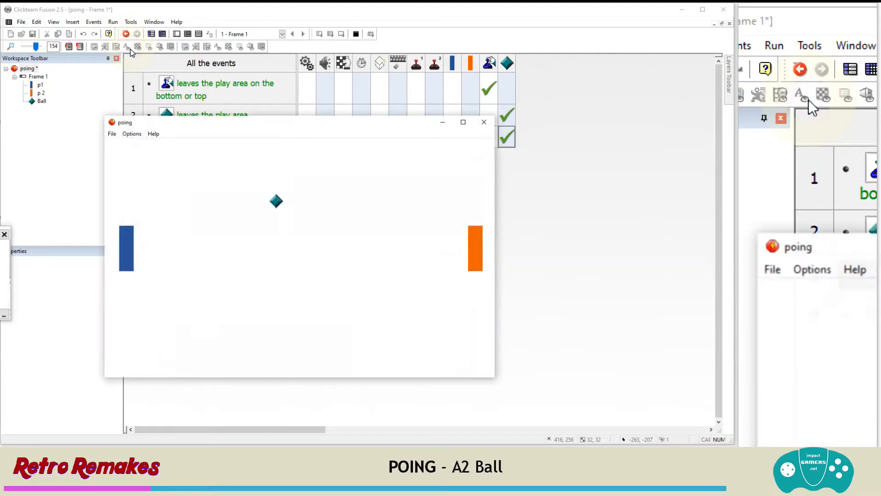
key("Down")
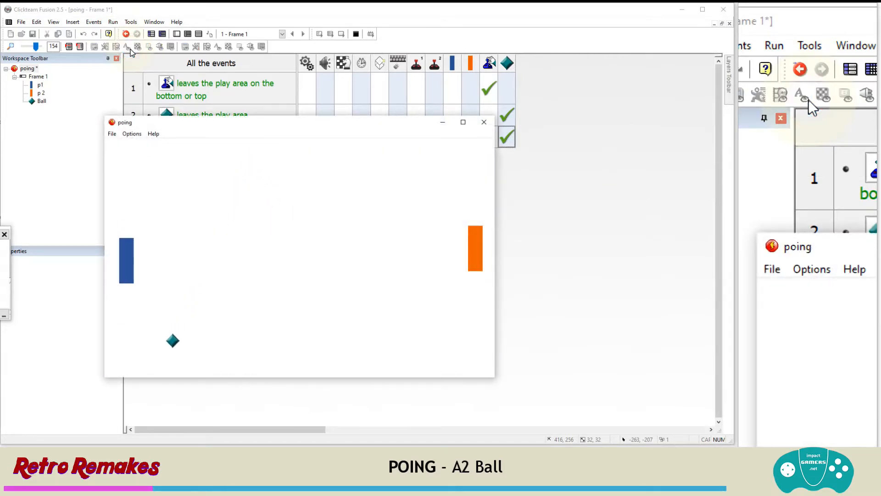
key("Up")
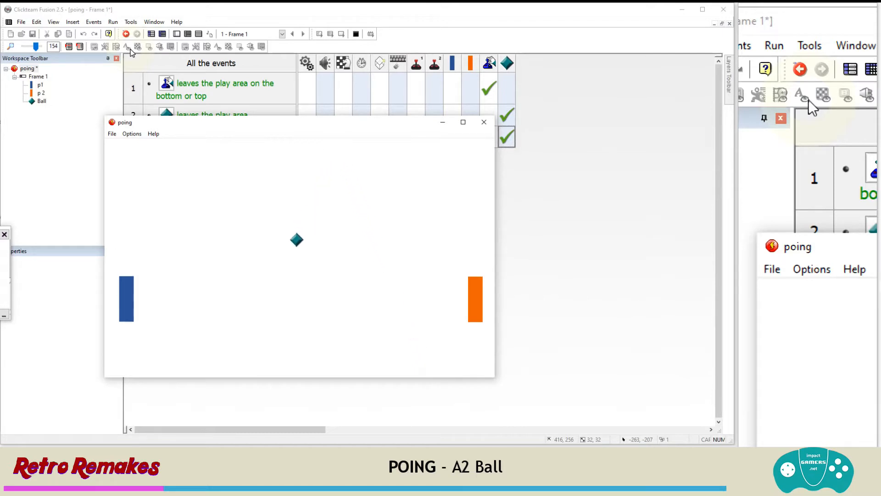
left_click(483, 123)
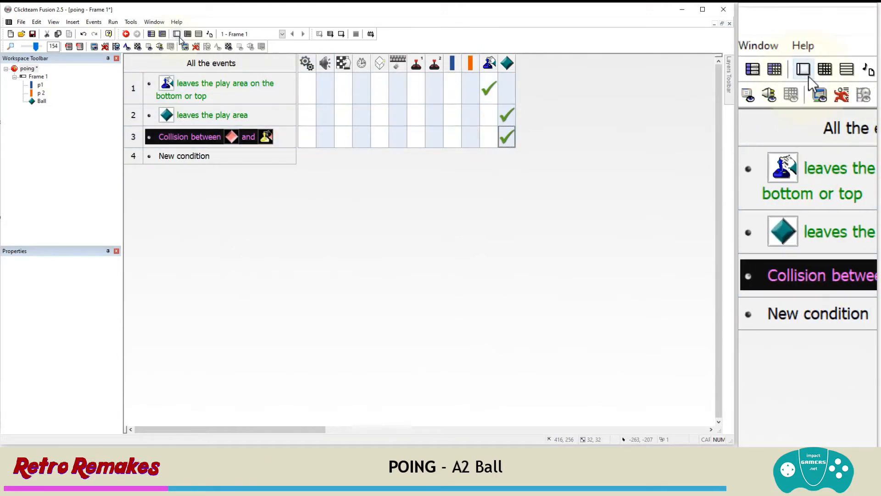
Save the poing project under its existing file name
left_click(25, 23)
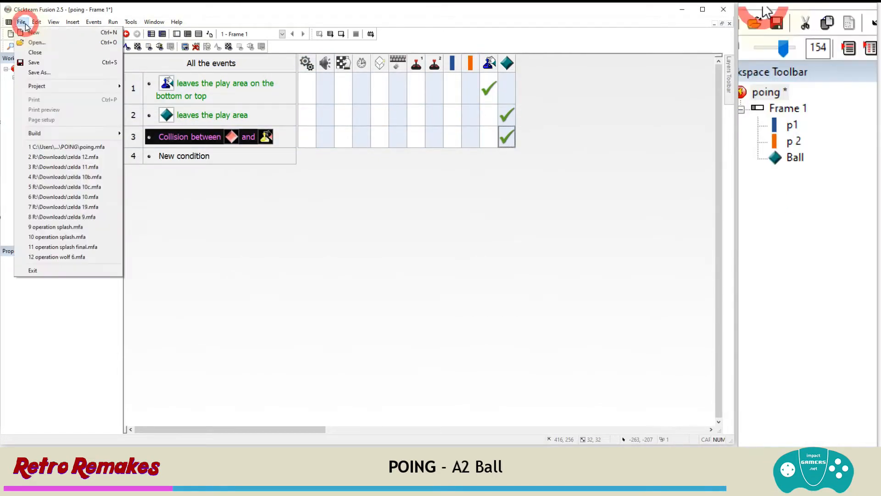
left_click(28, 23)
left_click(26, 23)
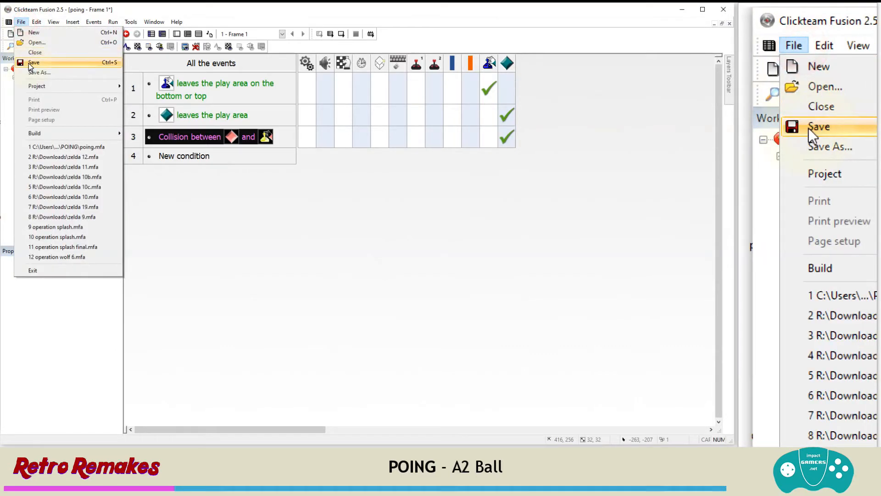
left_click(31, 62)
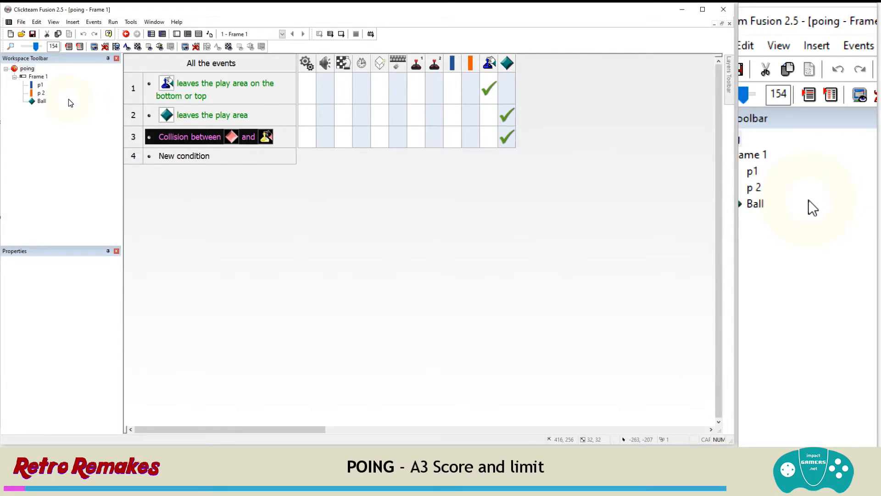
Add an event condition that tests whether the Ball leaves the play area on the left
double_click(173, 157)
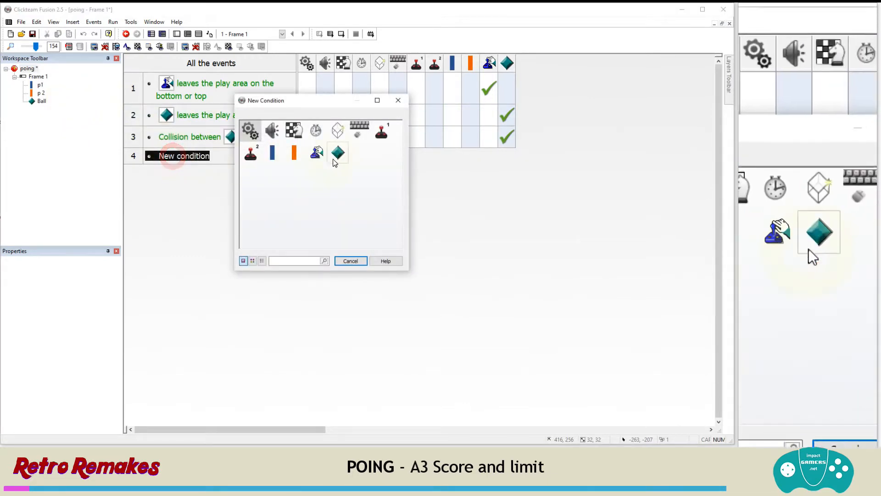
left_click(338, 153)
mouse_move(369, 179)
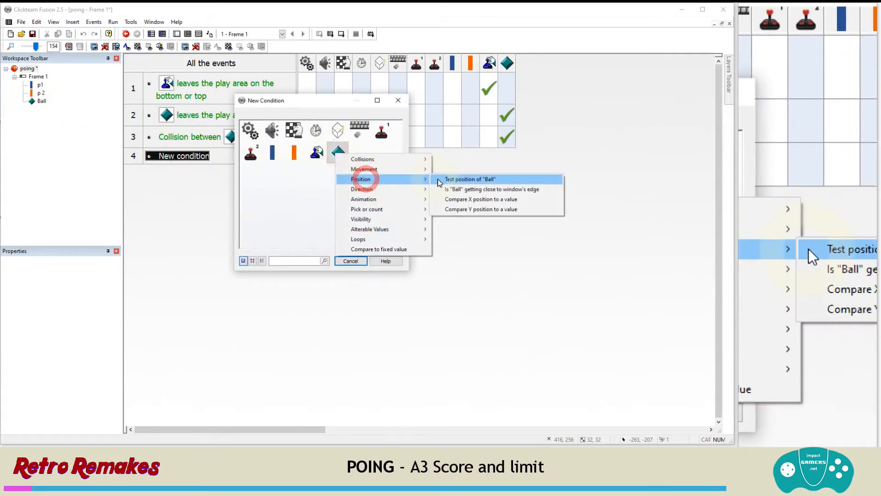
left_click(437, 178)
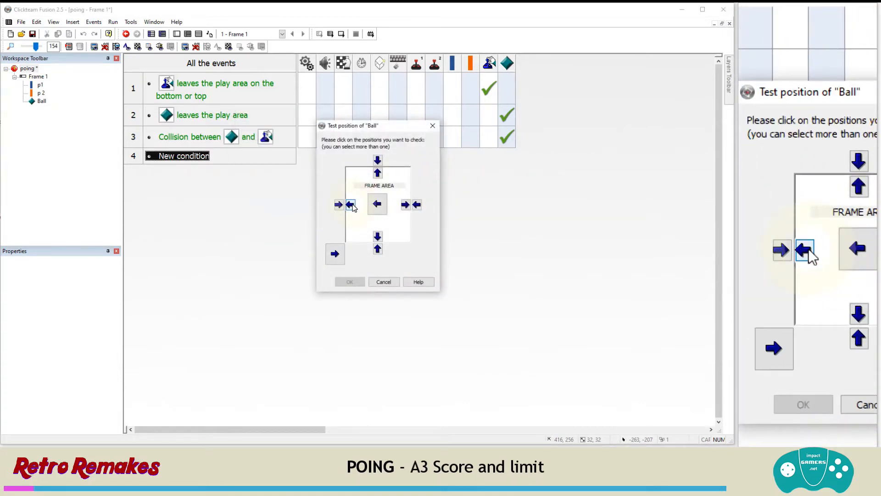
left_click(350, 204)
left_click(351, 281)
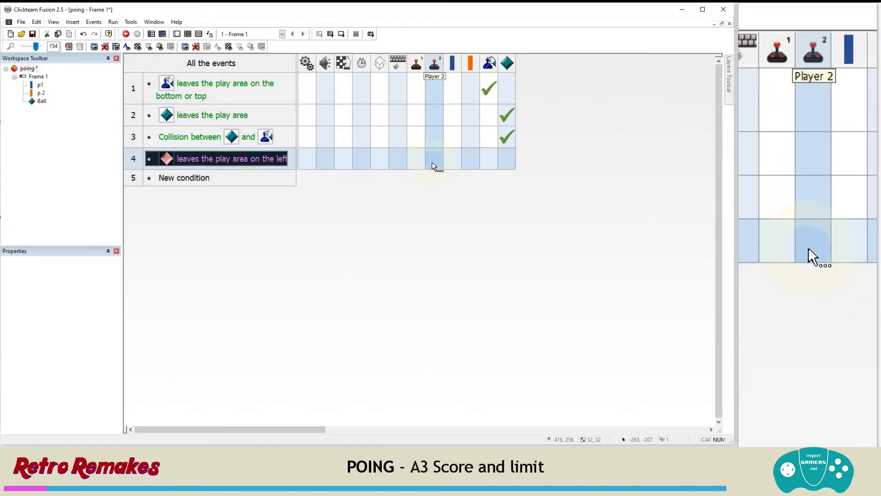
Add an action to the left-exit event that adds 1 to Player 2's score
right_click(433, 165)
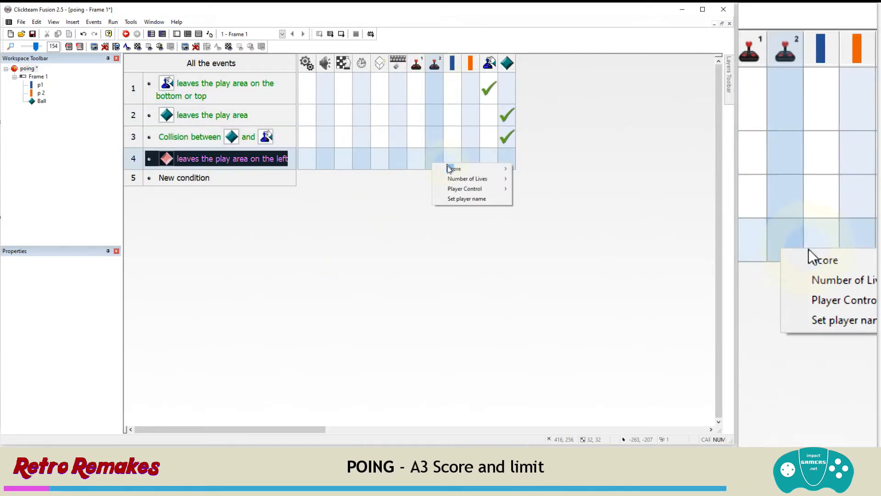
mouse_move(449, 169)
left_click(530, 177)
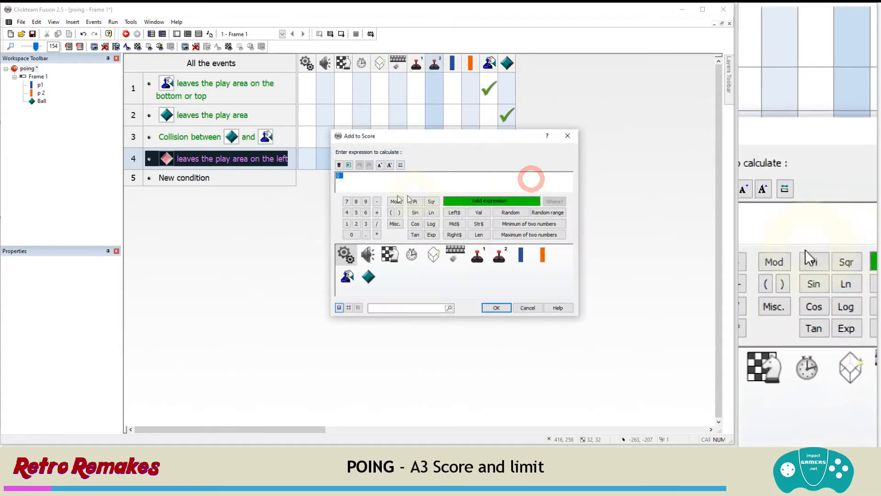
left_click(347, 224)
left_click(493, 308)
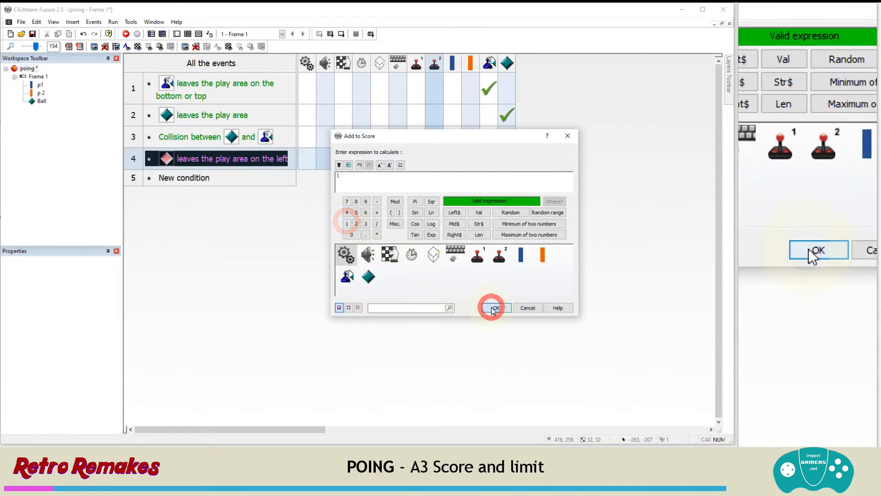
Add an event condition that tests whether the Ball leaves the play area on the right
left_click(199, 178)
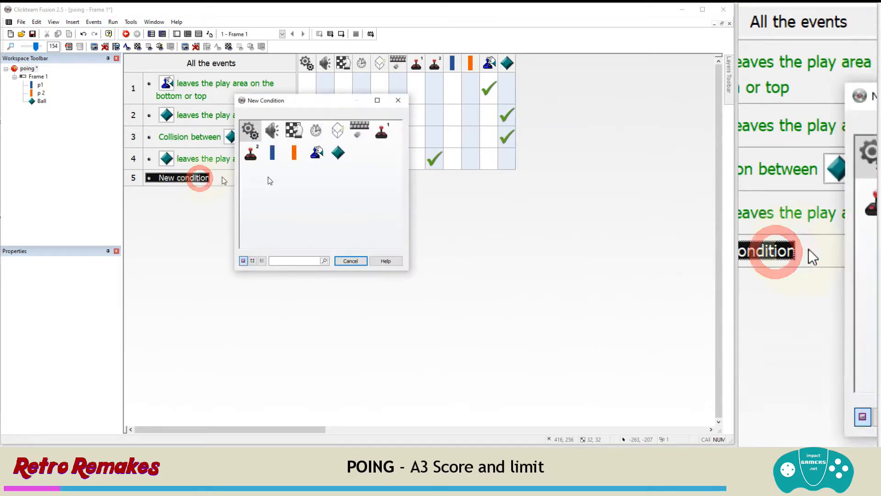
left_click(338, 159)
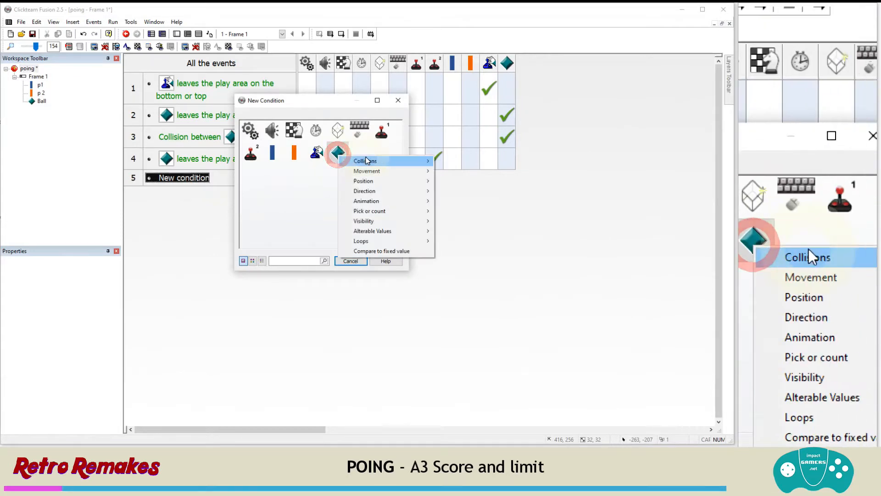
mouse_move(371, 182)
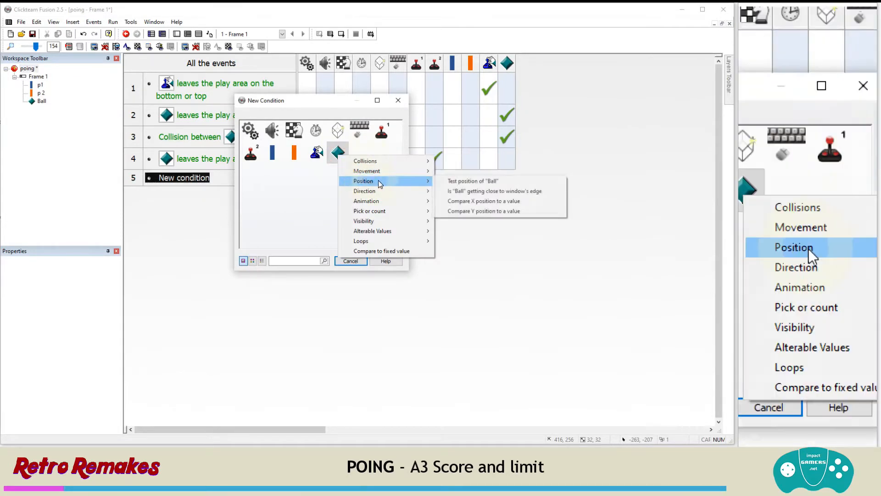
left_click(460, 180)
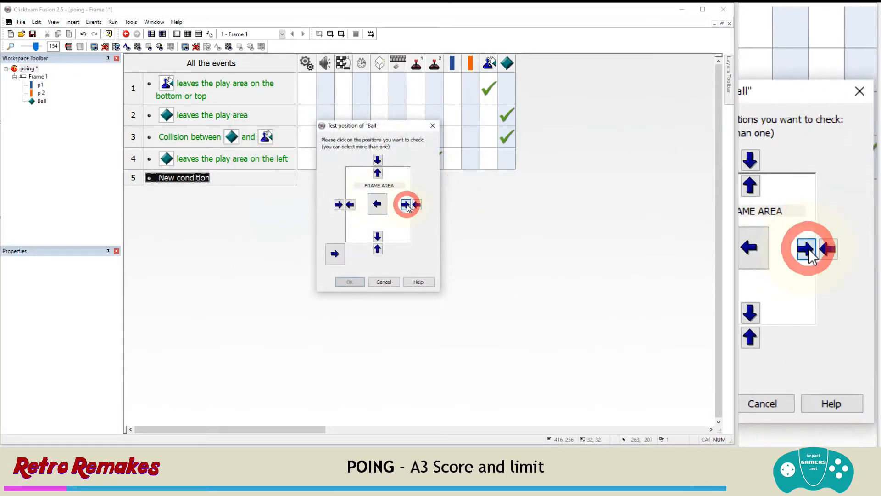
left_click(407, 204)
left_click(350, 282)
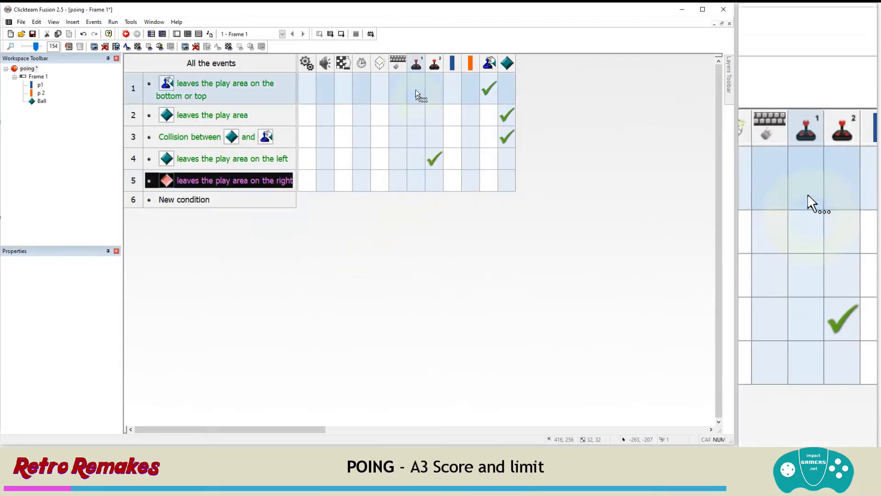
Add an action to the right-exit event that adds 1 to Player 1's score
right_click(412, 178)
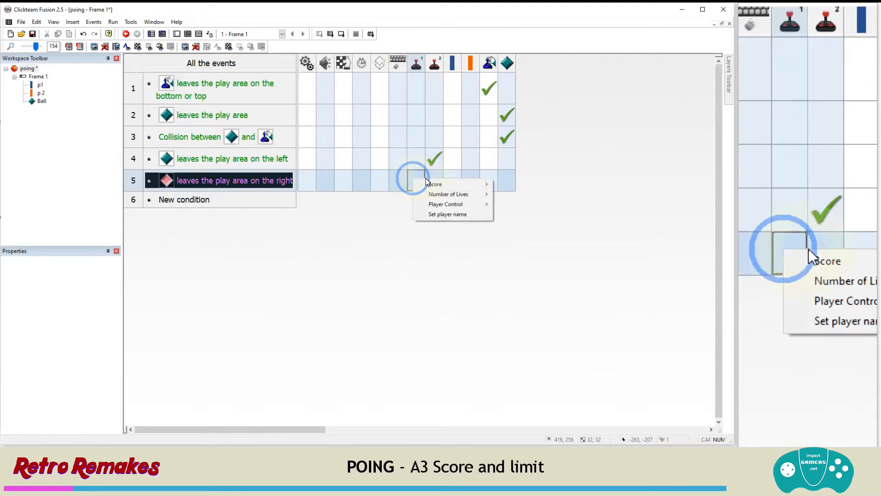
mouse_move(431, 185)
left_click(517, 193)
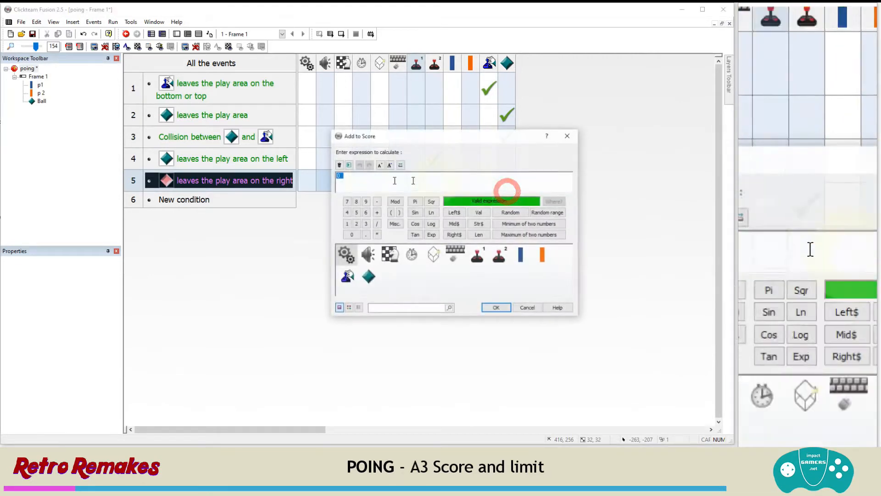
type("1")
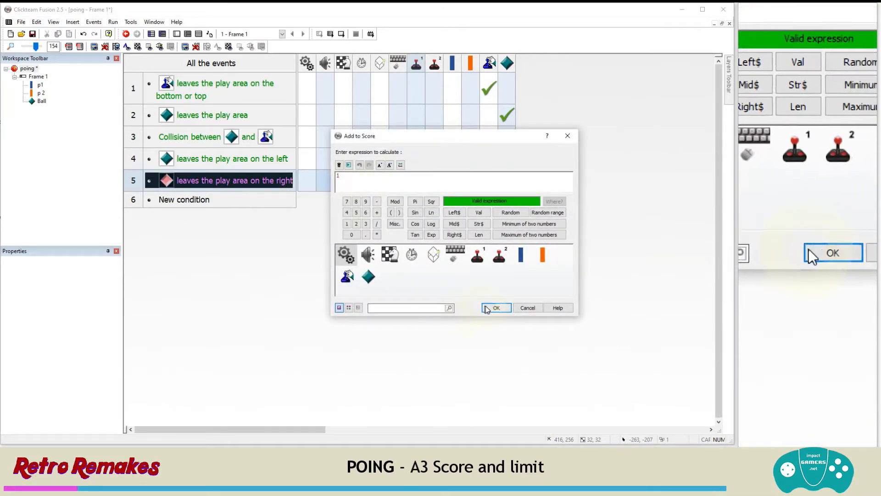
left_click(490, 307)
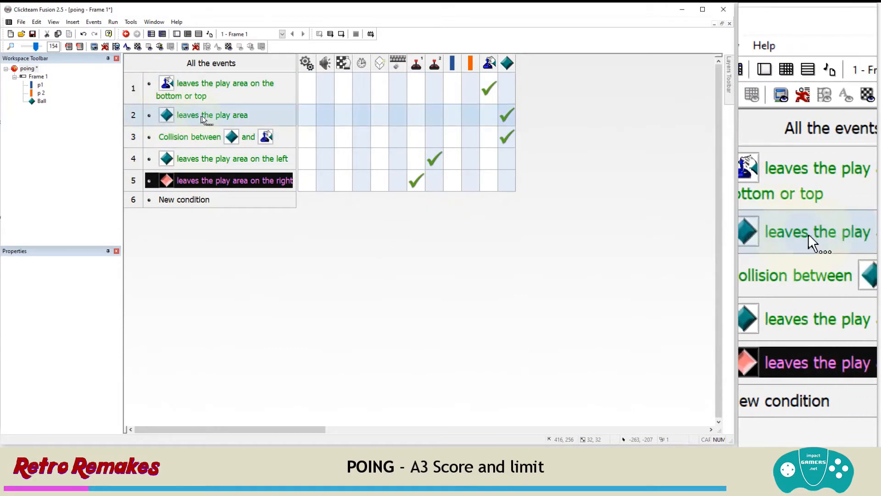
Set the Ball's position to X 429, Y 263 in the left-exit event and copy that action to the right-exit event
mouse_move(507, 116)
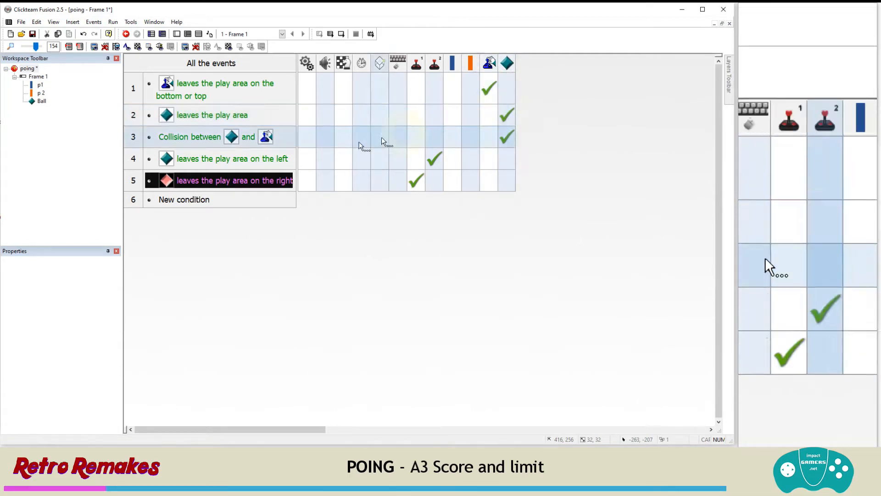
mouse_move(430, 157)
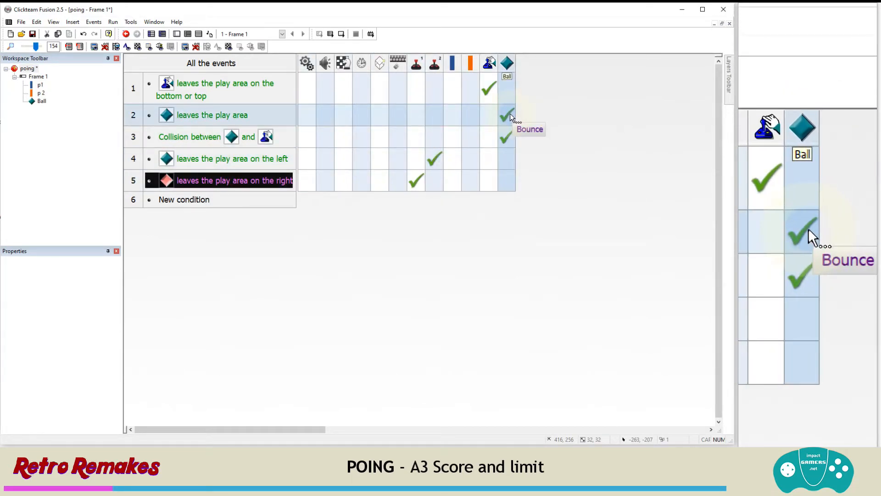
left_click(505, 160)
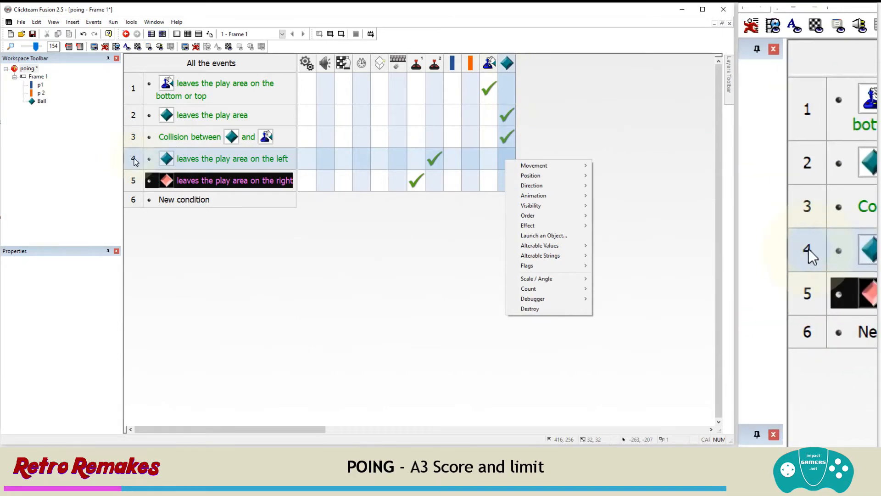
left_click(558, 176)
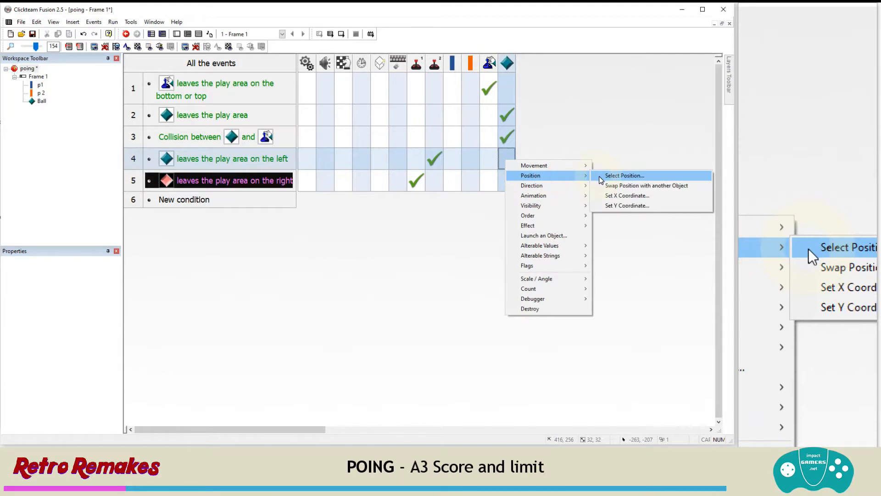
left_click(600, 177)
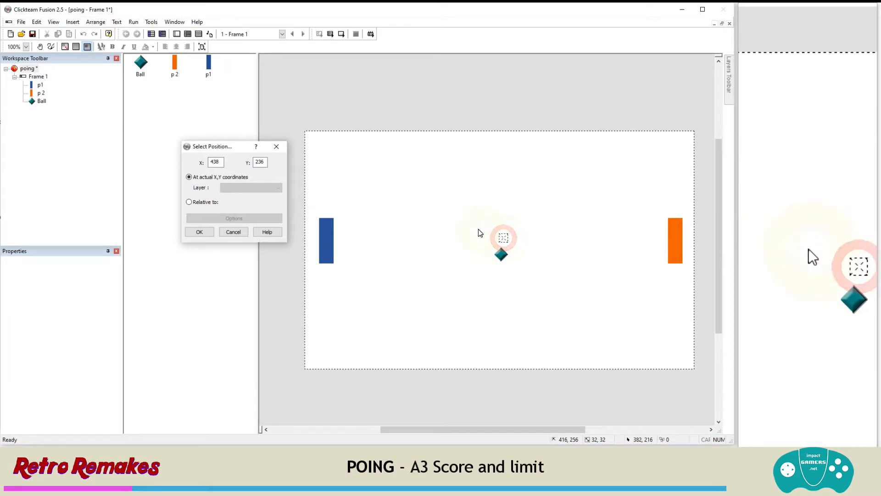
left_click(220, 162)
left_click_drag(219, 162, 202, 161)
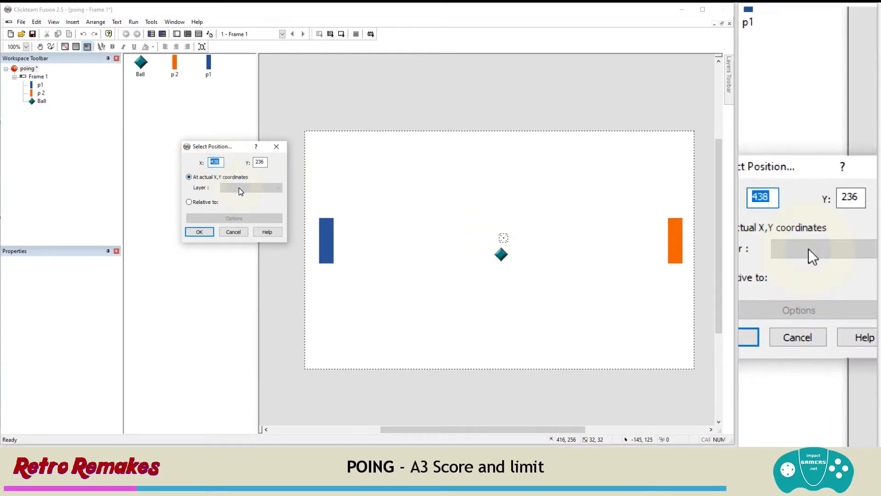
type("429")
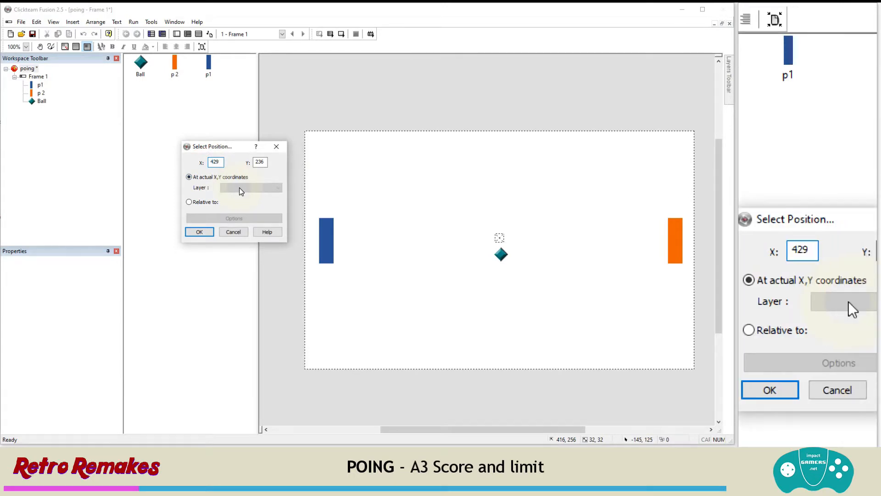
key("Tab")
type("263")
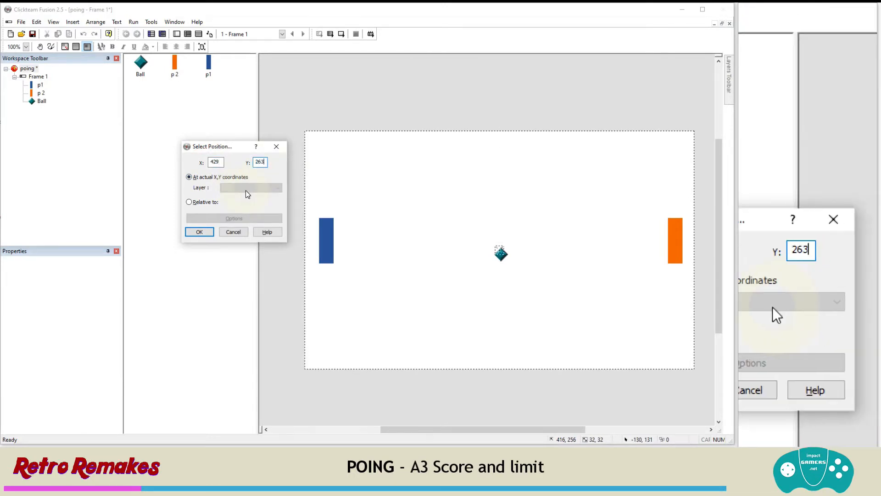
left_click(200, 233)
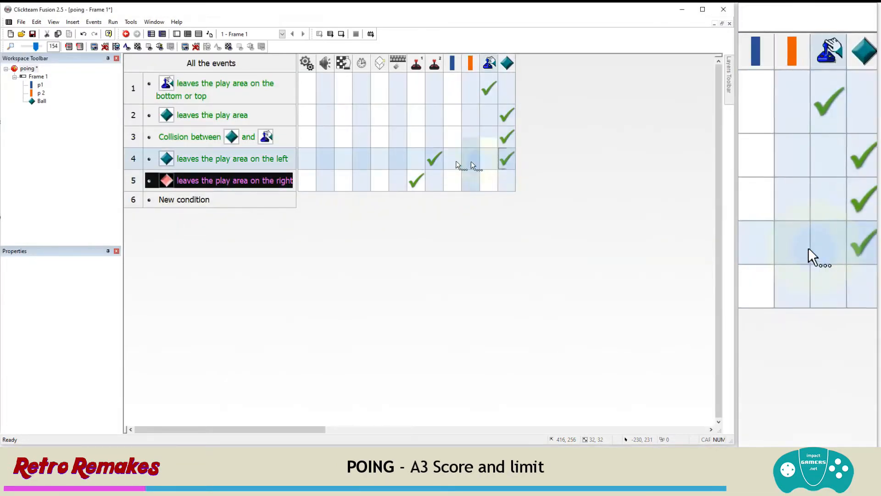
mouse_move(505, 159)
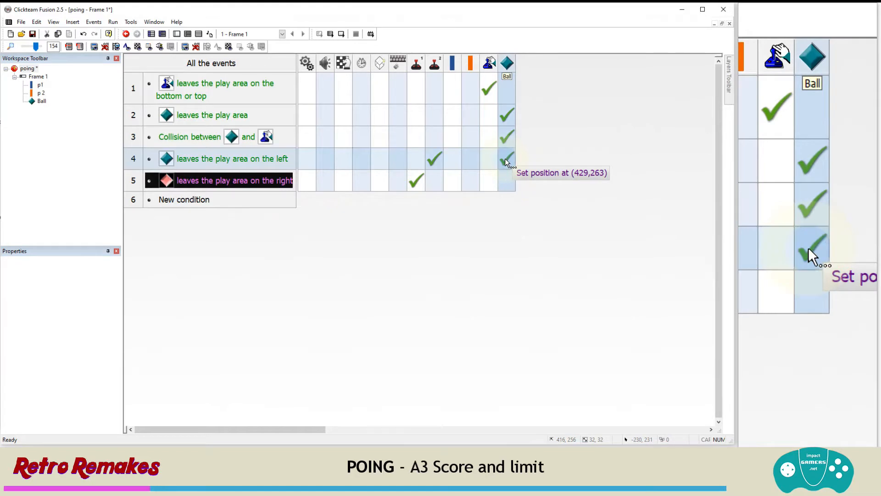
left_click_drag(506, 158, 509, 180)
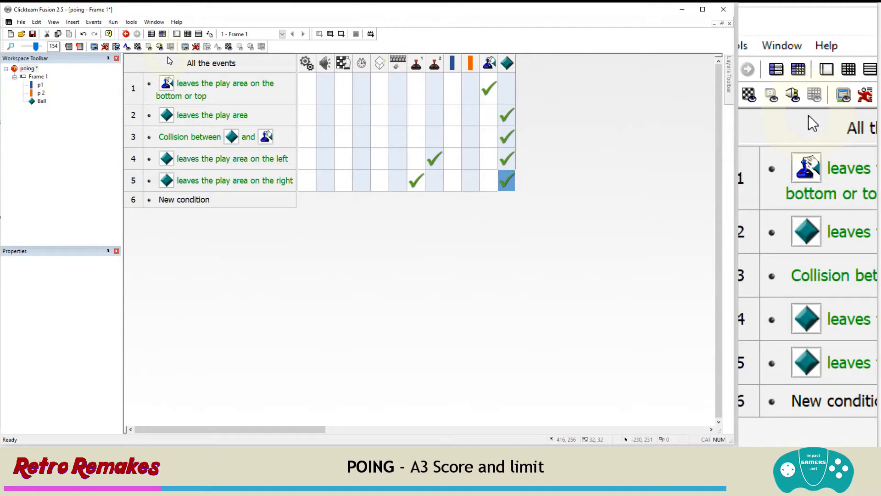
Insert a Score object into the frame near the play area's upper edge, above and right of the blue paddle, at about (180, 14)
left_click(176, 34)
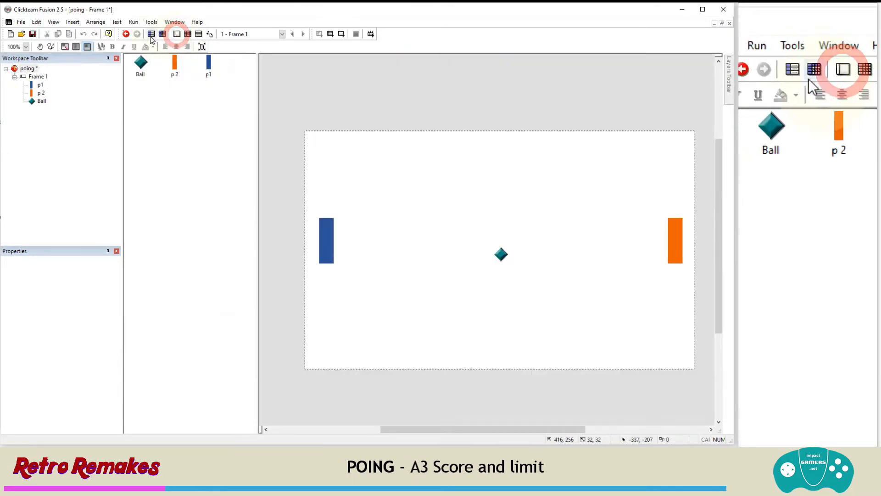
left_click(73, 22)
left_click(88, 49)
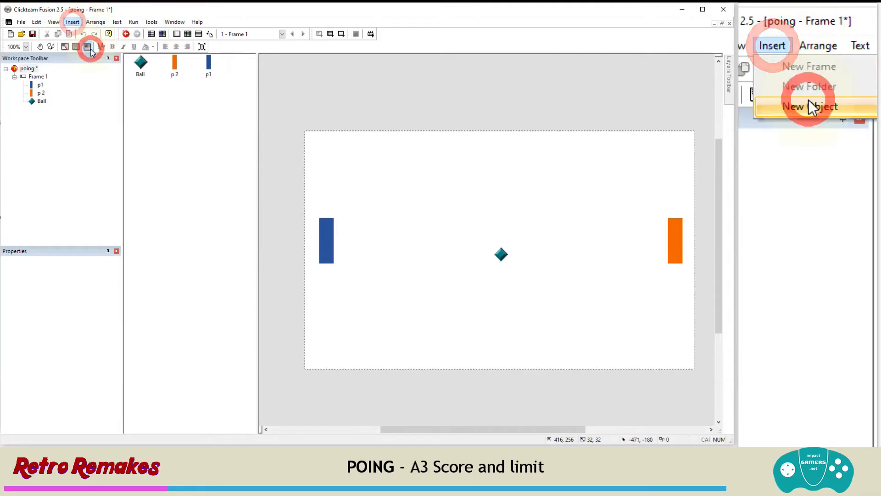
left_click_drag(575, 166, 578, 254)
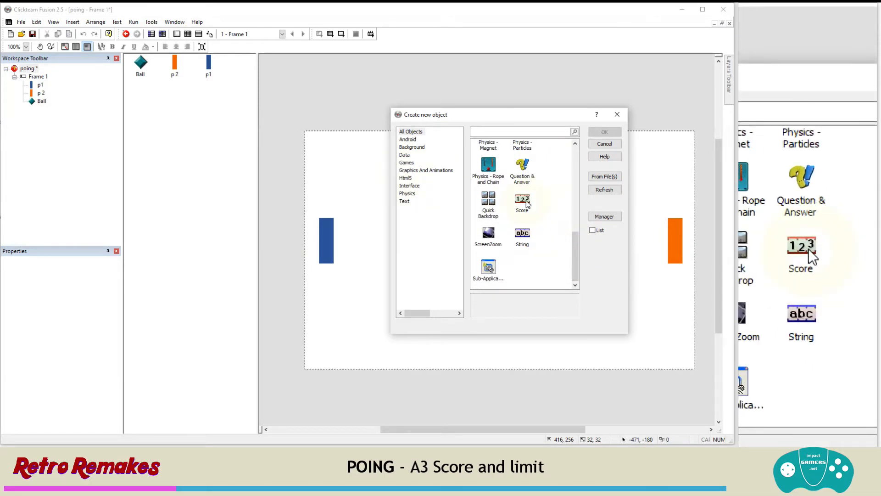
scroll(526, 205, "up", 3)
scroll(526, 204, "up", 1)
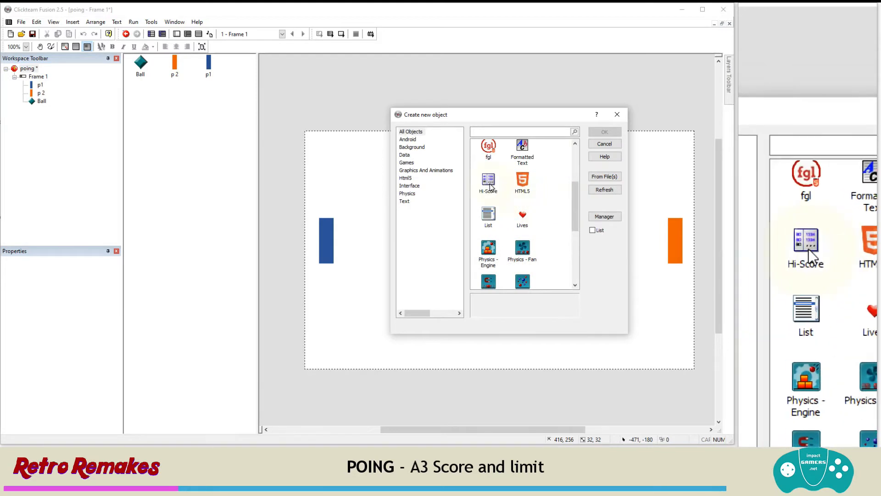
scroll(524, 227, "down", 3)
left_click(522, 250)
left_click(605, 131)
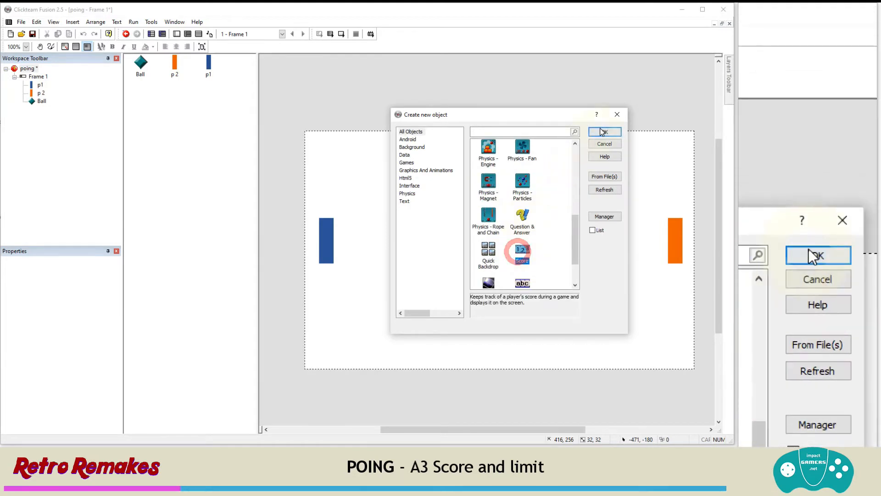
left_click(403, 153)
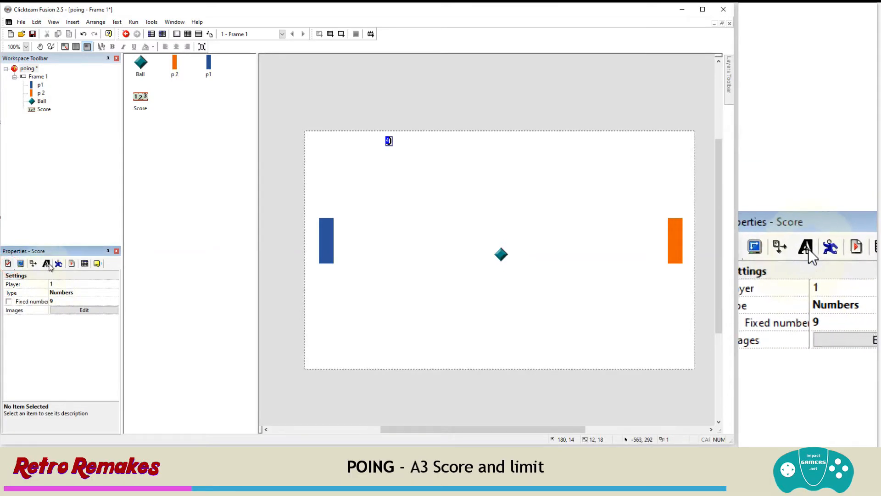
Set the Score object's display type to Text
left_click(8, 263)
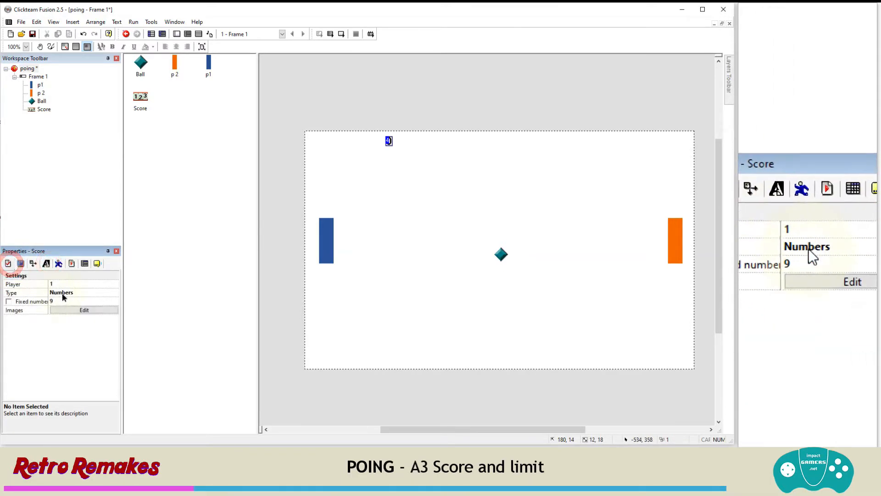
left_click(65, 307)
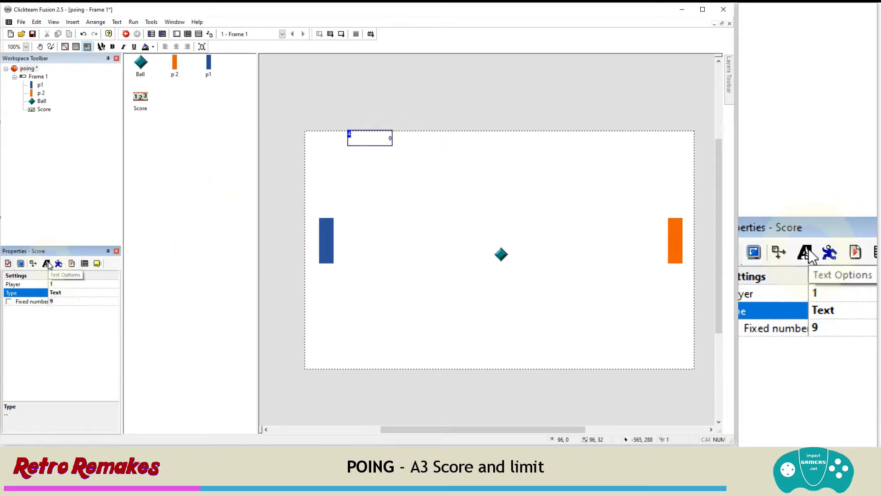
Set the Score object's font size to 36 and enlarge its box to about 143 by 47 pixels
left_click(46, 263)
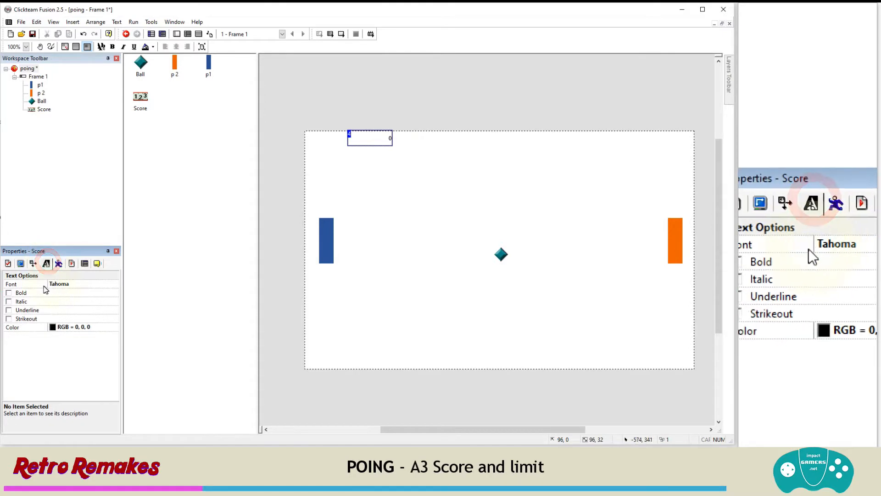
left_click(73, 284)
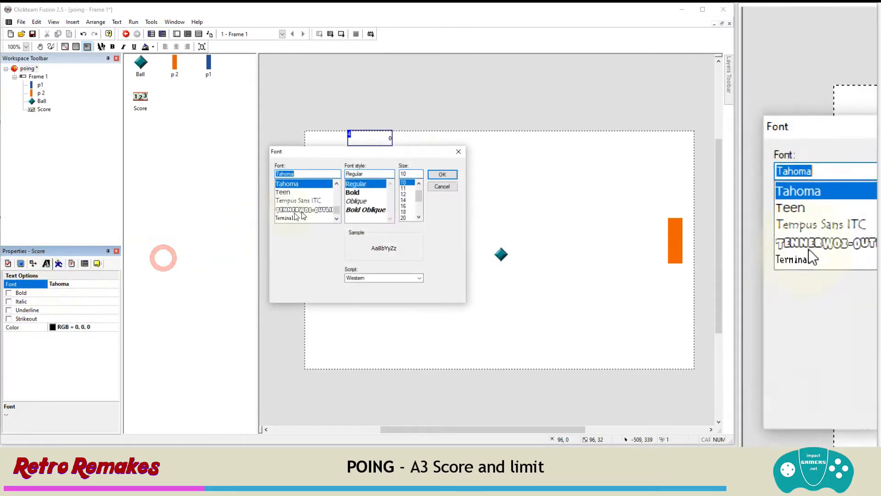
left_click_drag(418, 192, 419, 214)
left_click(406, 205)
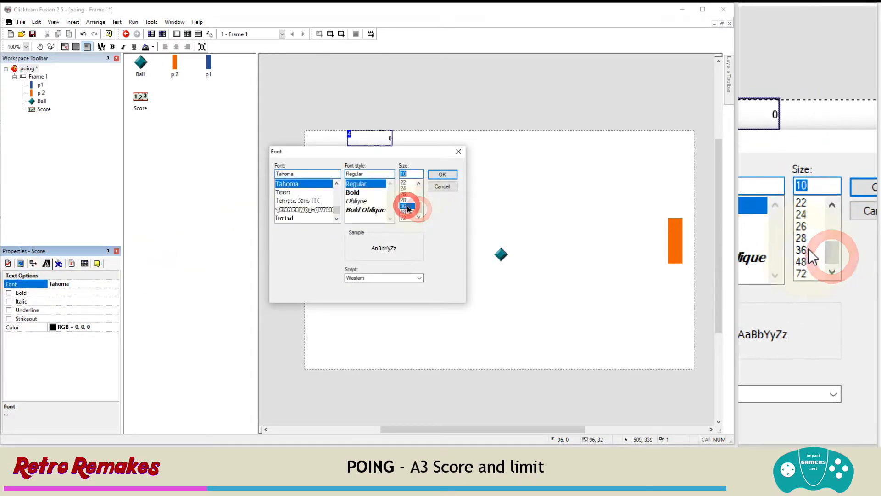
left_click(443, 177)
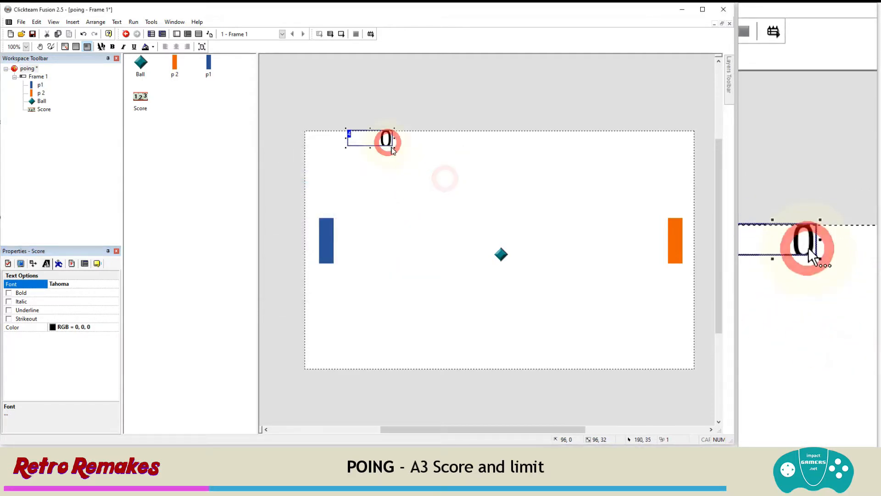
left_click_drag(394, 148, 414, 153)
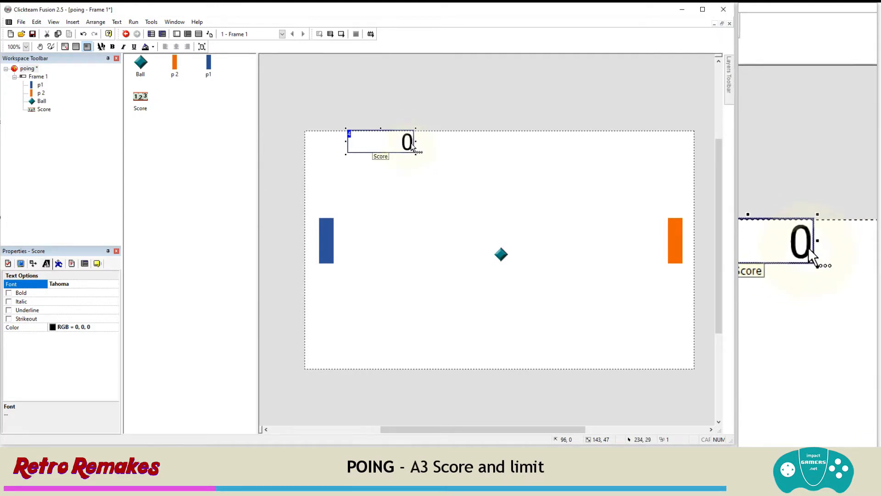
Clone the Score object, placing the copy at about (608, 0) near the orange paddle's side, and assign it to Player 2
right_click(412, 143)
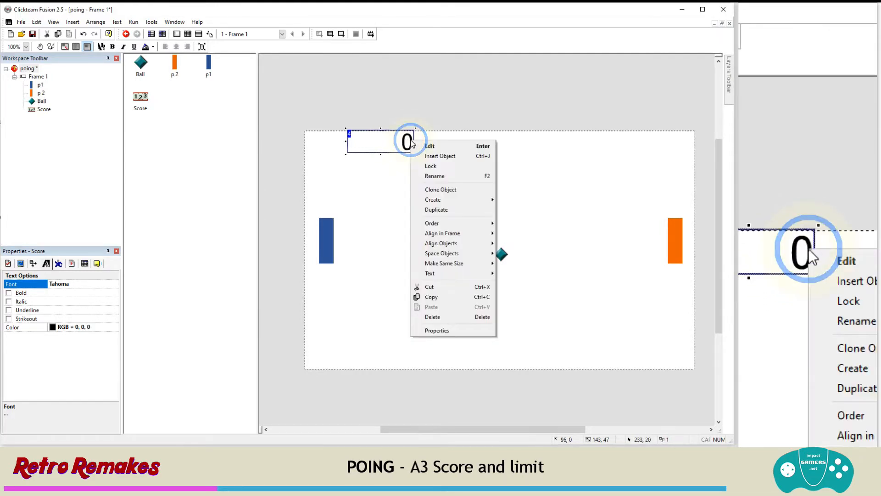
left_click(436, 187)
left_click(449, 235)
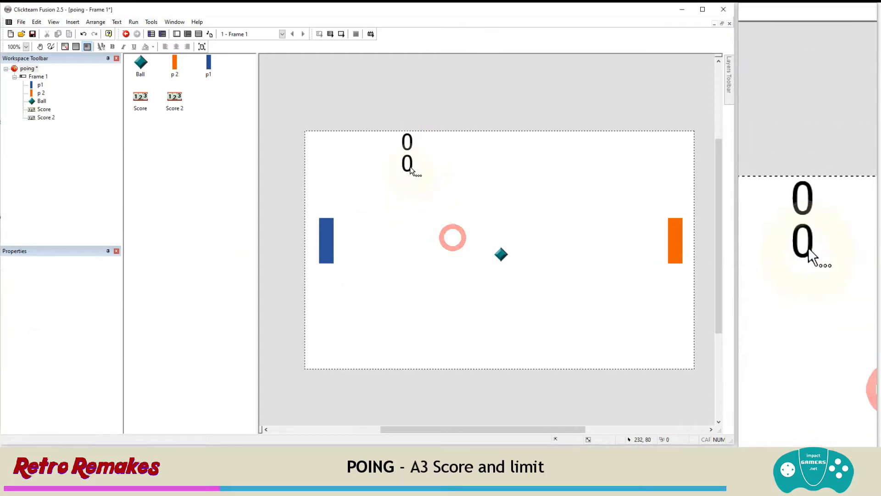
left_click(409, 166)
left_click_drag(412, 169, 644, 156)
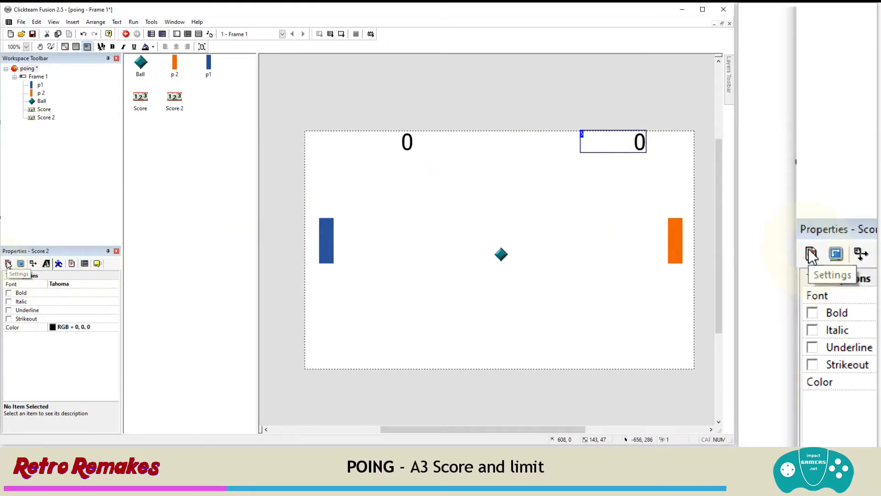
left_click(65, 284)
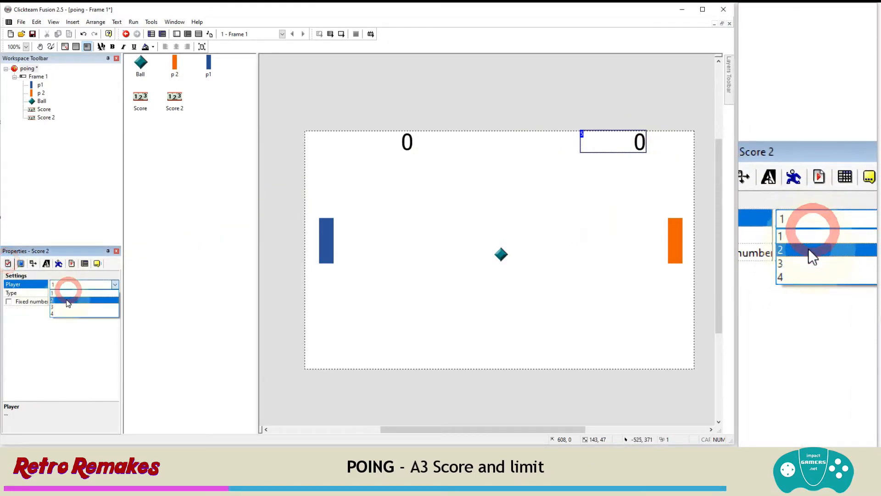
left_click(66, 298)
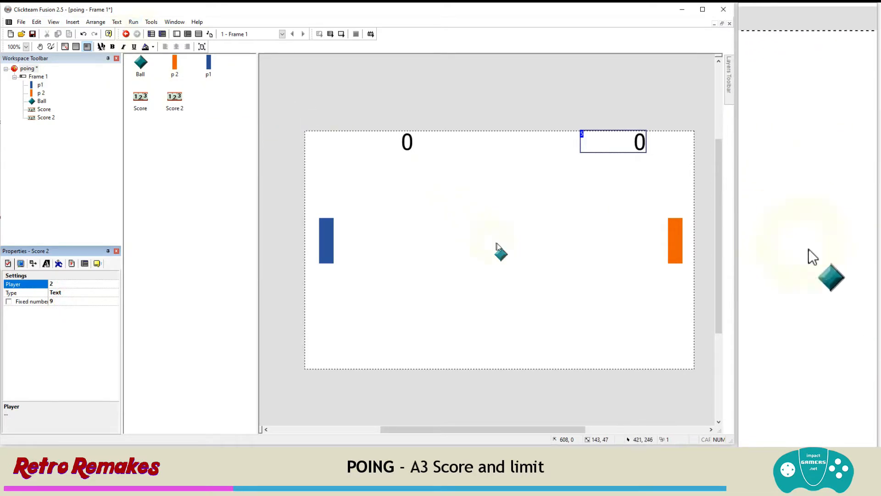
Set the Ball's starting position in the frame to X 429, Y 263
left_click(501, 255)
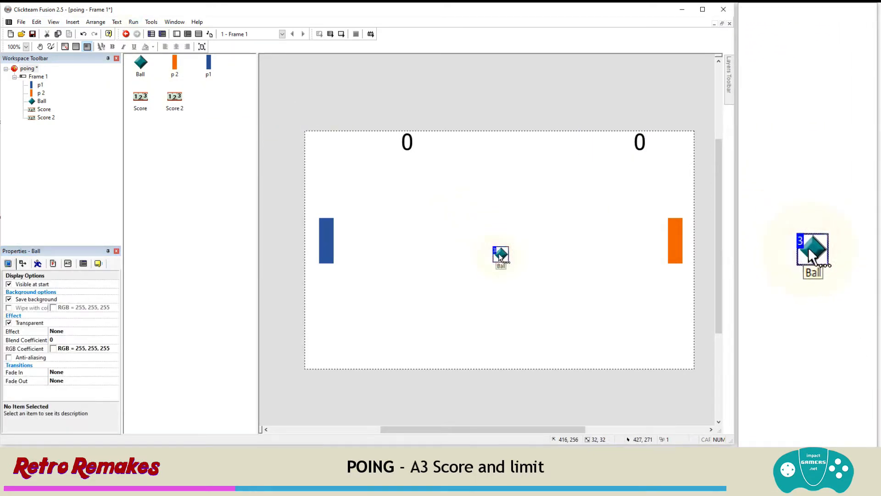
left_click(23, 264)
left_click(60, 289)
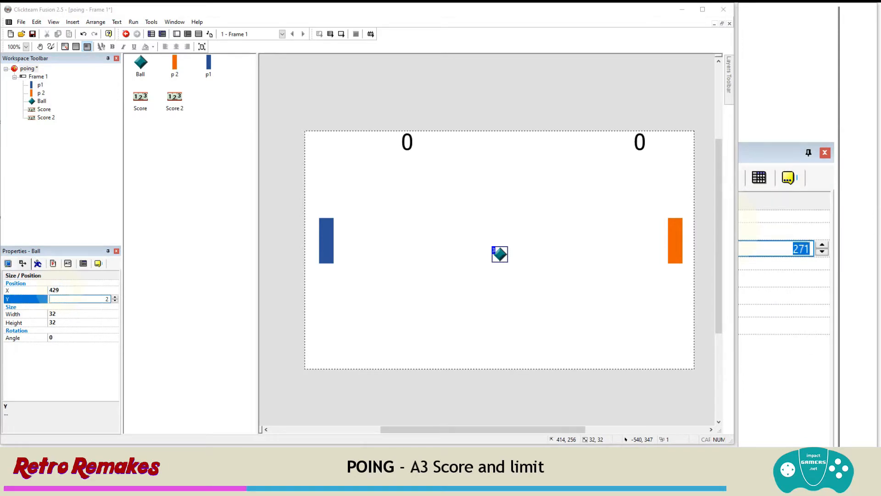
key("Return")
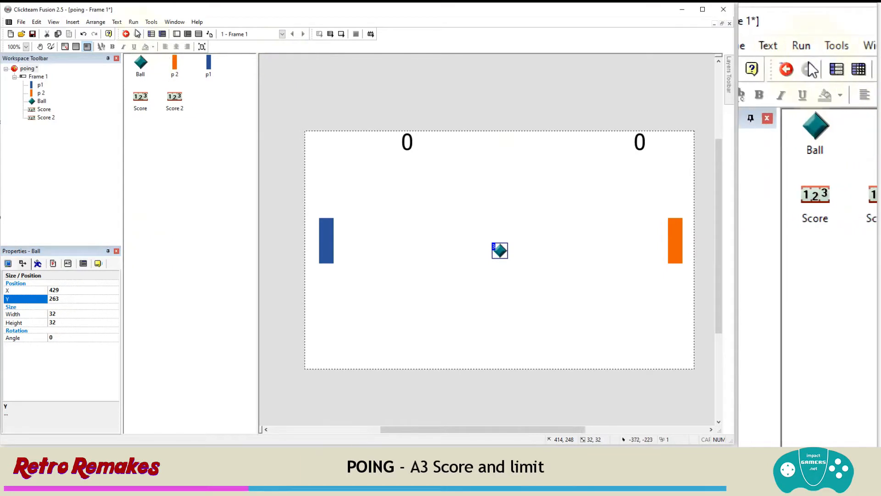
Run the game, move the paddles to check that both players' scores count, and close the test window
left_click(132, 27)
left_click(142, 52)
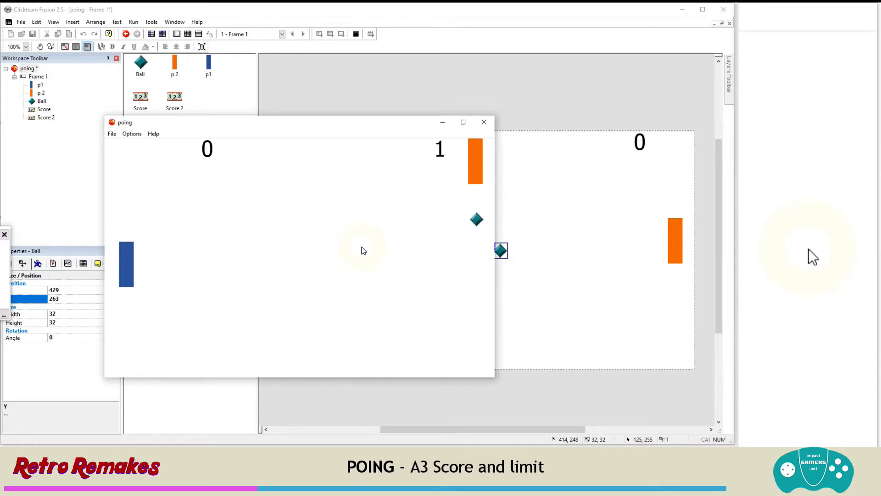
key("w")
key("Down")
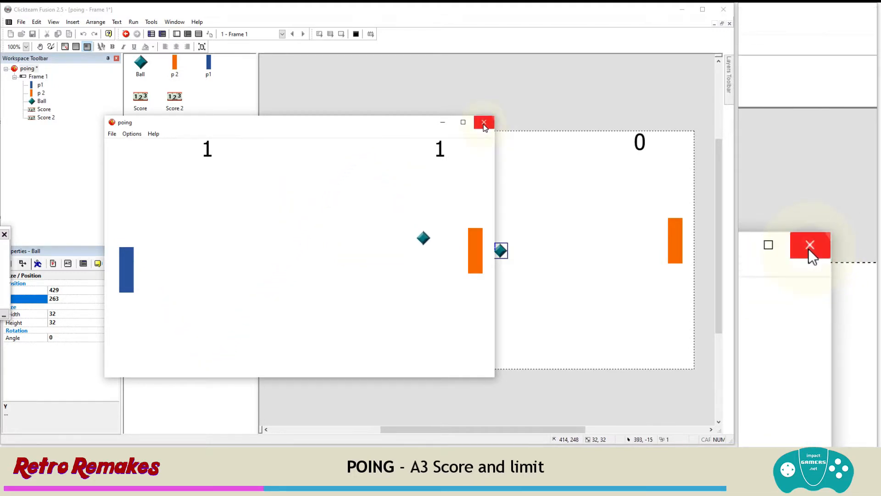
left_click(483, 124)
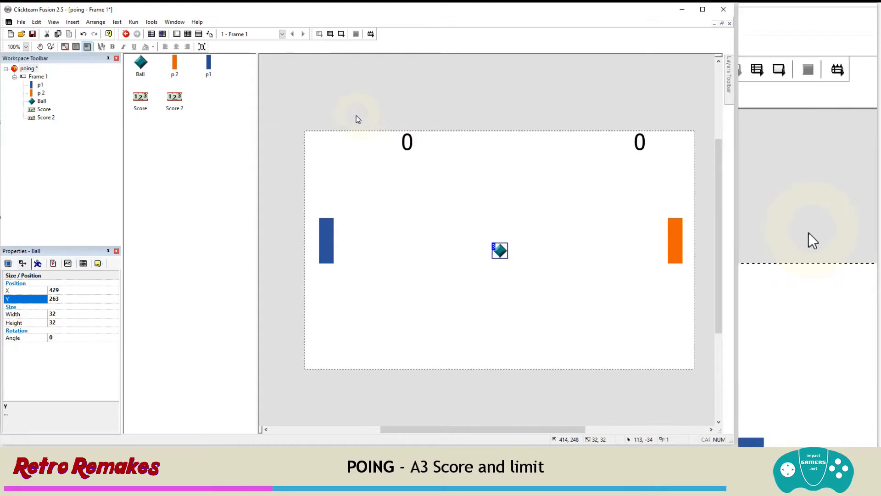
Add a global value named "Score limit" to the poing application and open its value for editing
left_click(31, 72)
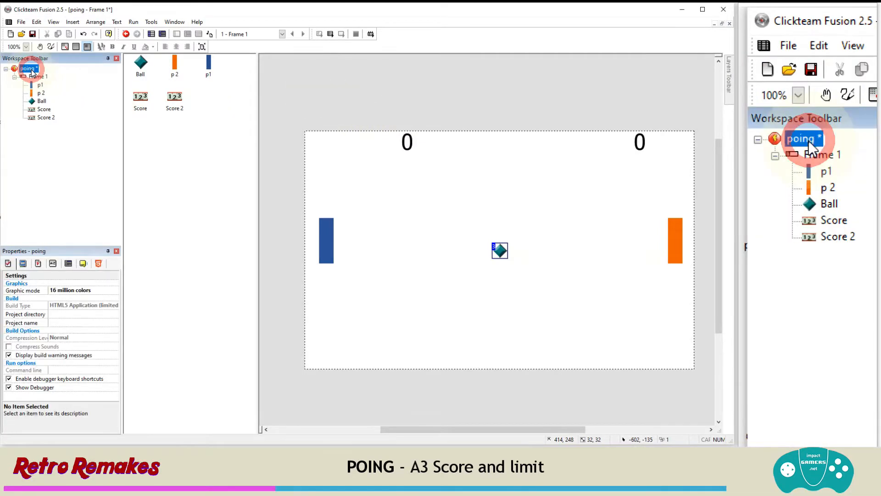
left_click(53, 265)
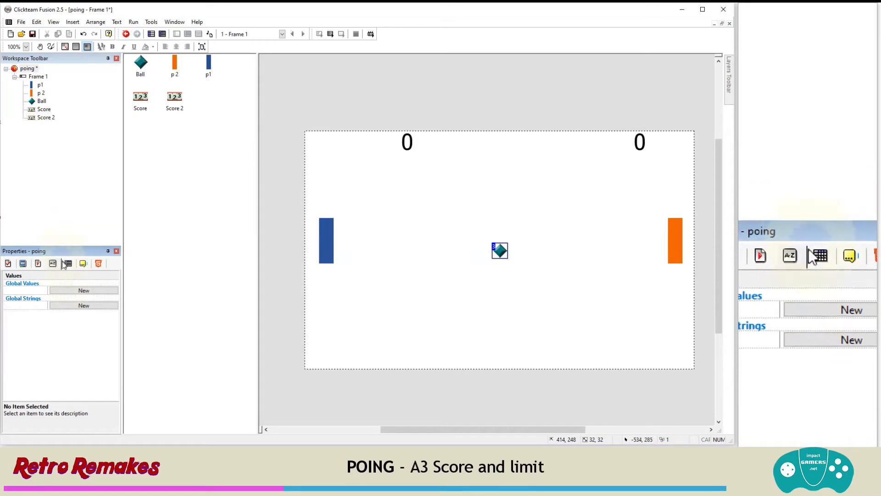
left_click(67, 292)
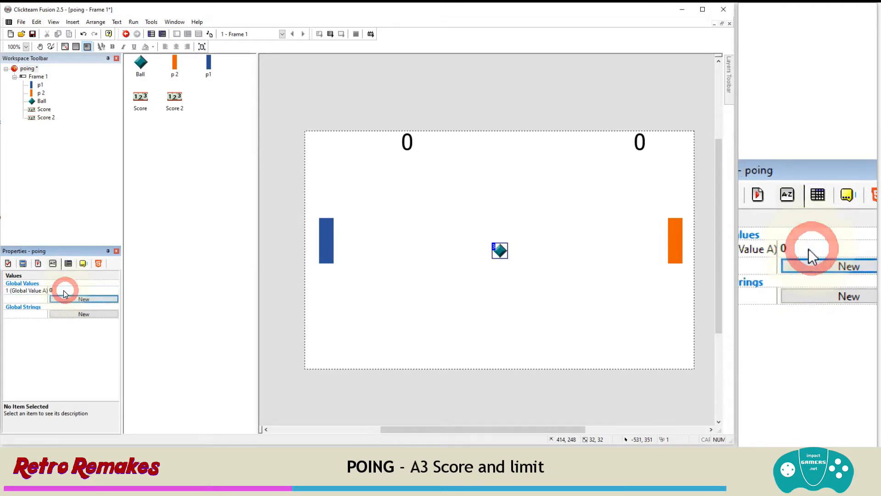
left_click(28, 291)
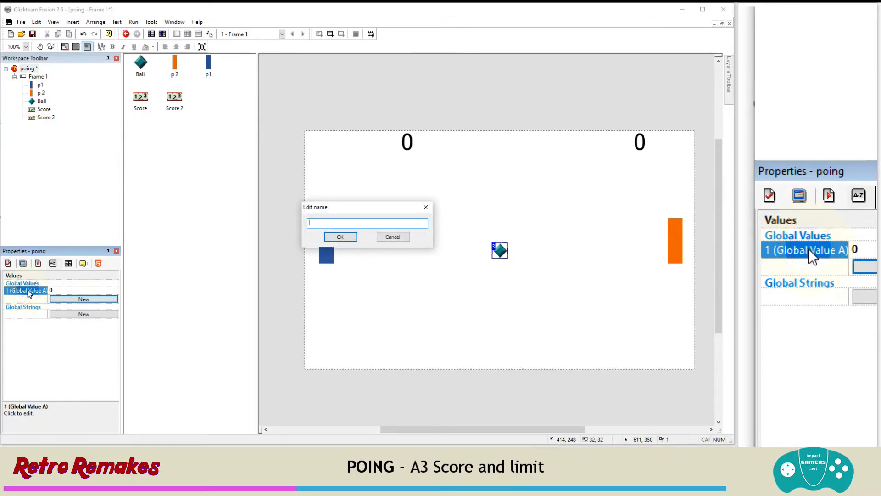
type("S")
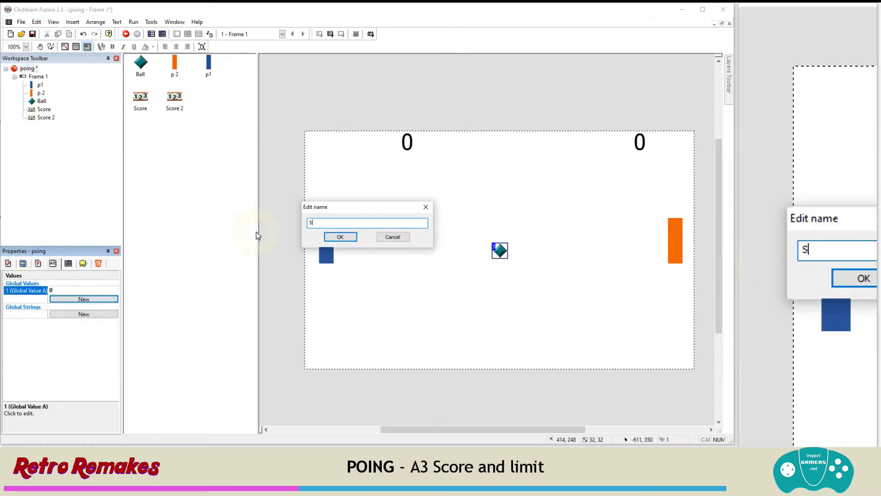
type("core limit")
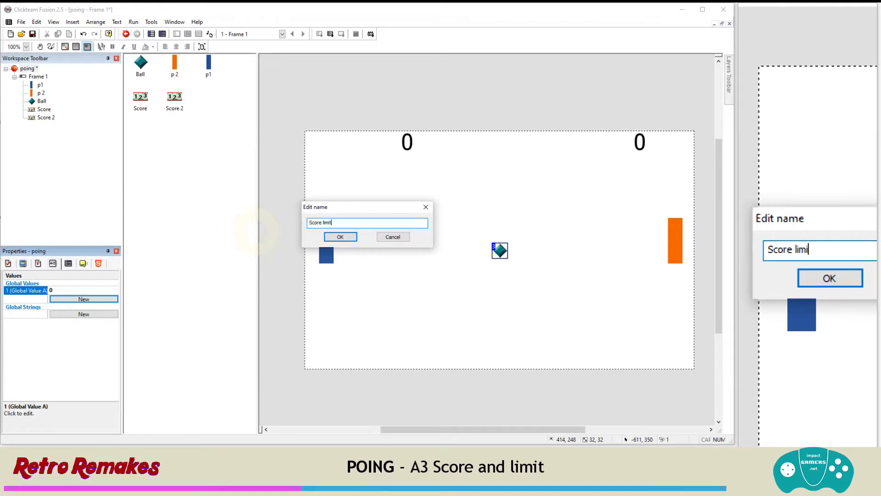
key("Return")
left_click(96, 290)
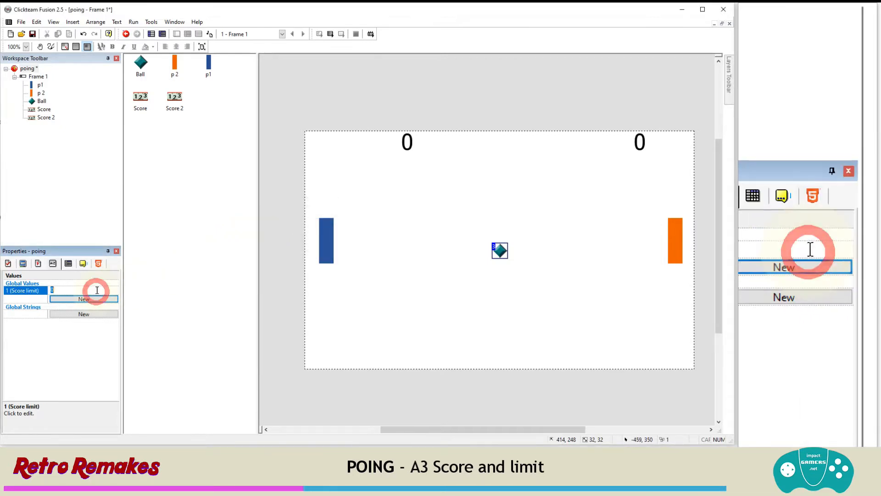
left_click(203, 178)
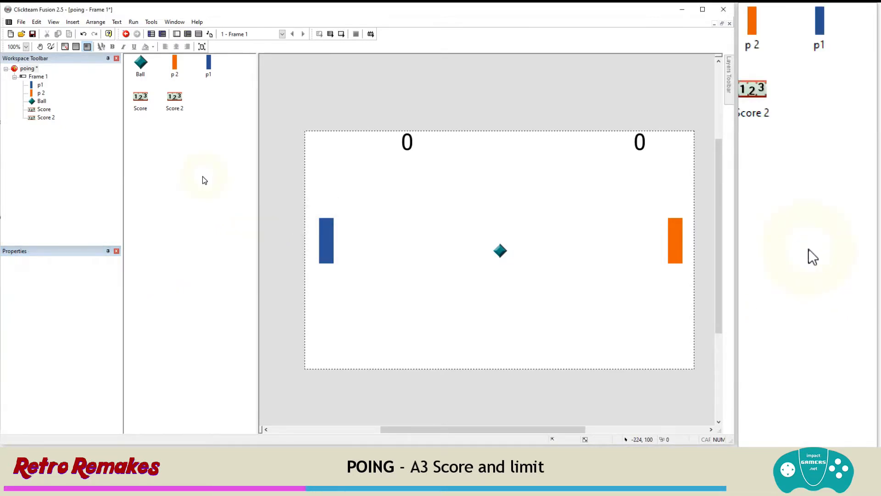
Start a new condition in the event editor that compares Player 1's score using Greater or equal
left_click(192, 36)
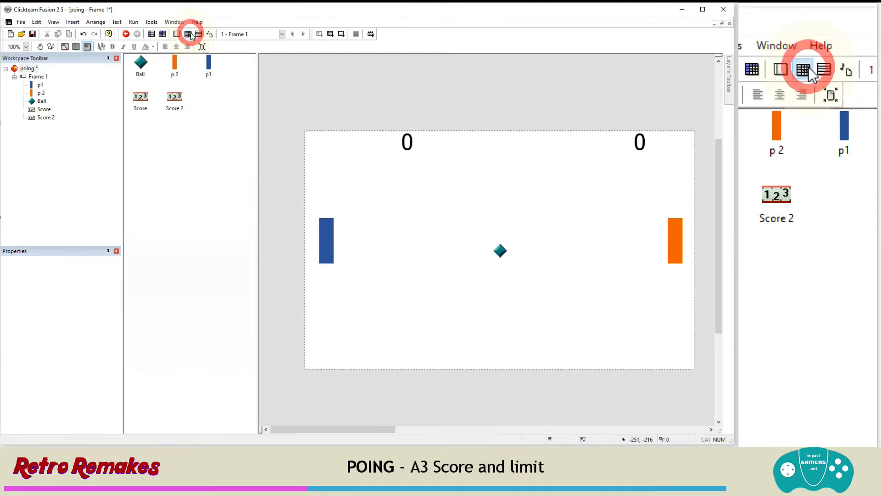
left_click(198, 200)
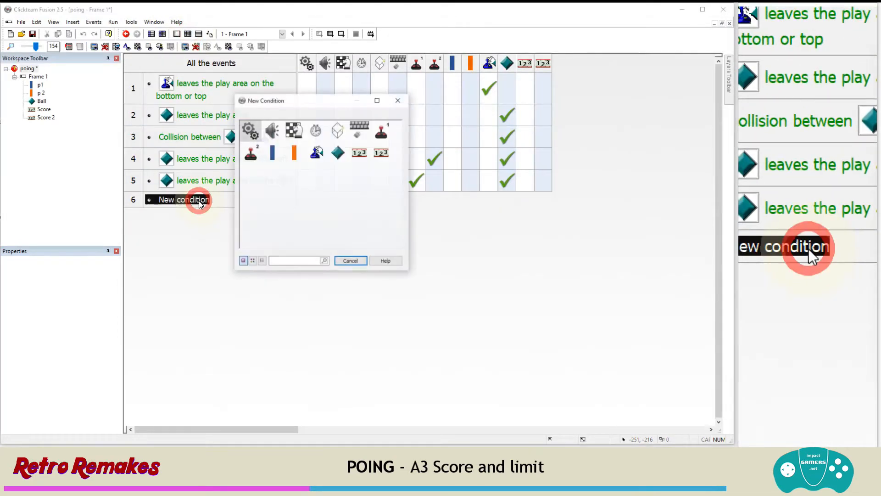
left_click(380, 132)
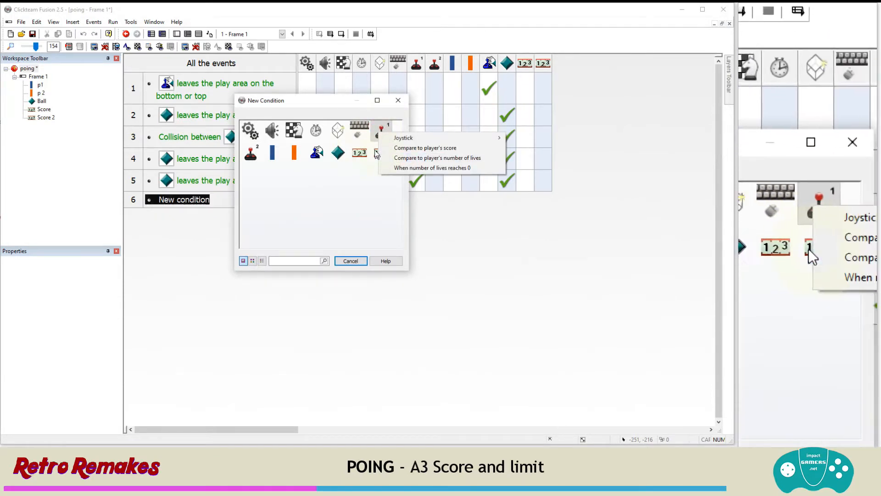
left_click(414, 149)
left_click(495, 175)
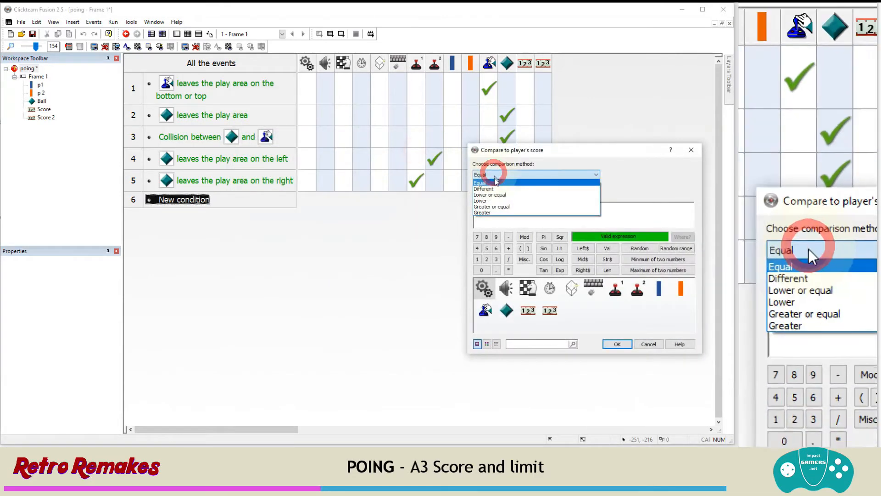
left_click(501, 206)
left_click_drag(515, 151, 208, 97)
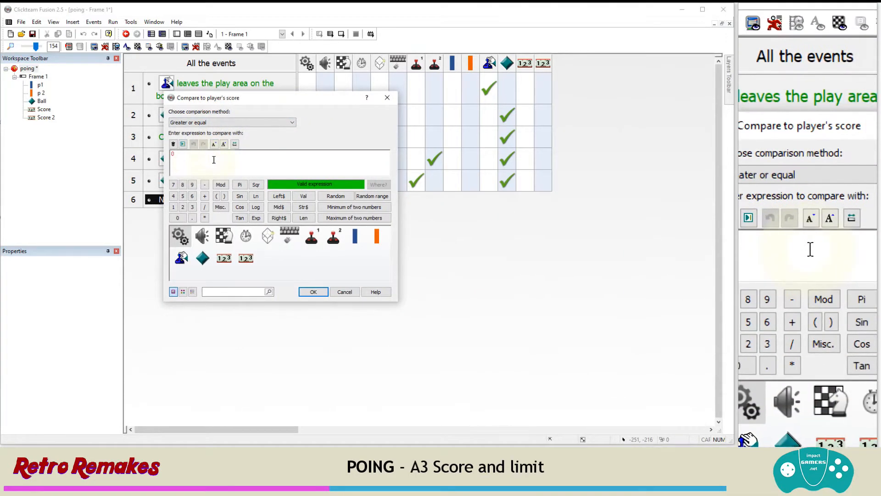
Replace the comparison expression with the global value Score limit and finish the Player 1 score condition
left_click(190, 156)
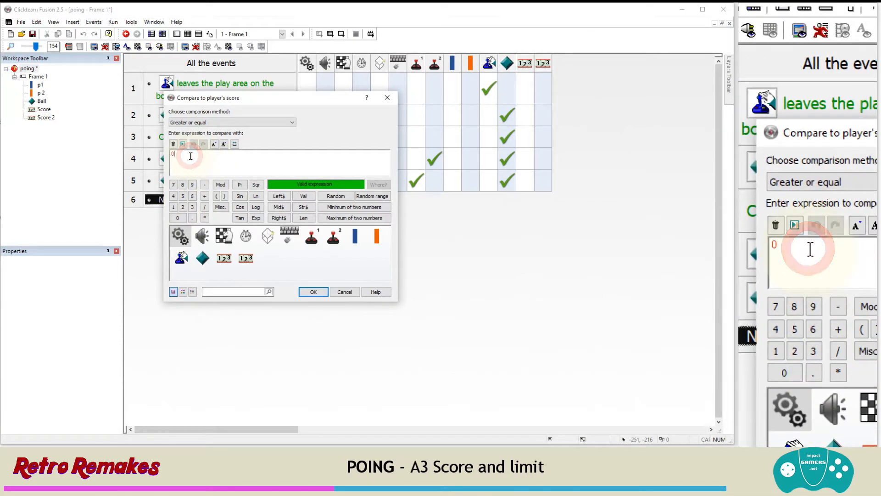
left_click(178, 235)
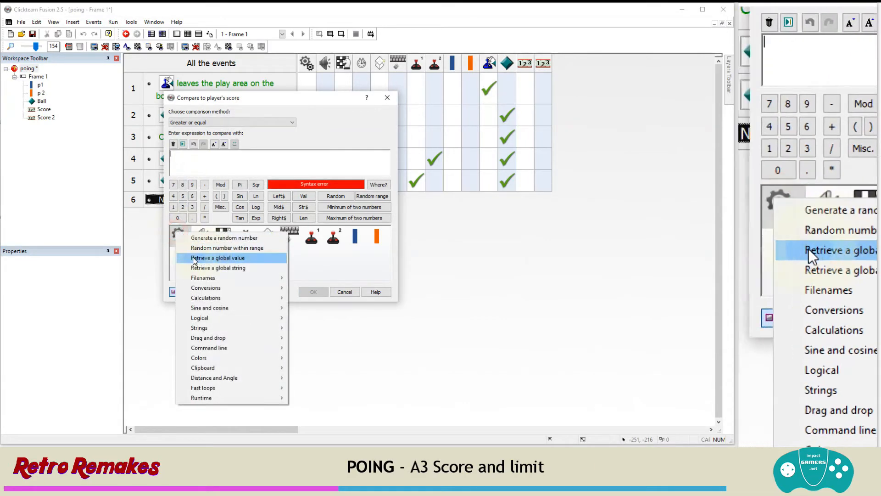
left_click(227, 257)
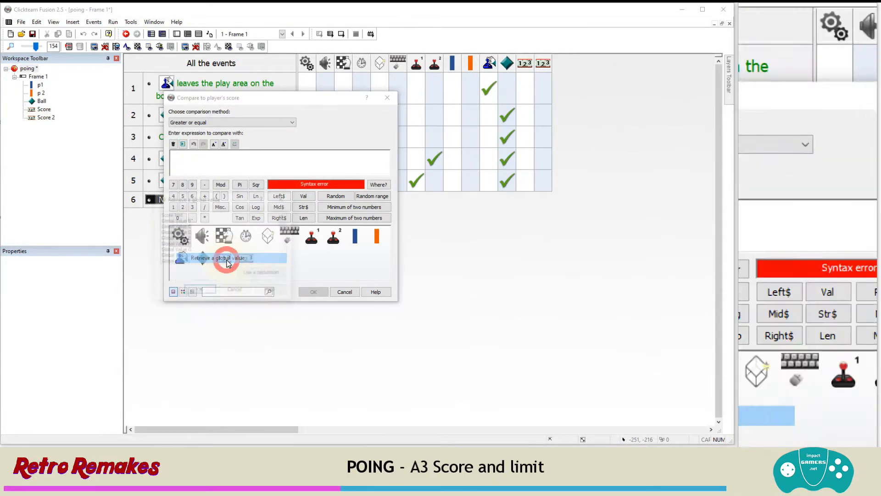
left_click(176, 215)
left_click(199, 291)
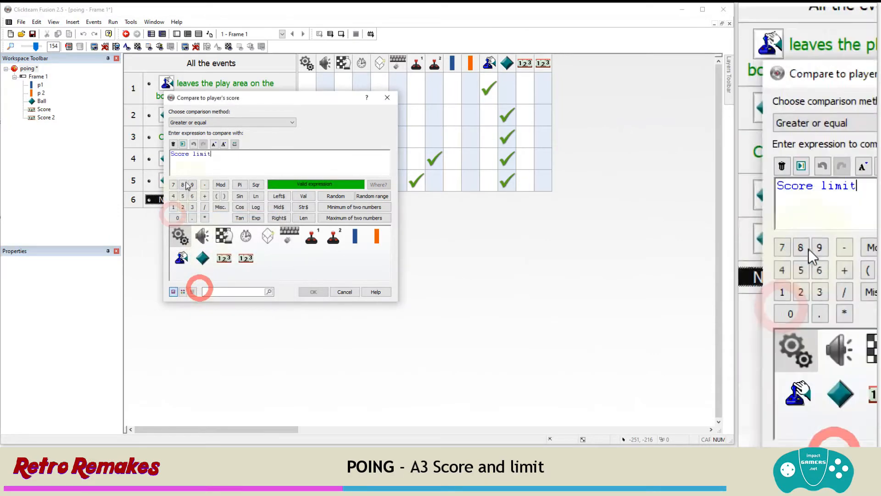
left_click(313, 291)
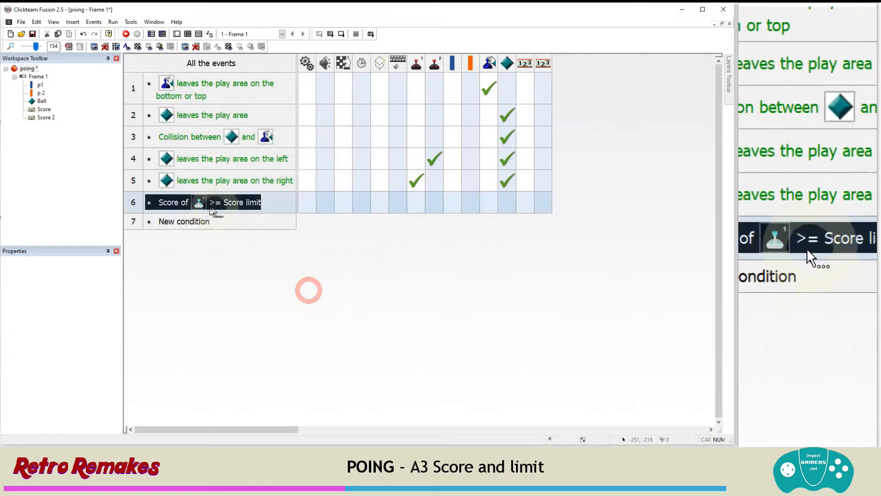
Add a Next frame action to the event that checks Player 1's score against the score limit
left_click(340, 199)
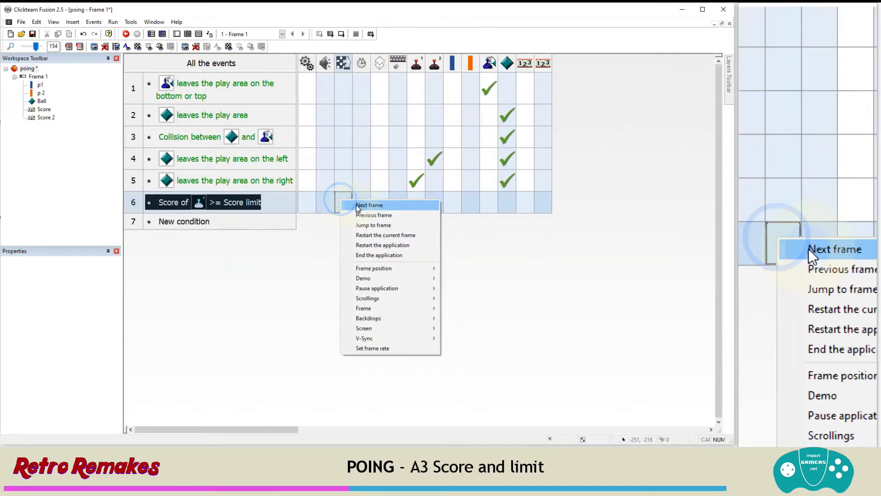
left_click(357, 205)
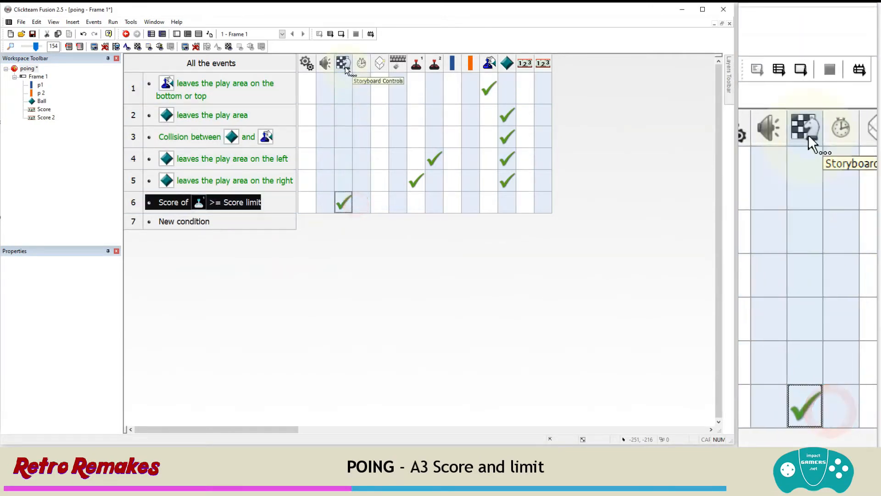
Duplicate the Player 1 score limit condition for Player 2 and copy the Next frame action to it
left_click(172, 204)
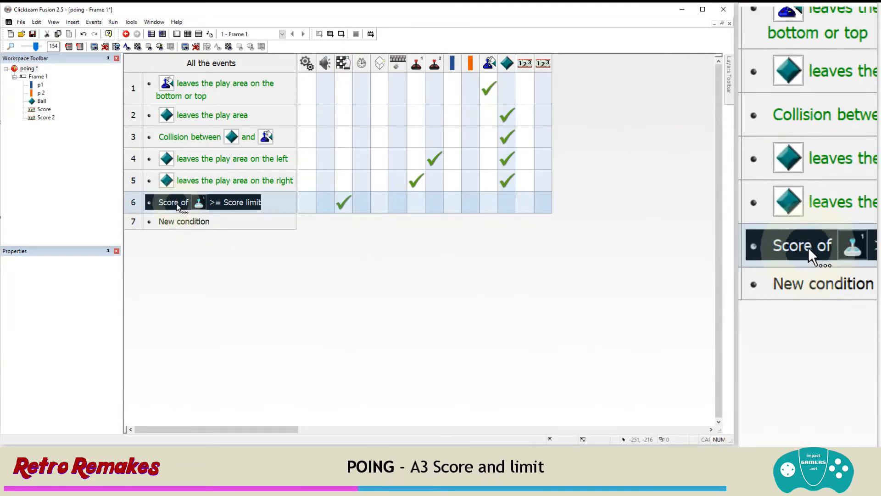
left_click_drag(176, 204, 177, 224)
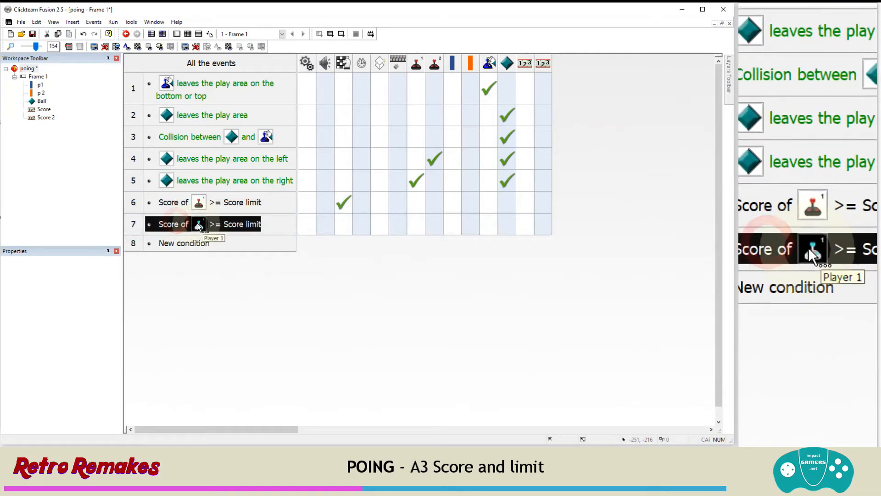
double_click(199, 223)
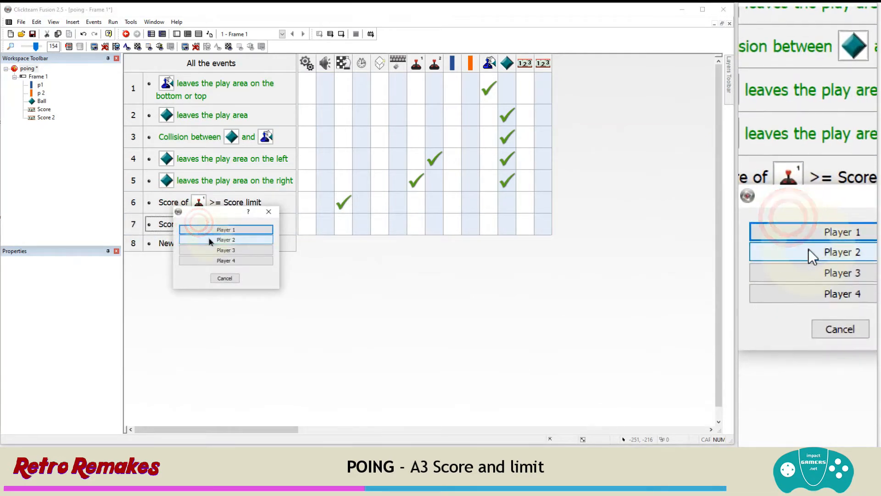
left_click(209, 238)
left_click_drag(341, 200, 343, 224)
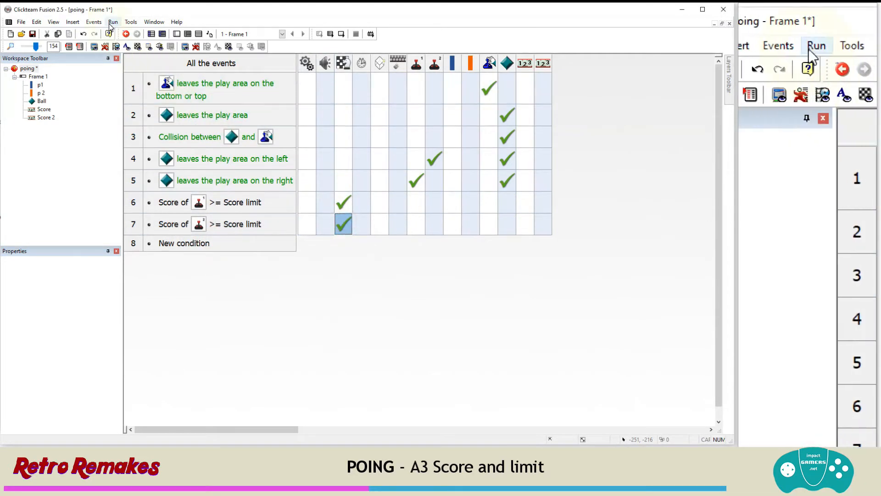
Run the application and move both paddles to test whether reaching the score limit ends play
left_click(112, 22)
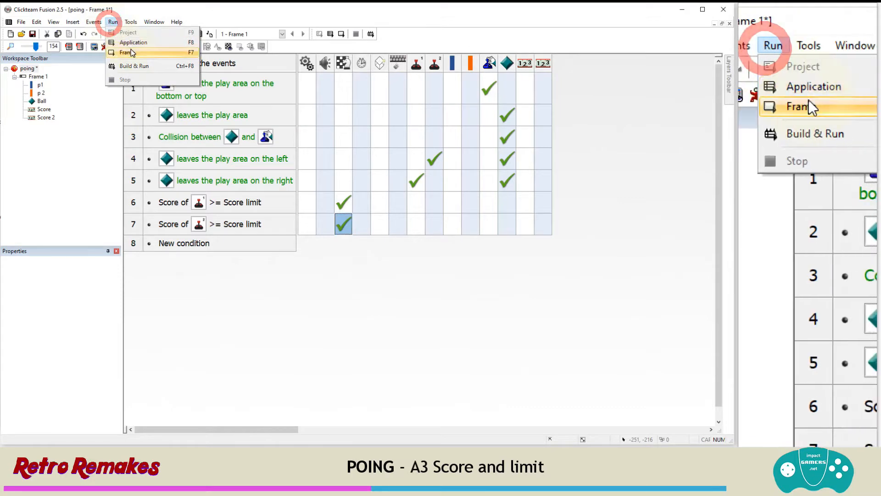
left_click(131, 41)
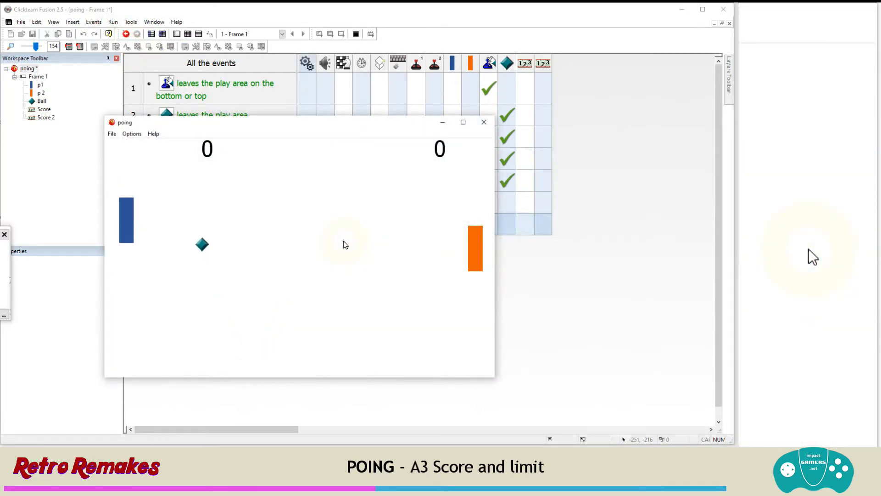
key("Down")
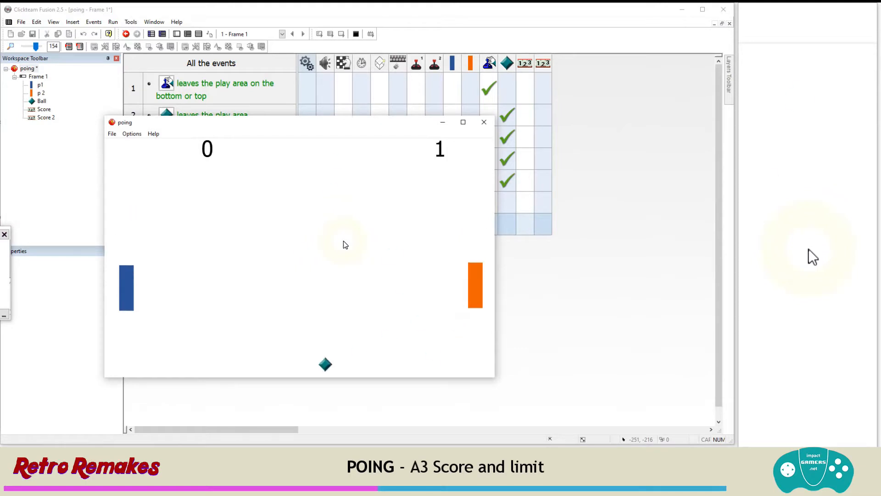
key("w")
key("Up")
key("s")
key("Down")
key("w")
key("Up")
key("s")
key("Down")
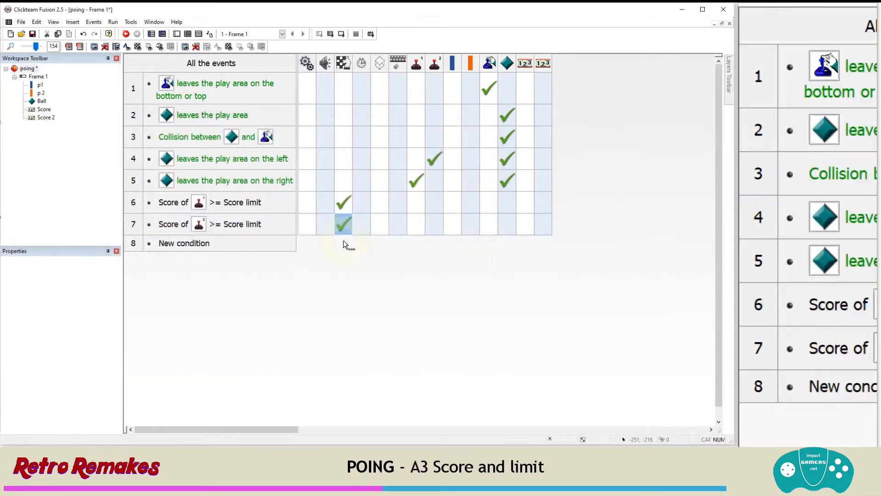
Save the poing application
mouse_move(342, 220)
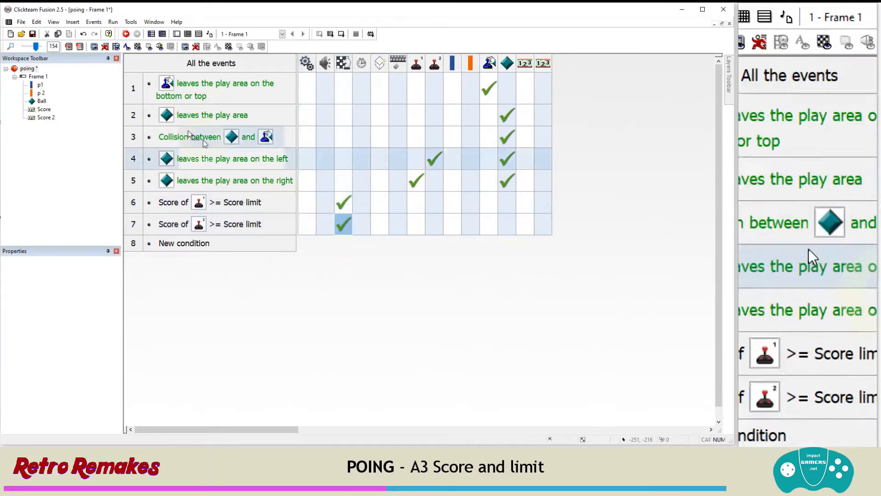
left_click(22, 21)
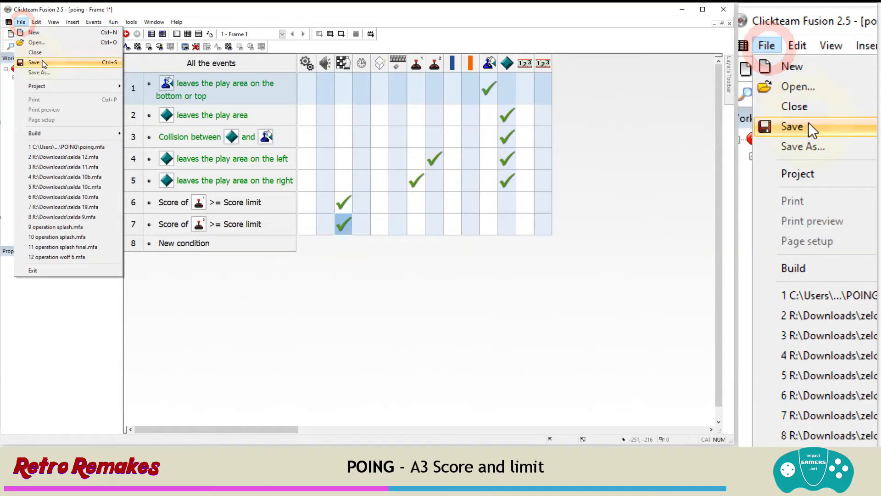
left_click(44, 62)
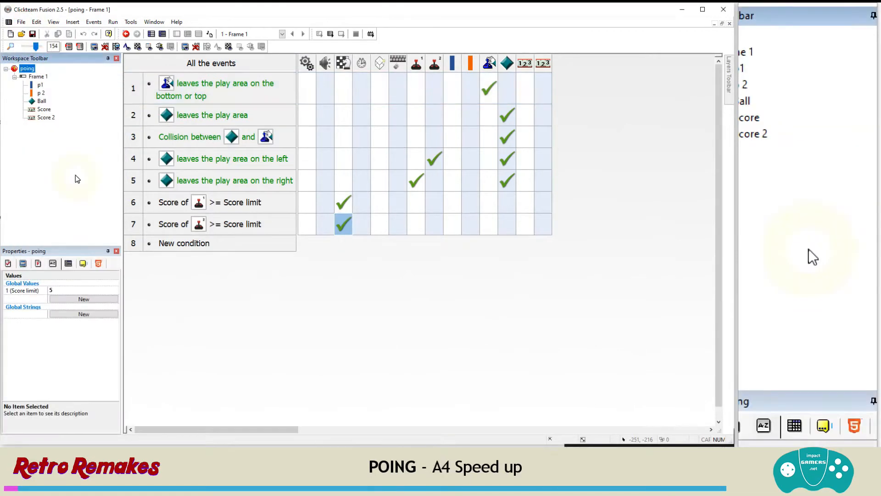
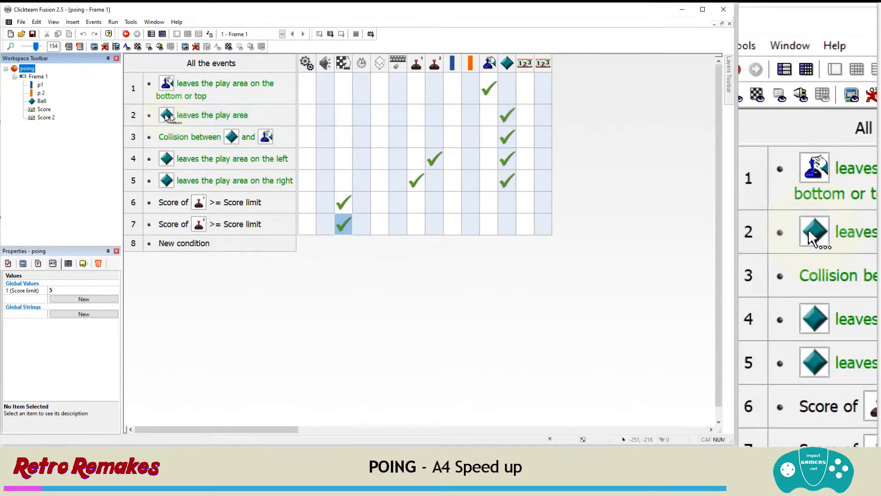
Add a Set Speed action of Speed( "Ball" )+1 to the ball in the event where it leaves the play area
mouse_move(503, 114)
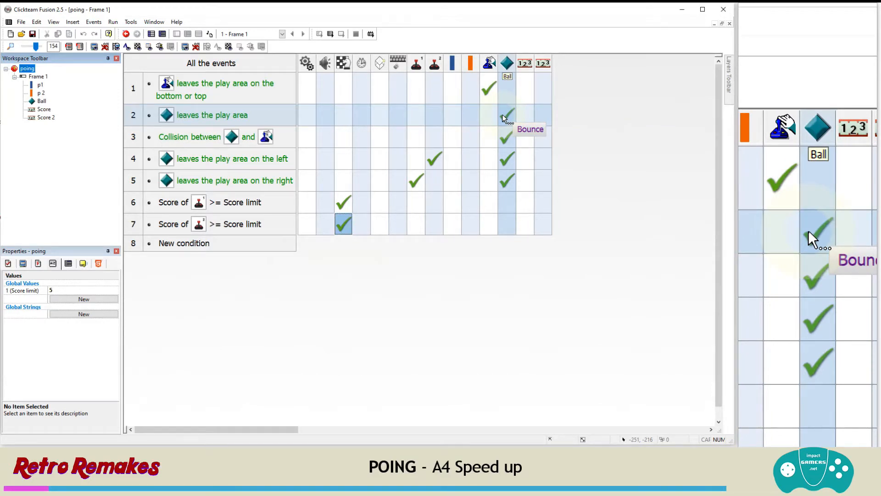
right_click(504, 118)
mouse_move(530, 122)
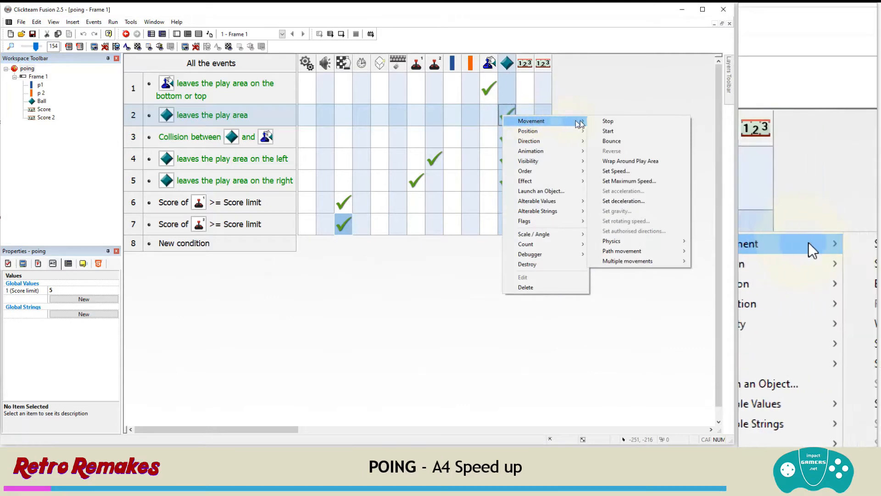
left_click(613, 173)
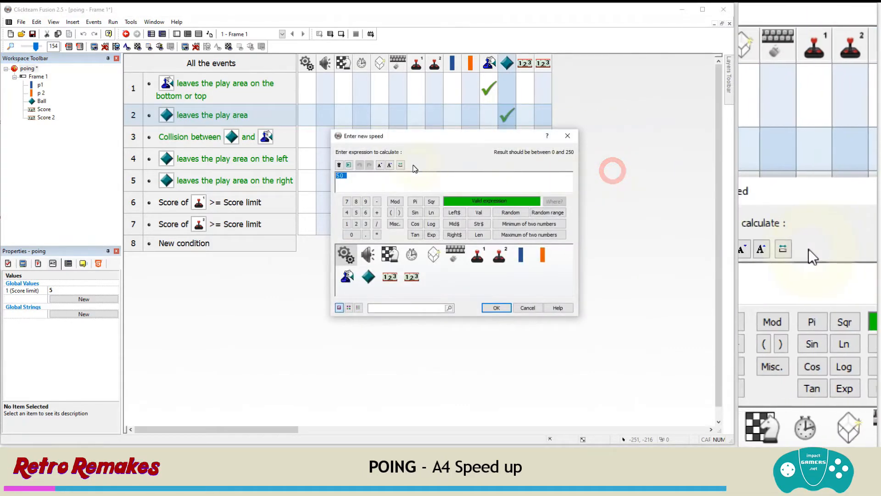
left_click(368, 277)
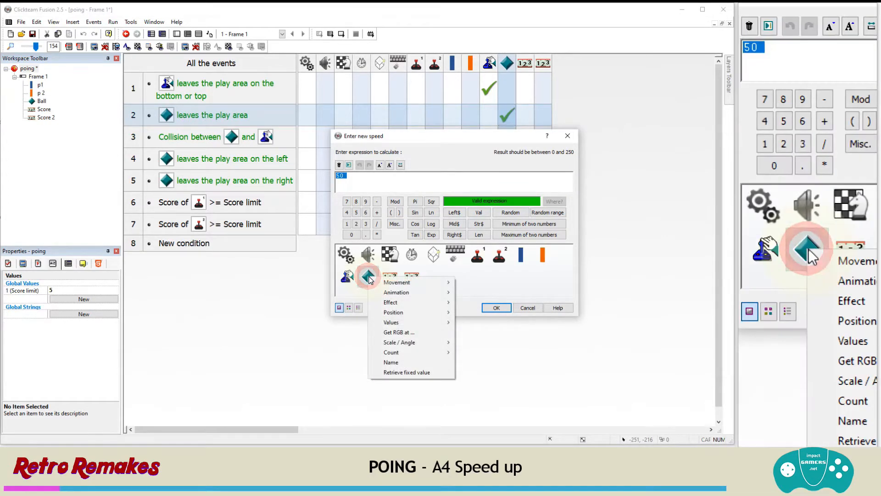
mouse_move(403, 282)
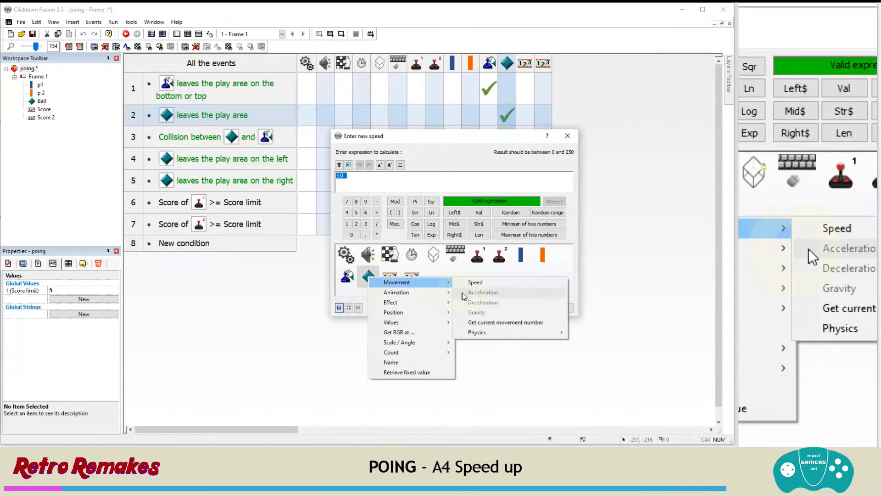
left_click(474, 284)
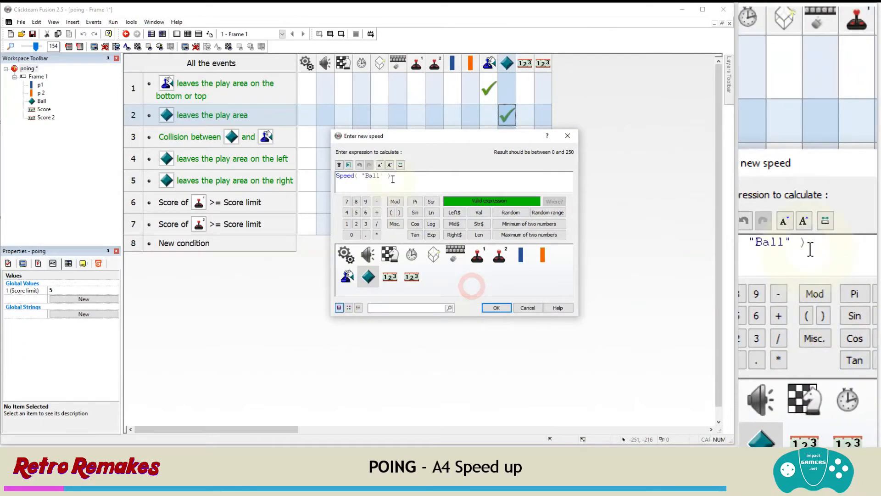
type("+")
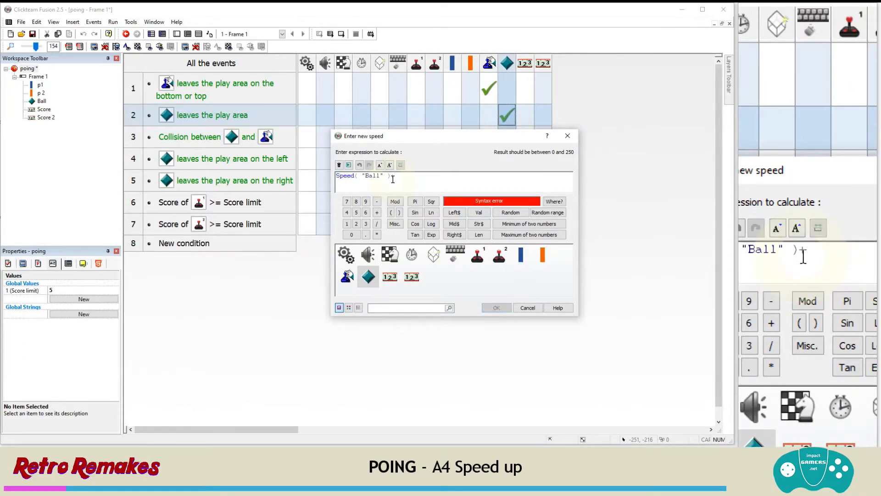
type("1")
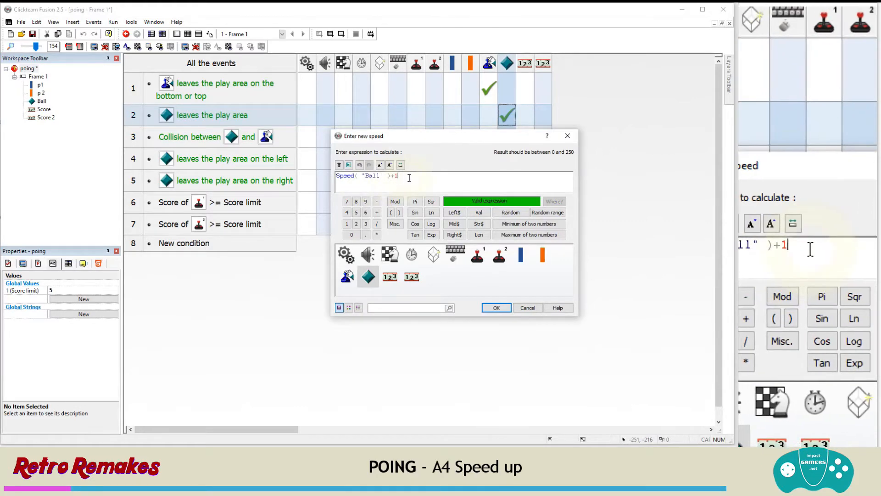
left_click(493, 307)
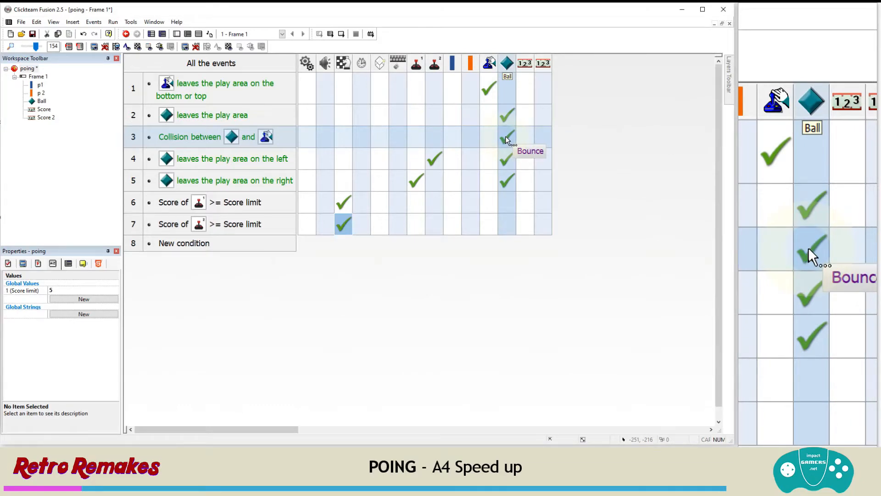
Add a Set Speed action of Speed( "Ball" )+4 to the ball in its collision event with the paddles
right_click(505, 135)
mouse_move(524, 143)
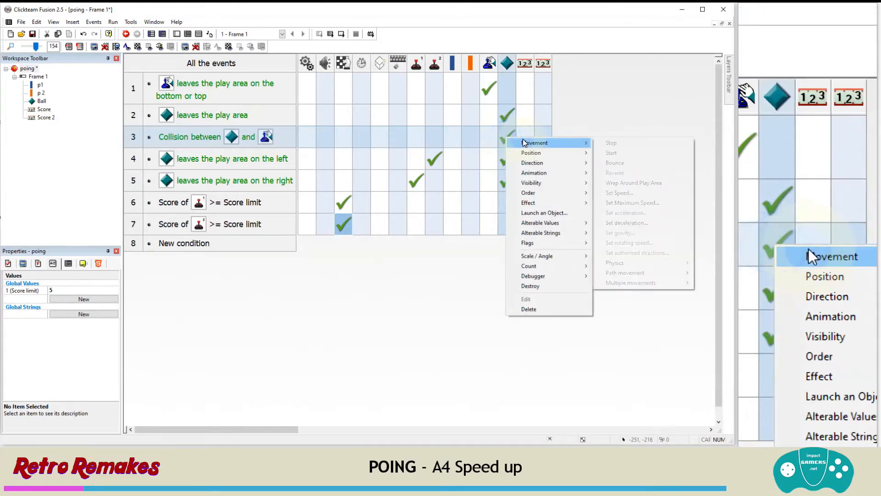
left_click(619, 193)
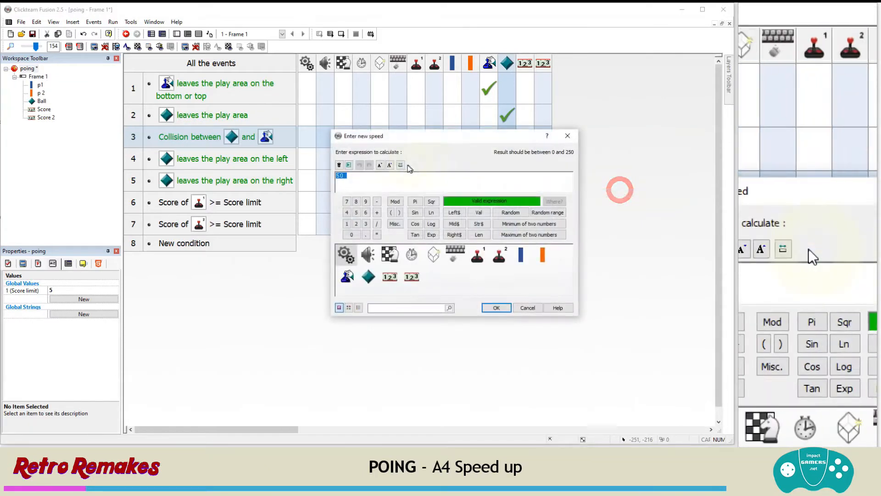
left_click(368, 276)
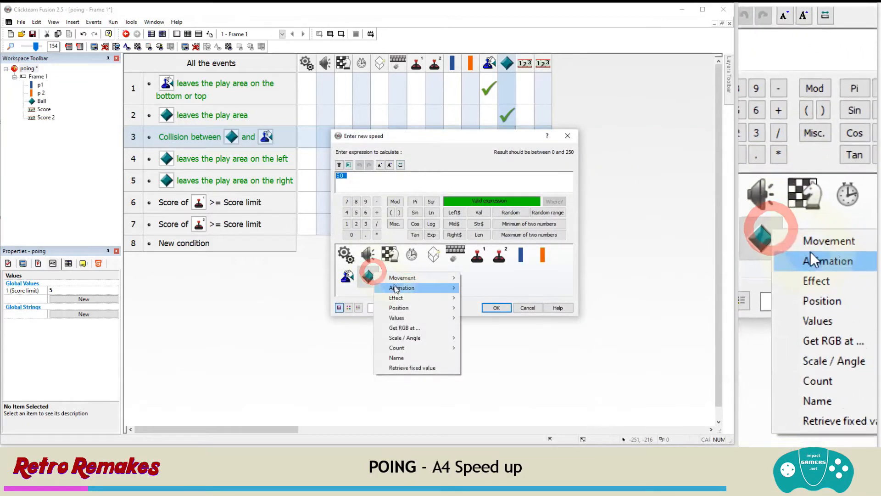
left_click(417, 277)
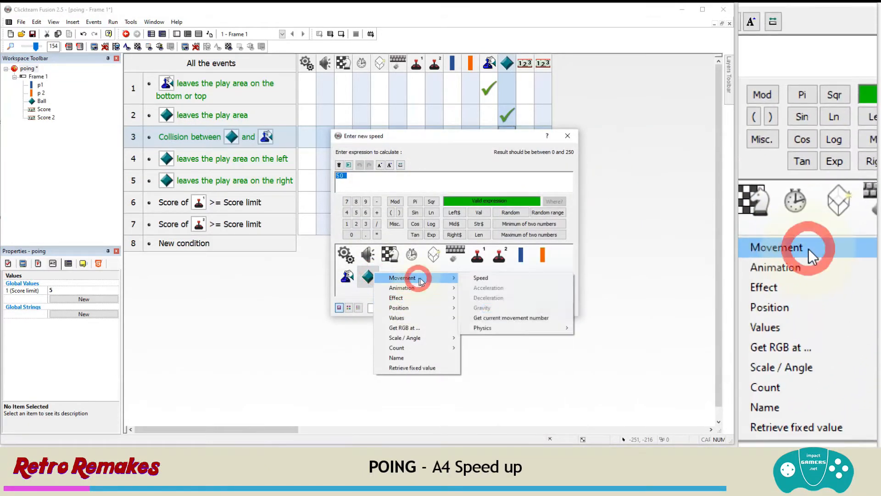
left_click(486, 278)
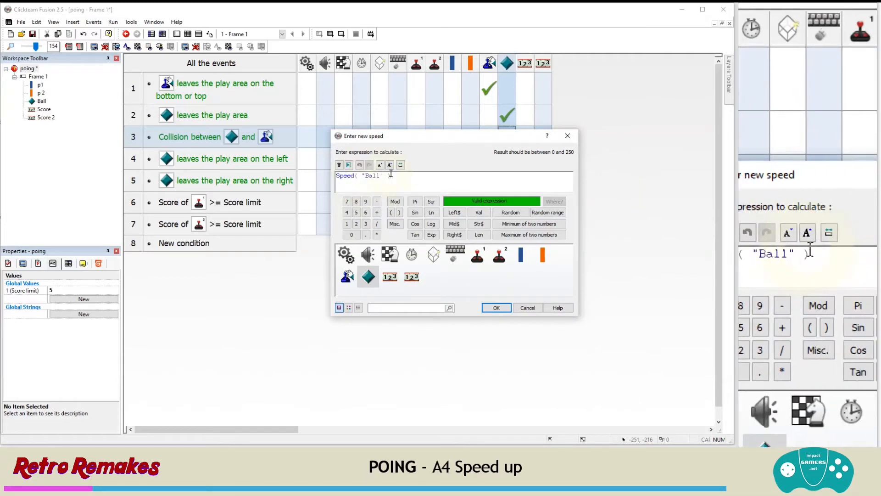
type("+4")
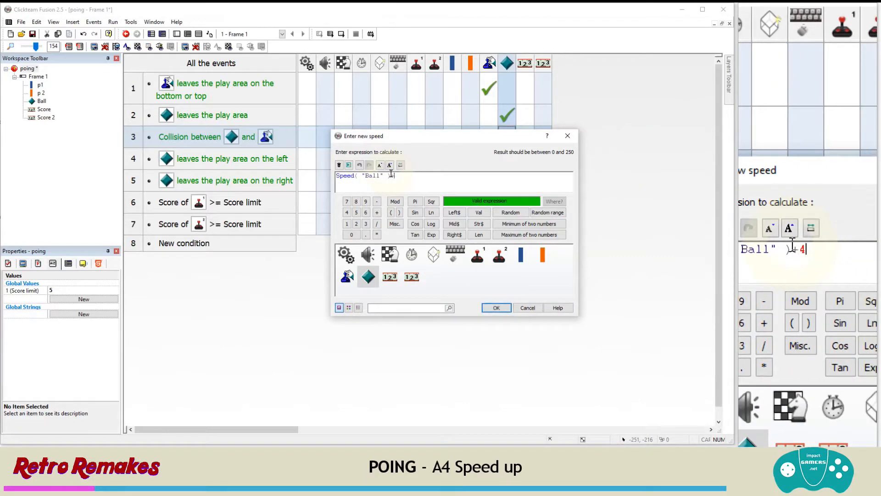
key("Return")
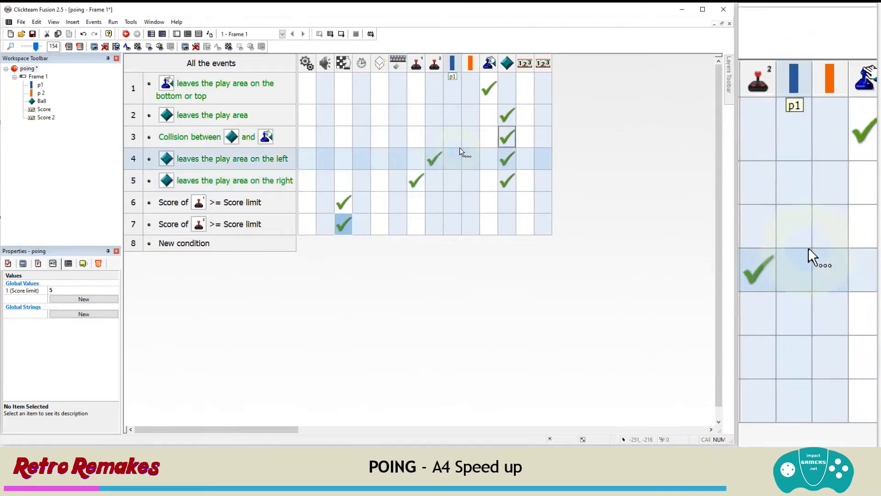
Run the application and move both paddles to test how the ball speeds up on bounces, ending the test run
mouse_move(500, 136)
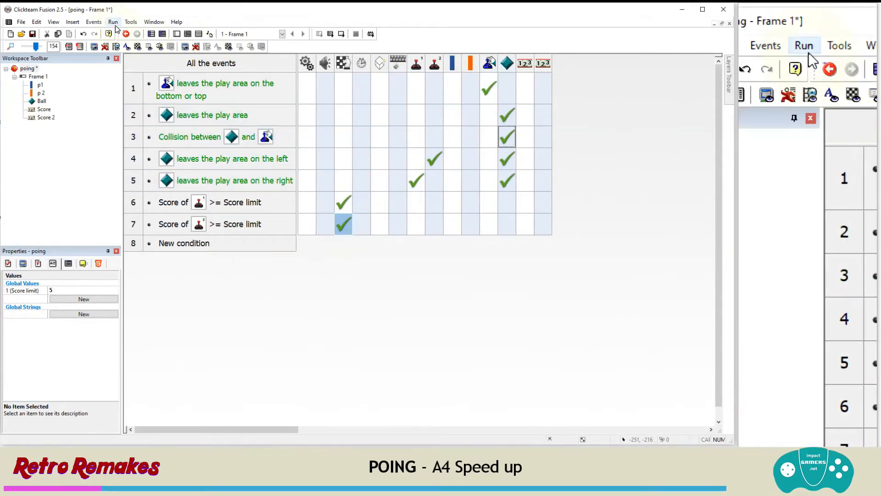
left_click(112, 22)
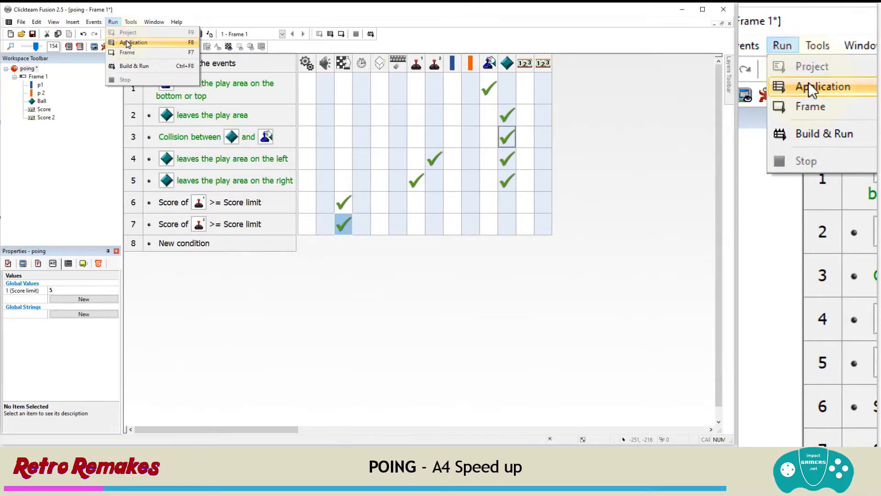
left_click(128, 43)
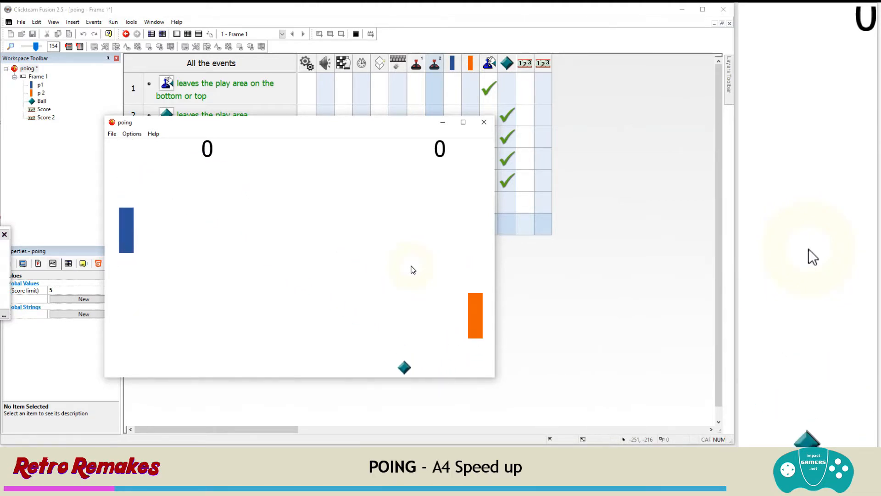
key("Up")
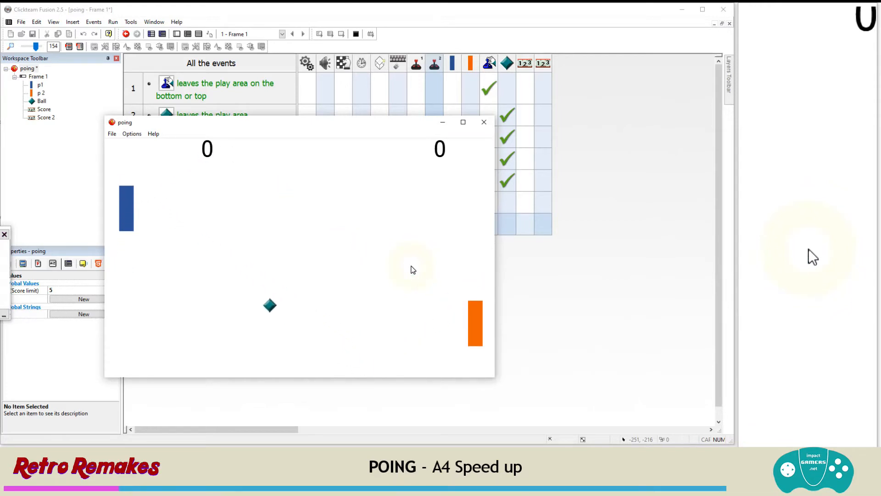
key("Up")
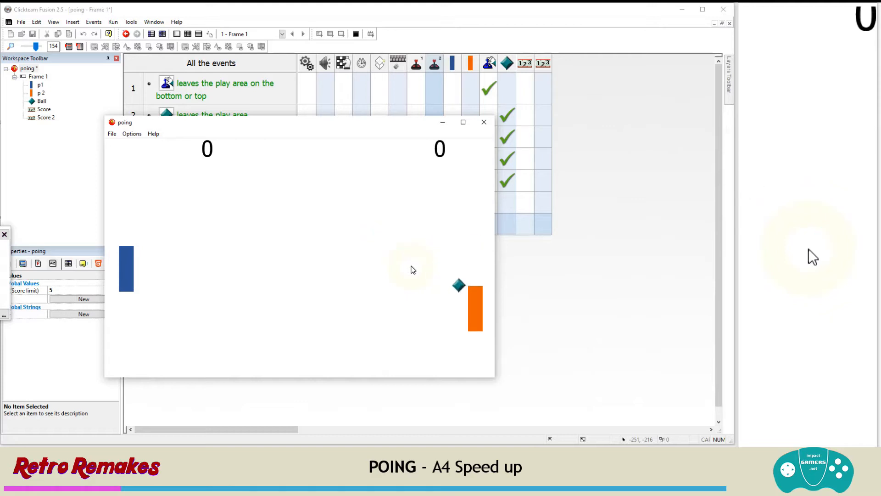
key("Up")
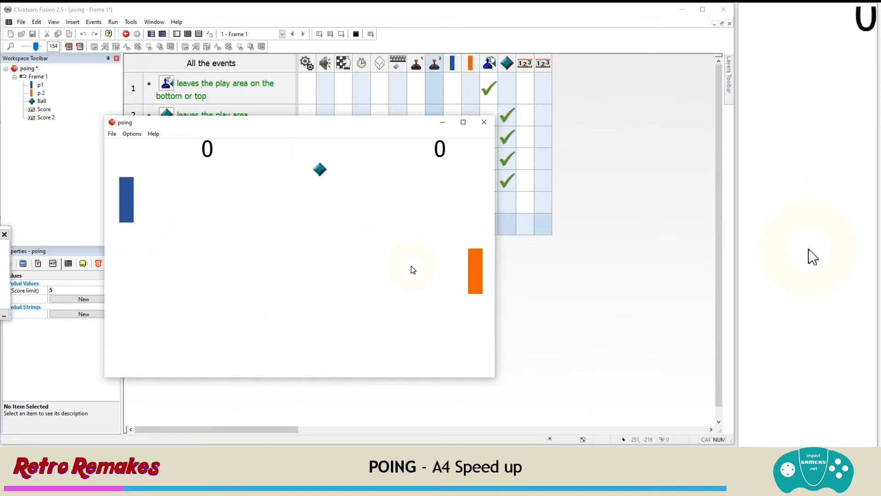
key("Down")
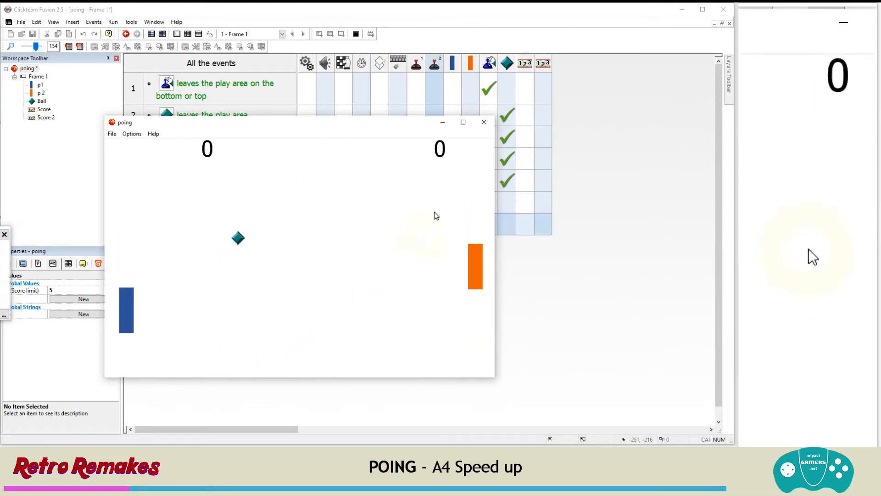
left_click(483, 122)
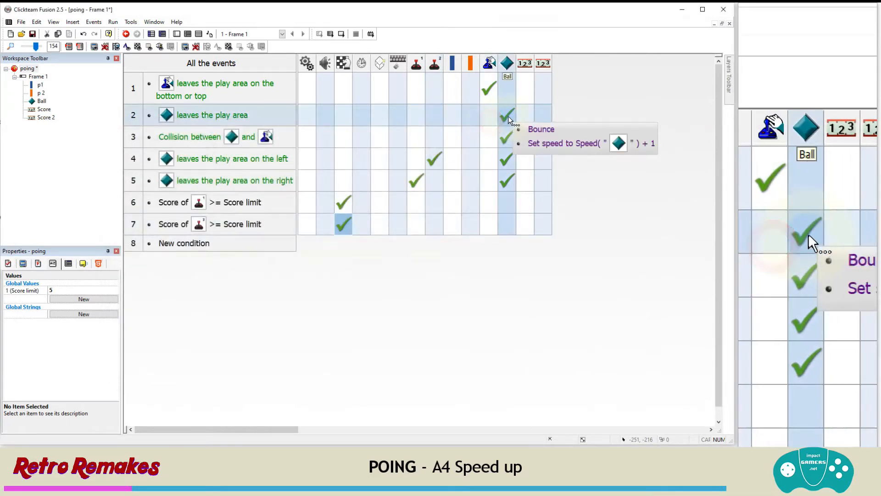
Change the ball's Set Speed expression in its collision event with the paddles to Speed( "Ball" ) + 2
right_click(508, 116)
left_click(678, 94)
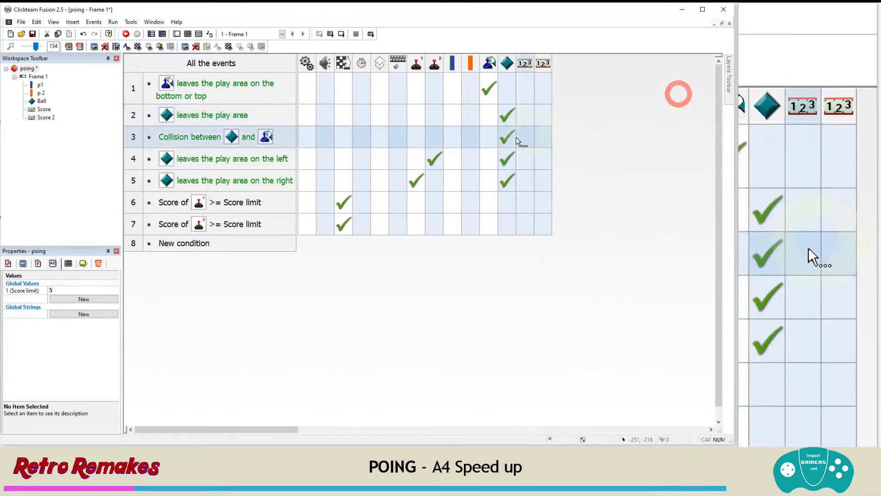
right_click(506, 133)
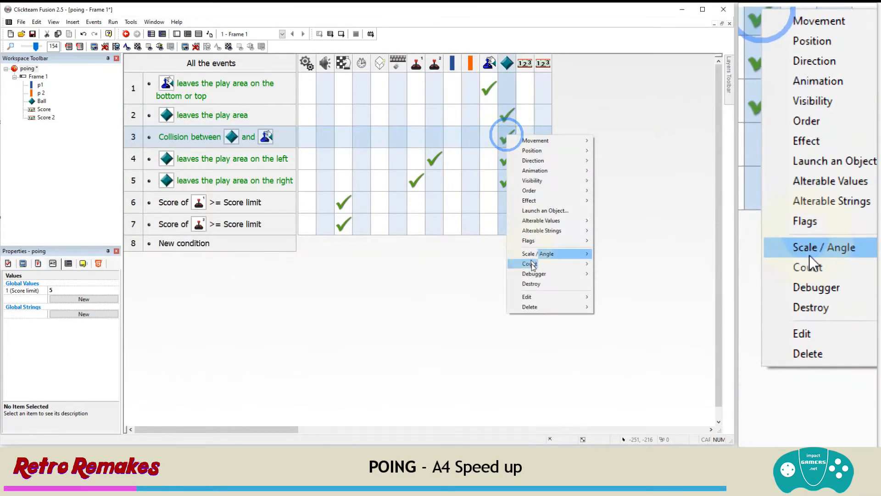
left_click(530, 297)
left_click(612, 305)
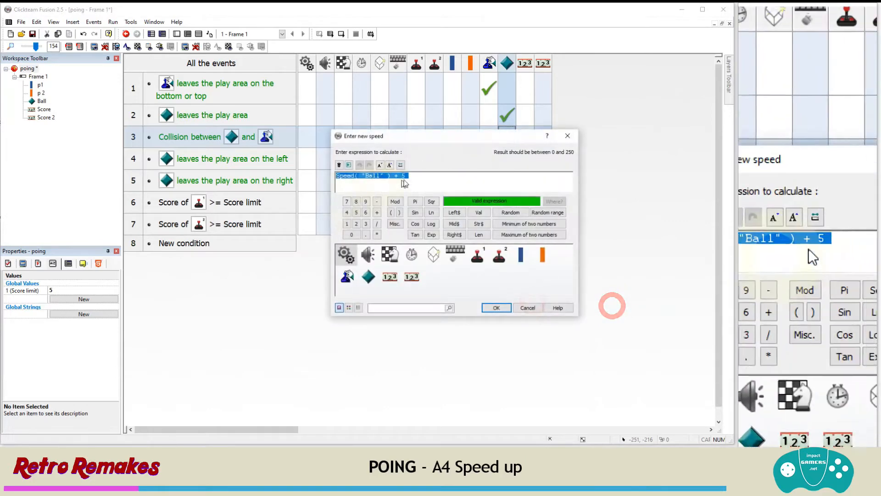
left_click(411, 177)
key("BackSpace")
type("2")
key("Return")
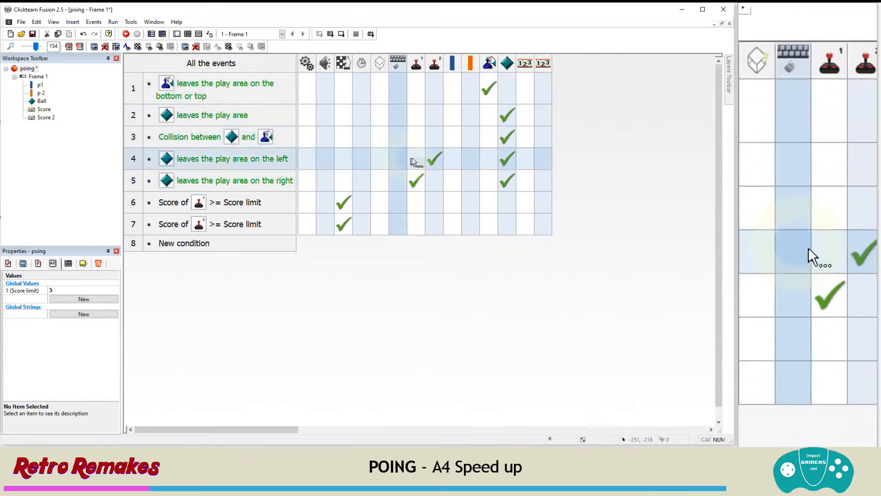
Add a global value named Start speed to the poing application and set it to 1
mouse_move(508, 162)
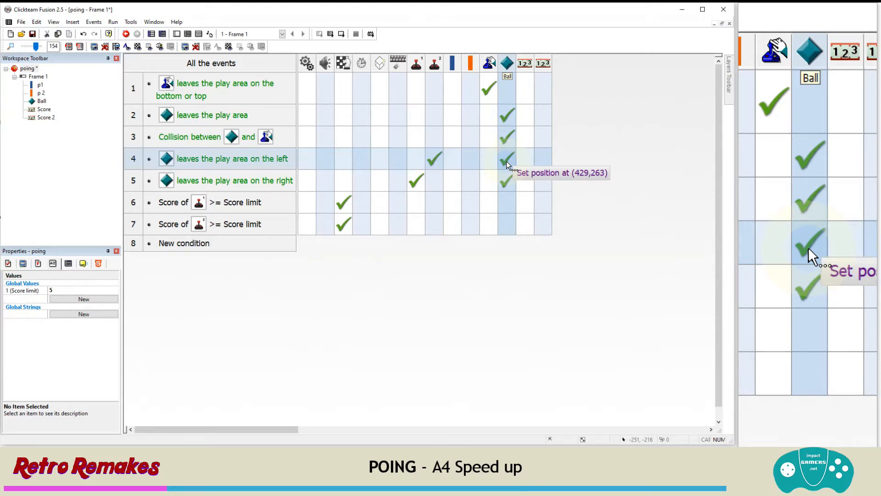
left_click(23, 68)
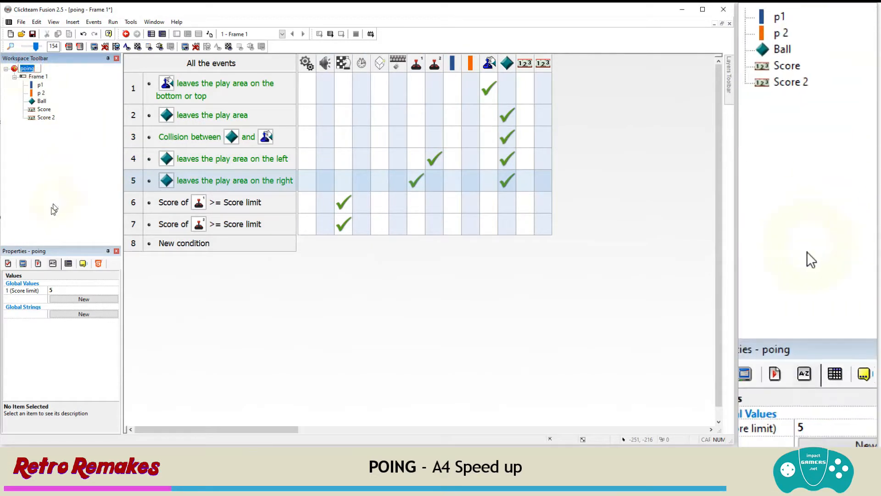
left_click(53, 264)
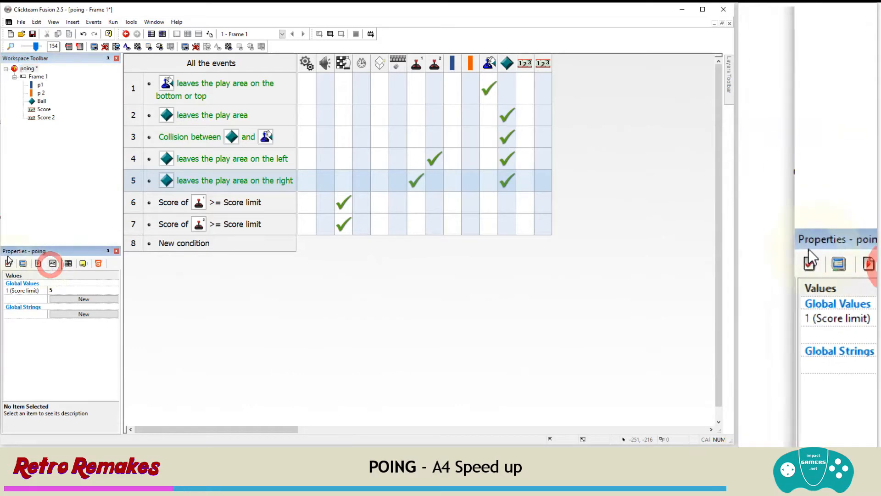
left_click(62, 299)
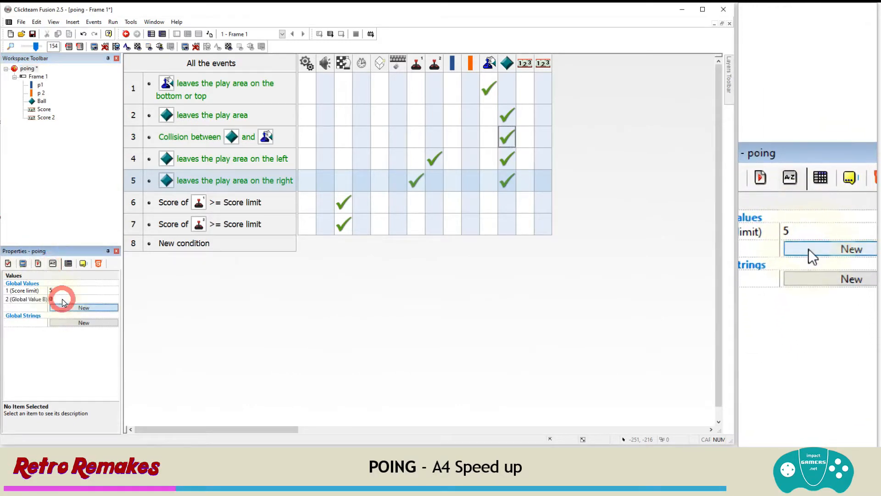
left_click(30, 299)
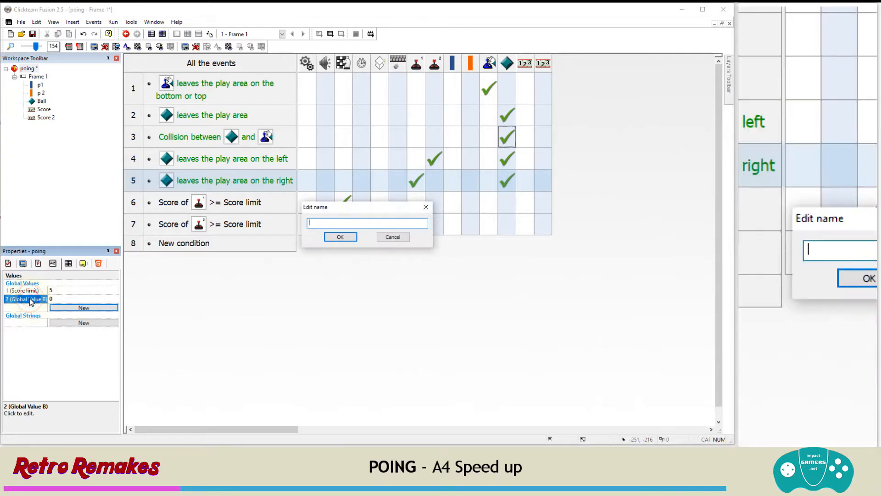
type("Start speed")
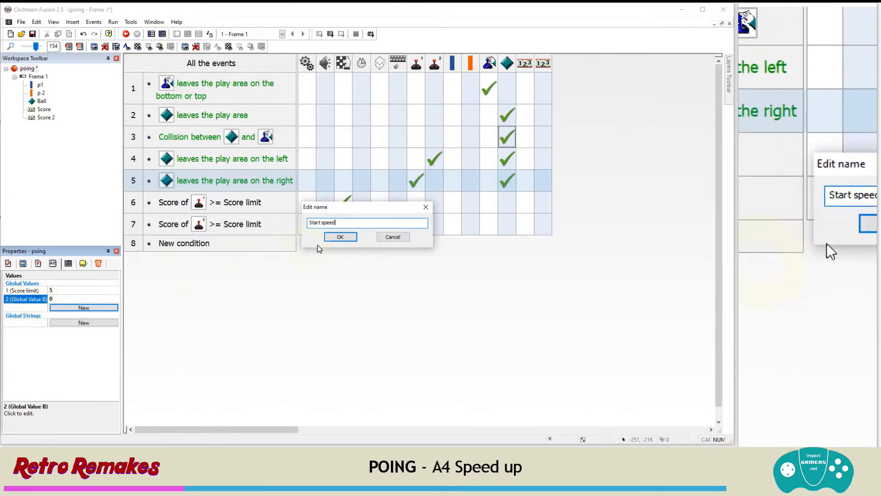
left_click(340, 236)
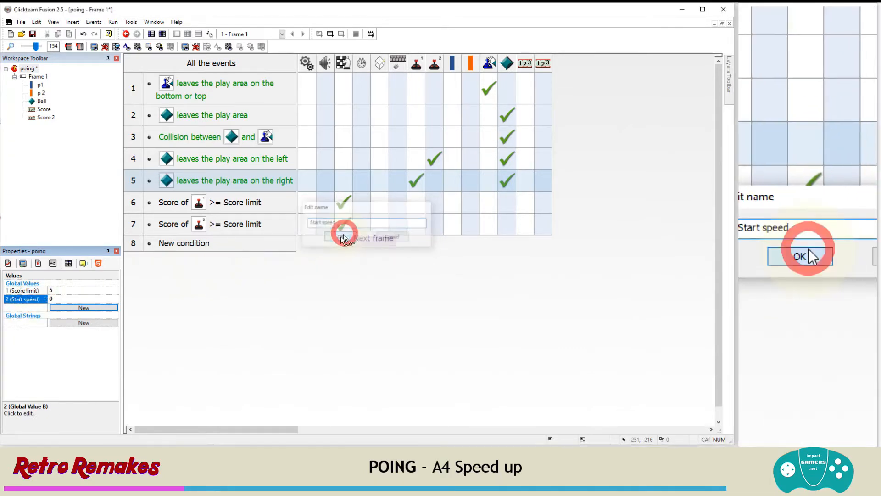
left_click(69, 297)
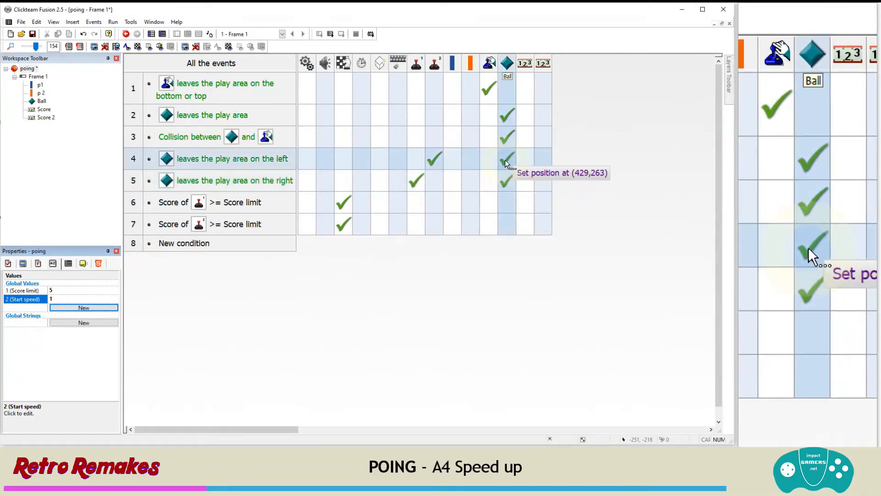
Add a Set Speed action using the global value Start speed to the ball where it leaves the play area on the left
right_click(506, 162)
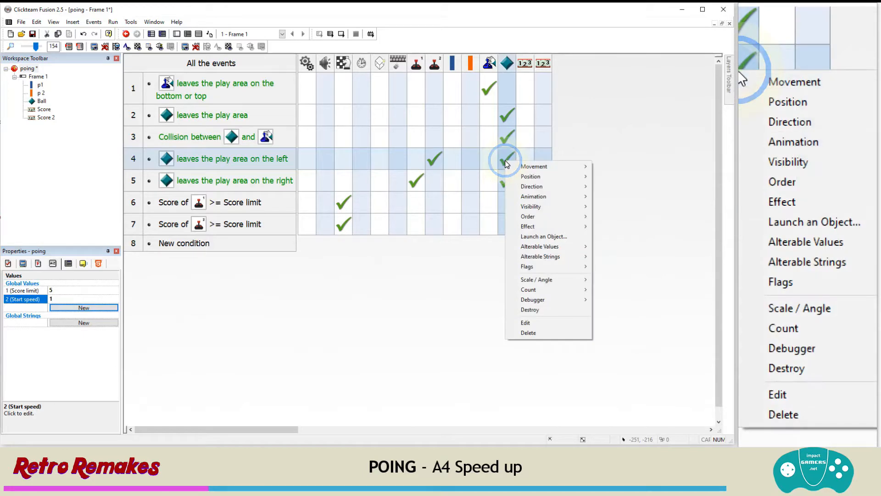
mouse_move(527, 165)
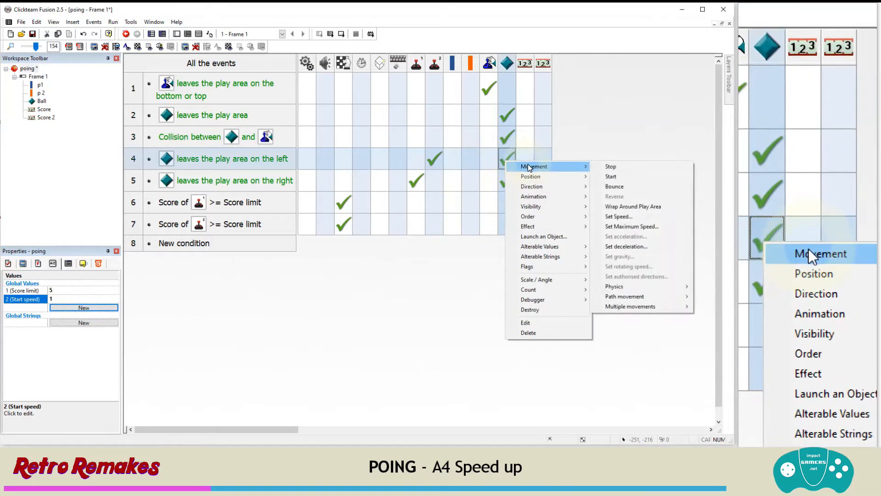
left_click(615, 216)
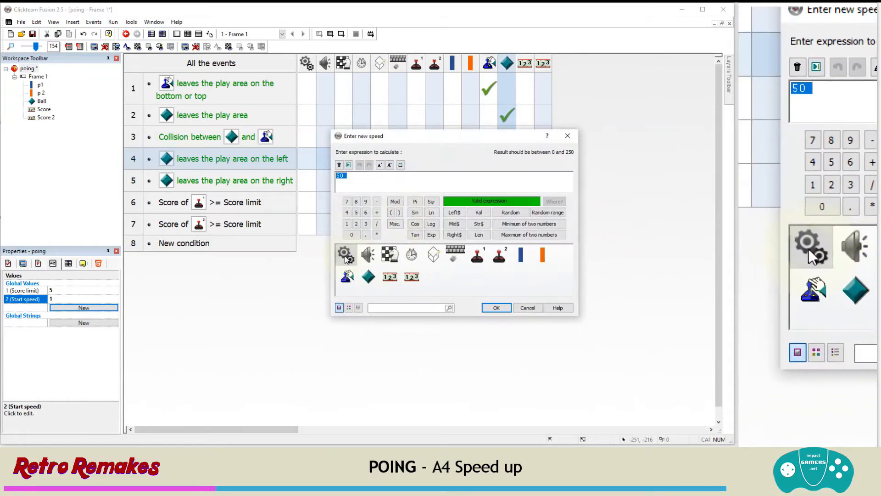
left_click(345, 255)
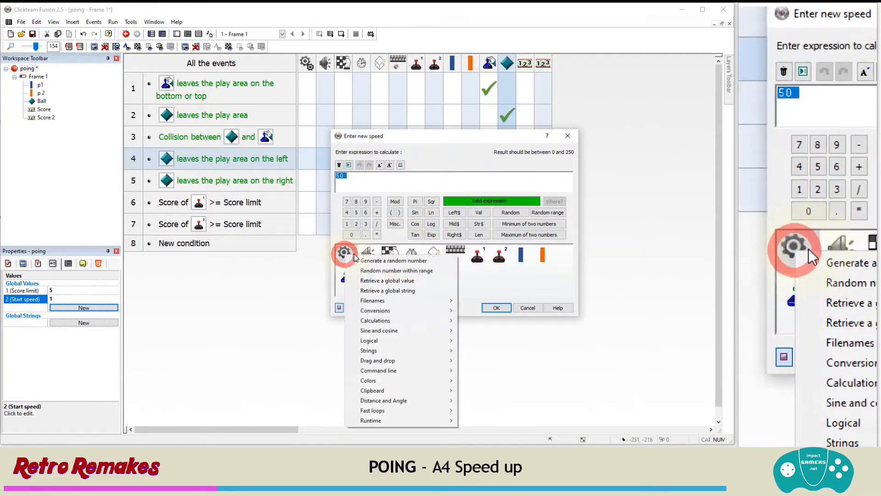
left_click(379, 280)
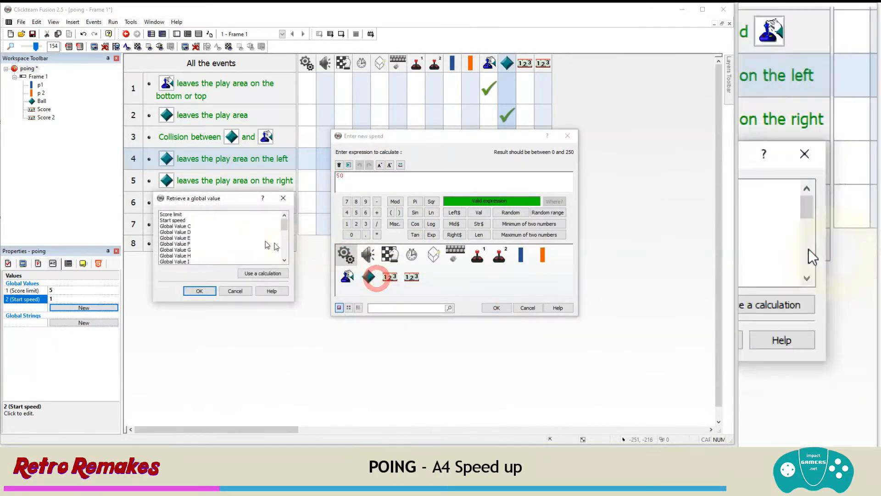
left_click(185, 220)
left_click(199, 291)
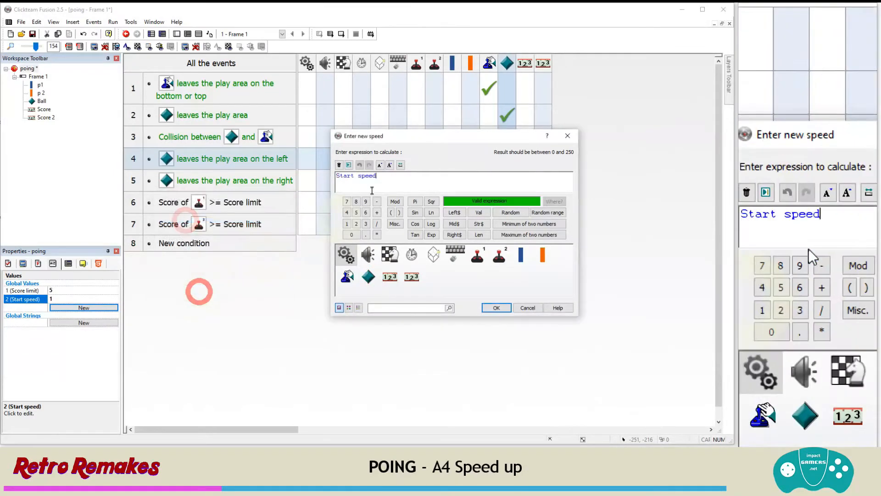
left_click(498, 308)
Copy the ball's position and speed reset actions from the left-exit event to the right-exit event
mouse_move(512, 159)
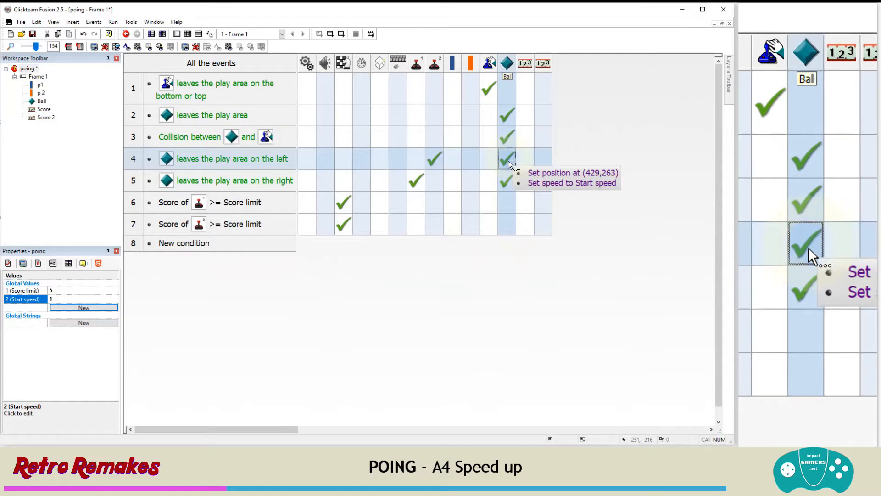
left_click_drag(508, 159, 506, 176)
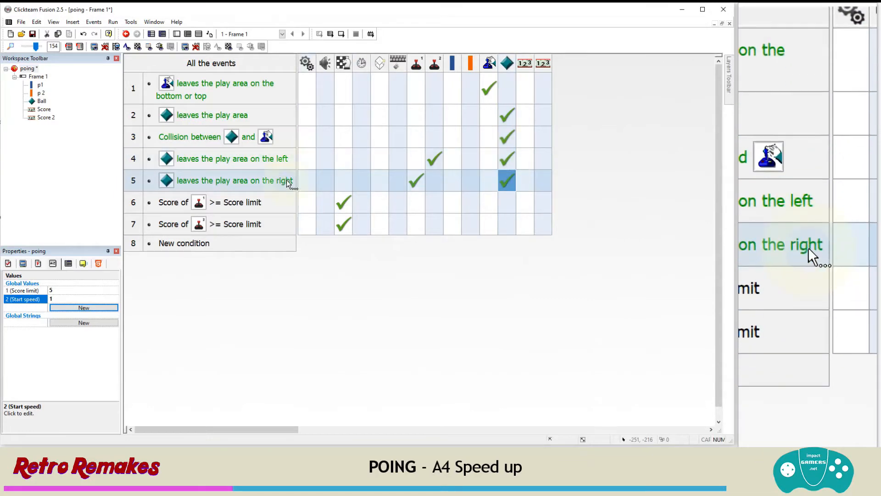
mouse_move(502, 171)
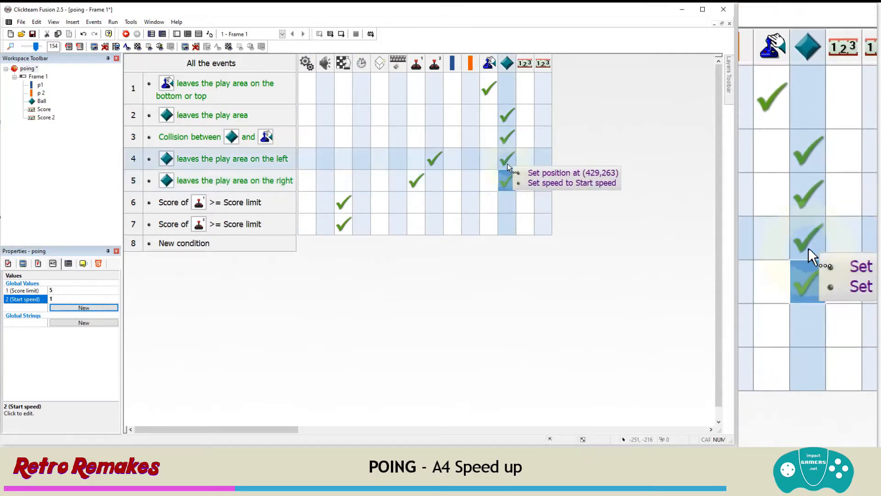
left_click(507, 181)
Run the application and play until a point is scored to test the ball's speed reset, ending the test run
left_click(113, 22)
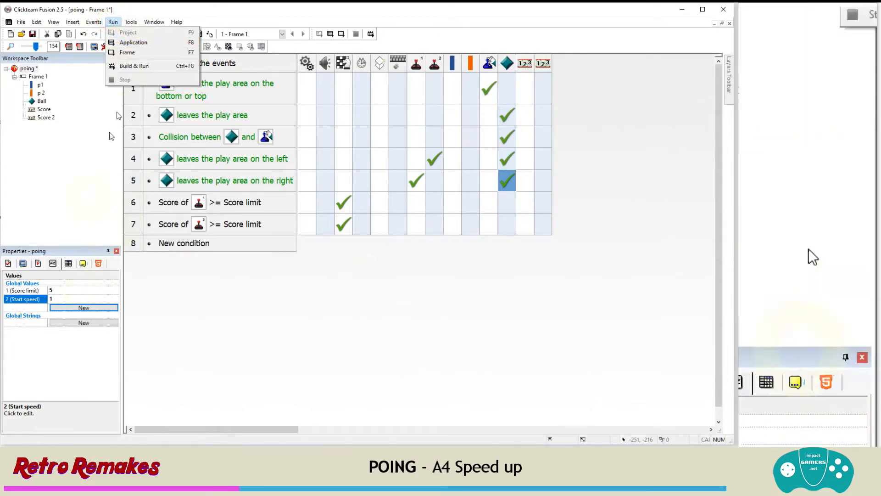
left_click(133, 42)
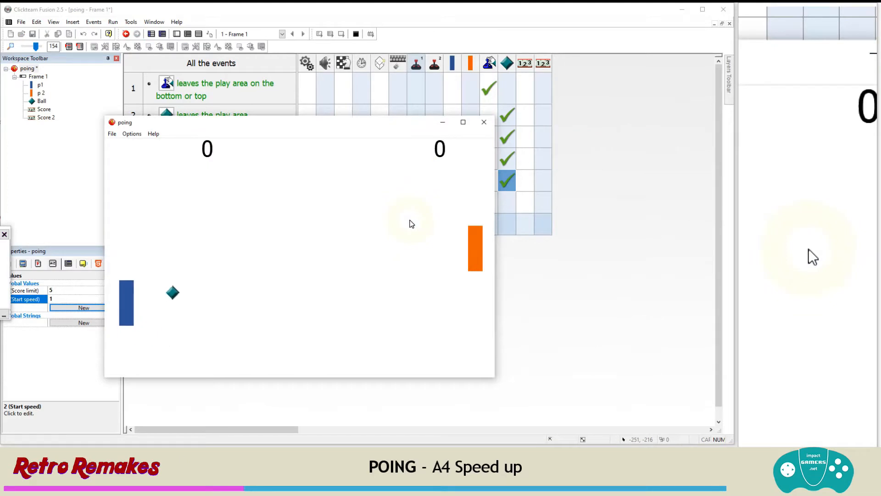
key("Up")
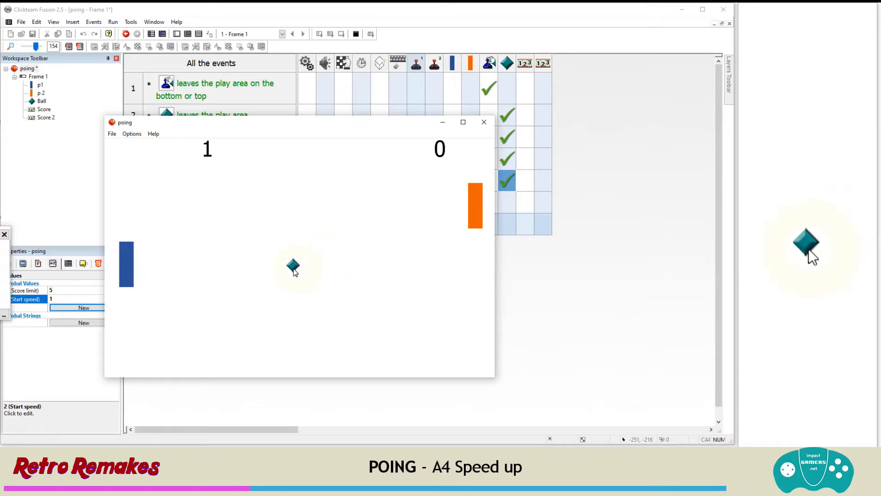
key("Up")
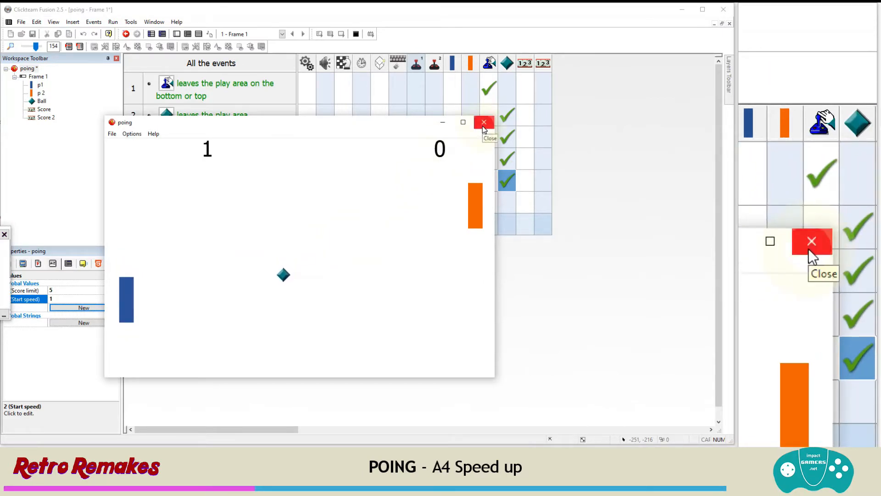
left_click(483, 126)
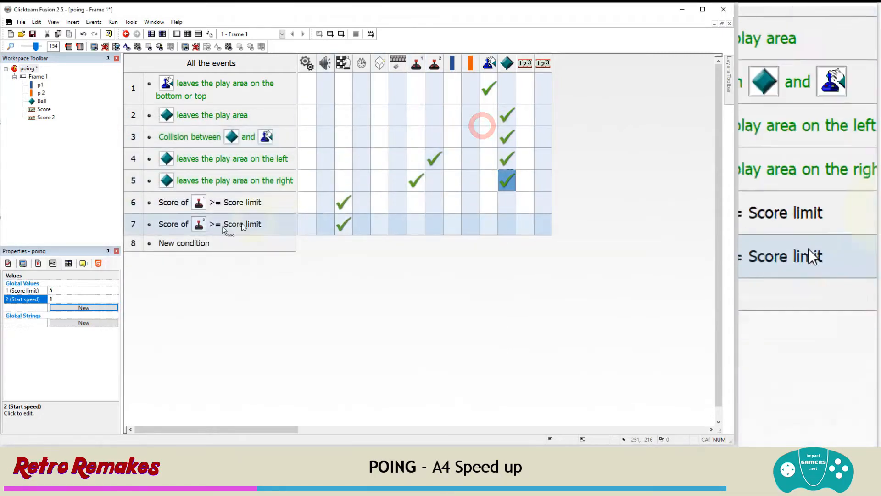
View the Ball's movement properties and add a new event with the Start of Frame condition
left_click(42, 101)
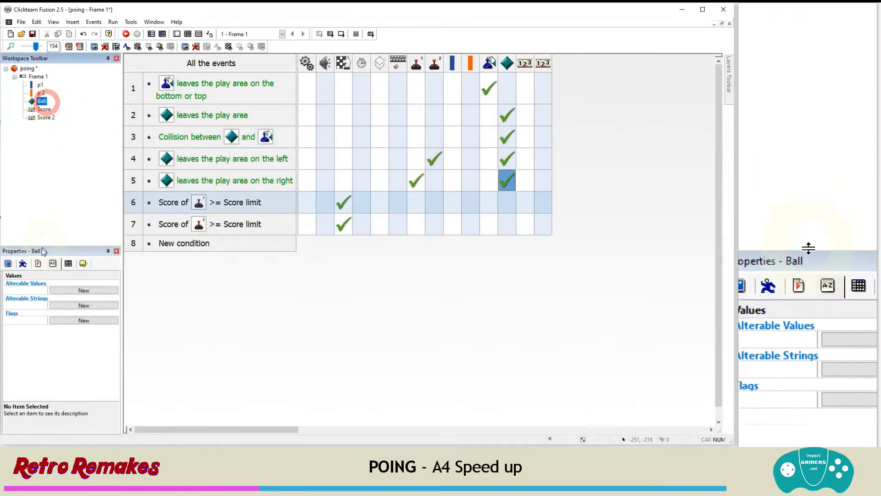
left_click(22, 263)
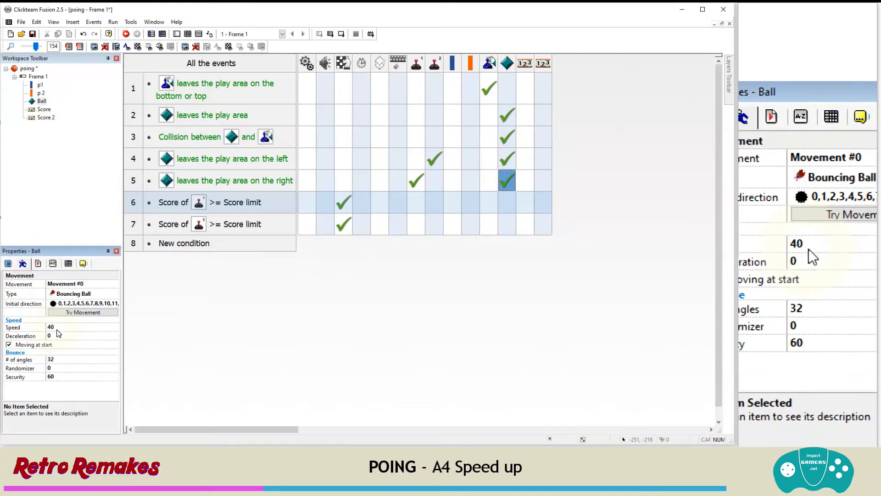
left_click(206, 246)
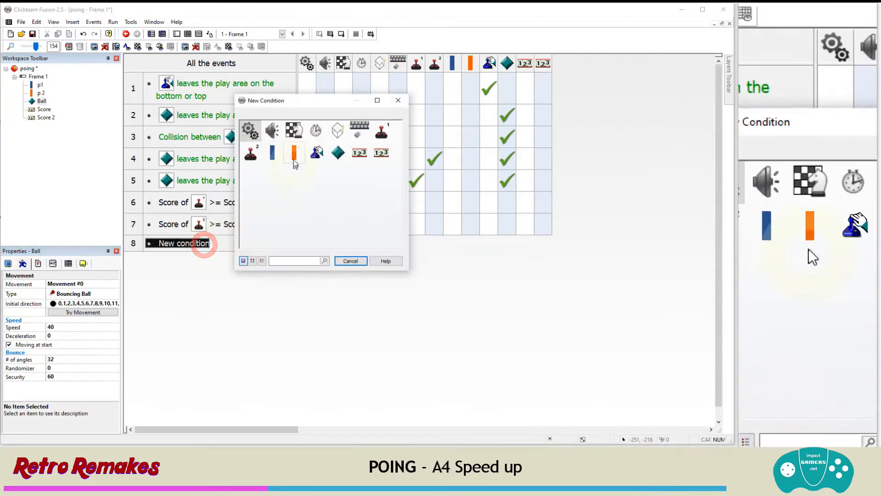
left_click(294, 132)
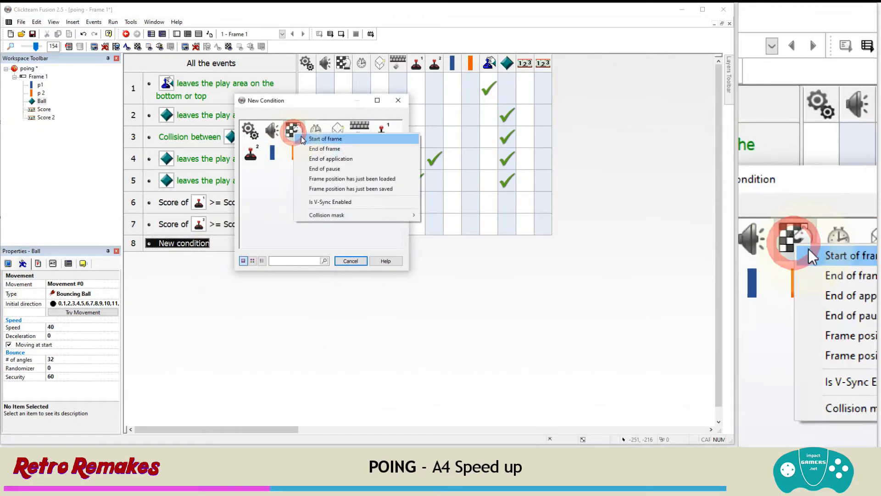
left_click(301, 139)
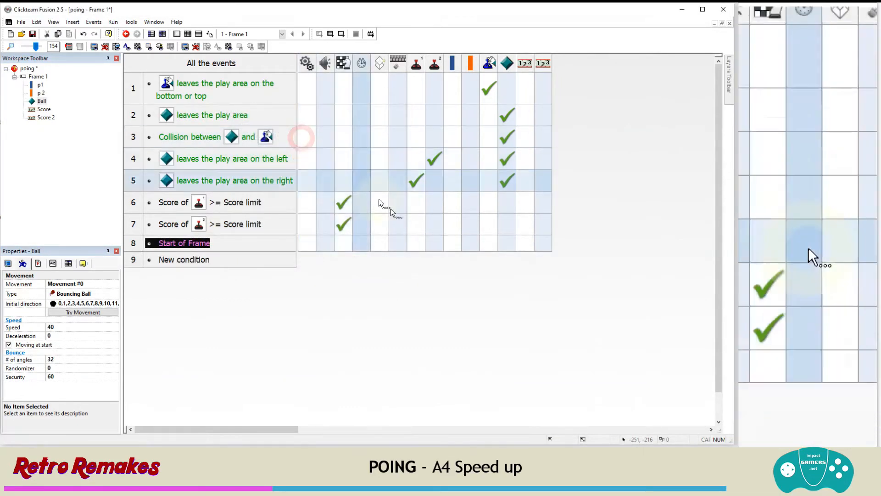
Add a Set Speed action using the global value Start speed to the ball in the Start of Frame event
left_click(505, 245)
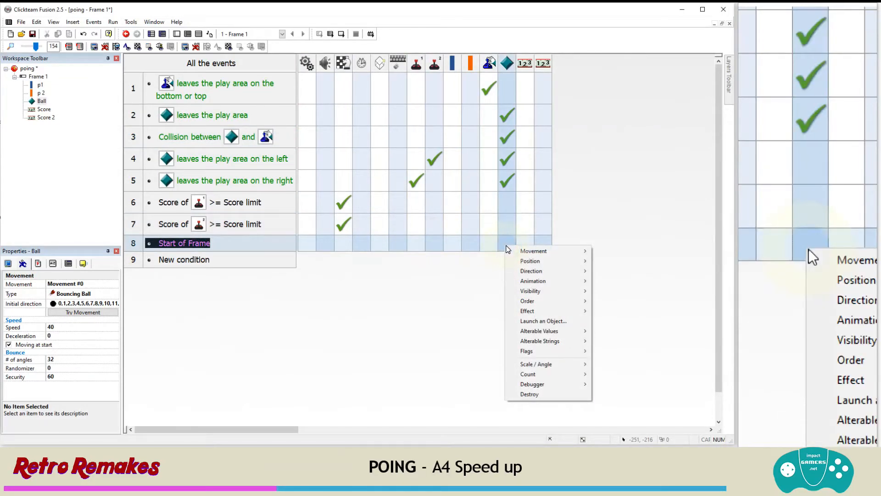
mouse_move(535, 251)
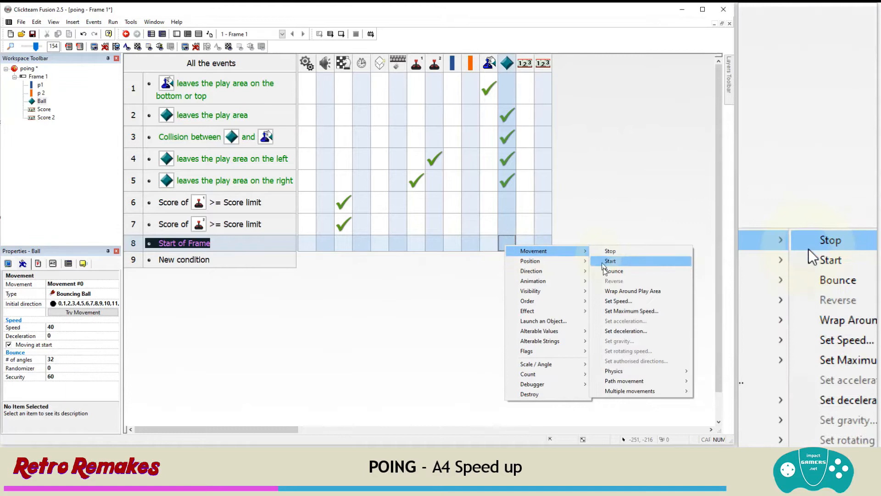
left_click(604, 300)
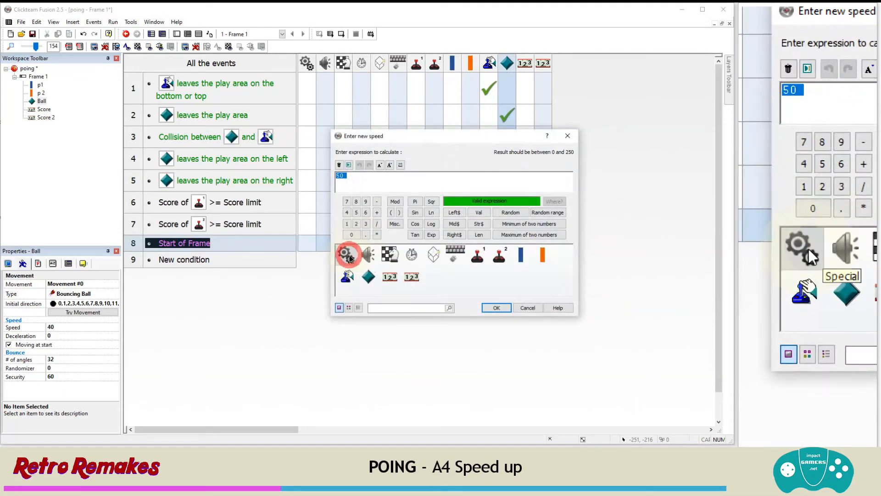
left_click(349, 255)
left_click(376, 280)
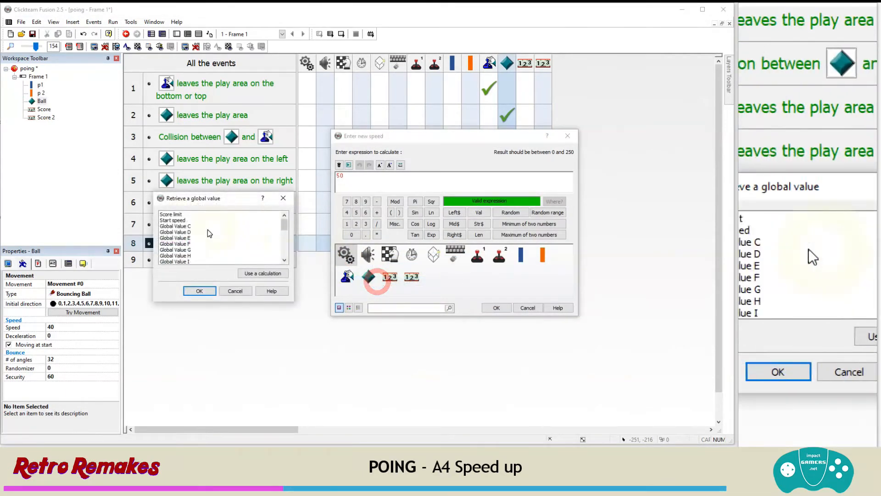
left_click(173, 220)
left_click(199, 291)
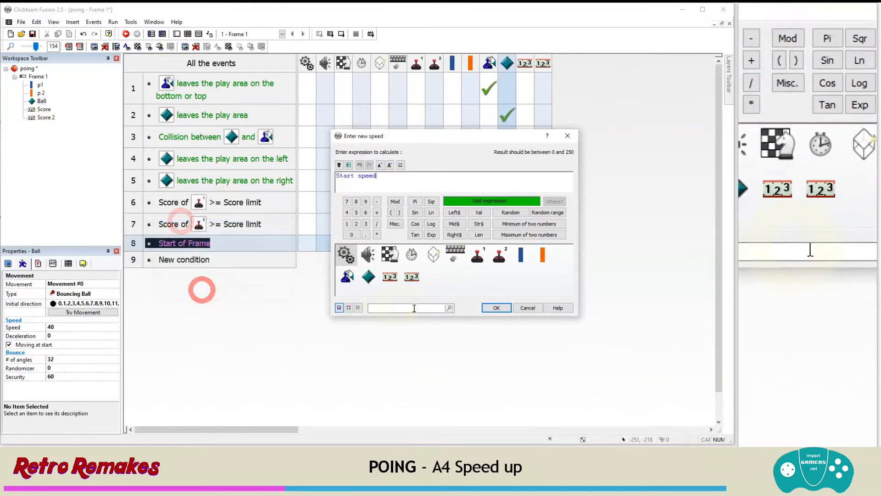
left_click(494, 308)
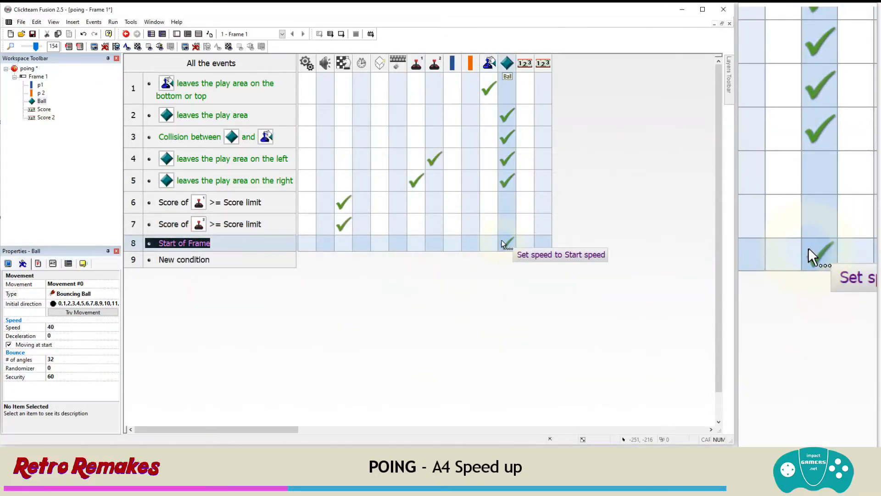
Show the poing application's global values and move the Start of Frame event to the beginning of the event list
left_click(35, 69)
left_click(53, 264)
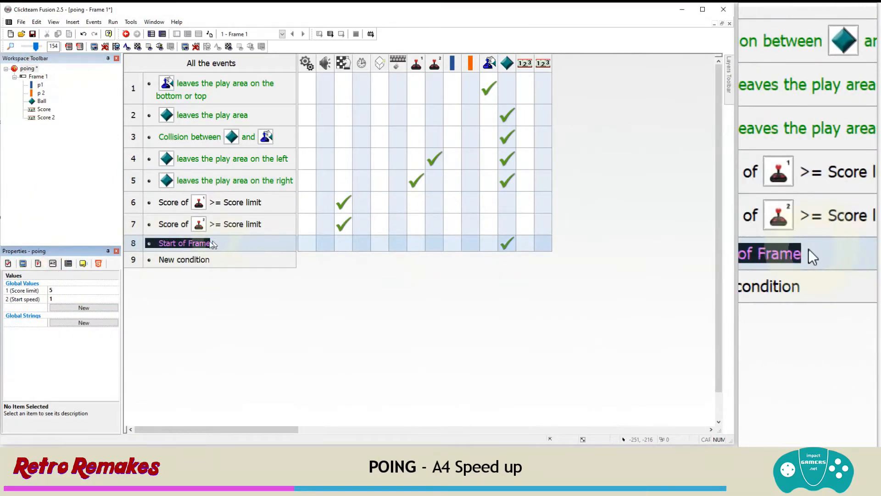
left_click(227, 243)
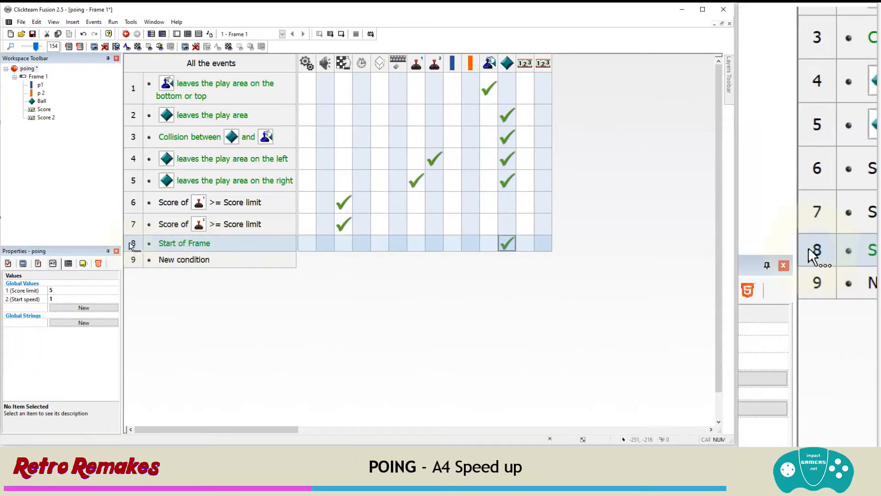
left_click(133, 245)
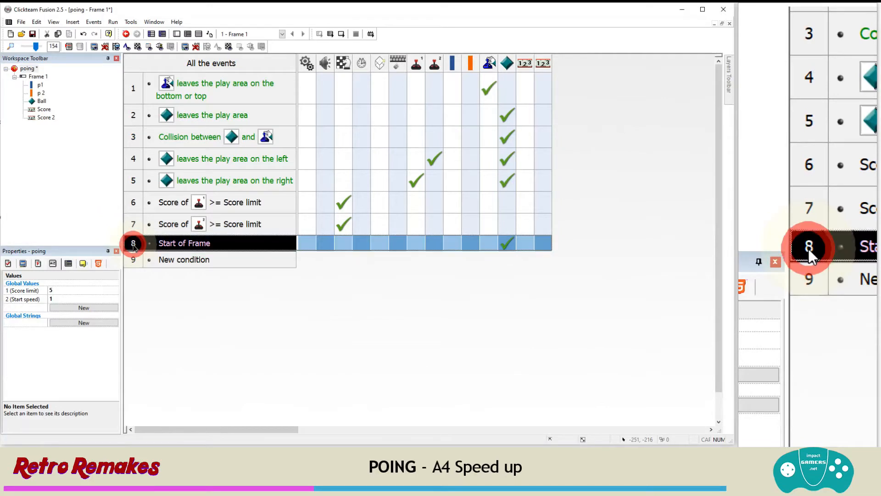
left_click_drag(134, 245, 134, 87)
left_click(273, 267)
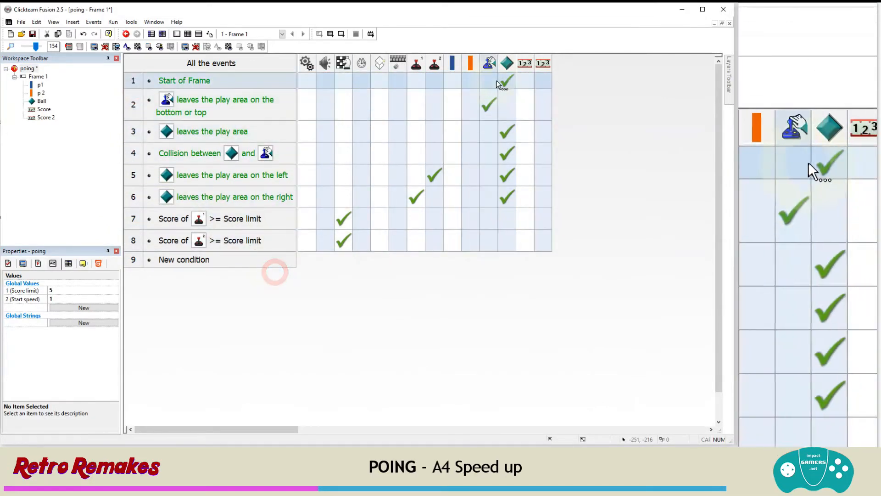
Set the global value Start speed to 30
mouse_move(504, 83)
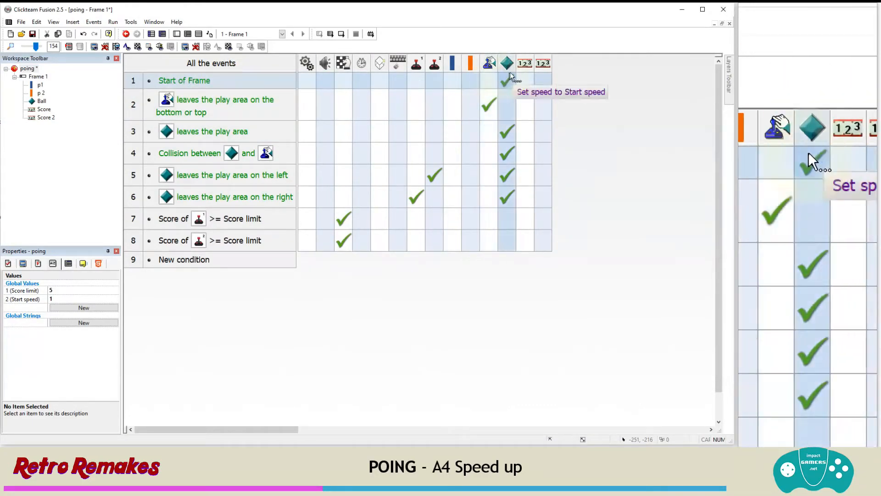
left_click(63, 298)
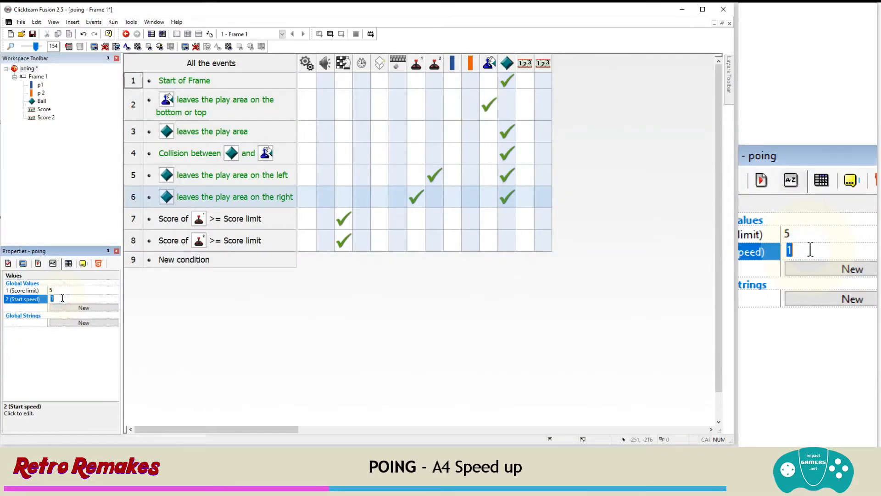
type("30")
left_click(116, 13)
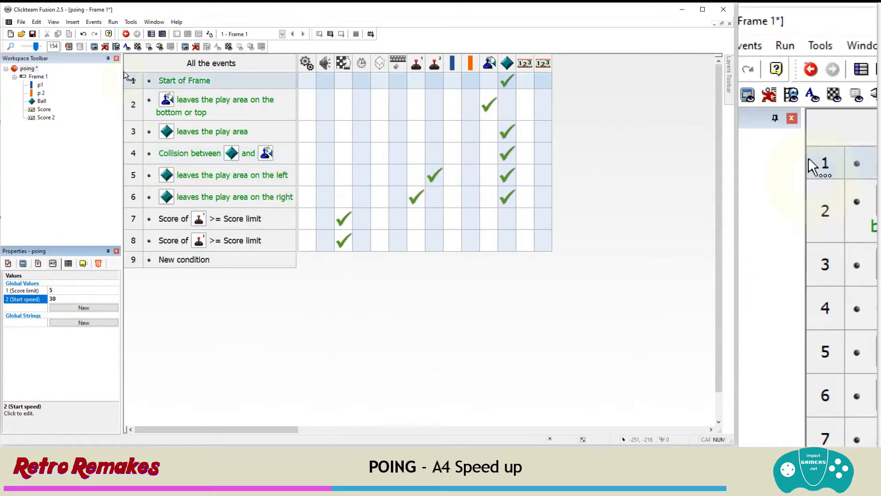
Run the application and play with both paddles to test the ball's starting speed, ending the test run
left_click(122, 43)
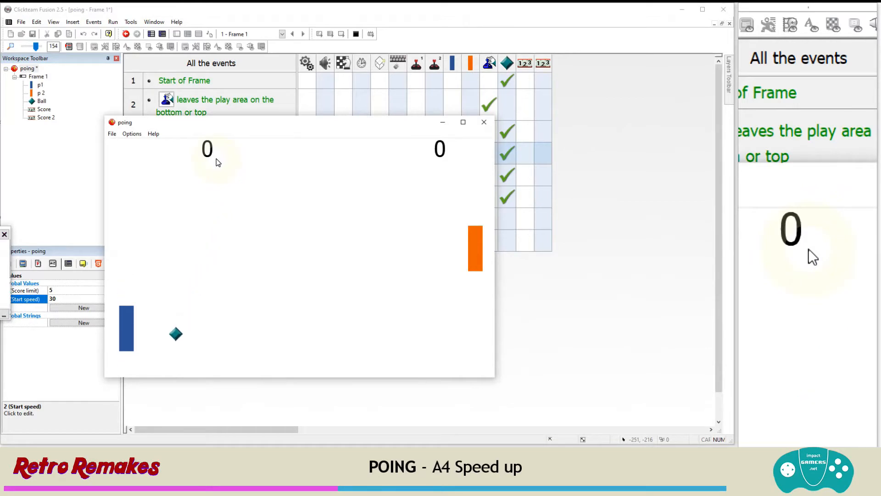
key("Up")
key("Up")
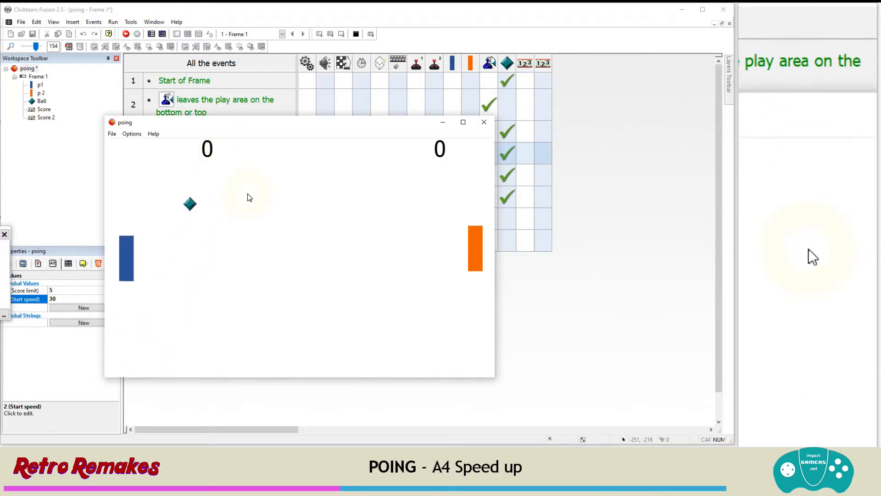
key("Down")
key("Up")
key("s")
key("Down")
key("w")
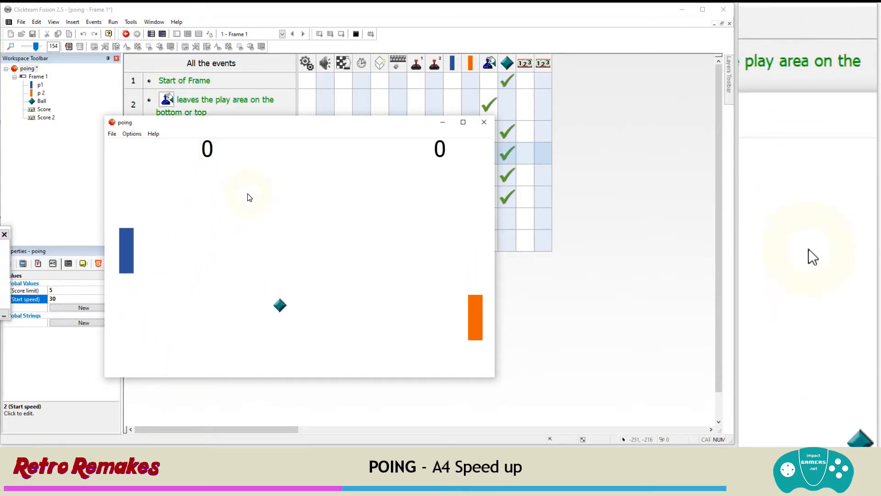
key("Up")
key("Down")
key("w")
key("s")
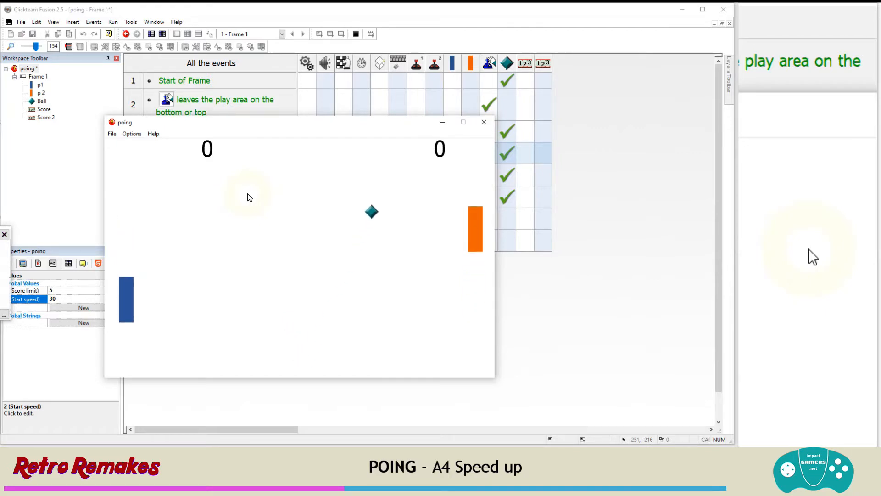
key("s")
key("Up")
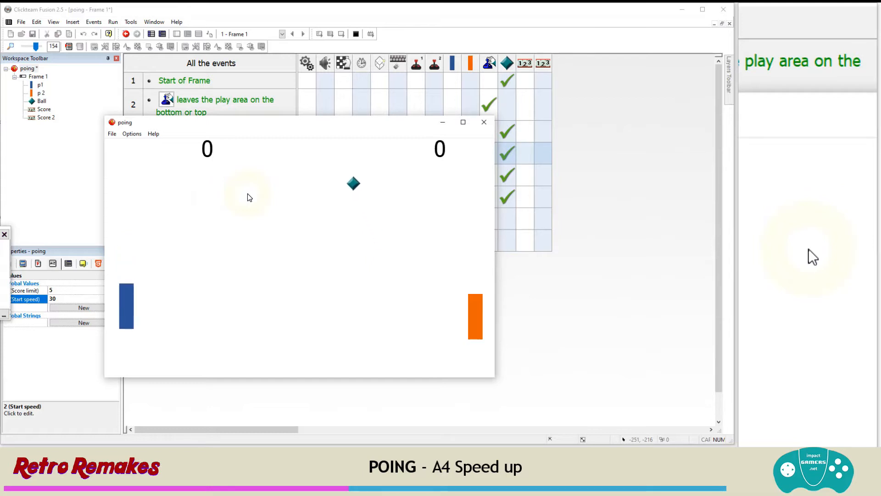
key("Up")
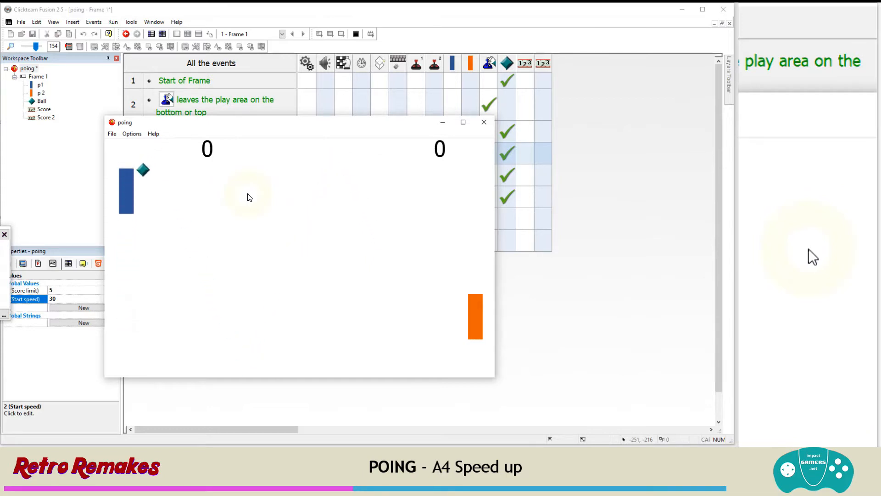
left_click(482, 122)
Save the poing project and switch to the frame editor
left_click(21, 22)
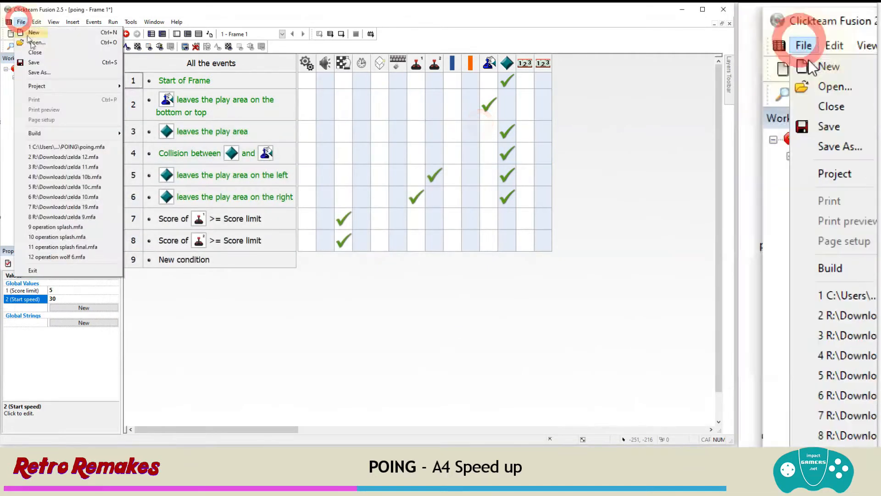
left_click(44, 63)
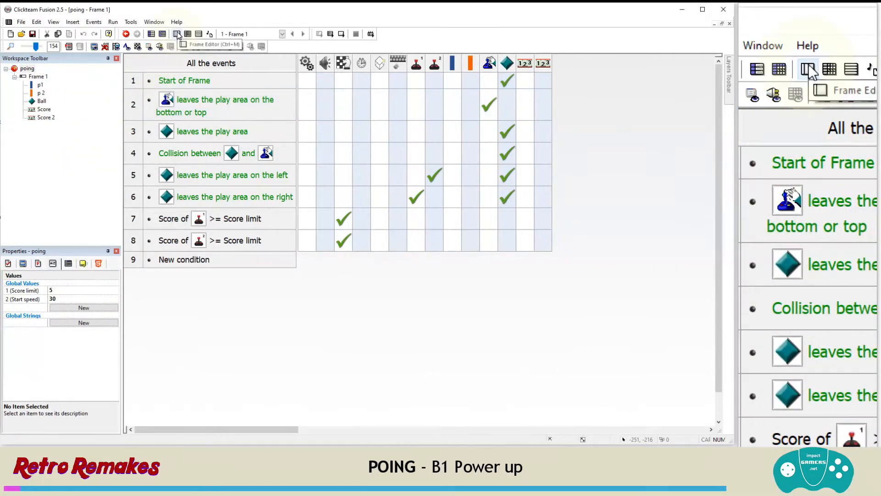
left_click(177, 34)
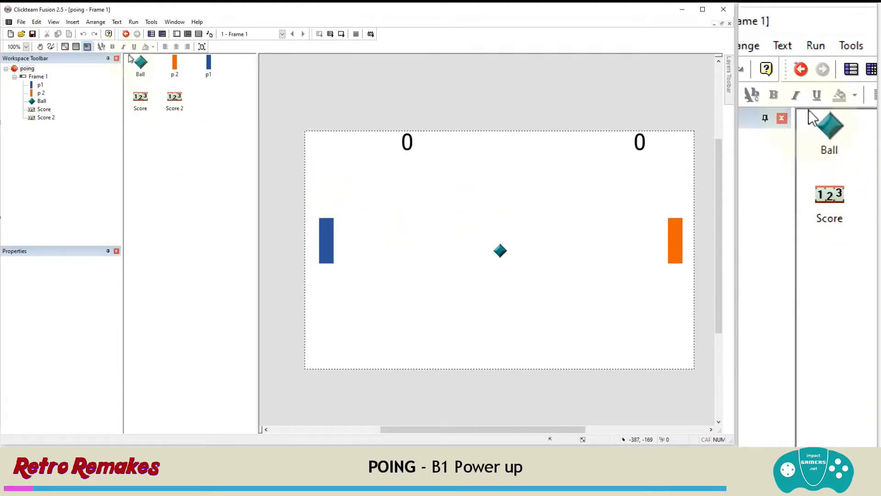
Insert a new Active object into the frame just beside the blue paddle, at about 81, 177
left_click(69, 22)
left_click(94, 53)
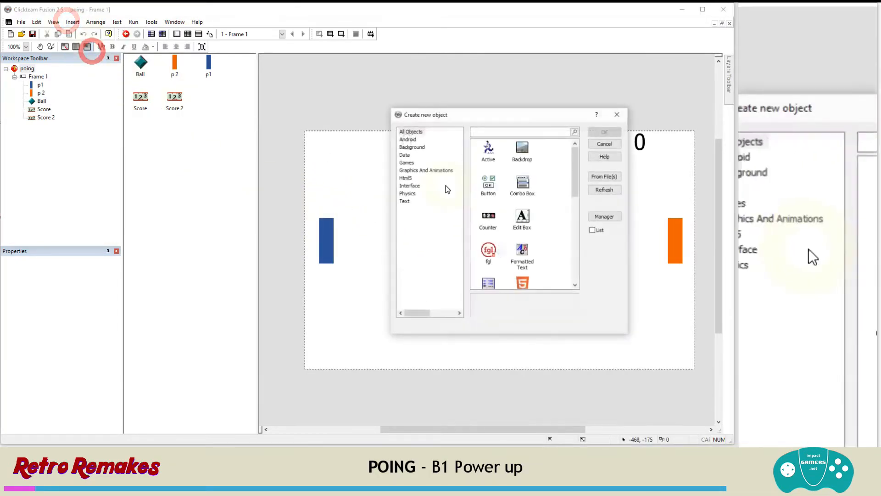
double_click(491, 144)
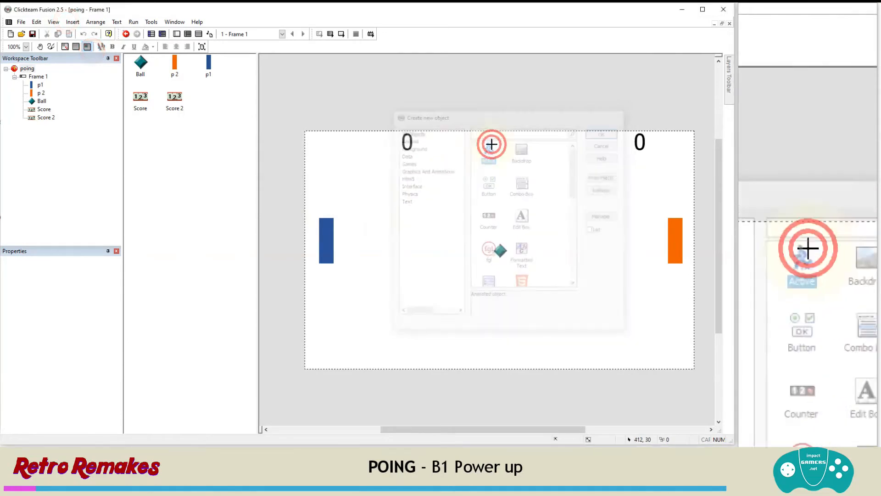
left_click(358, 228)
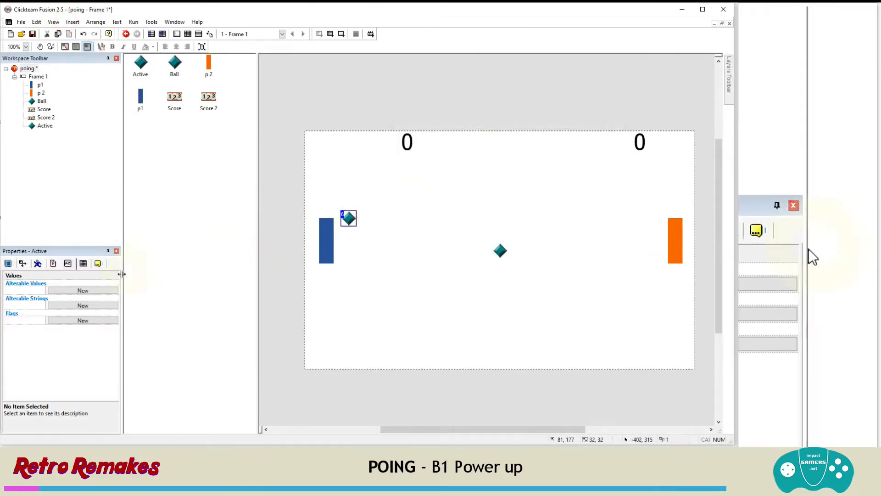
Rename the new Active object as powerup p1 and enlarge it to about 54 by 54 pixels
left_click(98, 264)
left_click(86, 284)
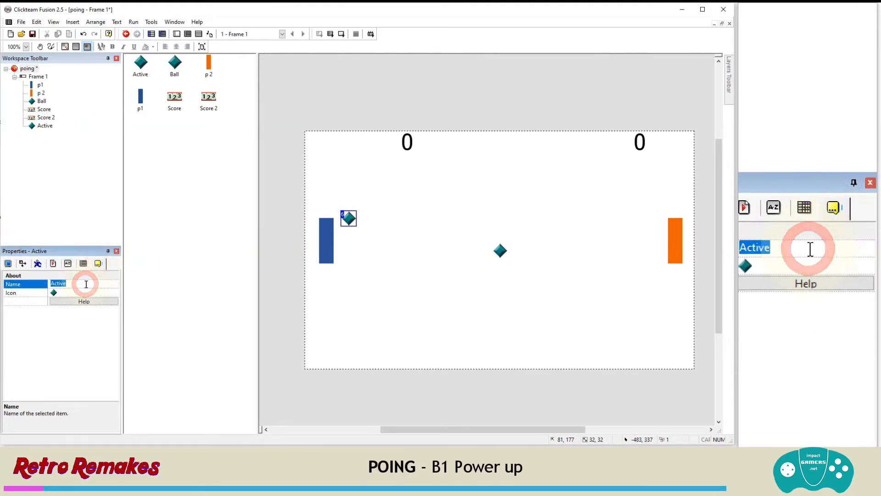
type("powerup p1")
key("Return")
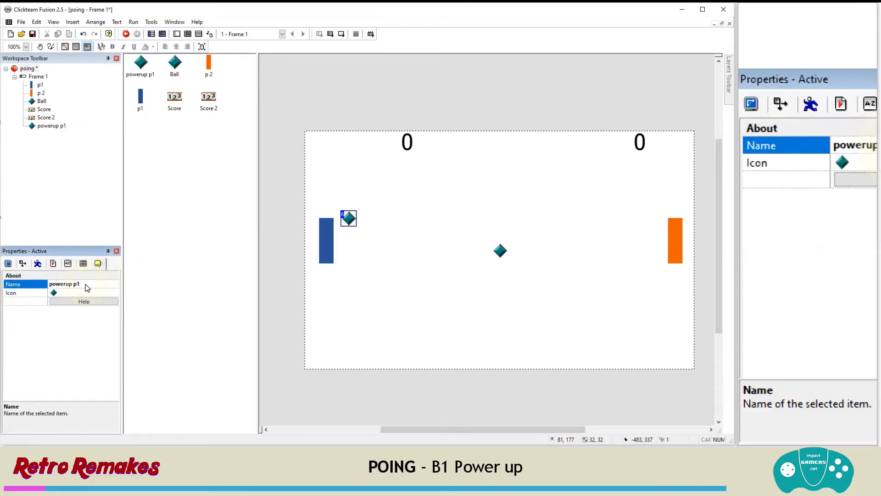
left_click(350, 217)
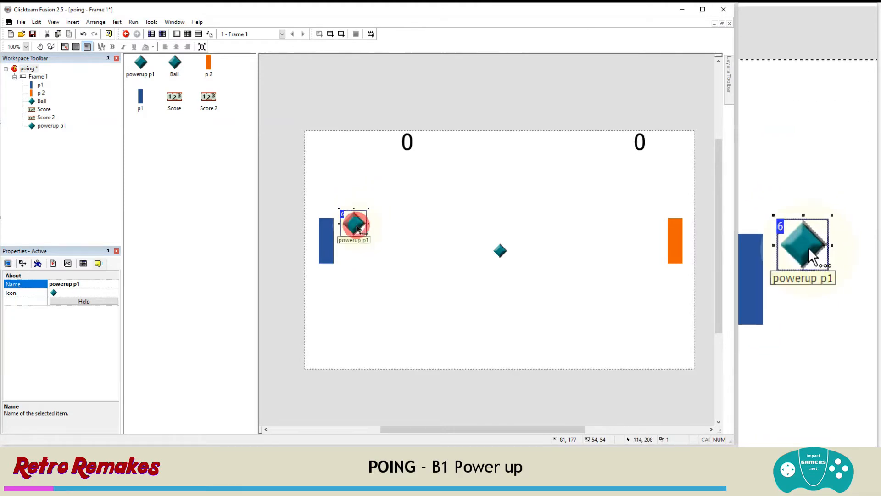
Clear powerup p1's image and draw a filled circle in yellow (FFFF00) covering the canvas
double_click(357, 228)
left_click(291, 153)
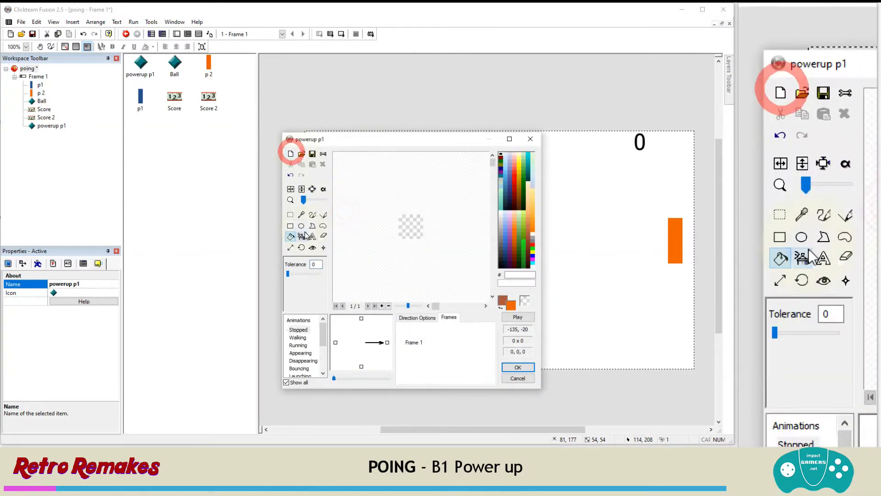
left_click(301, 225)
left_click(532, 252)
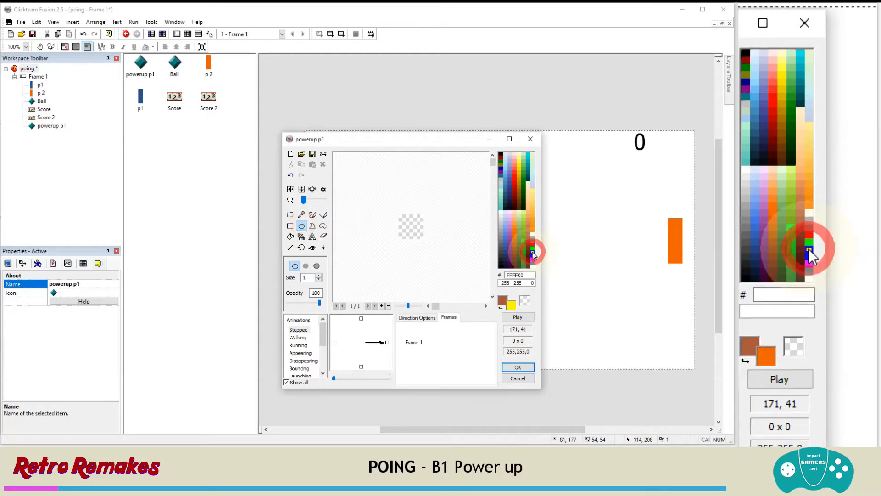
left_click(306, 265)
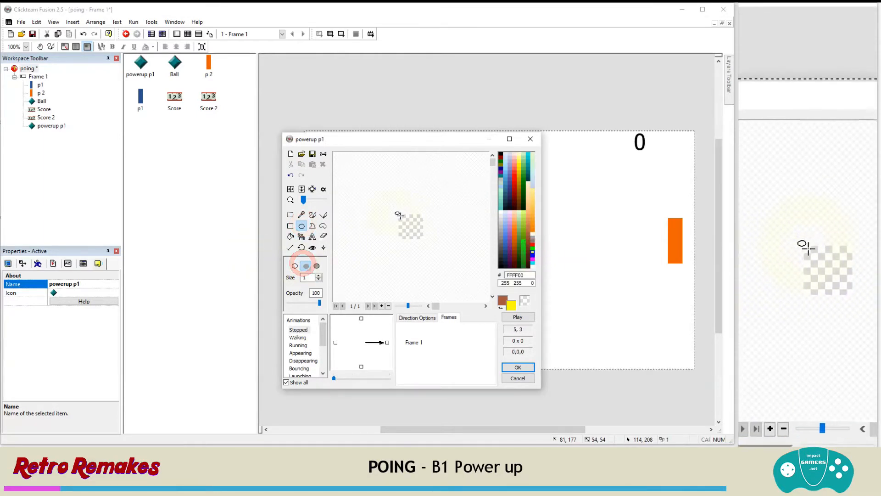
left_click_drag(399, 215, 418, 235)
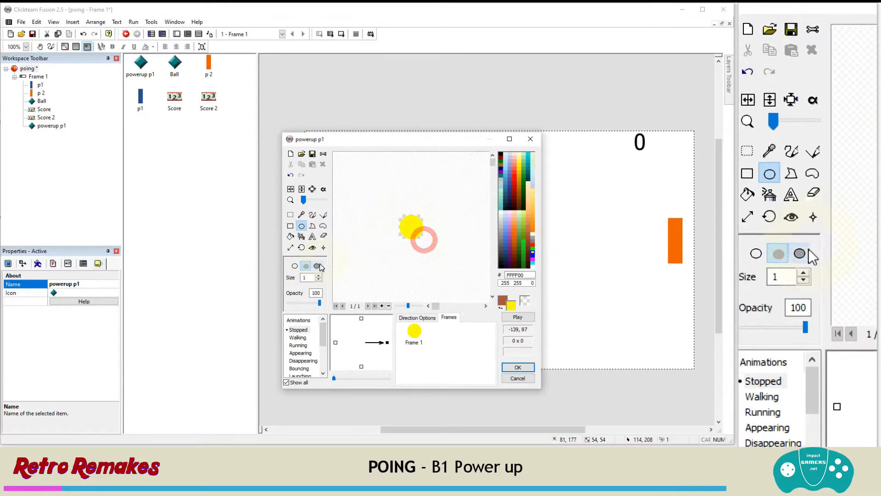
Draw a smaller transparent circle in the middle of the yellow disc to form a ring and apply the image
left_click(524, 300)
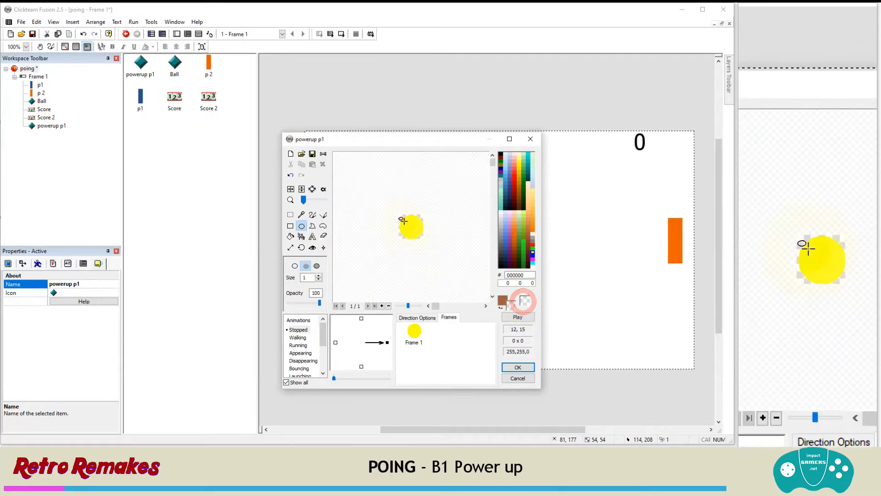
left_click(415, 237)
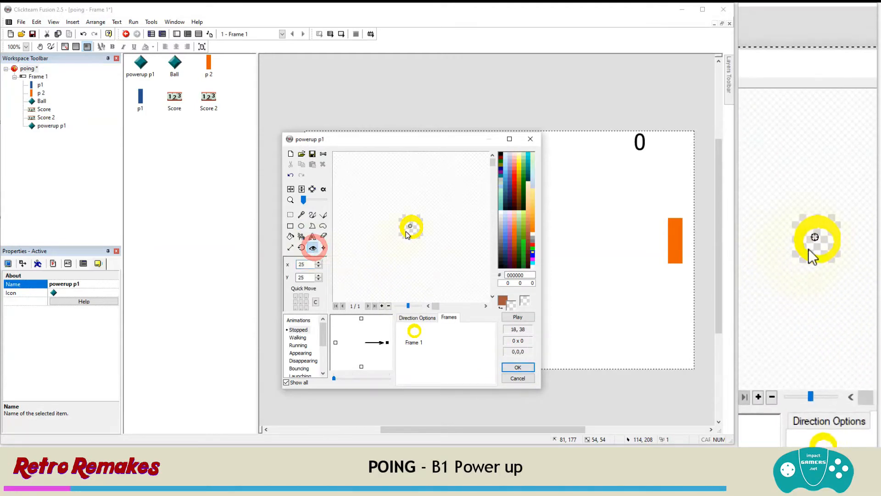
left_click(518, 367)
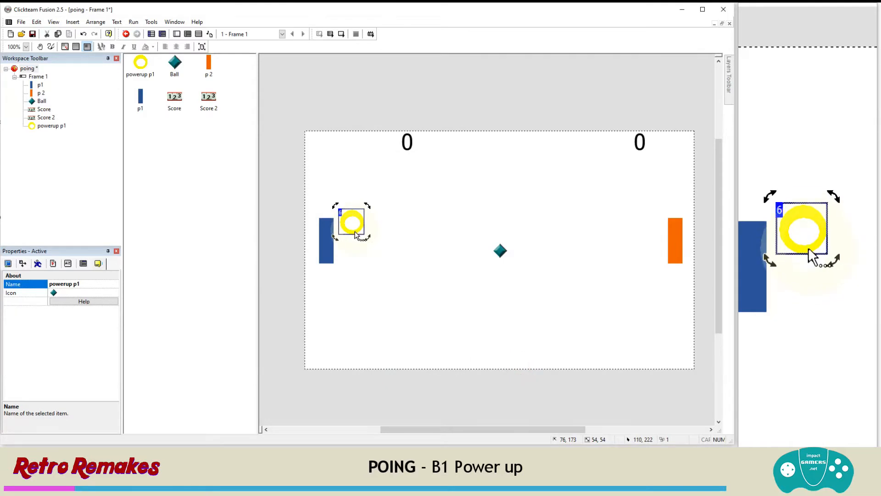
Clone powerup p1 in 2 rows and 1 column, placing the copy at about 704, 192 and the original beside the blue paddle at 64, 192
left_click_drag(356, 234, 360, 240)
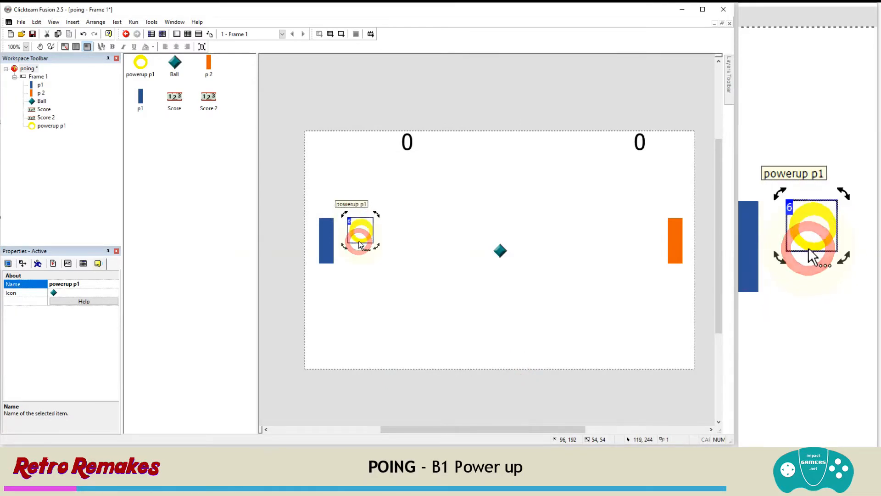
right_click(360, 245)
left_click(394, 290)
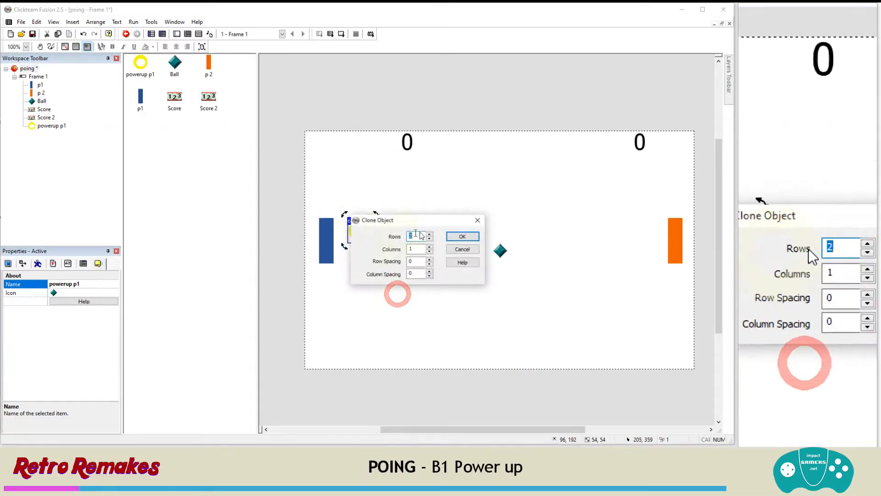
left_click(462, 237)
left_click_drag(363, 253, 655, 238)
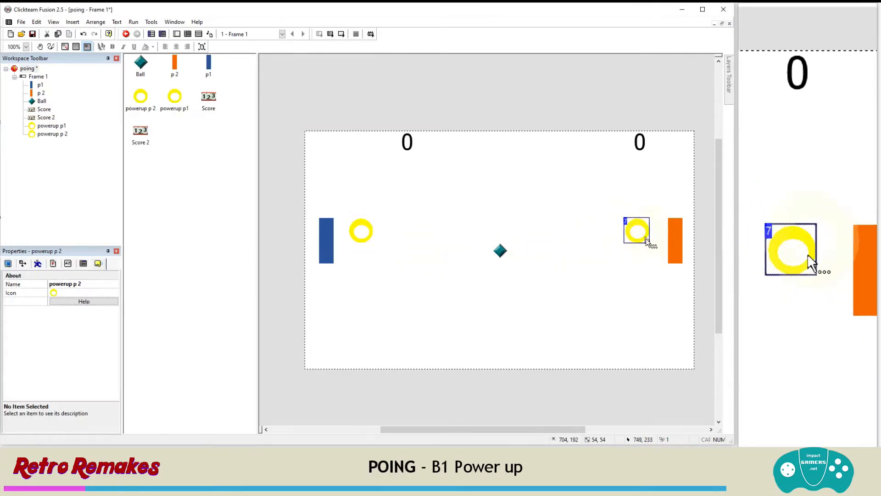
left_click_drag(371, 224, 334, 239)
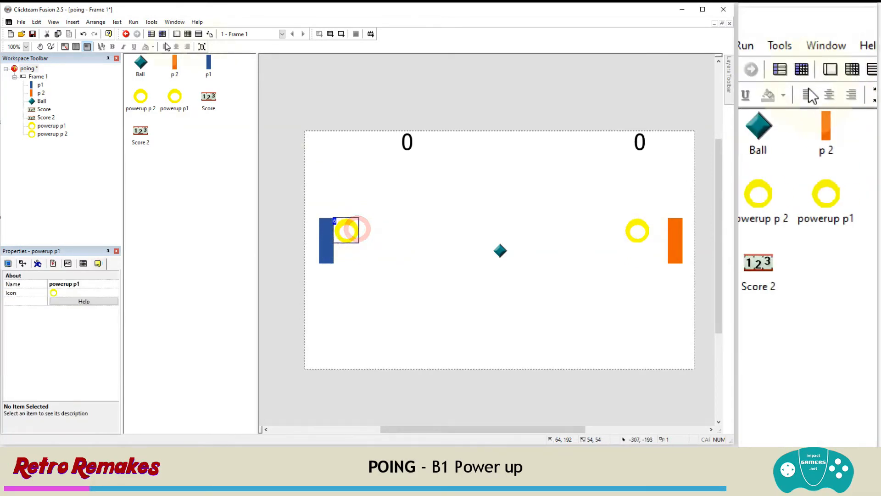
Switch to the event editor and add an Always condition as event 9
left_click(187, 34)
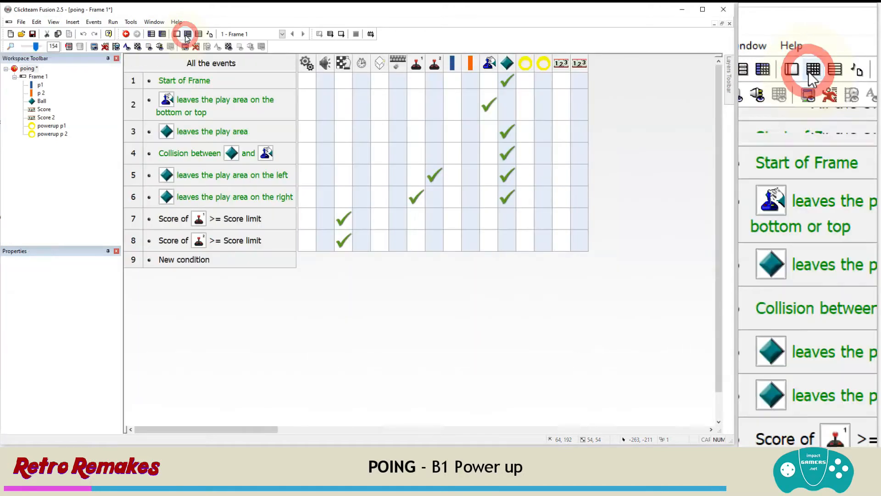
left_click(192, 259)
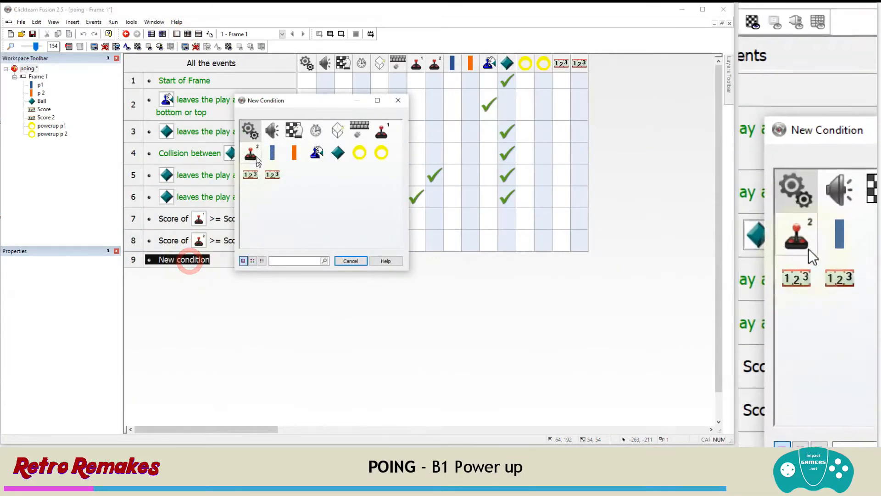
left_click(253, 134)
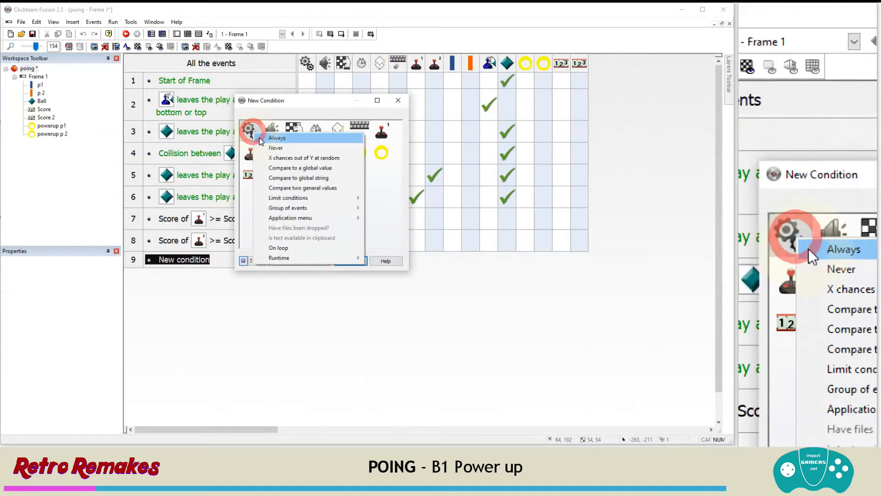
left_click(259, 137)
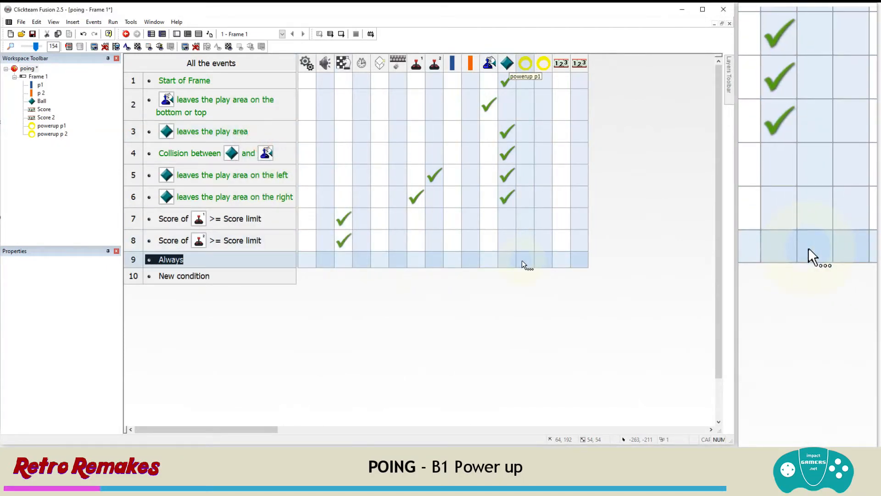
Add an action to the Always event that positions powerup p1 relative to the p1 paddle
left_click(522, 260)
mouse_move(548, 276)
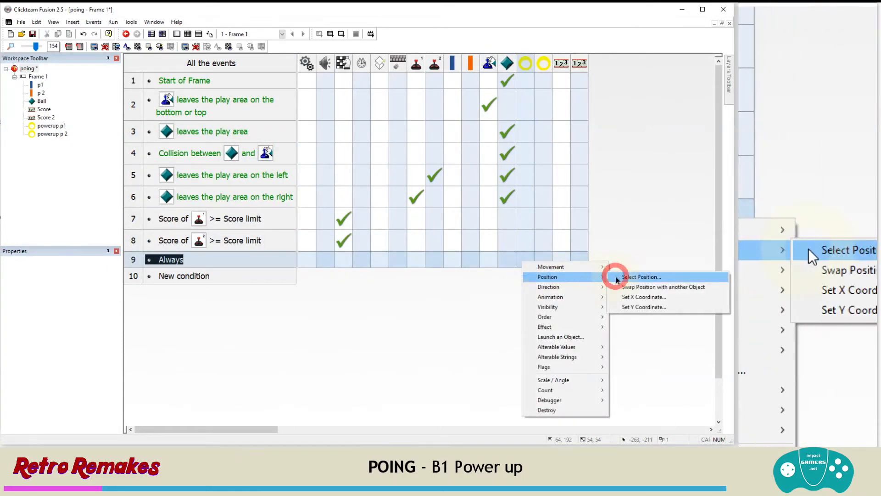
left_click(617, 277)
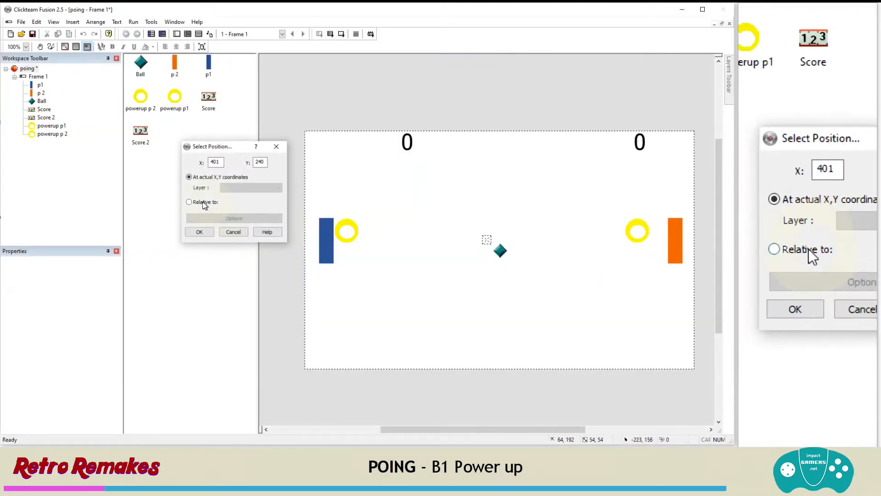
left_click(195, 203)
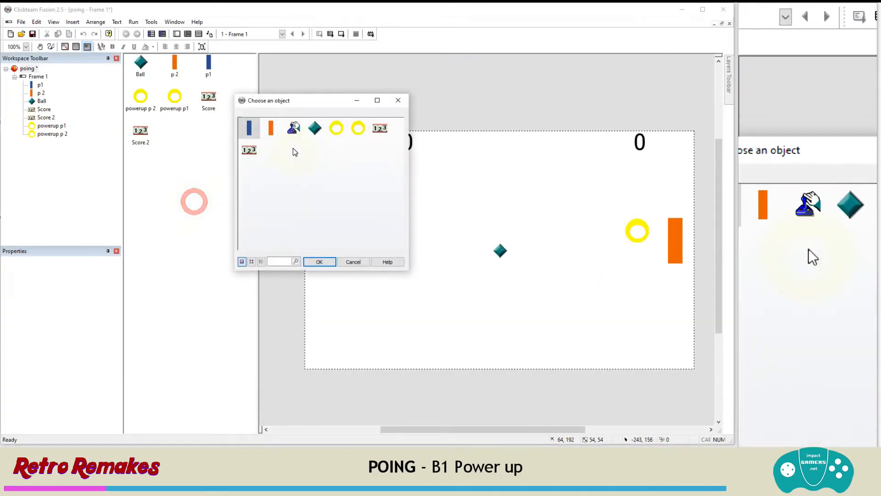
left_click(251, 126)
left_click(319, 261)
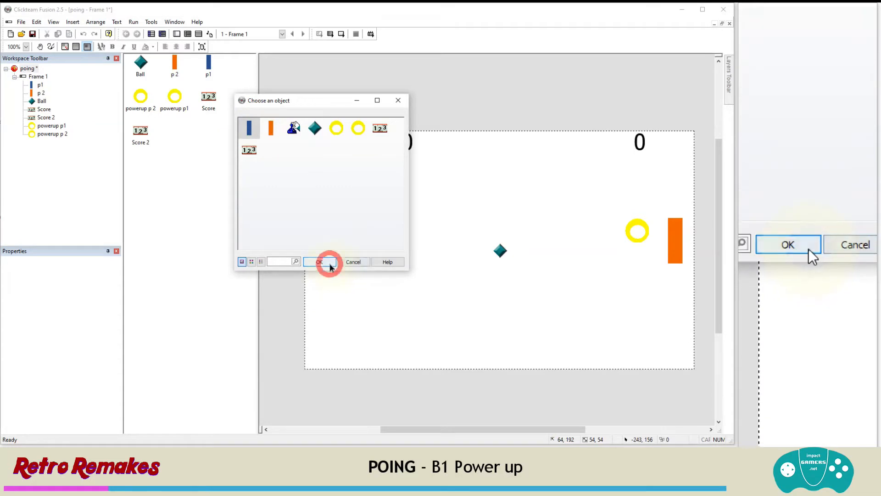
left_click(211, 232)
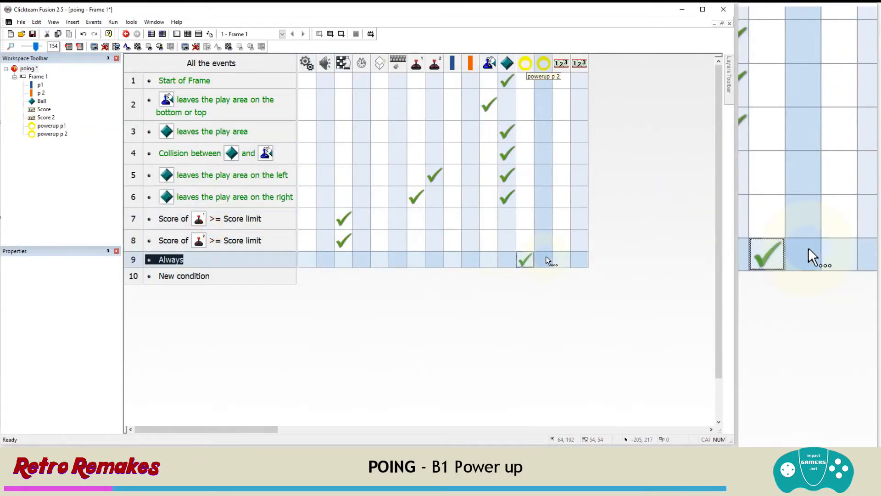
Add an action to the Always event that positions powerup p 2 relative to the p 2 paddle at 0, 0
right_click(546, 258)
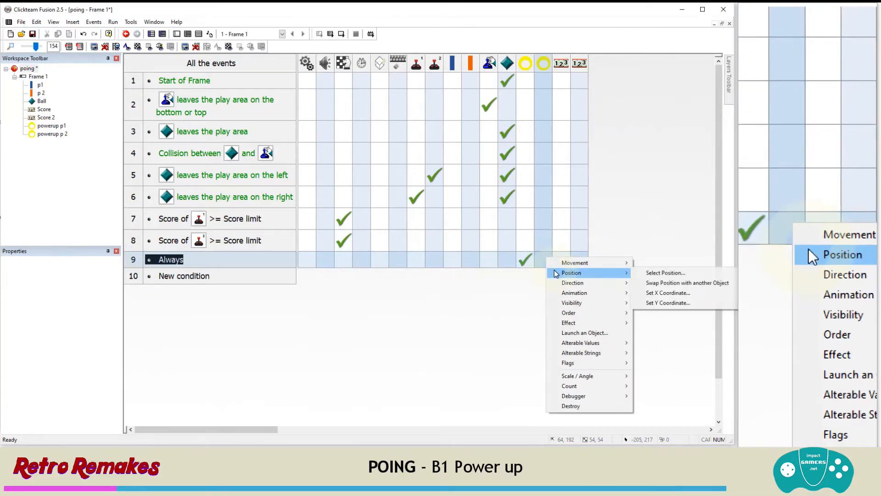
left_click(647, 273)
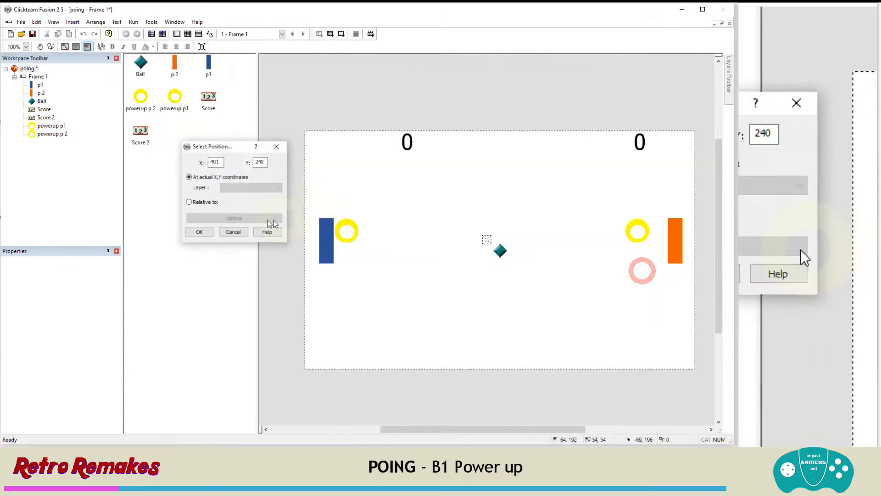
left_click(209, 202)
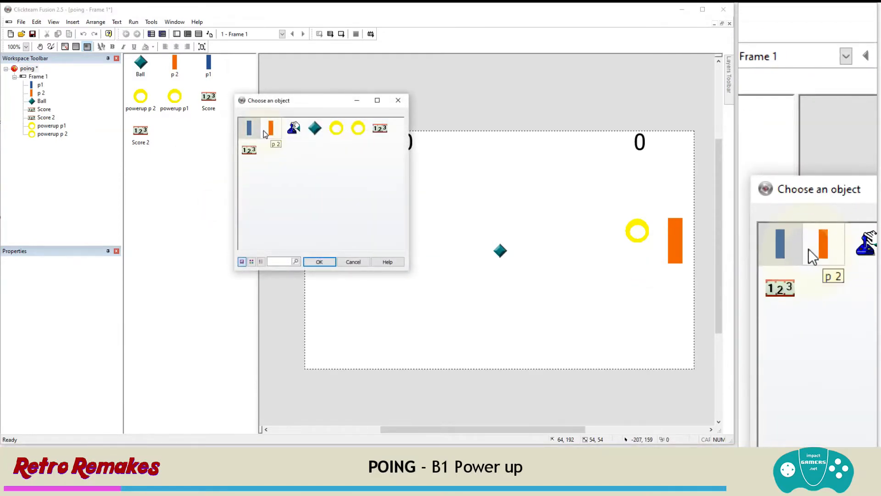
left_click(319, 262)
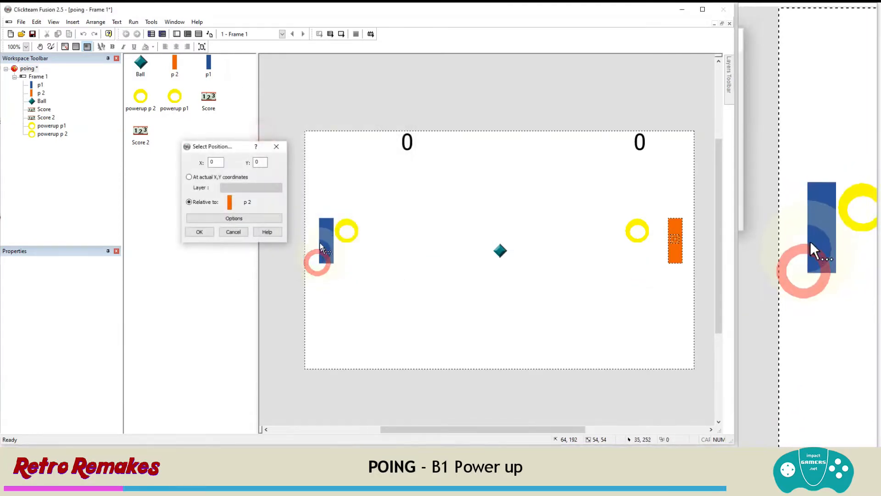
left_click(200, 232)
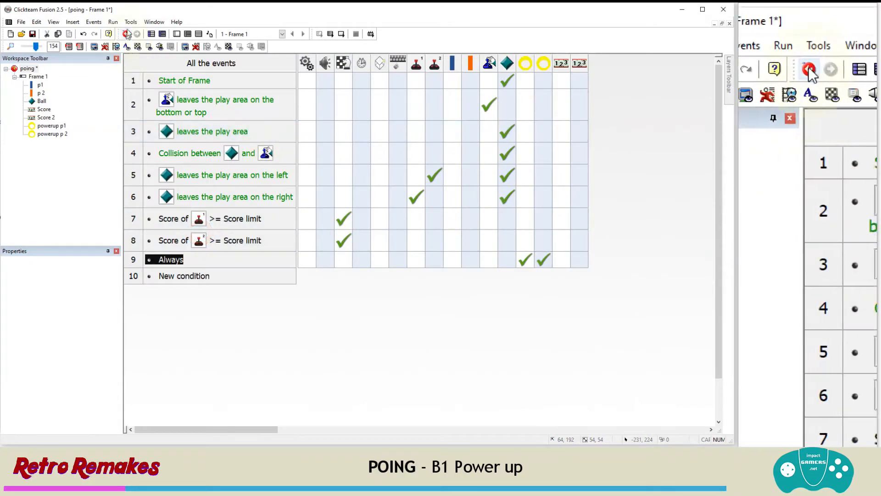
Run the application to test whether the power-up rings follow both paddles
left_click(119, 24)
left_click(132, 50)
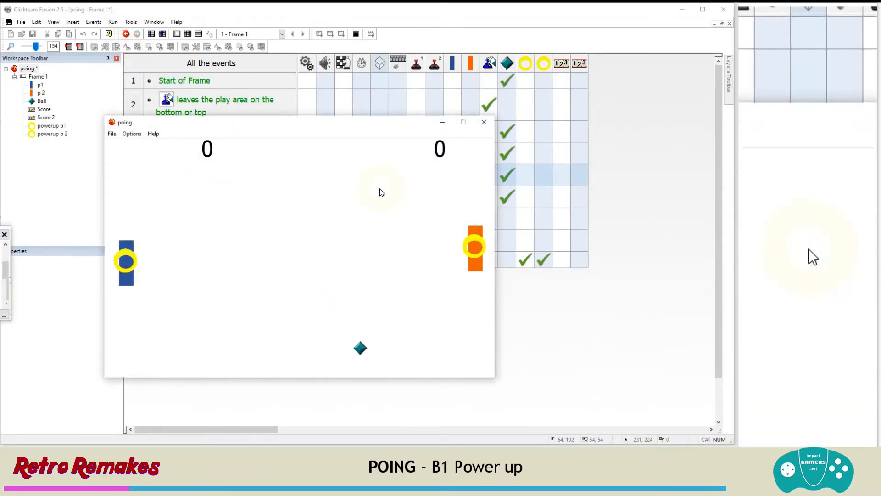
Test in the running game whether the power-up ring follows the blue paddle, and close the game
key("Up")
key("Up")
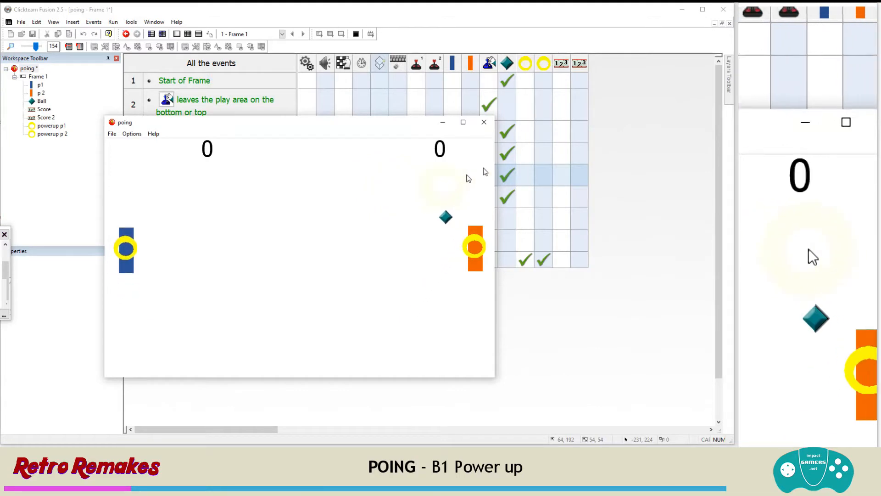
left_click(486, 123)
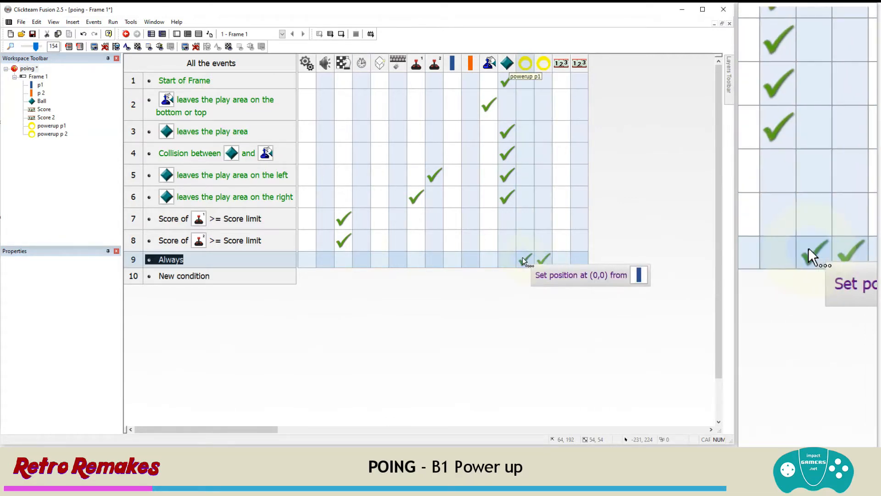
In the Always event, add a Make Object Invisible action for both powerup p1 and powerup p 2
right_click(522, 259)
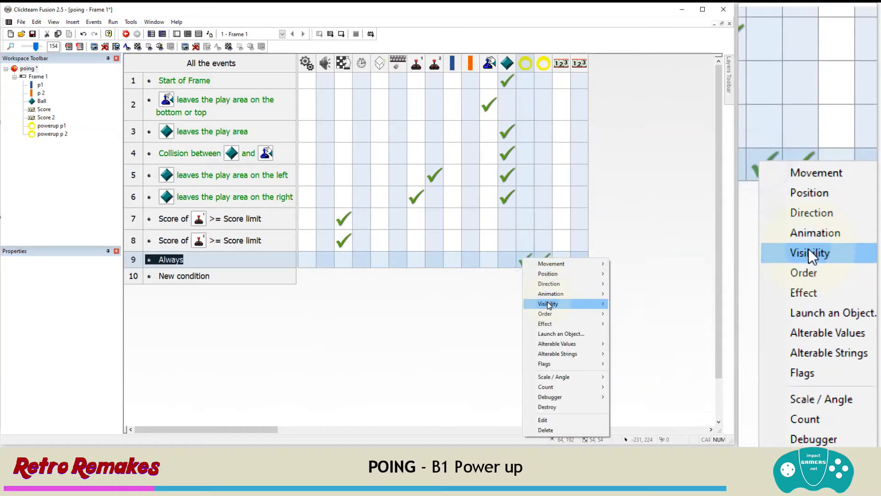
mouse_move(548, 303)
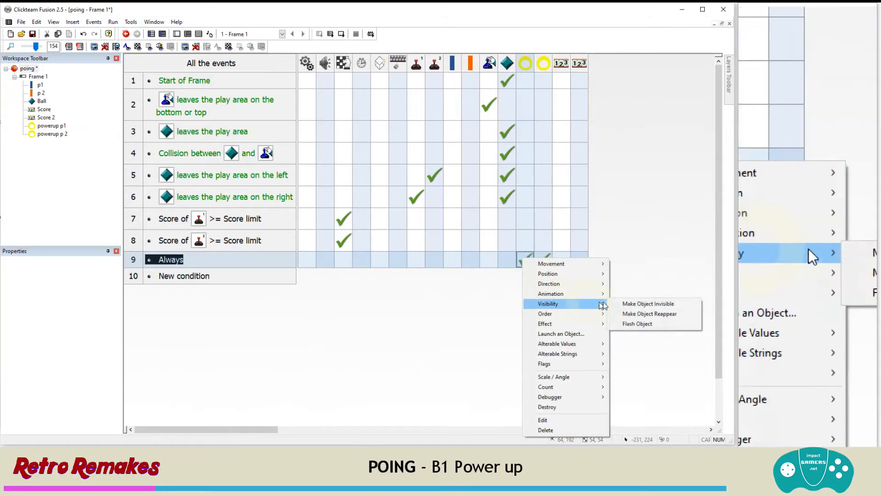
left_click(629, 305)
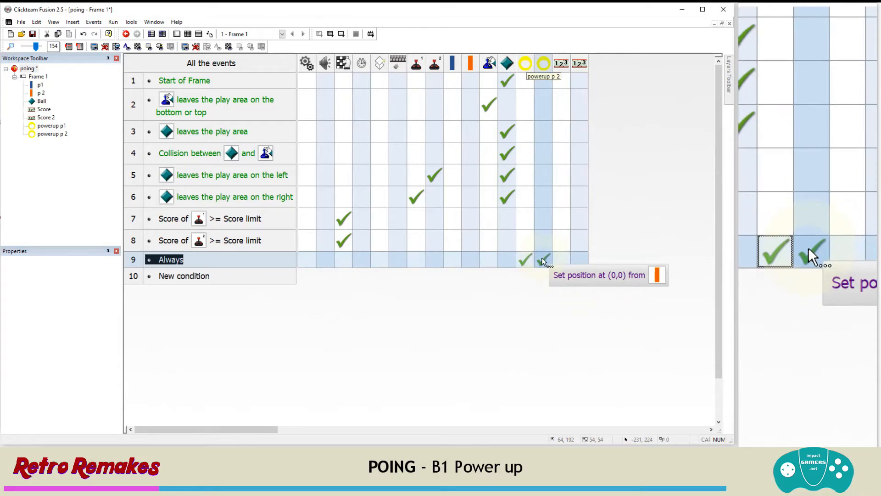
right_click(544, 260)
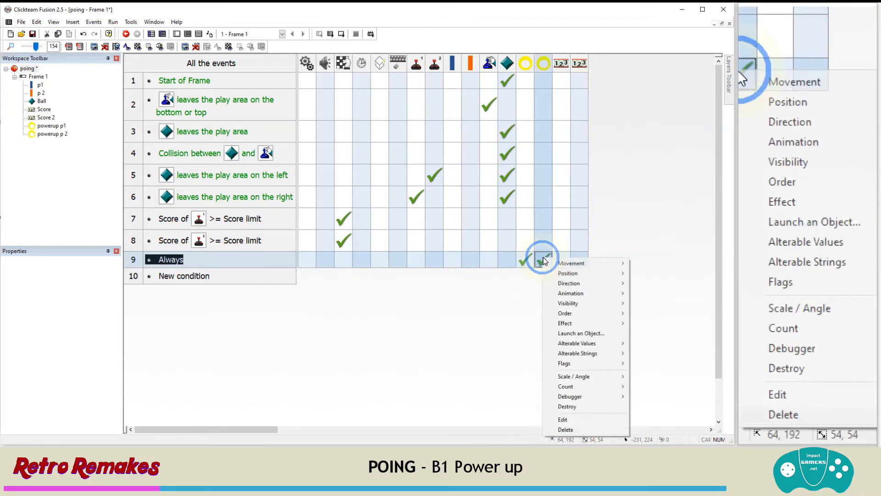
left_click(569, 302)
left_click(661, 302)
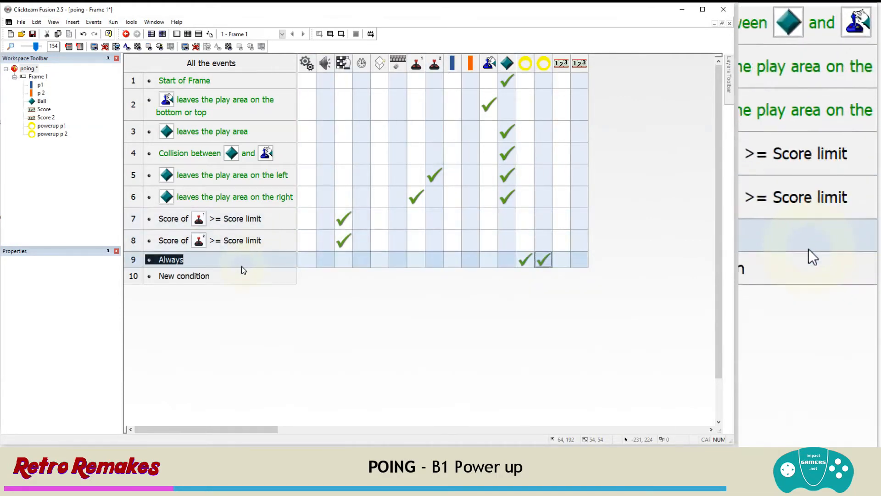
Start a new condition comparing Player 1's score, using the Lower or equal comparison method
left_click(208, 277)
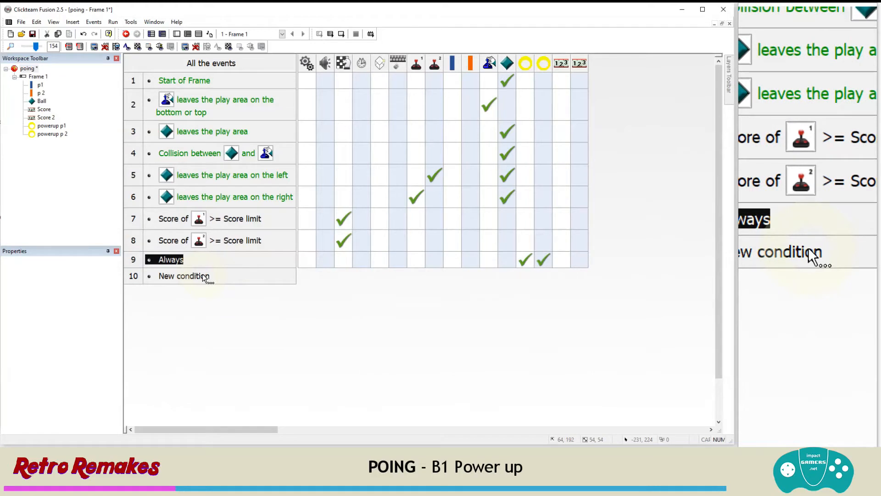
left_click(203, 274)
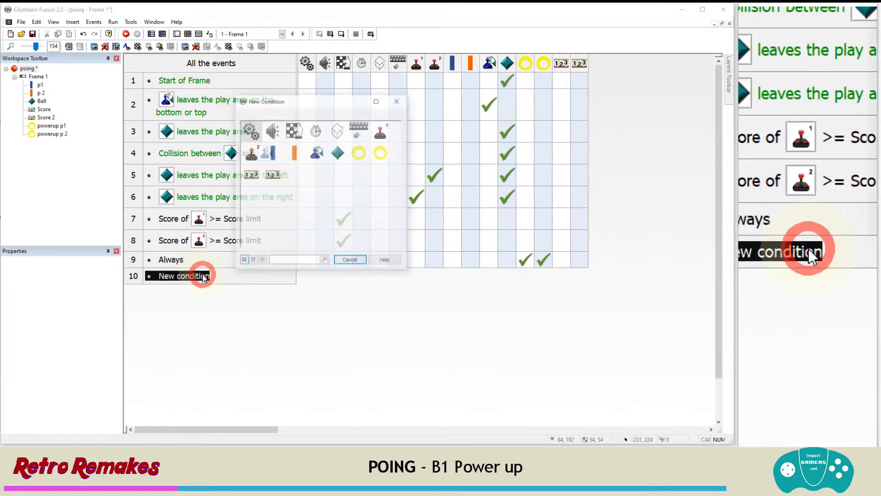
left_click(379, 136)
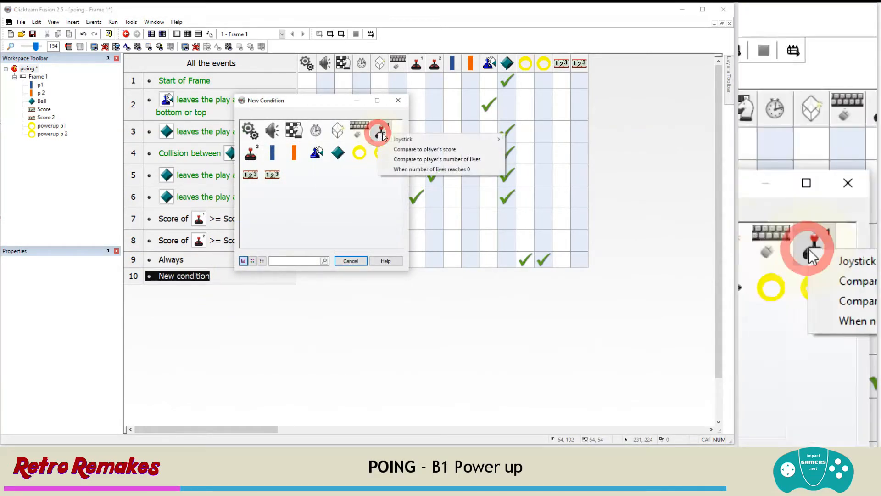
left_click(416, 147)
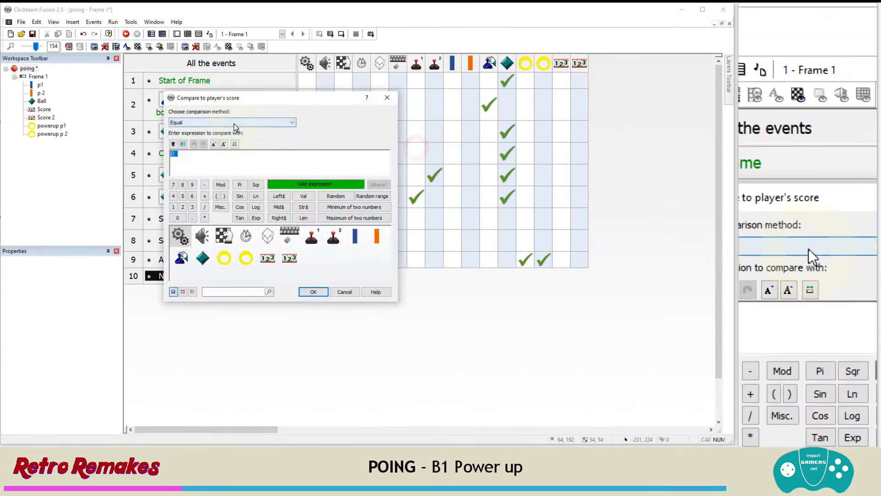
left_click(233, 122)
left_click(227, 143)
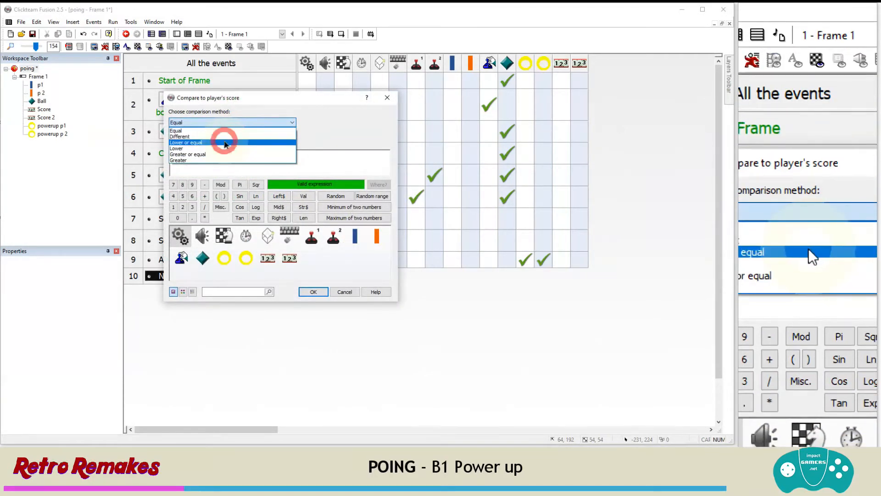
Set the comparison expression to score( "Player 2" )-3 and confirm the condition
left_click(175, 155)
double_click(172, 154)
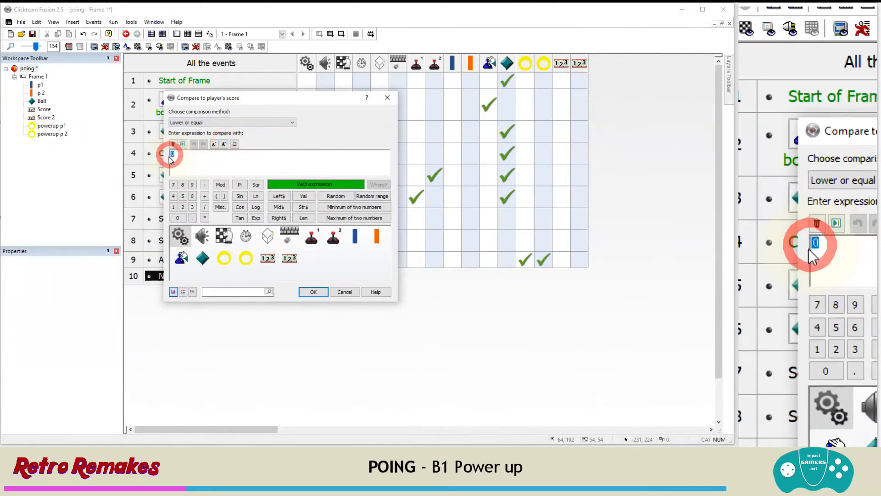
key("BackSpace")
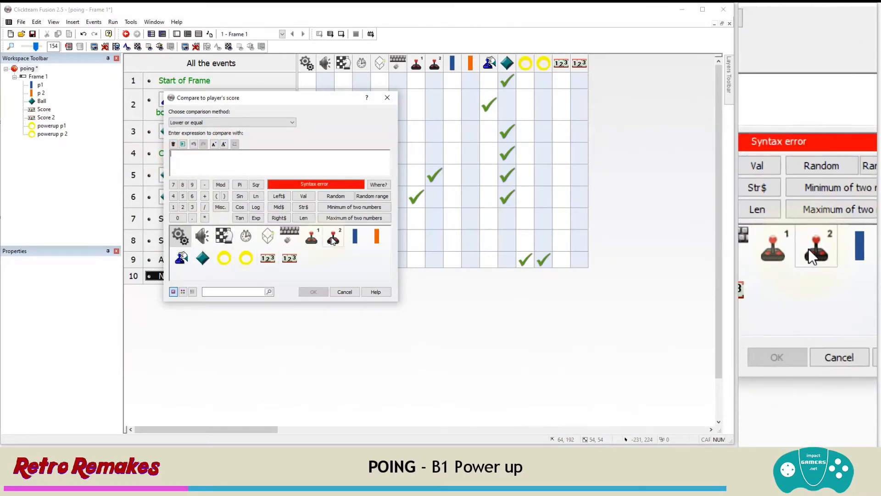
left_click(333, 240)
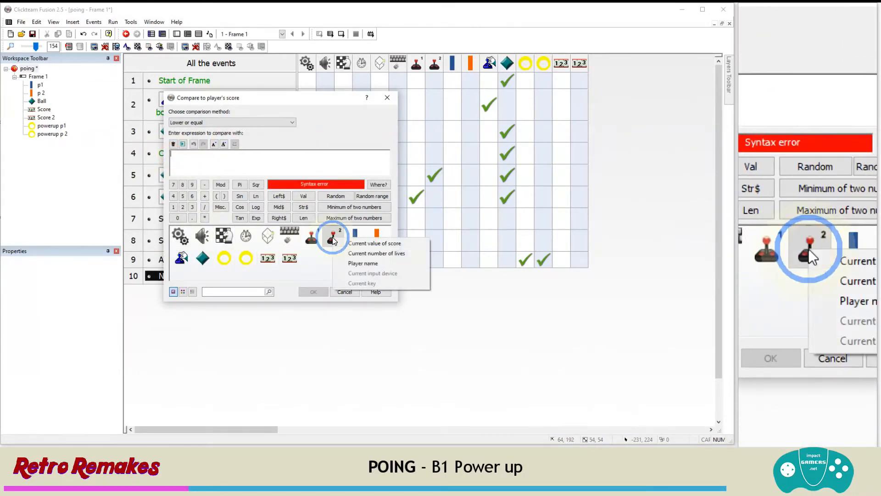
left_click(360, 244)
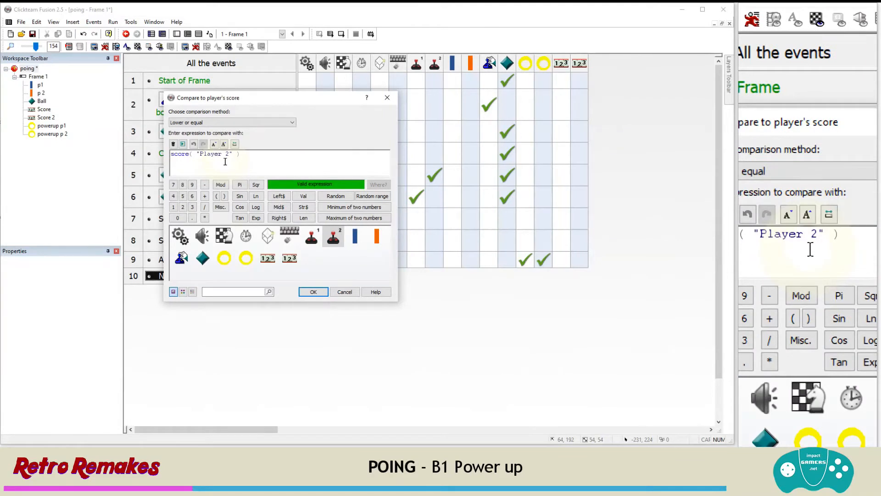
type("-3")
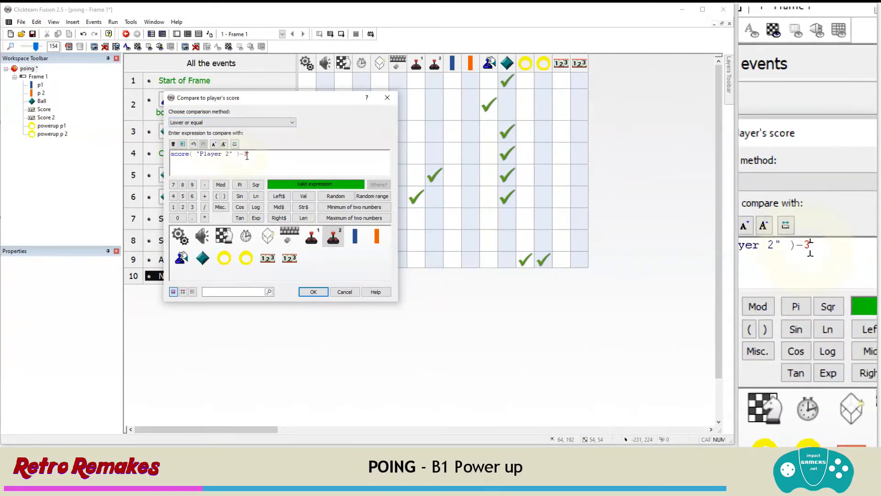
left_click(313, 292)
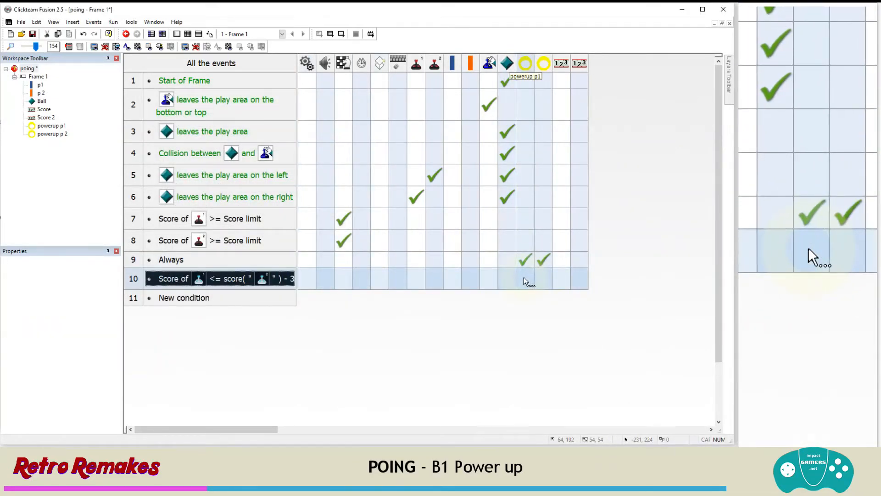
Add a Make Object Reappear action for powerup p1 to the new Player 1 score event
left_click(524, 277)
mouse_move(561, 327)
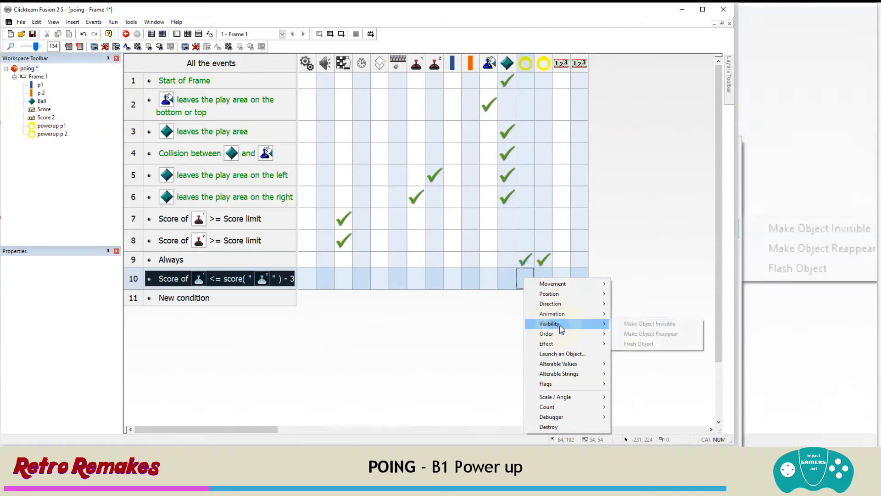
left_click(629, 337)
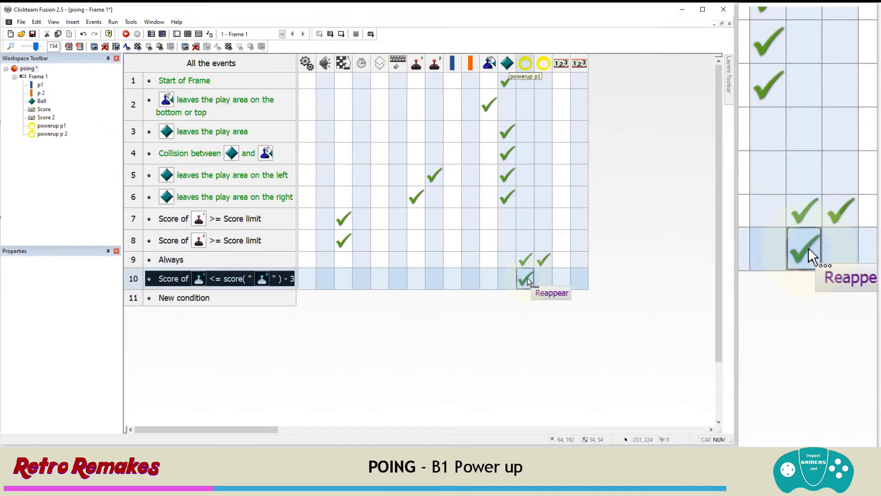
Duplicate the score-difference condition as event 11 with Players 1 and 2 swapped, and copy the Reappear action to powerup p 2 there
left_click_drag(222, 281, 200, 297)
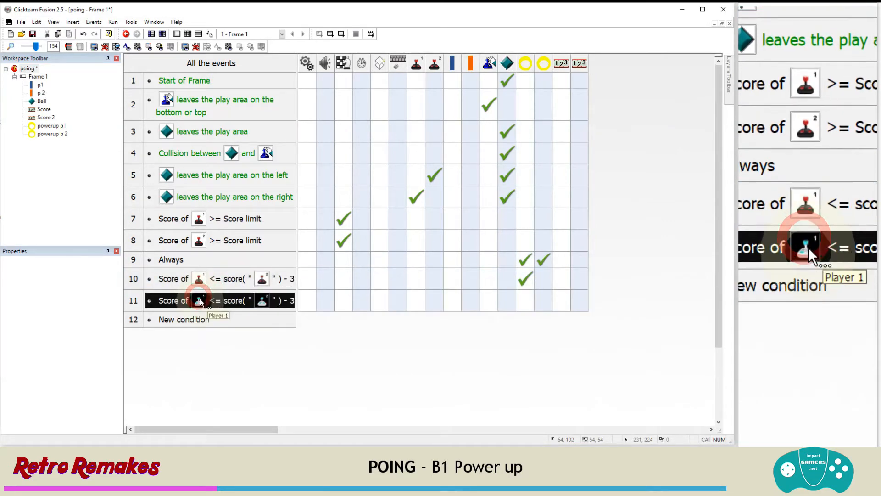
double_click(199, 300)
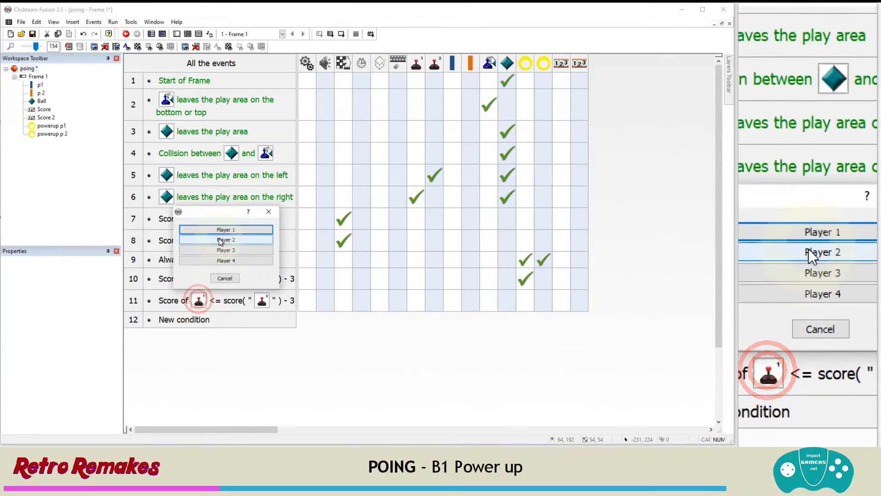
left_click(220, 240)
double_click(261, 302)
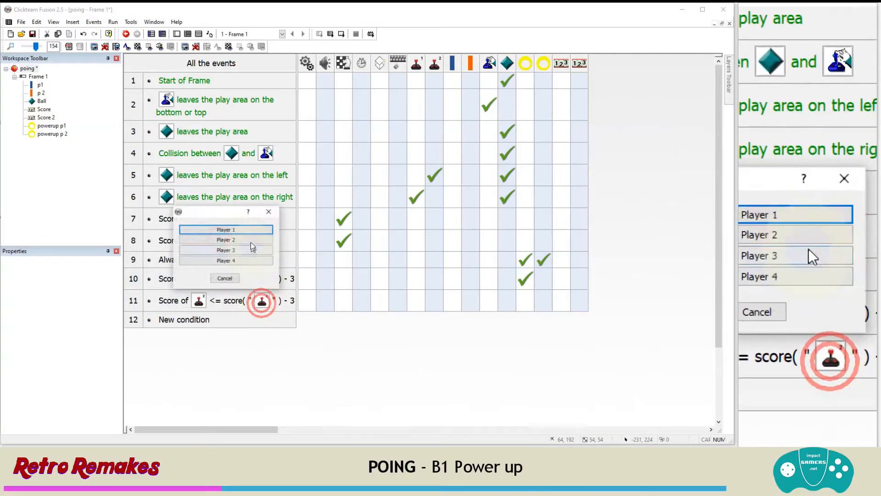
left_click(246, 231)
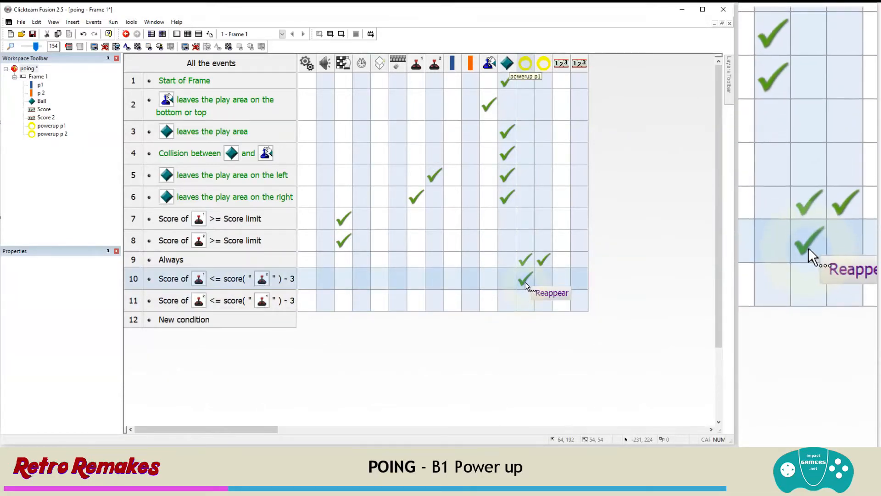
left_click_drag(522, 279, 543, 303)
key("Delete")
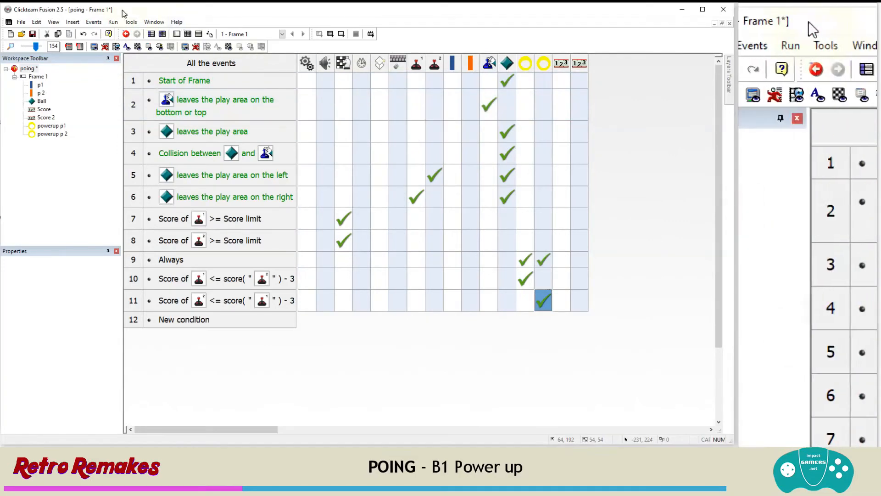
Run the frame and set the Score 2 object's score to 3 in the debugger
left_click(113, 21)
left_click(130, 44)
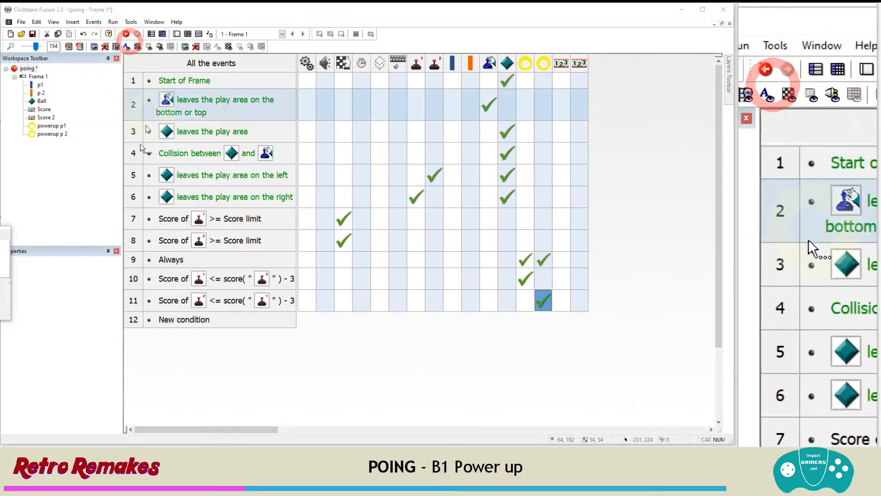
left_click_drag(21, 226, 289, 176)
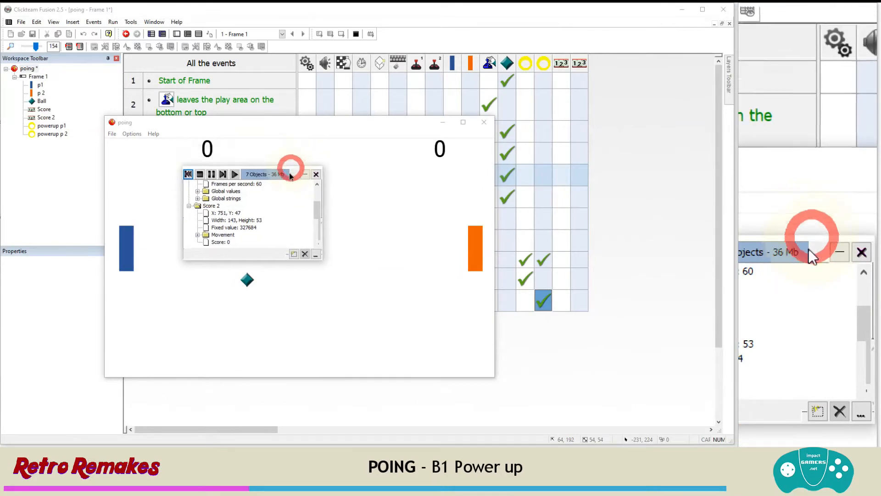
double_click(219, 243)
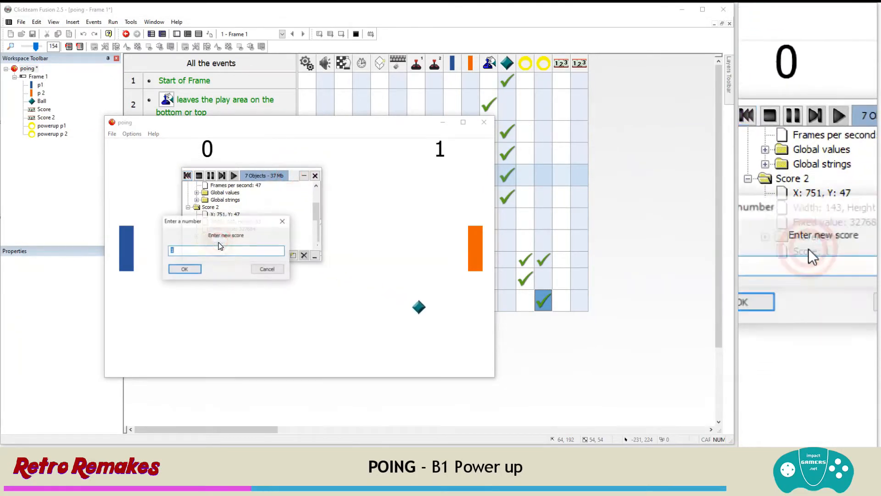
type("3")
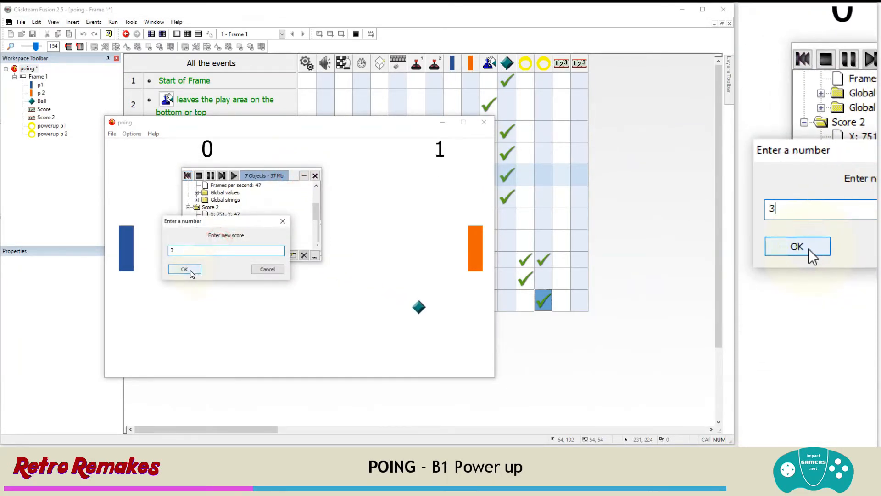
left_click(191, 271)
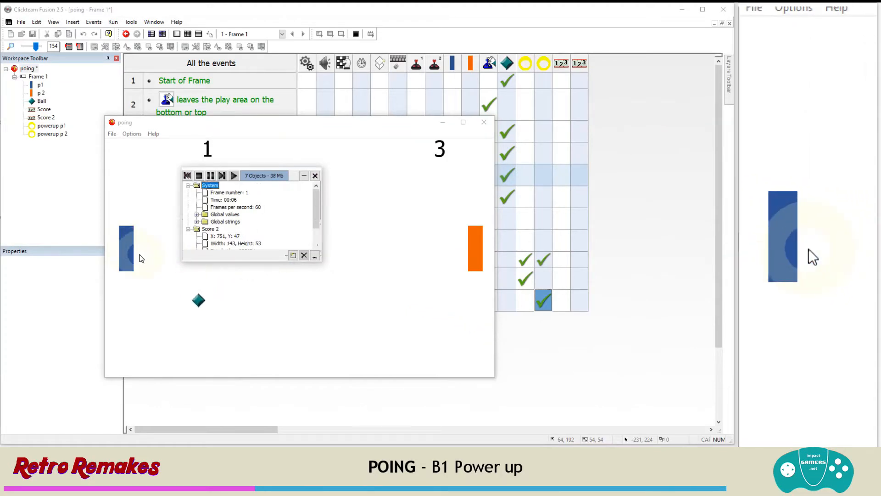
Move the blue paddle down and up in the running game to test Player 1's power-up ring
left_click(138, 275)
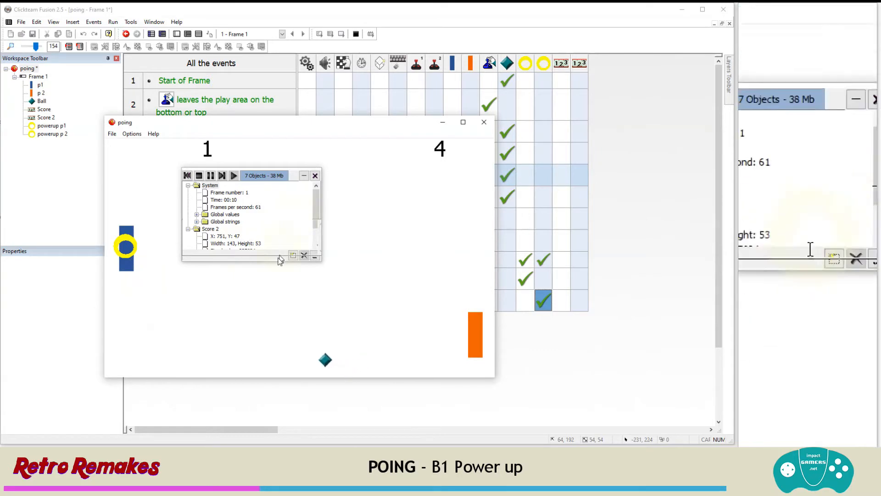
key("Down")
key("Up")
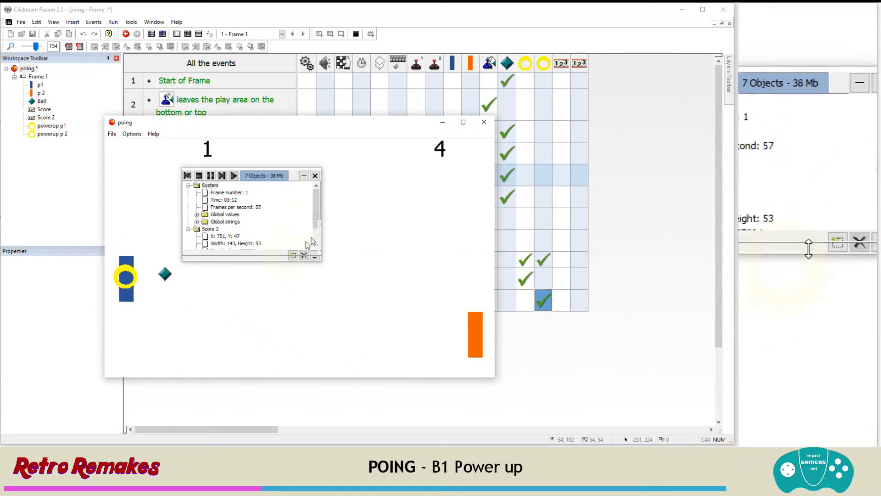
Move the debugger higher in the game window and add the Score object to it
left_click_drag(266, 176, 269, 137)
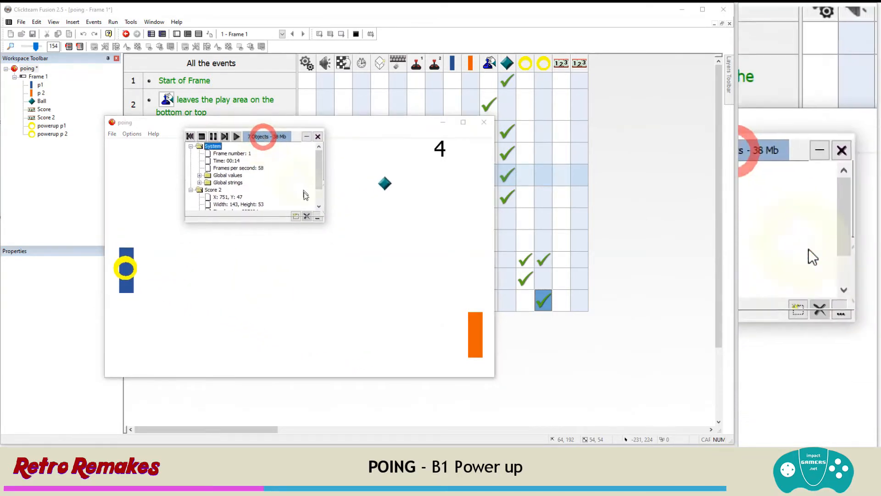
left_click(295, 216)
left_click_drag(276, 179, 461, 180)
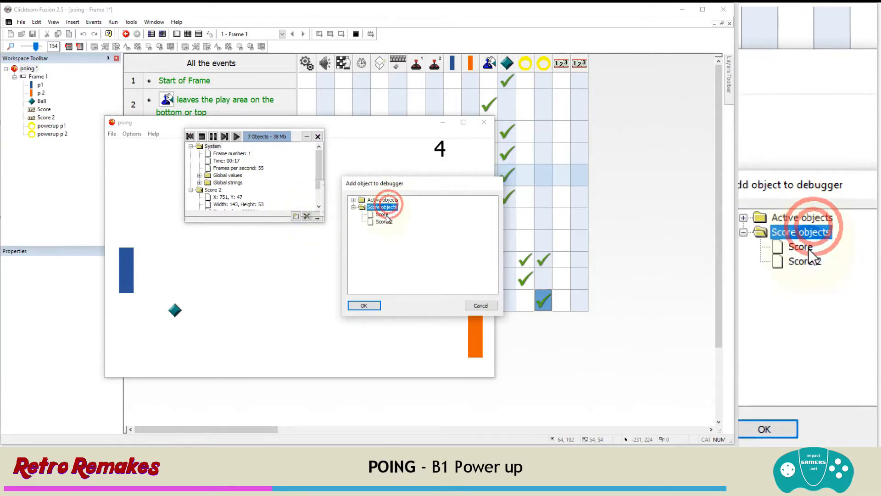
double_click(386, 215)
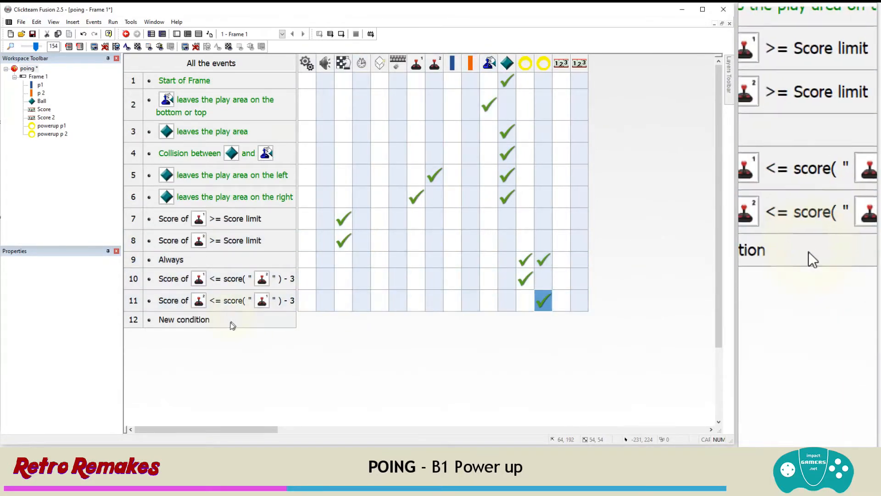
Add event 12 with a joystick state condition that tests Player 1 moving right
double_click(192, 320)
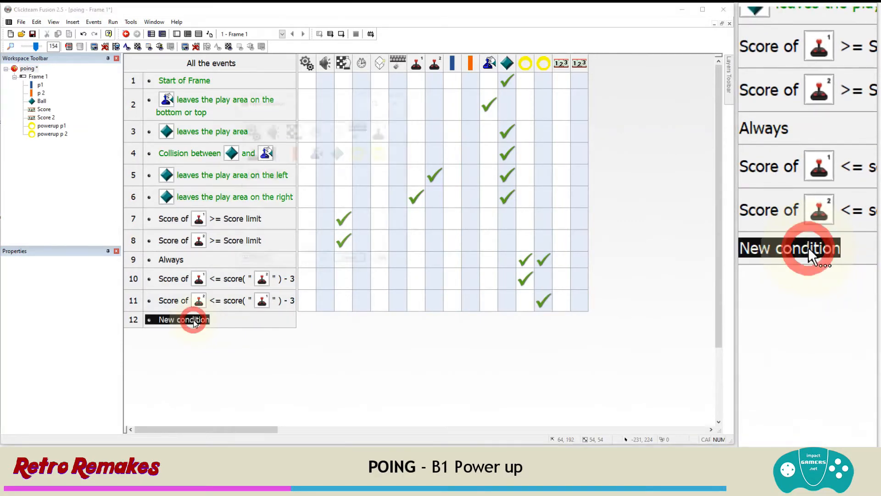
left_click(382, 133)
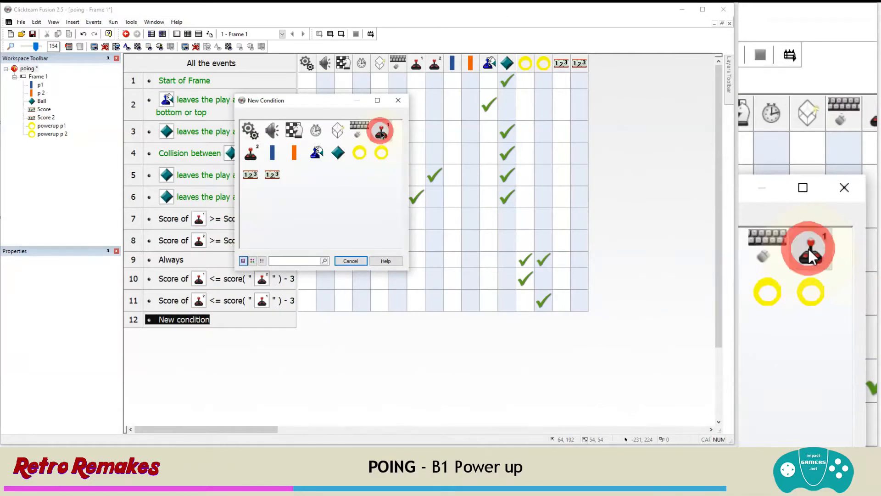
mouse_move(392, 136)
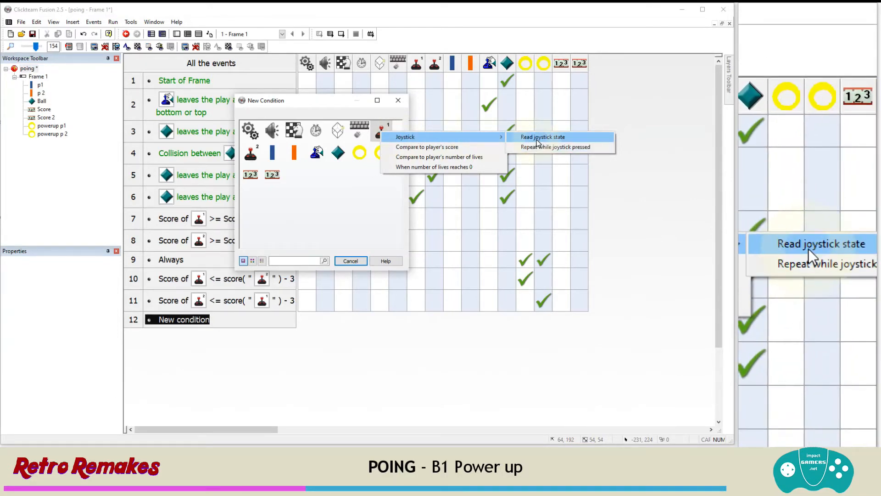
left_click(536, 136)
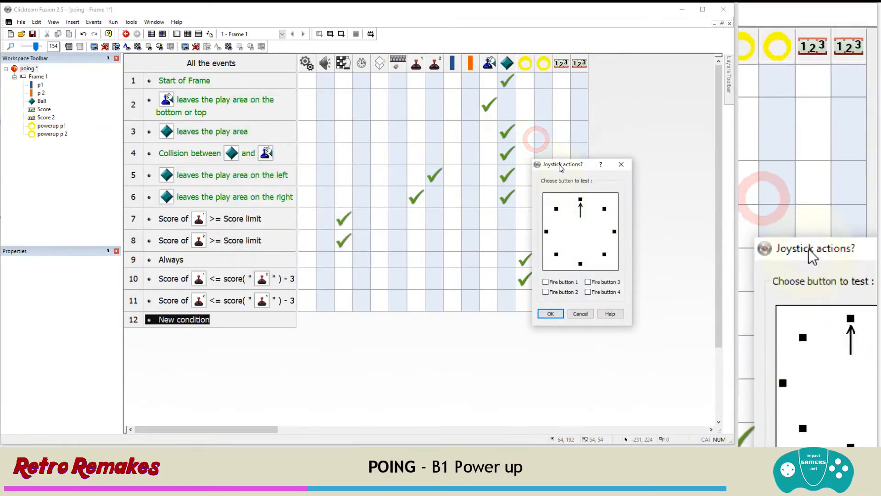
left_click_drag(556, 166, 258, 140)
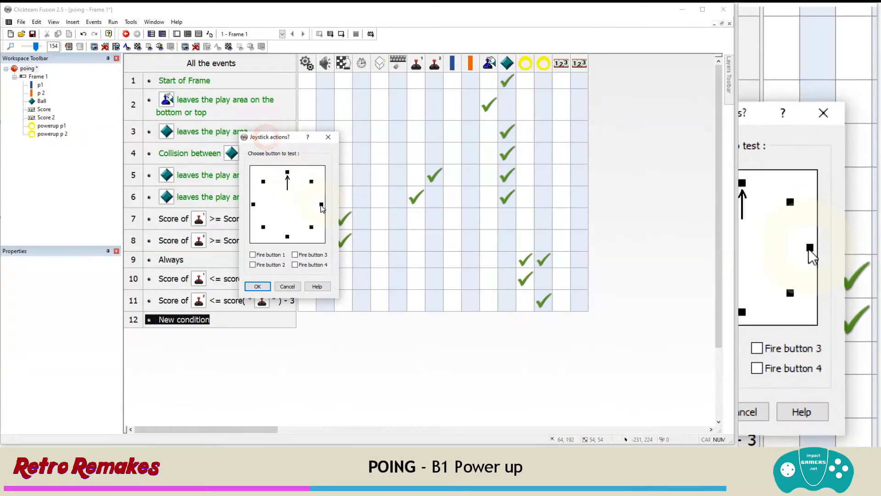
left_click(257, 286)
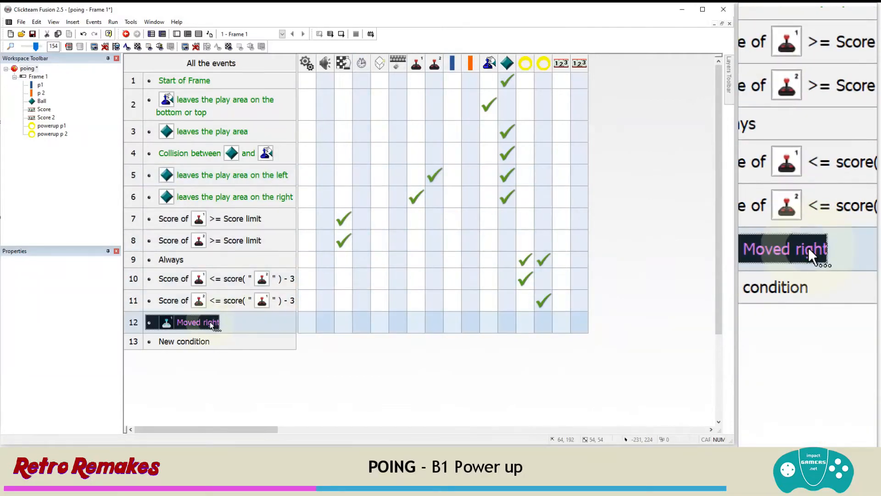
Insert a second condition in event 12 requiring powerup p1 to be visible
right_click(187, 323)
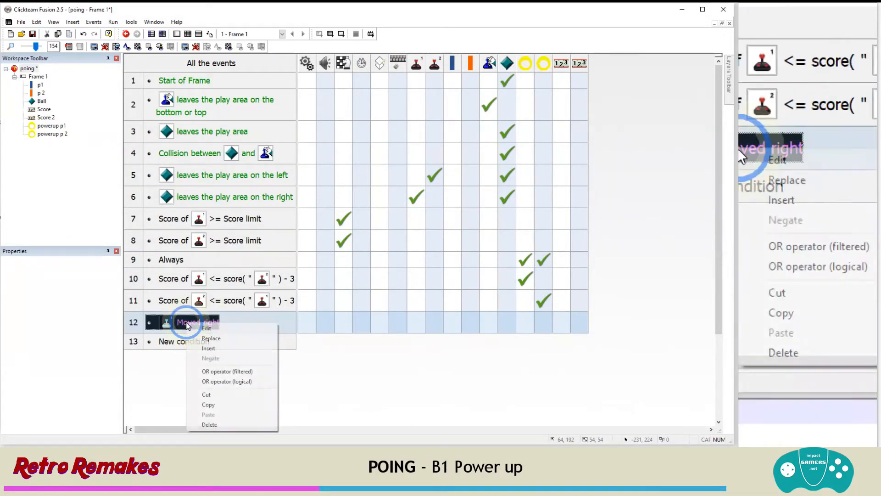
left_click(207, 349)
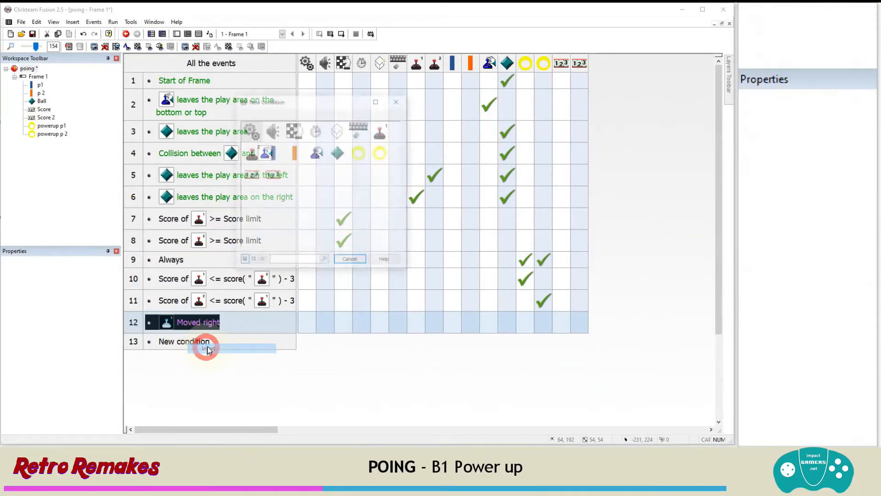
left_click(360, 154)
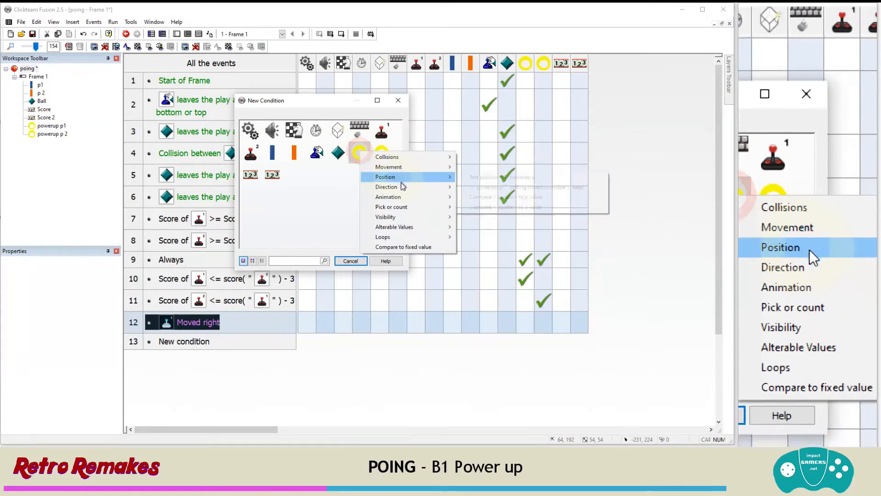
mouse_move(398, 218)
left_click(476, 218)
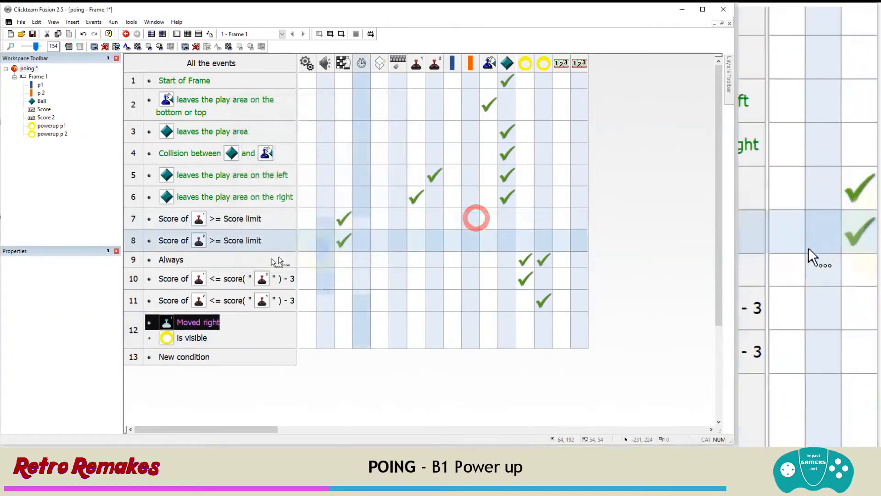
Add an action to event 12 that creates a Ball at (46,0) relative to the p1 paddle
scroll(246, 261, "down", 1)
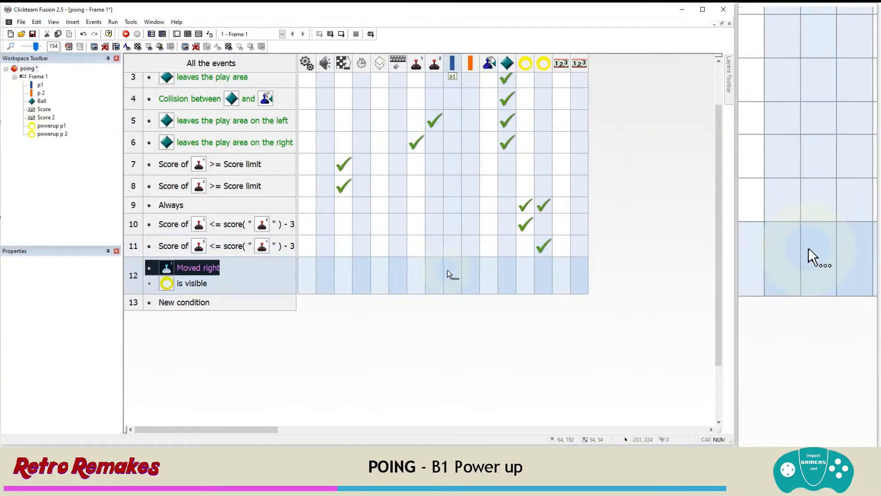
right_click(447, 270)
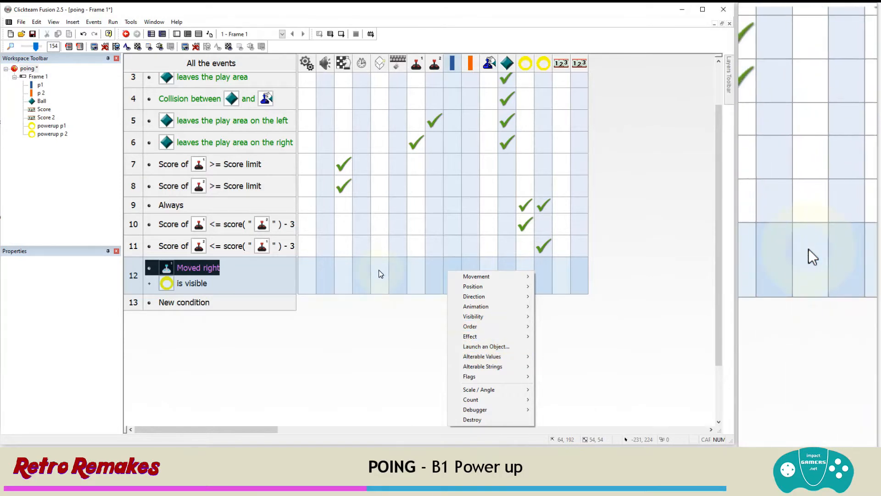
left_click(376, 268)
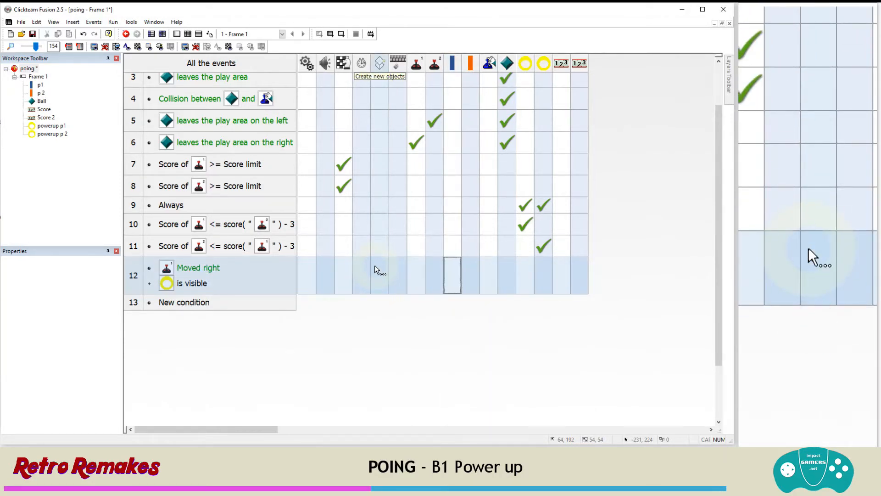
left_click(376, 268)
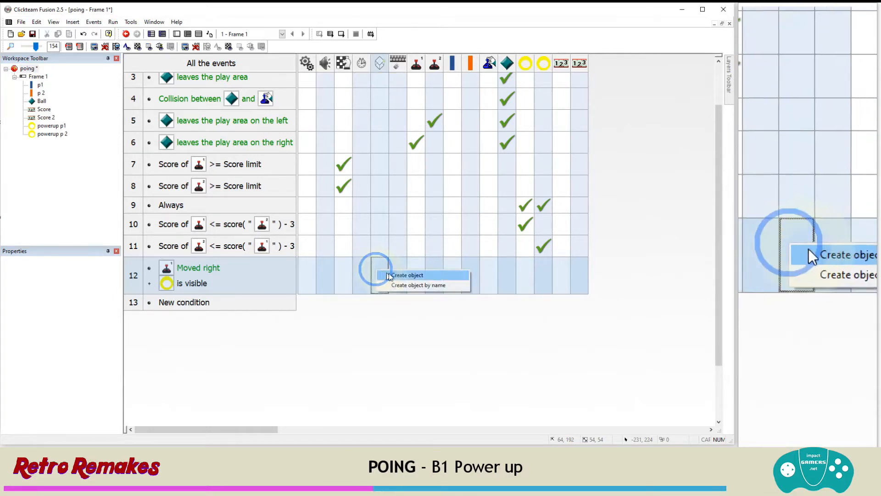
left_click(388, 274)
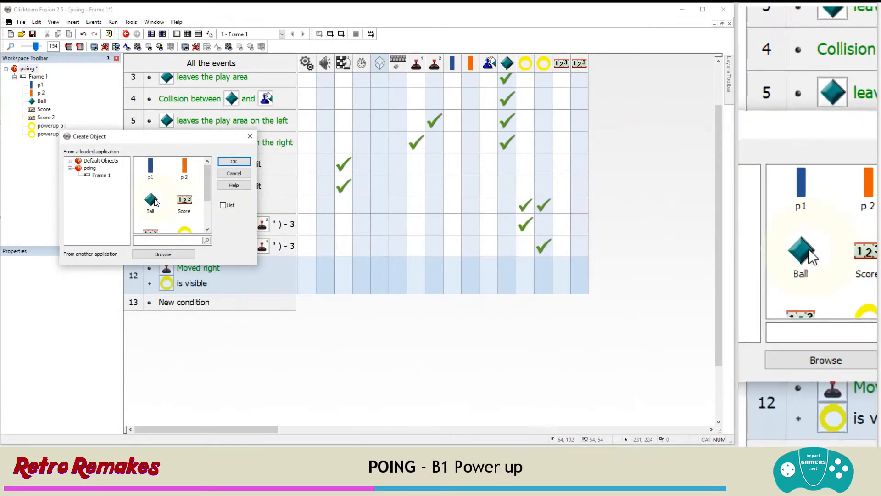
double_click(151, 199)
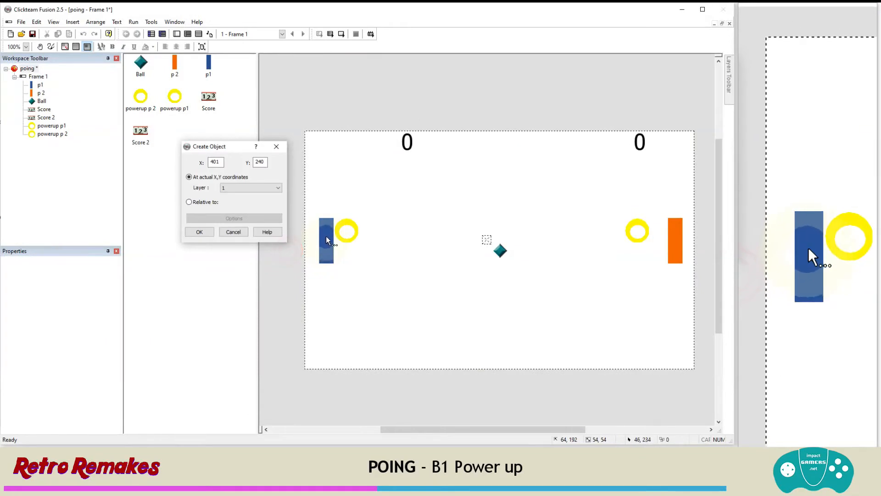
left_click(326, 239)
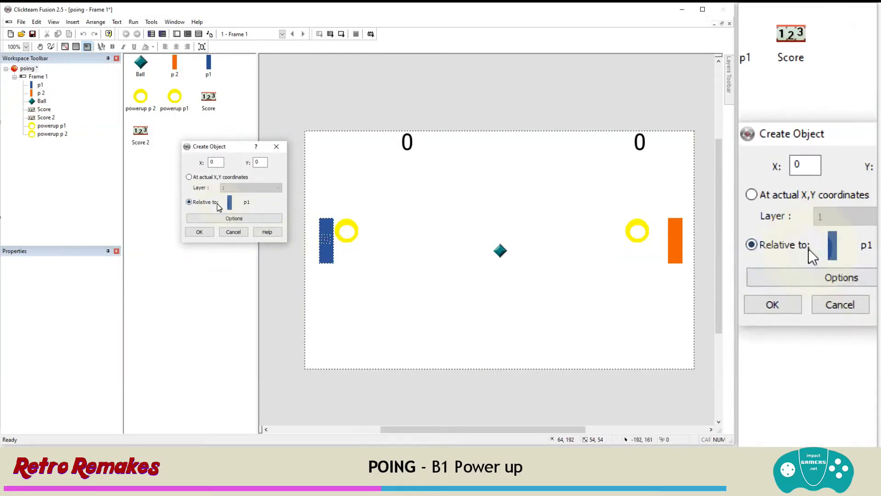
left_click(209, 202)
left_click(249, 125)
left_click(318, 262)
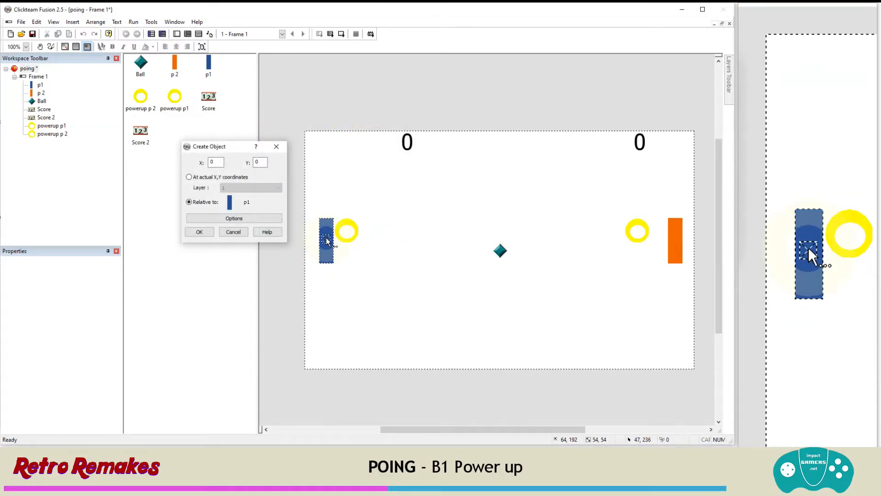
left_click(333, 237)
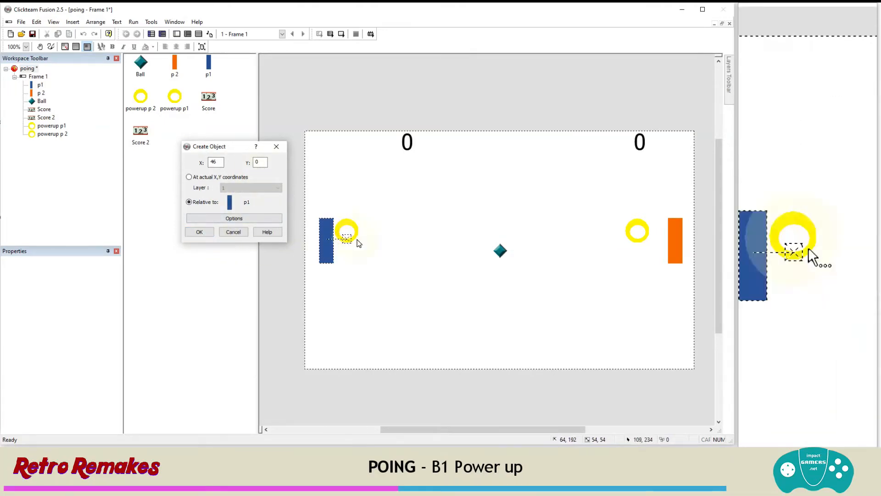
left_click(199, 232)
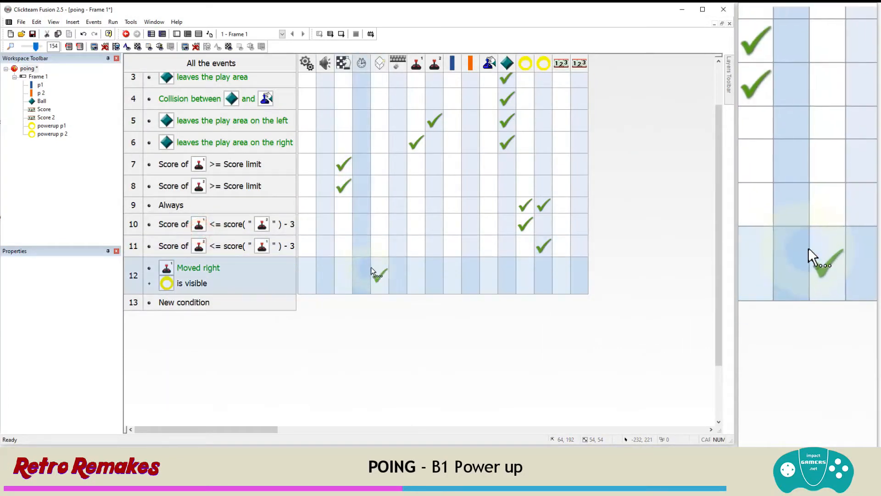
mouse_move(376, 270)
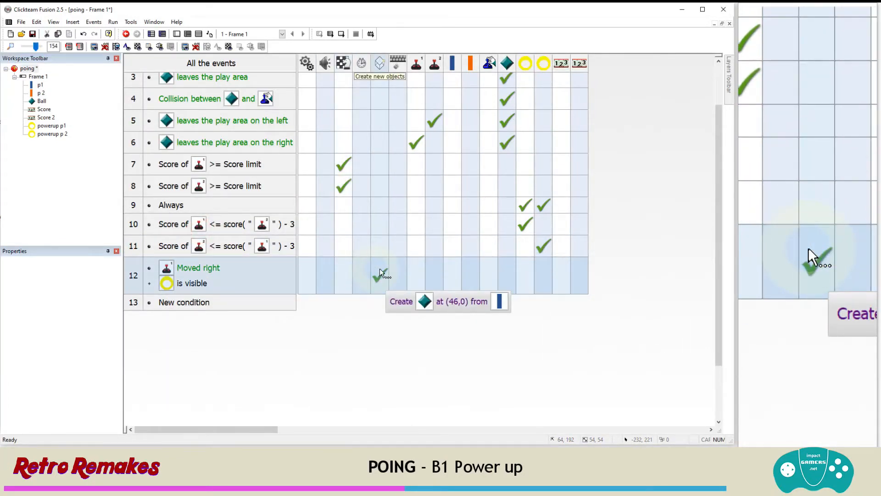
Set the Ball's direction in event 12 to seven adjacent rightward directions centred on direction 0
left_click(501, 276)
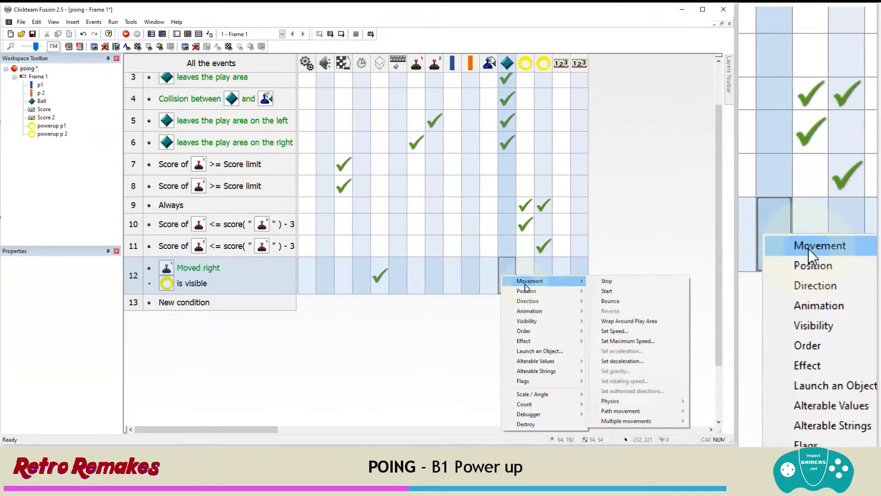
mouse_move(527, 300)
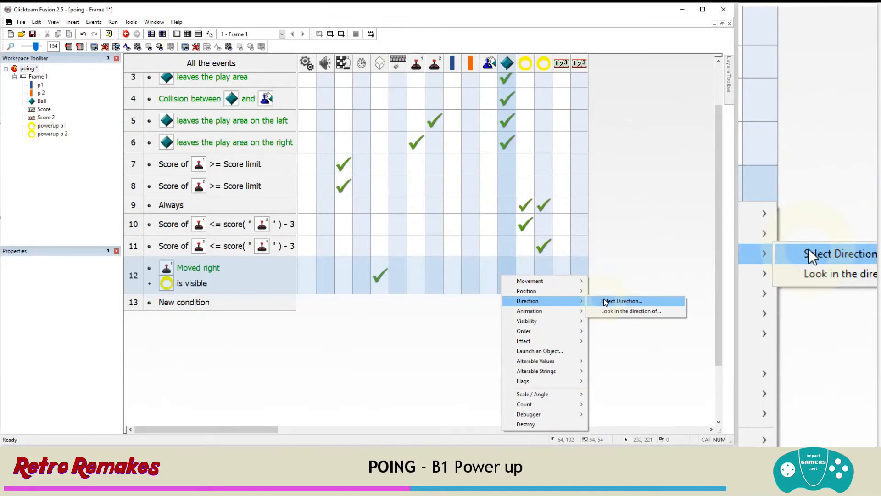
left_click(604, 301)
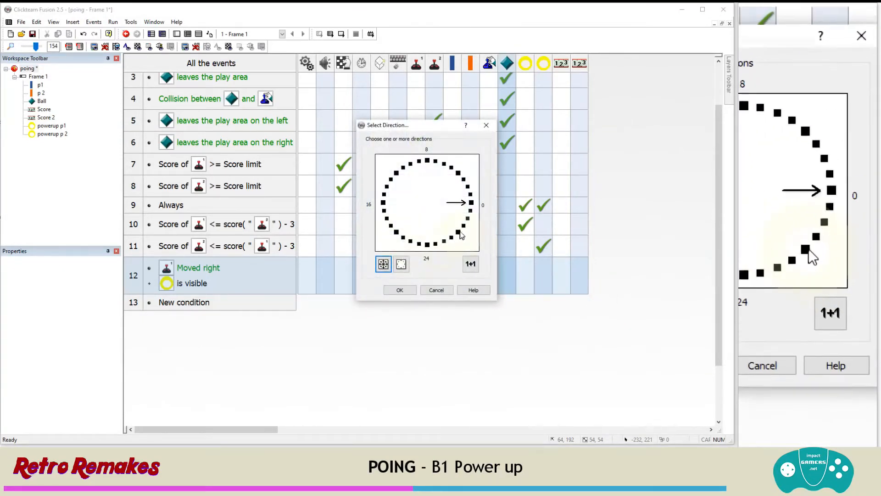
left_click(463, 225)
left_click(467, 216)
left_click(471, 209)
left_click(471, 192)
left_click(467, 187)
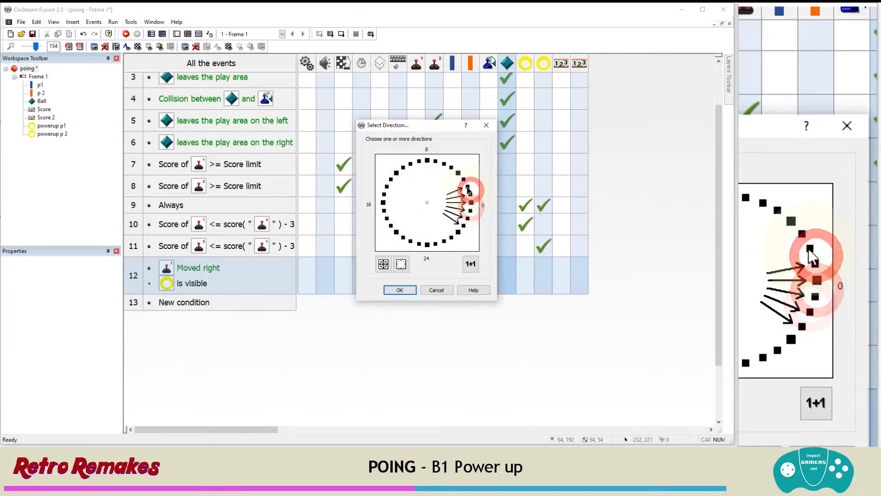
left_click(463, 180)
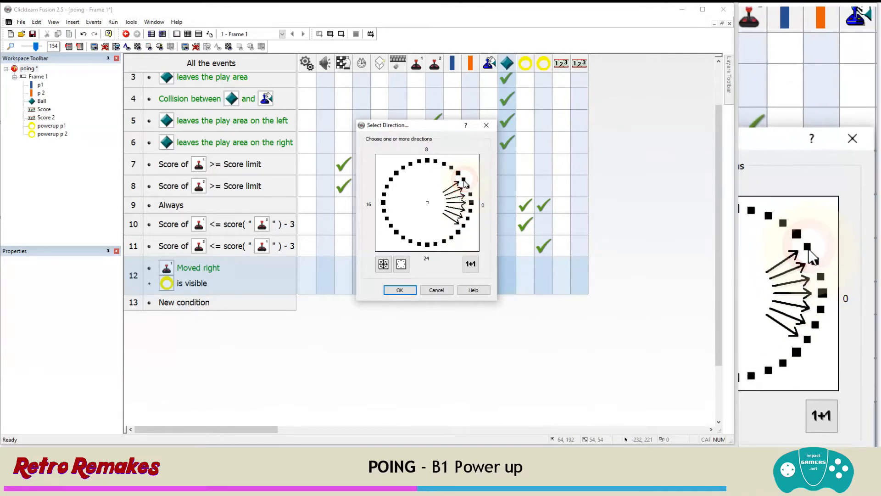
left_click(399, 290)
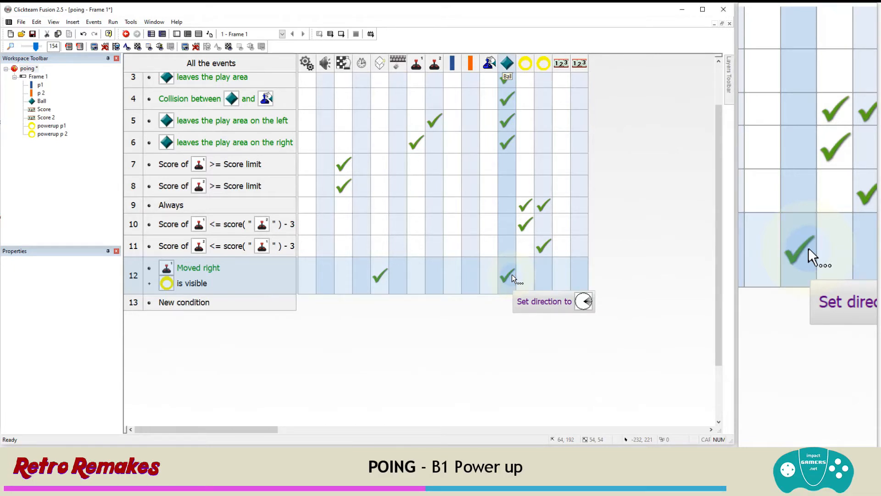
Add a Ball movement action to event 12 that sets its speed to 100
right_click(511, 274)
mouse_move(537, 281)
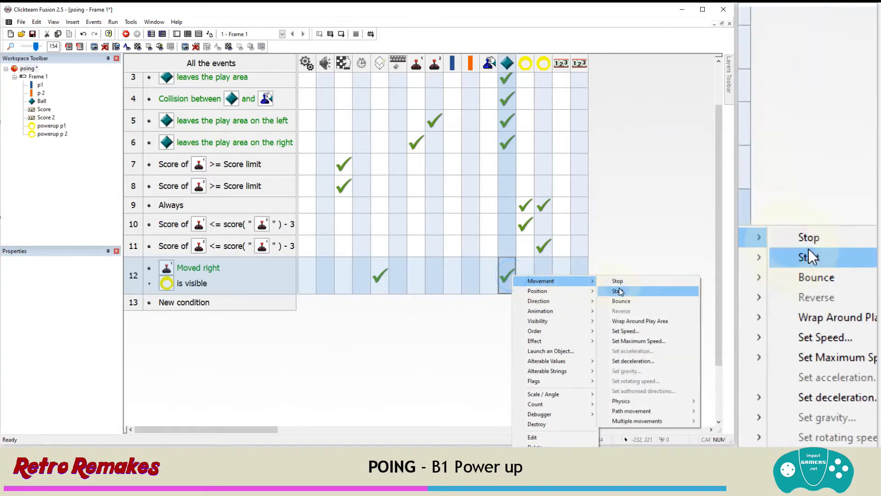
left_click(625, 331)
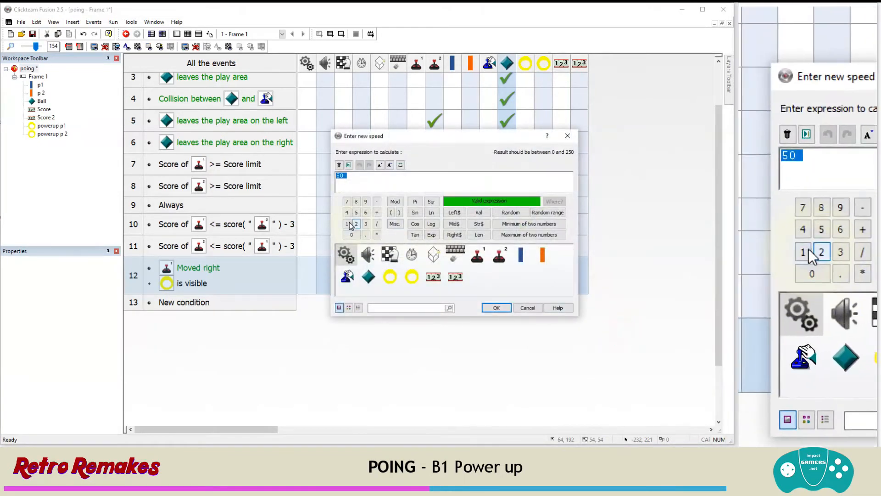
left_click(347, 223)
left_click(352, 234)
left_click(351, 235)
left_click(491, 309)
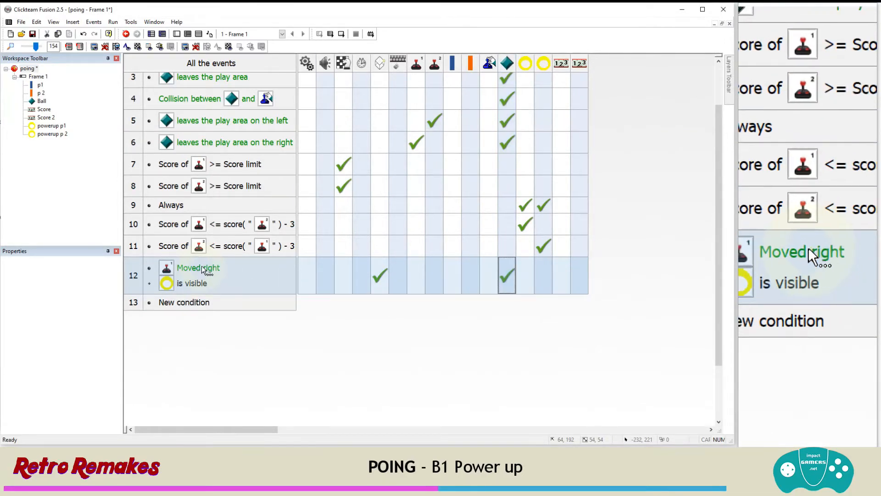
Copy both event 12 conditions into a new event 13 and switch its Moved right condition to Player 2
left_click_drag(202, 266, 196, 303)
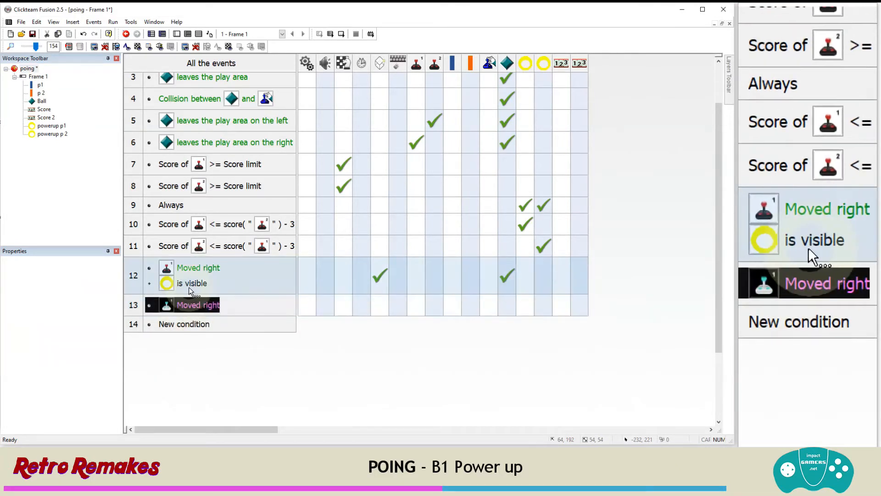
left_click_drag(191, 283, 194, 308)
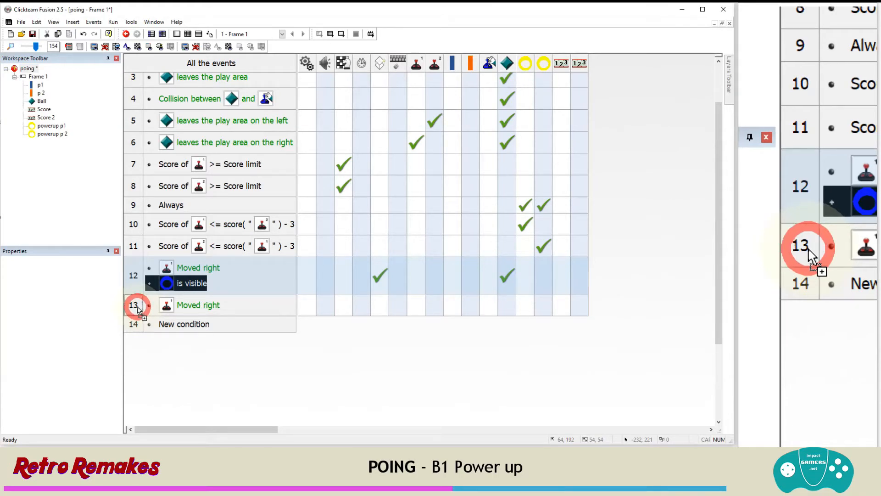
left_click_drag(138, 308, 138, 310)
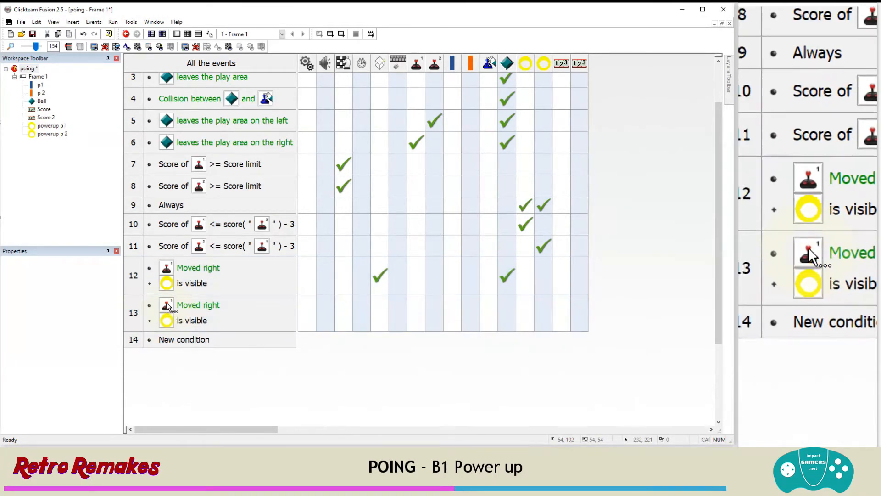
double_click(168, 306)
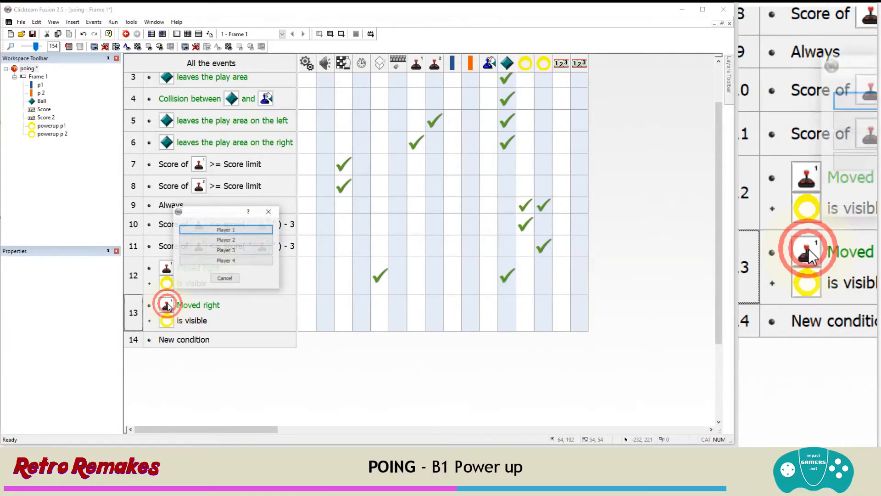
left_click(213, 241)
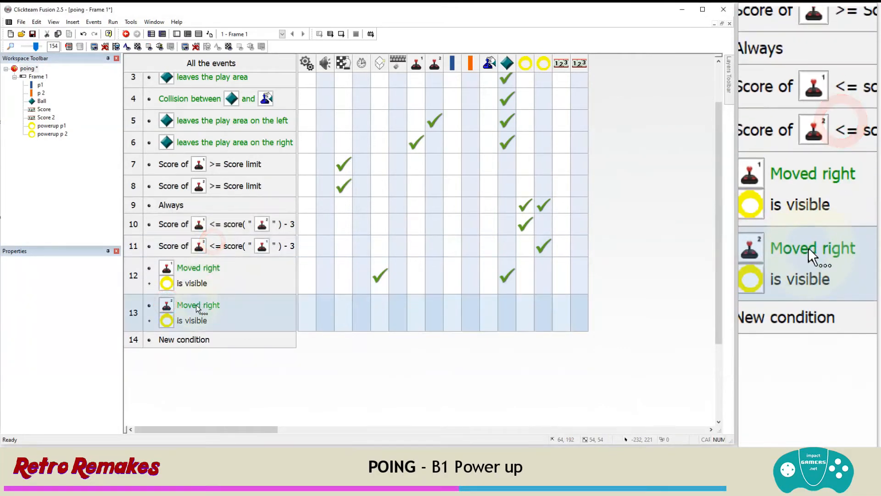
Change event 13's joystick condition to Moved left and use powerup p 2 in its visibility condition
double_click(196, 304)
left_click(253, 204)
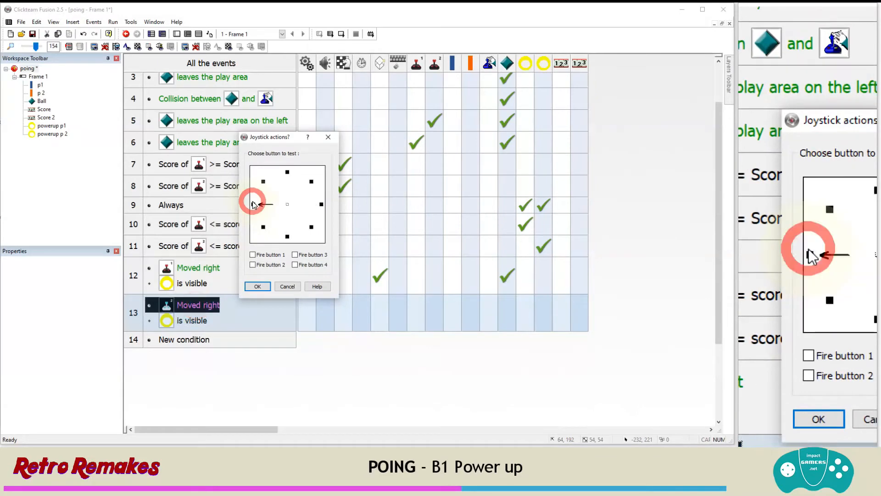
left_click(258, 286)
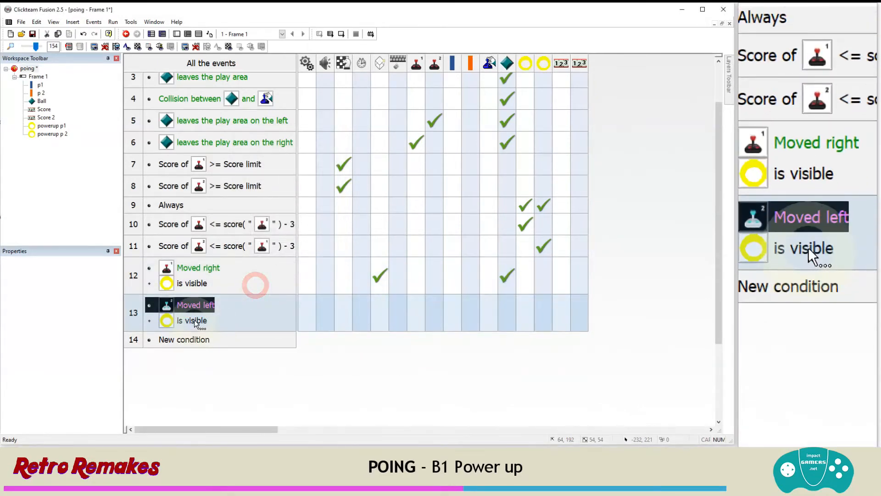
double_click(167, 321)
left_click(361, 125)
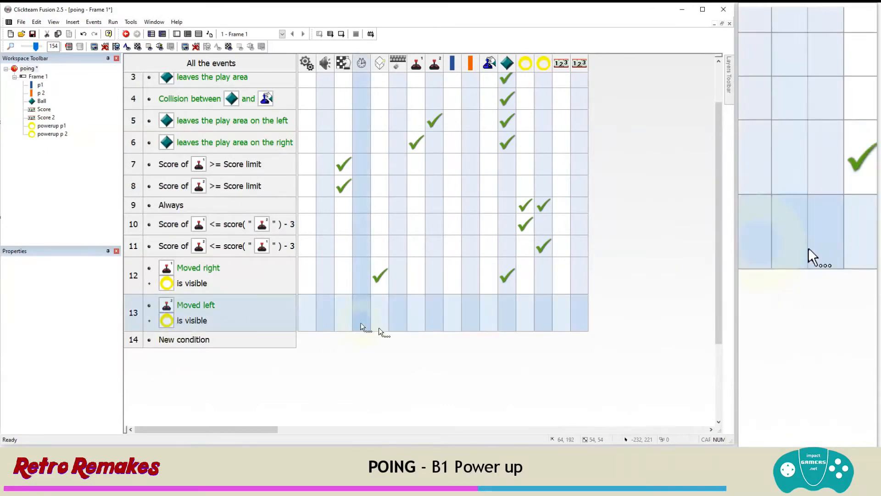
Add an action to event 13 that creates a Ball at (-46,0) relative to the p 2 paddle
left_click(376, 307)
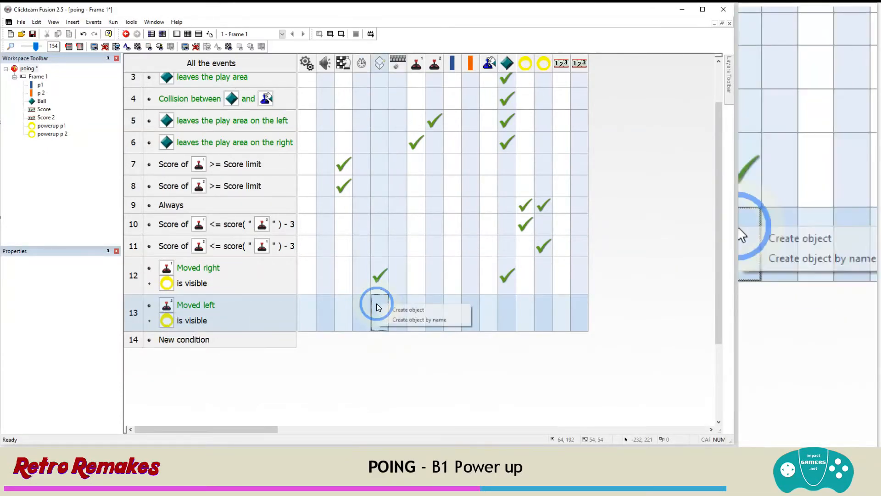
left_click(383, 306)
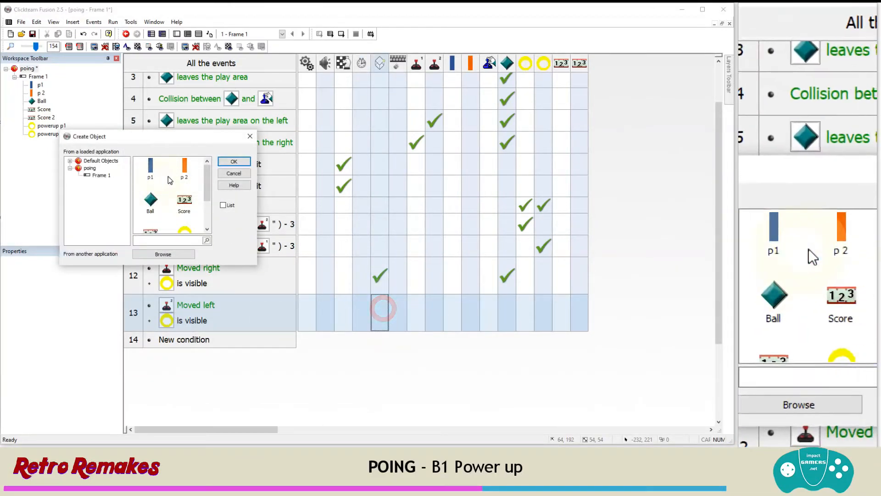
double_click(151, 200)
left_click(682, 239)
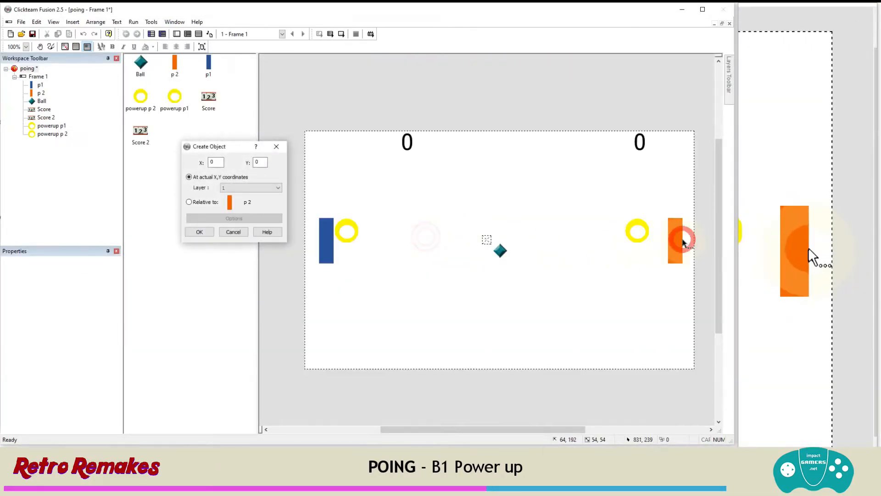
left_click(655, 242)
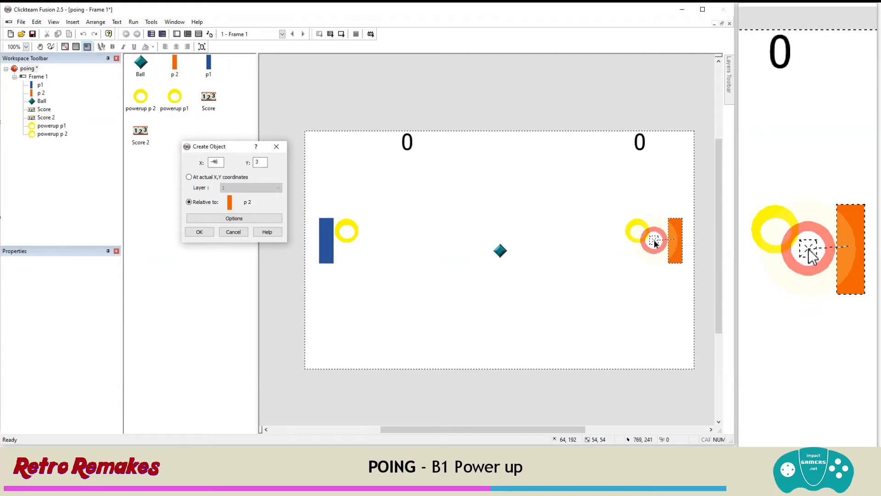
left_click(216, 161)
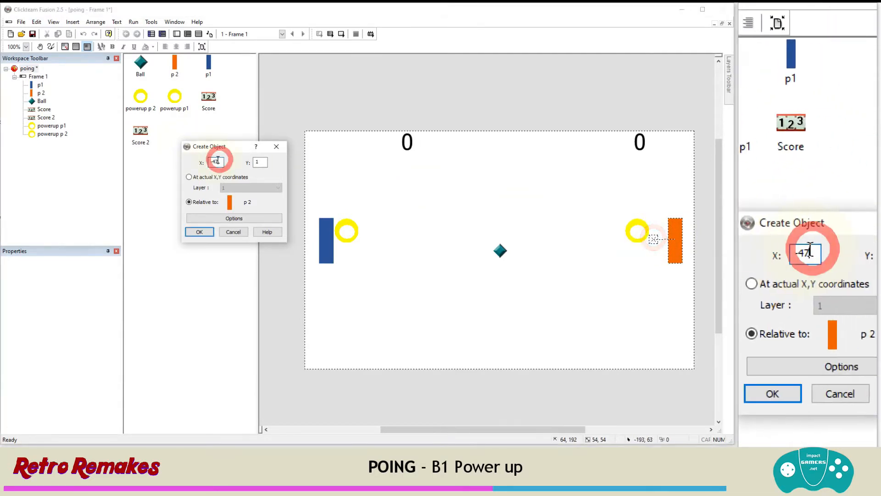
key("BackSpace")
type("6")
key("Tab")
type("0")
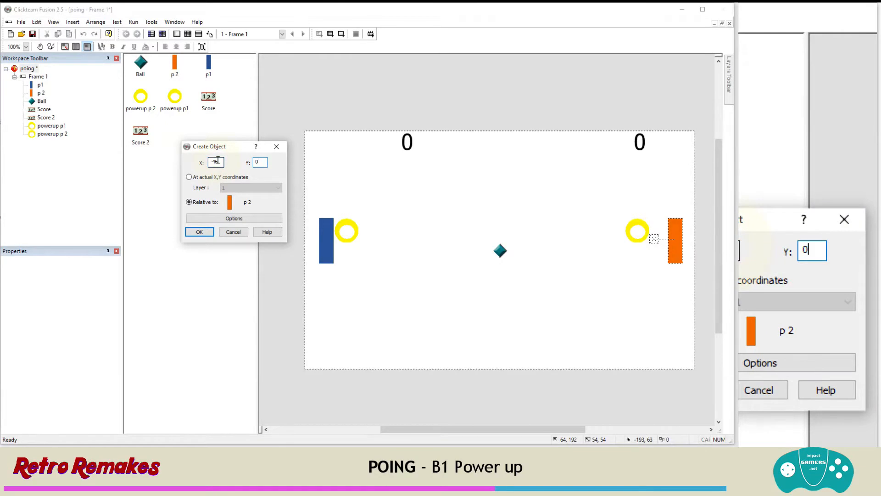
left_click(208, 233)
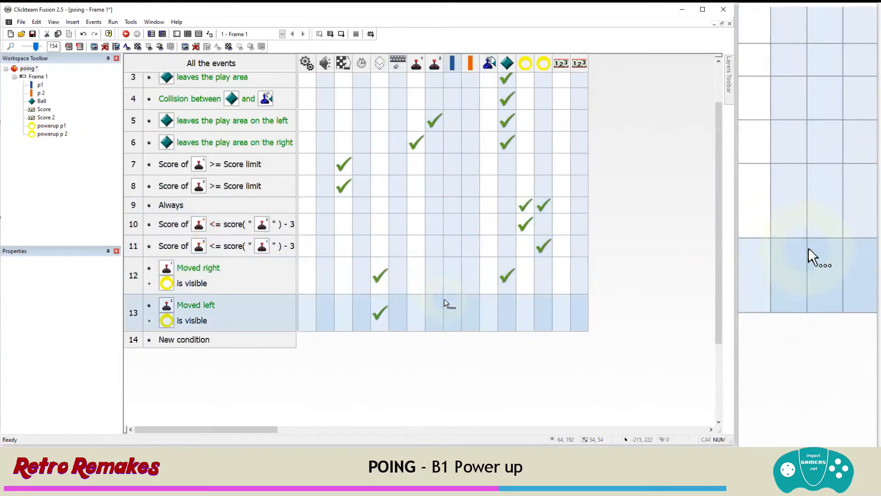
Set the Ball's direction in event 13 to seven adjacent leftward directions centred on direction 16
mouse_move(510, 282)
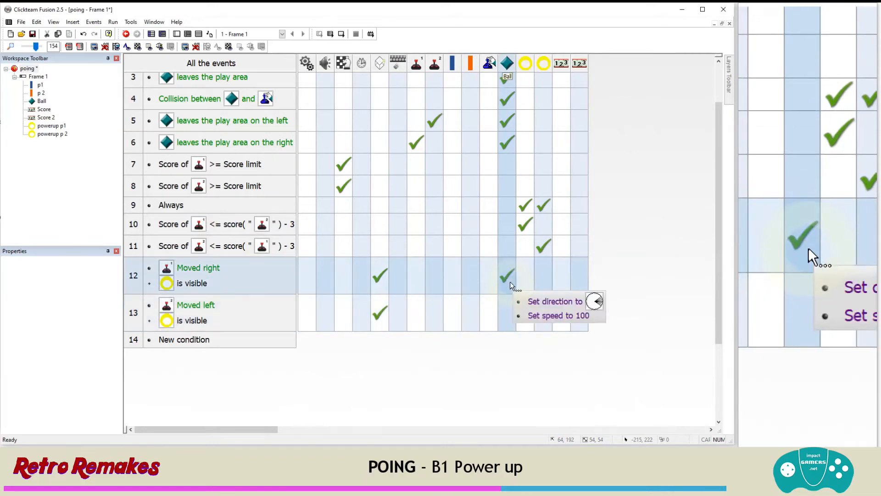
left_click(506, 306)
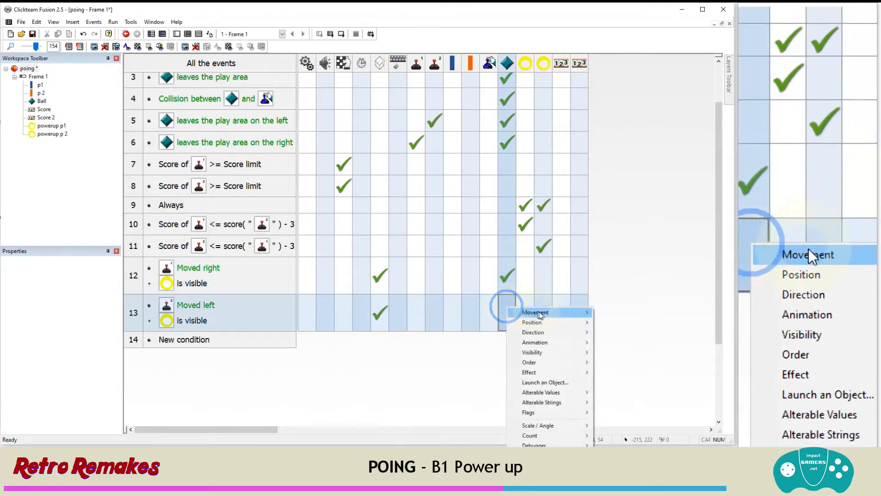
mouse_move(532, 331)
left_click(607, 332)
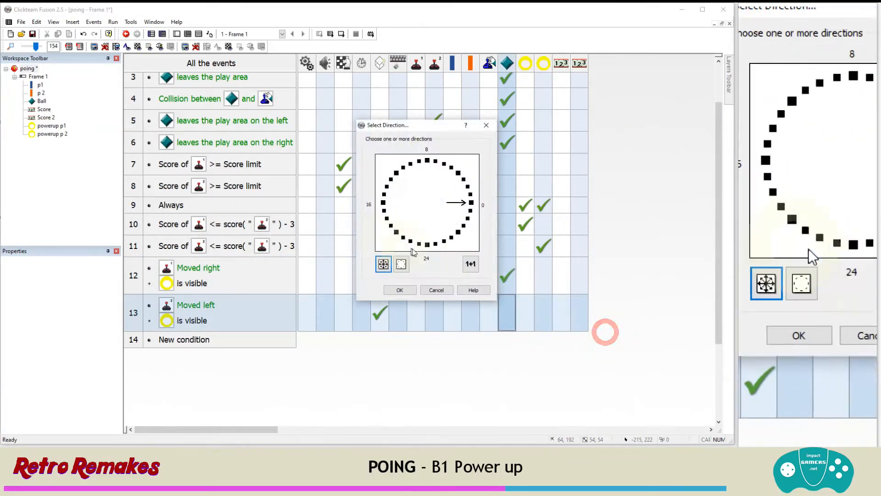
left_click(470, 202)
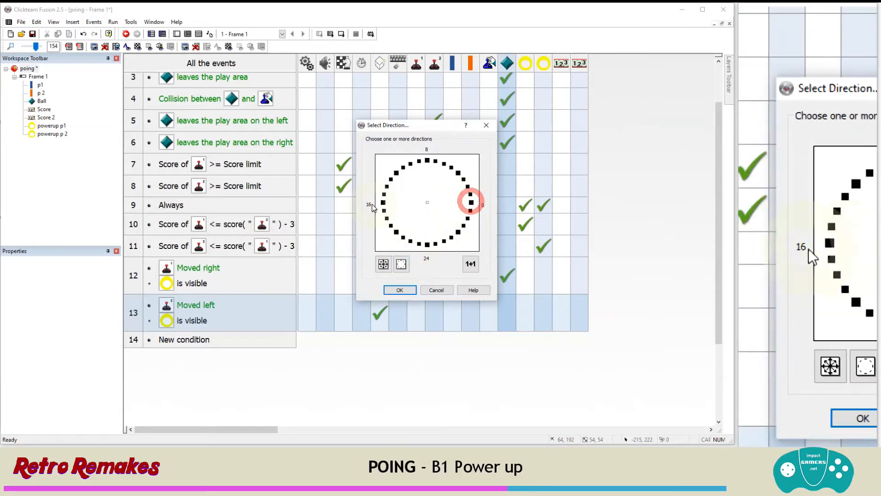
left_click(383, 202)
left_click(392, 178)
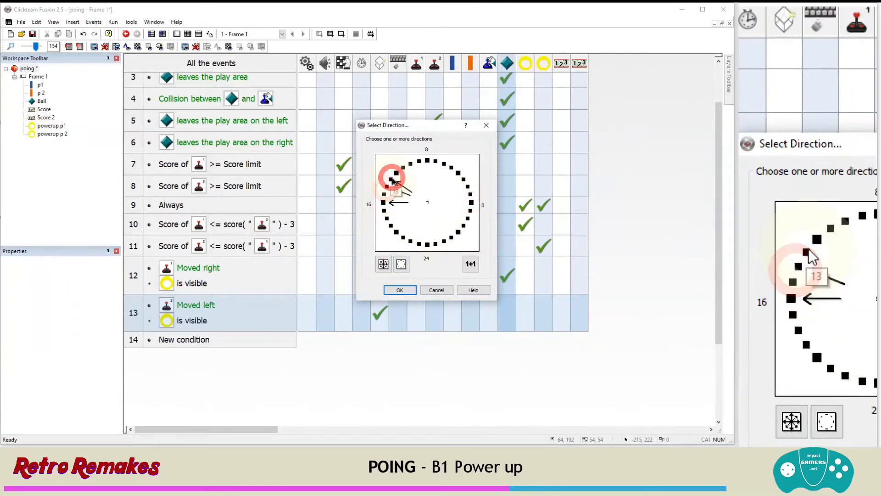
left_click(387, 187)
left_click(384, 194)
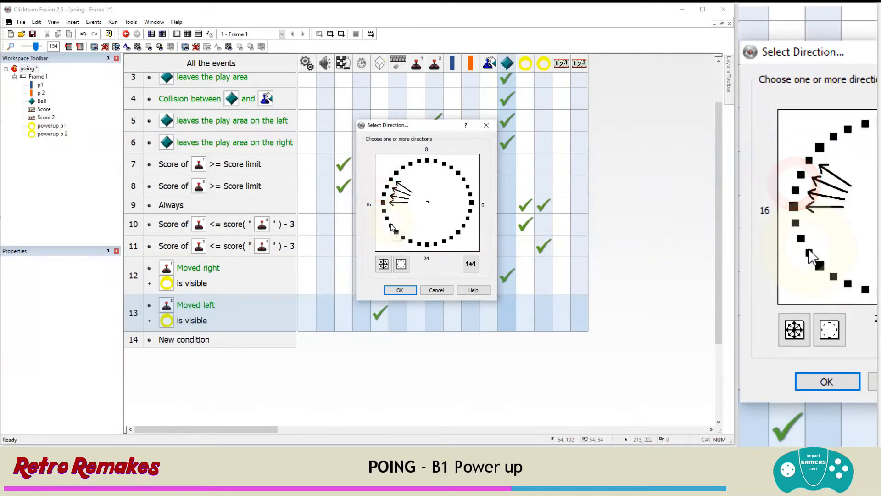
left_click(391, 225)
left_click(387, 218)
left_click(384, 210)
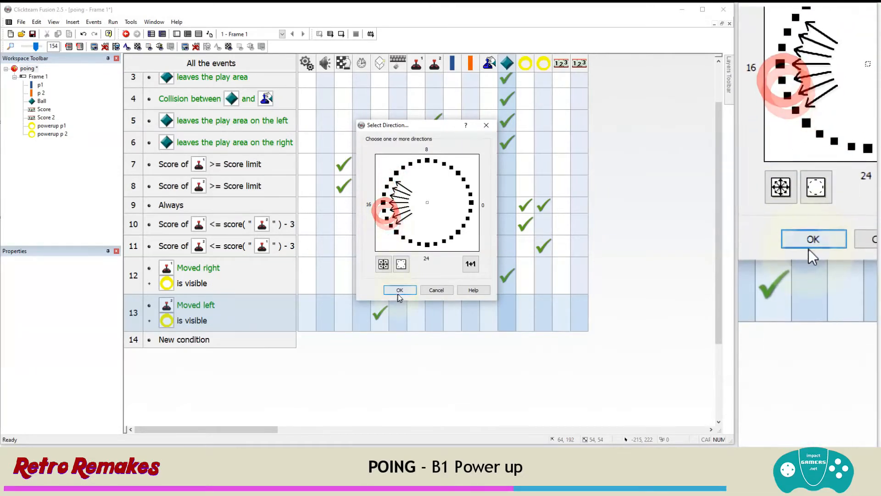
left_click(399, 290)
Add a Ball movement action to event 13 that sets its speed to 100
mouse_move(507, 280)
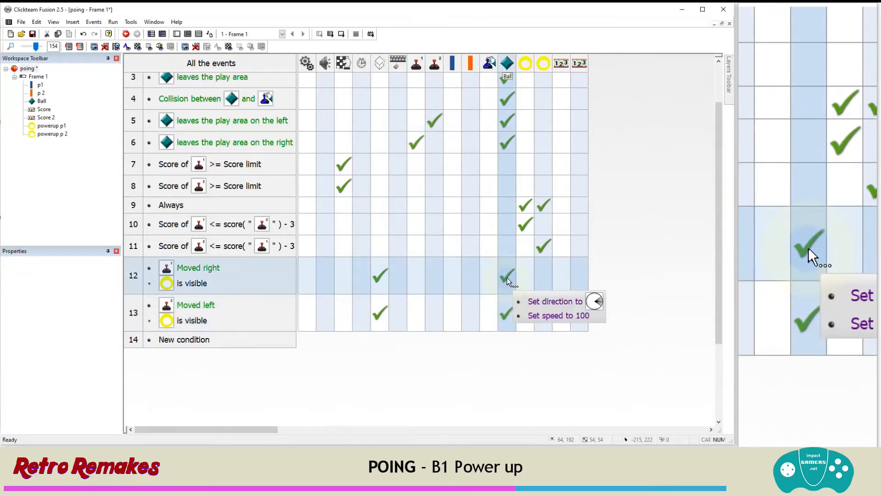
mouse_move(506, 304)
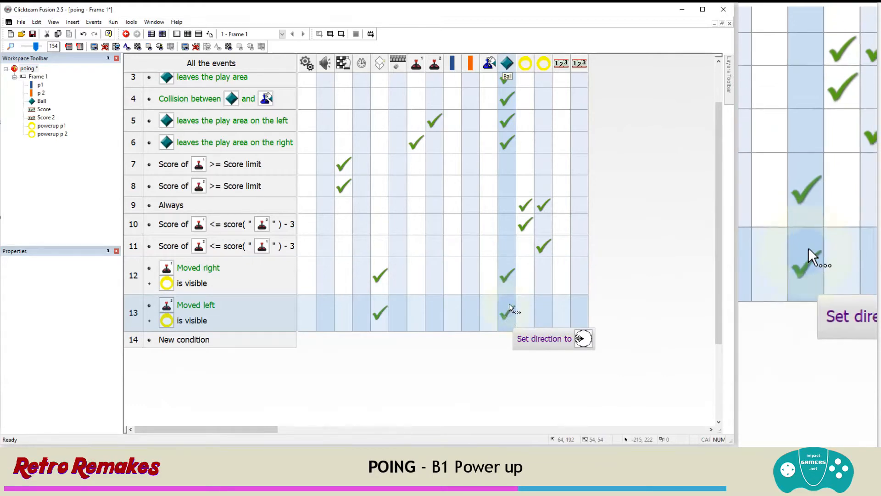
left_click(504, 314)
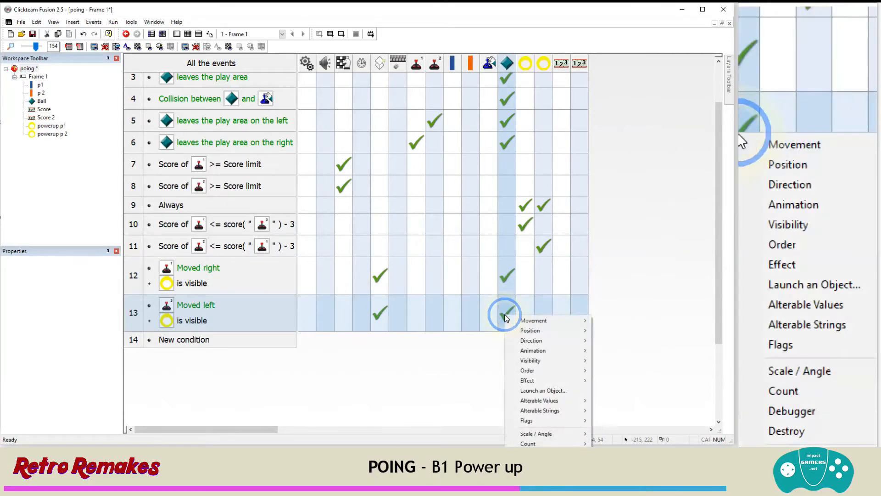
mouse_move(535, 320)
left_click(633, 372)
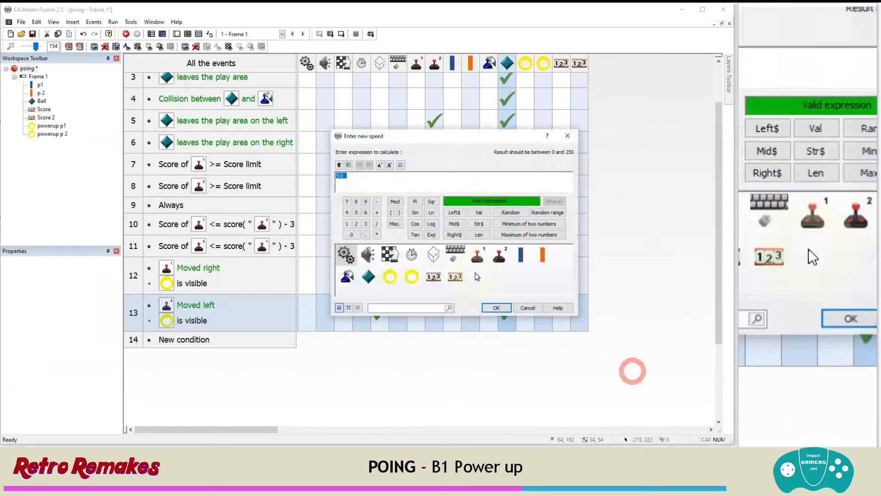
type("100")
key("Return")
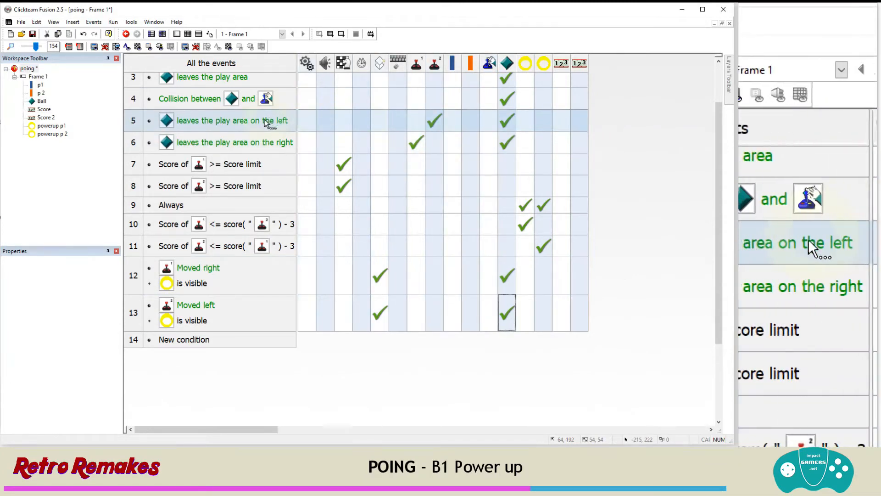
Set the poing application's global value Score limit to 100
left_click(28, 68)
left_click(27, 69)
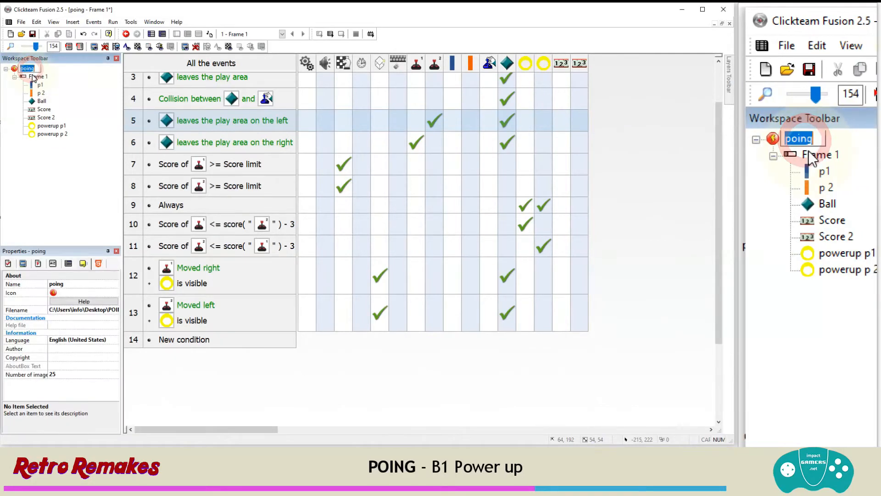
left_click(68, 263)
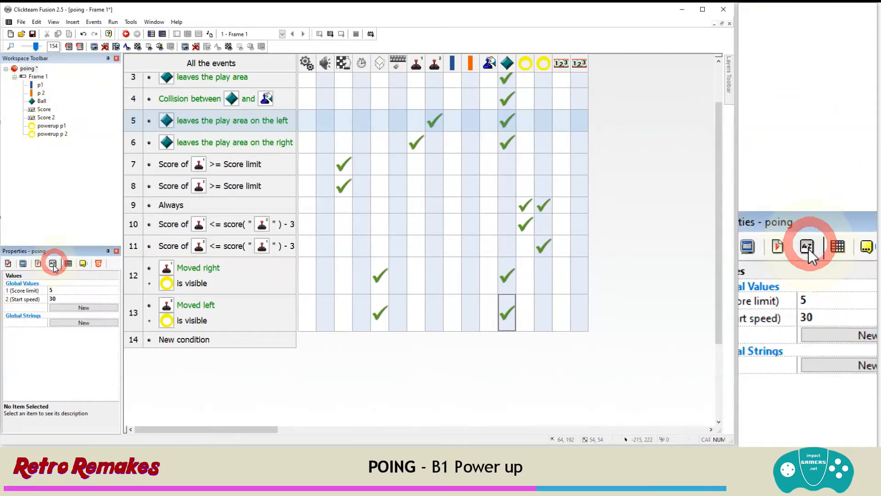
left_click(56, 290)
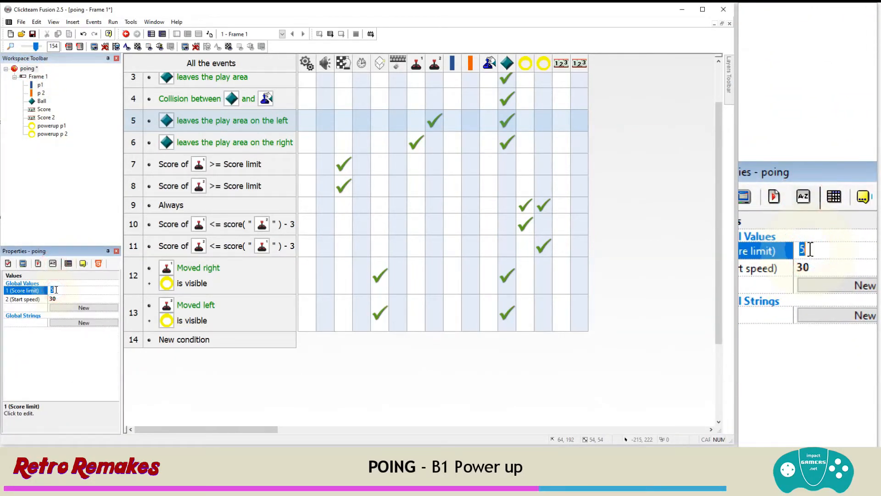
type("100")
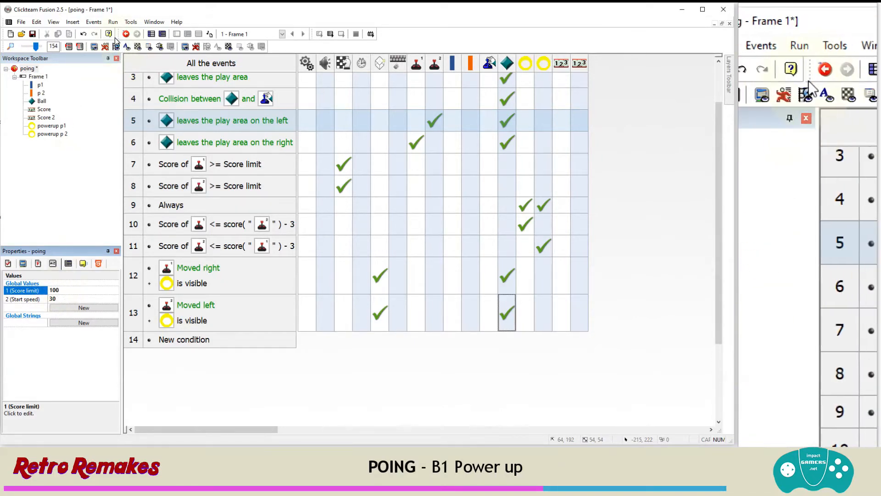
Run the game, set the Score 2 object's score to 10 in the debugger and close the debugger
left_click(113, 22)
left_click(130, 40)
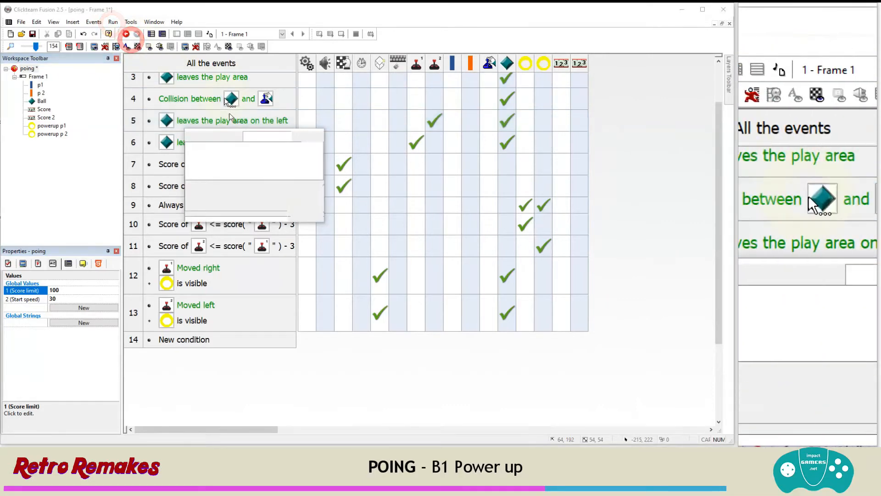
double_click(230, 205)
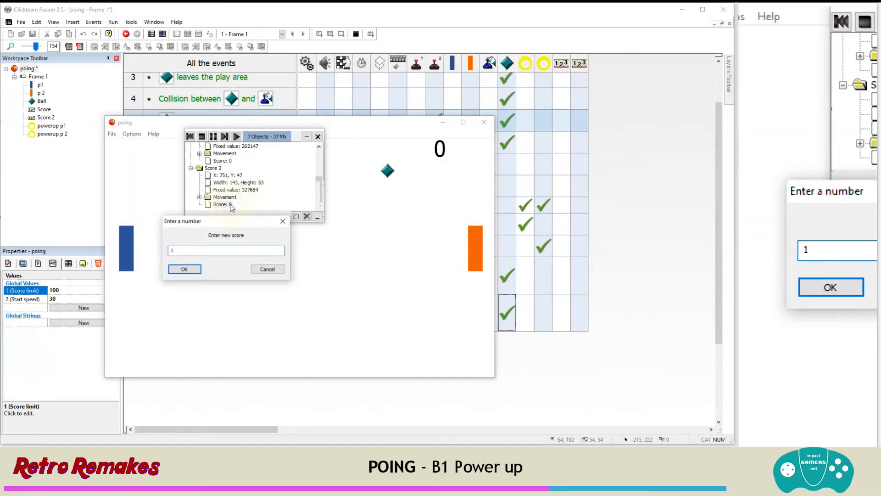
type("10")
key("Return")
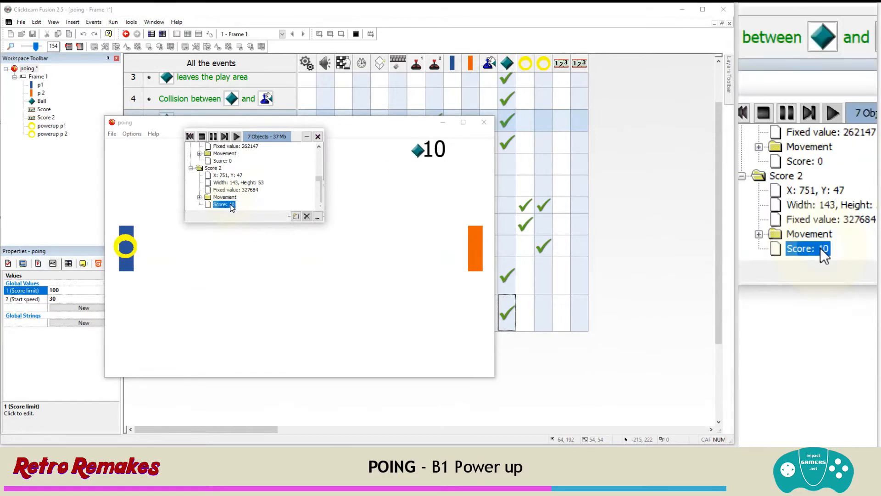
left_click(319, 136)
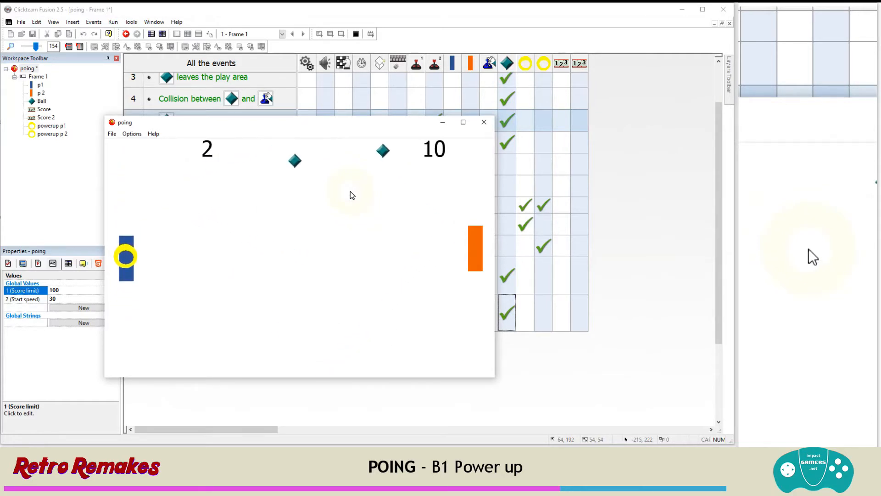
Playtest the power-up by moving the blue paddle up and down among the extra balls, and close the game
key("Down")
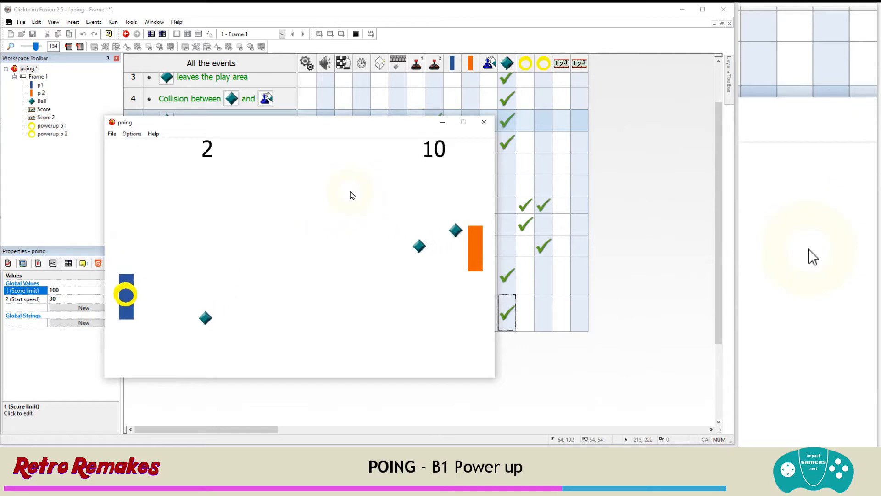
key("Down")
key("Up")
key("Down")
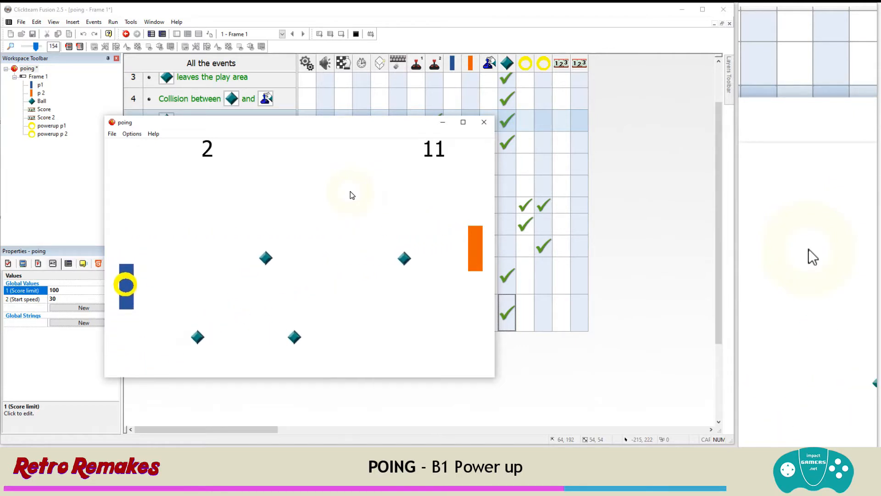
key("Up")
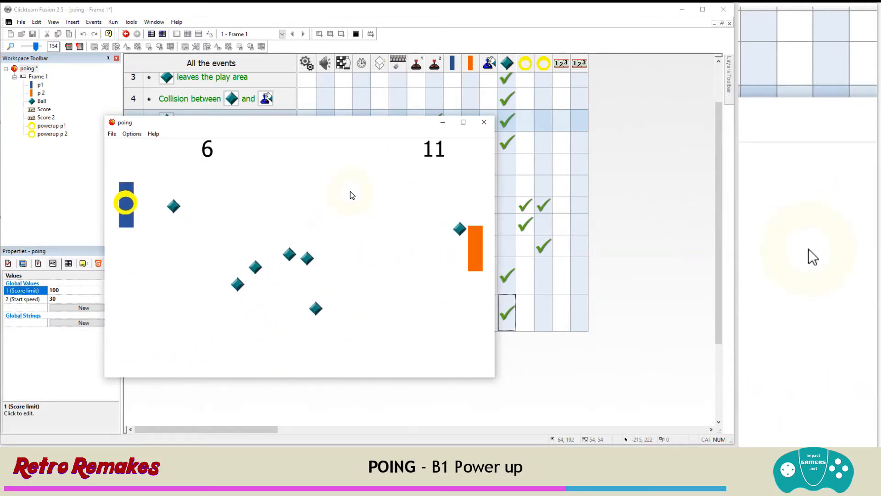
key("Down")
key("Down")
key("Up")
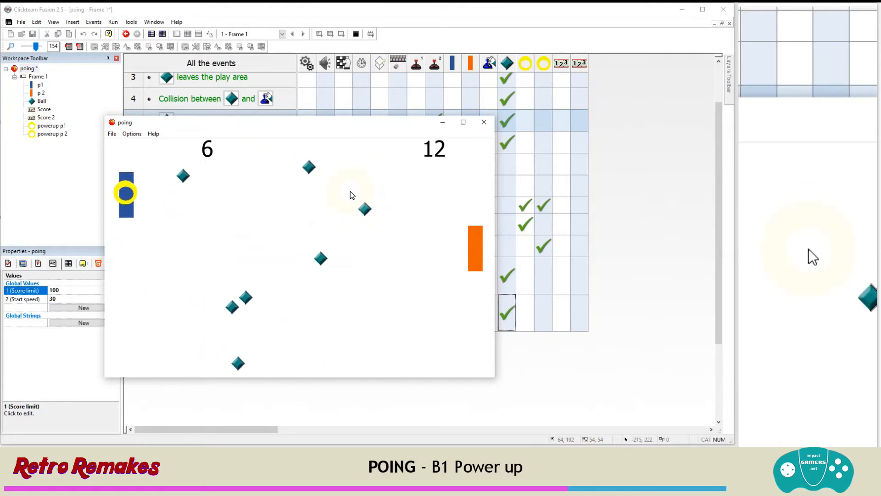
key("Down")
key("Up")
key("Down")
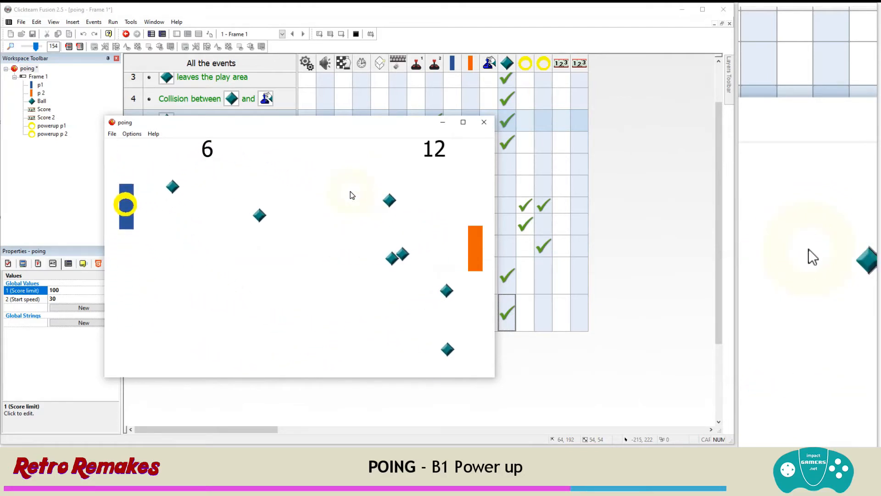
key("Up")
key("Down")
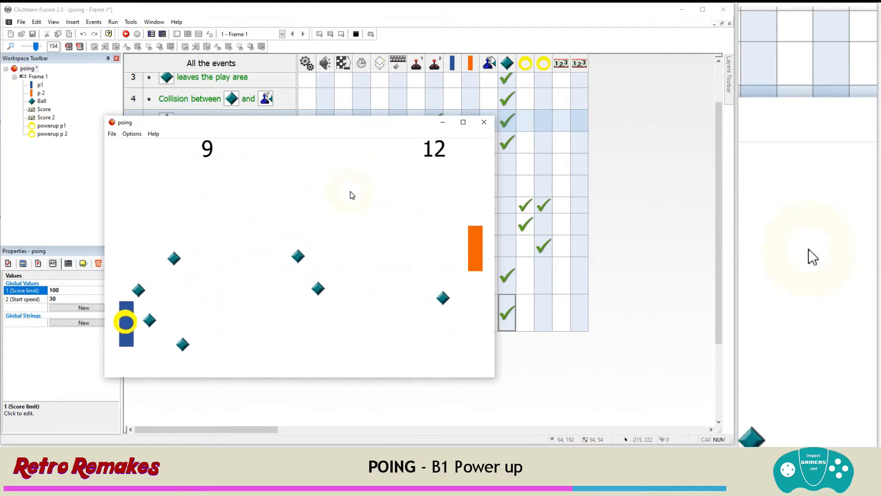
key("Up")
key("Down")
key("Up")
key("Down")
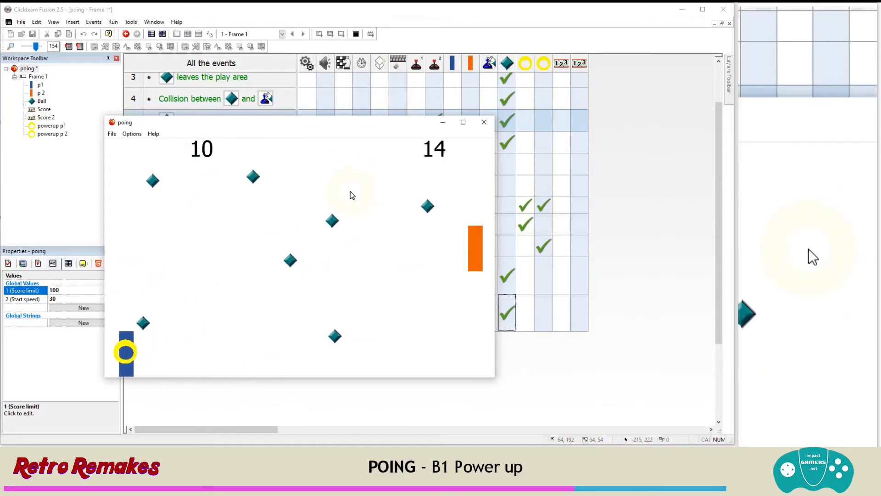
key("Up")
key("Up")
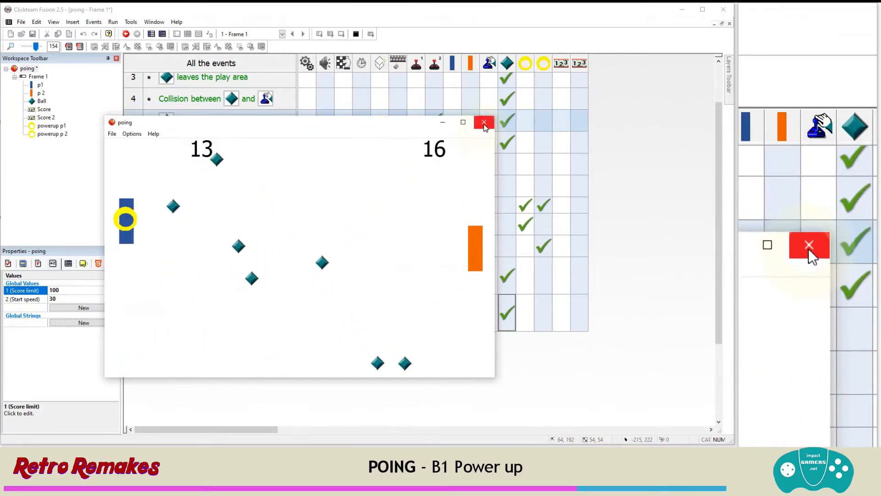
left_click(483, 122)
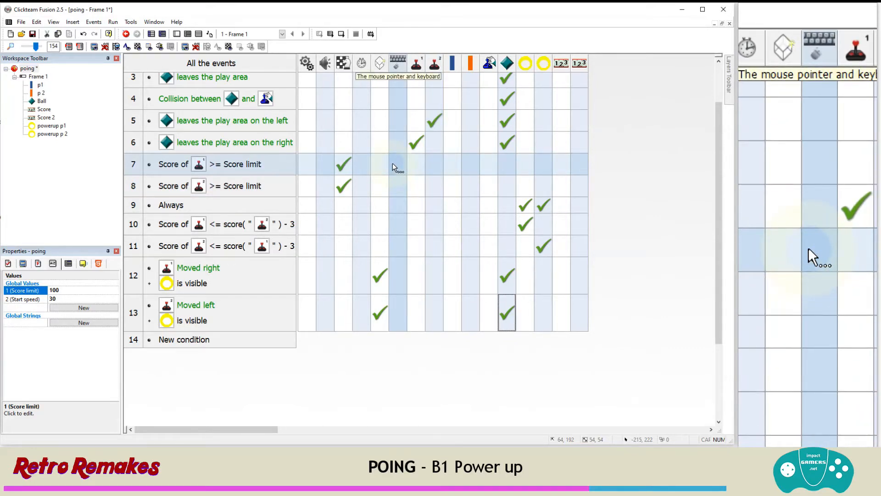
Insert a new event before event 7 that tests whether the Ball leaves the play area on the left or right
scroll(392, 163, "up", 2)
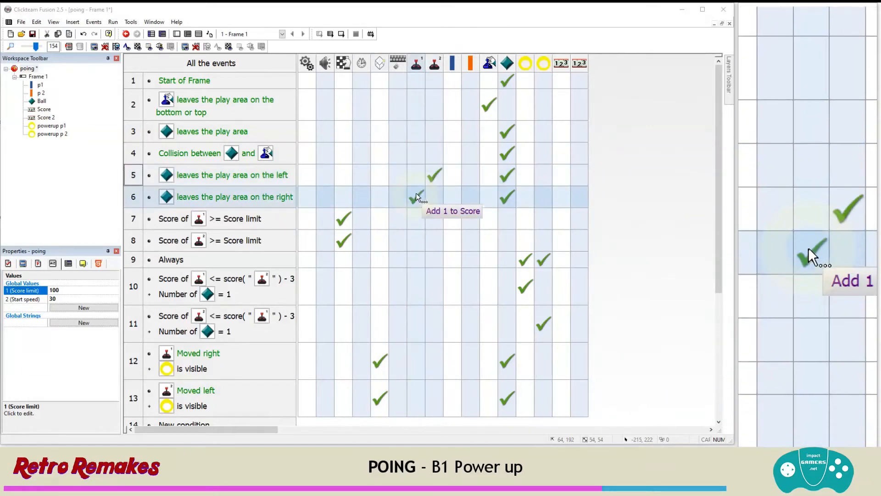
mouse_move(503, 177)
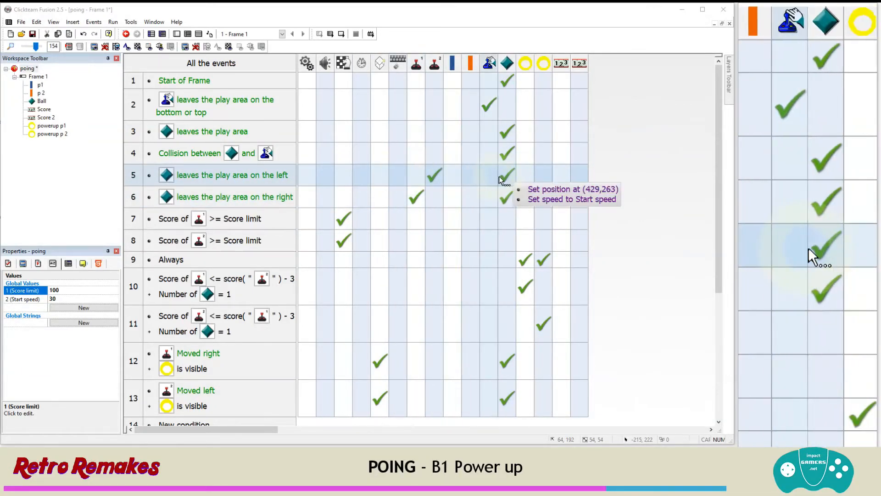
mouse_move(506, 195)
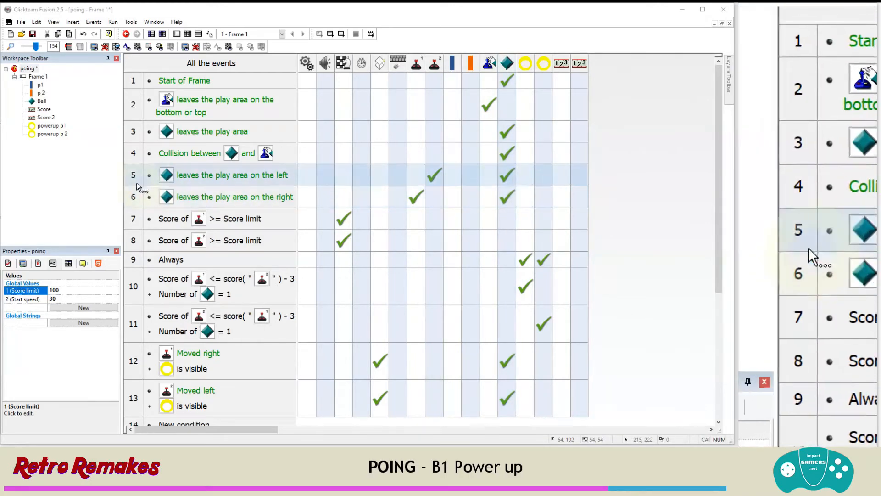
mouse_move(440, 176)
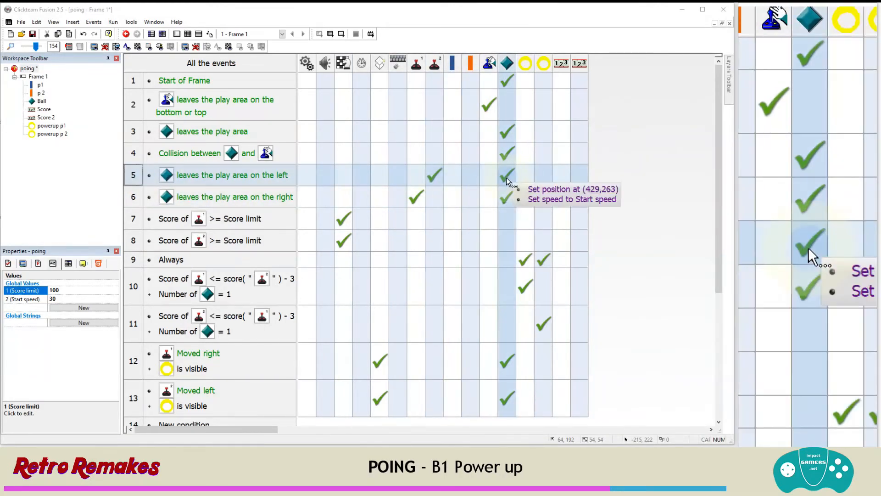
right_click(134, 221)
left_click(177, 245)
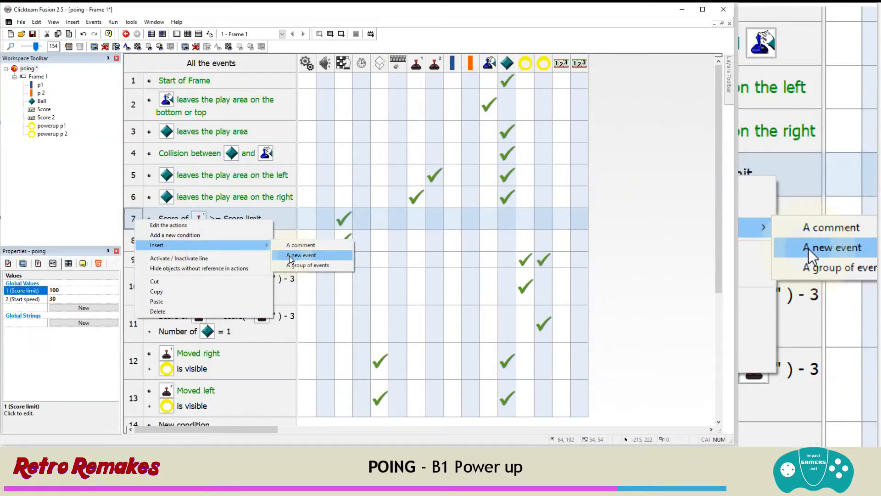
left_click(291, 255)
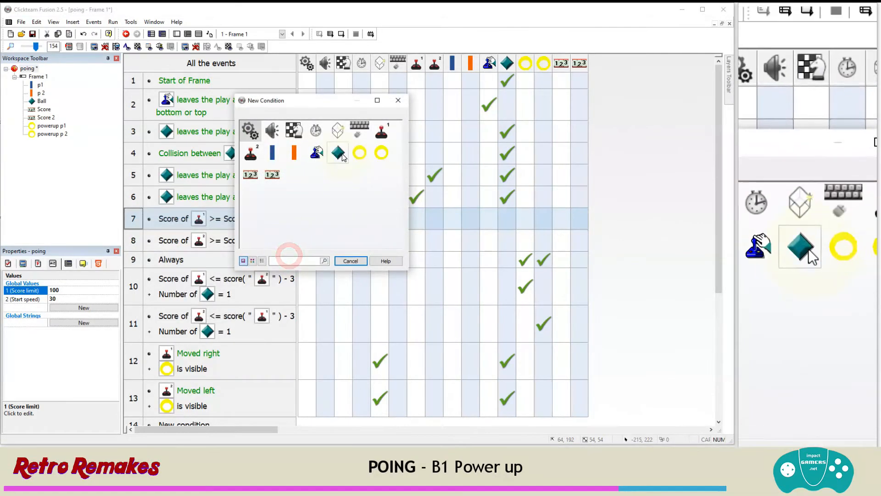
left_click(340, 155)
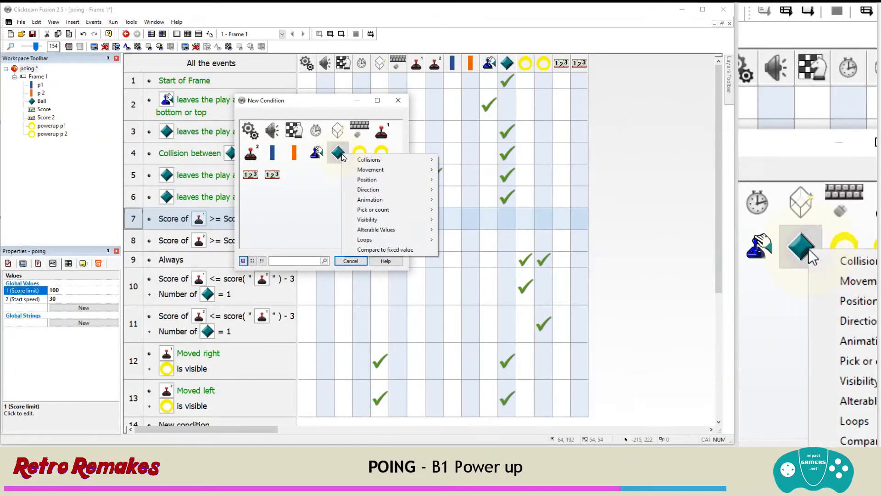
mouse_move(370, 179)
left_click(454, 180)
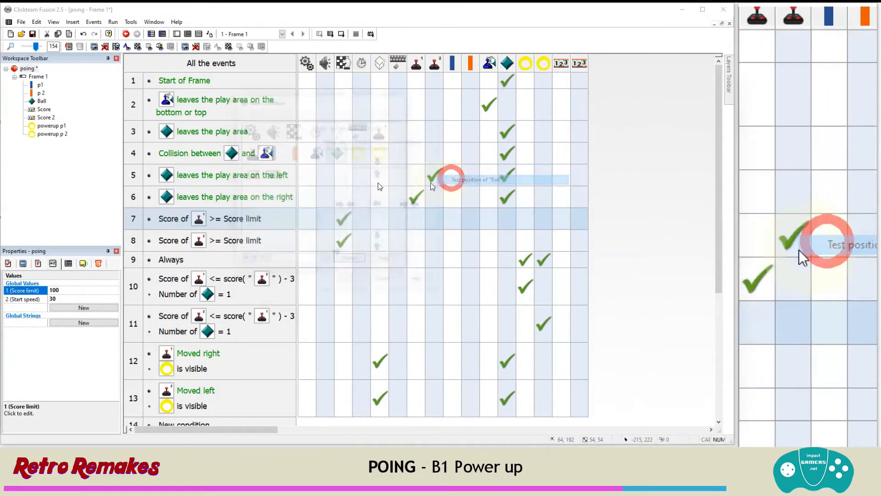
left_click(405, 205)
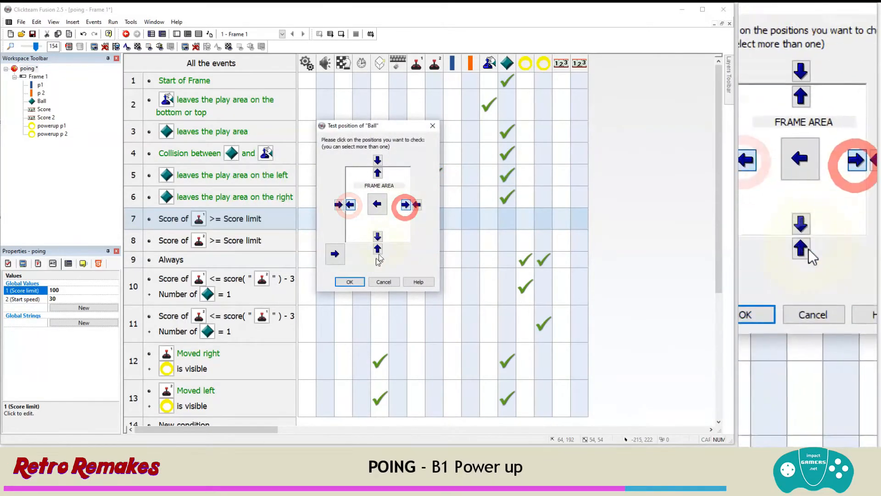
left_click(357, 281)
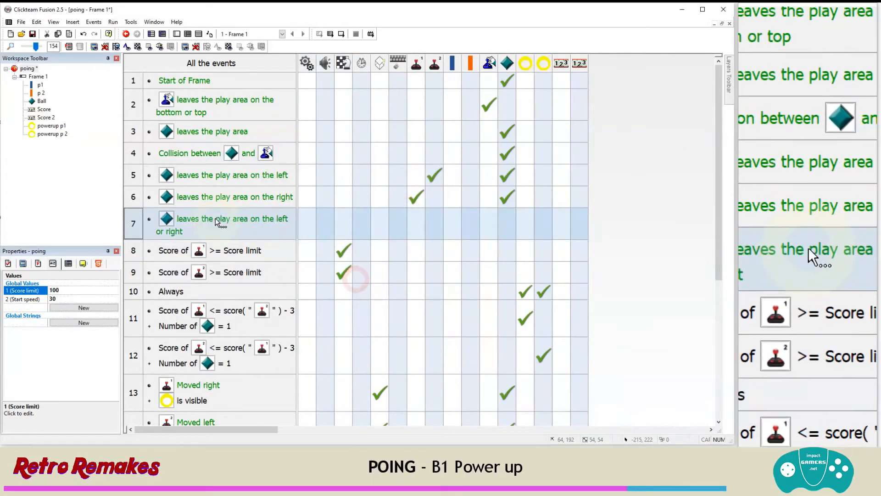
Add the condition that the number of Ball objects is greater than 1 to event 7, and give the event a Ball action
right_click(215, 220)
left_click(235, 241)
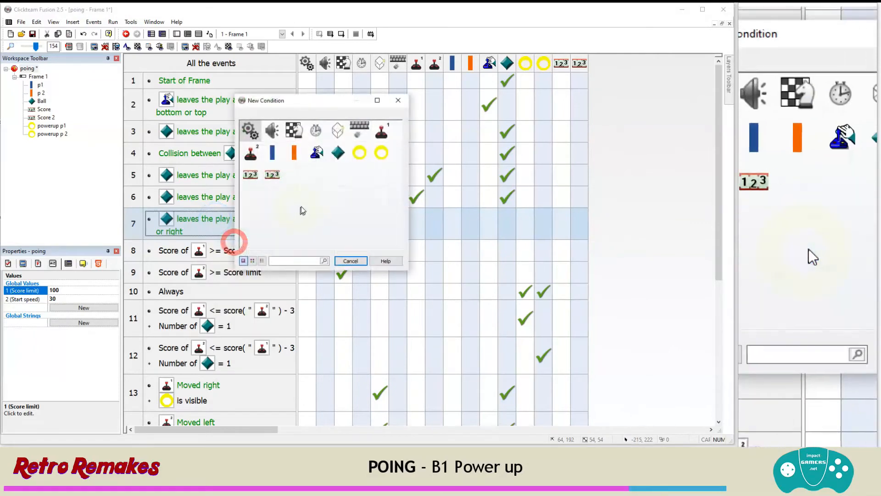
left_click(338, 153)
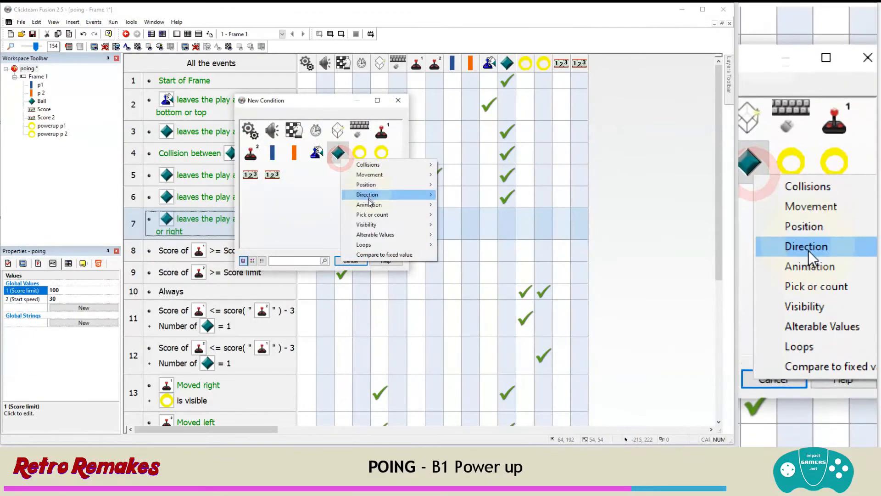
mouse_move(367, 216)
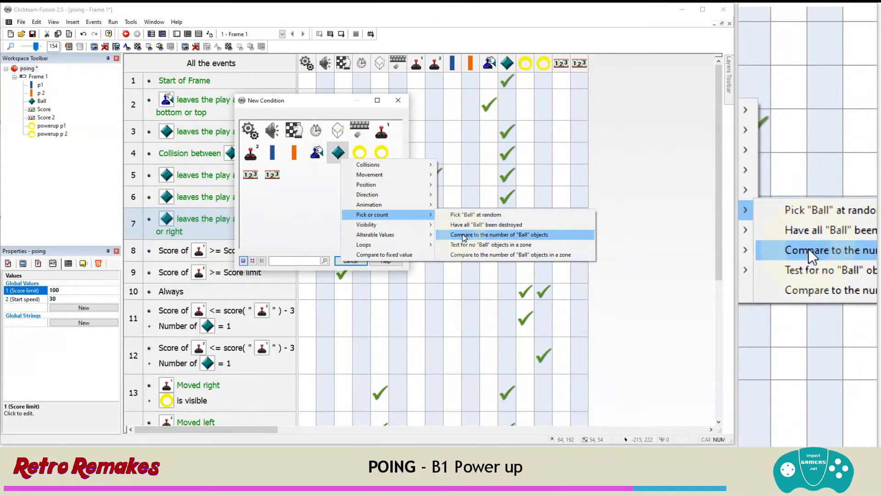
left_click(463, 237)
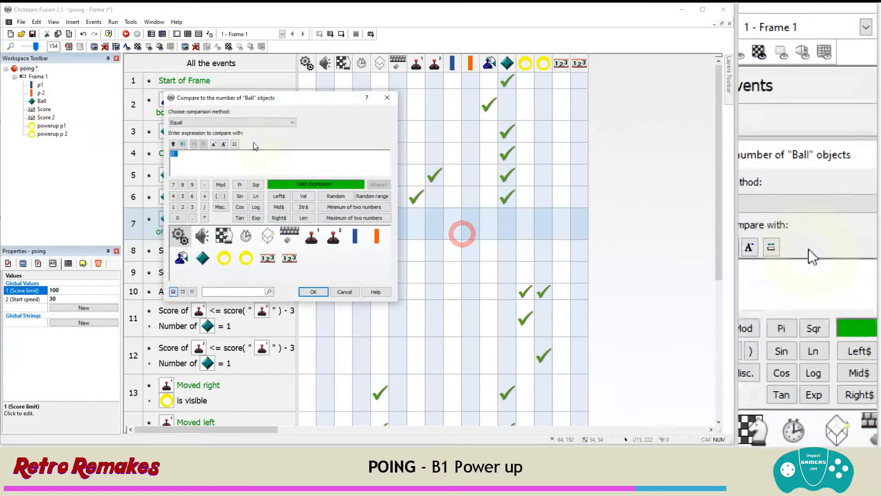
left_click(252, 123)
left_click(250, 159)
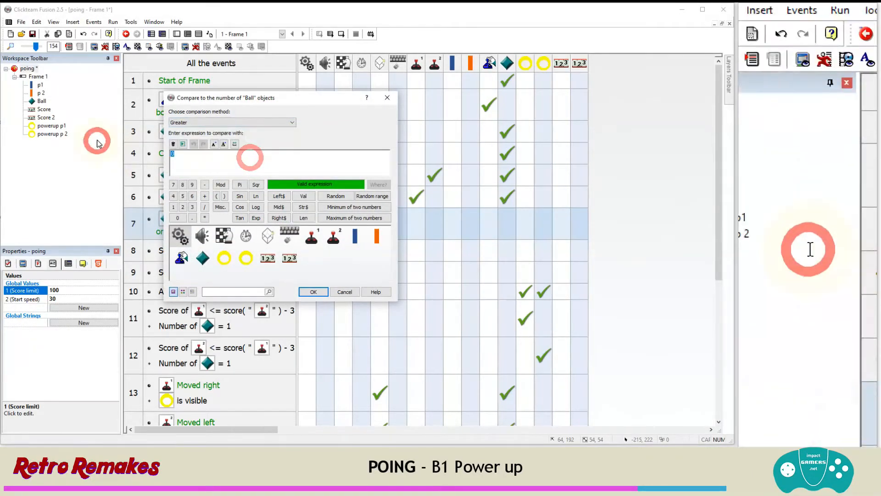
left_click(314, 291)
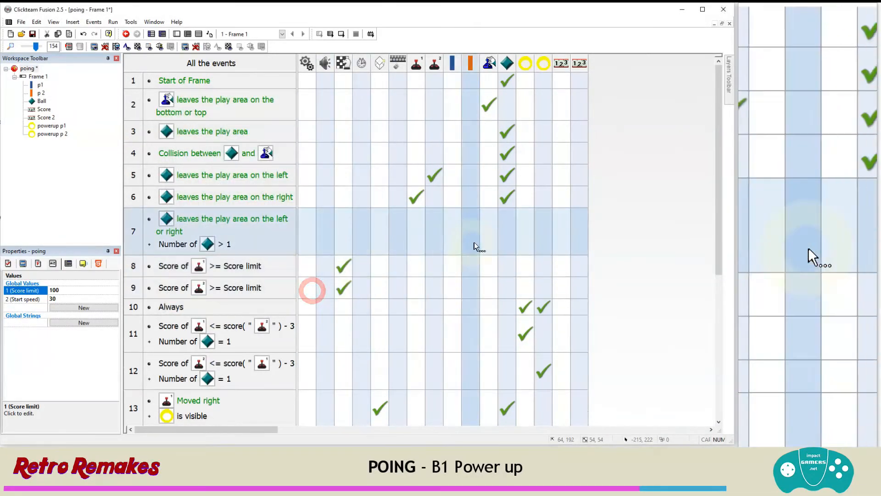
right_click(507, 234)
left_click(532, 384)
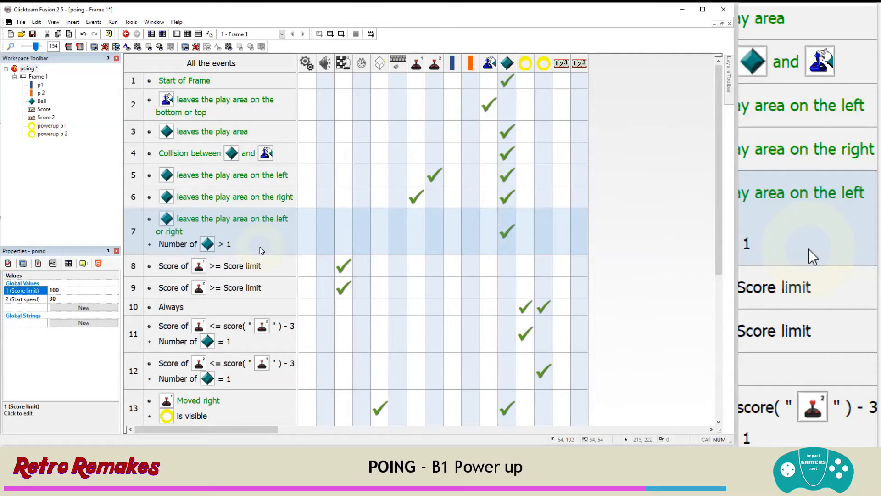
Insert another event below event 7 that tests whether the Ball leaves the play area on the left or right
right_click(133, 270)
left_click(177, 295)
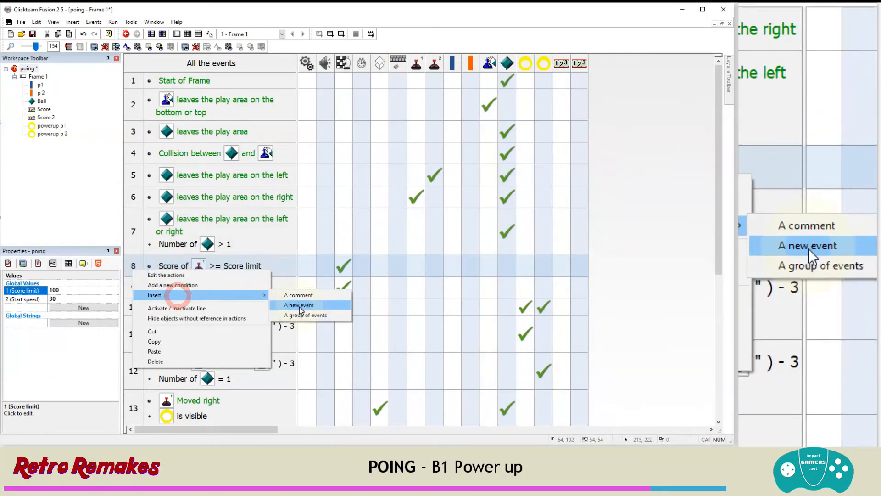
left_click(300, 306)
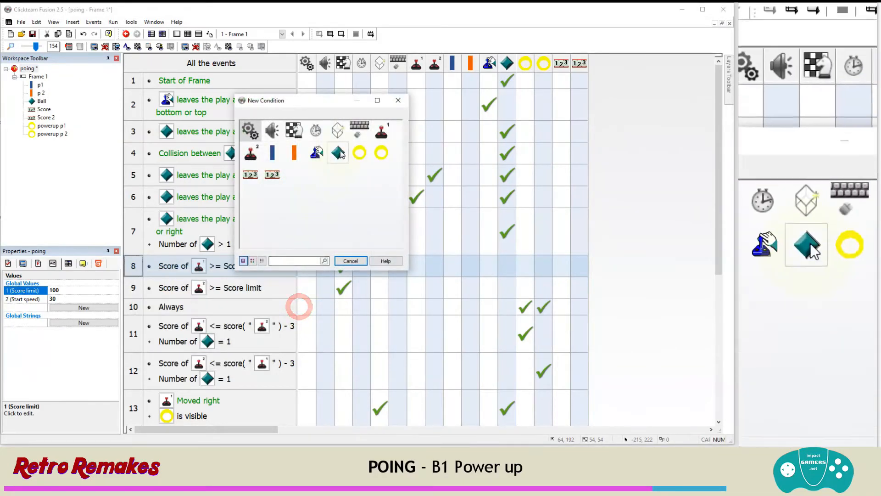
left_click(339, 152)
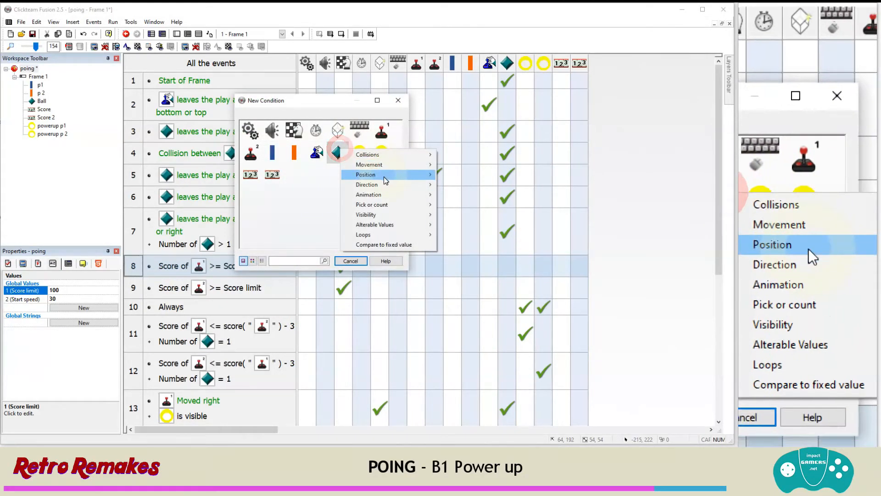
mouse_move(390, 175)
left_click(471, 177)
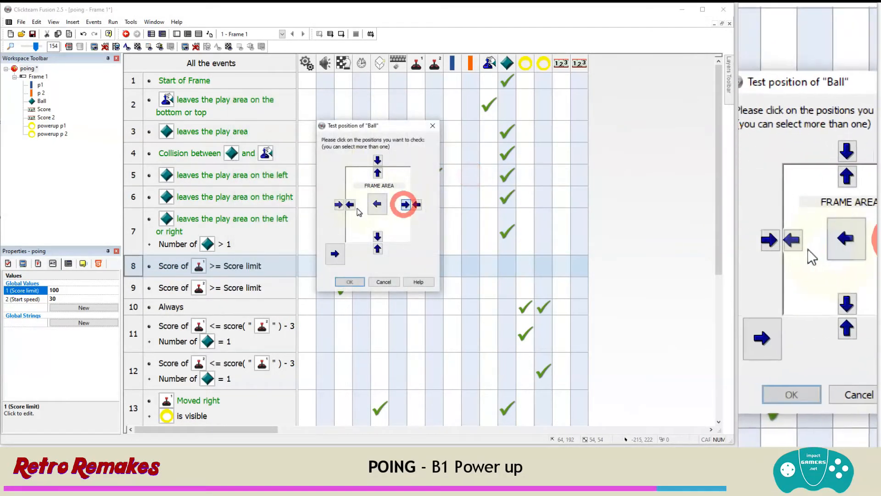
left_click(350, 281)
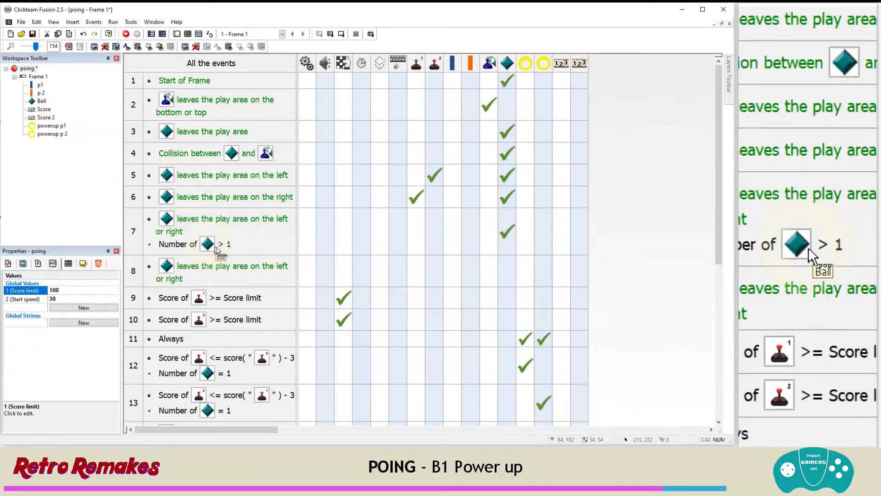
Copy the Ball's Set position at (429,263) and Set speed to Start speed actions from event 6 to event 8
left_click(201, 271)
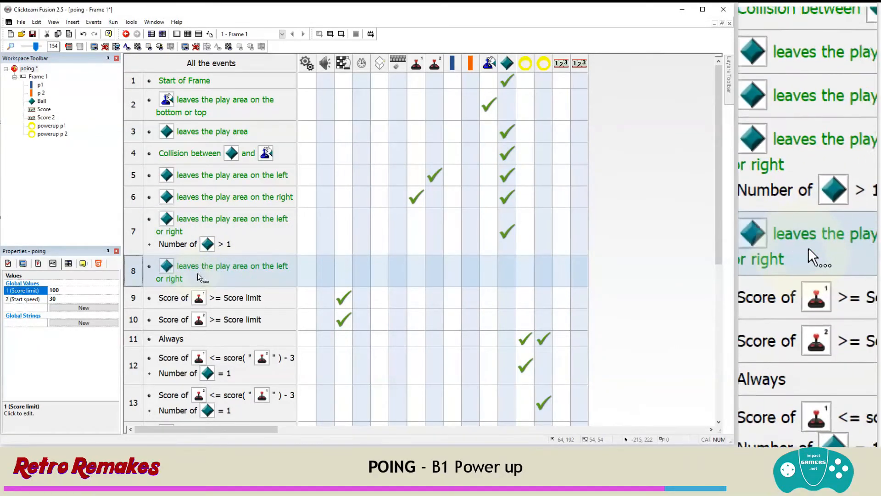
left_click(204, 267)
left_click(184, 271)
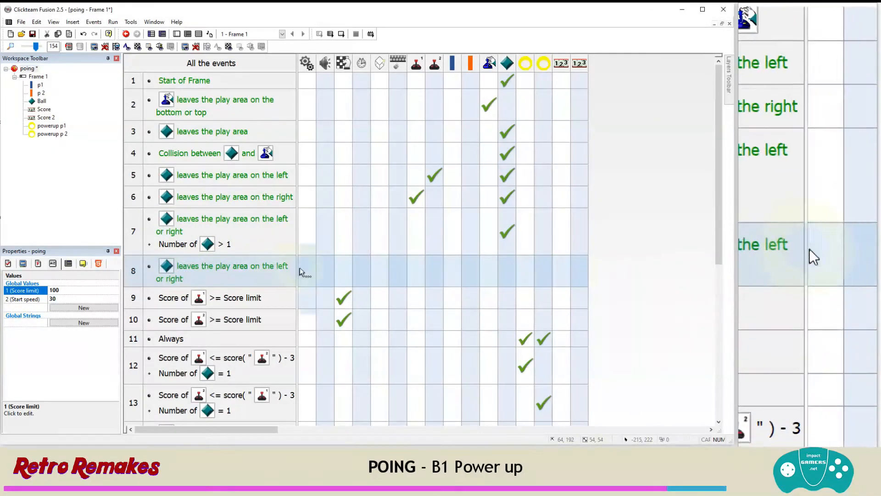
mouse_move(506, 196)
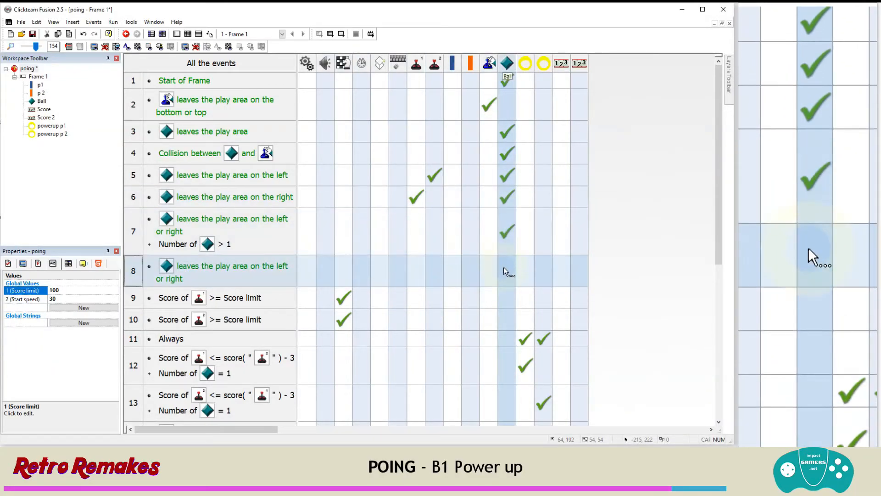
mouse_move(503, 234)
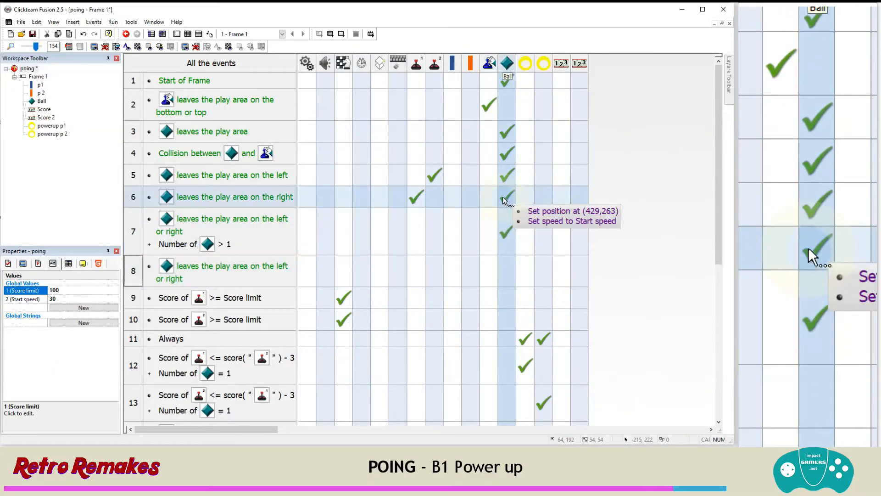
left_click_drag(502, 196, 506, 269)
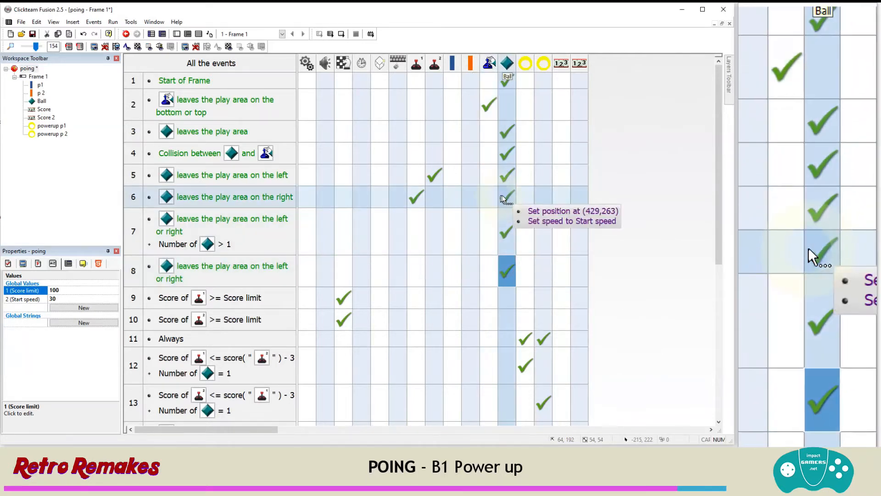
Delete the Ball's position and speed actions from events 5 and 6, and check the Ball actions of events 7 and 8
left_click(493, 197)
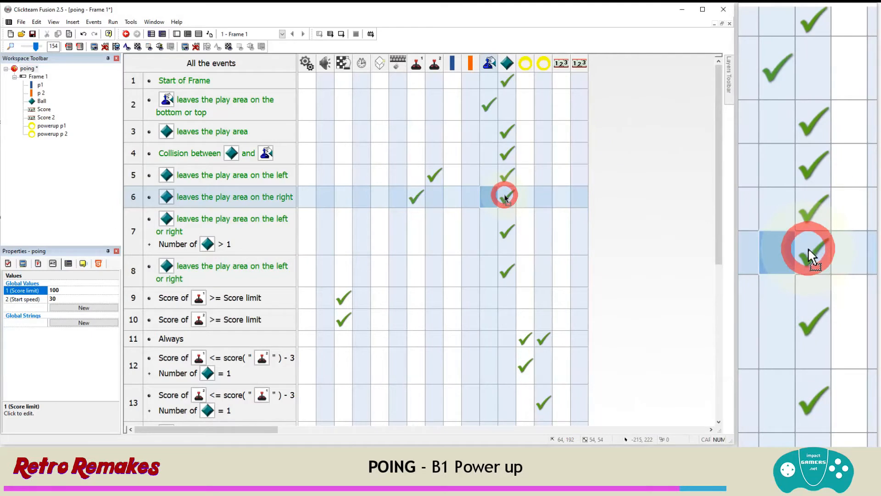
left_click_drag(505, 198, 505, 174)
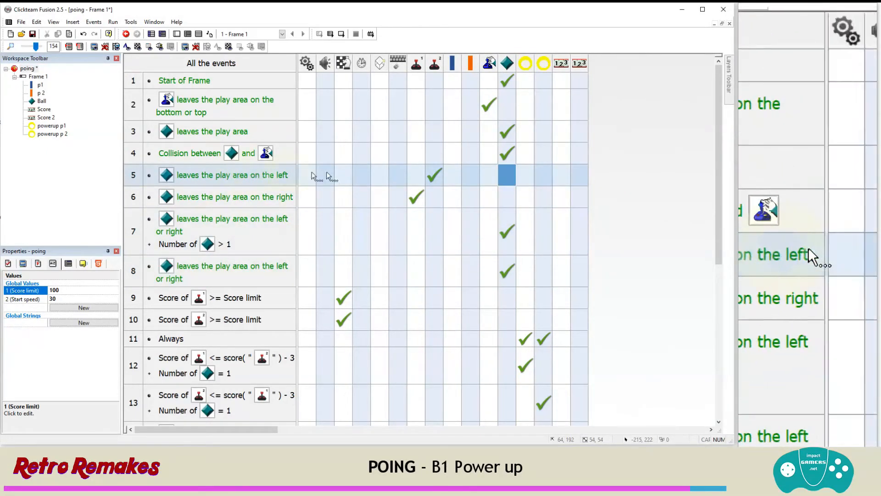
mouse_move(437, 172)
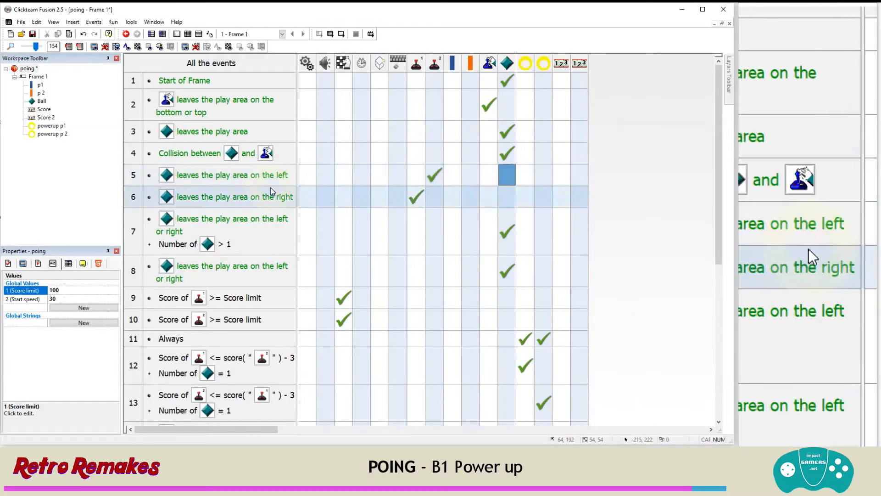
mouse_move(421, 199)
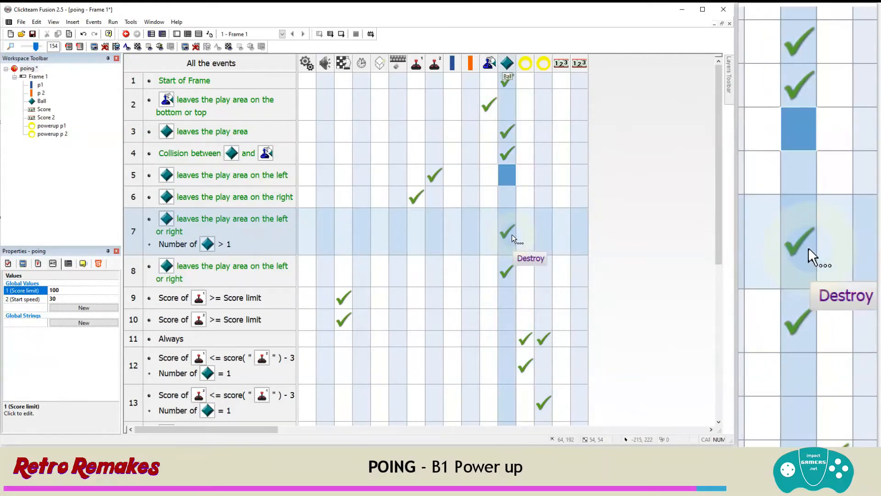
mouse_move(514, 271)
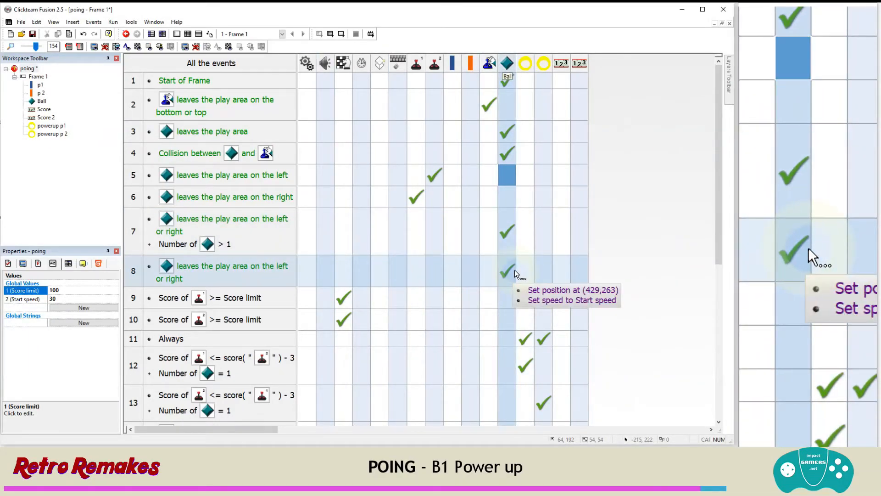
Run the frame with Score 2 set to 20 in the debugger, and playtest the power-up with the extra ball
left_click(113, 21)
left_click(128, 44)
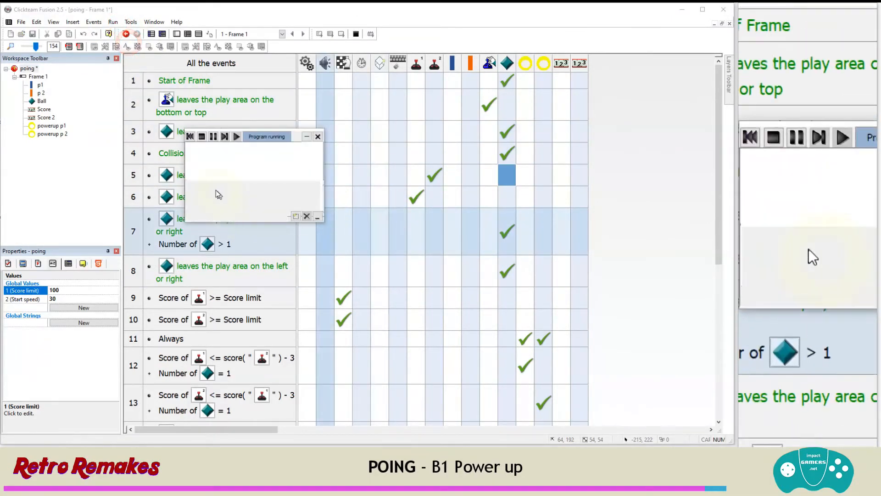
left_click(223, 204)
left_click(224, 206)
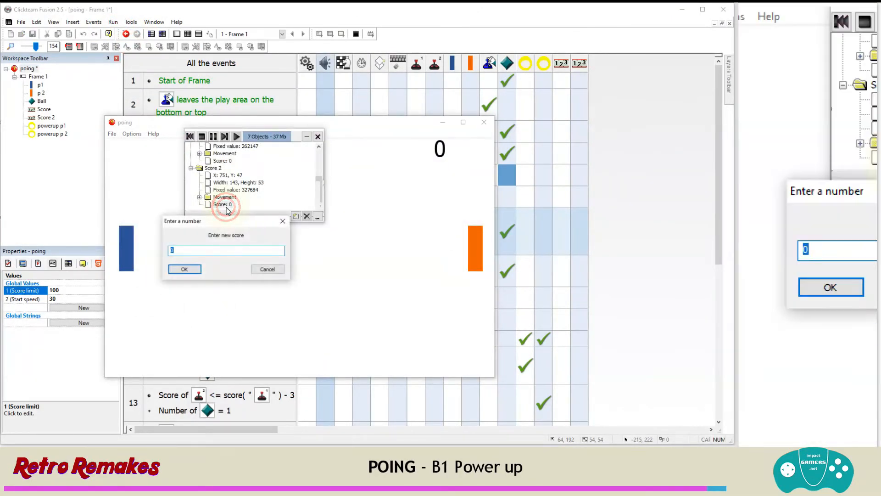
key("Return")
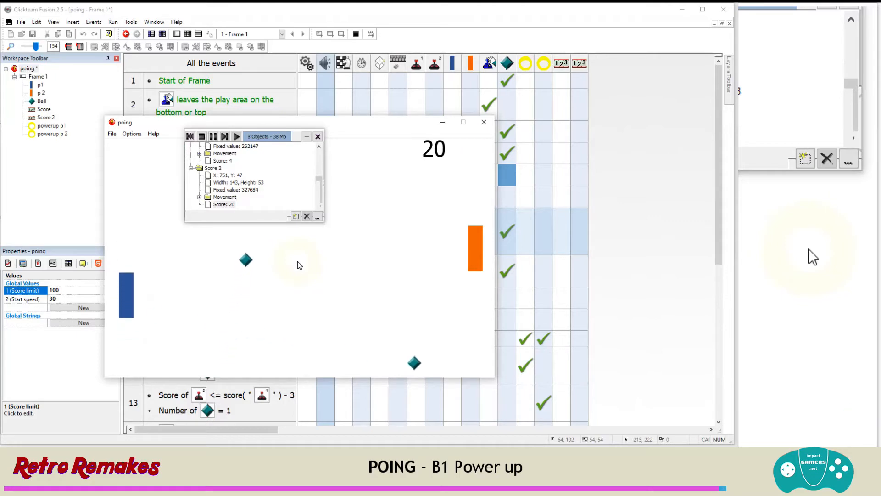
left_click_drag(255, 134, 291, 228)
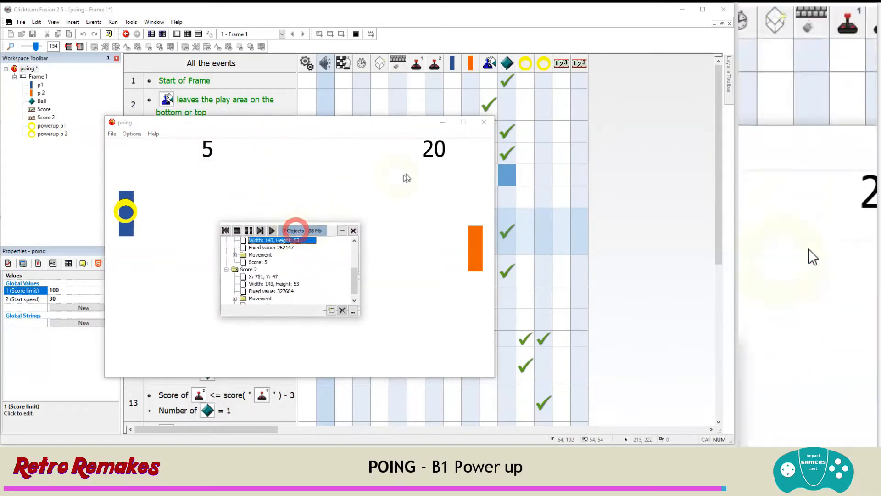
Close the test game and save the poing project
left_click(484, 123)
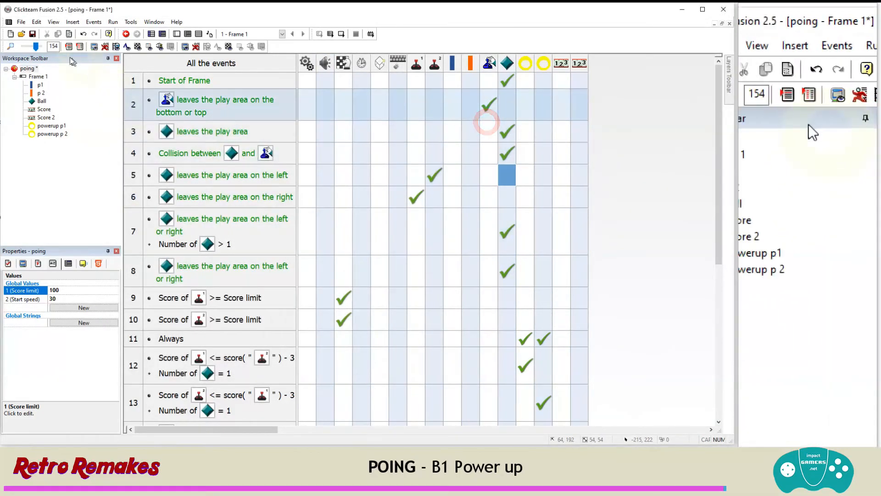
left_click(21, 21)
left_click(34, 62)
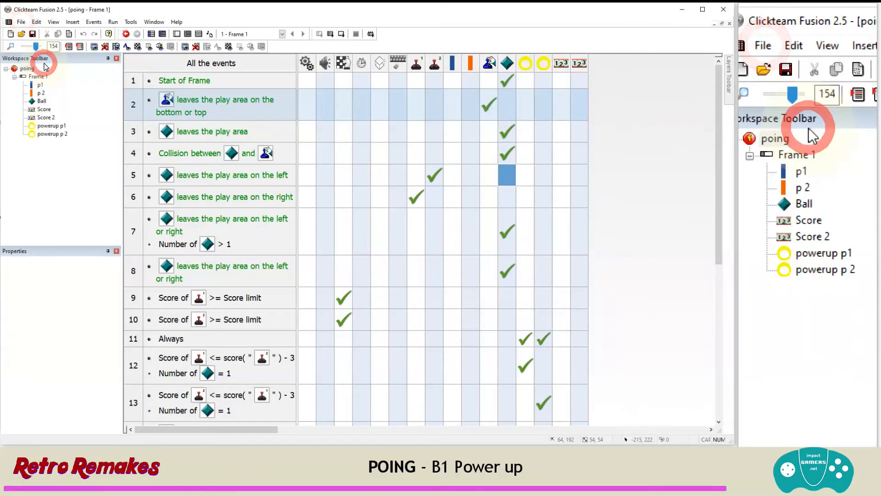
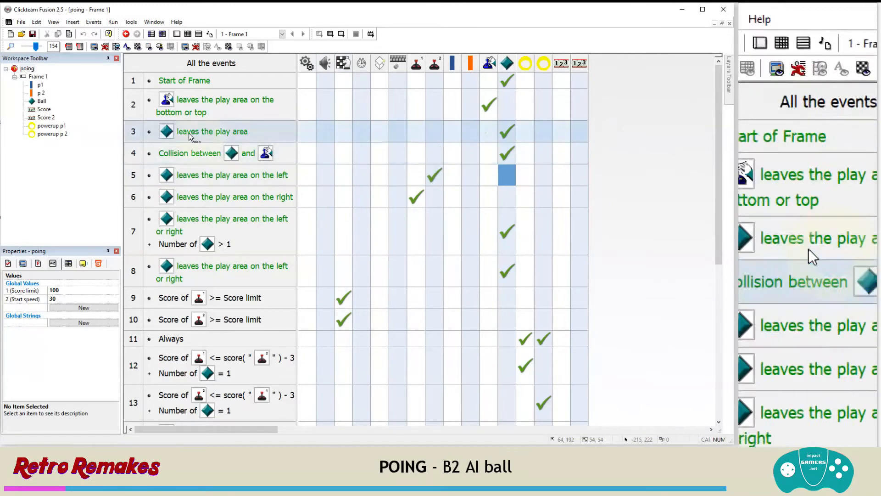
Add a global value named AI Skill to the poing application and set it to 20
left_click(27, 69)
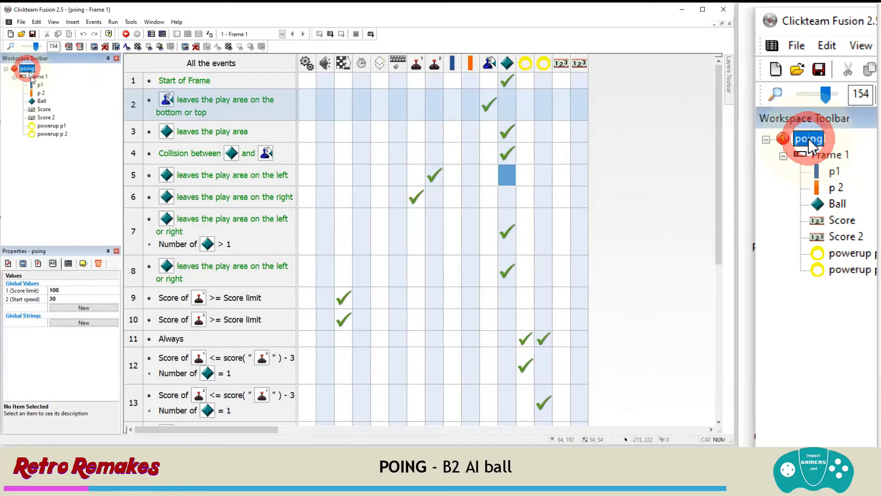
left_click(54, 264)
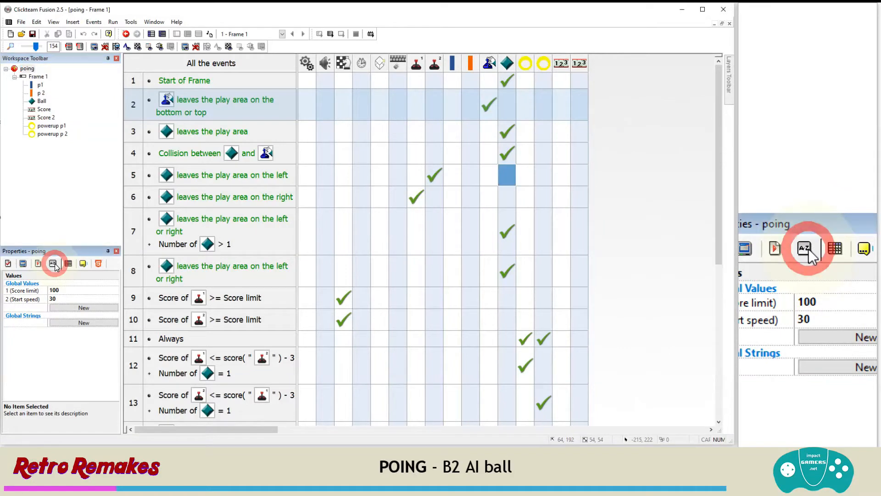
left_click(70, 309)
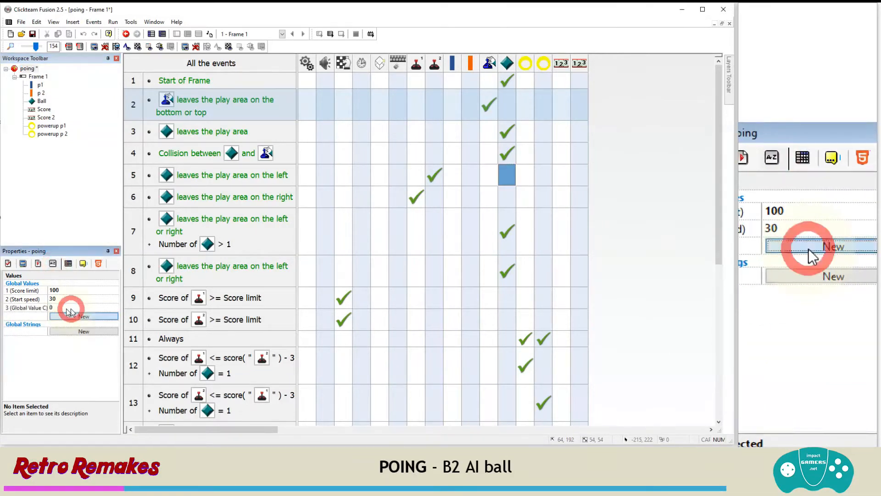
left_click(28, 307)
type("AI Skill")
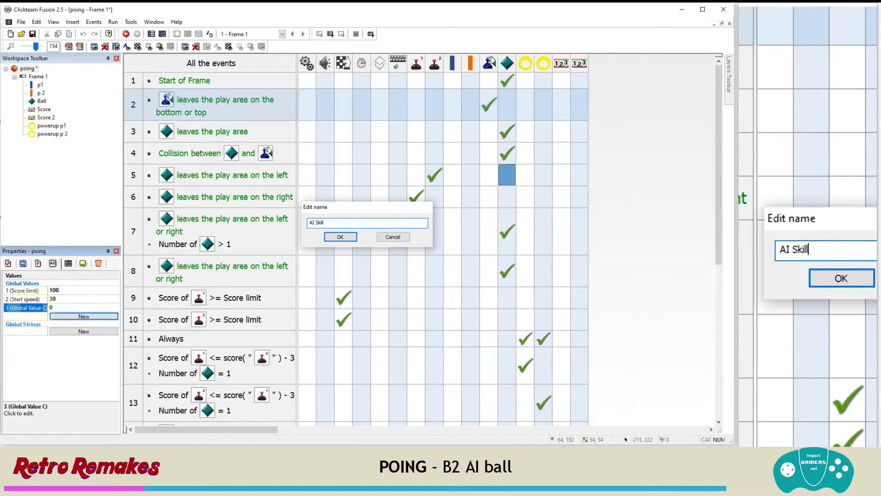
key("Return")
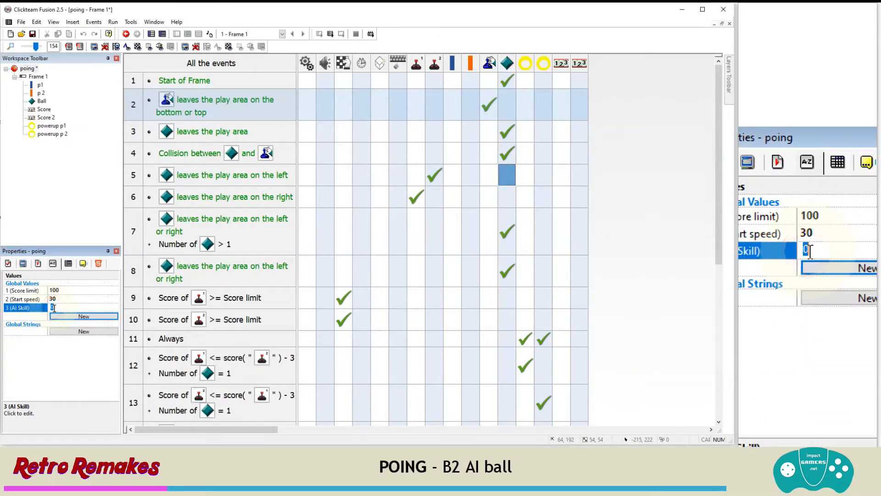
type("20")
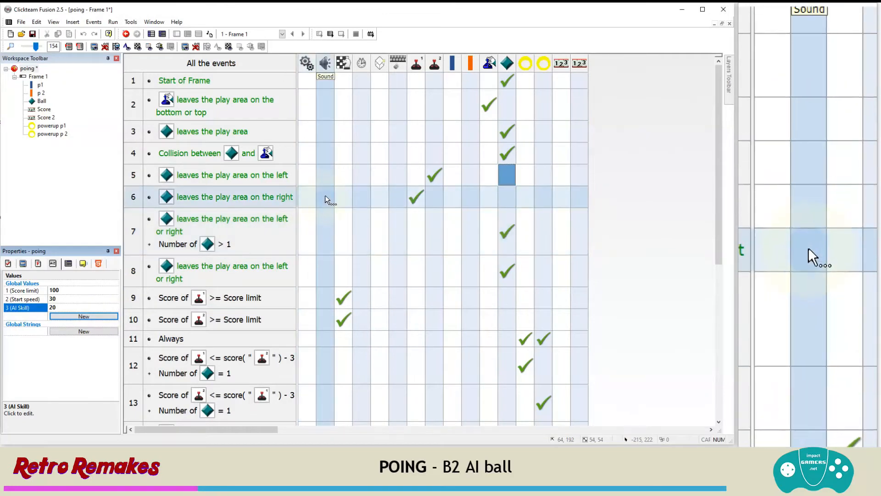
Insert a group of events titled AI below event 15, active when the frame starts
scroll(325, 192, "down", 3)
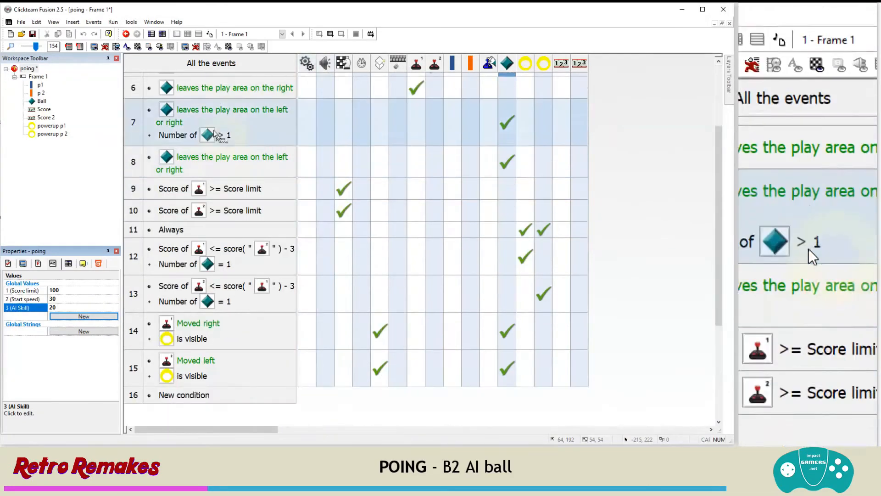
scroll(294, 188, "down", 2)
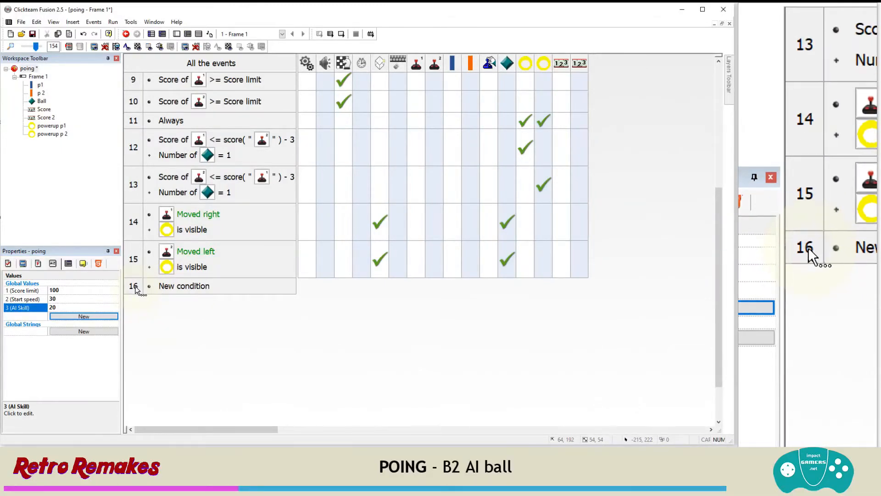
left_click(77, 26)
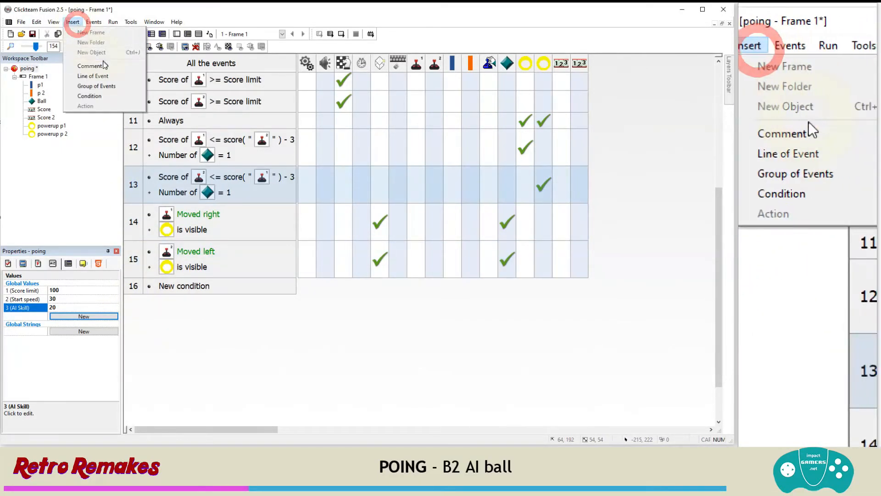
left_click(106, 85)
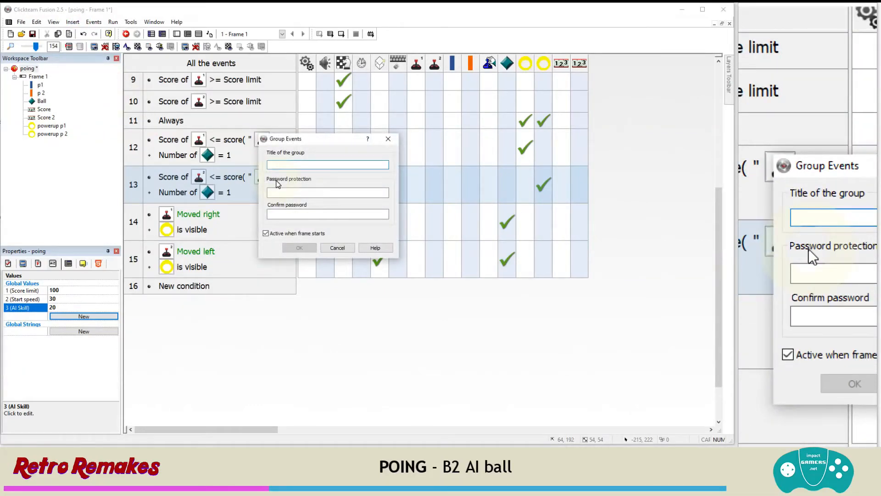
type("AI")
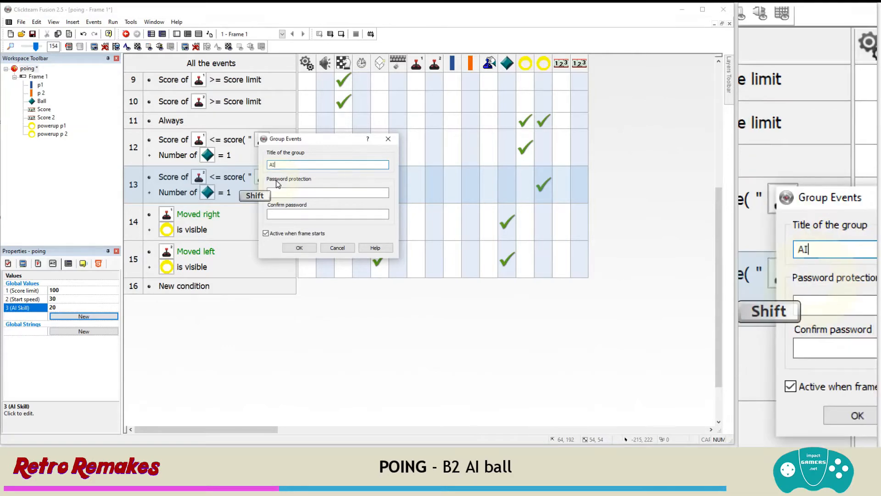
left_click(289, 246)
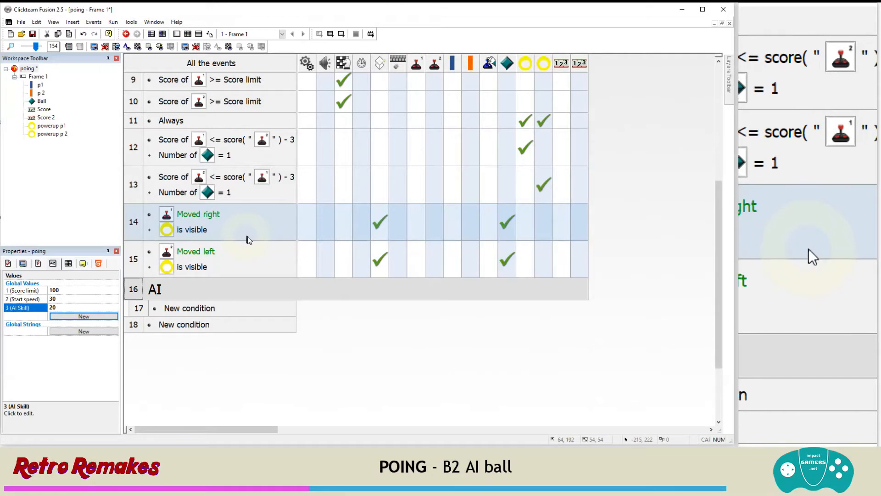
scroll(198, 235, "down", 2)
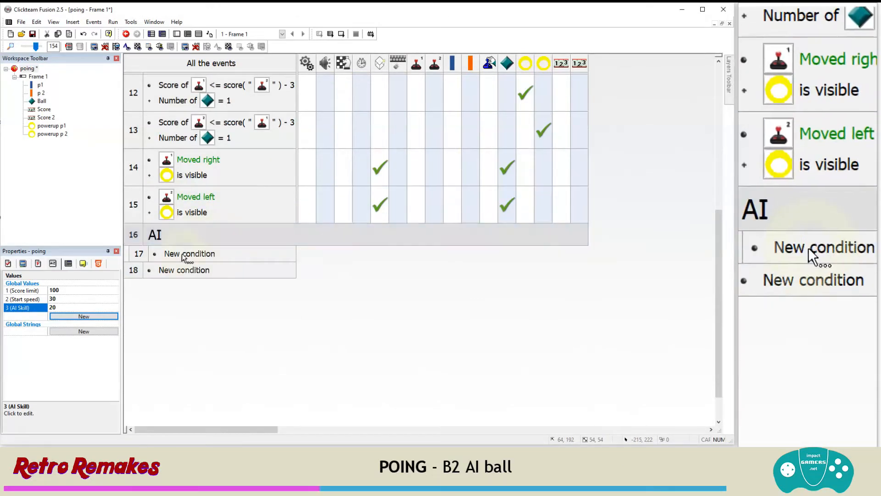
left_click(186, 253)
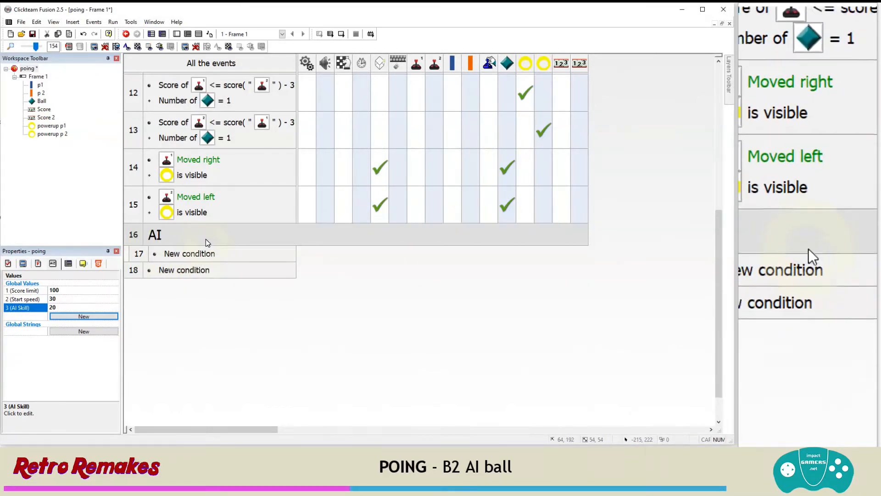
Clone the Ball in the frame editor once, directly below the original, with zero row and column spacing
left_click(176, 34)
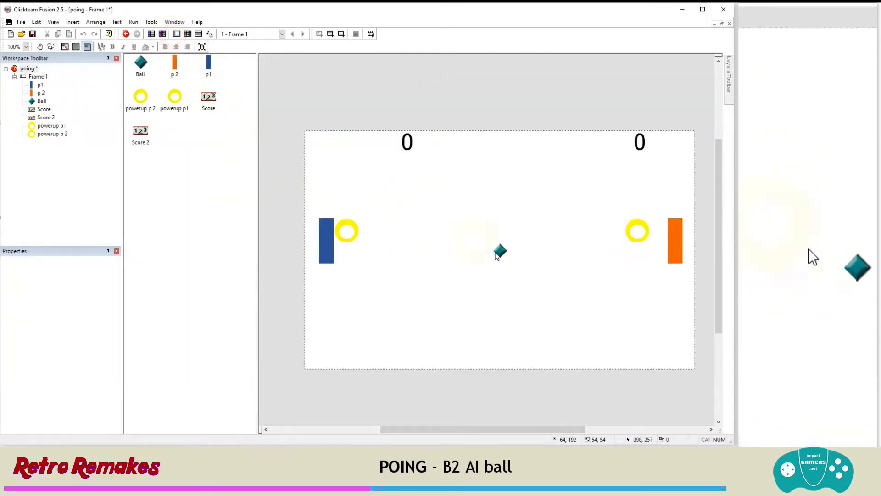
right_click(501, 251)
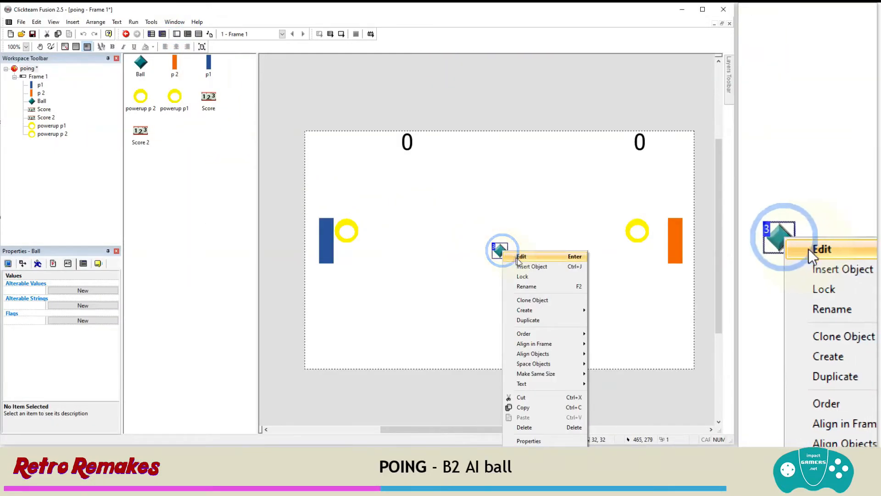
left_click(530, 299)
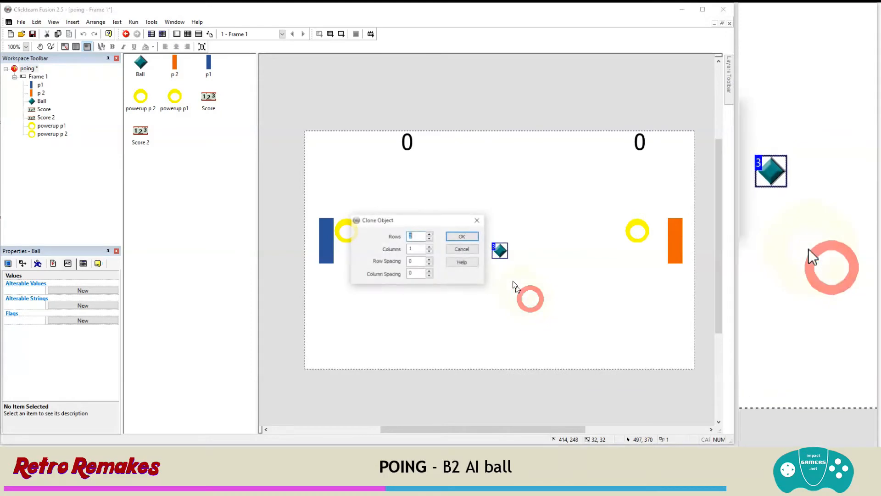
left_click(461, 237)
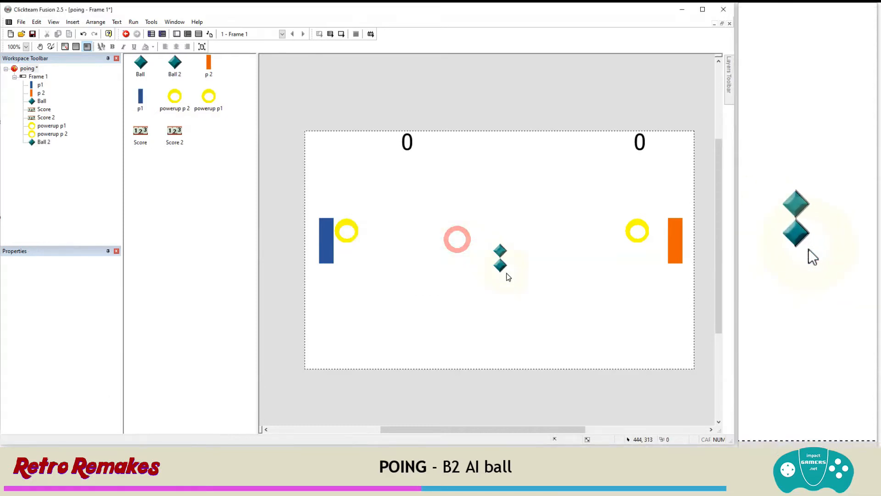
Rename the cloned Ball 2 object to Ball aim
left_click(501, 265)
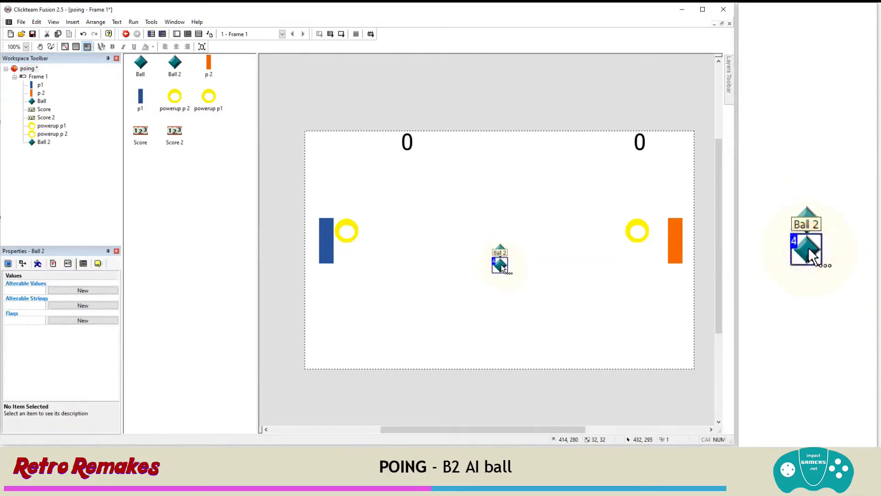
left_click(99, 264)
left_click(81, 283)
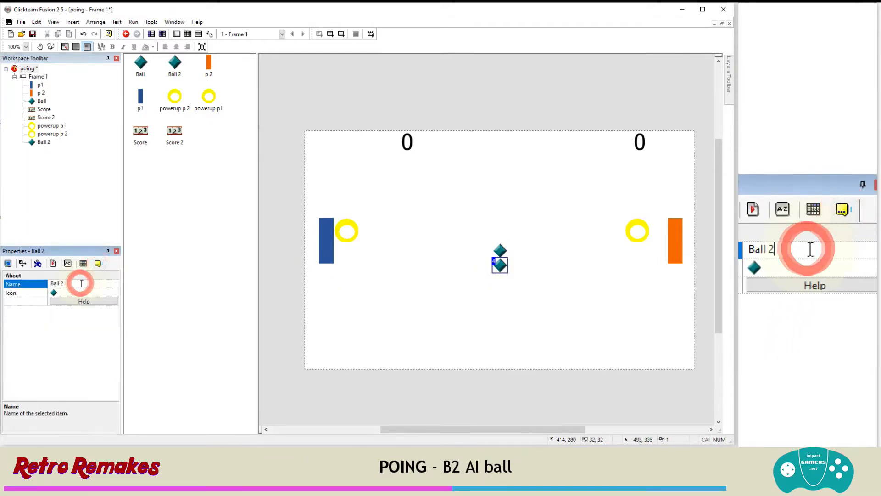
key("BackSpace")
type("aim")
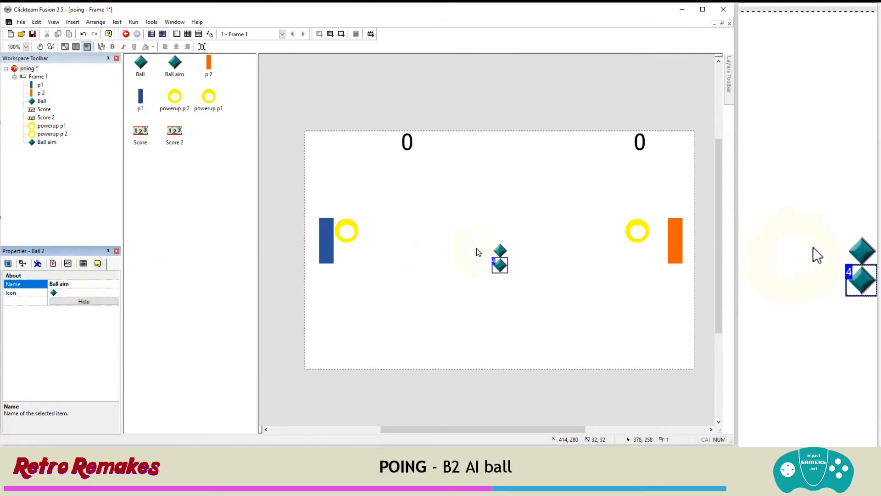
Set the Ball aim object's Blend Coefficient to 128 to make it semi-transparent
left_click(8, 263)
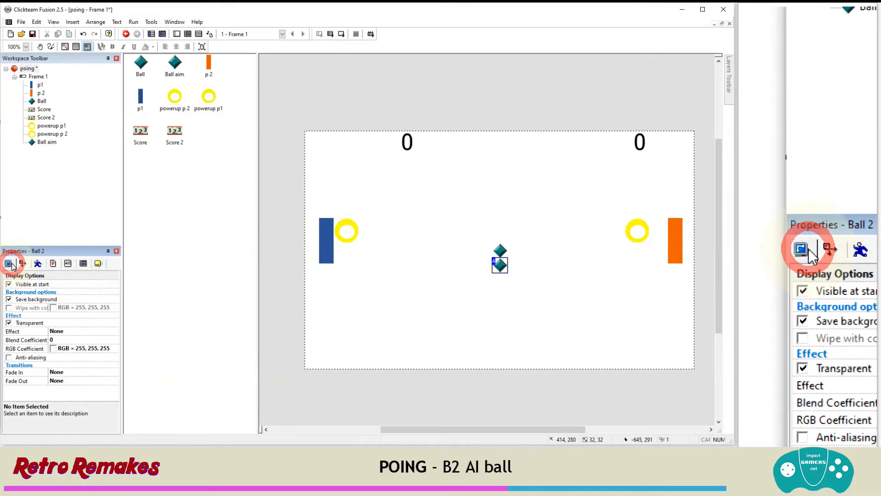
left_click(53, 341)
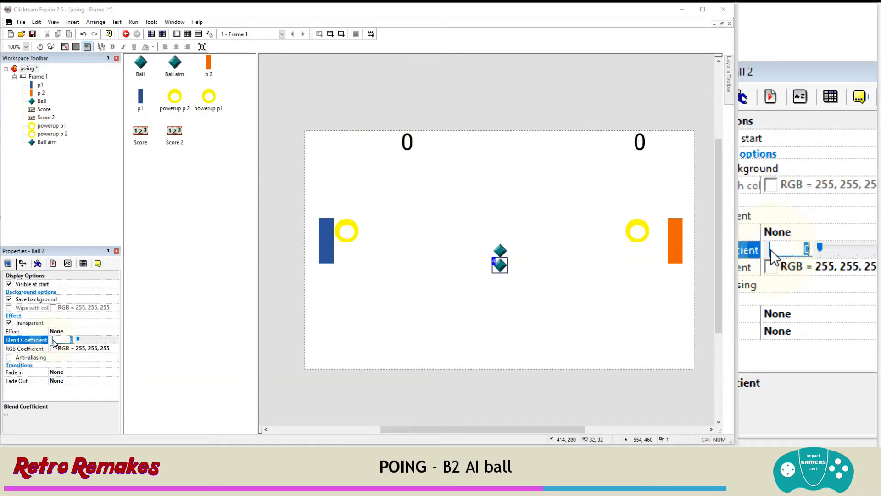
type("128")
key("Return")
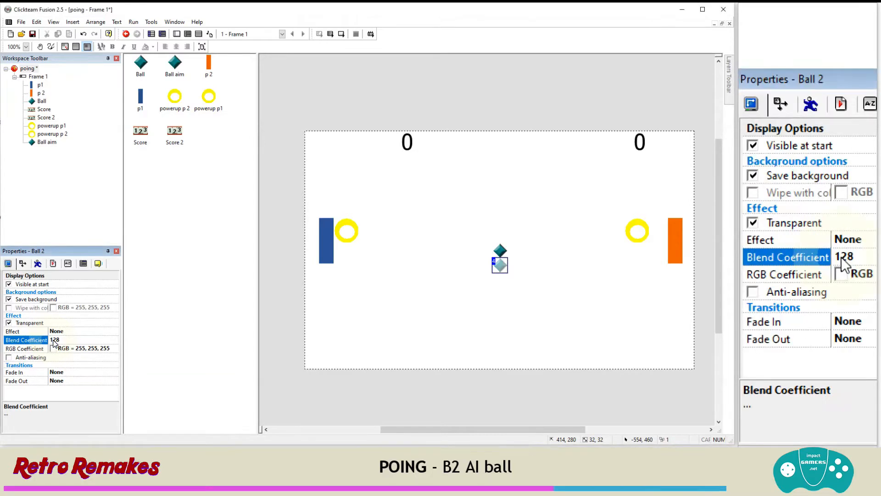
Place Ball aim outside the frame at about X -64, Y 96, beyond the blue paddle's side, and disable its Create at start option
left_click(500, 252)
left_click(38, 263)
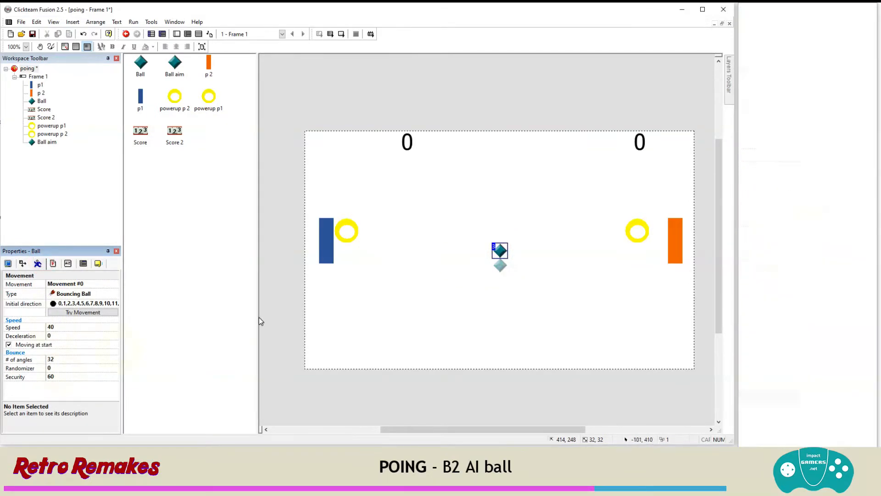
left_click(500, 265)
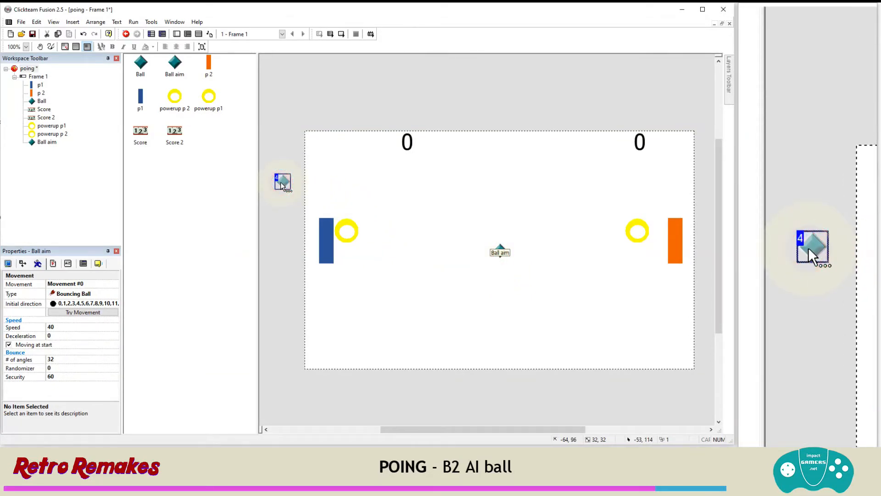
left_click(52, 263)
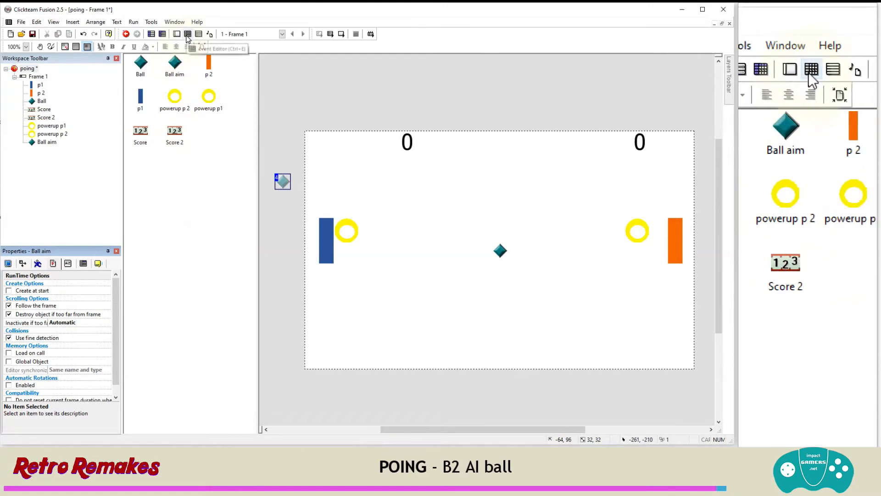
Add a timer event to the AI group in the event editor that triggers every 15 hundredths of a second
left_click(188, 35)
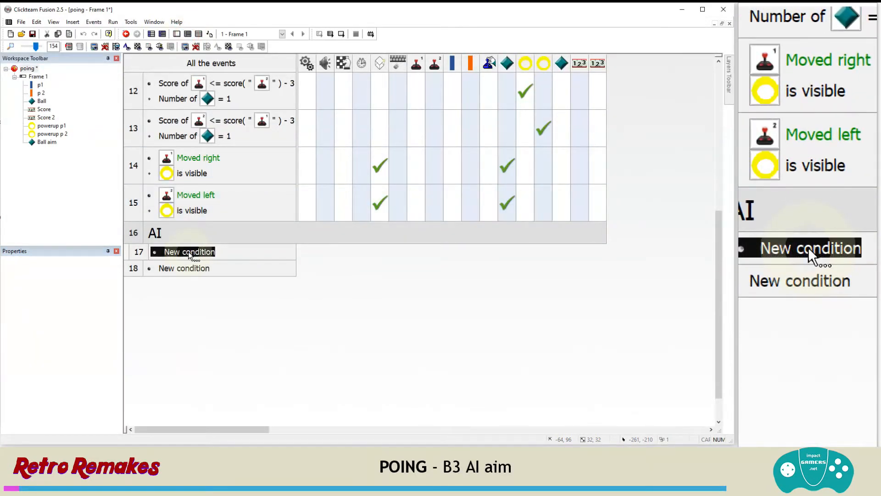
double_click(188, 252)
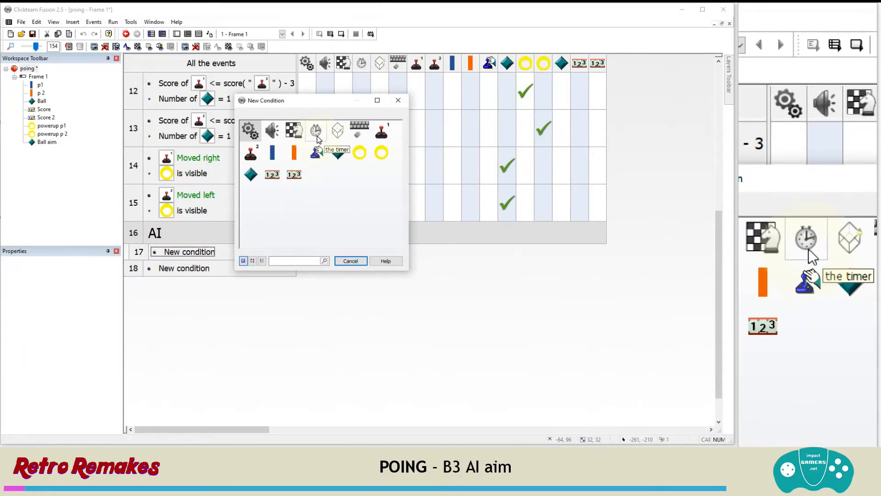
left_click(318, 137)
left_click(335, 145)
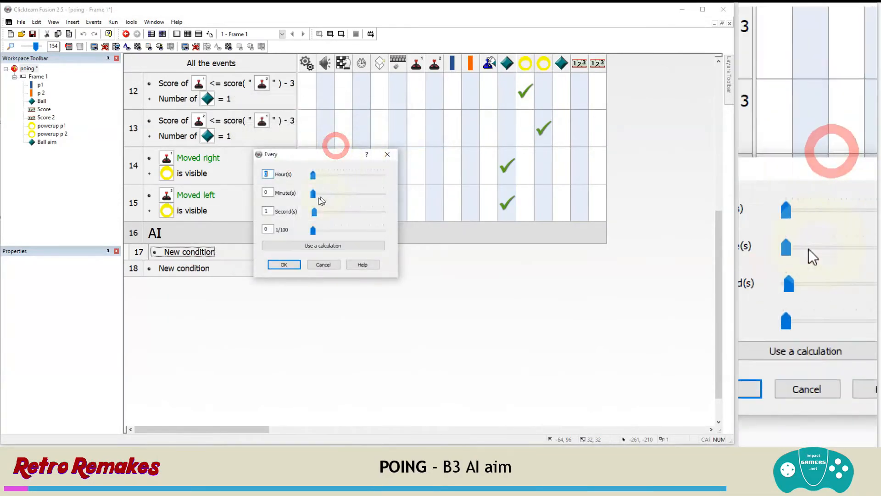
double_click(265, 210)
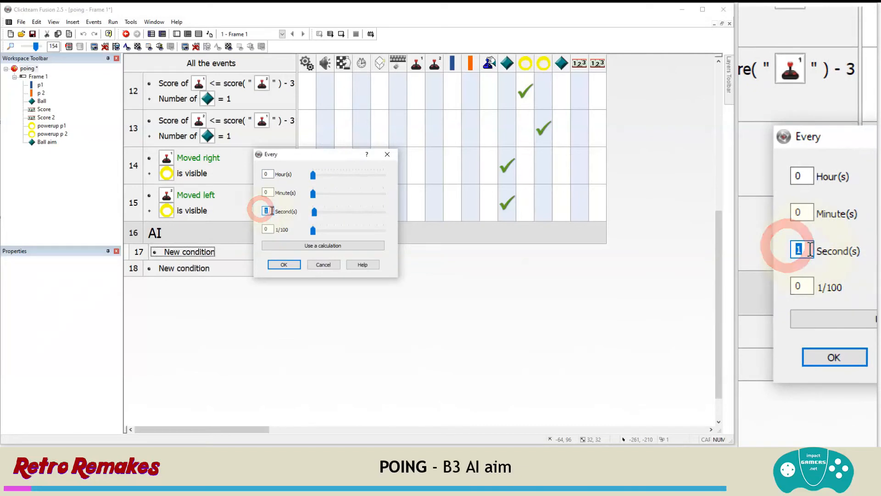
type("0")
double_click(266, 228)
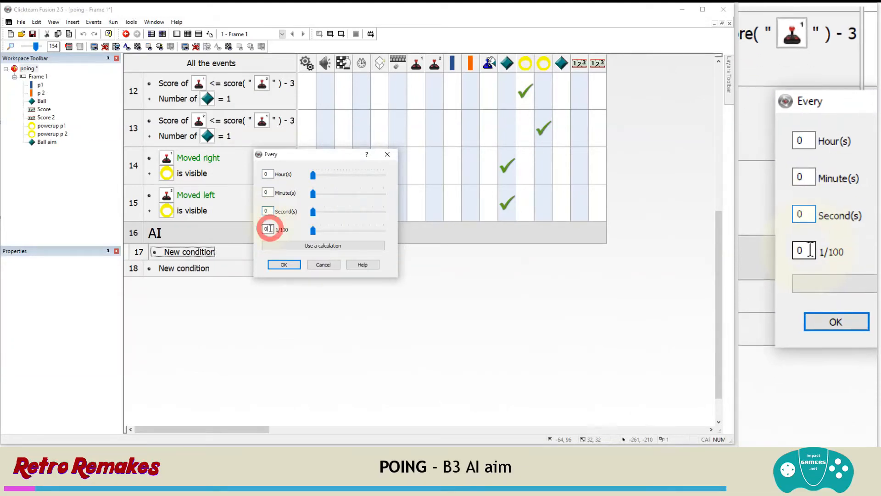
type("15")
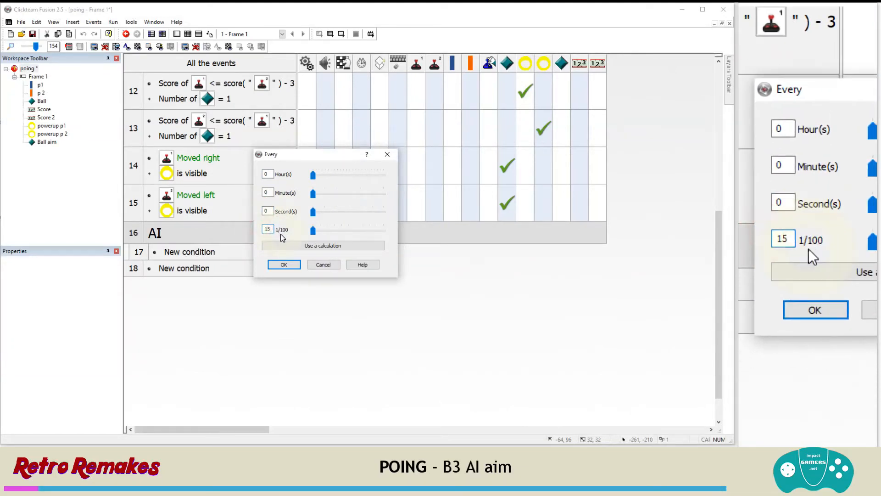
left_click(284, 265)
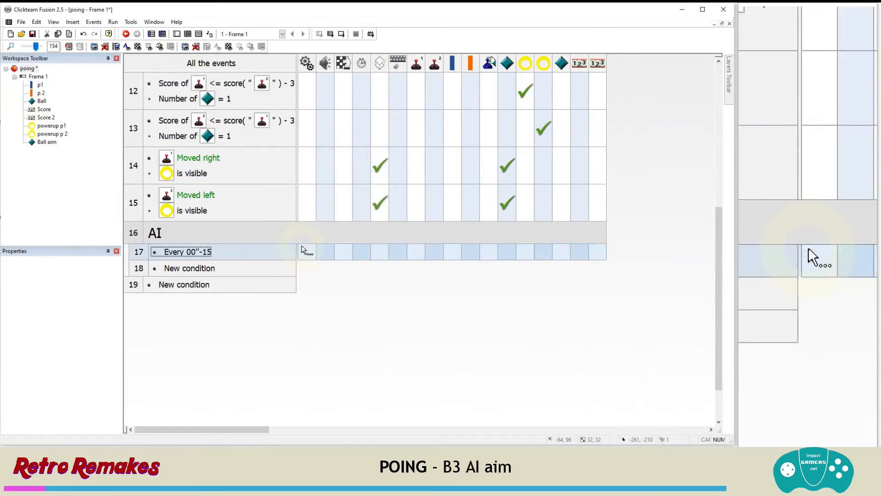
Add an action to the Every 00"-15 event that creates Ball aim at 0, 0 relative to the Ball
left_click(374, 252)
left_click(389, 256)
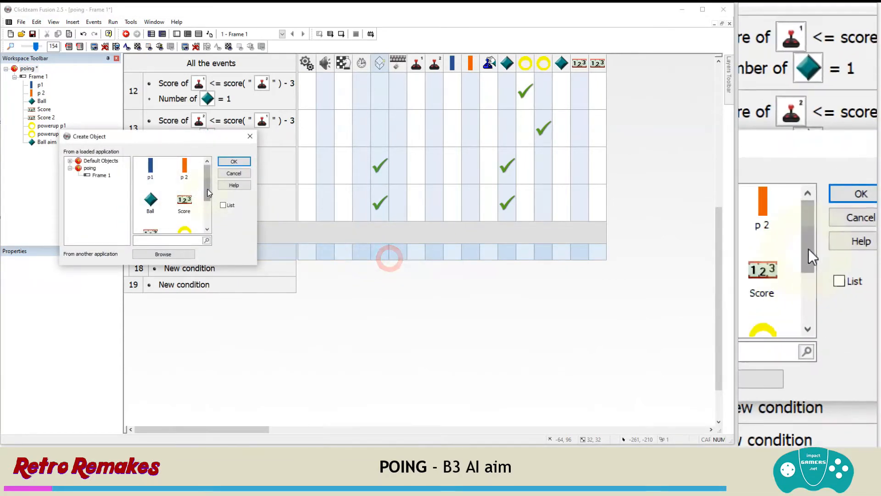
left_click(206, 219)
left_click(184, 218)
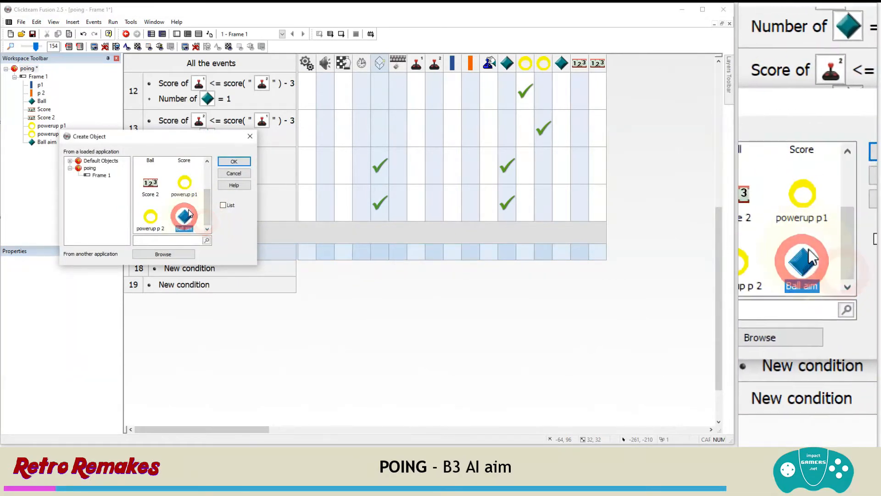
left_click(234, 161)
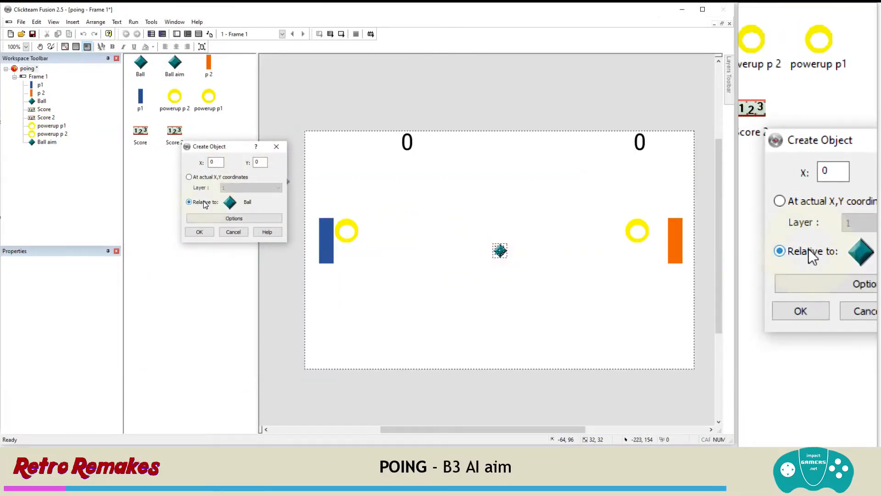
left_click(199, 231)
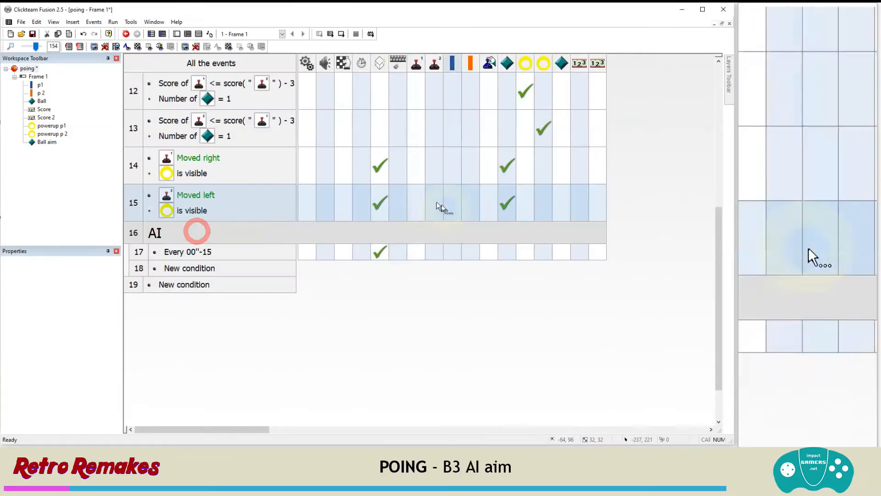
Add a Ball aim action to the Every 00"-15 event that sets its direction to Dir( "Ball" )
left_click(561, 251)
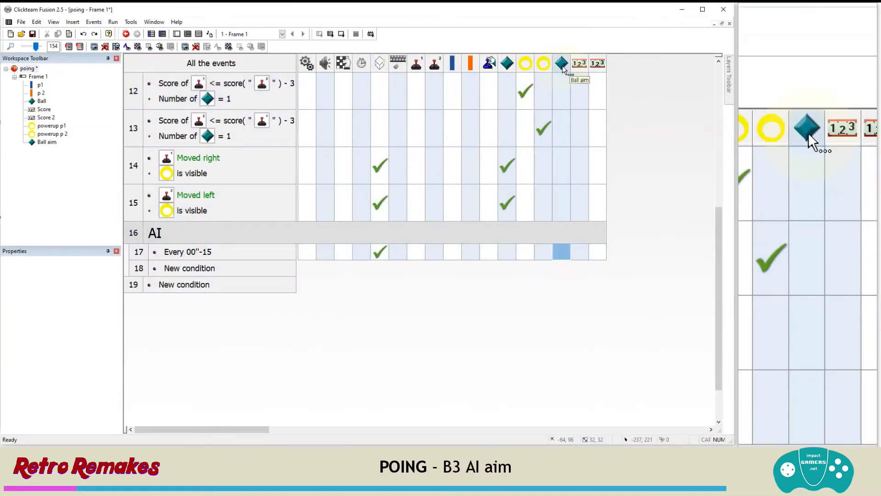
left_click(560, 249)
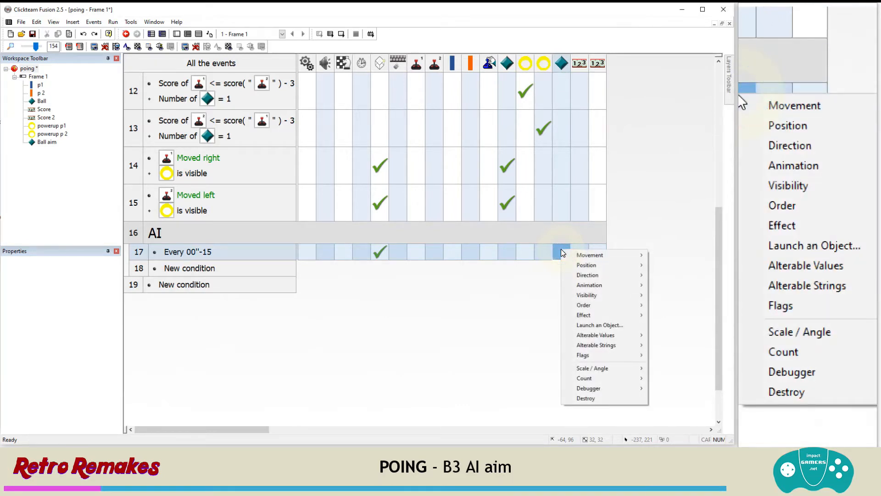
mouse_move(596, 275)
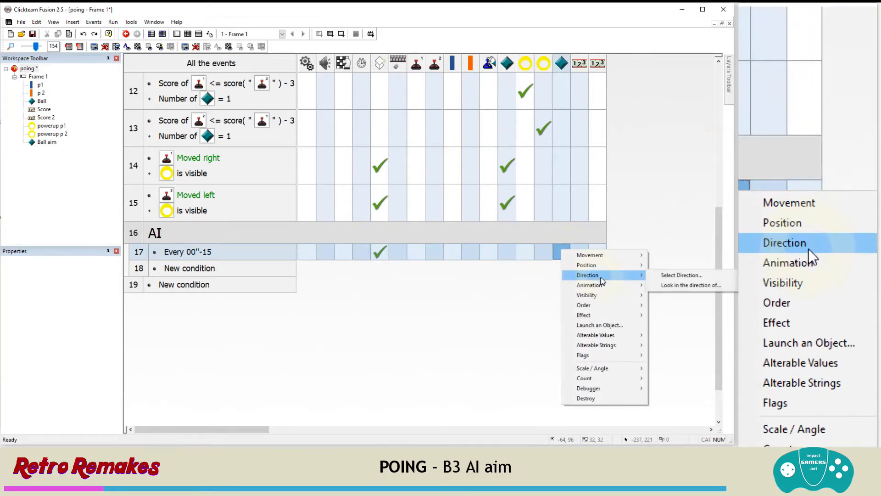
left_click(660, 275)
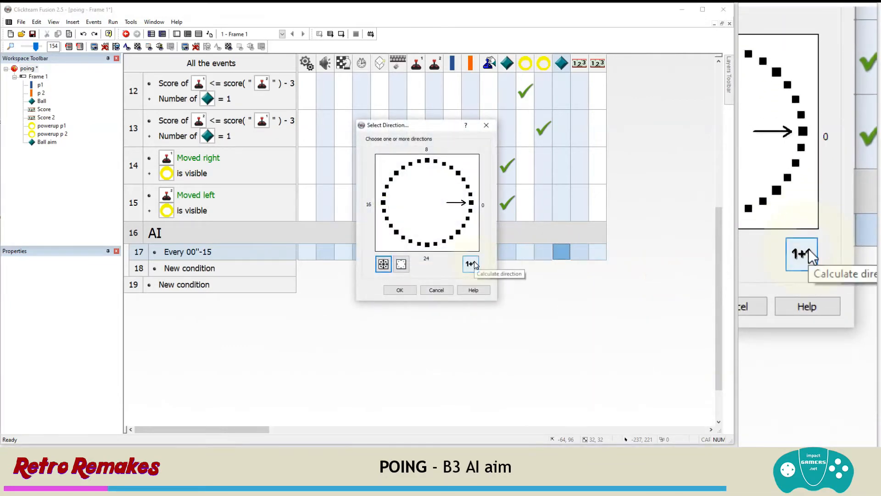
left_click(471, 264)
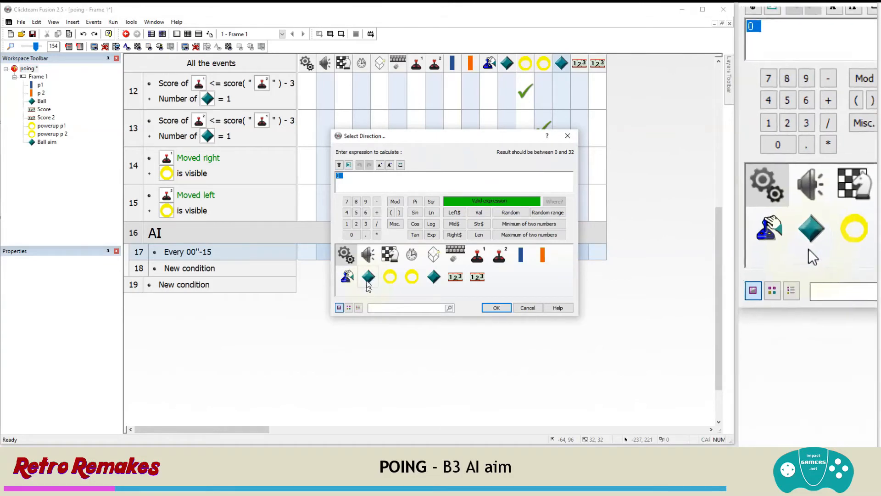
left_click(368, 277)
mouse_move(396, 295)
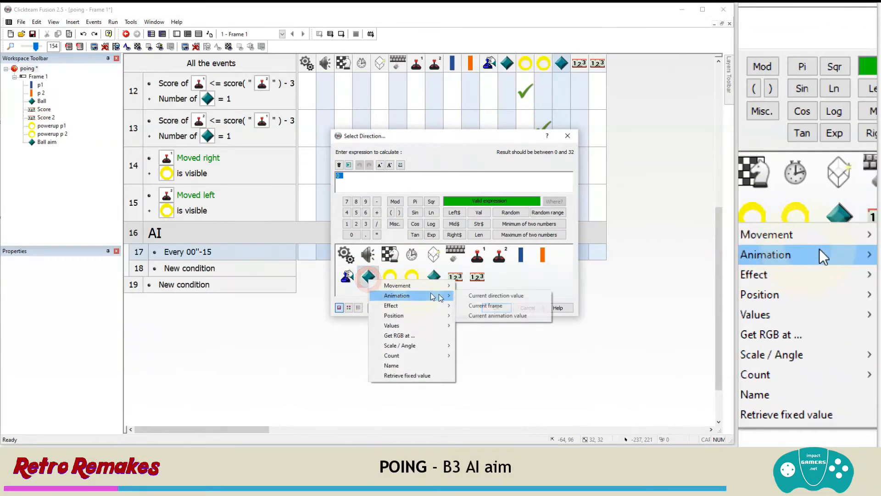
left_click(483, 296)
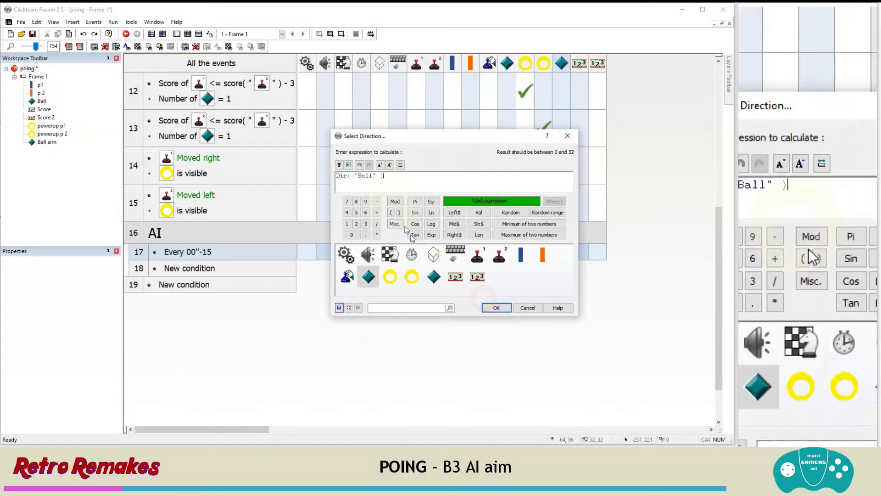
left_click(490, 307)
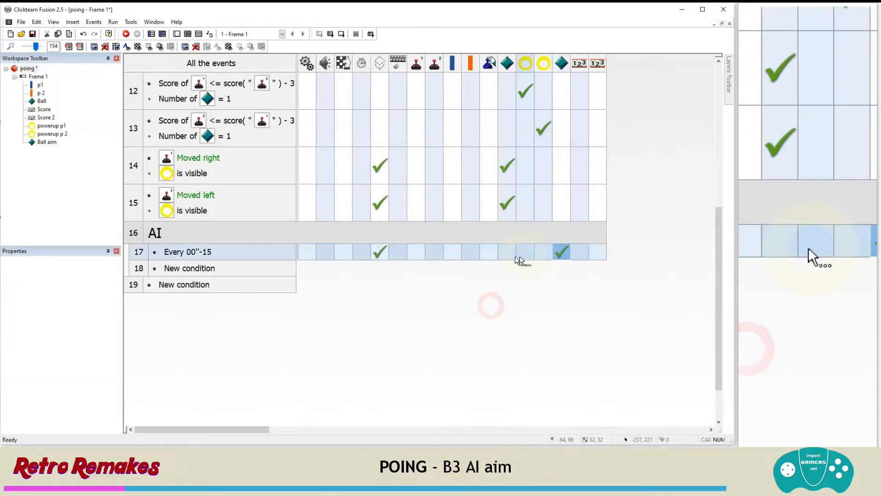
Add a Ball aim action to the Every 00"-15 event that sets its speed to Speed( "Ball" ) + AI Skill
mouse_move(554, 252)
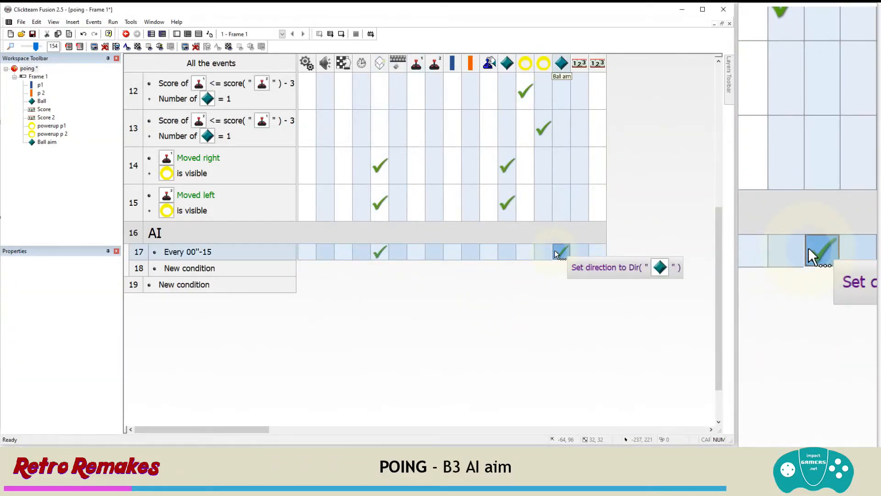
right_click(554, 252)
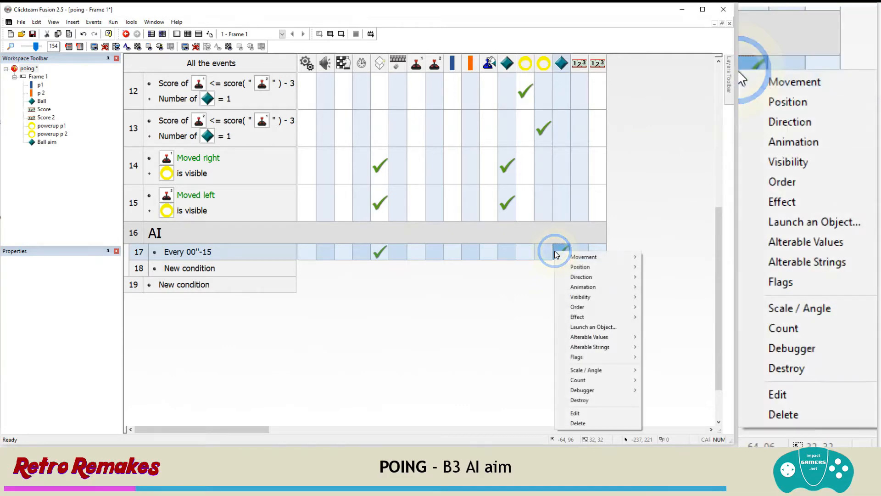
mouse_move(583, 257)
left_click(669, 307)
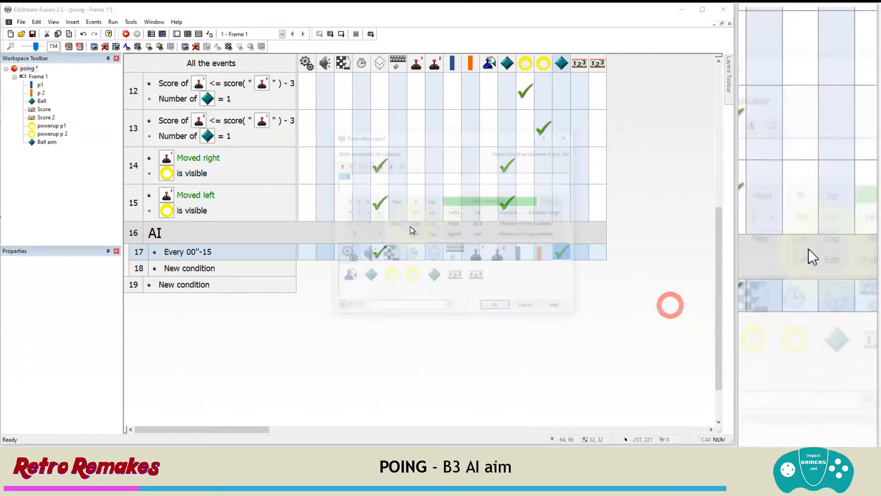
right_click(370, 276)
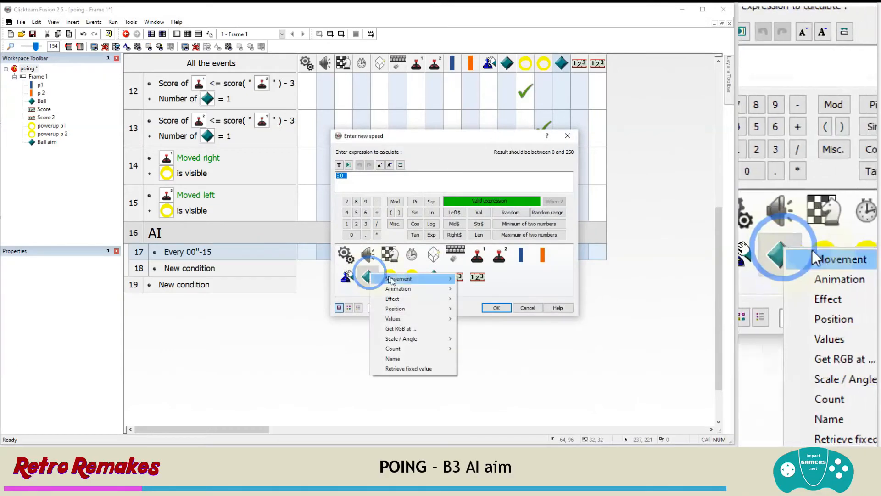
mouse_move(404, 279)
left_click(477, 279)
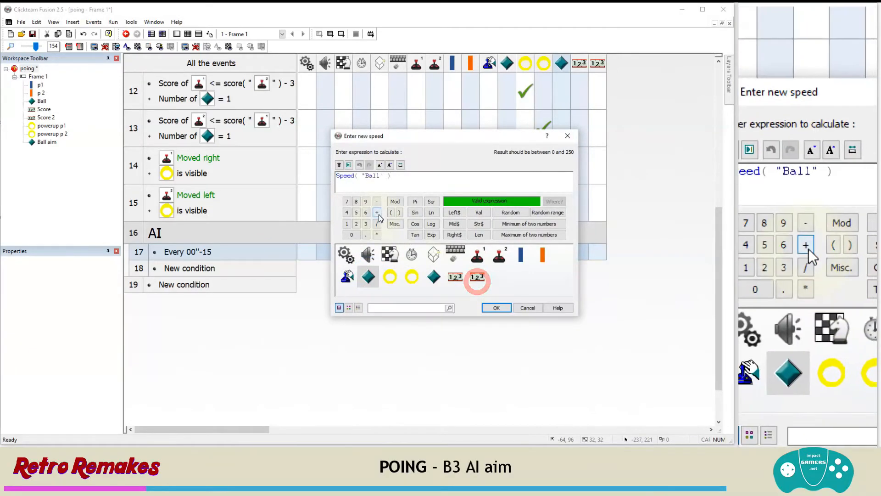
left_click(377, 213)
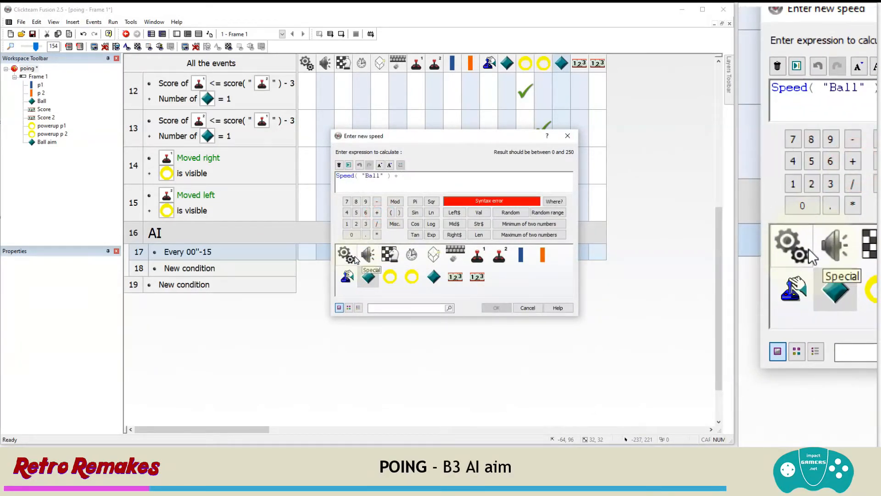
left_click(355, 259)
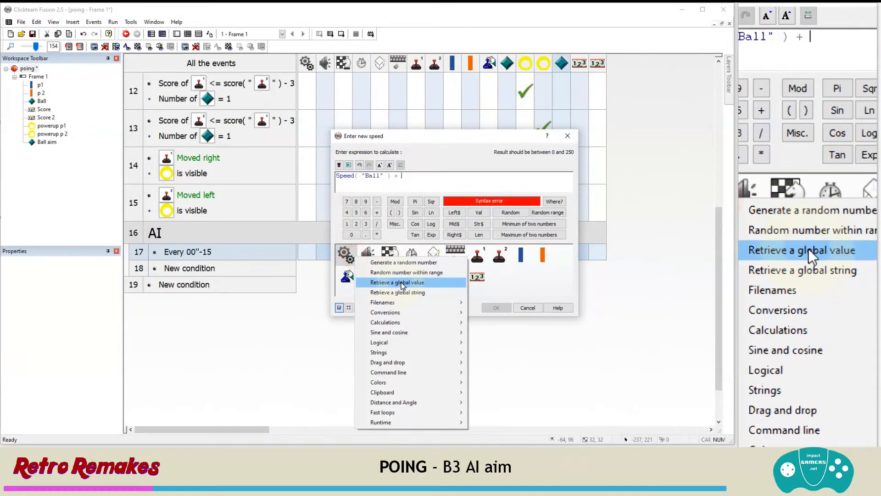
left_click(390, 277)
double_click(168, 228)
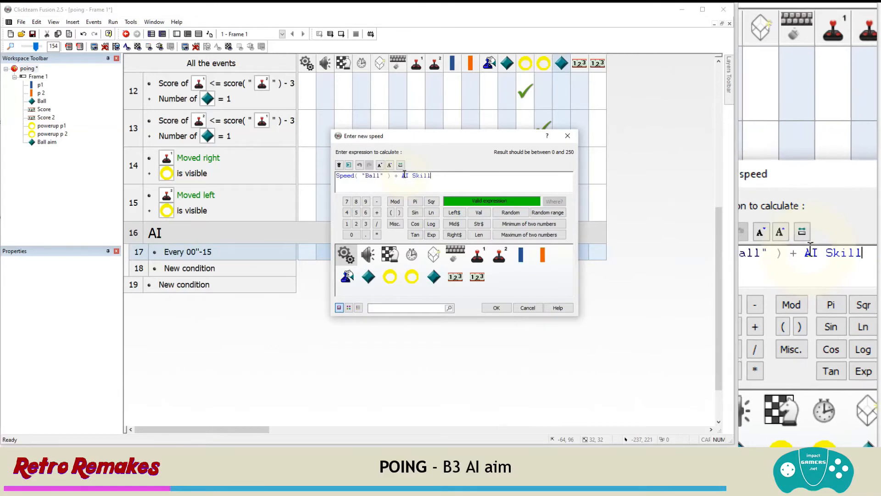
left_click(496, 308)
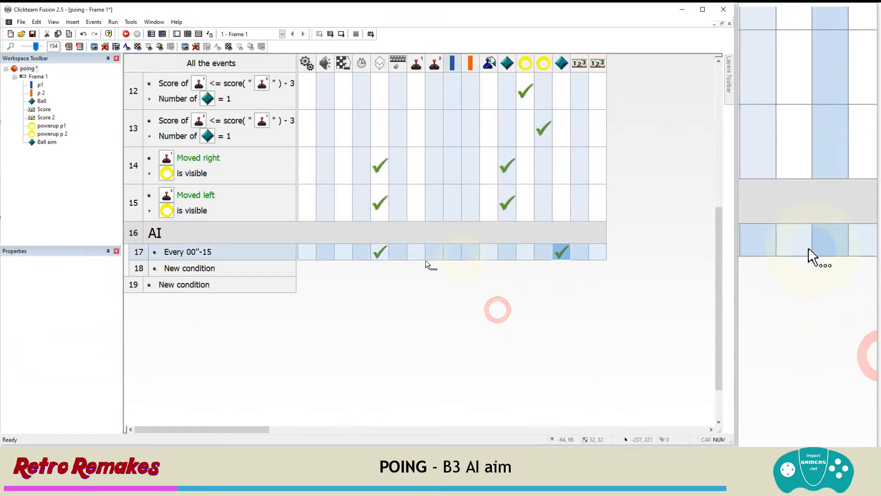
Add an event to the AI group that triggers when Ball aim leaves the play area on the bottom or top
left_click(199, 271)
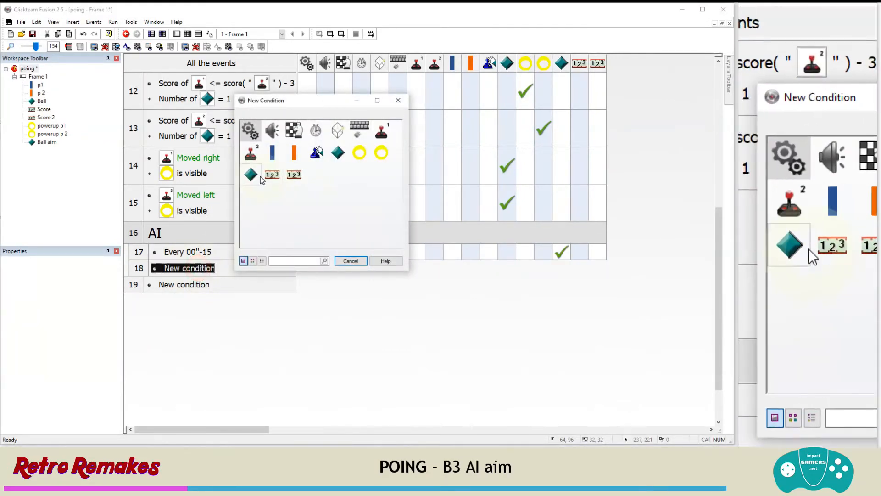
left_click(259, 177)
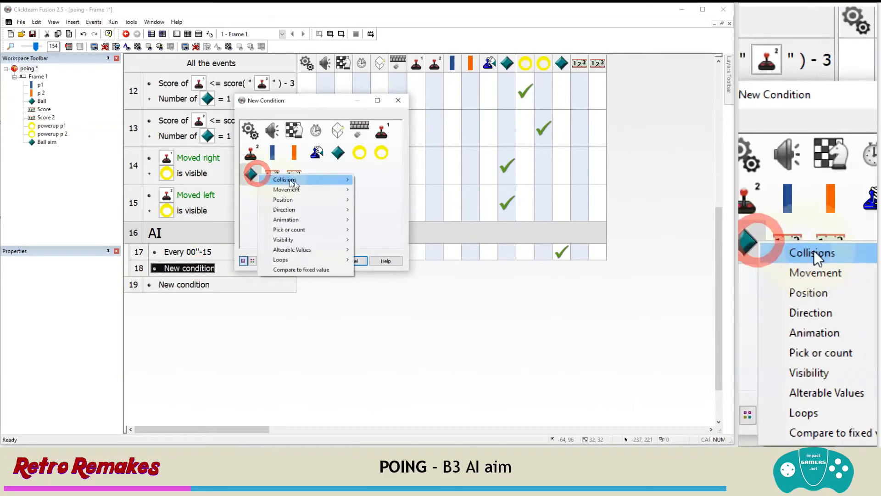
mouse_move(304, 199)
left_click(385, 200)
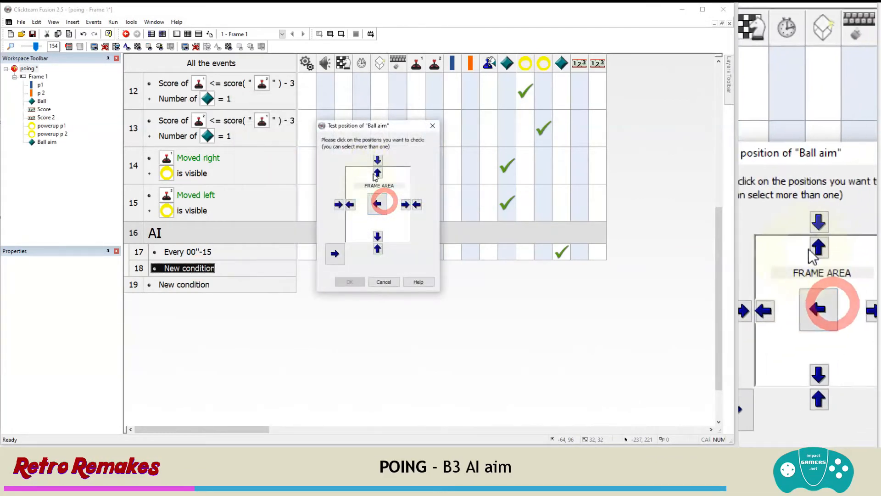
left_click(377, 172)
left_click(378, 235)
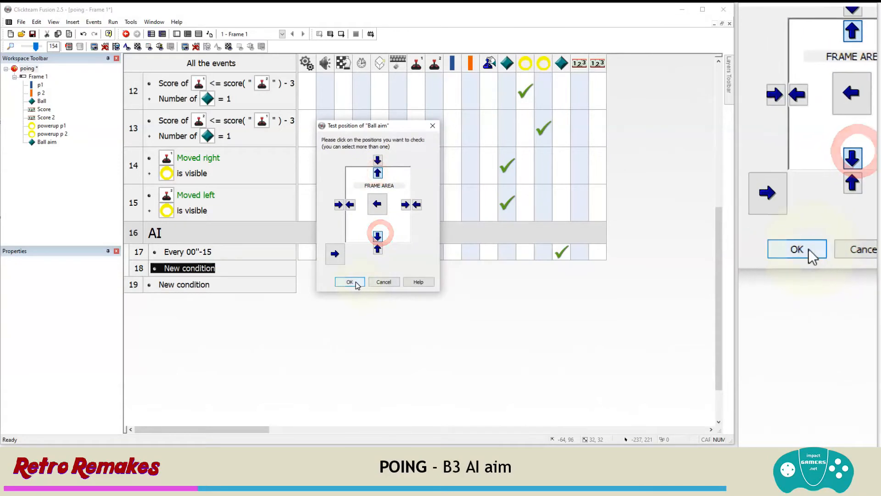
left_click(351, 281)
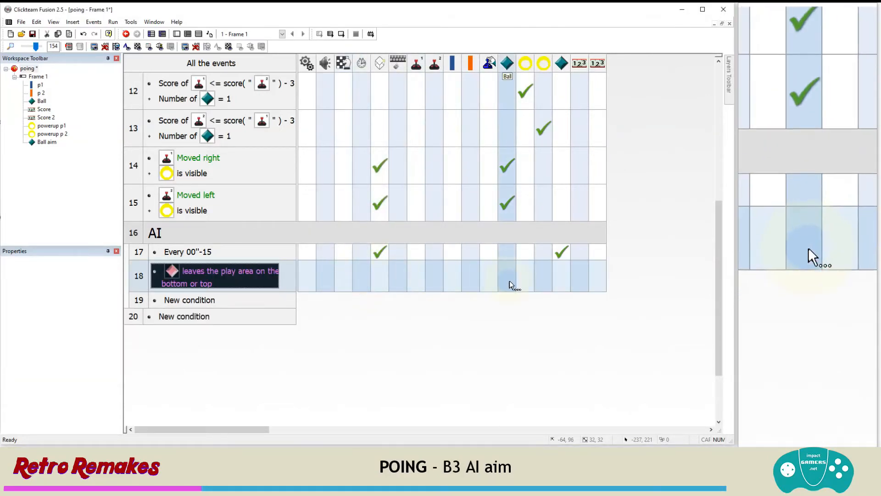
Add a movement action that makes Ball aim bounce when it leaves the bottom or top of the play area
left_click(563, 282)
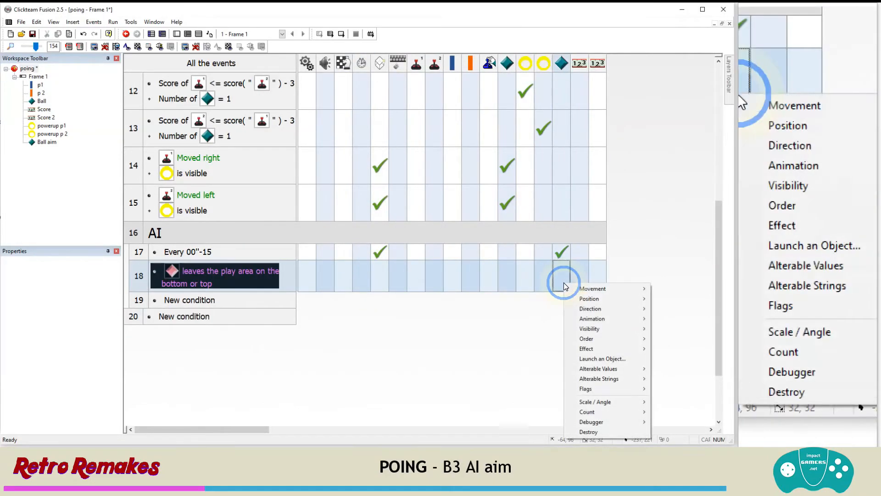
left_click(585, 289)
left_click(672, 309)
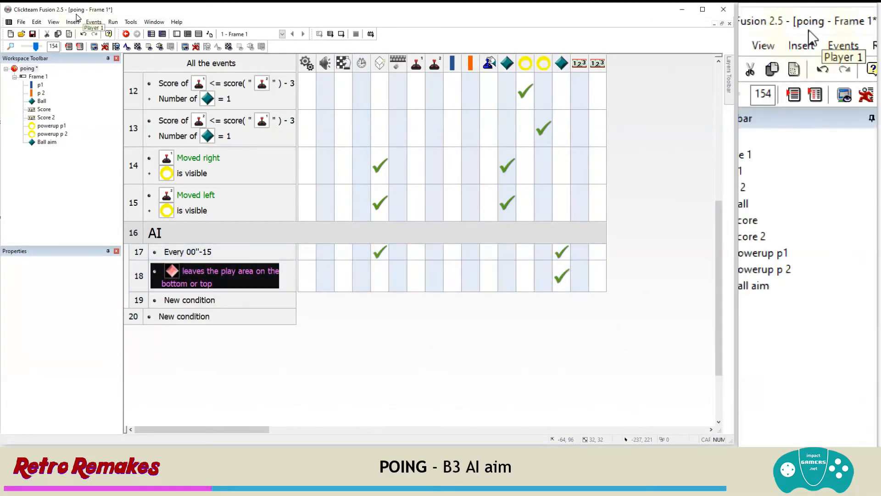
Run the application to test how Ball aim moves ahead of the Ball, and close the game window
left_click(113, 22)
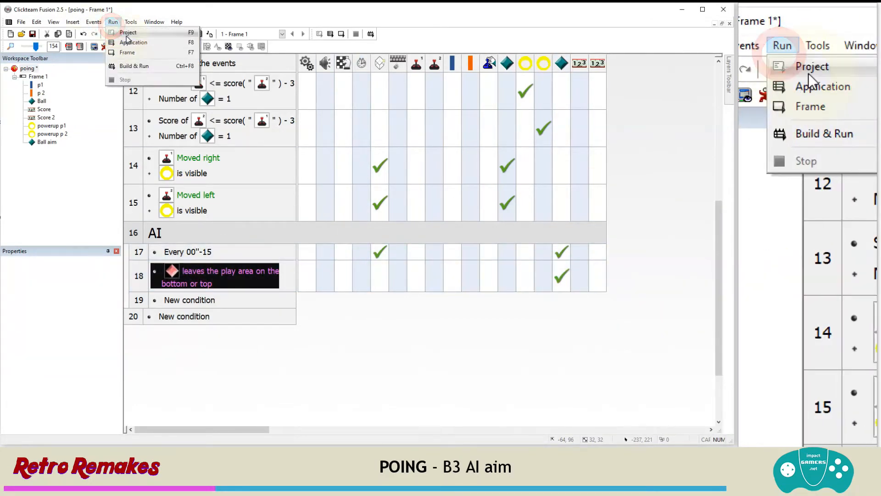
left_click(127, 42)
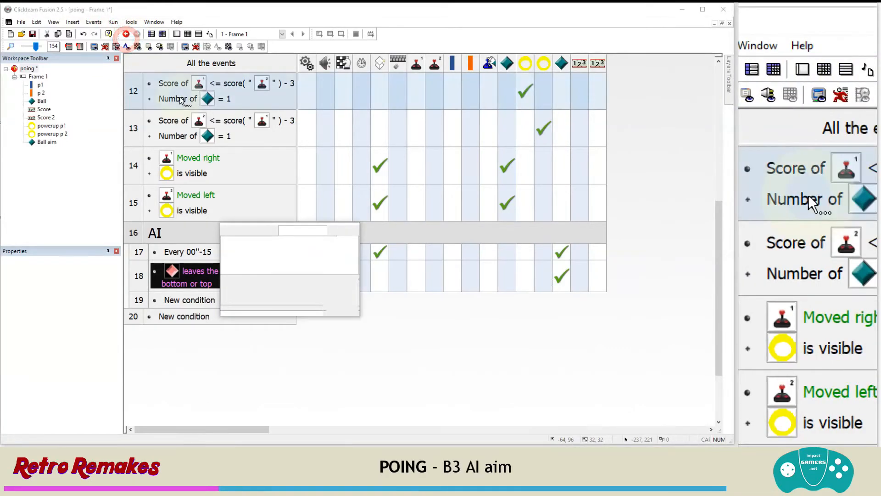
left_click(352, 230)
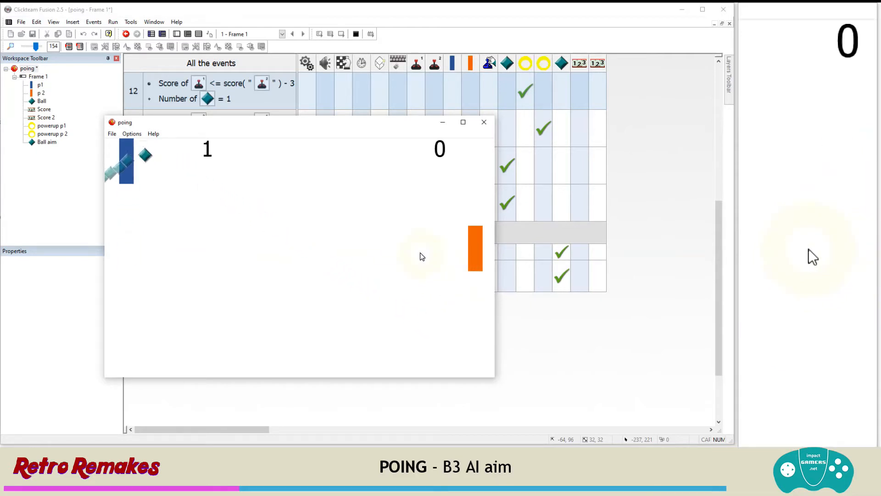
left_click(480, 125)
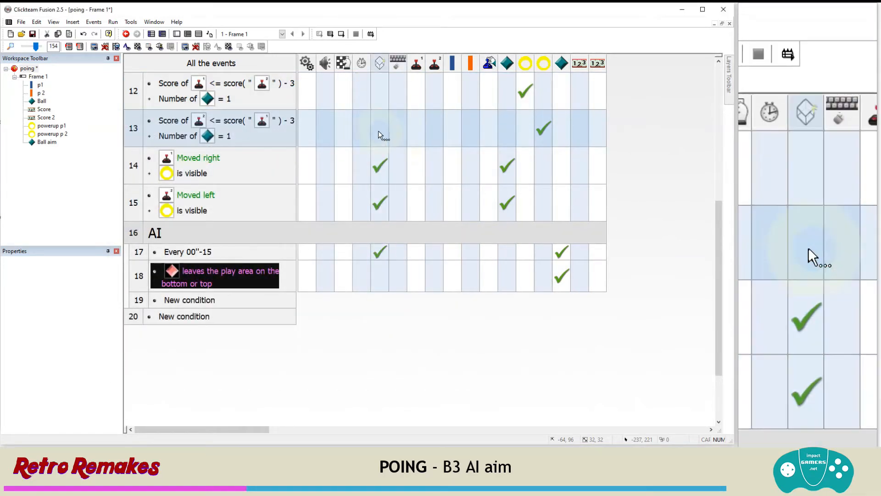
Add an alterable value to the p 2 paddle and name it "y aim"
left_click(41, 94)
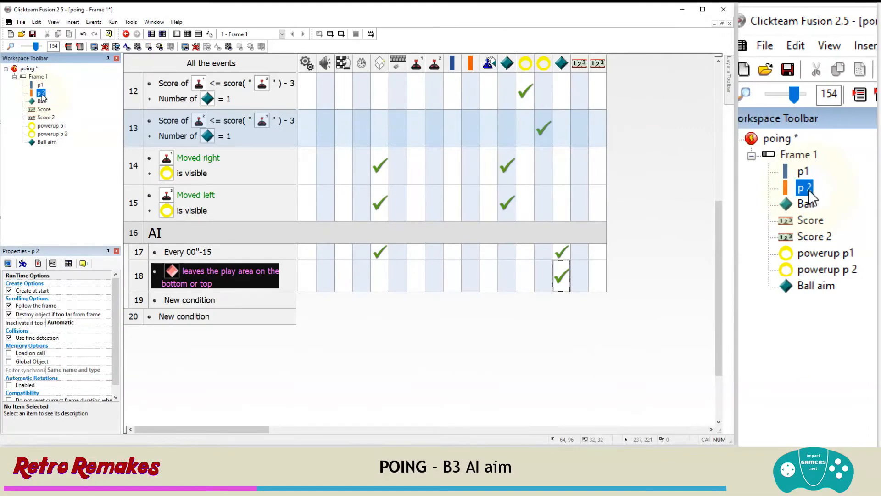
left_click(53, 263)
left_click(68, 291)
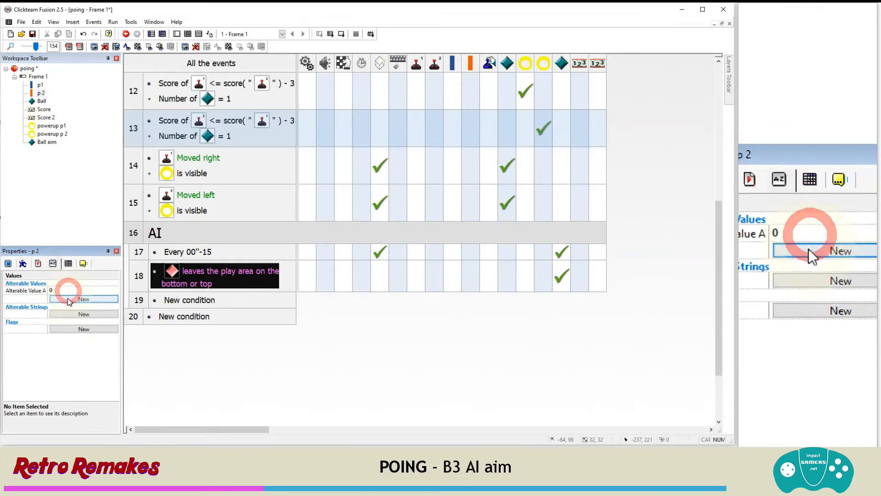
left_click(28, 292)
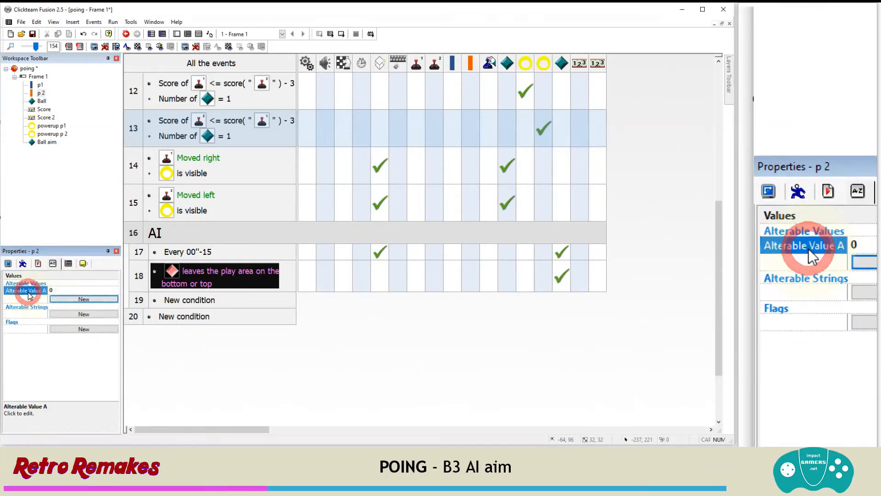
left_click(28, 293)
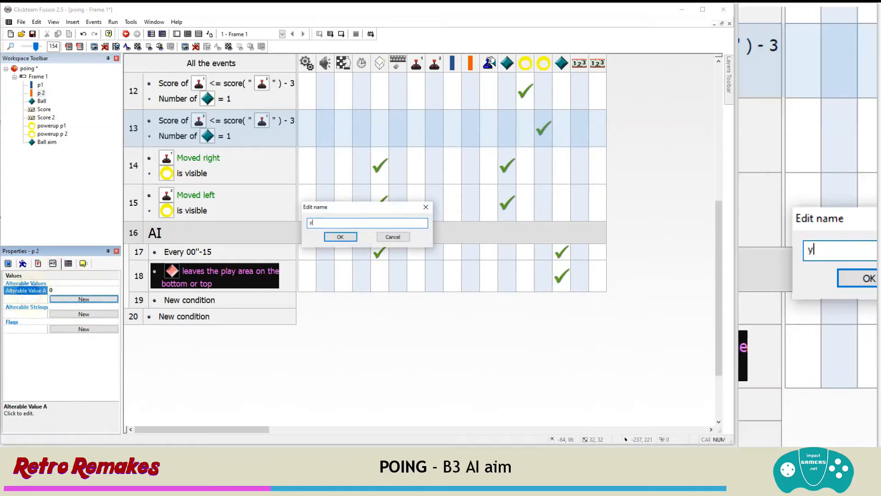
type("aim")
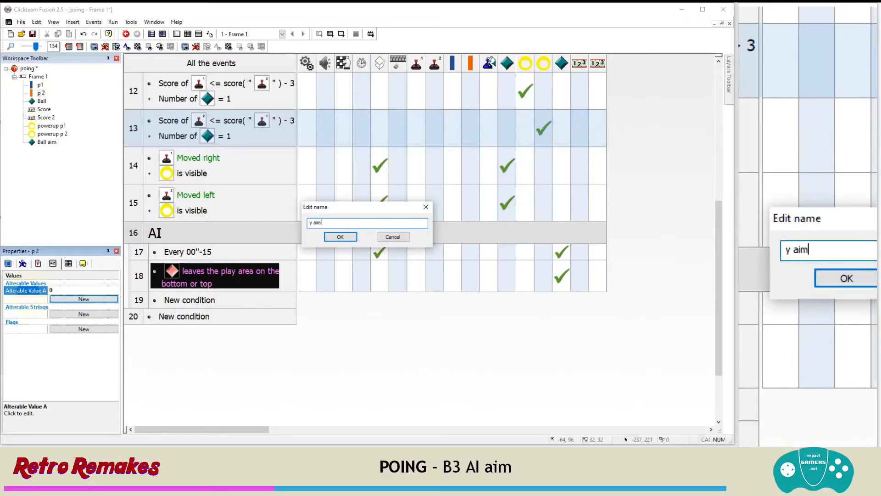
key("Return")
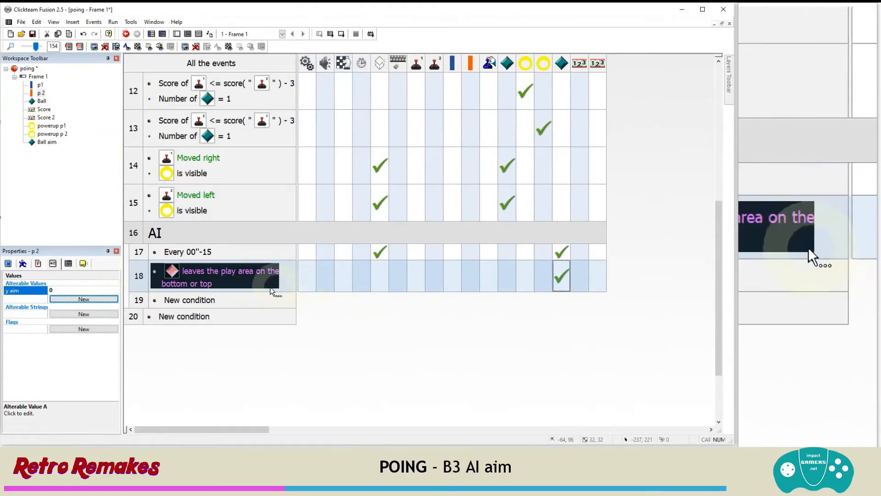
Add an event to the AI group that triggers when Ball aim leaves the play area on the right
left_click(202, 300)
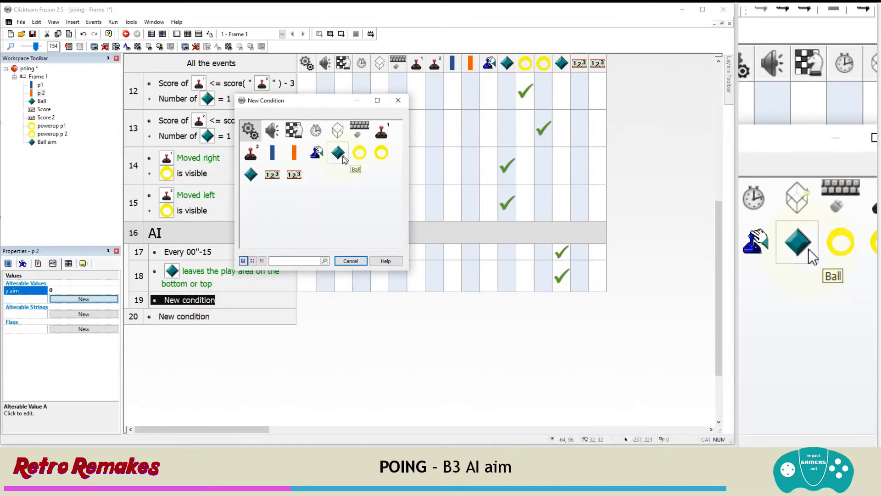
left_click(250, 174)
left_click(278, 202)
left_click(363, 202)
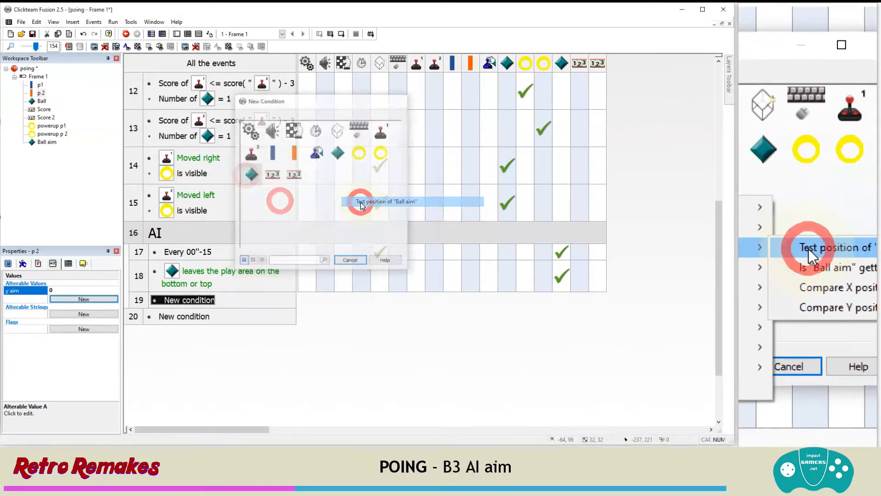
left_click(406, 204)
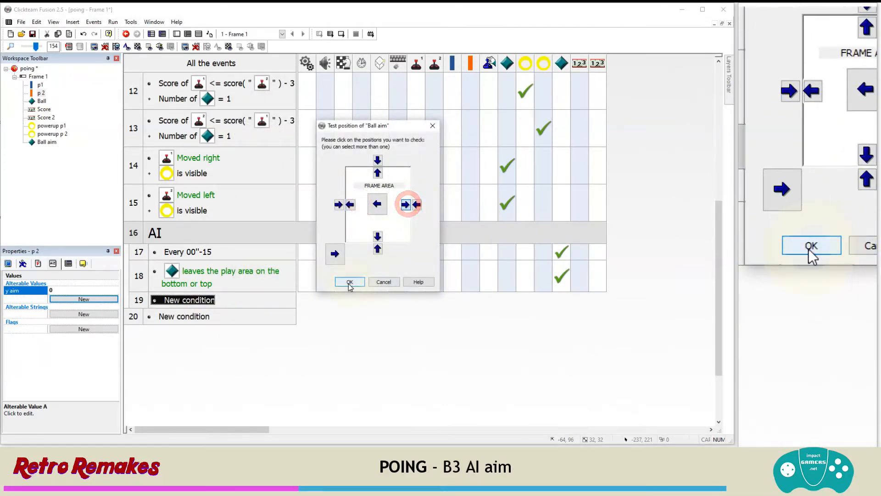
left_click(350, 282)
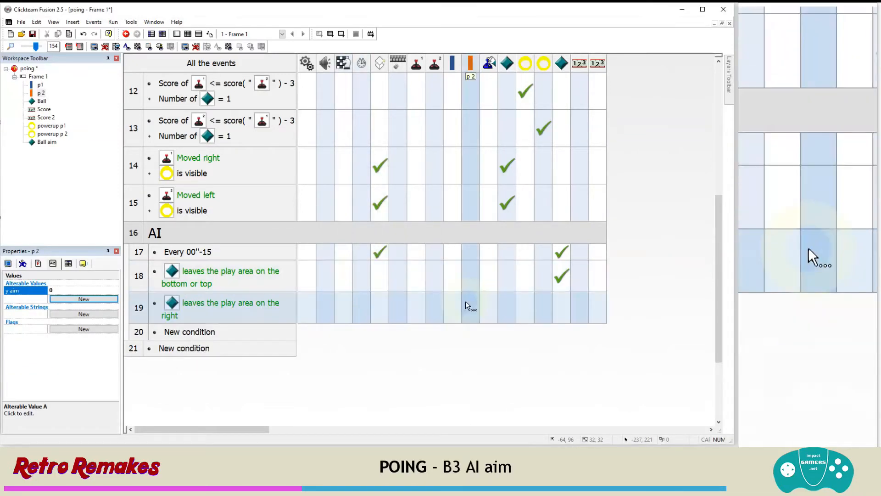
In the event where Ball aim leaves the right of the play area, set p 2's y aim value to Y( "Ball aim" )
right_click(465, 302)
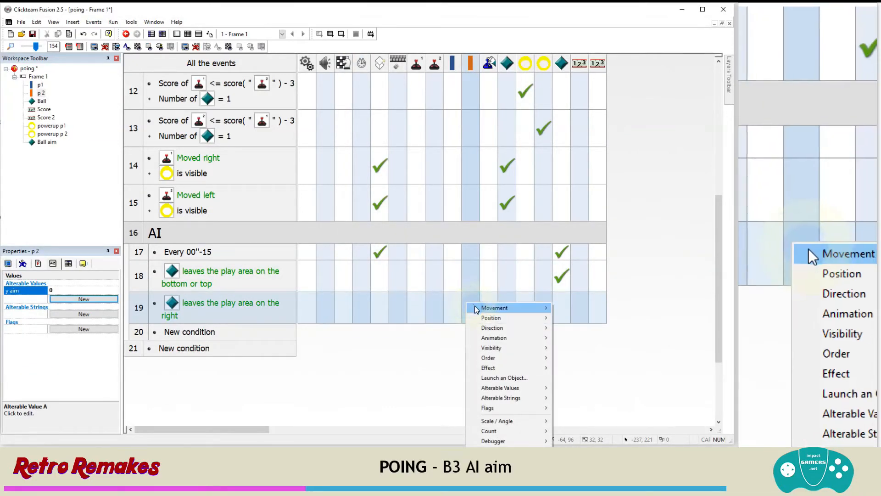
mouse_move(490, 312)
mouse_move(507, 388)
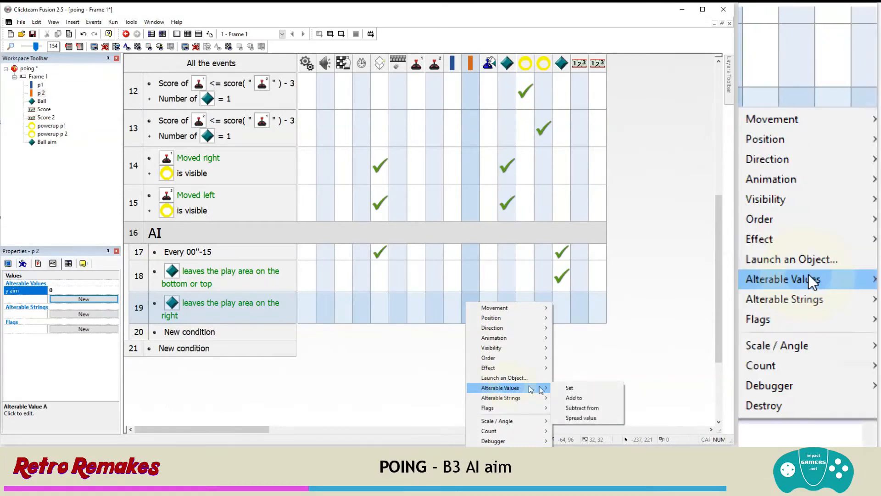
left_click(569, 388)
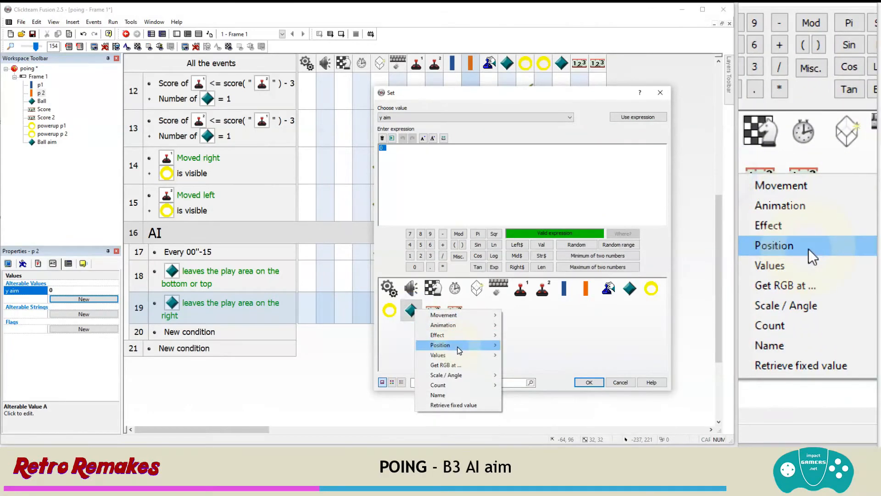
mouse_move(463, 345)
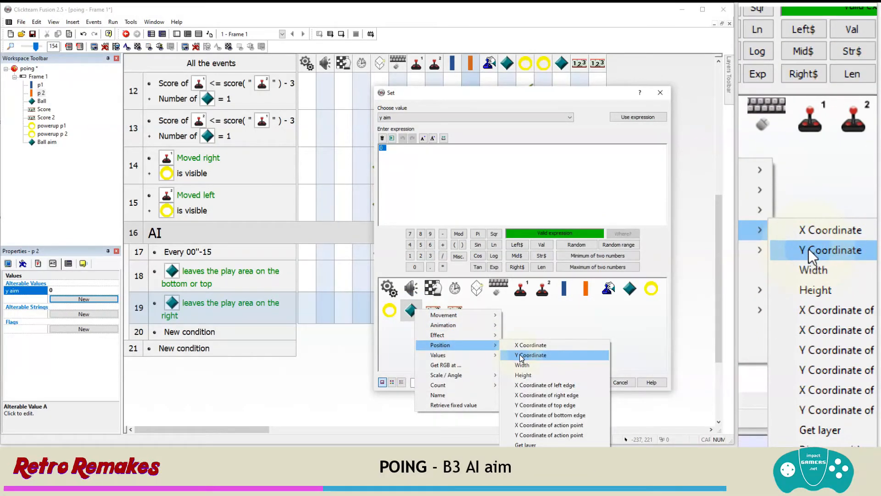
left_click(518, 354)
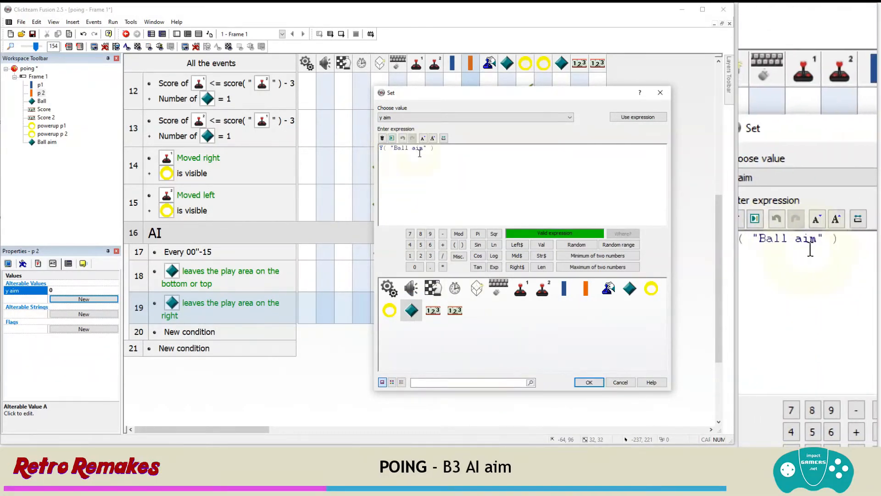
left_click(583, 382)
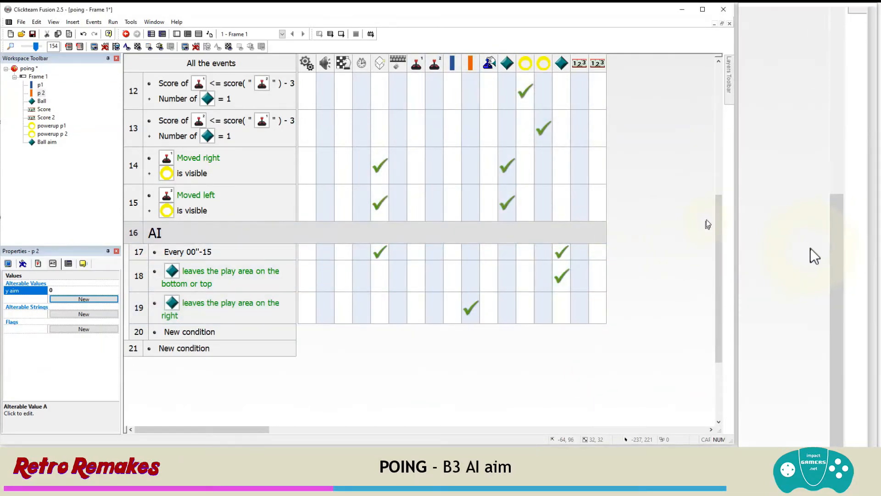
mouse_move(473, 307)
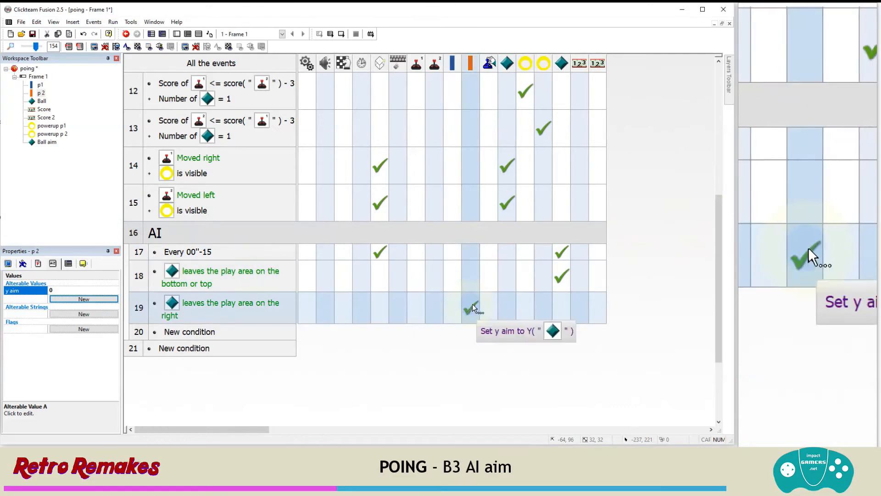
Add an event to the AI group that tests whether p 2's Y position is Greater than y aim( "p 2" )
left_click(199, 332)
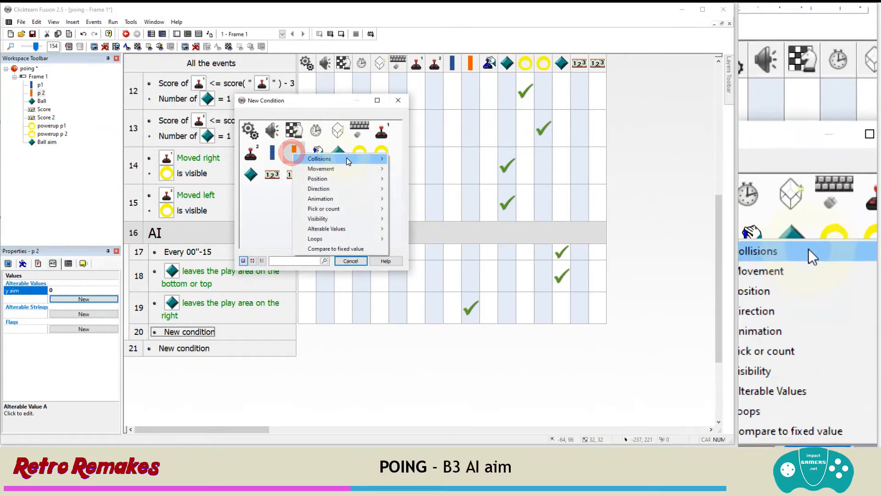
mouse_move(348, 179)
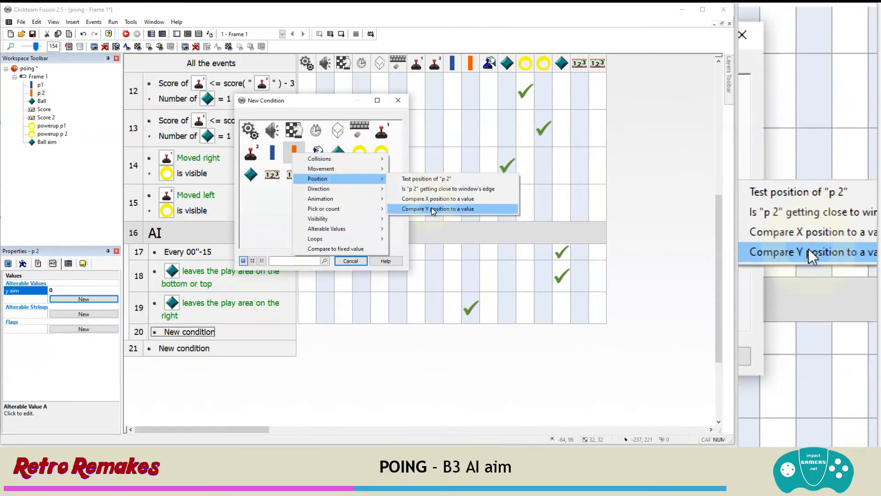
left_click(438, 209)
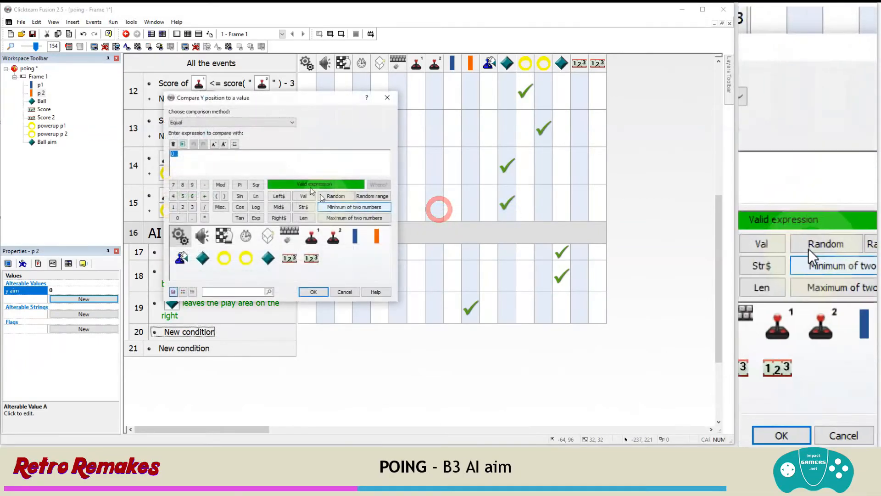
left_click(227, 123)
left_click(227, 160)
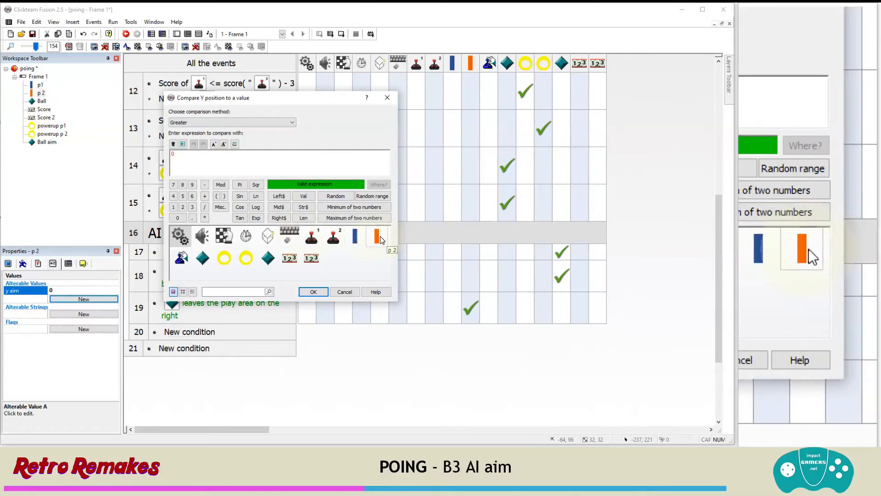
left_click(380, 239)
left_click(415, 281)
left_click(494, 282)
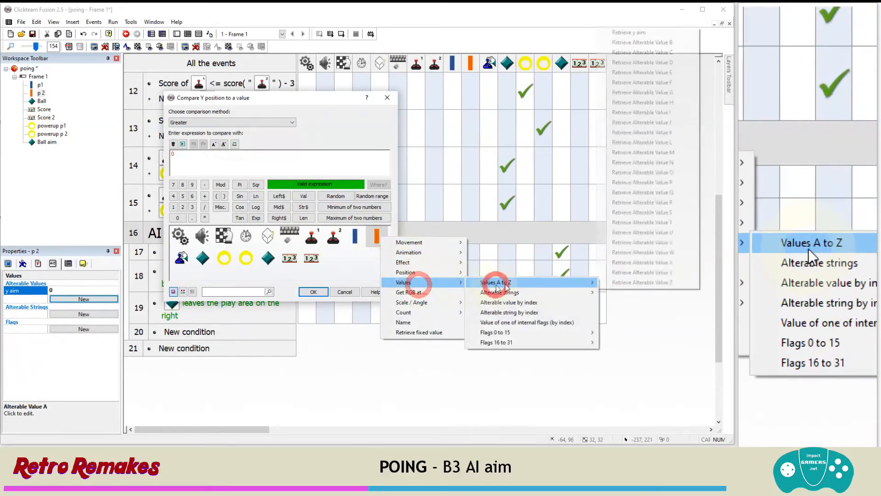
left_click(642, 32)
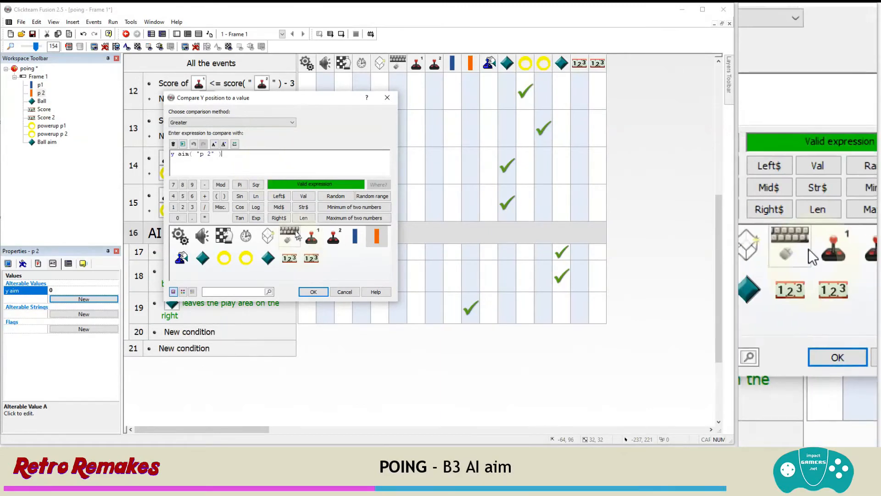
left_click(313, 291)
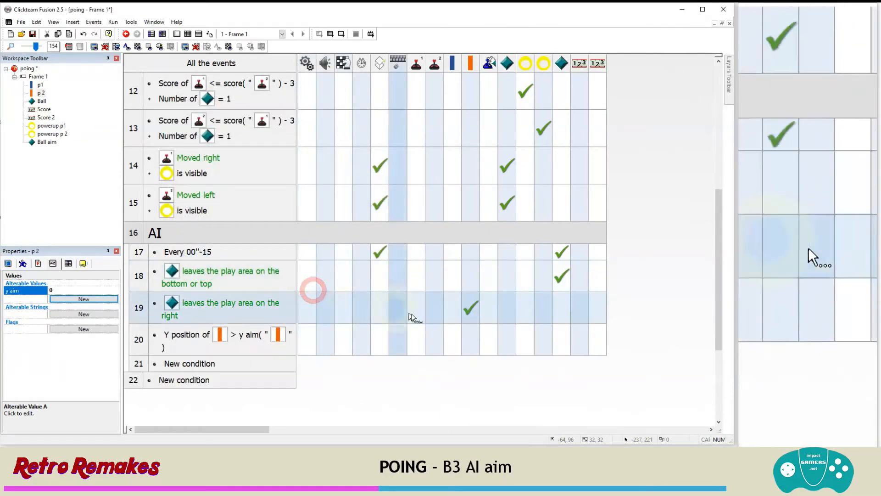
right_click(472, 337)
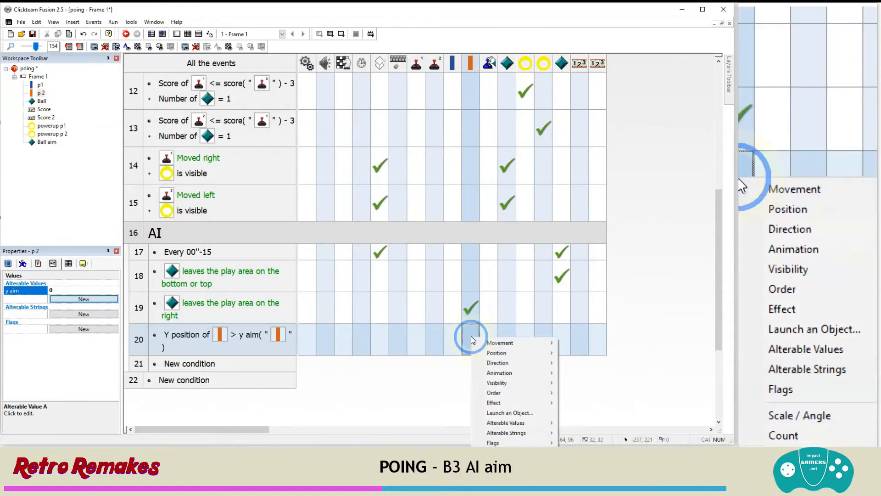
mouse_move(509, 352)
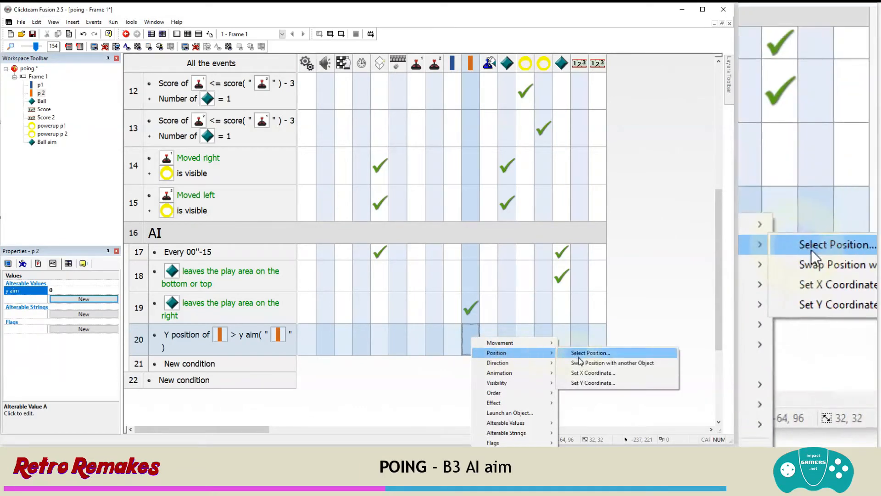
left_click(586, 382)
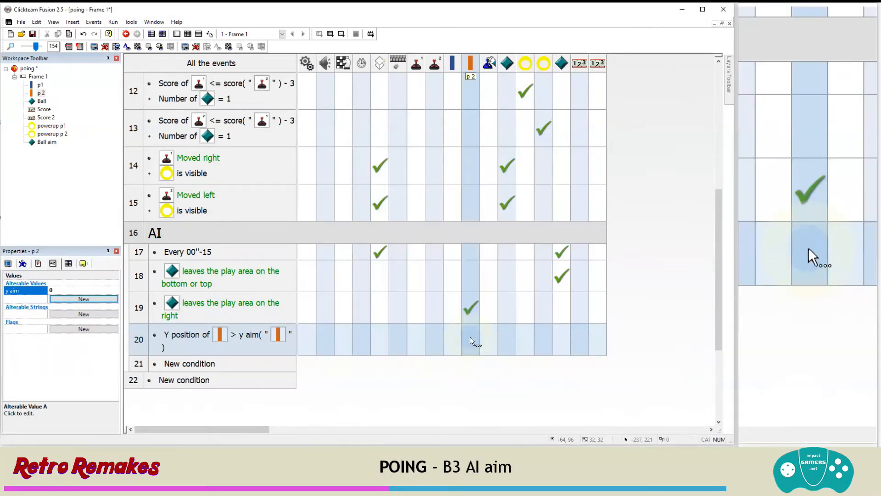
Add an action to the greater-than y aim event that sets p 2's Y coordinate to Y( "p 2" ) - 8
right_click(470, 338)
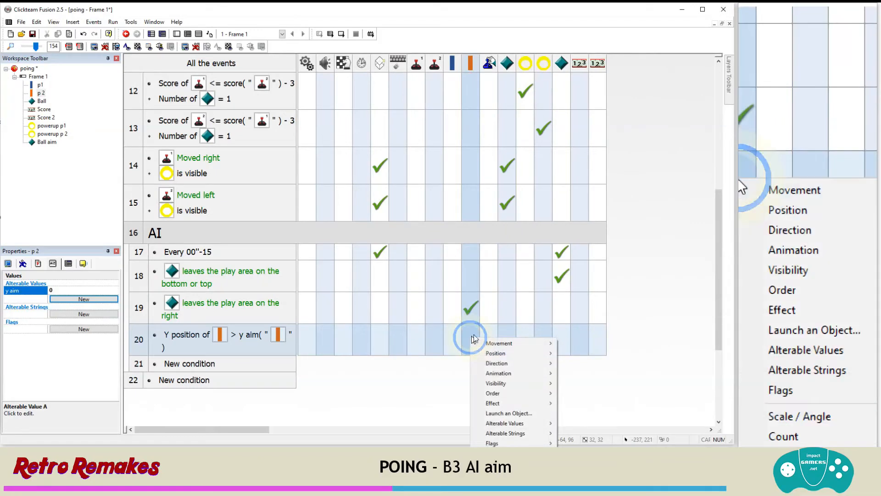
mouse_move(544, 351)
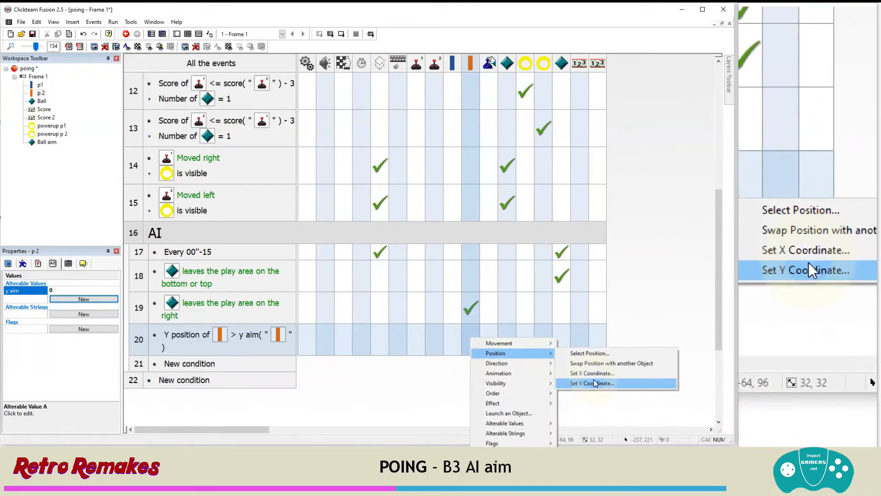
left_click(592, 382)
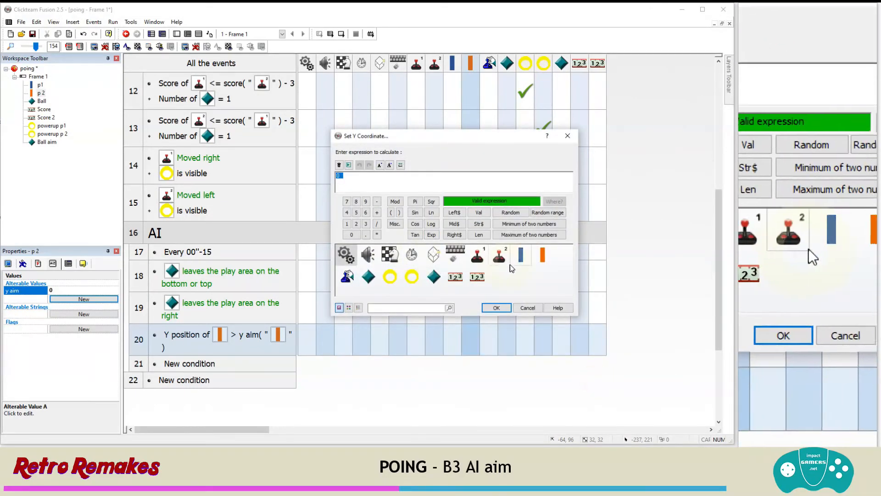
left_click(541, 257)
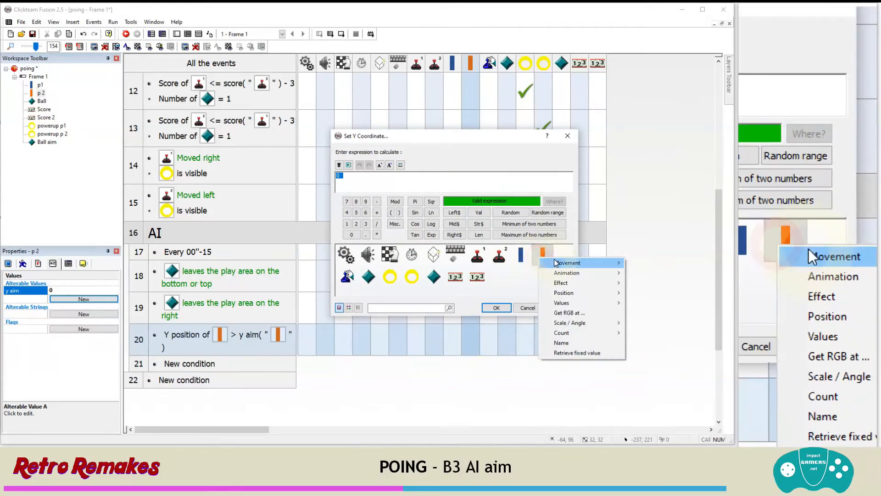
left_click(562, 292)
left_click(635, 303)
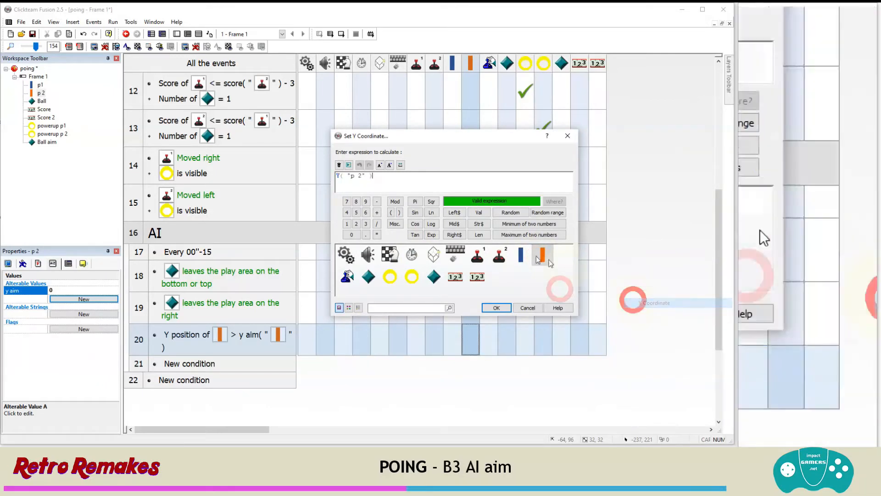
left_click(376, 201)
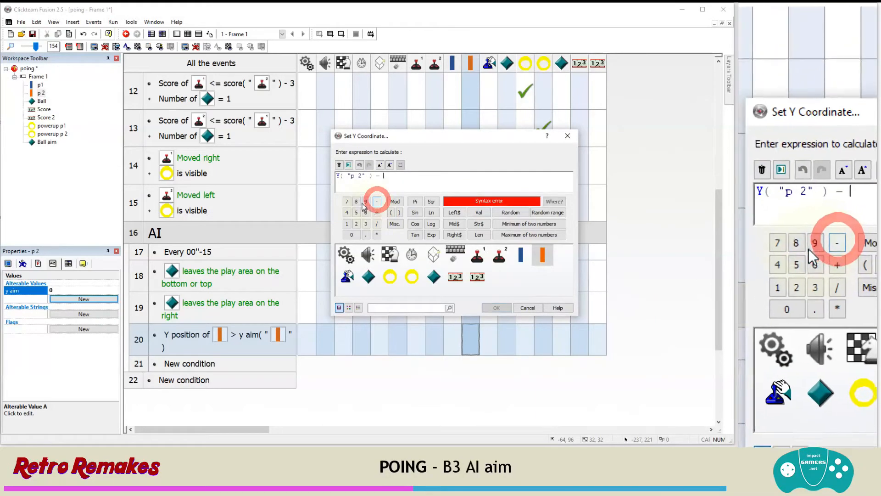
left_click(357, 201)
left_click(491, 299)
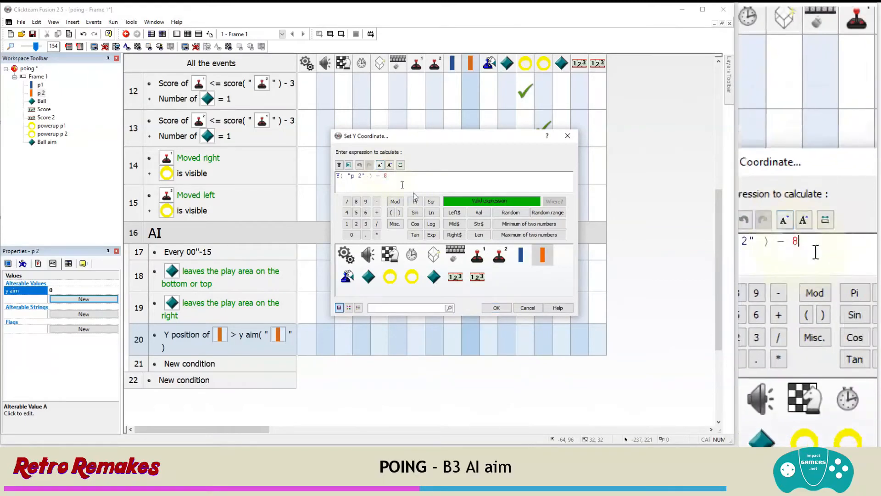
left_click(494, 308)
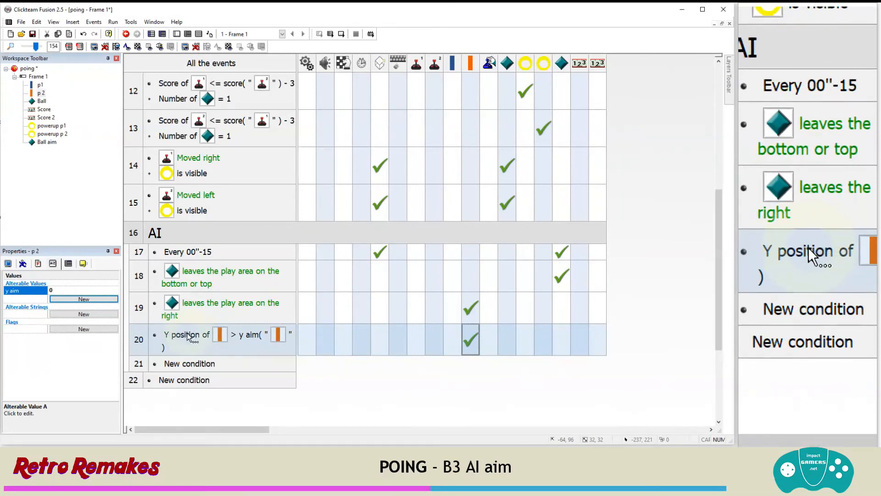
Duplicate the p 2 Y position condition as a new event and set its comparison method to Lower
left_click_drag(190, 337, 182, 366)
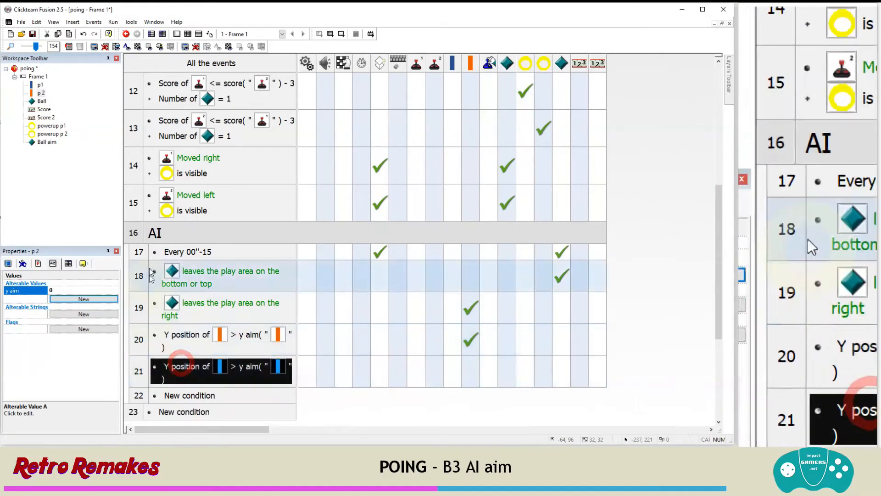
double_click(234, 369)
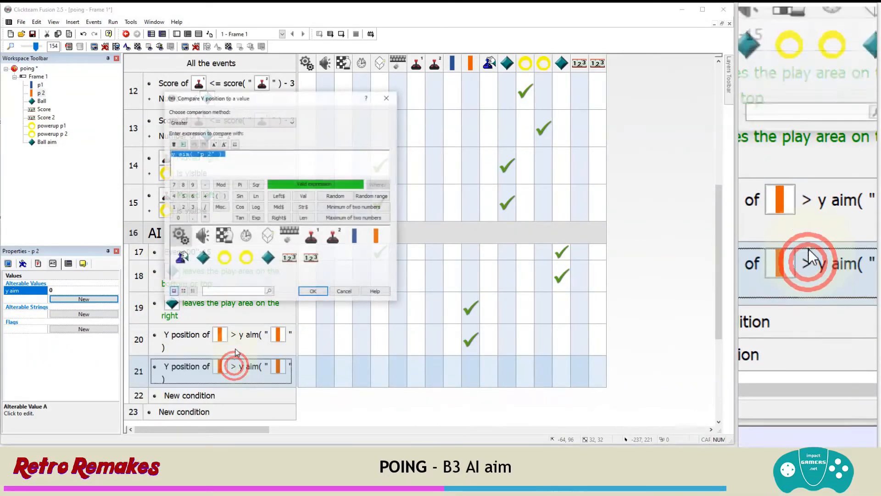
left_click(197, 122)
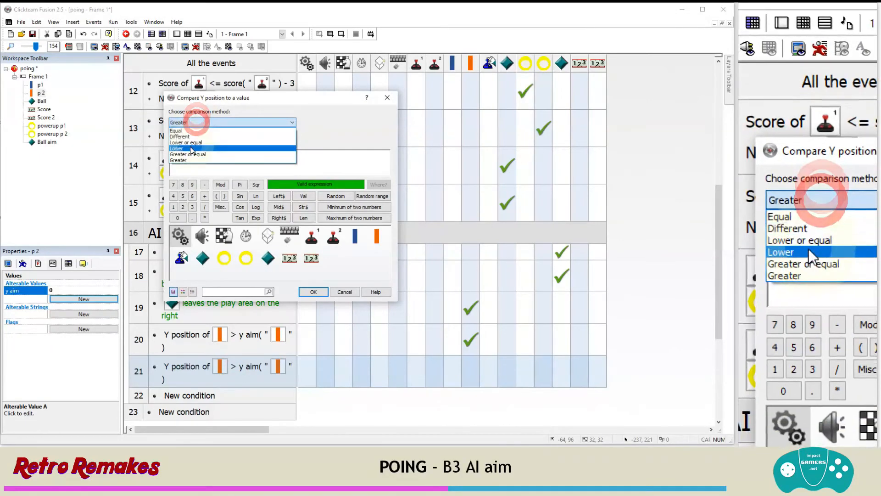
left_click(189, 148)
left_click(312, 292)
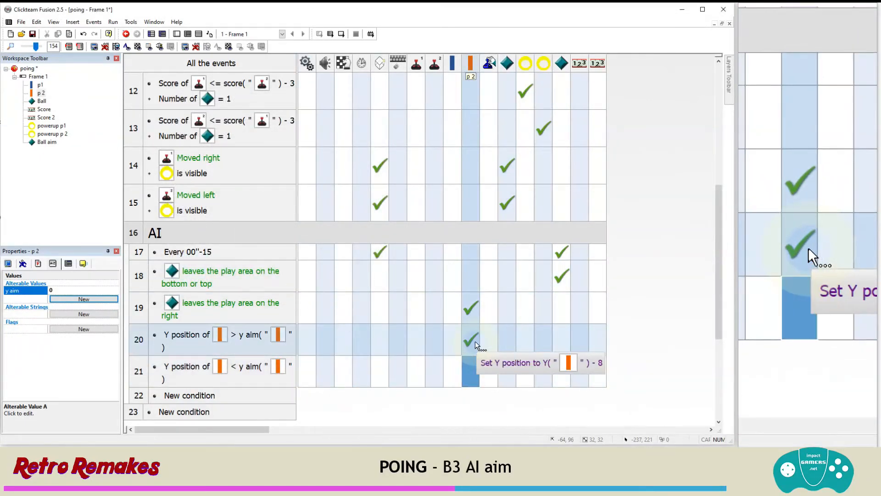
Copy p 2's Set Y position action into the lower-than y aim event and change its expression to Y( "p 2" ) + 8
left_click_drag(467, 341, 467, 364)
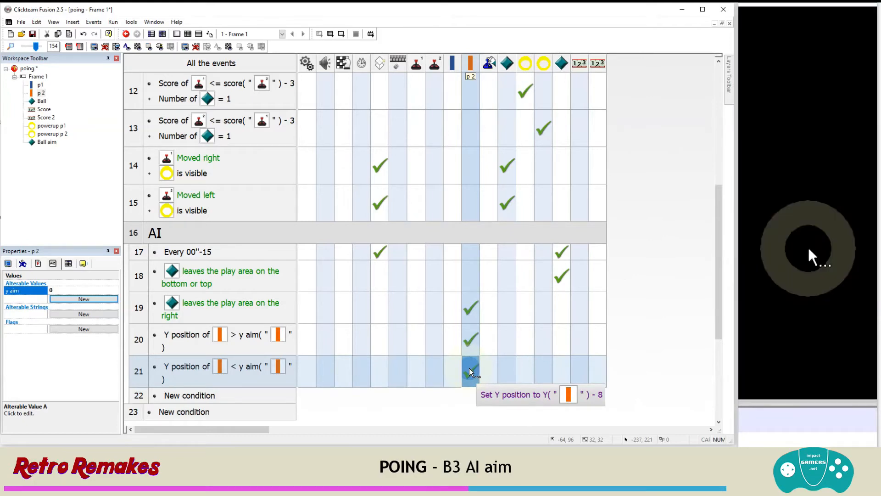
right_click(469, 368)
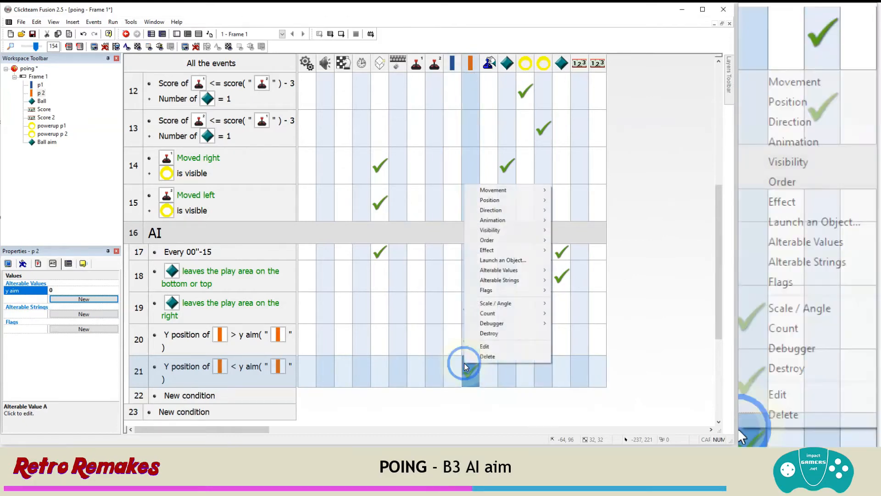
left_click(480, 347)
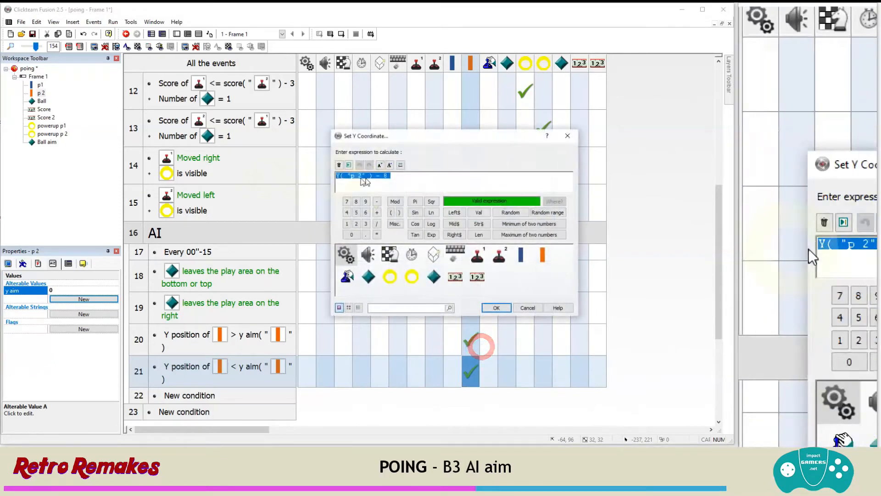
left_click(379, 178)
key("BackSpace")
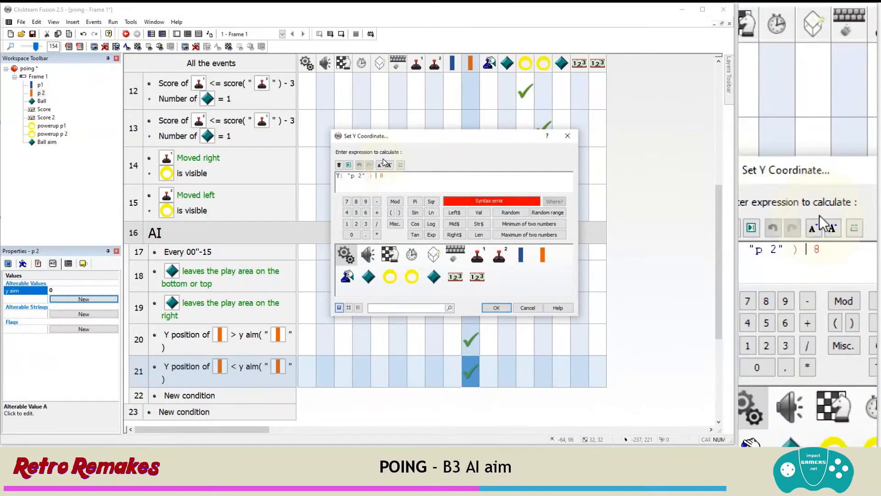
type("+")
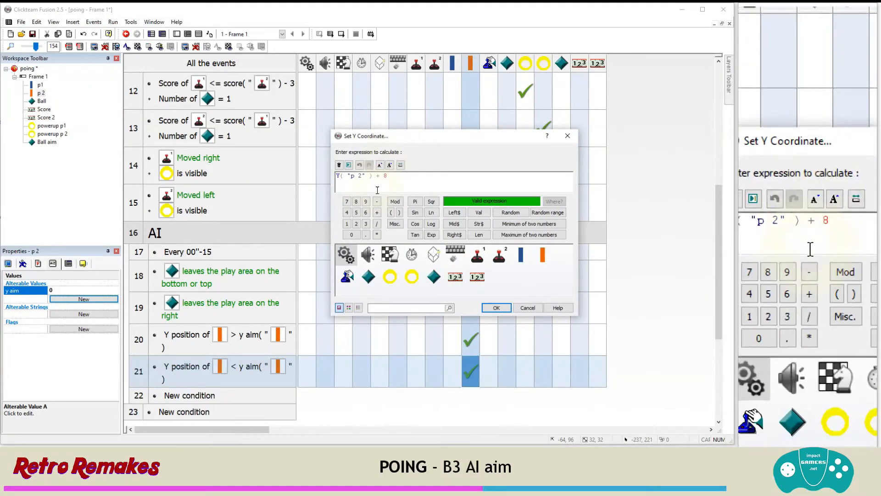
left_click(496, 307)
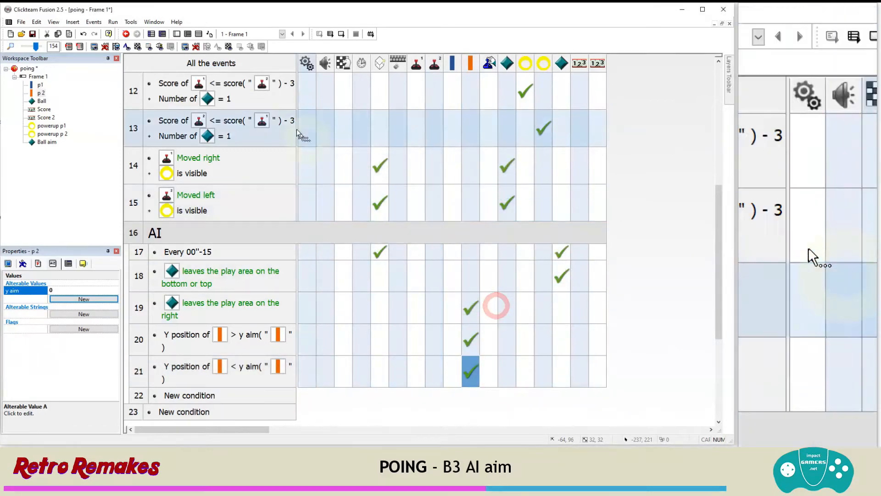
Test-run the frame and the application, moving the debugger clear of the playfield, and watch p 2 before closing the game
left_click(113, 22)
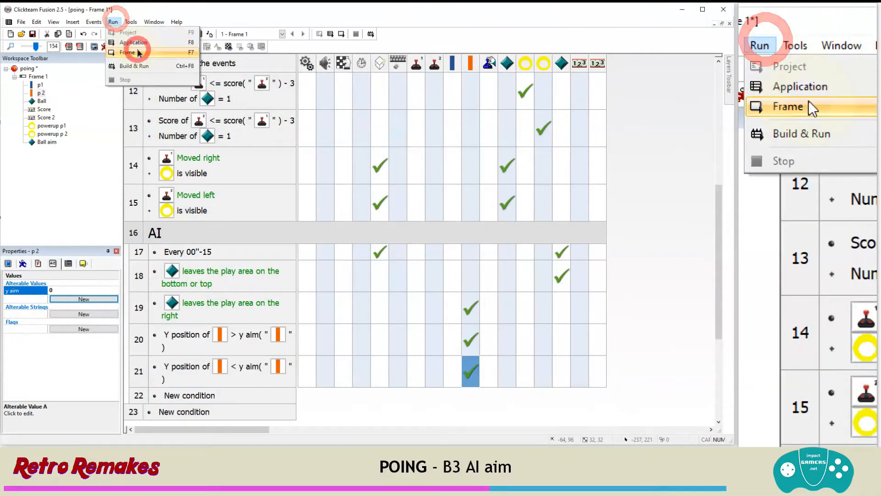
left_click(128, 52)
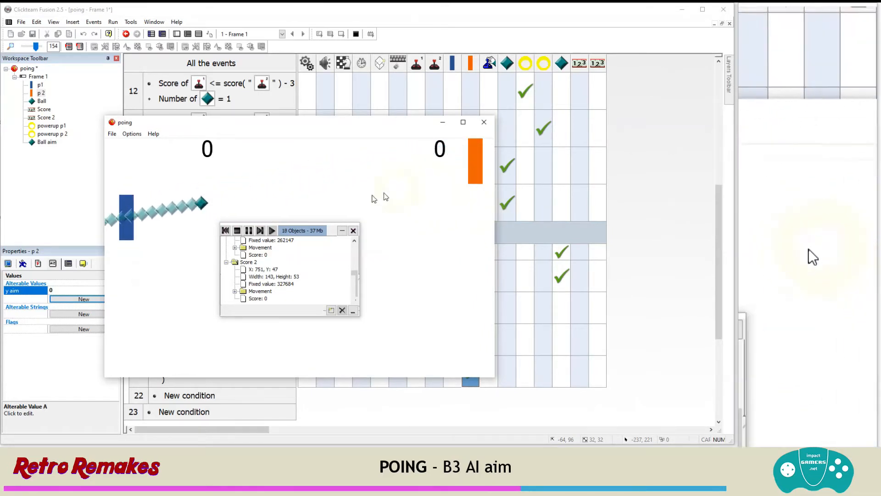
left_click(113, 133)
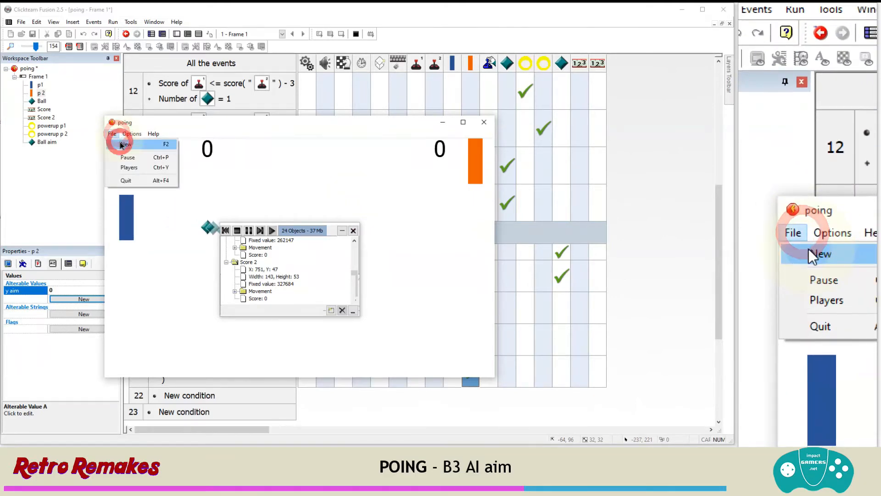
left_click(121, 141)
left_click(114, 23)
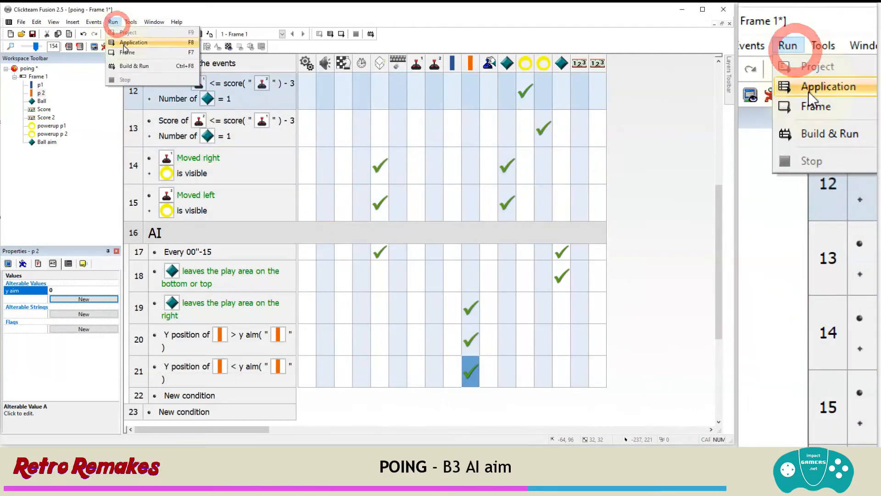
left_click(117, 44)
left_click_drag(336, 230, 358, 47)
left_click(484, 123)
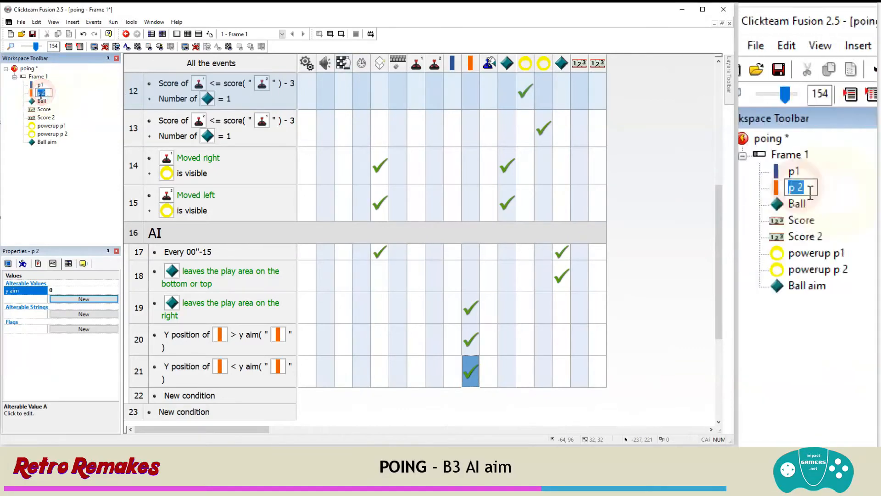
Set the initial value of p 2's y aim alterable value to 263
left_click(30, 93)
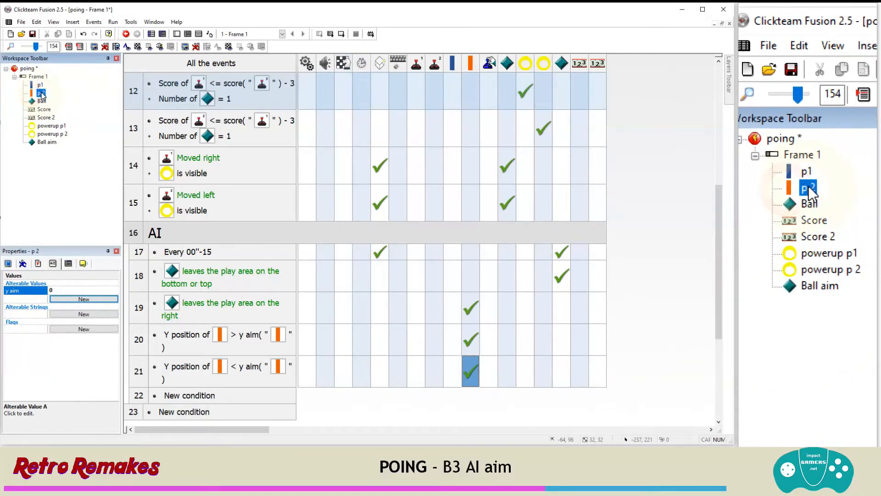
left_click(55, 290)
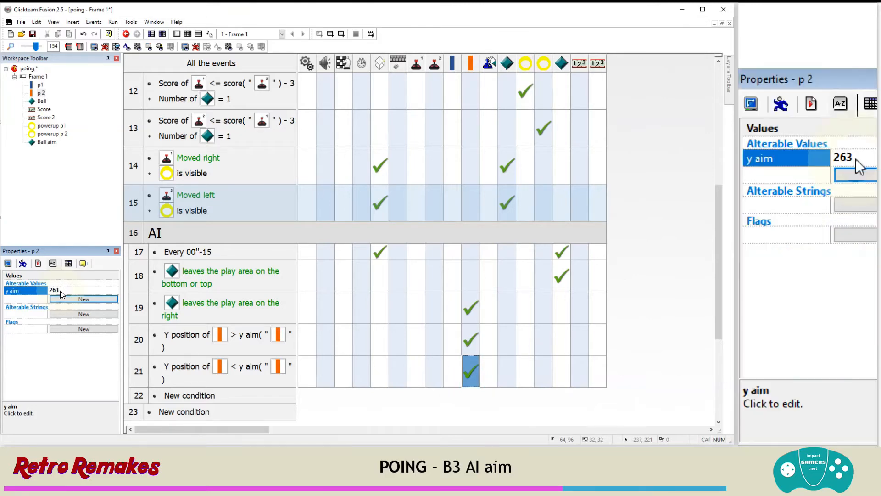
key("Return")
Run the application to check p 2's movement with the new starting aim, and close the game
left_click(113, 22)
left_click(117, 42)
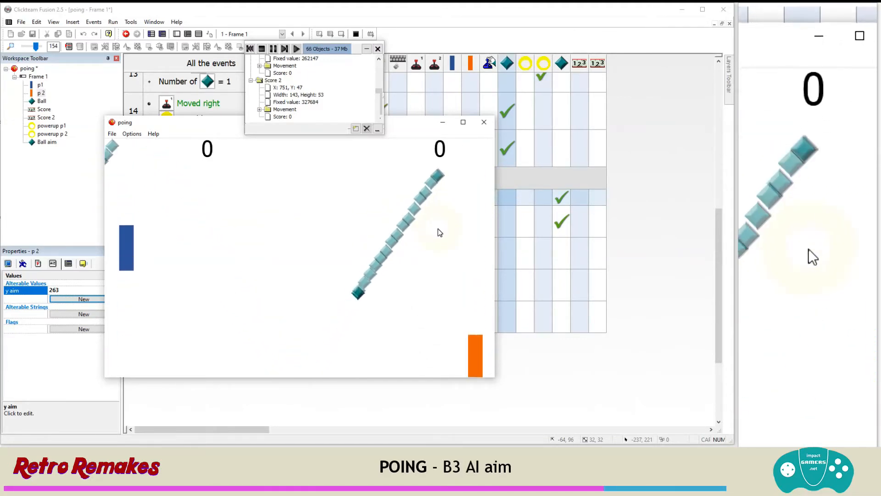
left_click(485, 123)
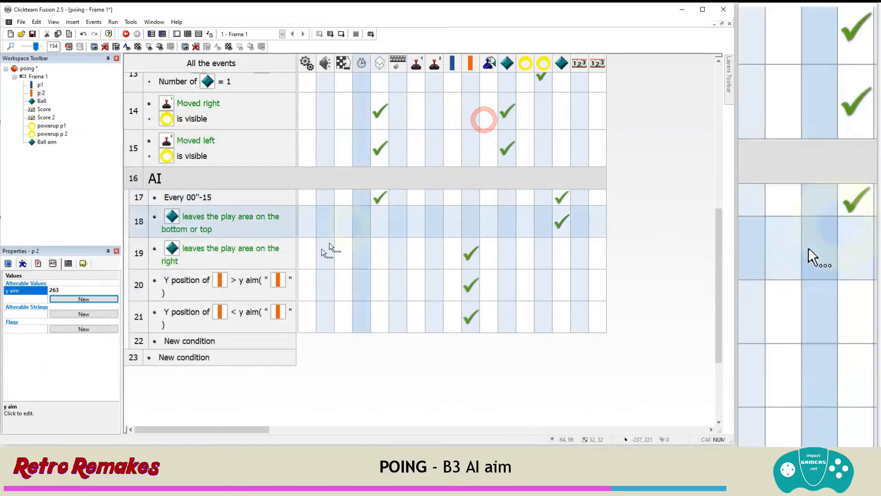
Add an event to the AI group that destroys Ball aim when it is out of the play area
double_click(205, 341)
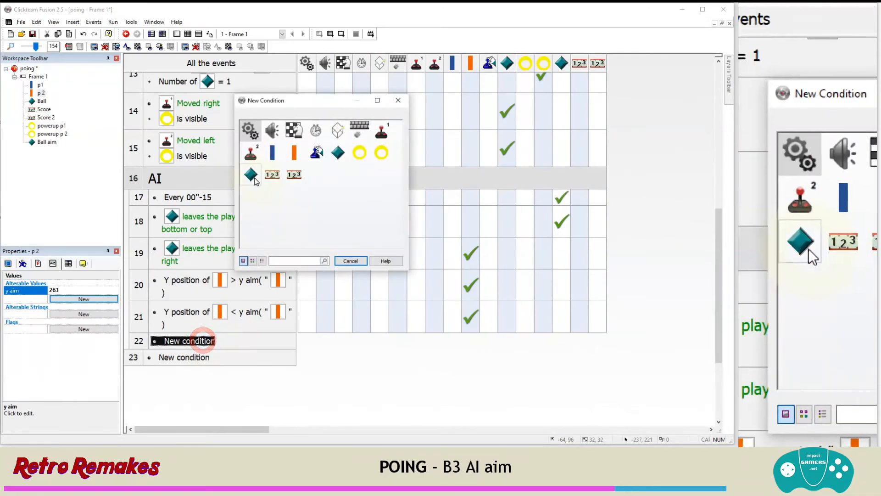
left_click(281, 203)
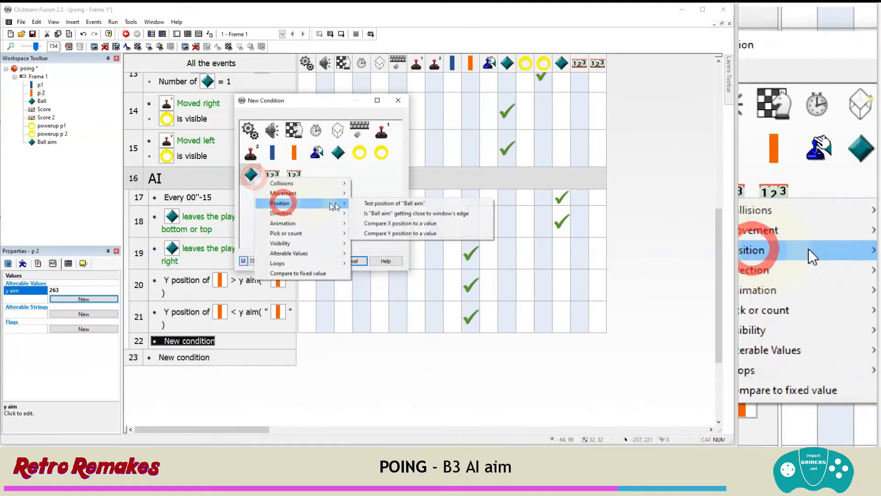
left_click(367, 204)
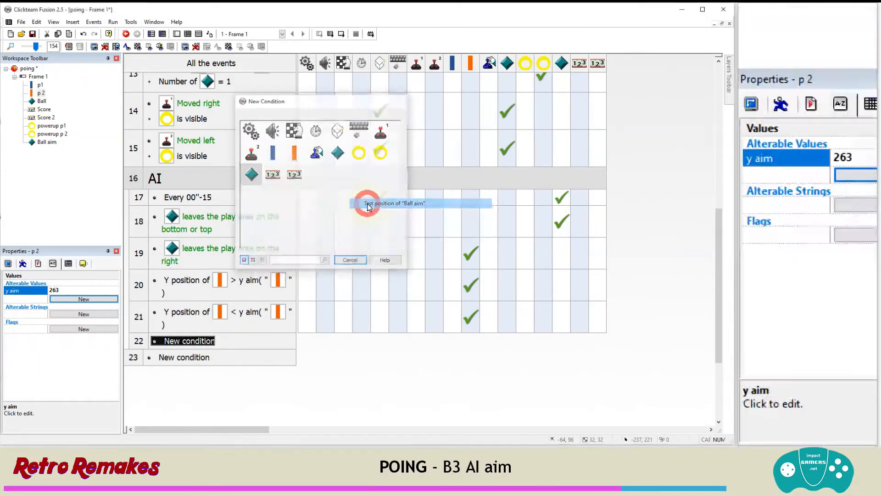
left_click(335, 254)
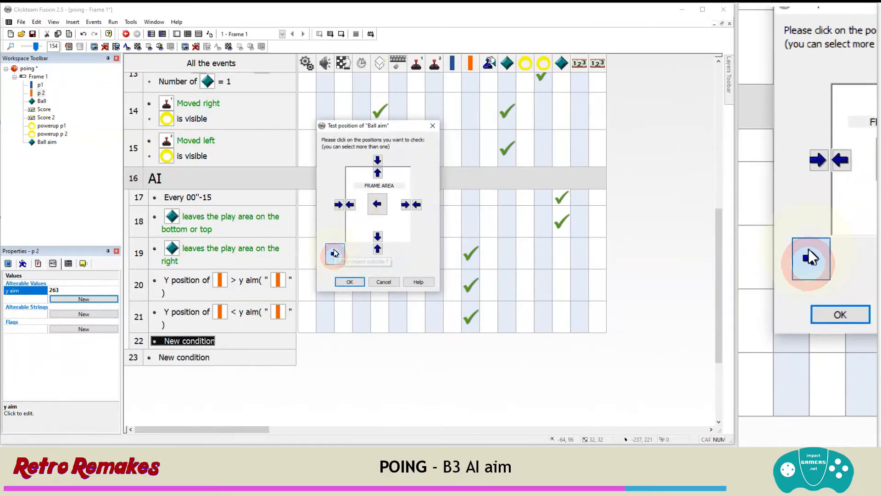
left_click(342, 282)
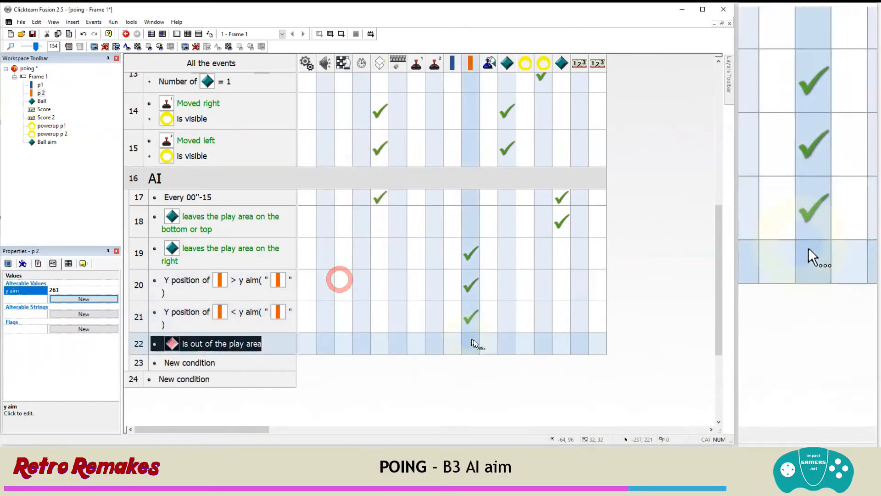
right_click(559, 343)
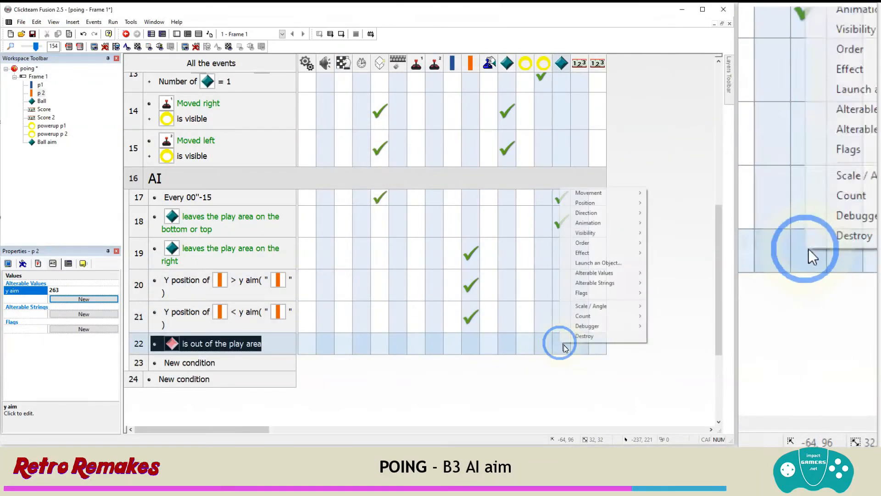
left_click(586, 338)
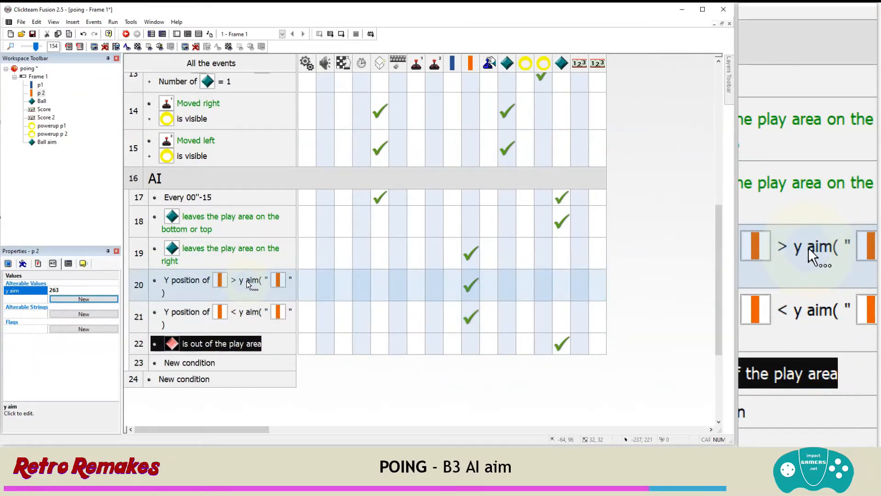
Change p 2's Y position comparisons to greater than y aim( "p 2" ) + 8 and lower than y aim( "p 2" ) - 8
double_click(246, 280)
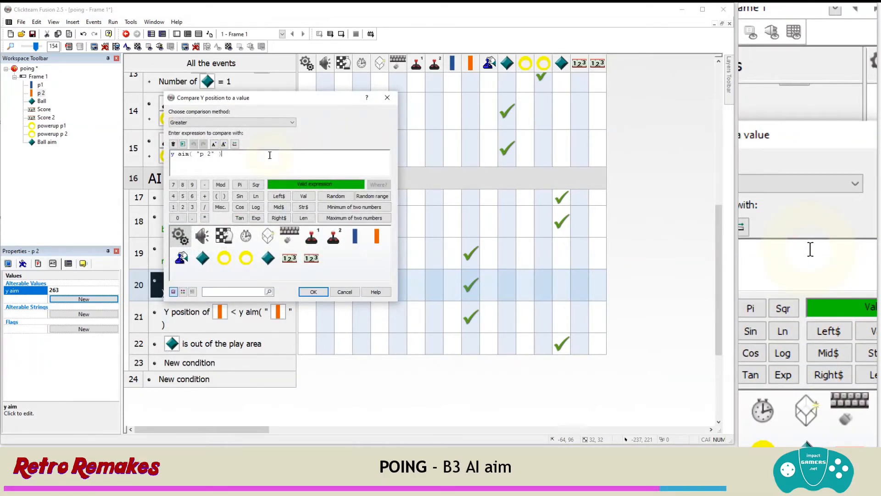
type("8")
key("Return")
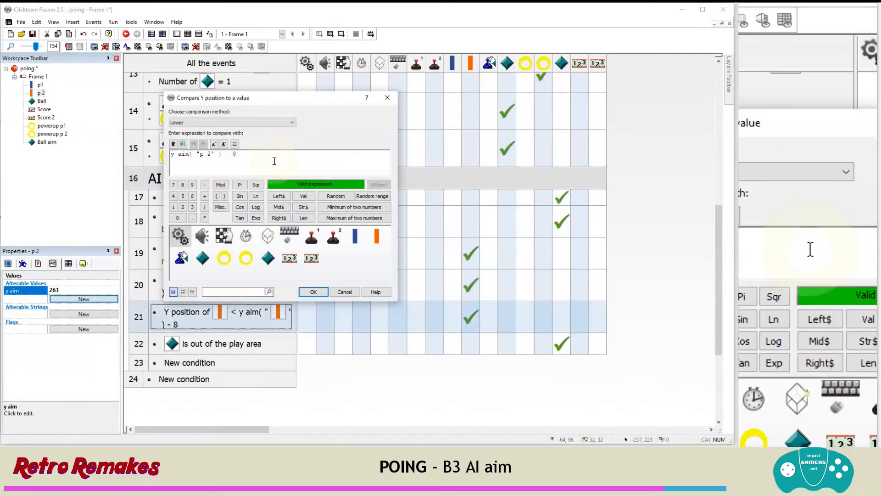
key("Return")
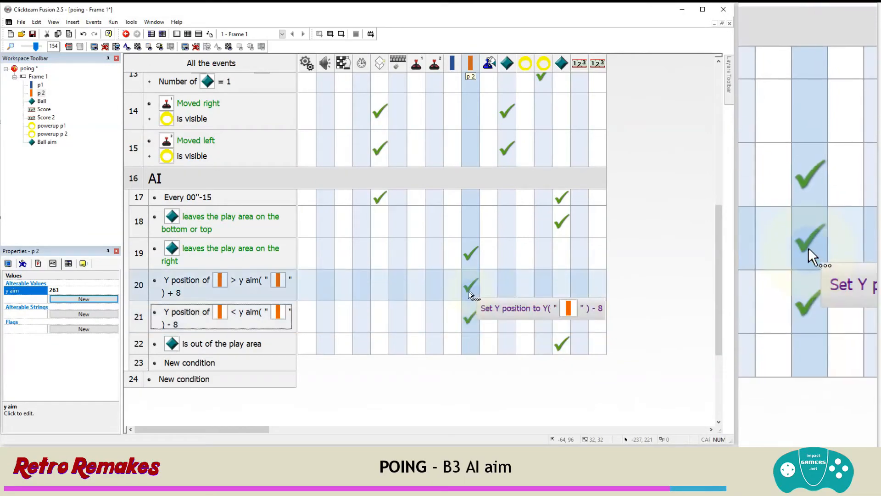
left_click(189, 313)
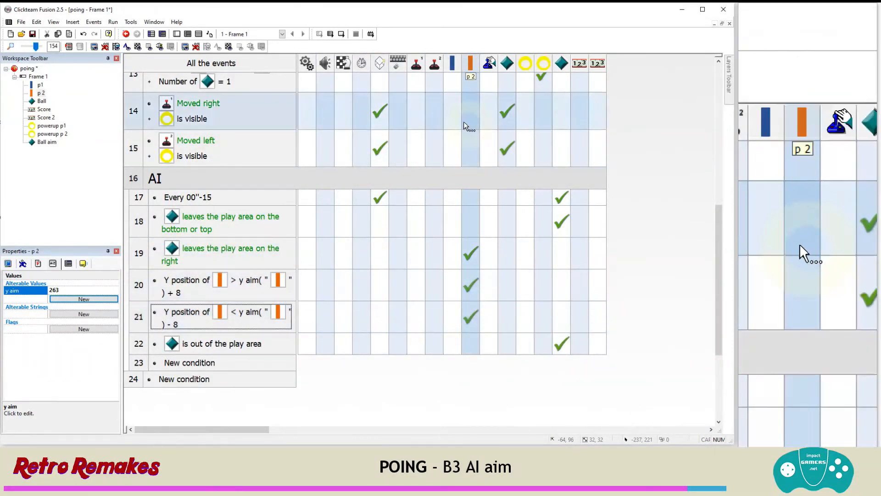
Run the application to check p 2's tracking with the 8-pixel tolerance, and close the game
left_click(113, 22)
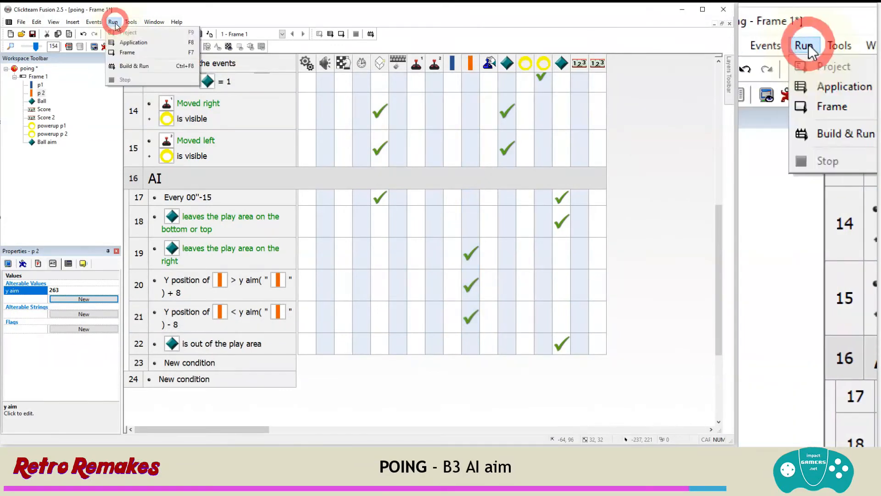
left_click(130, 45)
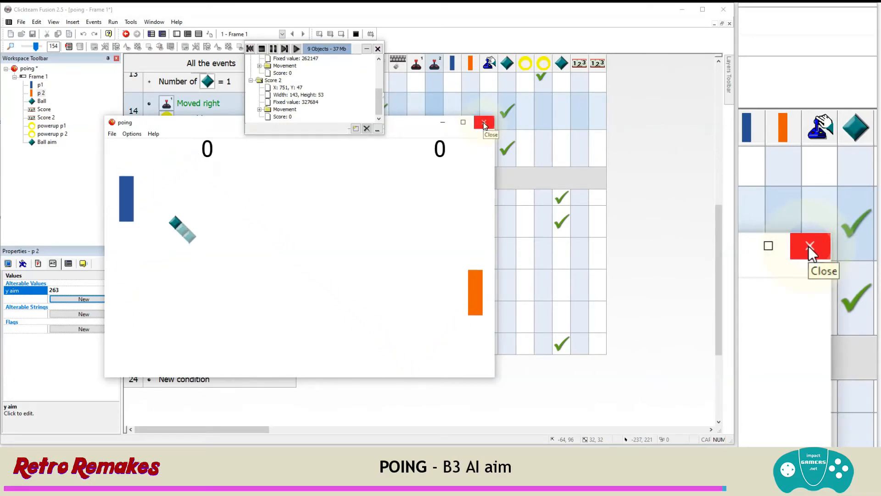
left_click(484, 122)
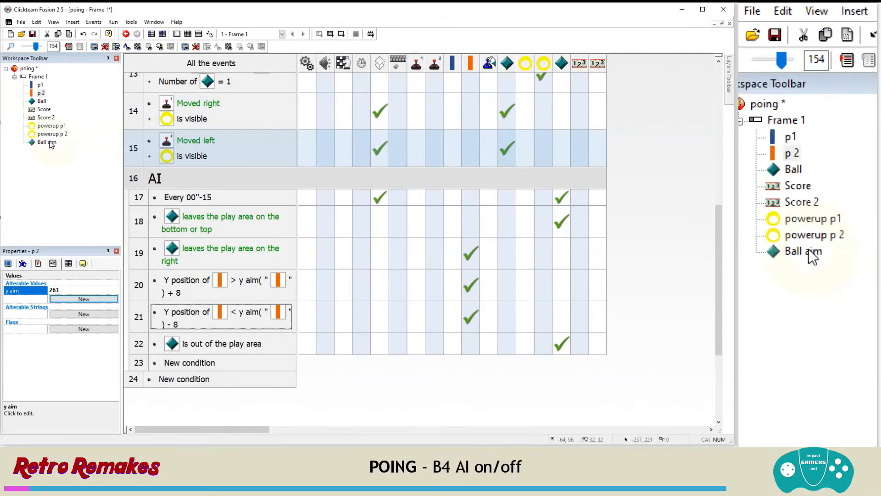
Turn off Visible at start in Ball aim's display options
left_click(8, 265)
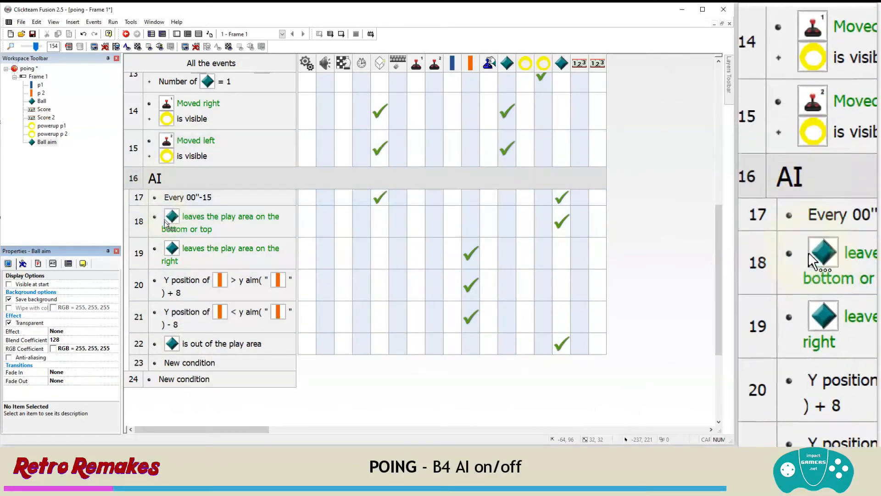
Add an event outside the AI group that tests whether the global value AI Skill is Greater than 0
left_click(191, 380)
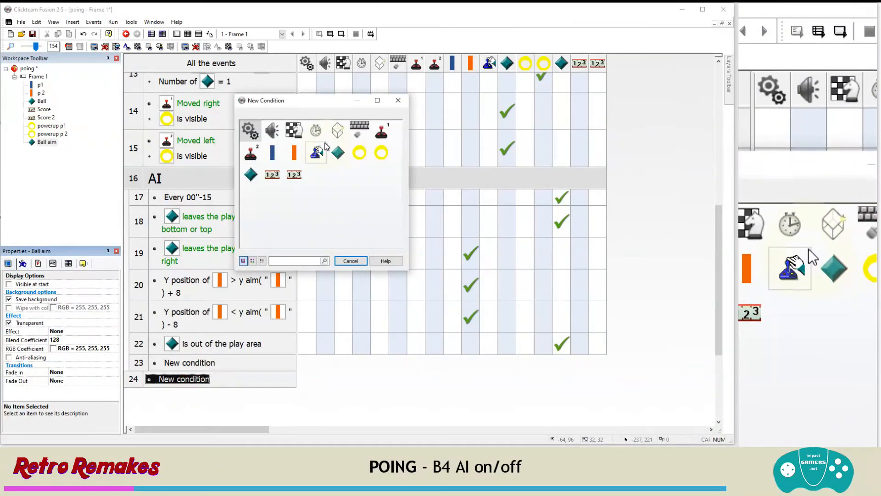
left_click(249, 131)
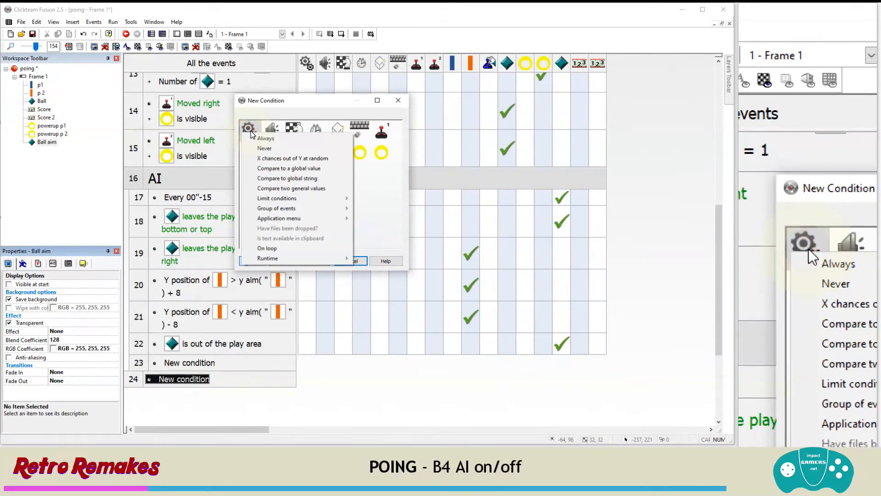
left_click(268, 168)
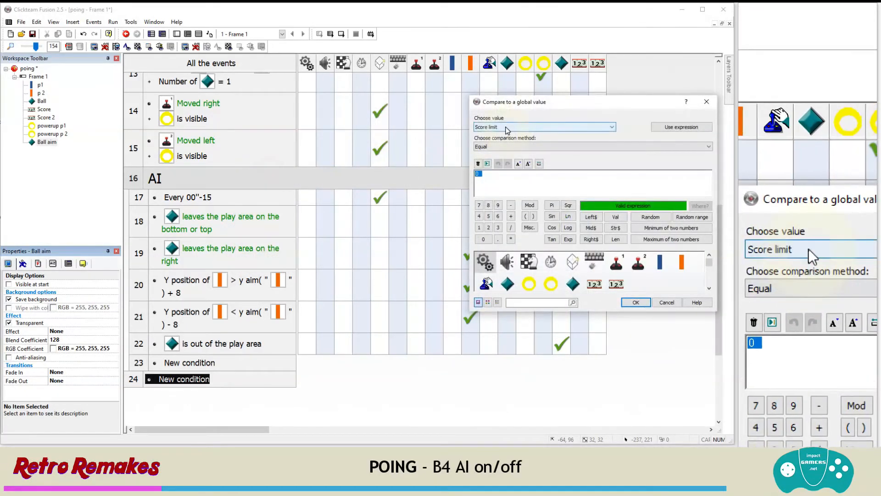
left_click(507, 129)
left_click(495, 145)
left_click(498, 146)
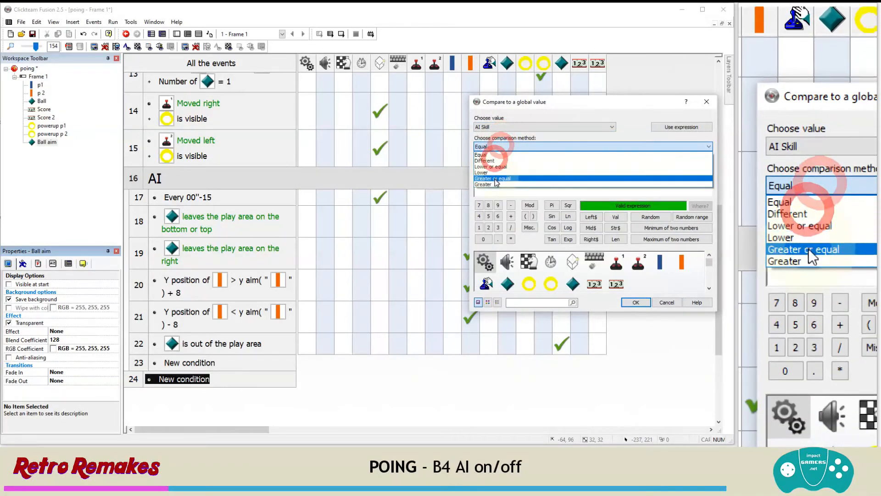
left_click(490, 184)
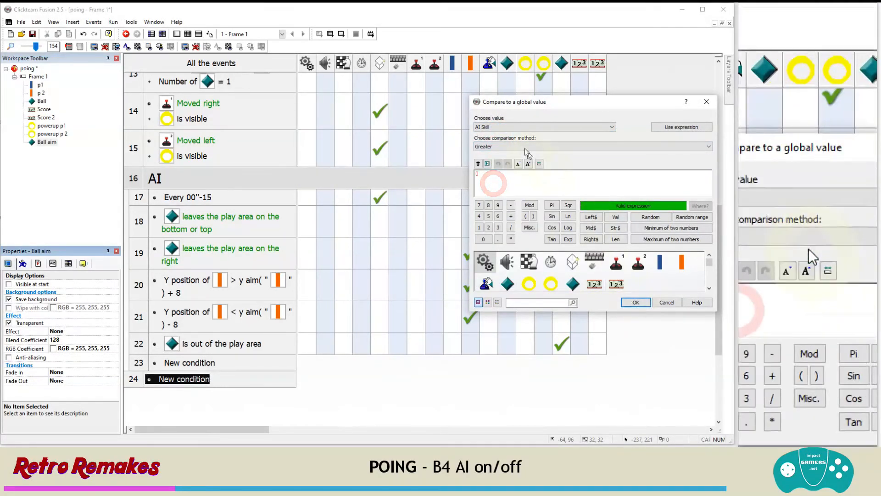
left_click(636, 302)
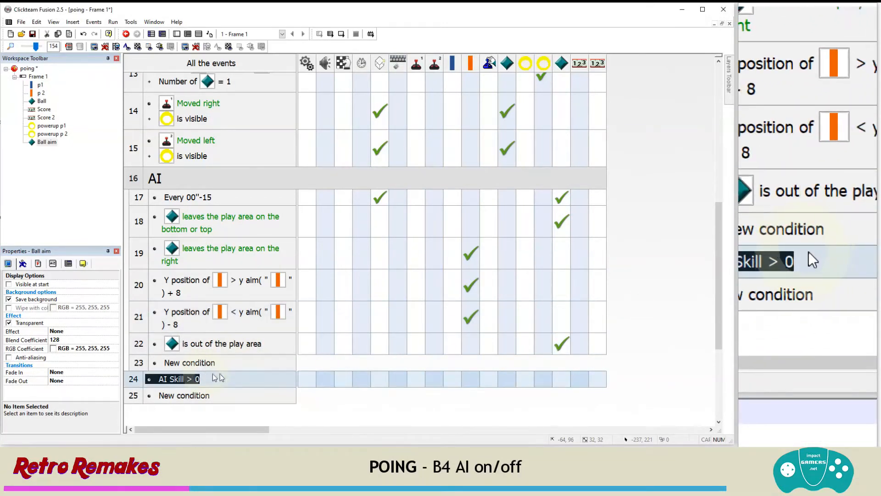
Add an Ignore Control action for Player 2 to the AI Skill > 0 event
left_click(441, 382)
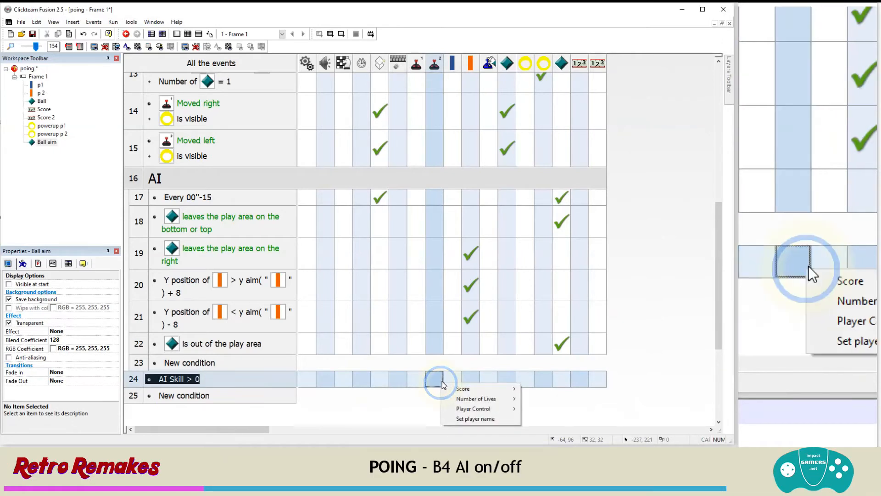
left_click(477, 411)
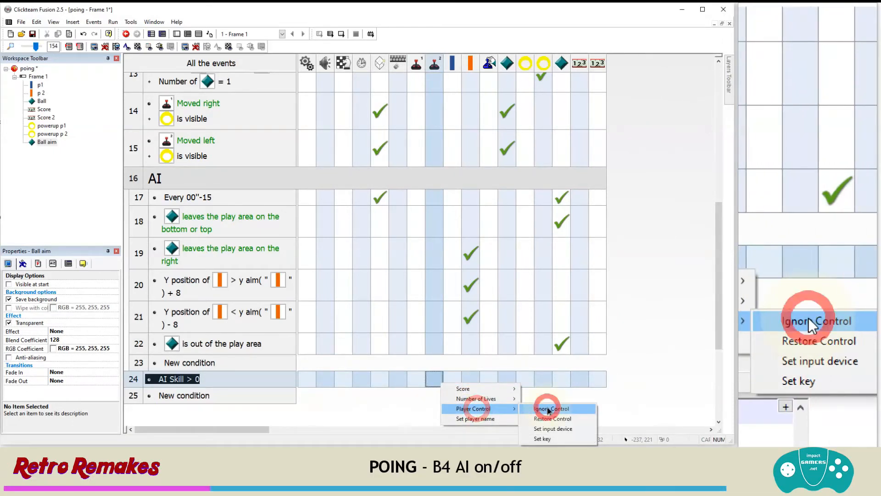
left_click(549, 406)
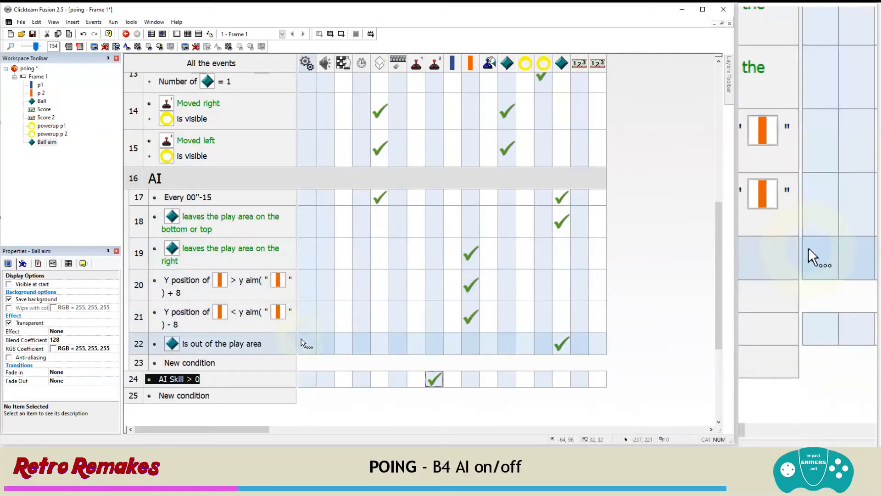
Add an action to the AI Skill > 0 event that activates the AI group of events
left_click(306, 379)
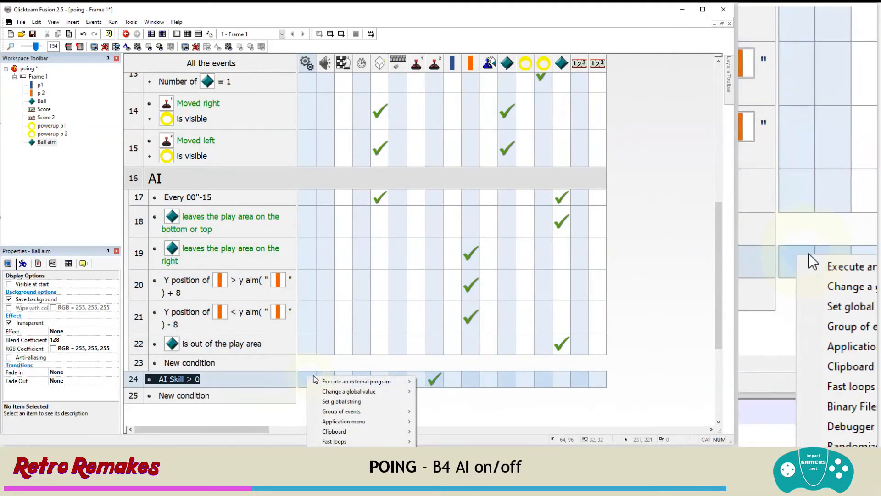
mouse_move(342, 411)
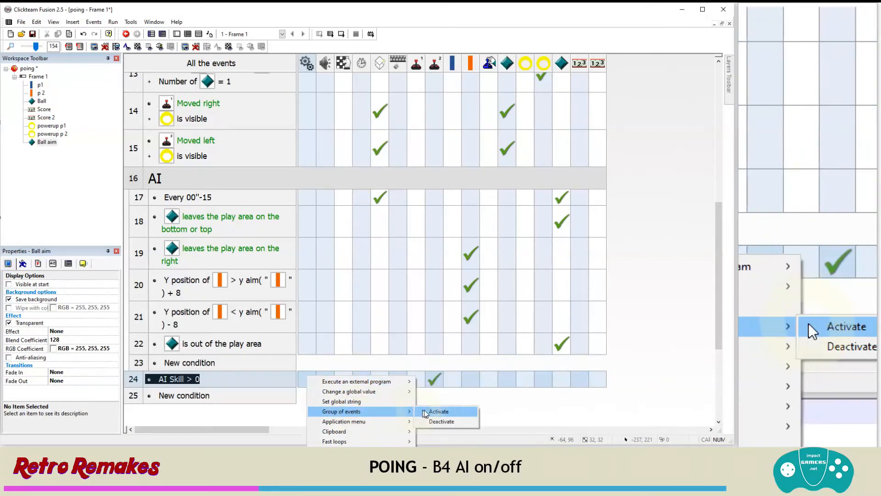
left_click(434, 409)
left_click(272, 278)
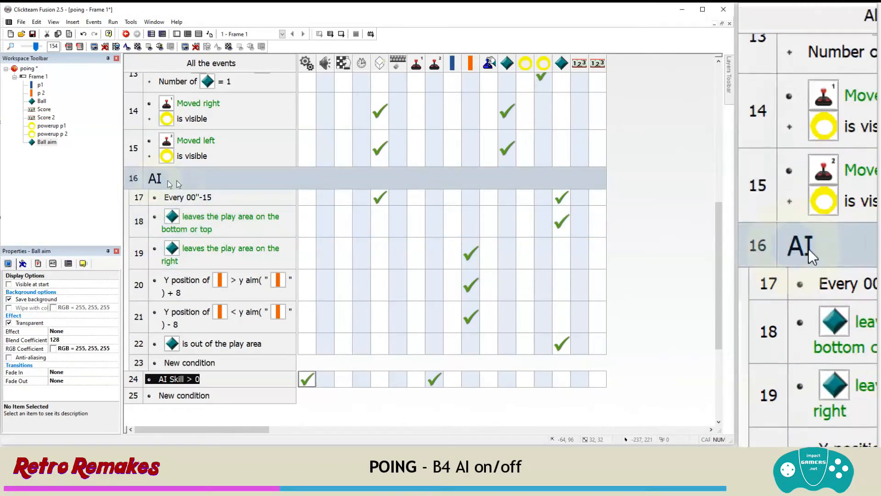
Add an action to the Start of Frame event that deactivates the AI group of events
scroll(275, 227, "up", 6)
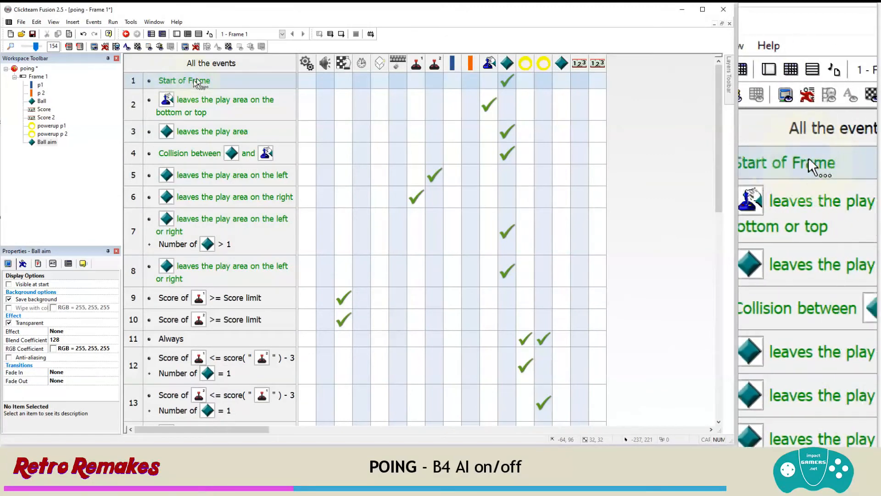
left_click(306, 81)
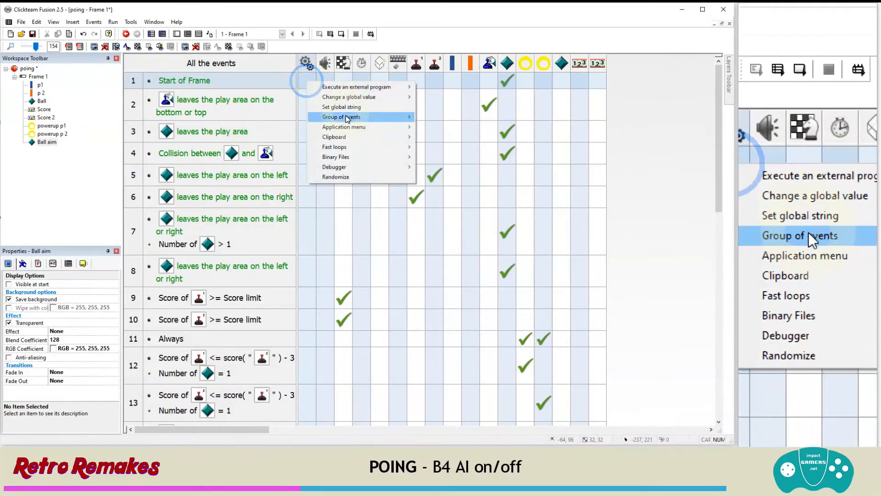
mouse_move(399, 118)
left_click(449, 126)
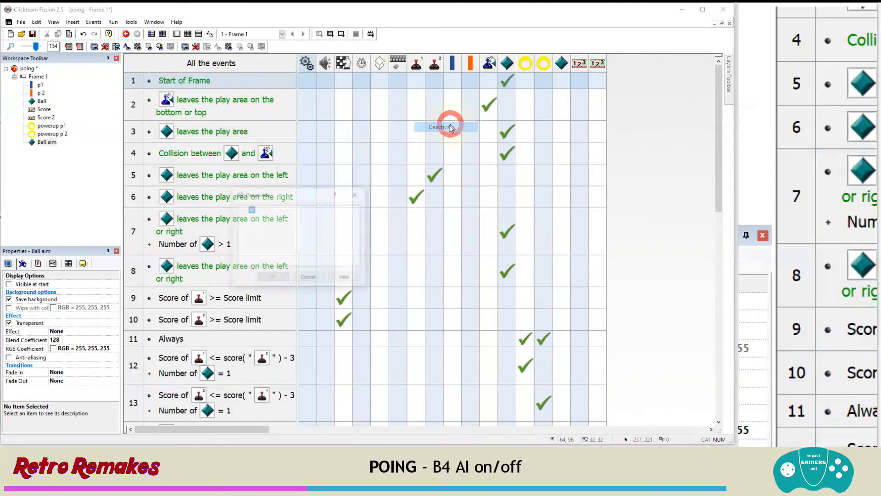
left_click(272, 278)
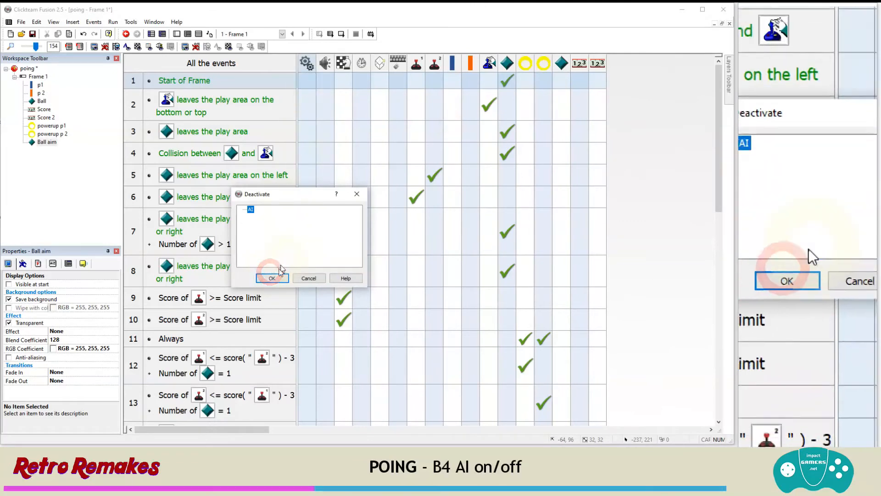
Open the AI group's settings to view its Active when frame starts option, and cancel the dialog
scroll(305, 192, "down", 5)
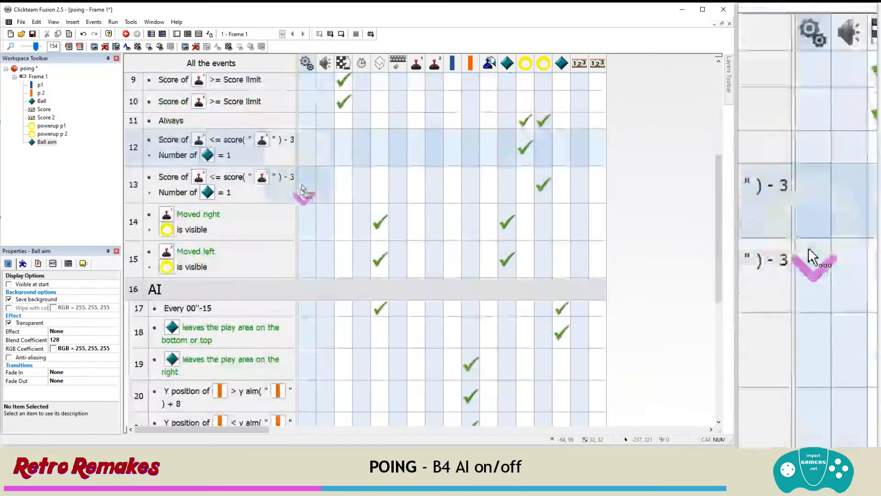
double_click(164, 290)
double_click(164, 291)
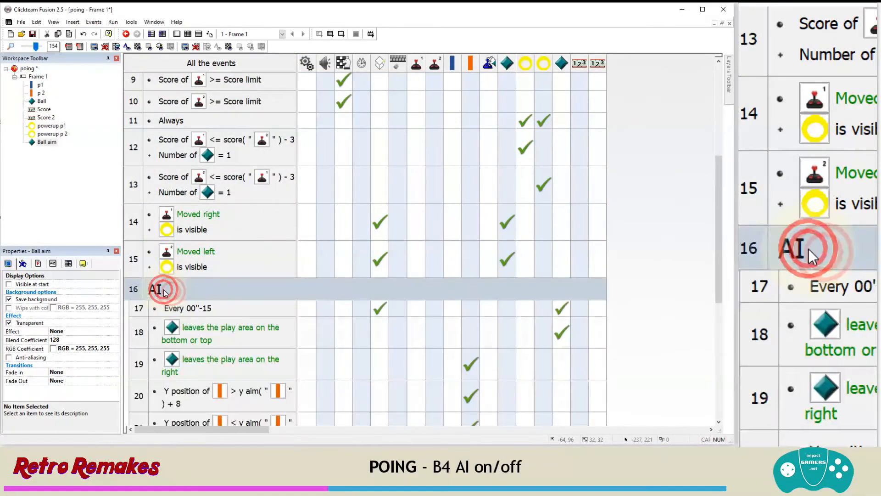
right_click(166, 292)
left_click(177, 295)
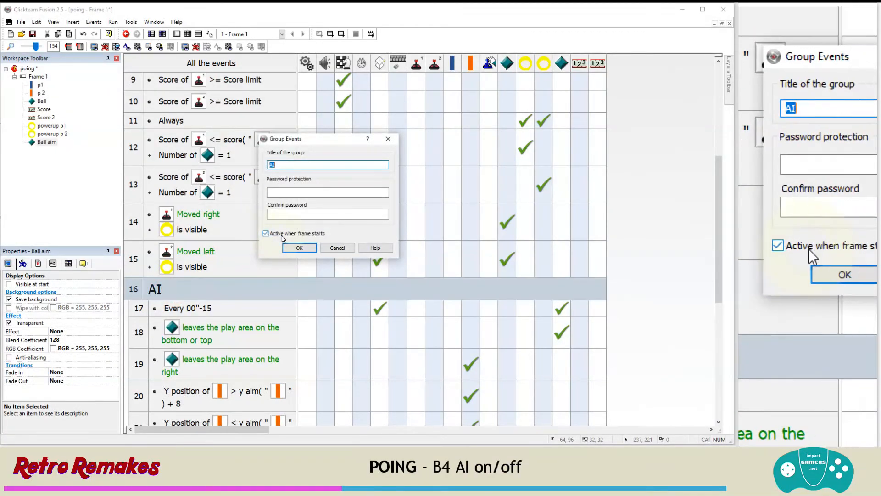
left_click(332, 248)
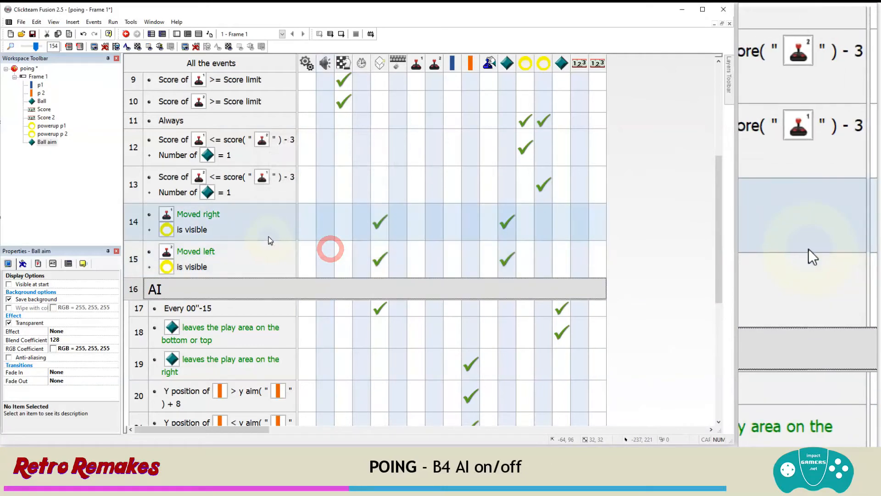
Run the game to check that the computer controls p 2 while AI Skill is above 0, and close it
scroll(269, 241, "down", 3)
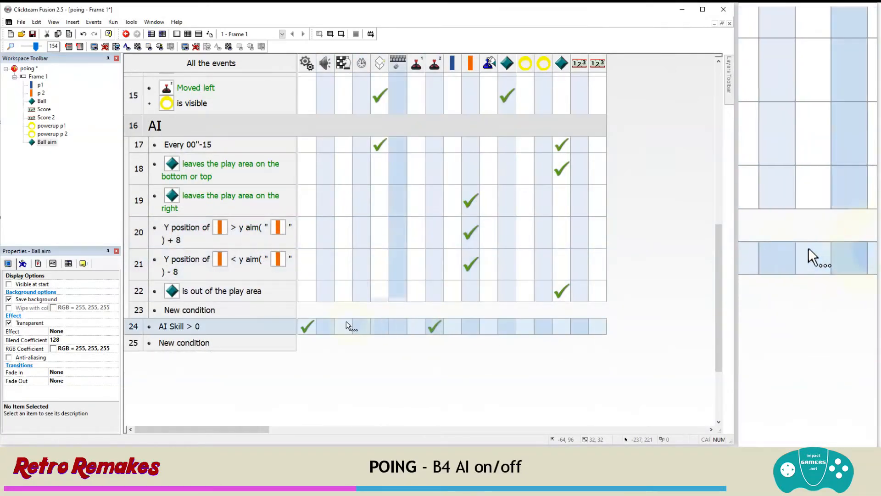
mouse_move(302, 321)
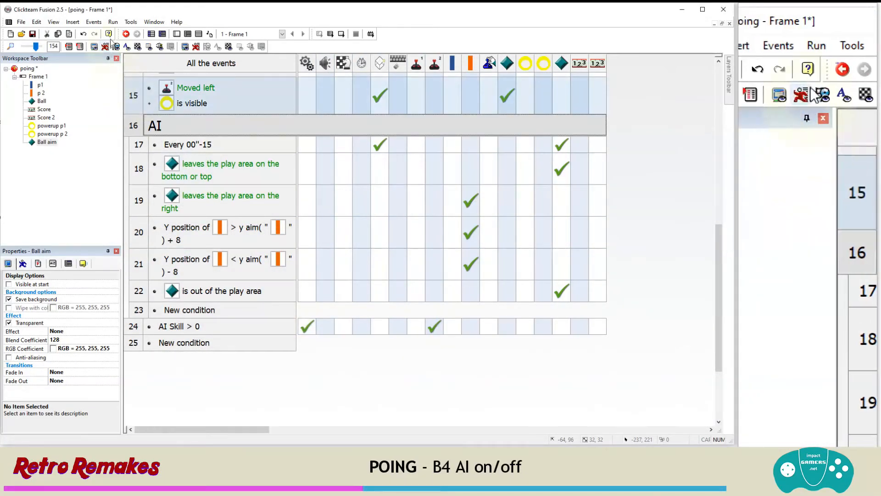
left_click(113, 21)
left_click(126, 53)
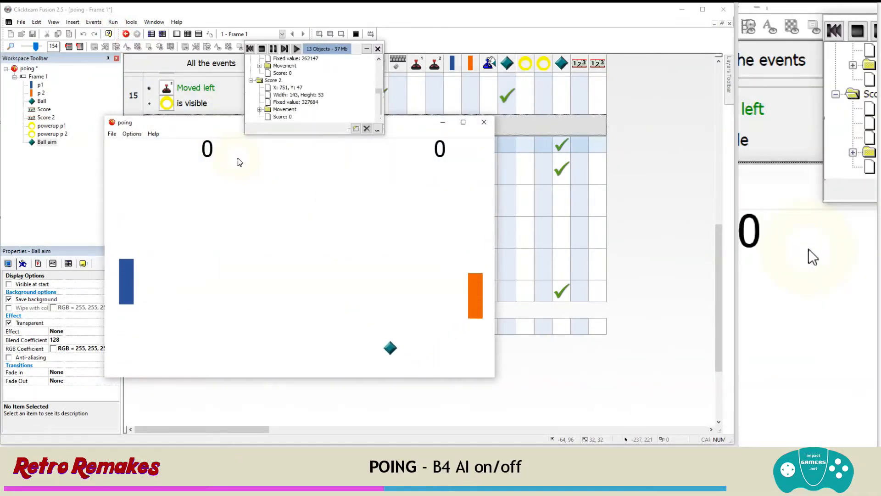
left_click(484, 123)
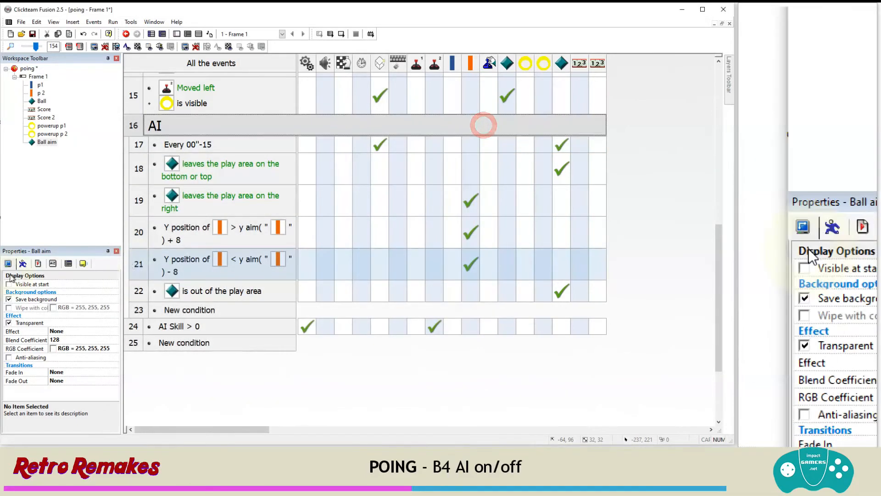
Set the application's global value AI Skill to 0
left_click(53, 263)
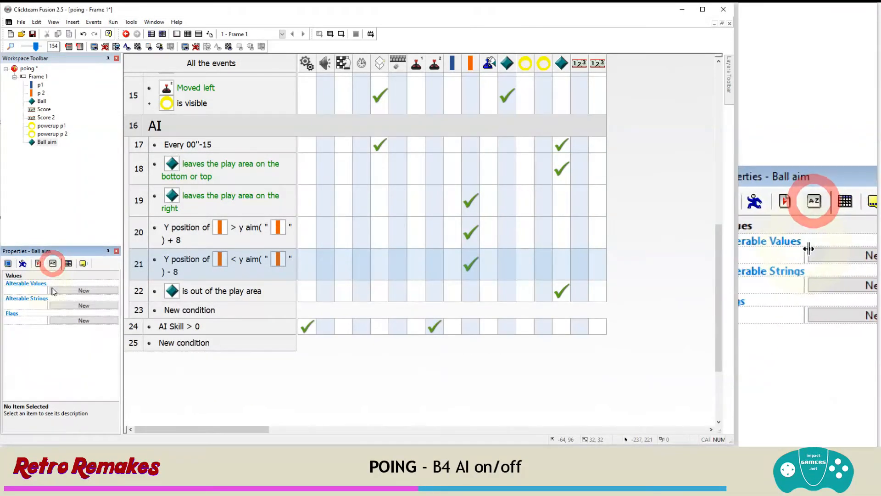
left_click(27, 69)
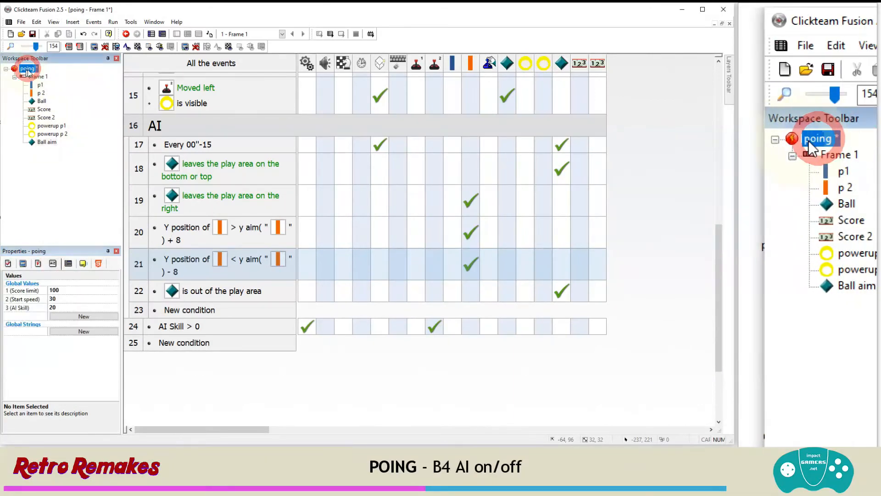
left_click(58, 307)
type("0")
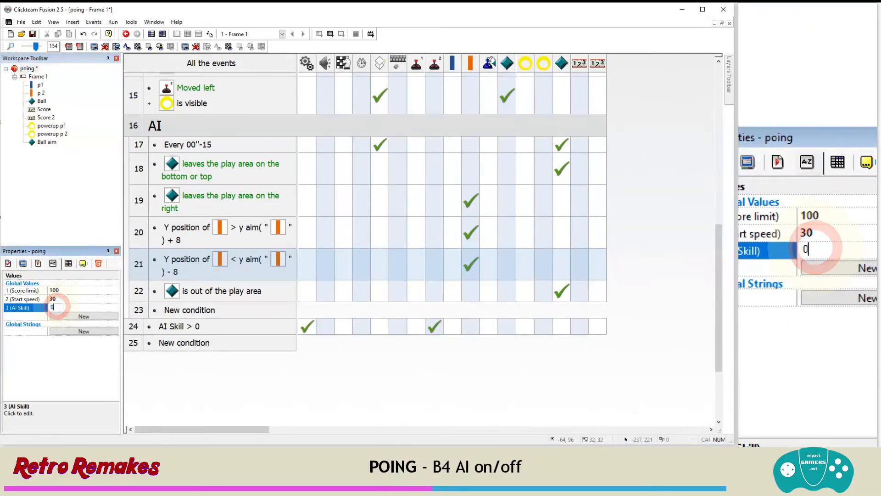
key("Return")
Run the game to test p 2 with AI Skill at 0, close it, and save the project
left_click(113, 22)
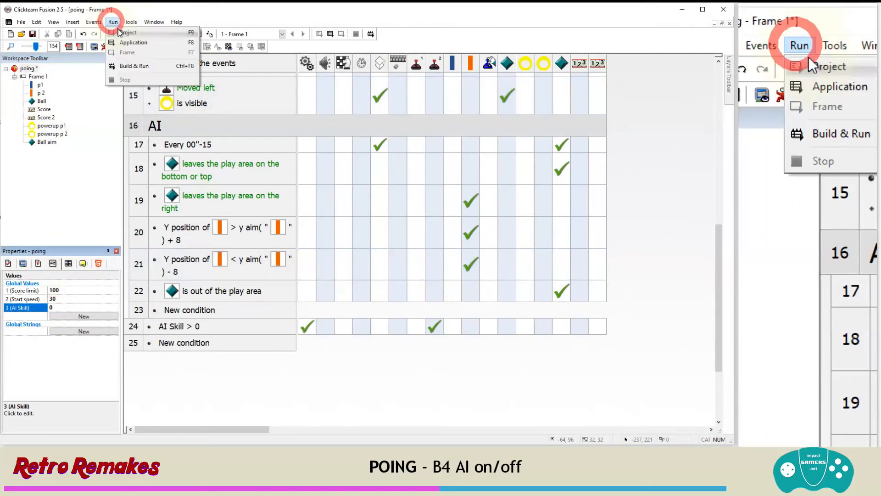
left_click(126, 34)
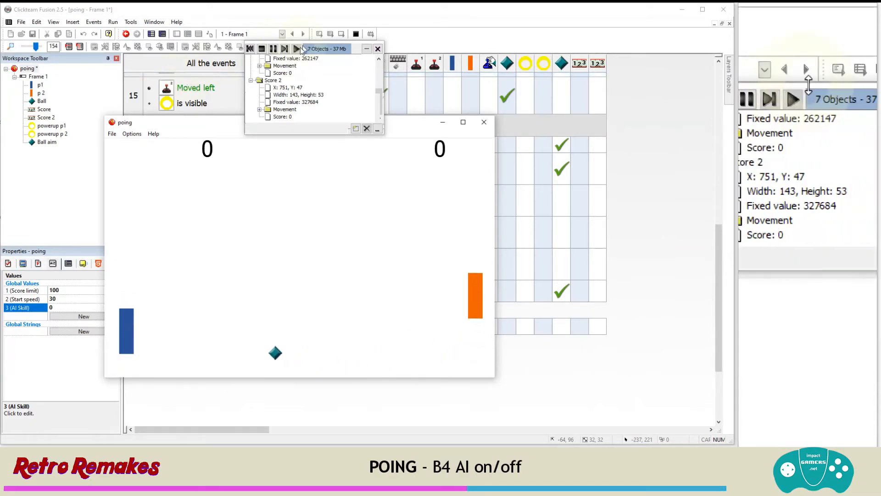
left_click(484, 121)
left_click(21, 22)
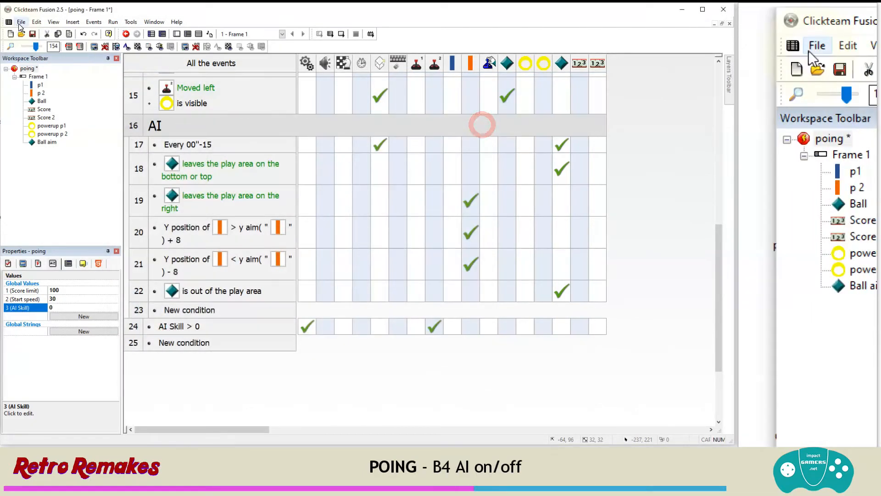
left_click(19, 54)
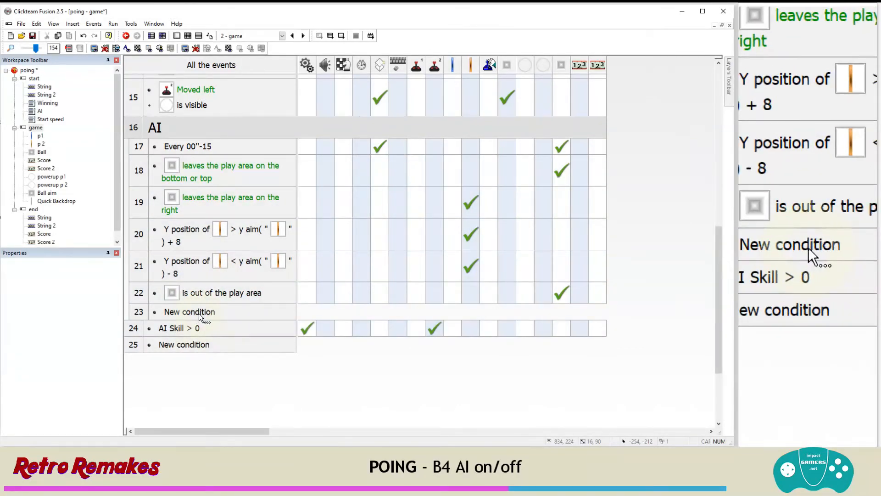
Add an event inside the AI group that tests whether powerup p 2 is visible
left_click(199, 311)
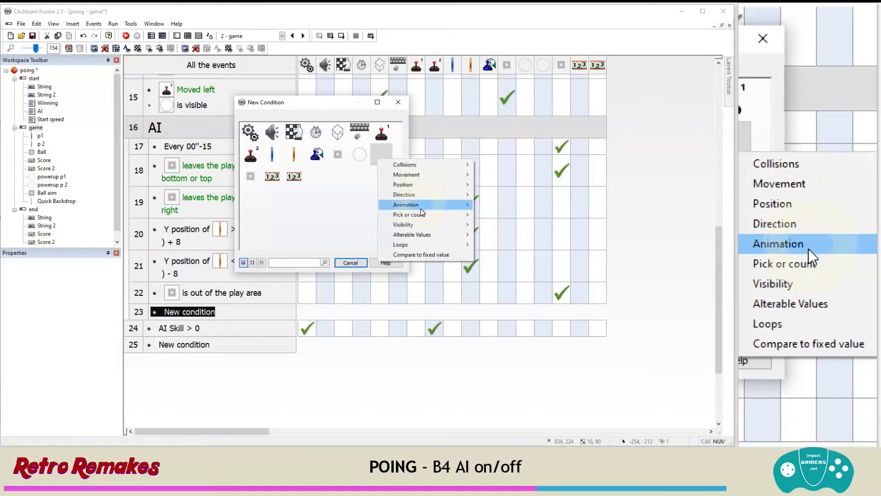
left_click(421, 225)
left_click(504, 226)
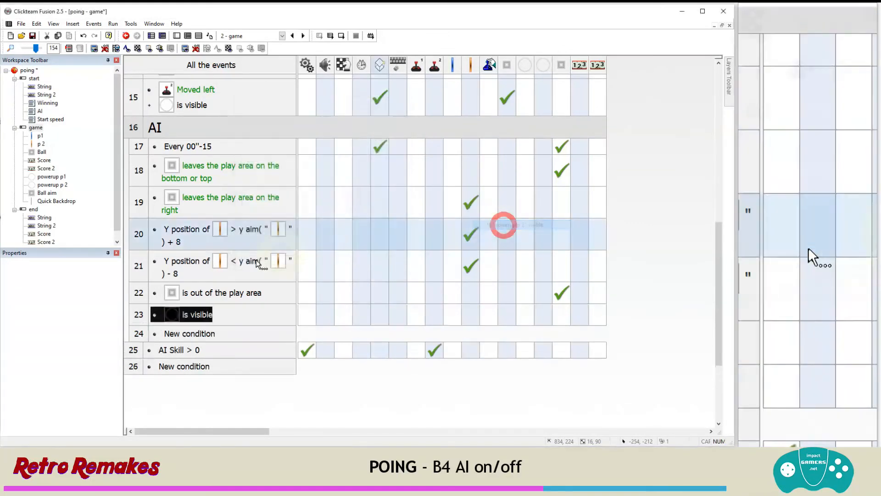
Add an Every 3 seconds timer condition to the event that tests powerup p 2's visibility
right_click(209, 319)
left_click(231, 339)
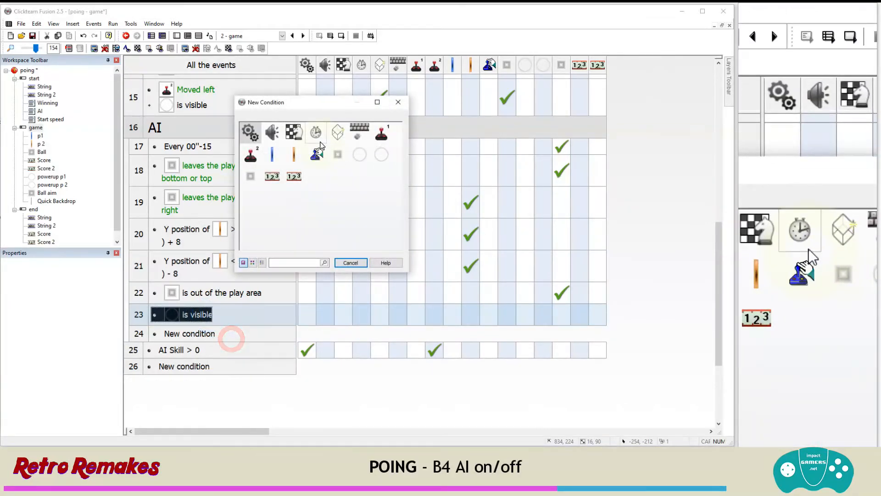
left_click(316, 133)
left_click(325, 143)
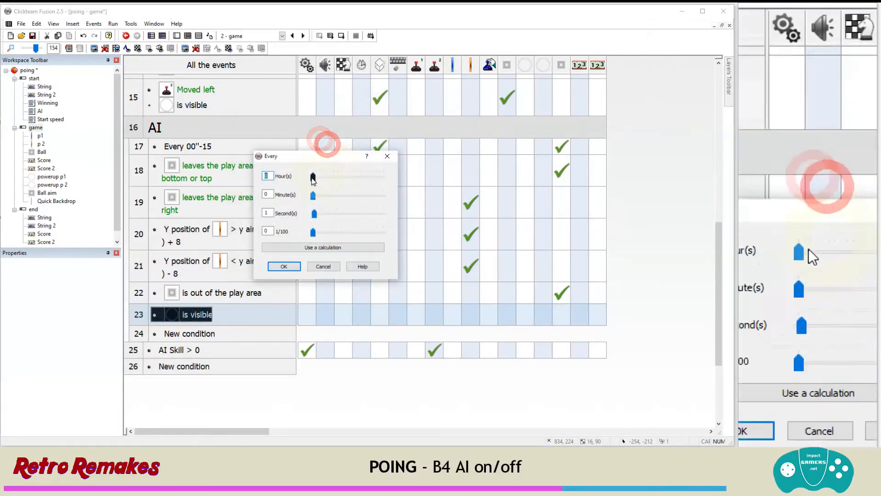
left_click(260, 211)
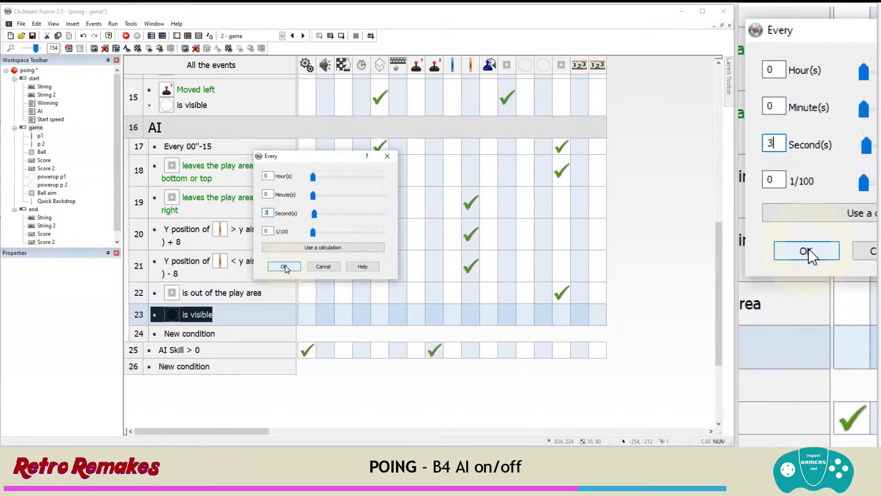
left_click(284, 267)
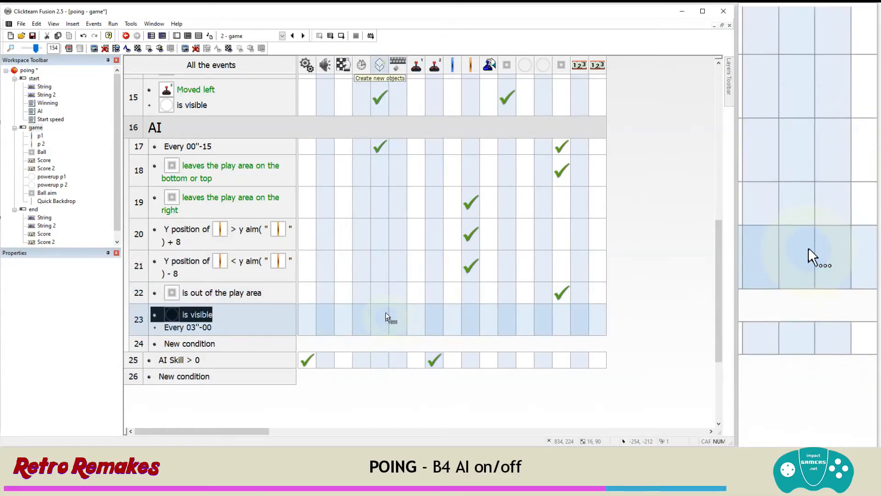
Copy the Create Ball action and the Ball's direction and speed actions from the Moved left event to the AI powerup event
mouse_move(386, 92)
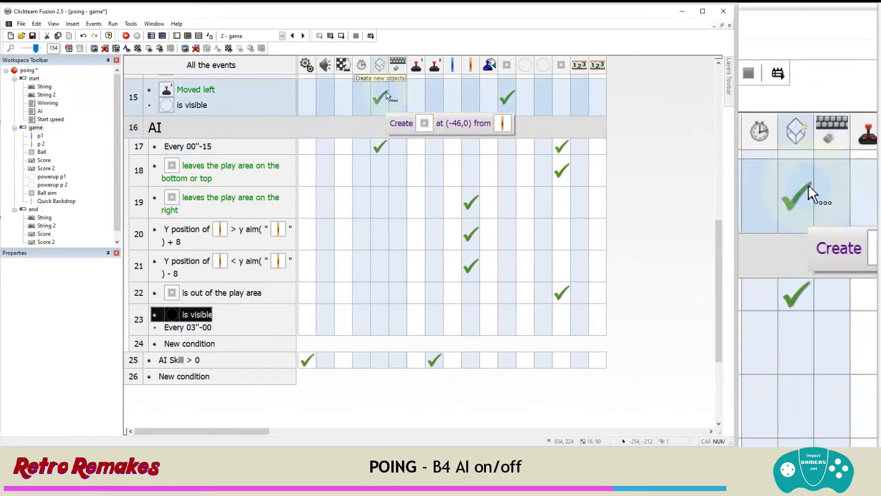
left_click_drag(380, 96, 380, 320)
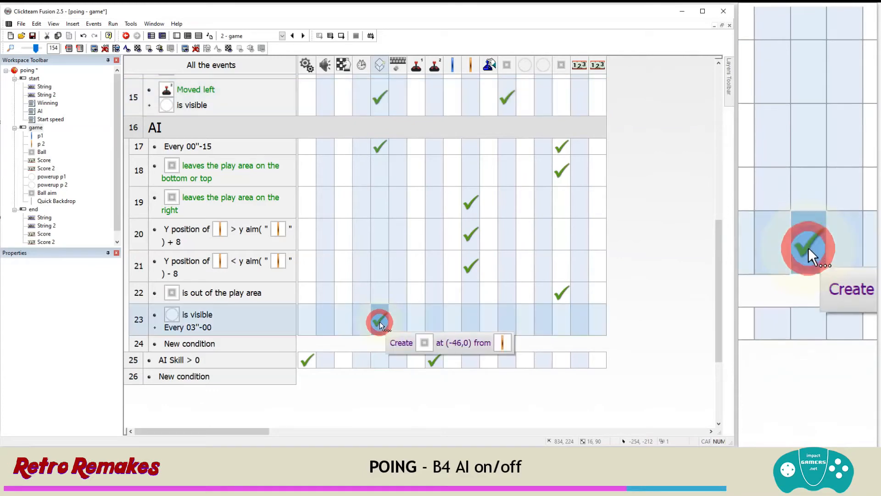
mouse_move(504, 98)
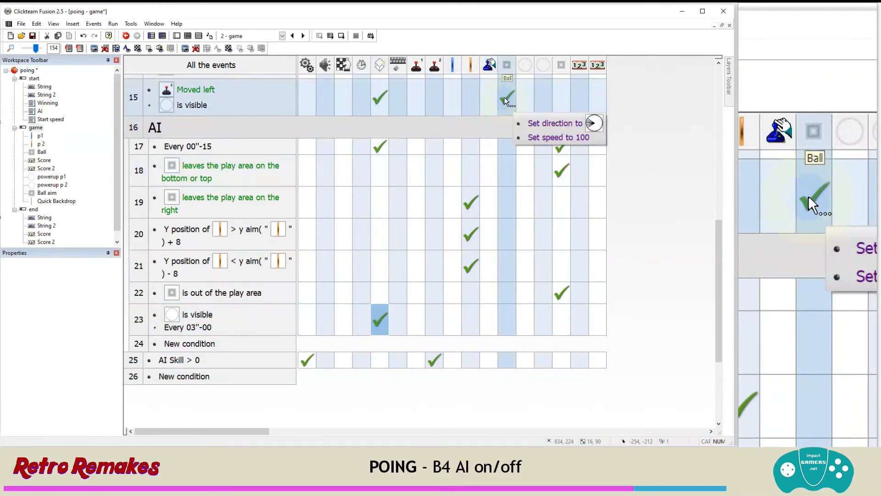
left_click_drag(504, 98, 507, 312)
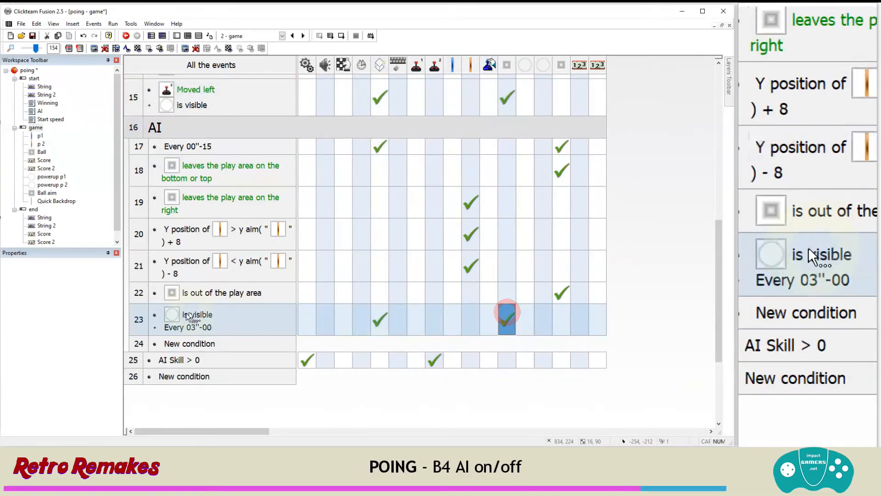
mouse_move(386, 324)
mouse_move(504, 321)
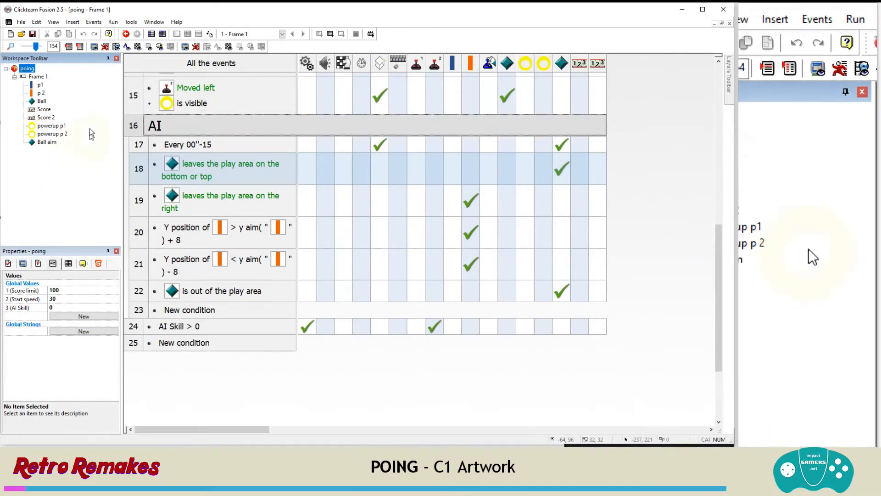
Open Frame 1 in the Frame Editor
left_click(41, 76)
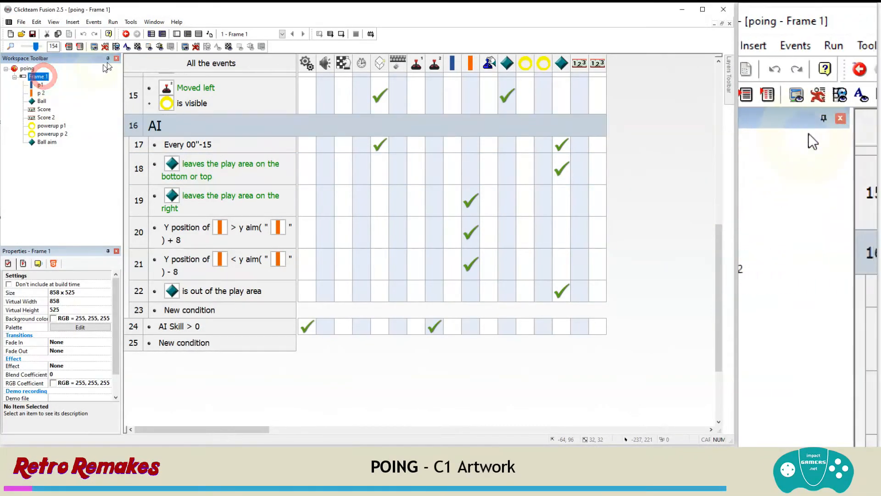
left_click(178, 36)
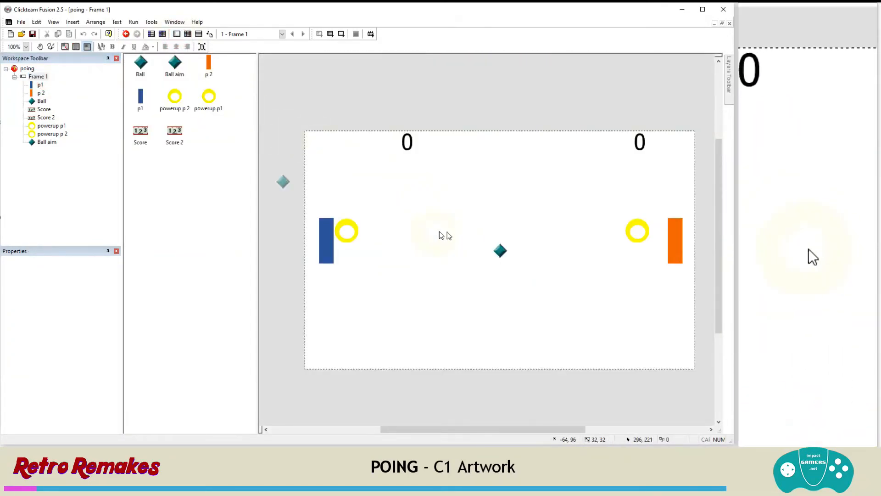
Replace the Ball's Stopped animation with the ball.png sprite sheet, using 24 x 24 blocks and a Center hot spot
left_click(501, 251)
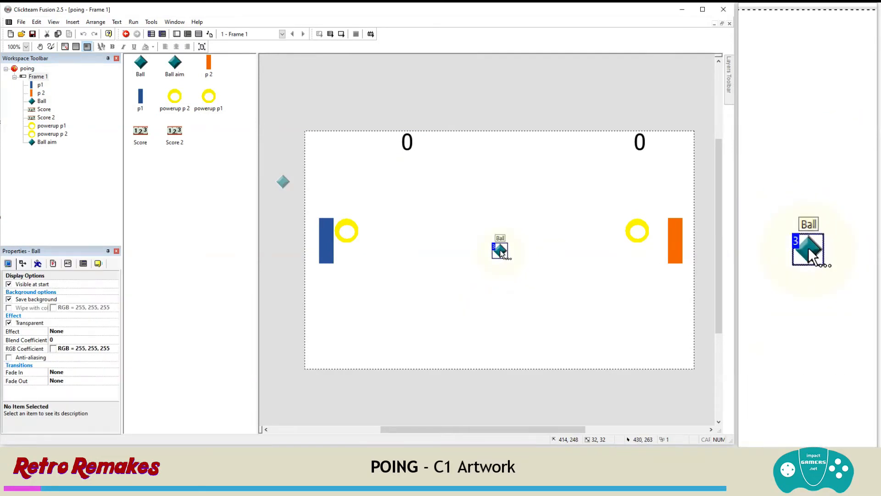
right_click(500, 250)
left_click(506, 253)
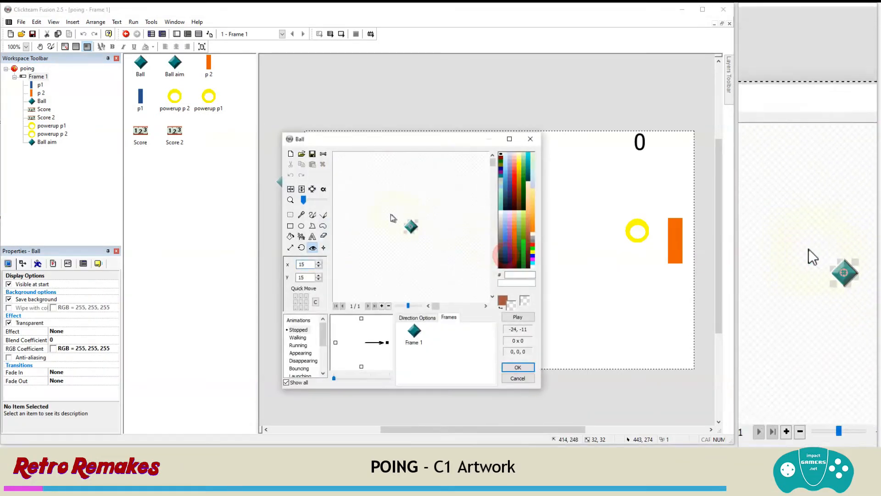
left_click(302, 155)
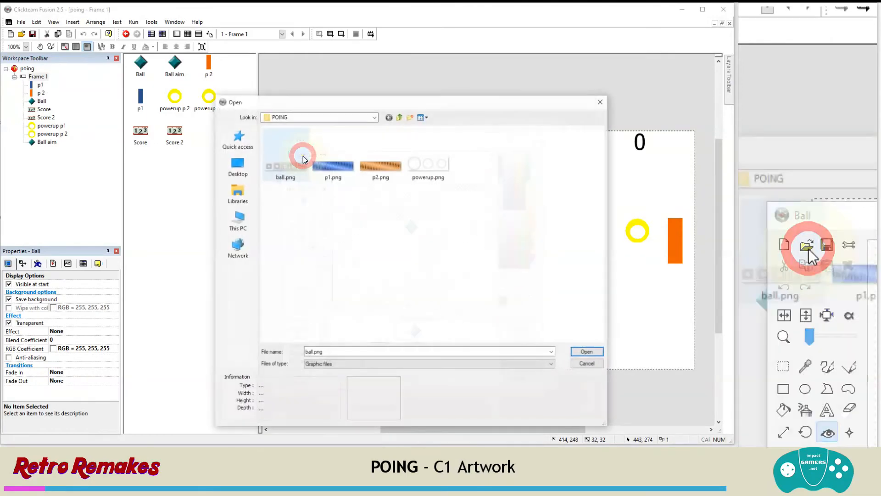
left_click(278, 180)
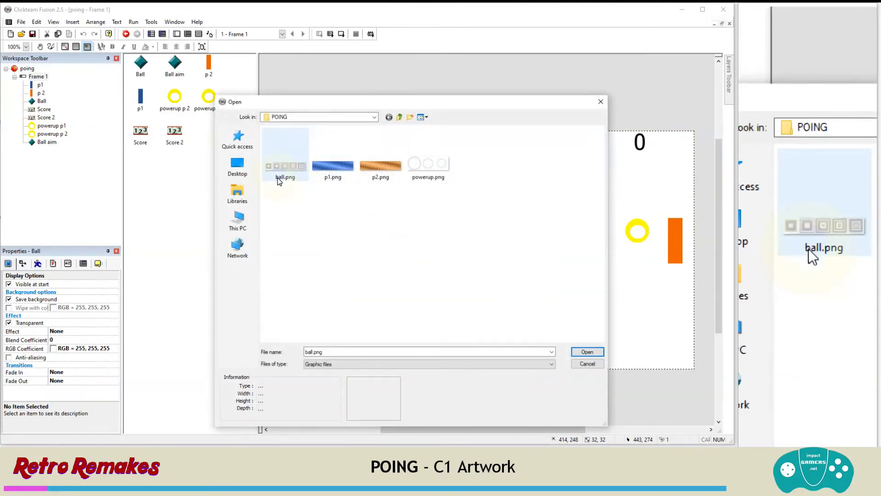
double_click(283, 180)
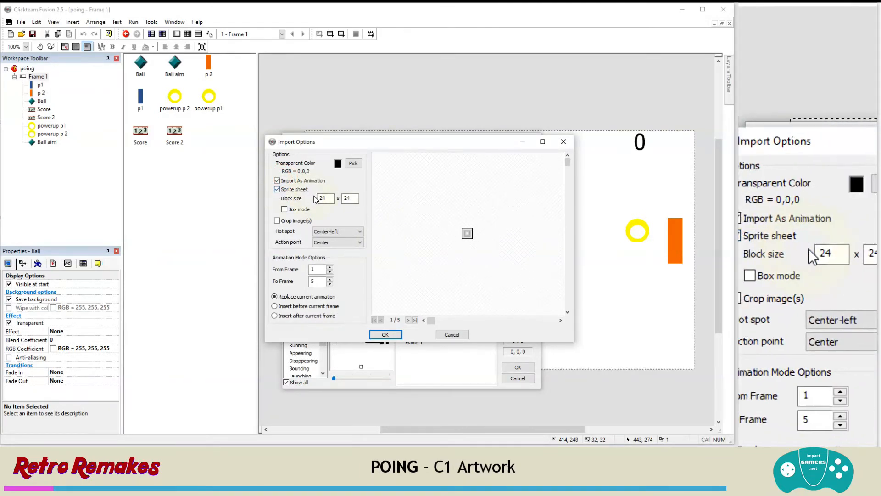
left_click(349, 198)
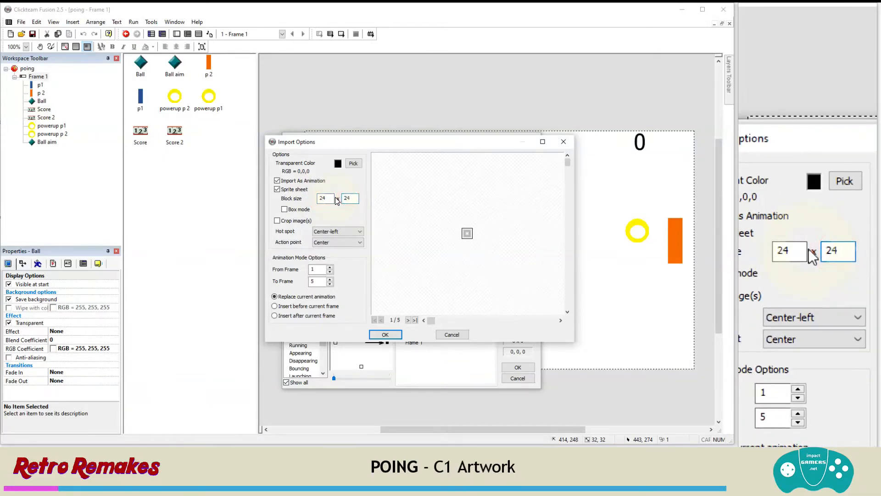
left_click(330, 231)
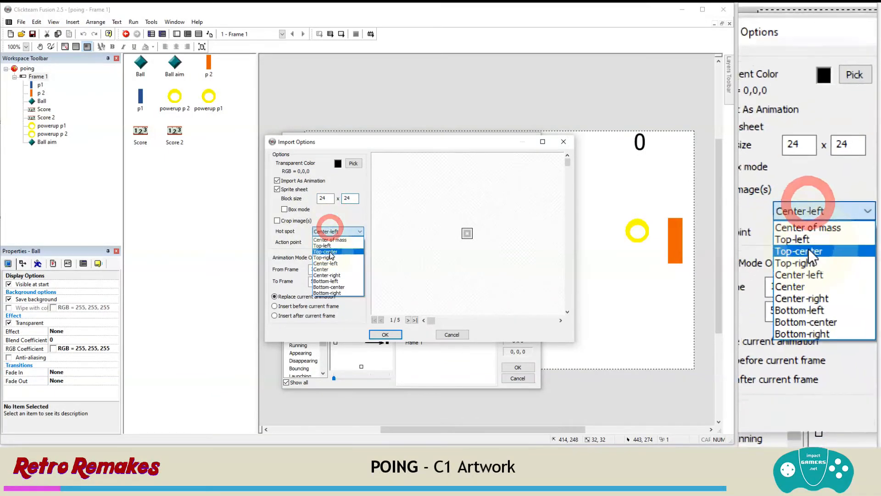
left_click(329, 272)
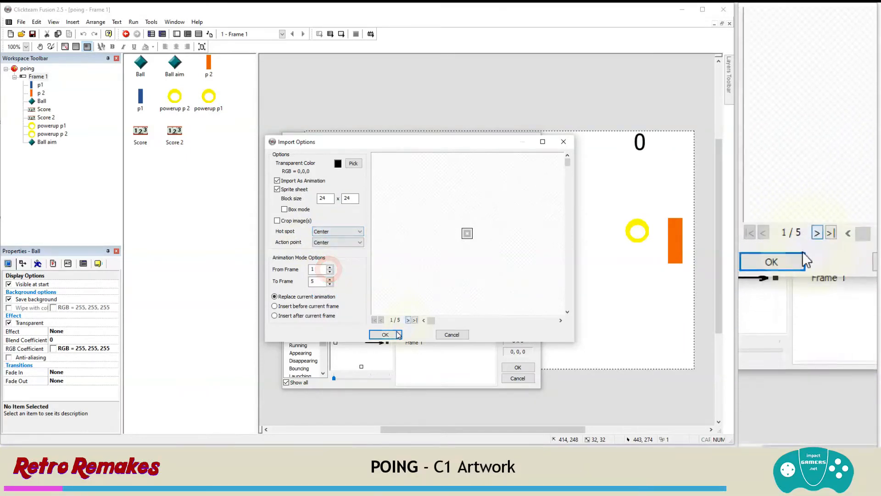
left_click(385, 335)
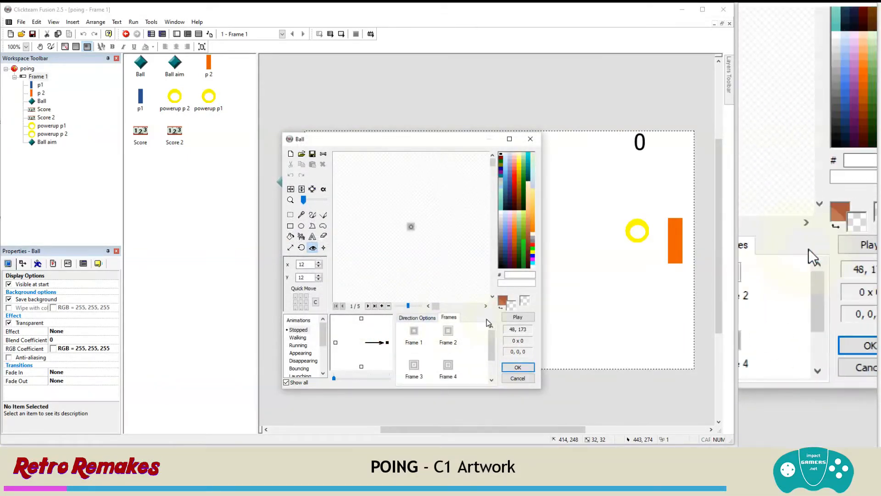
Set the Ball's Stopped animation to loop, preview it and apply the new artwork
left_click(491, 348)
left_click_drag(491, 348, 489, 366)
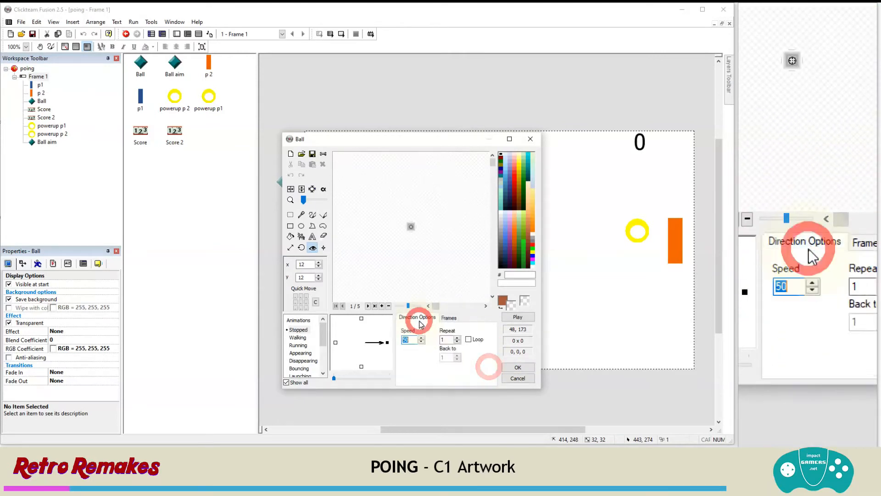
left_click(473, 342)
left_click(517, 317)
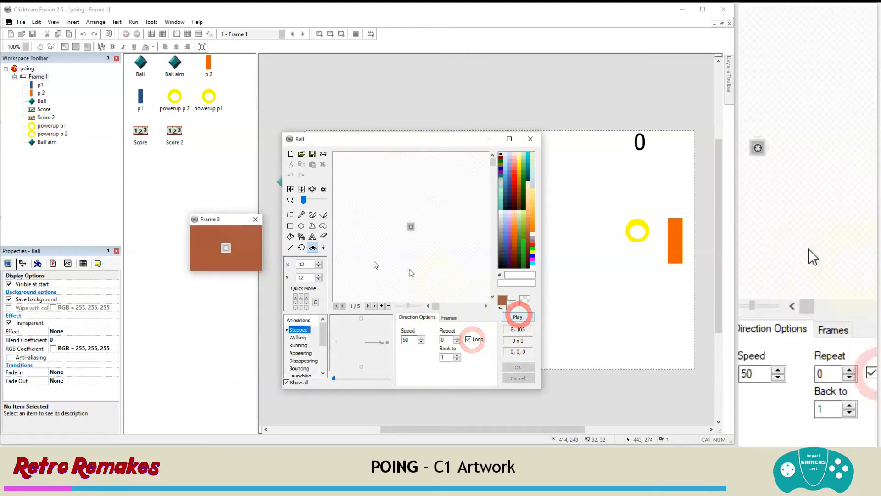
left_click(227, 248)
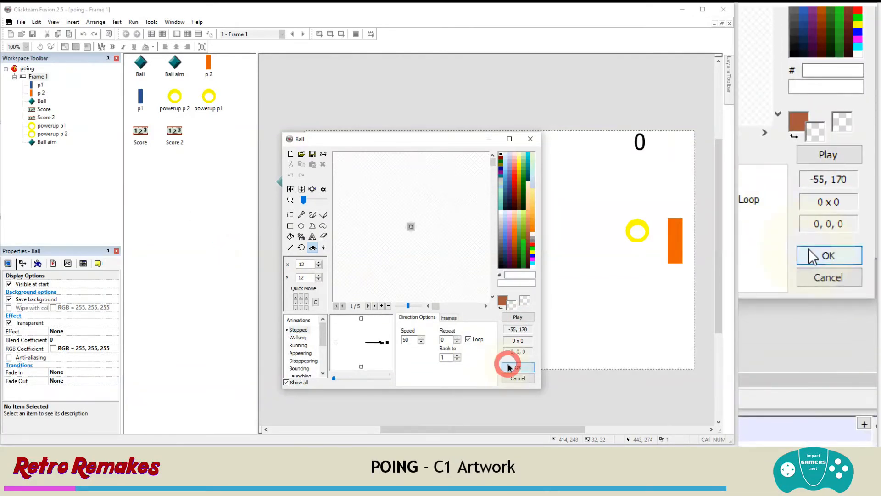
left_click(509, 367)
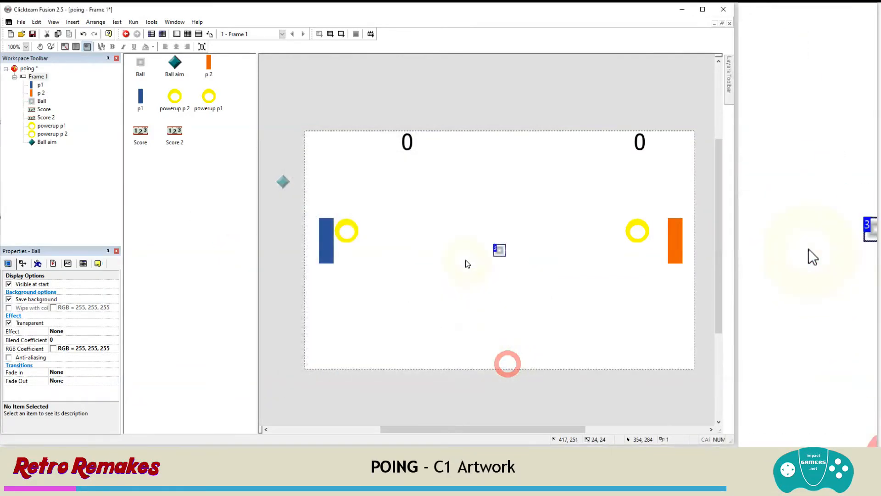
Replace p1's Stopped animation with the p1.png sprite sheet, using a block size of 16 x 90
right_click(327, 250)
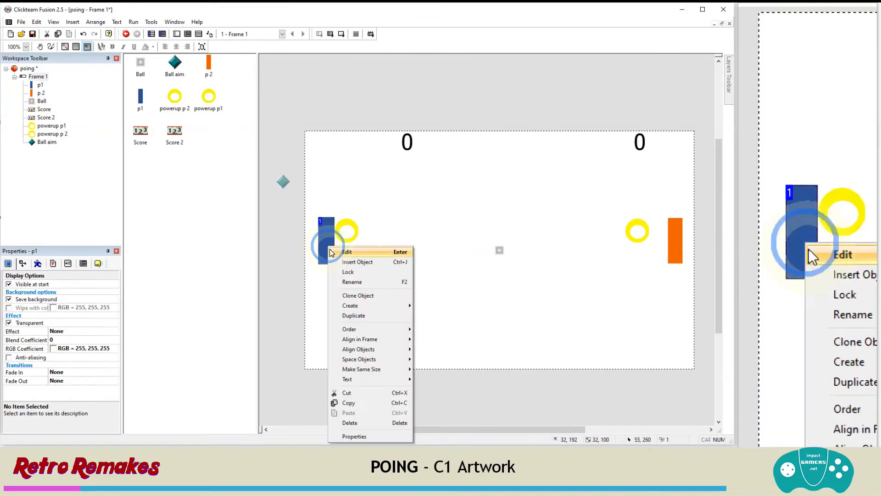
left_click(332, 253)
left_click(302, 153)
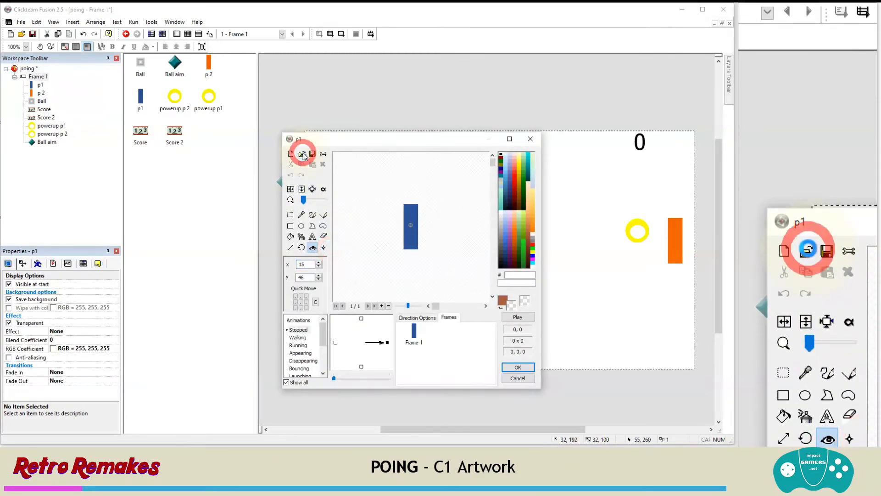
double_click(331, 167)
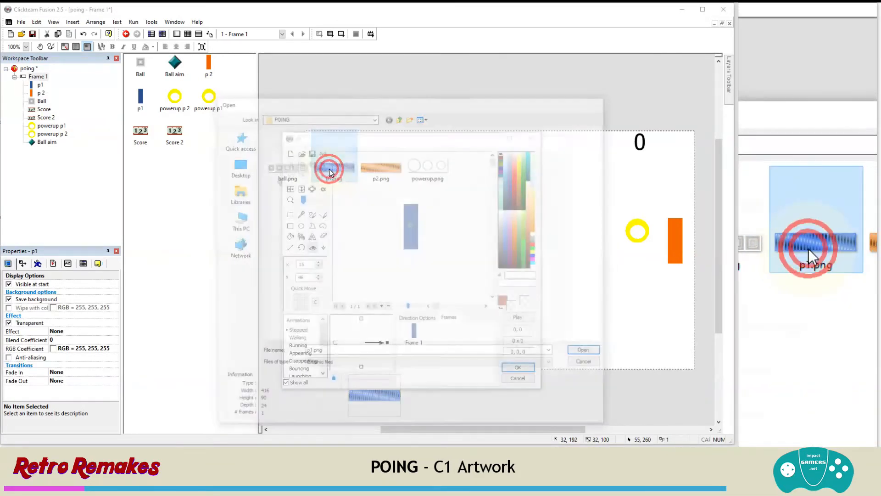
double_click(323, 197)
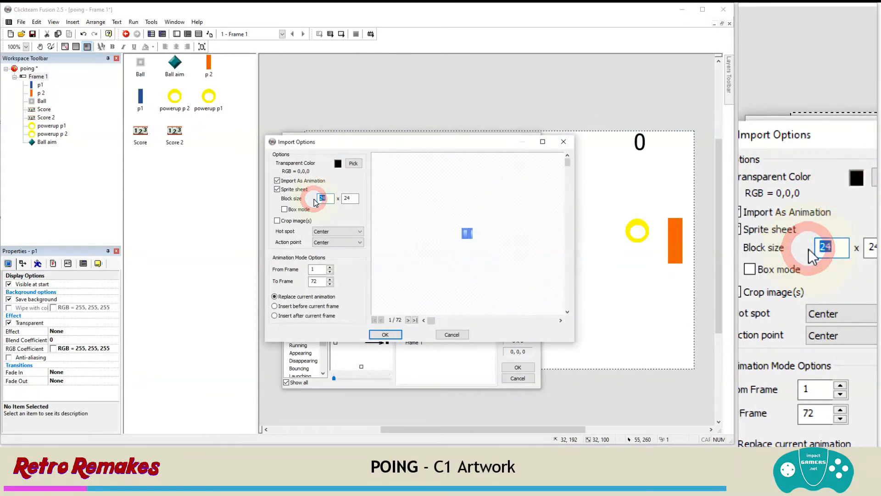
type("16")
key("Tab")
type("90")
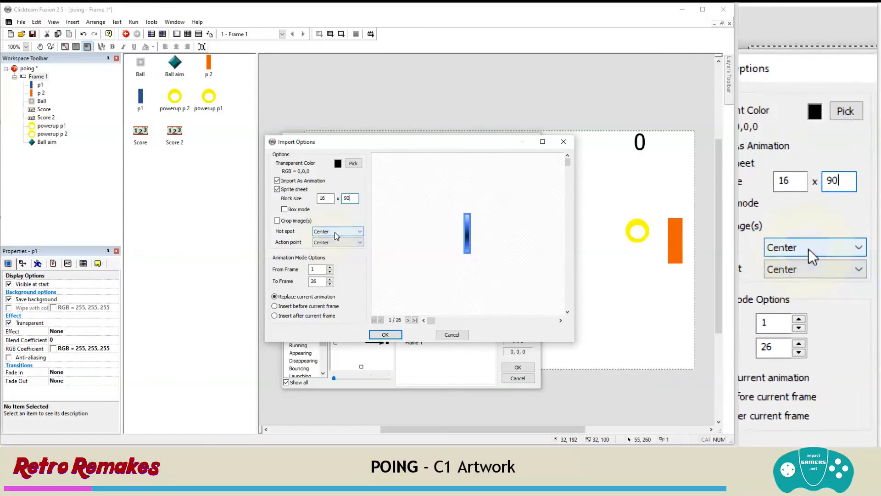
left_click(385, 334)
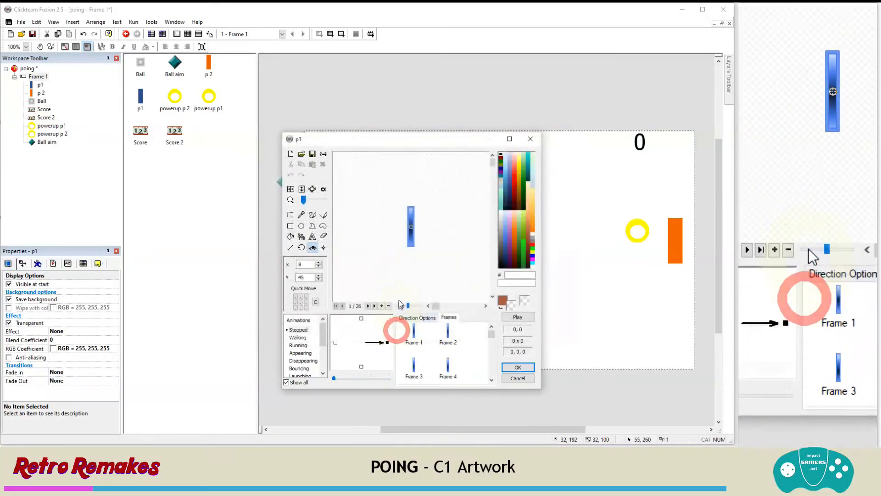
Apply p1's new animation with looping enabled after previewing it, and move p1 to position 32, 192
left_click(417, 317)
left_click(468, 340)
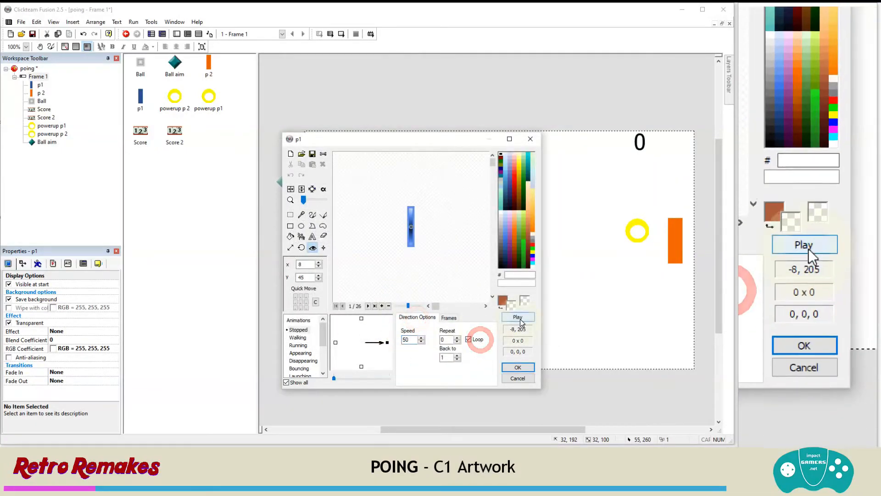
left_click(518, 317)
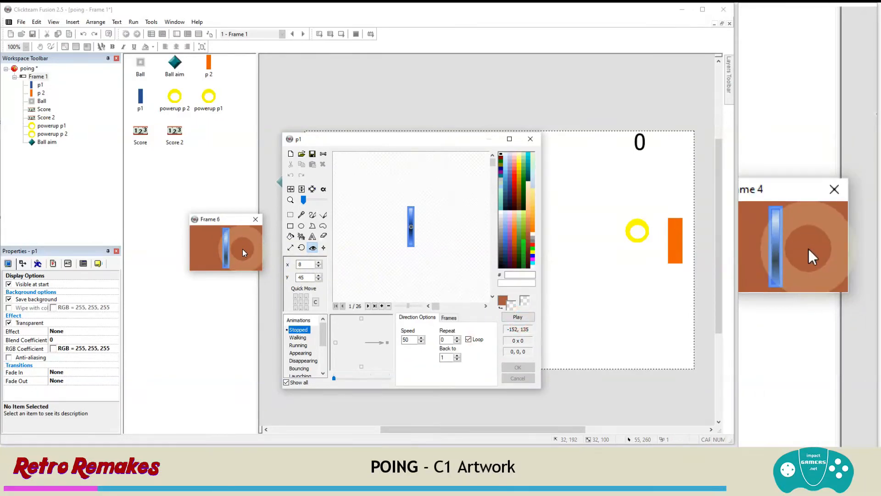
left_click(242, 248)
left_click(518, 367)
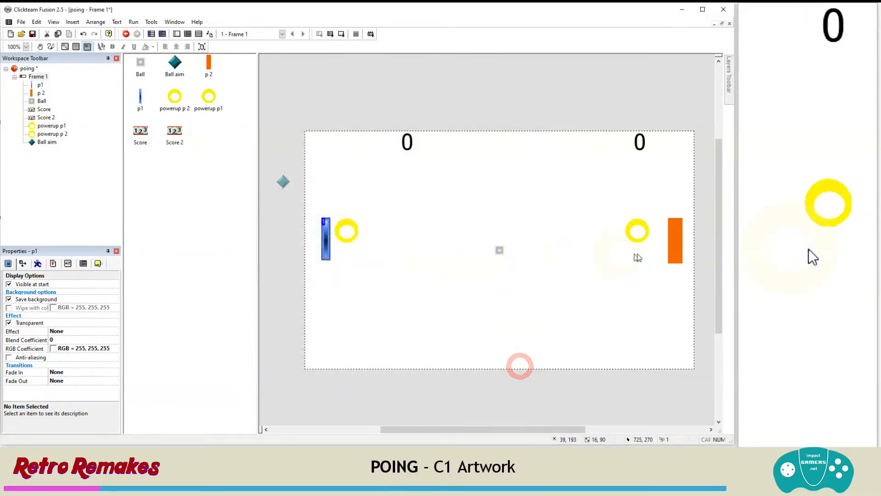
left_click(322, 238)
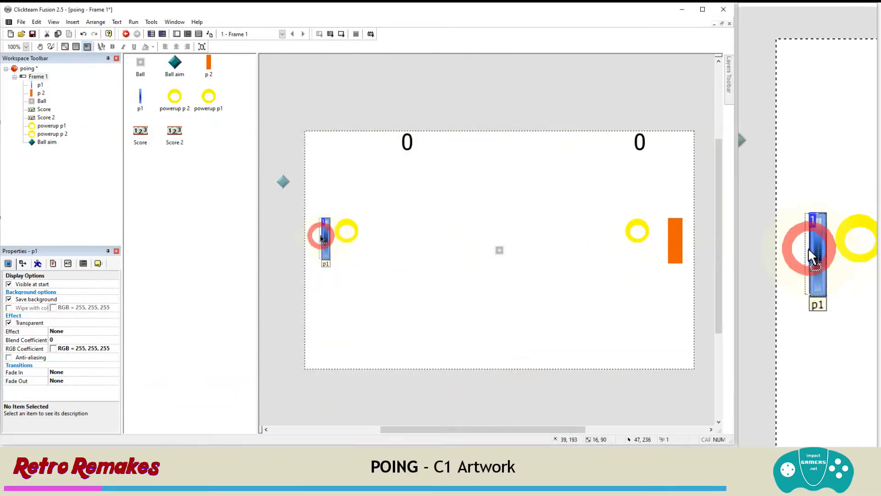
left_click(321, 239)
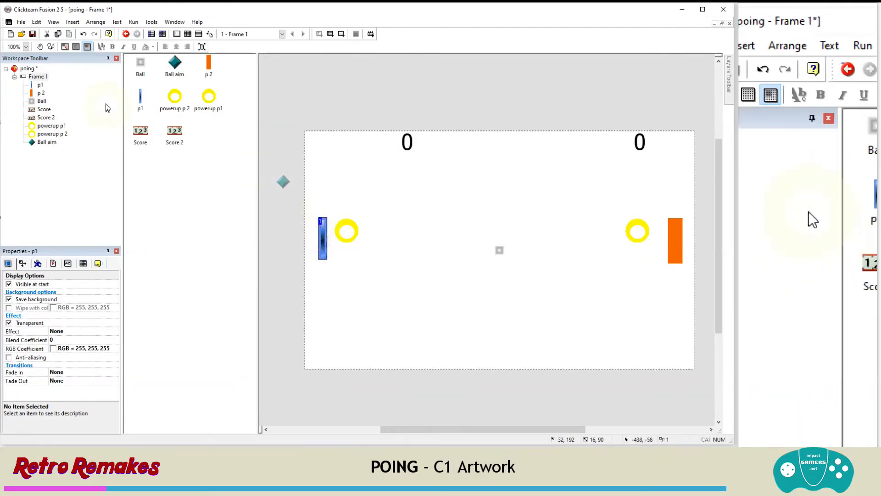
Replace p 2's Stopped animation with the p2.png sprite sheet in 16 x 90 blocks and apply it
double_click(672, 244)
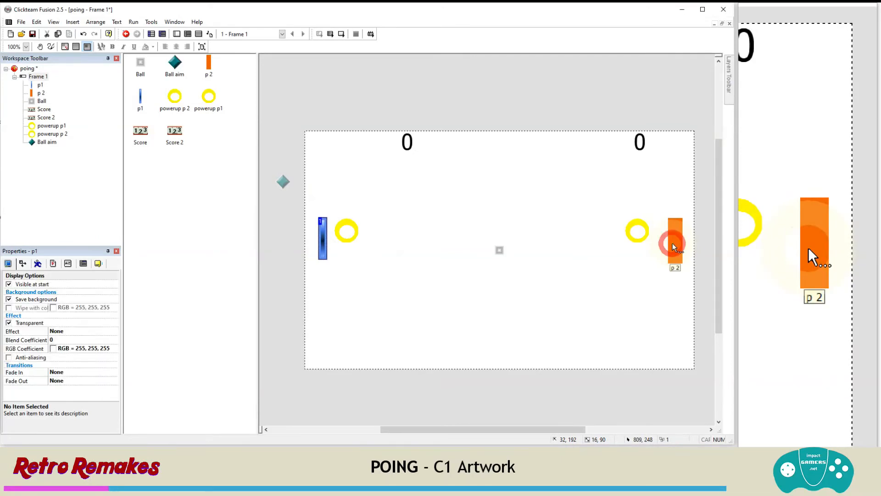
left_click(302, 154)
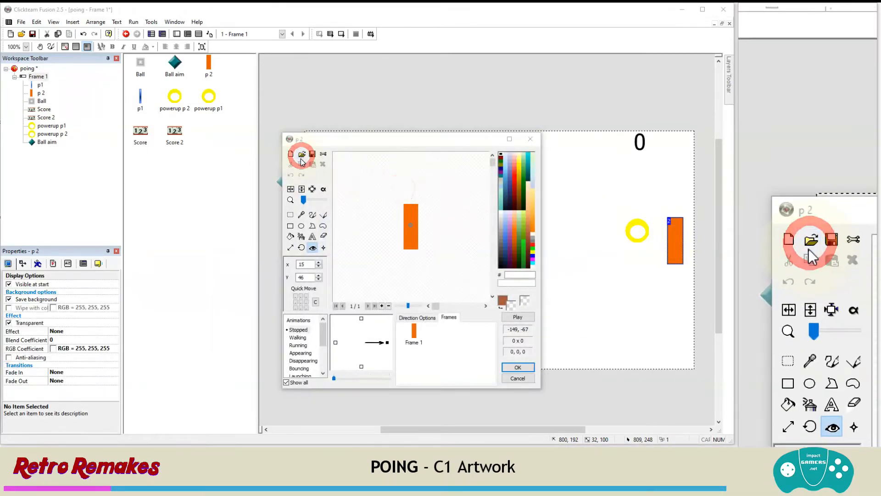
double_click(358, 183)
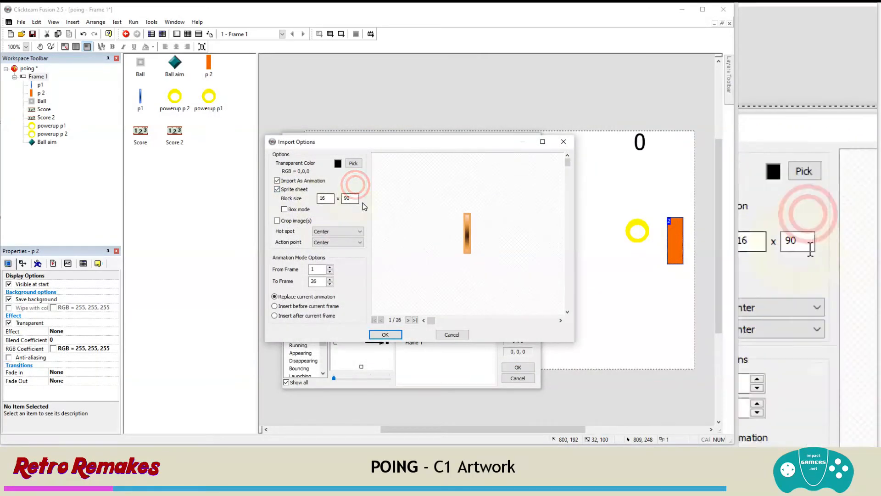
left_click(385, 334)
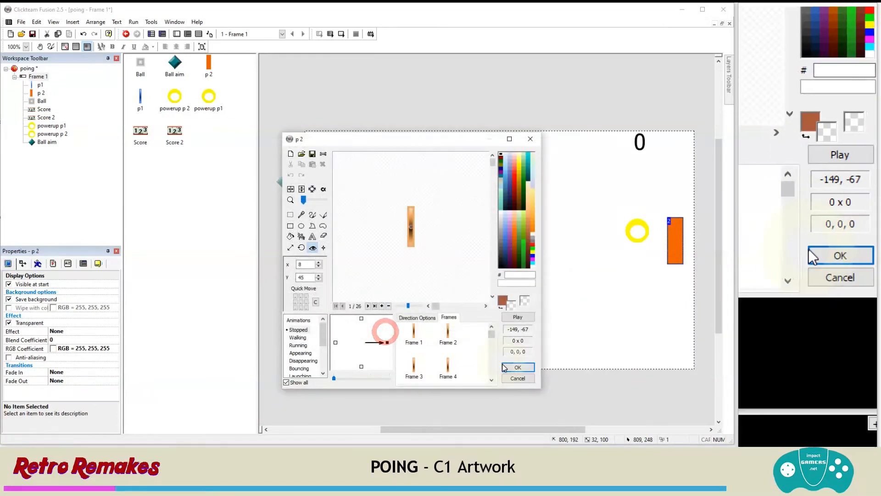
left_click(518, 367)
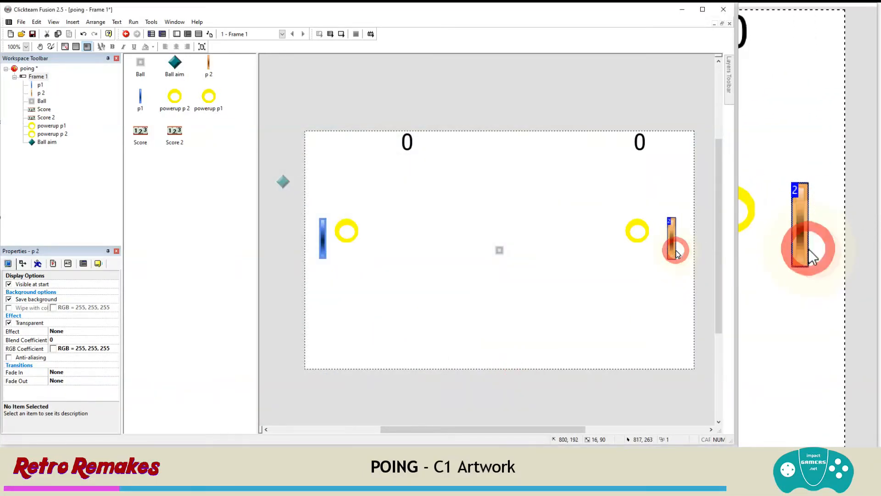
Load powerup.png into powerup p1's Stopped animation for import
double_click(349, 224)
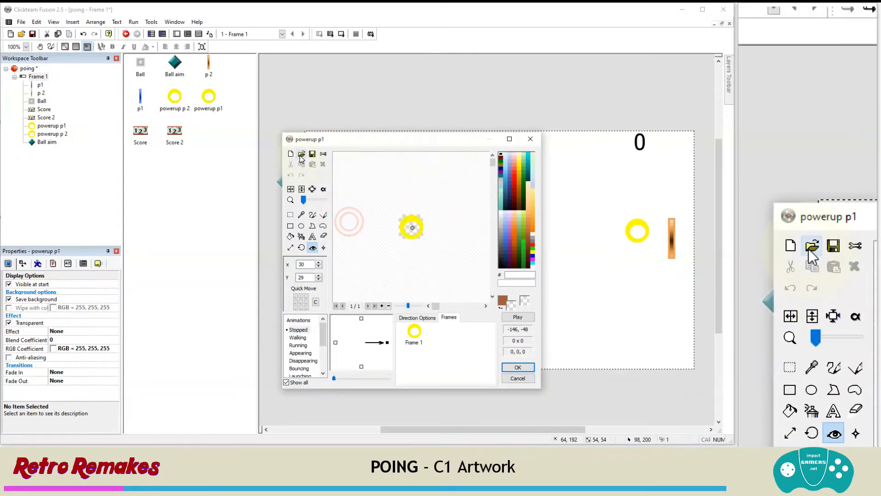
left_click(302, 154)
double_click(429, 177)
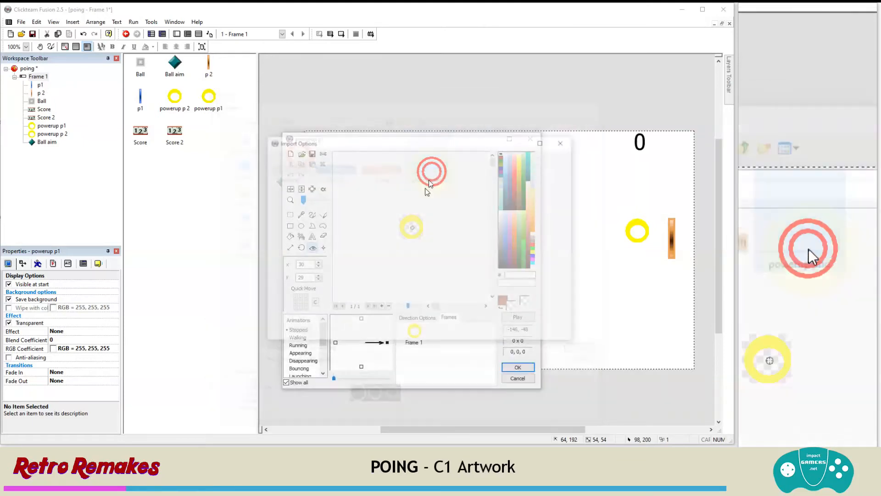
Import the powerup sprite sheet into powerup p1 with a 50 x 50 block size and loop its Stopped animation
double_click(322, 198)
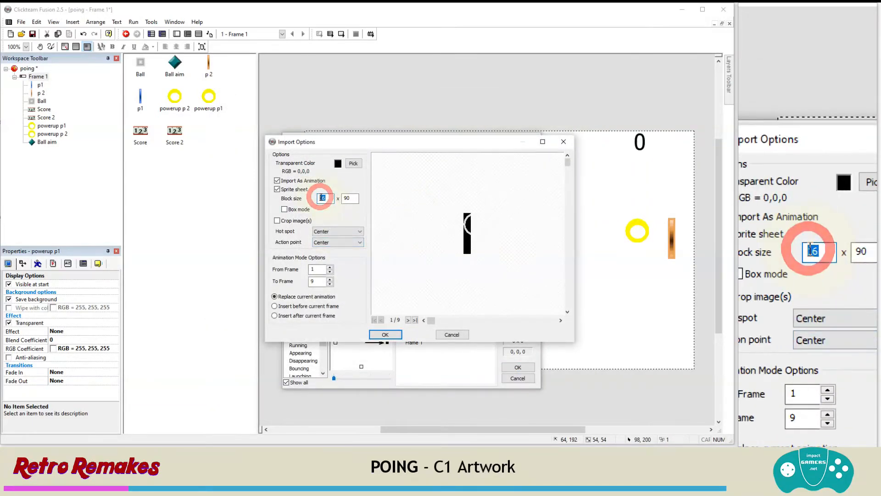
type("50")
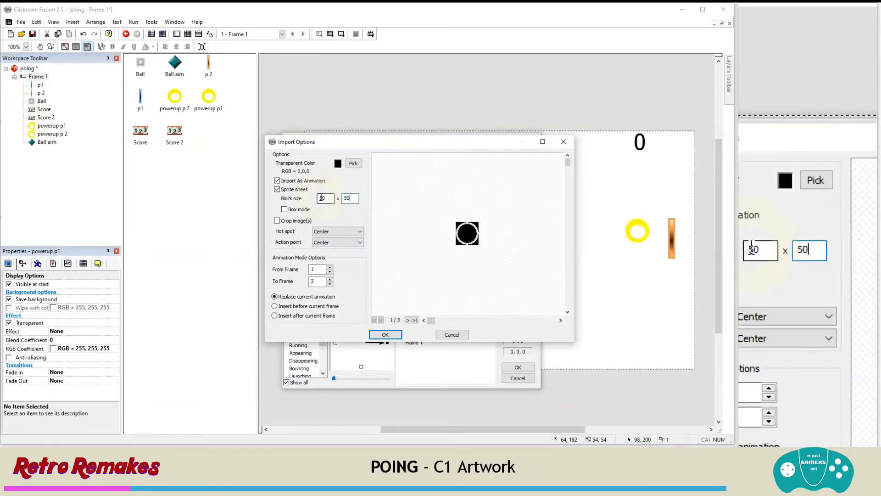
left_click(385, 334)
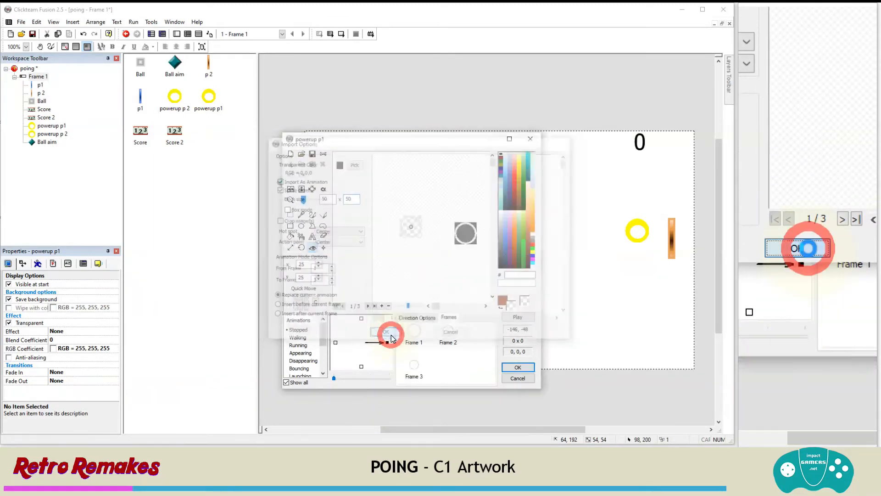
left_click(417, 317)
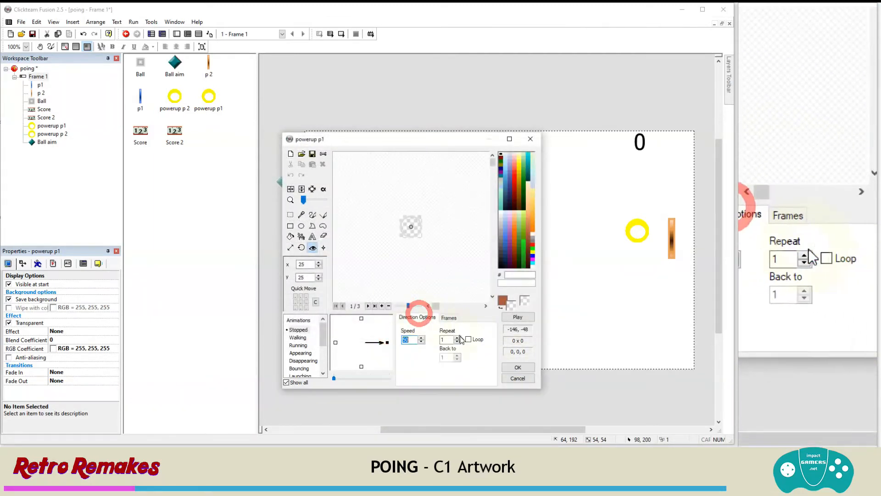
left_click(478, 342)
left_click(517, 367)
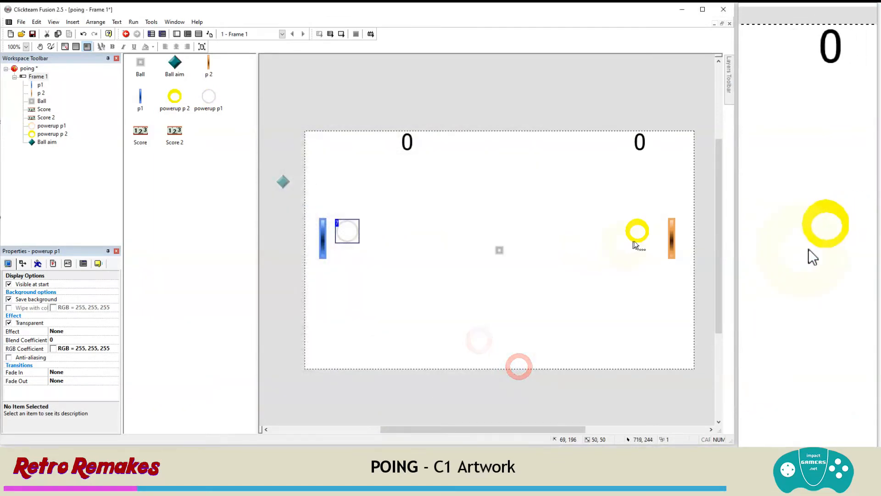
Replace the yellow ring animation of powerup p 2 with the frames from powerup.png
double_click(637, 236)
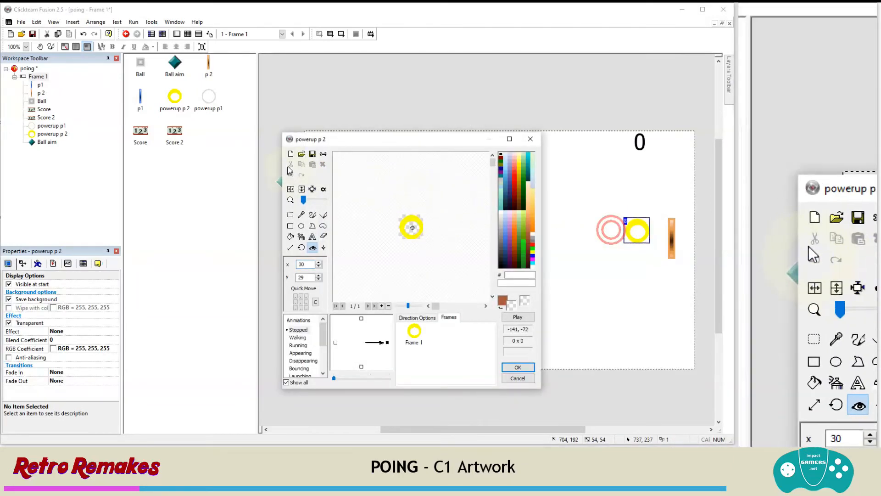
left_click(301, 154)
double_click(425, 164)
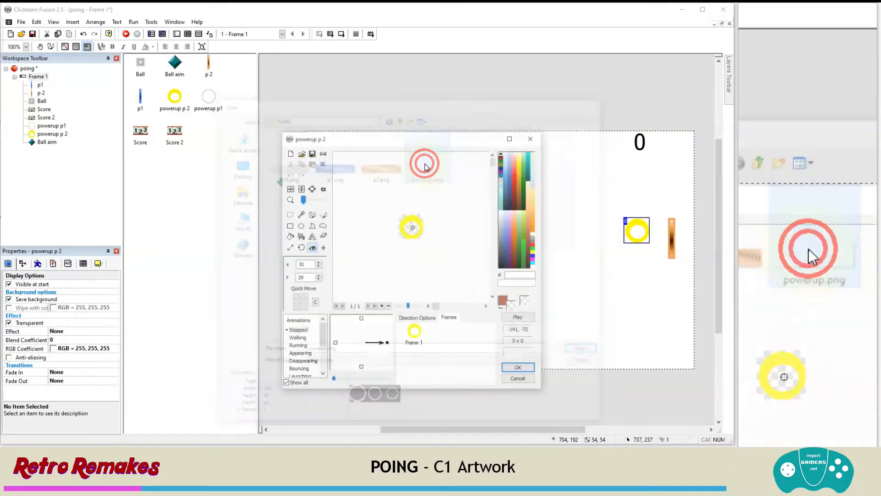
left_click(385, 335)
left_click(520, 367)
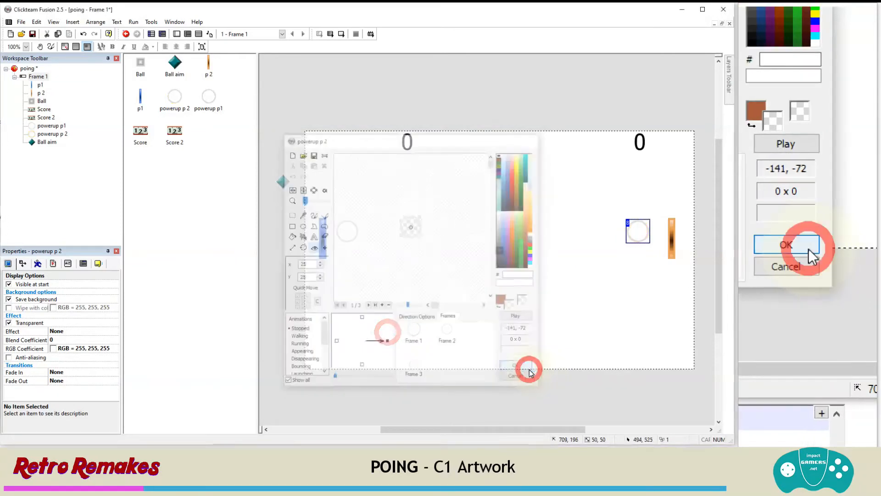
Set the Stopped animation of powerup p 2 to loop
double_click(631, 239)
left_click(415, 317)
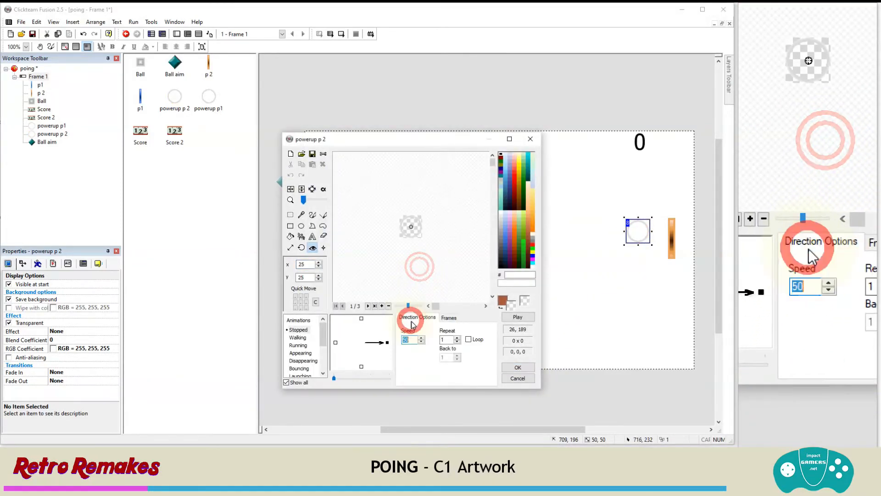
left_click(467, 339)
left_click(513, 368)
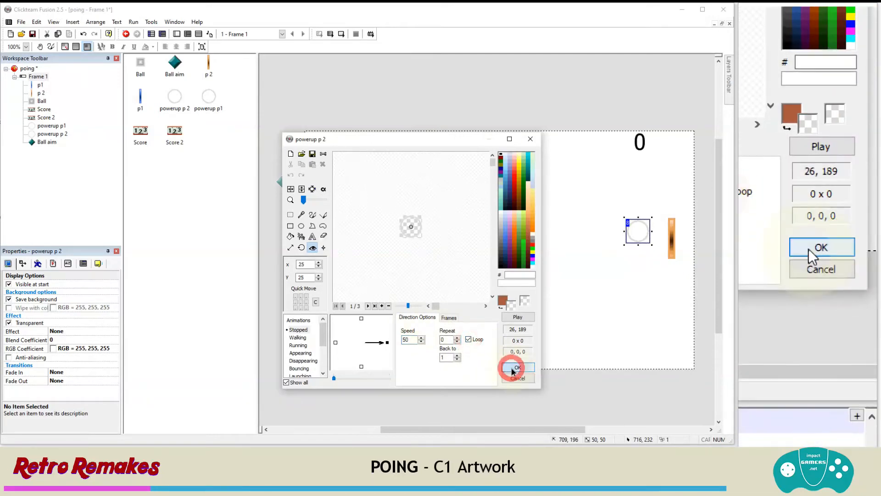
Run the frame, test moving the blue paddle up and down with the new artwork, and close the game
left_click(133, 22)
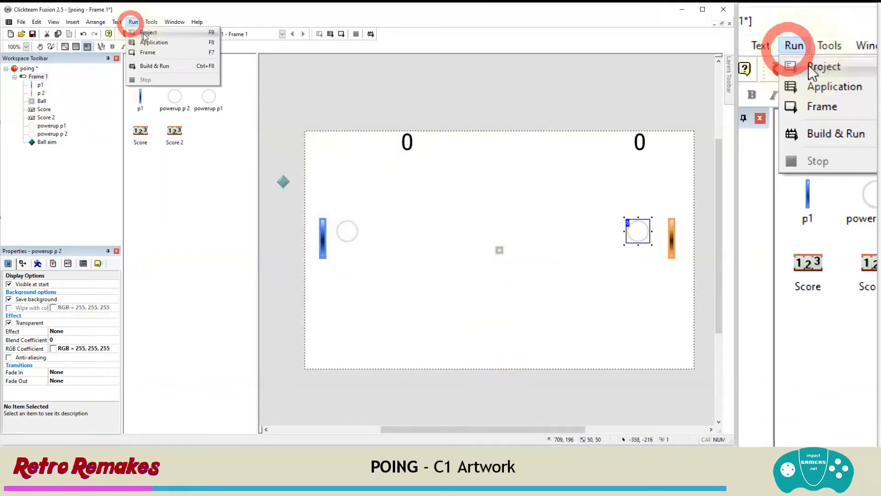
left_click(145, 53)
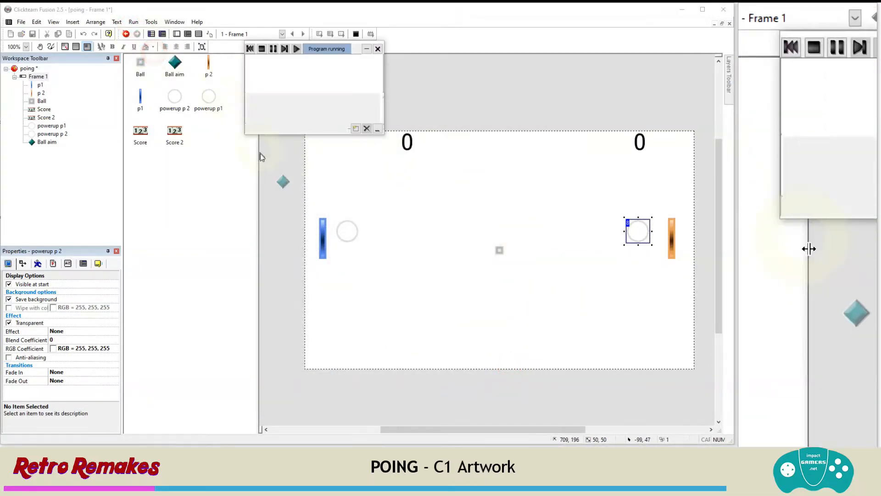
key("w")
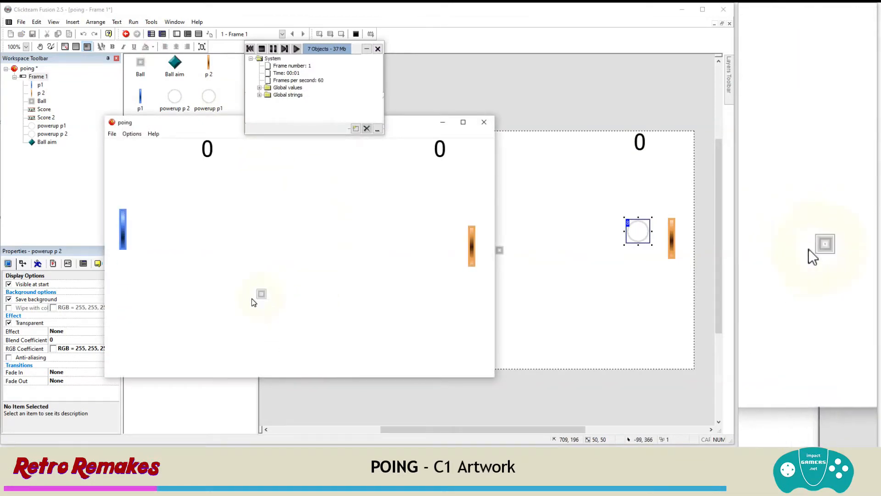
key("s")
key("w")
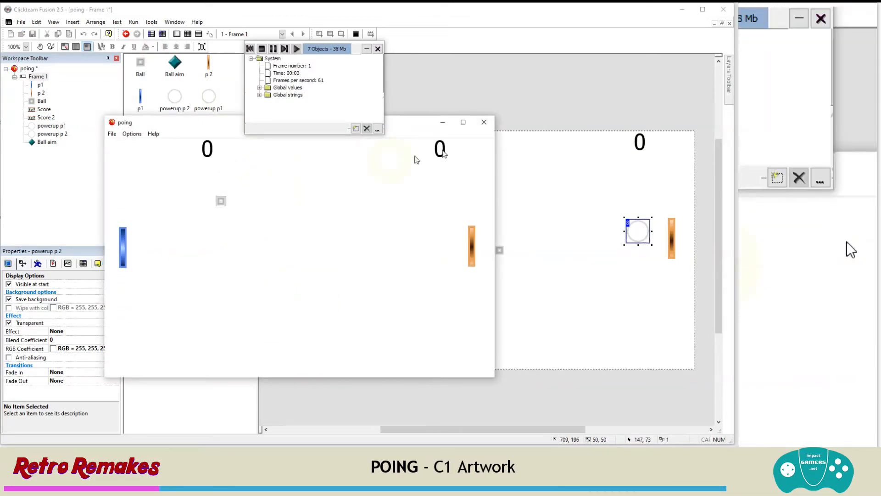
key("s")
key("s")
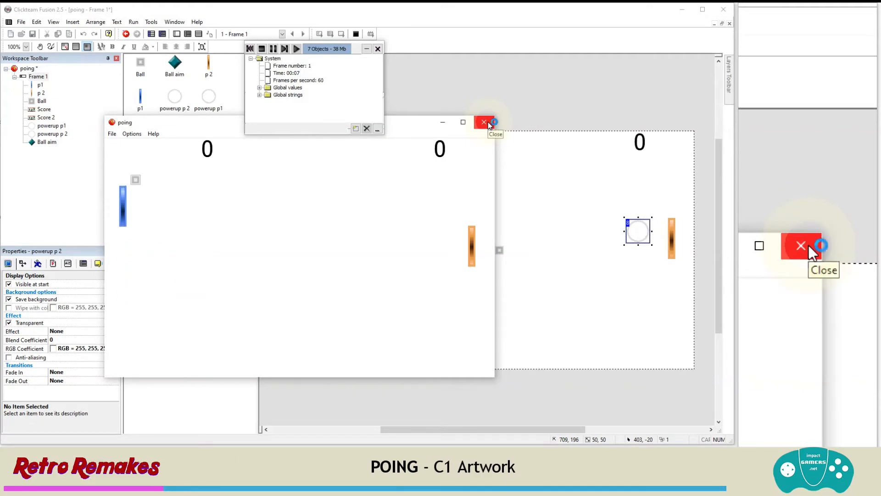
left_click(485, 123)
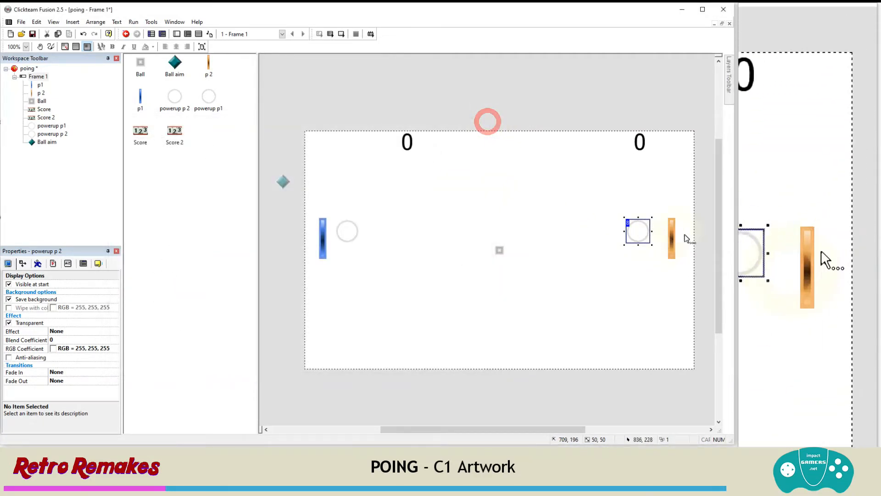
Replace the Ball aim animation with the frames from ball.png, imported as a sprite sheet with 24 x 24 blocks
double_click(282, 181)
left_click(303, 154)
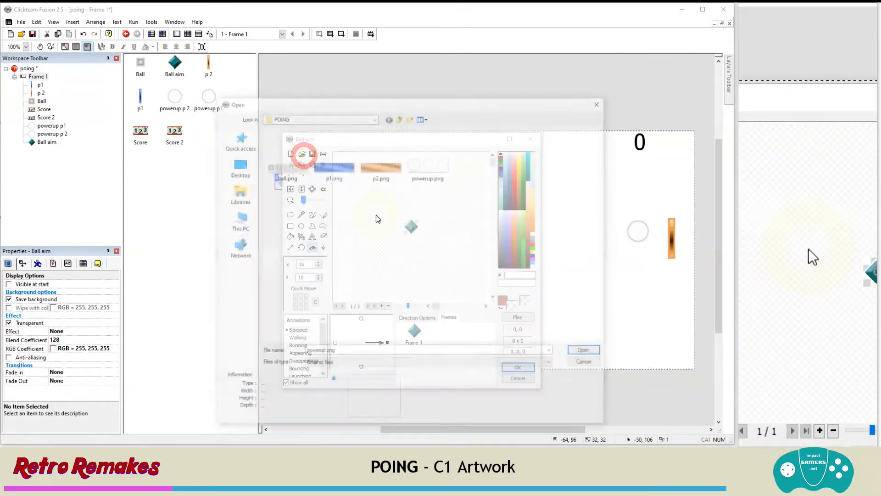
double_click(284, 167)
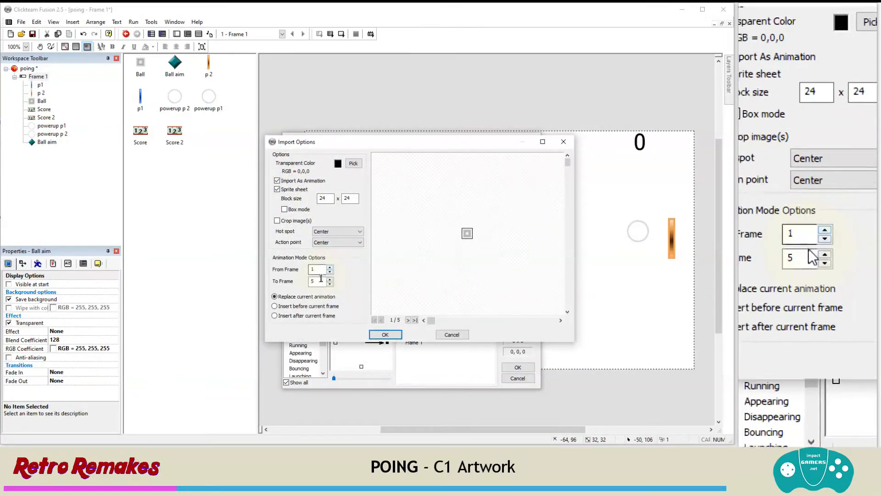
left_click(385, 334)
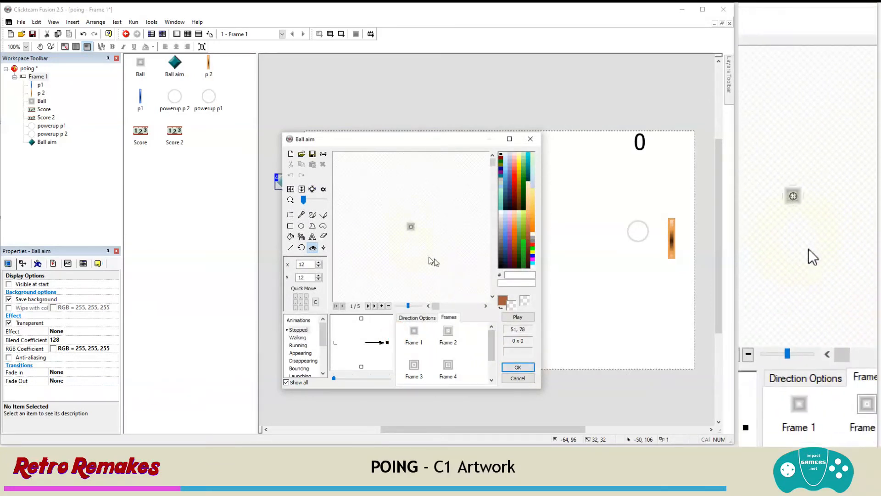
left_click(517, 366)
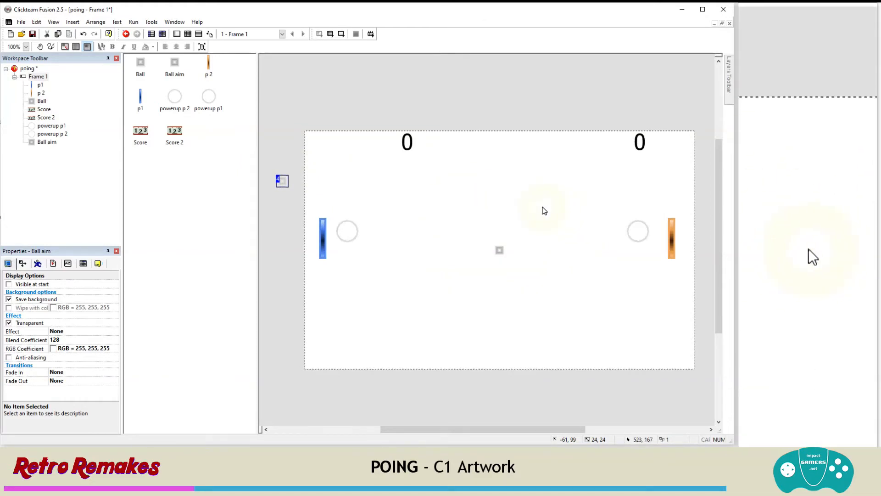
Set the background color of Frame 1 to dark grey, RGB 40, 40, 40
left_click(39, 76)
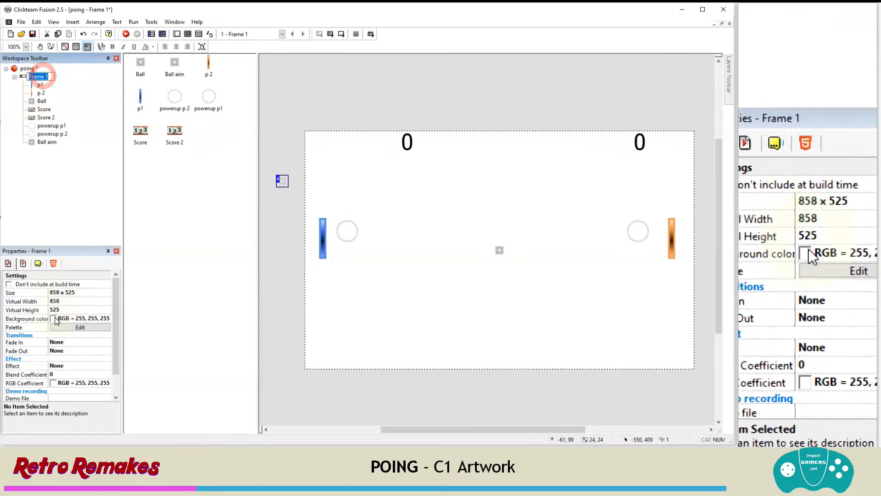
left_click(55, 318)
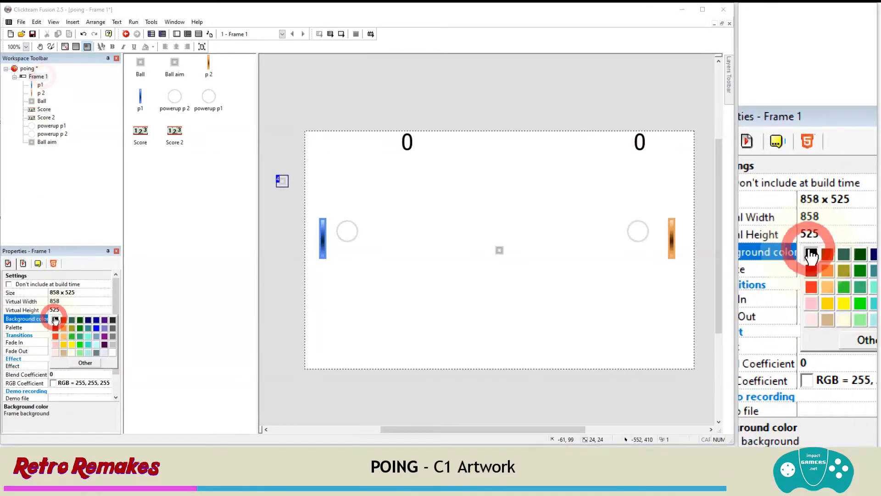
left_click(113, 321)
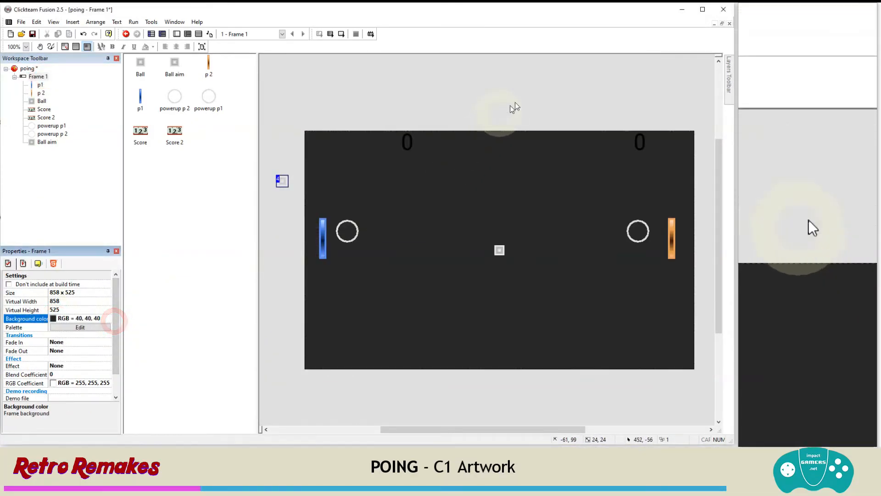
Set the text color of both the Score and Score 2 counters to light grey, RGB 192, 192, 192
left_click(411, 147)
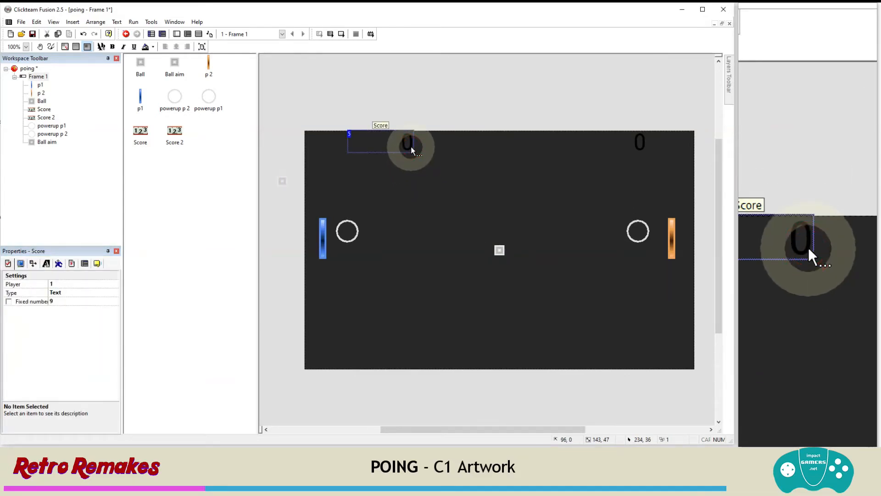
left_click(46, 264)
left_click(52, 327)
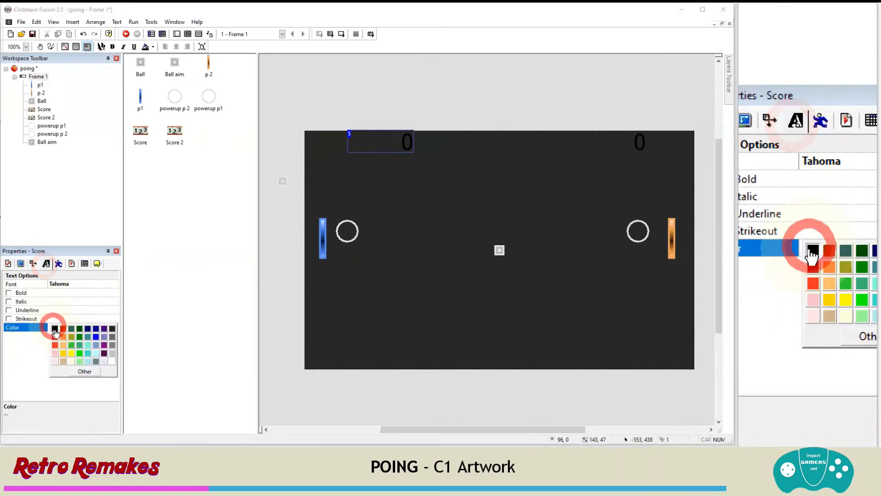
left_click(110, 352)
left_click(642, 145)
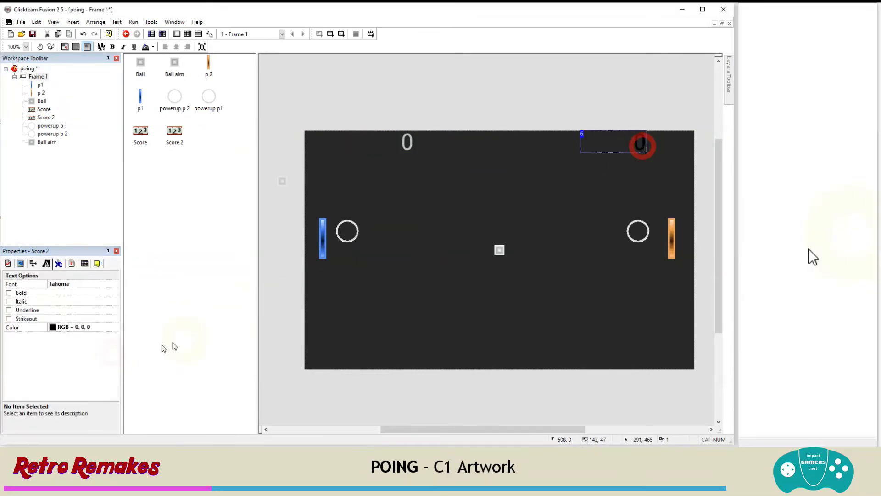
left_click(52, 326)
left_click(110, 351)
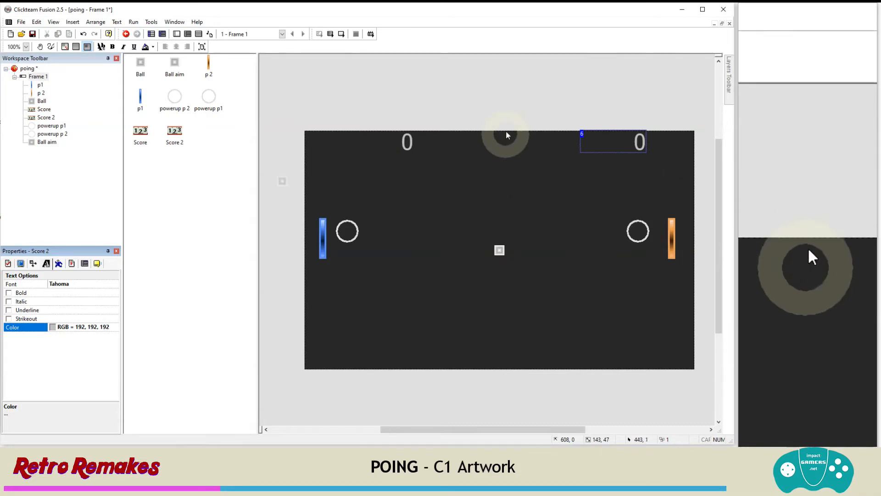
Insert a Quick Backdrop object at the top edge of the frame near the middle, at about X 416, Y 0
left_click(73, 22)
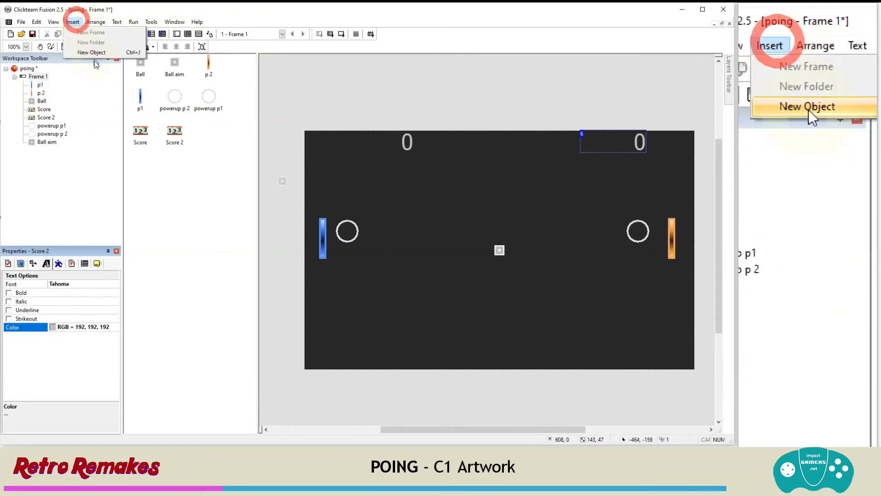
left_click(94, 53)
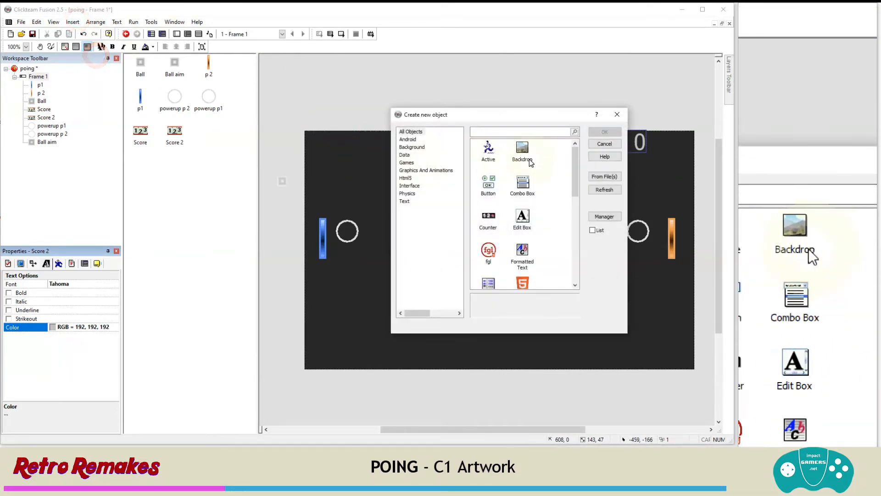
left_click_drag(574, 171, 584, 247)
left_click(489, 212)
left_click(606, 131)
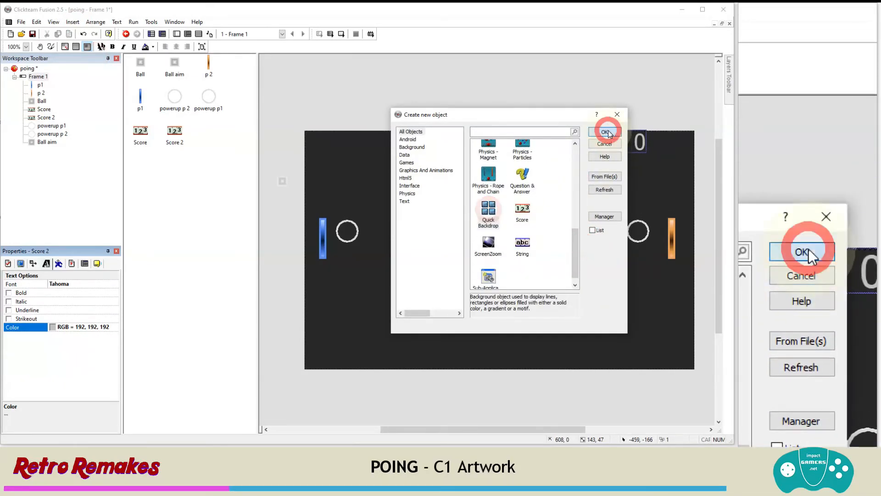
left_click(494, 131)
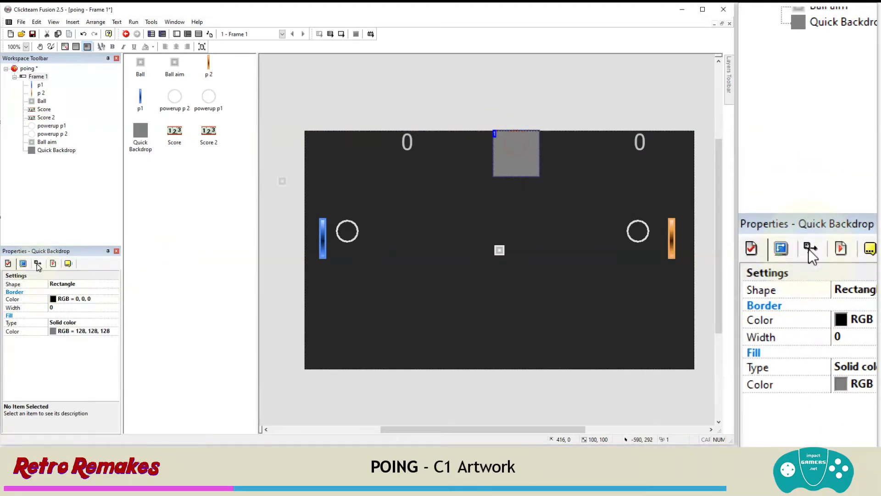
Resize the Quick Backdrop to 5 wide by 525 high and center it horizontally in the frame
left_click(46, 312)
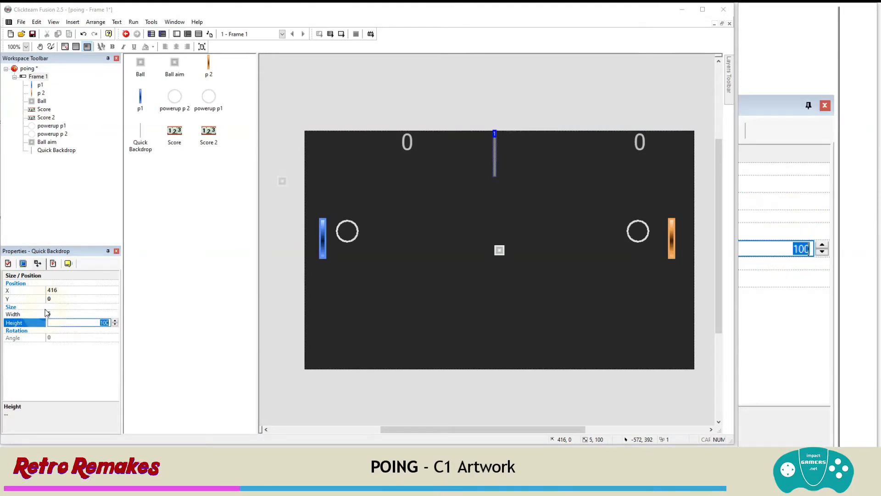
key("Tab")
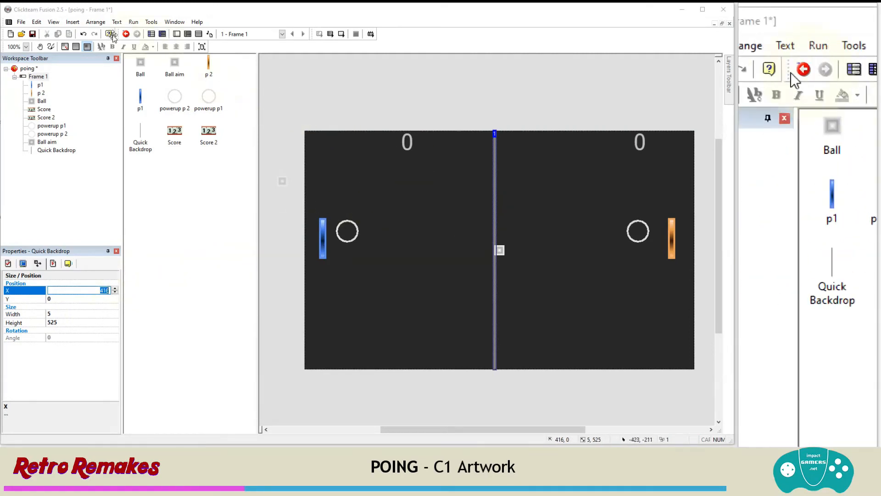
left_click(92, 22)
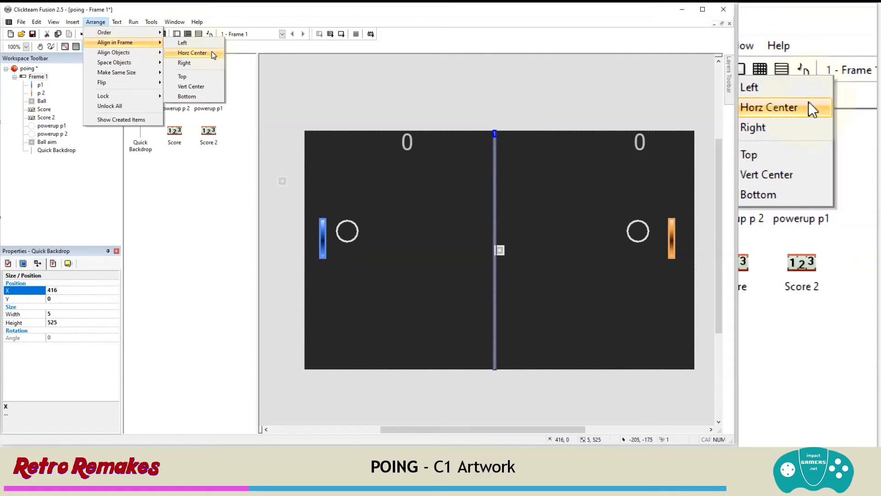
left_click(211, 55)
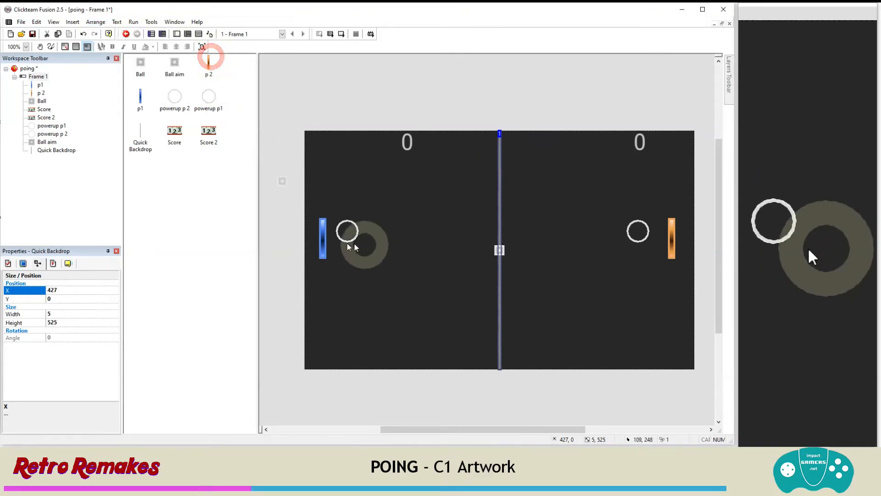
Center both paddles, p1 and p2, vertically in the frame and save the project
left_click(324, 242)
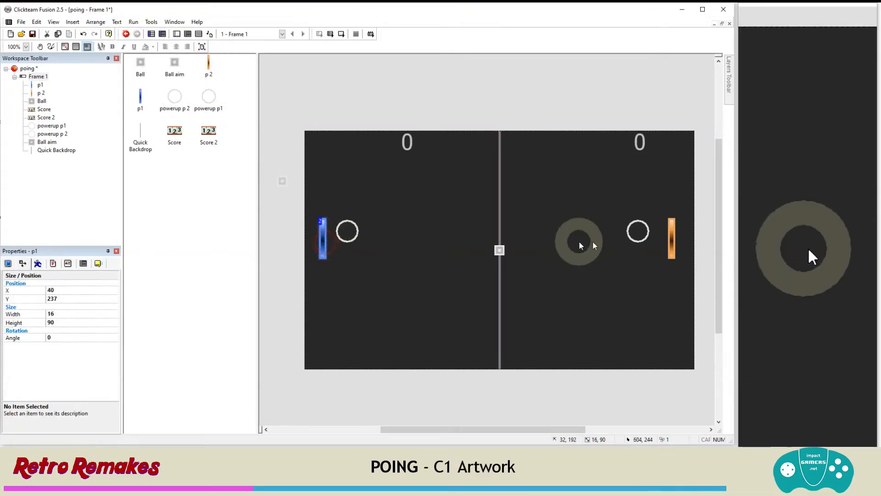
left_click(671, 241, "shift")
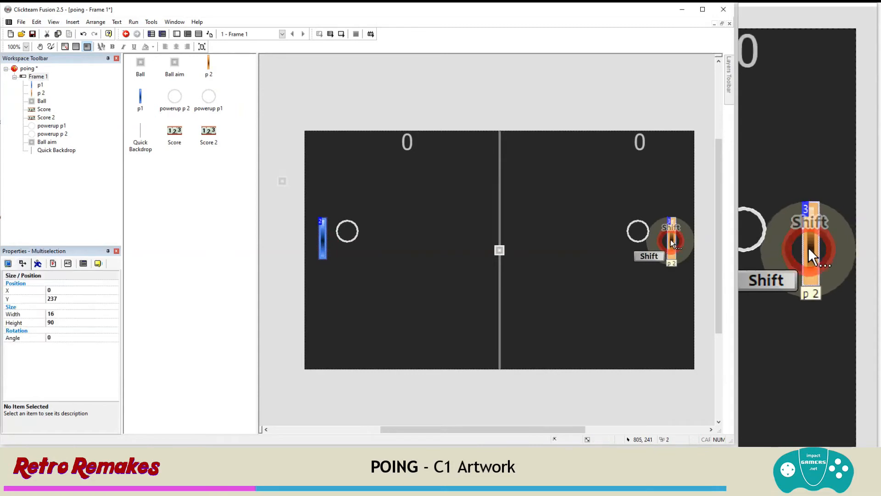
left_click(96, 21)
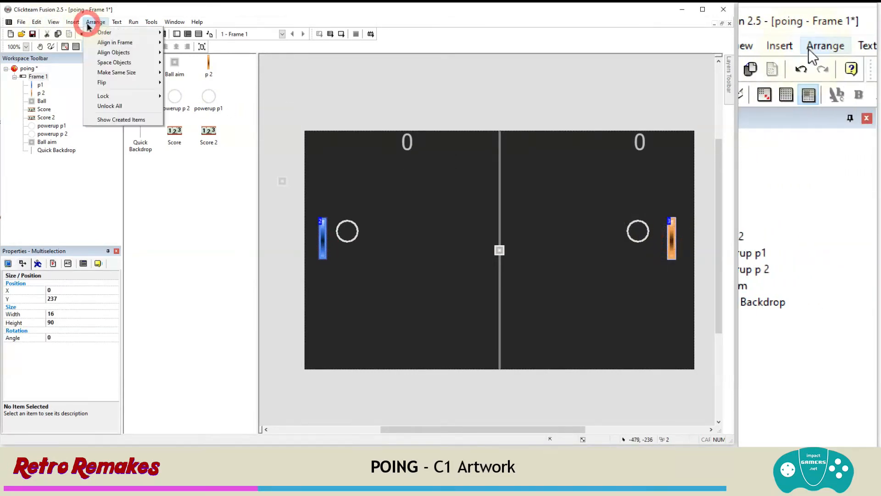
mouse_move(136, 52)
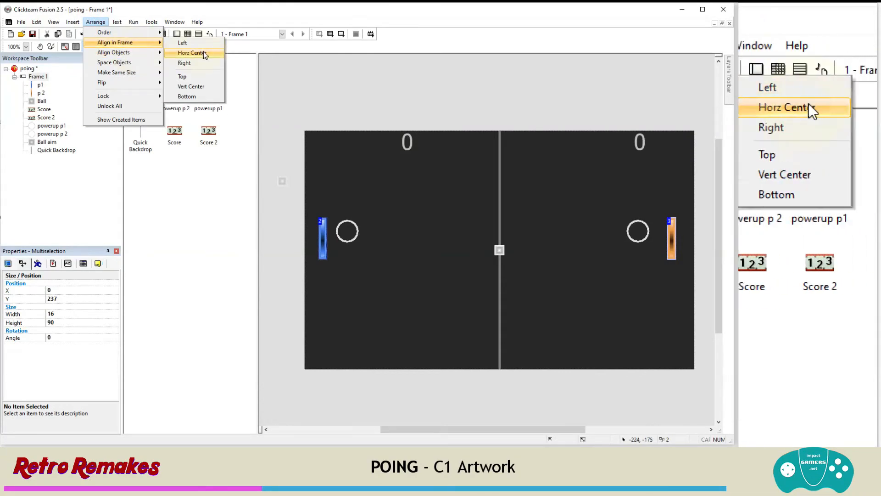
left_click(204, 88)
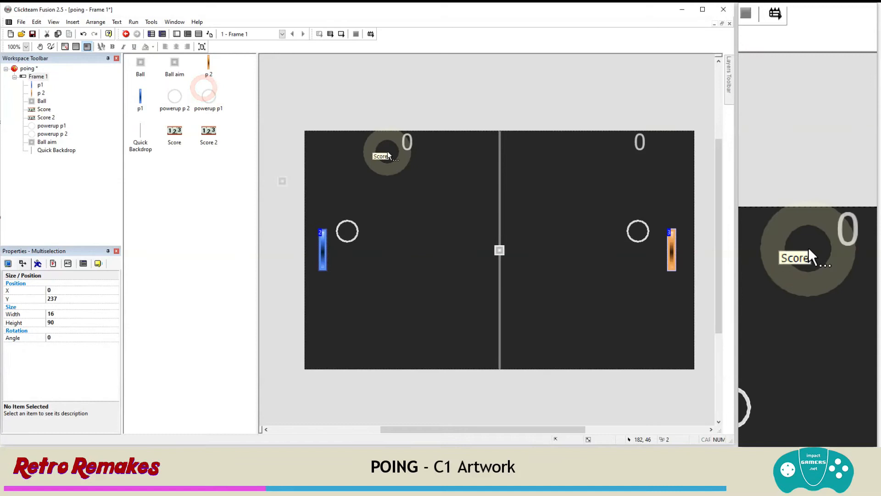
left_click(503, 82)
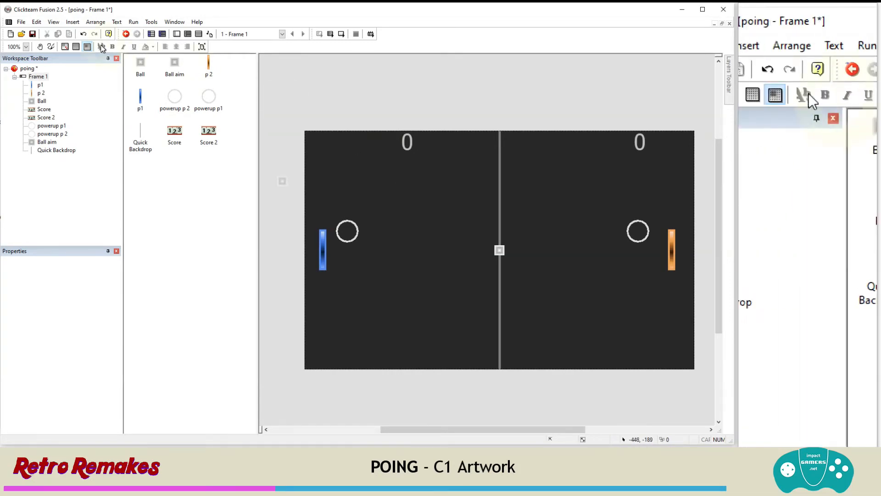
left_click(21, 22)
left_click(50, 62)
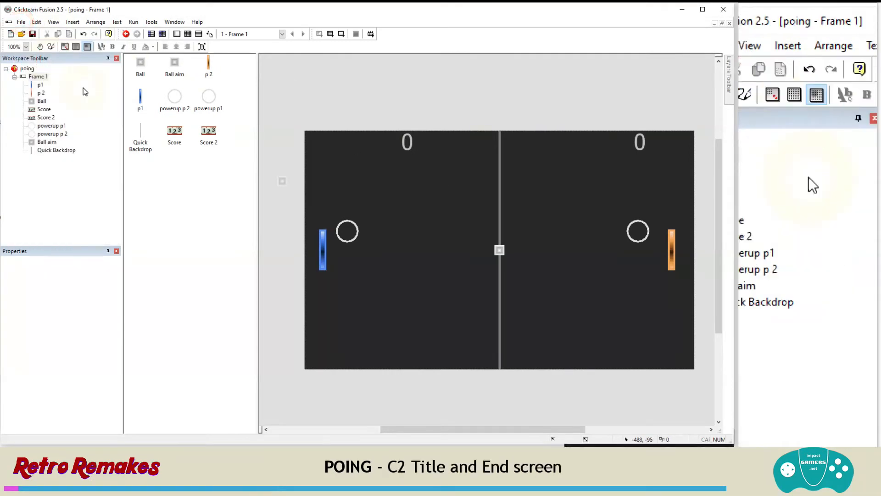
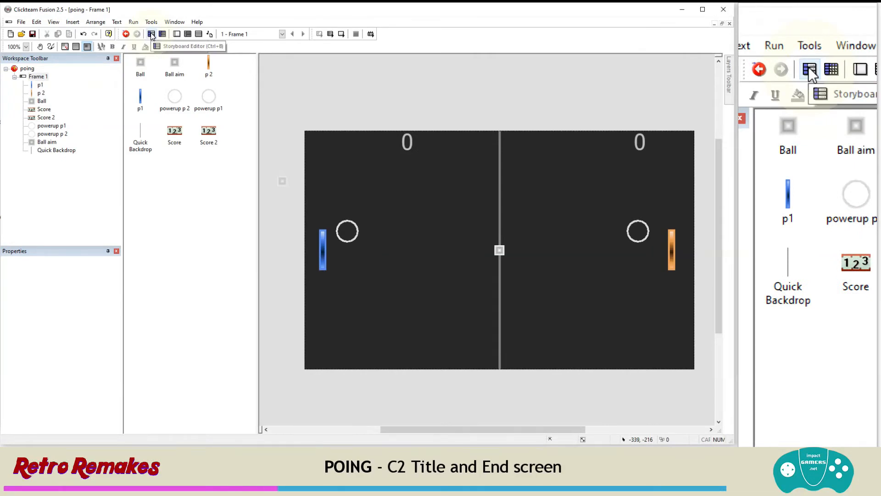
Add two new frames in the Storyboard Editor and move Frame 1 to the second position, between them
left_click(151, 35)
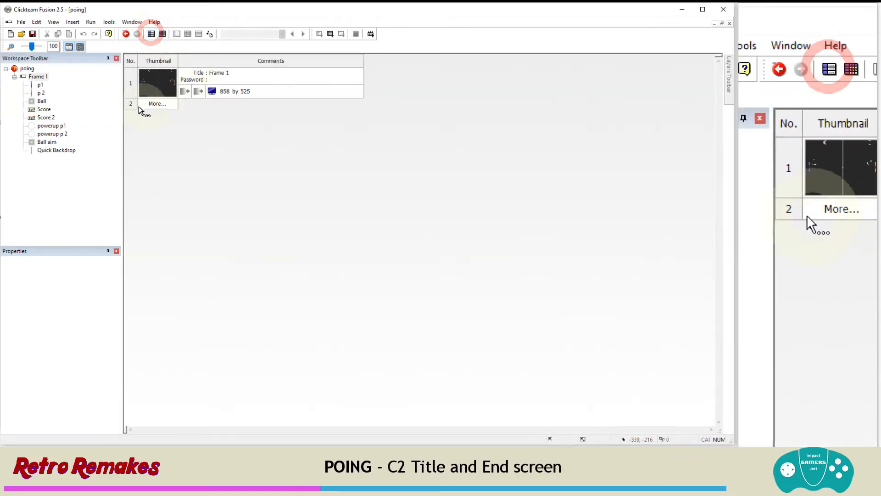
left_click(129, 105)
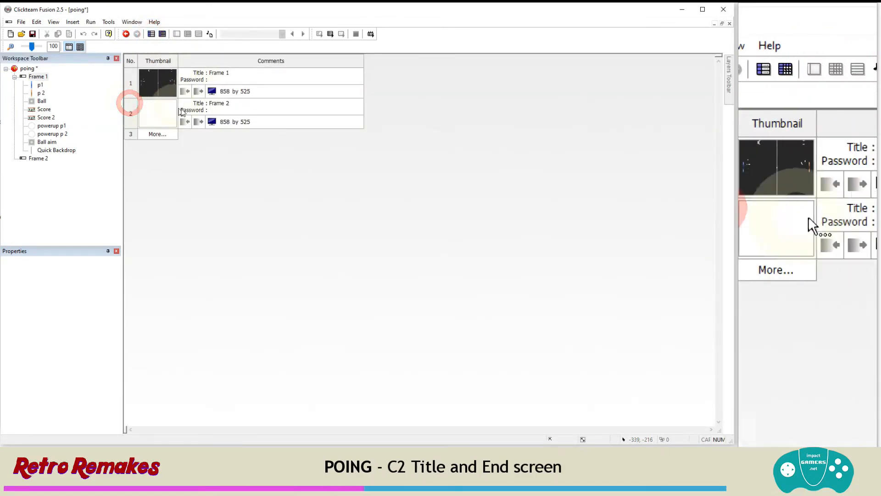
left_click(128, 134)
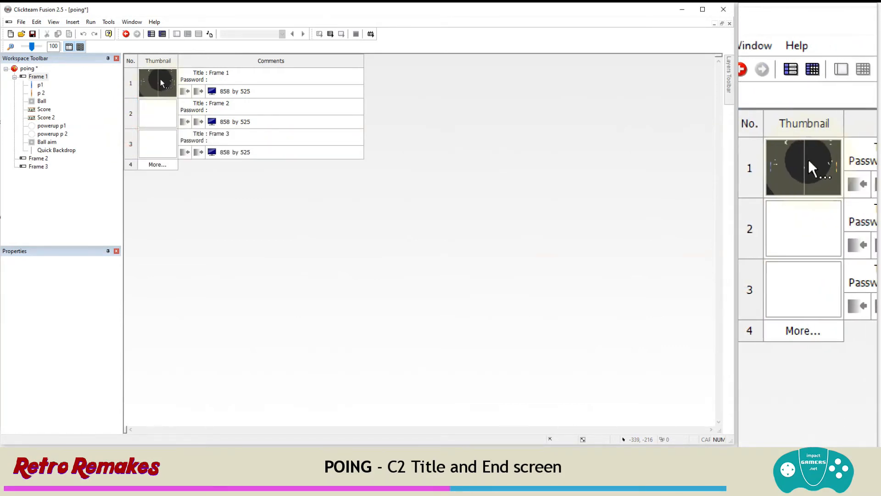
left_click_drag(161, 82, 159, 113)
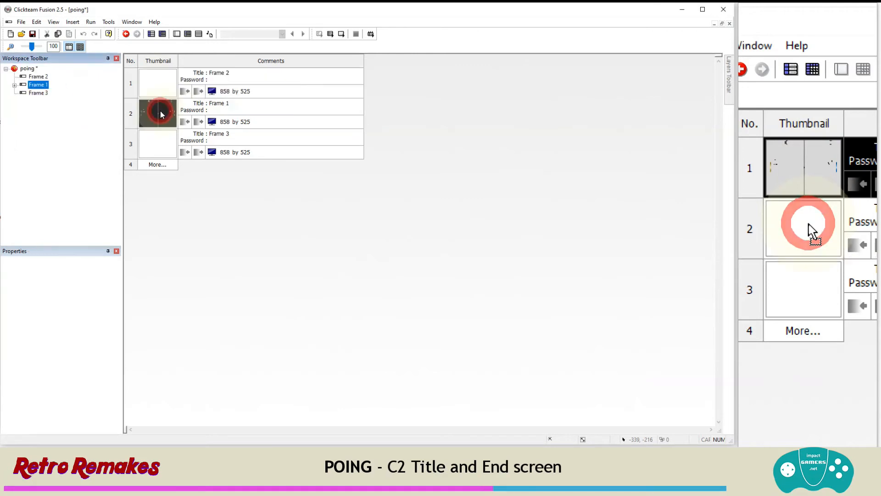
Rename the three storyboard frames, in order, as start, game and end
left_click(218, 74)
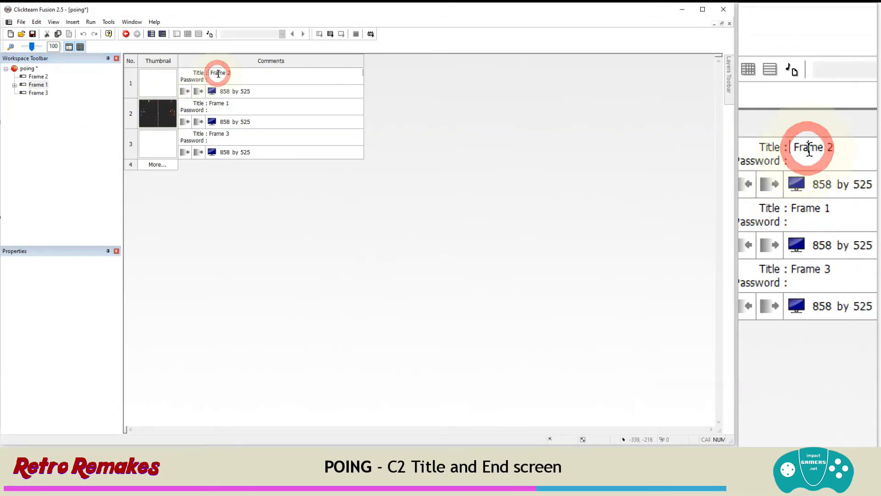
key("shift+End")
type("start")
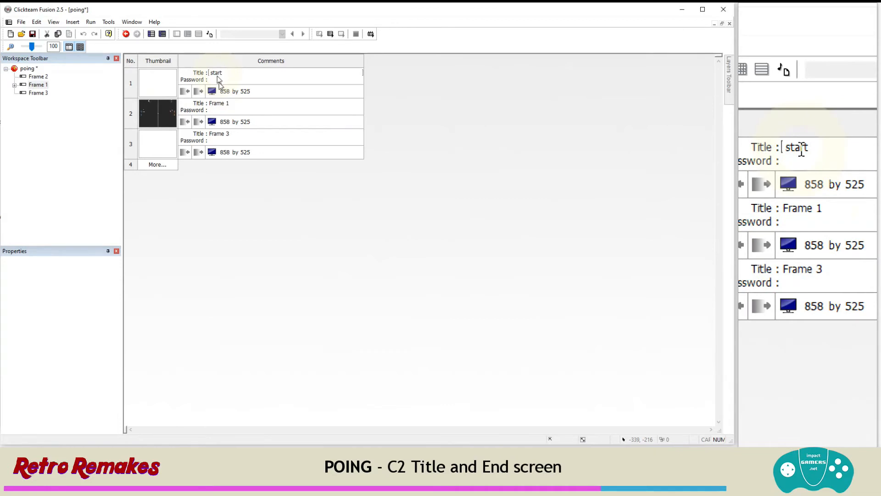
left_click(223, 103)
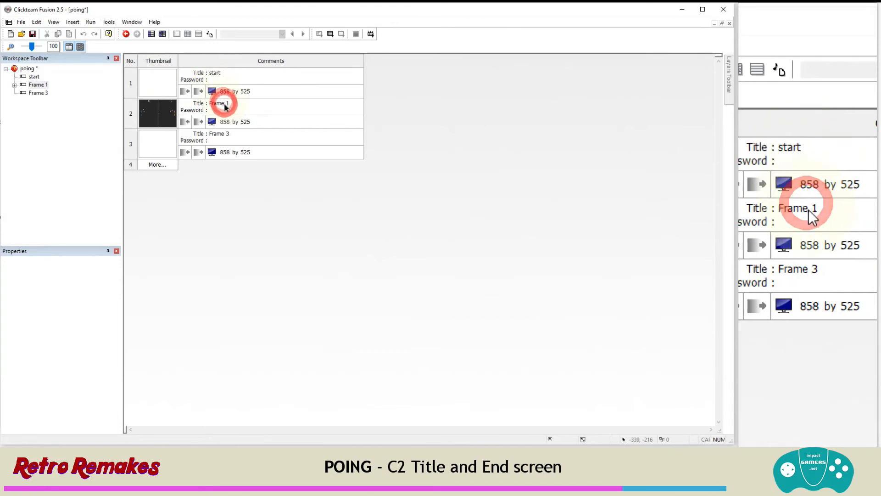
left_click(225, 103)
left_click(201, 105)
type("game")
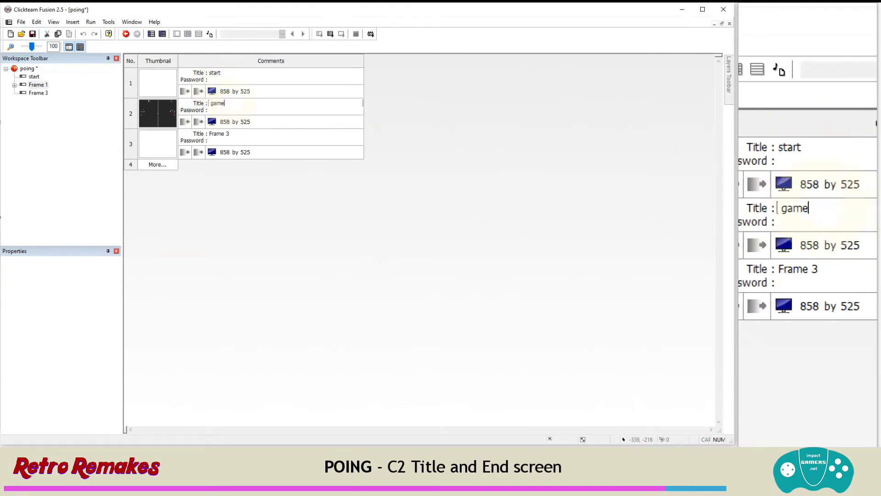
left_click(222, 133)
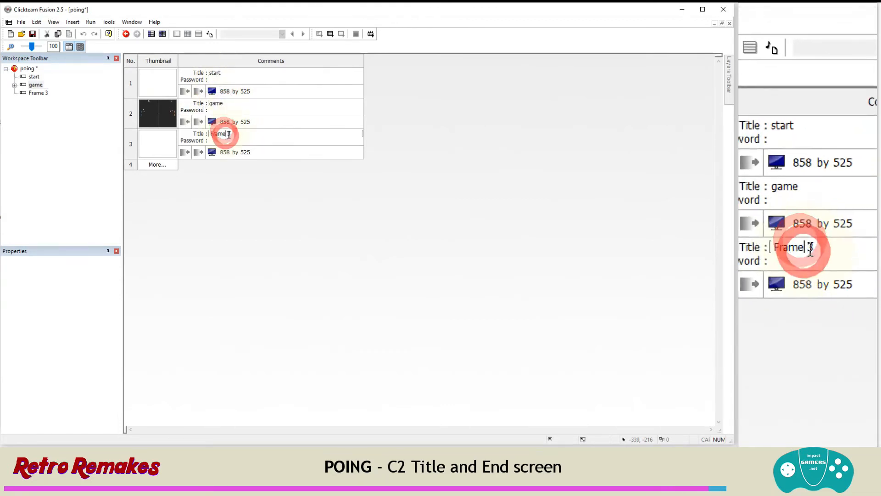
left_click(200, 134)
type("end")
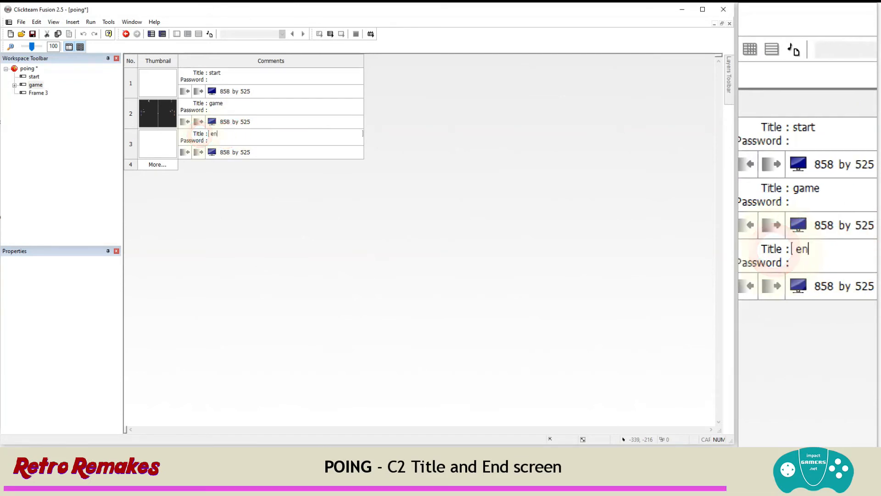
left_click(222, 169)
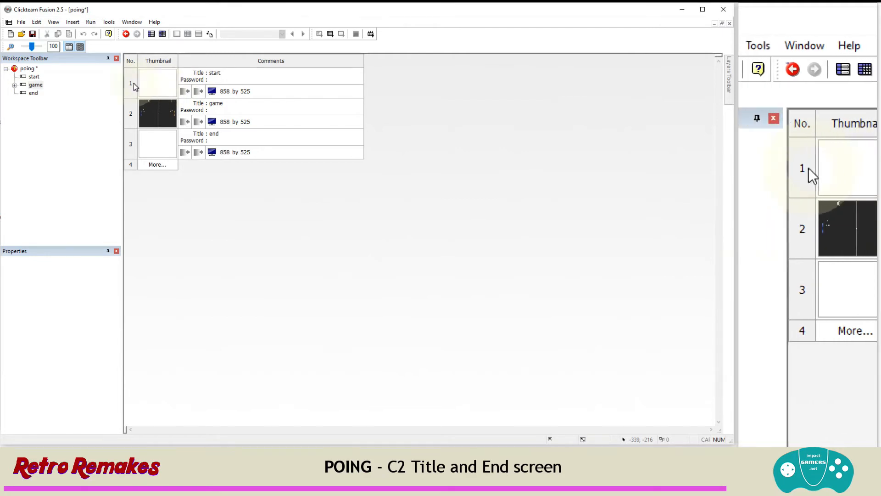
Open the start frame in the Frame Editor and set its background color to dark grey, RGB 40, 40, 40
left_click(157, 85)
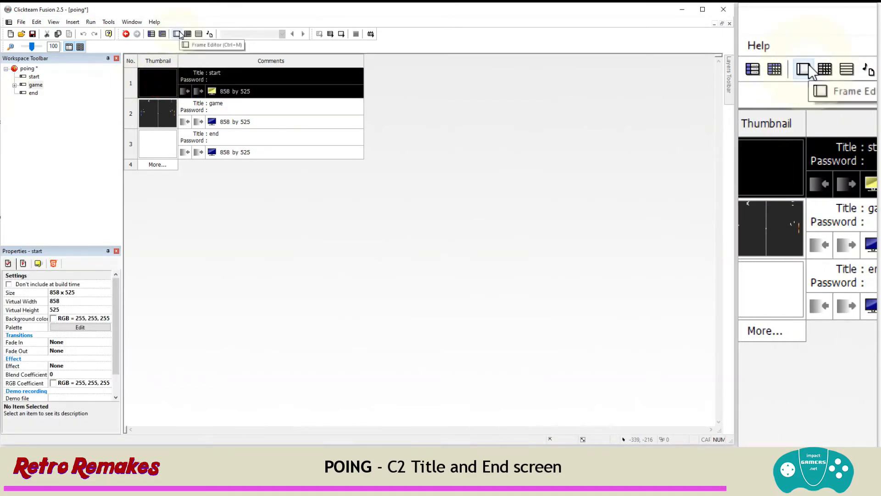
left_click(178, 34)
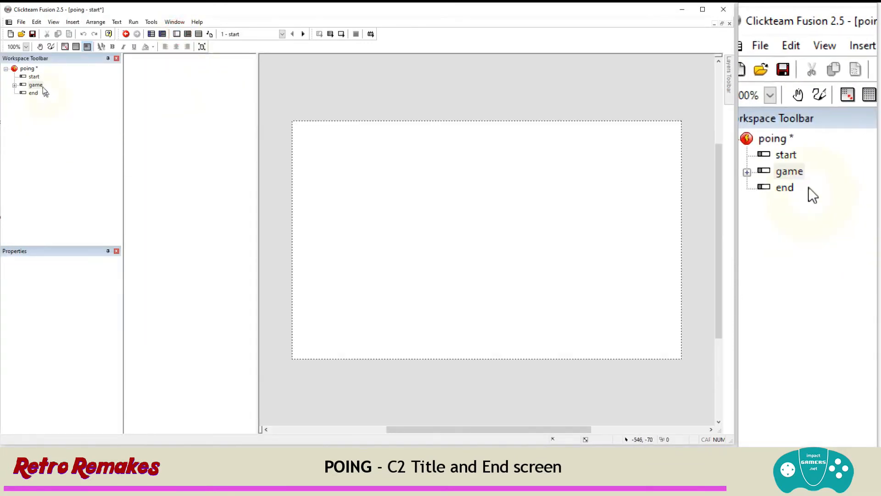
left_click(35, 76)
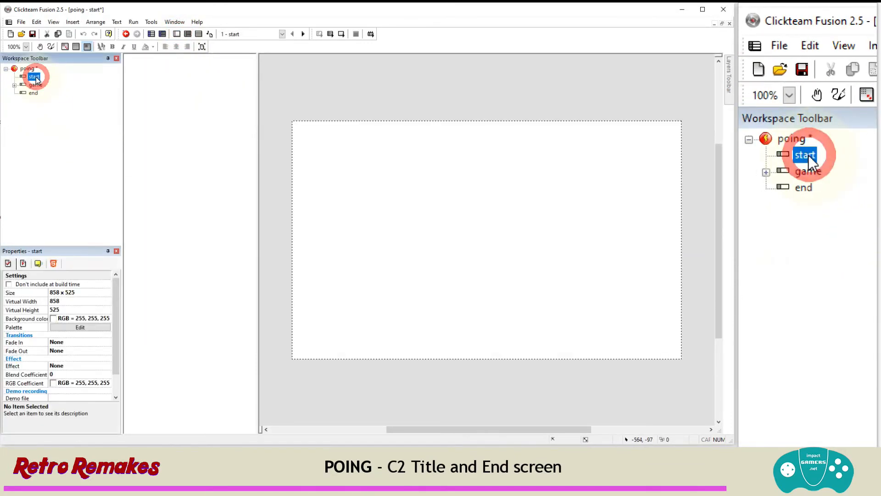
left_click(56, 318)
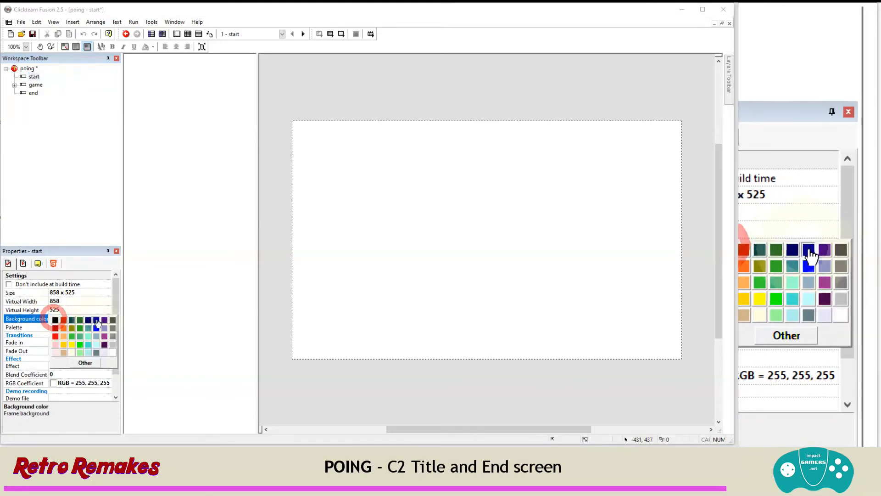
left_click(110, 320)
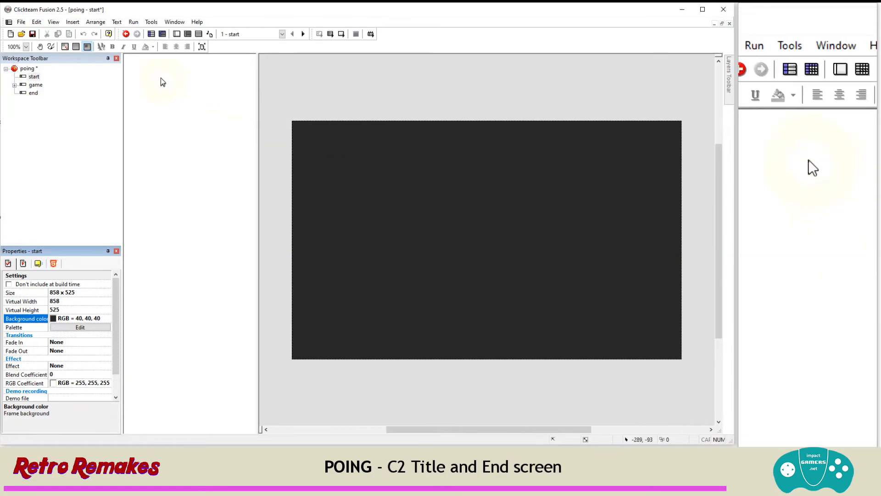
Insert a String object just above the start frame's playfield, at about X 96, Y -64
left_click(72, 21)
left_click(96, 51)
scroll(523, 215, "down", 15)
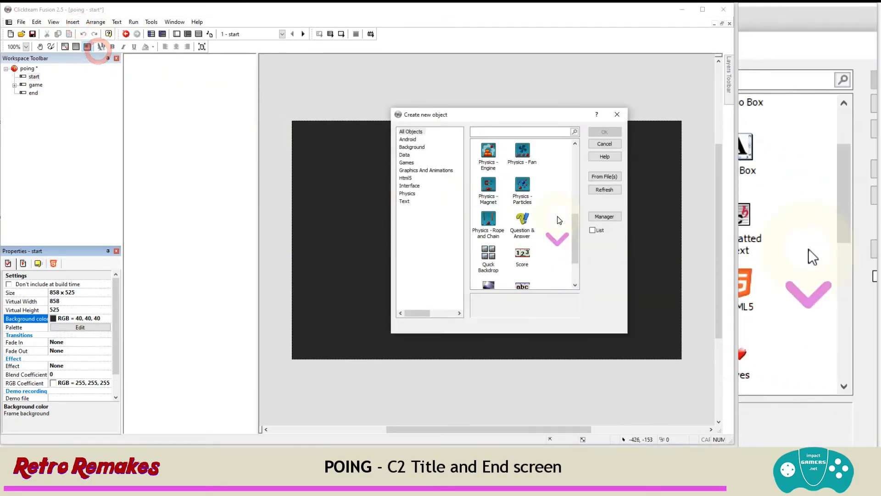
left_click(523, 234)
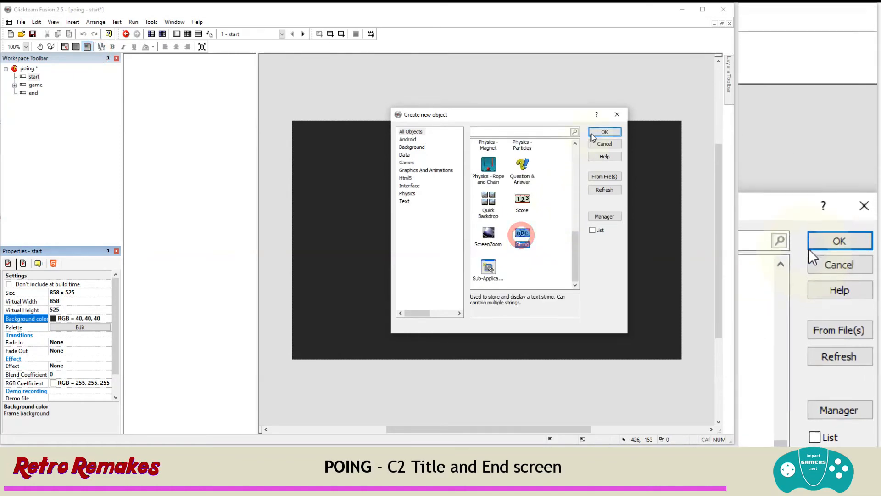
left_click(604, 132)
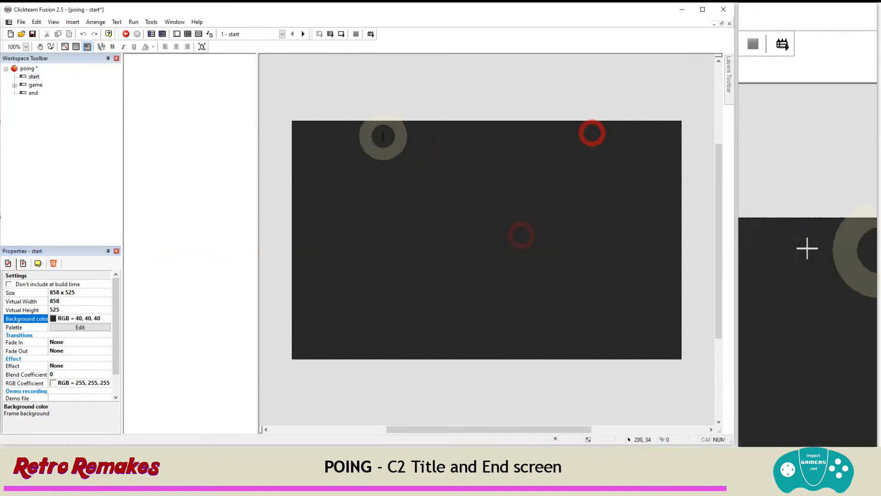
left_click(341, 95)
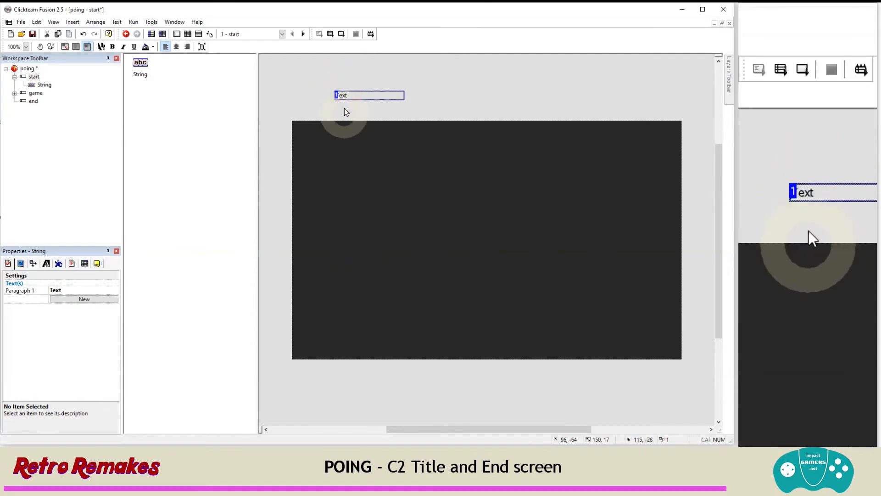
Set the String object's font to Gill Sans Ultra Bold, size 48
left_click(46, 264)
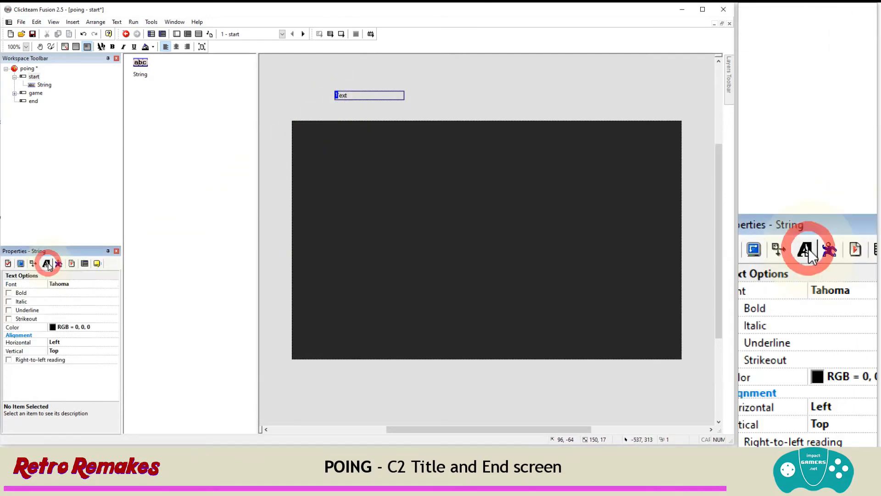
left_click(70, 284)
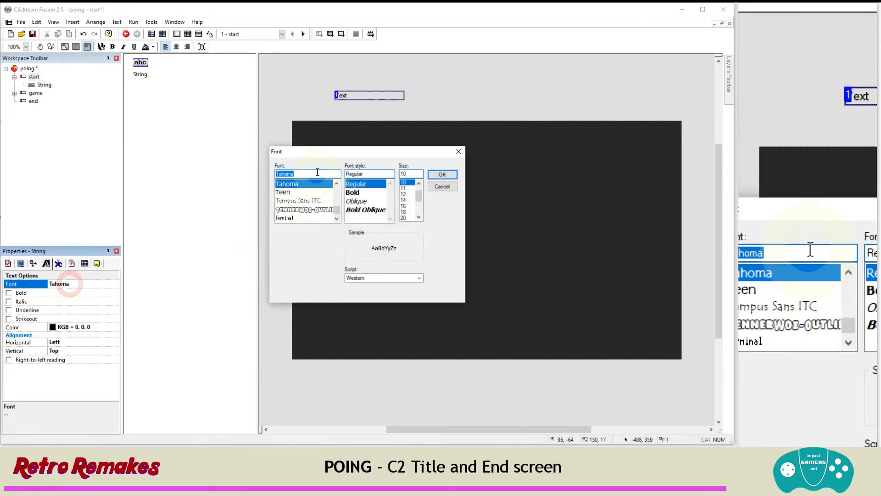
type("gill")
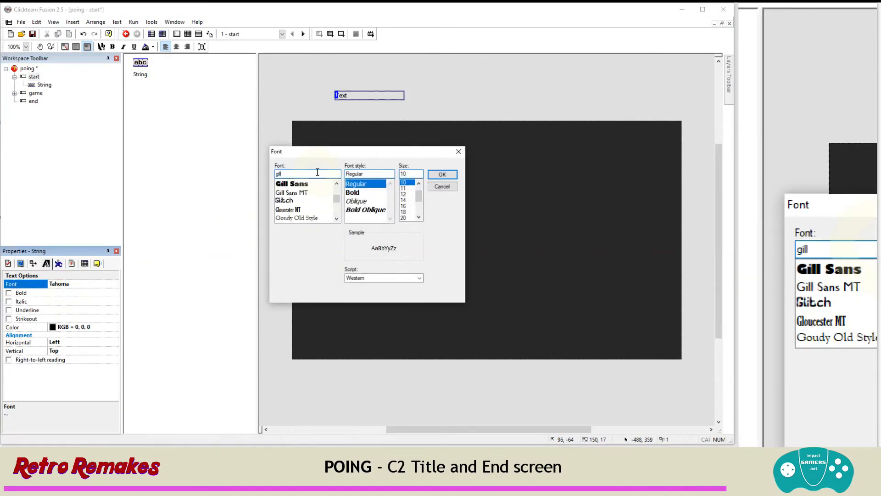
left_click(313, 184)
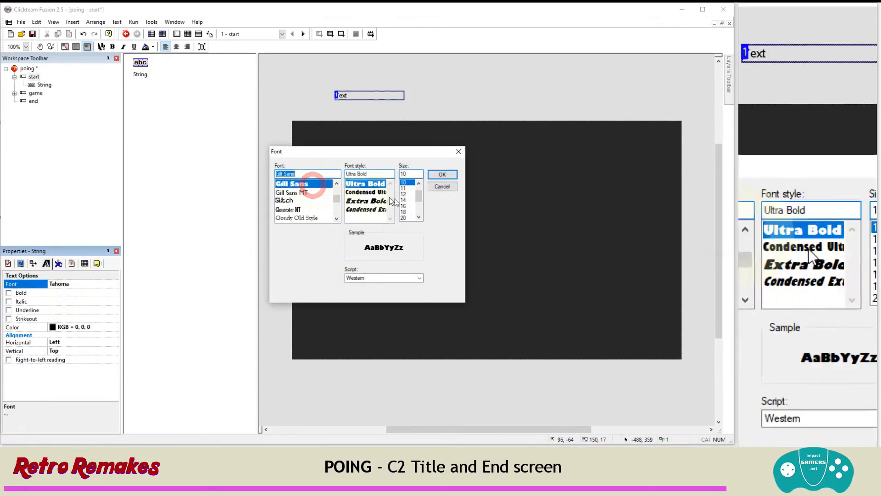
left_click_drag(419, 197, 417, 210)
left_click(405, 211)
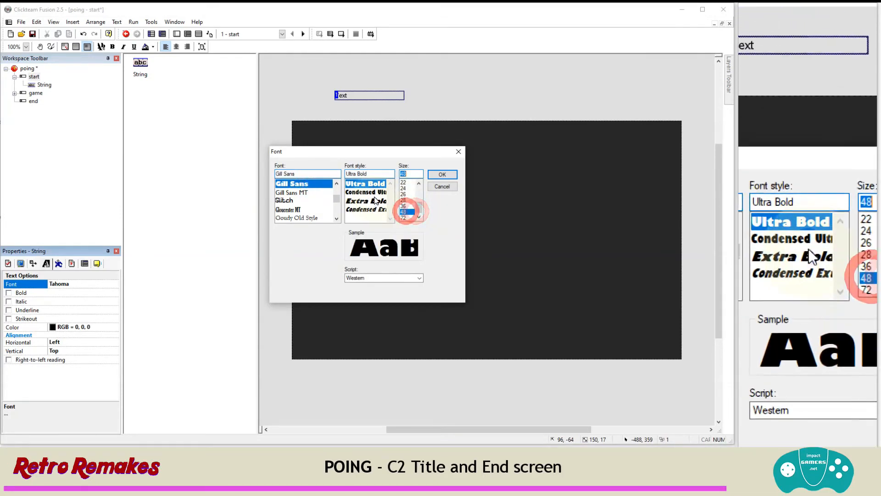
left_click(443, 175)
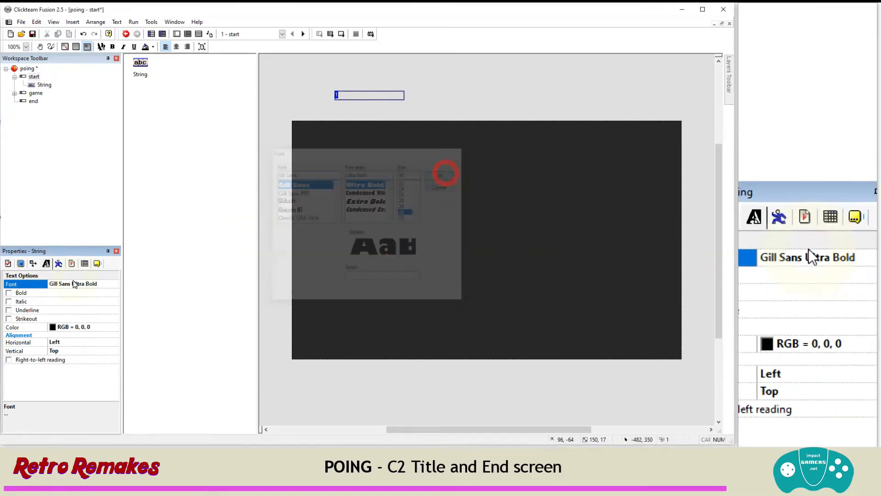
Color the String object white, enlarge it to about 705 by 79, and place it at X 32, Y 32 in the playfield
left_click(52, 327)
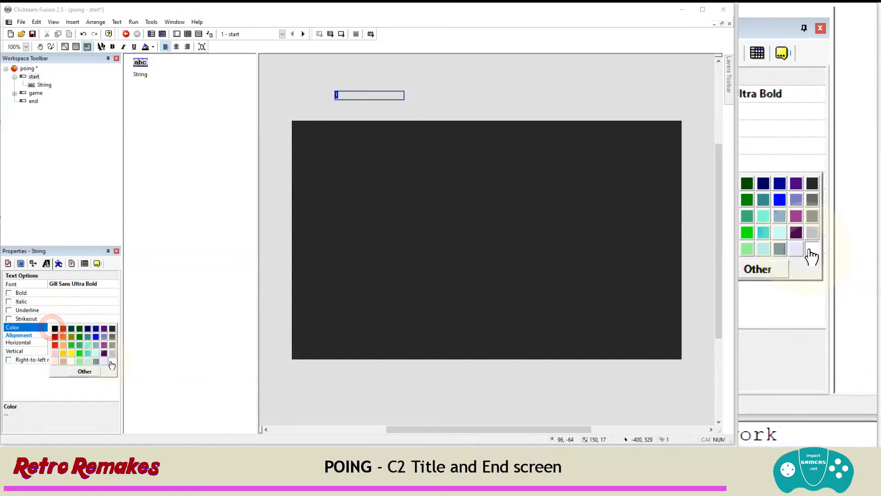
left_click(111, 361)
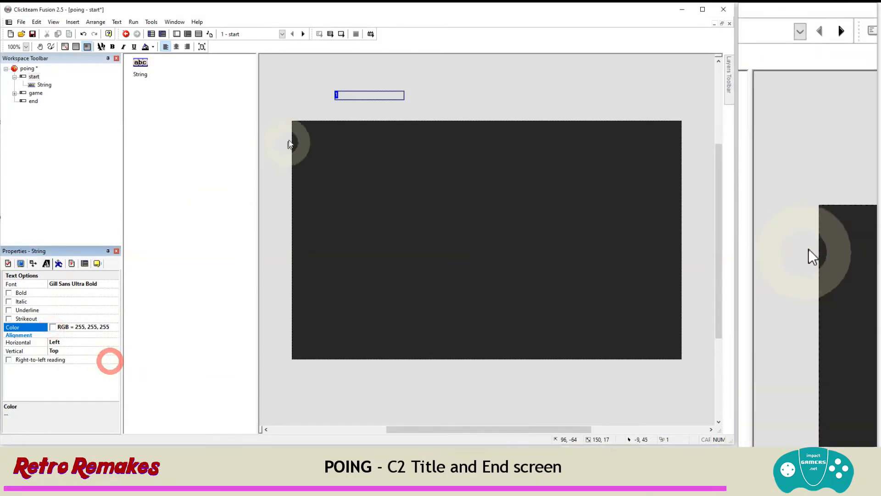
left_click(338, 95)
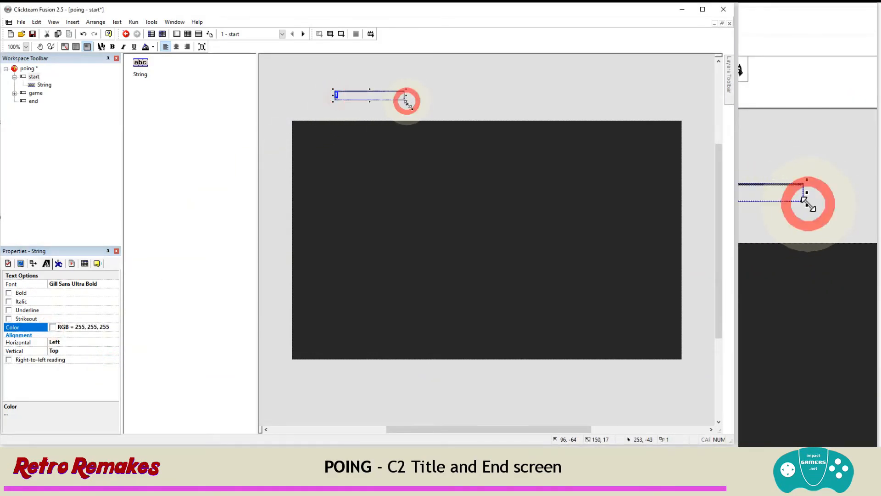
left_click_drag(407, 104, 658, 243)
left_click_drag(378, 100, 350, 149)
Replace the String object's text with the title POING
double_click(350, 150)
left_click_drag(408, 156, 295, 155)
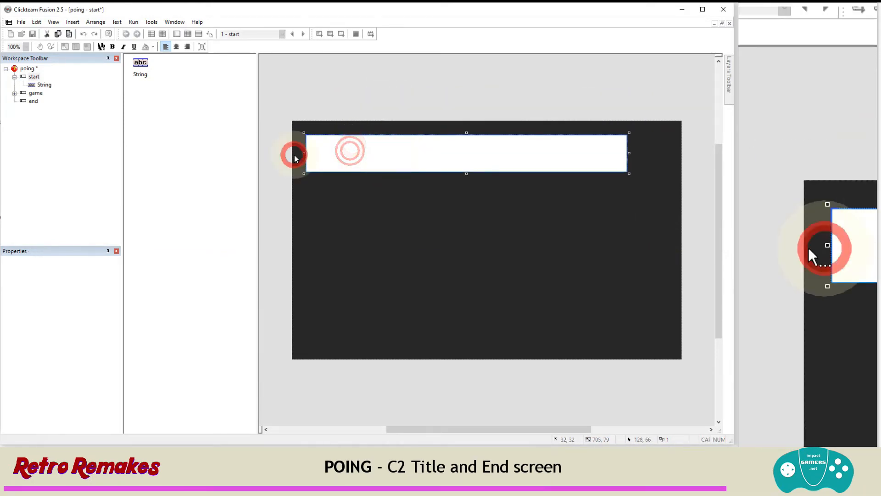
left_click(328, 159)
key("ctrl+a")
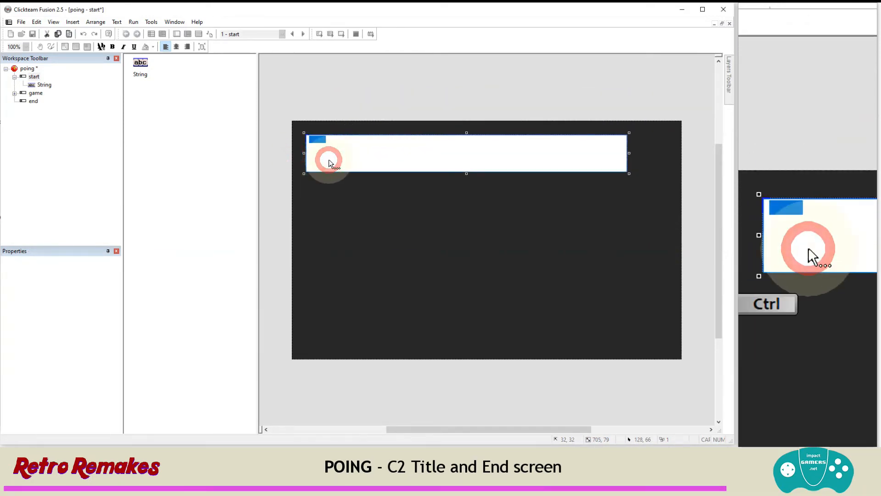
type("P")
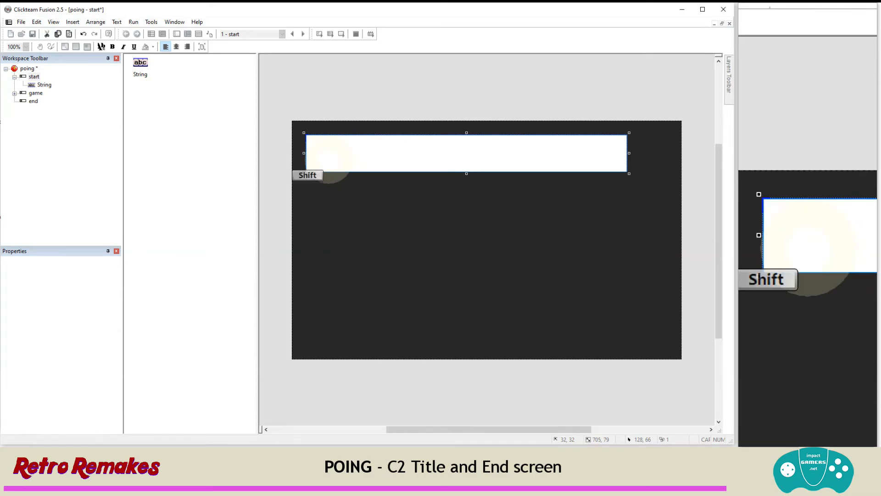
type("OING")
left_click(379, 87)
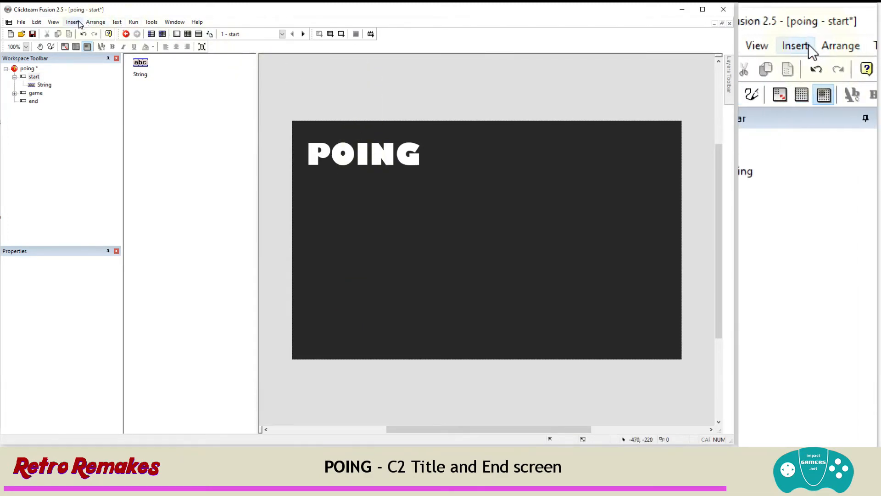
Insert a second String object below the POING title, at about X 96, Y 192
left_click(72, 22)
left_click(97, 55)
scroll(522, 243, "down", 10)
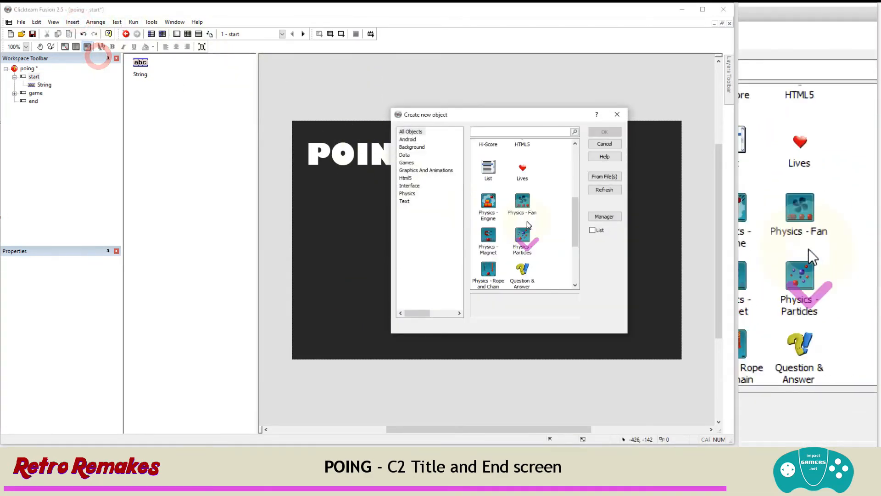
left_click(522, 239)
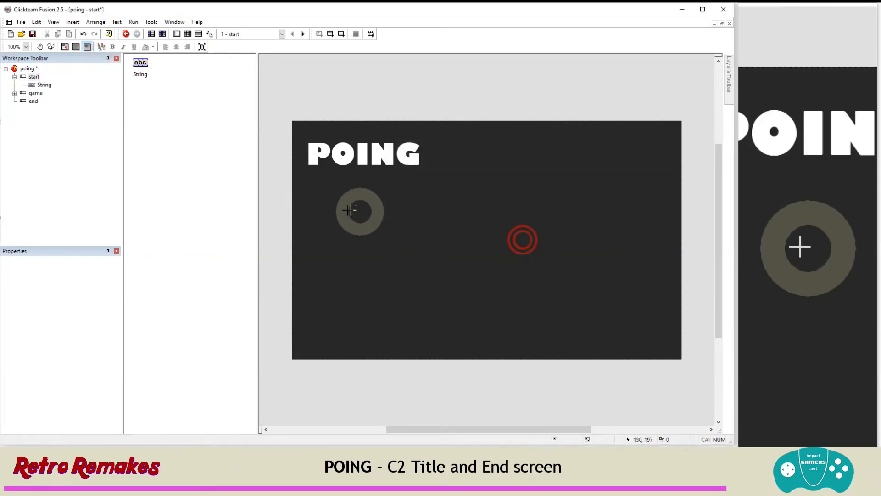
left_click(345, 211)
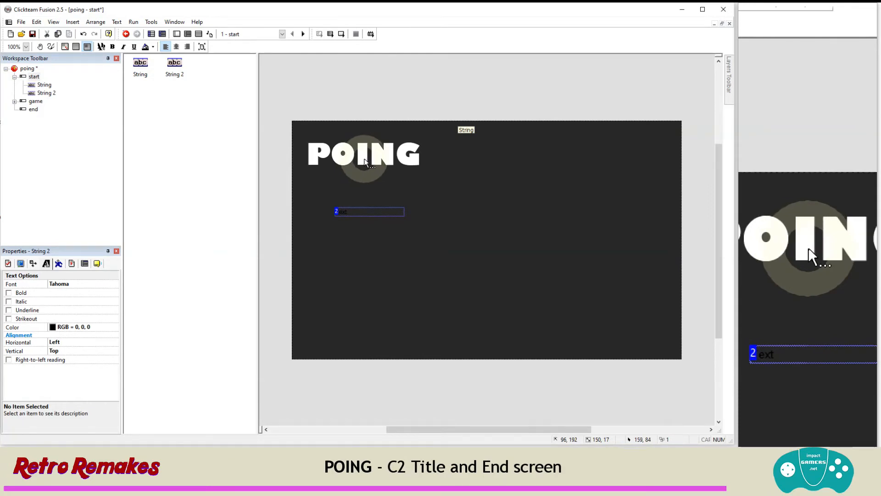
Set the second String's font to Tahoma Bold, size 36, and its color to white
left_click(75, 283)
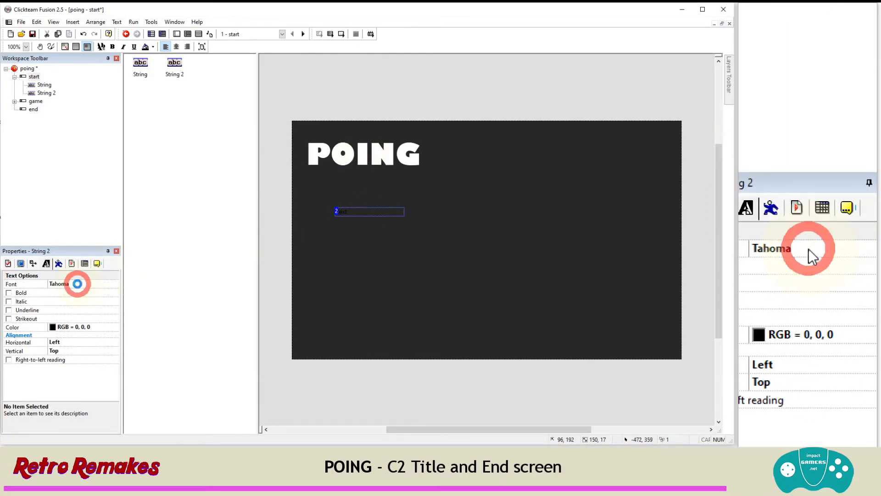
left_click(249, 204)
left_click(368, 192)
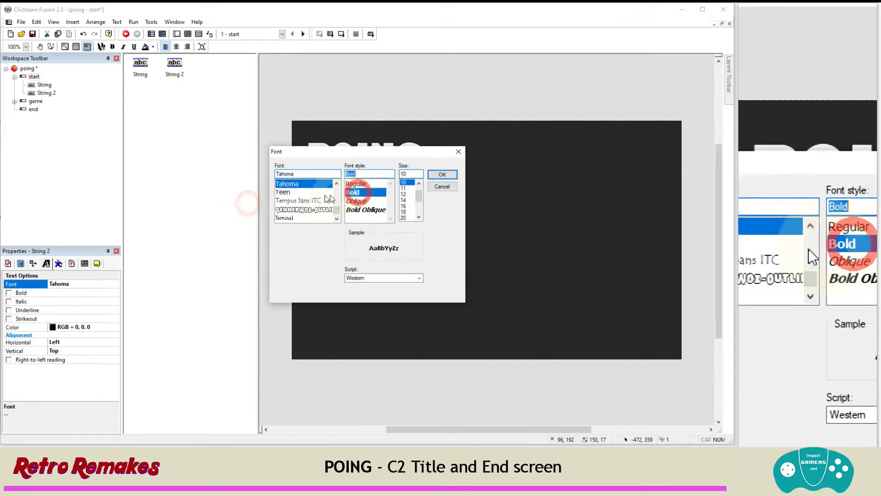
left_click_drag(418, 203, 415, 209)
left_click(406, 206)
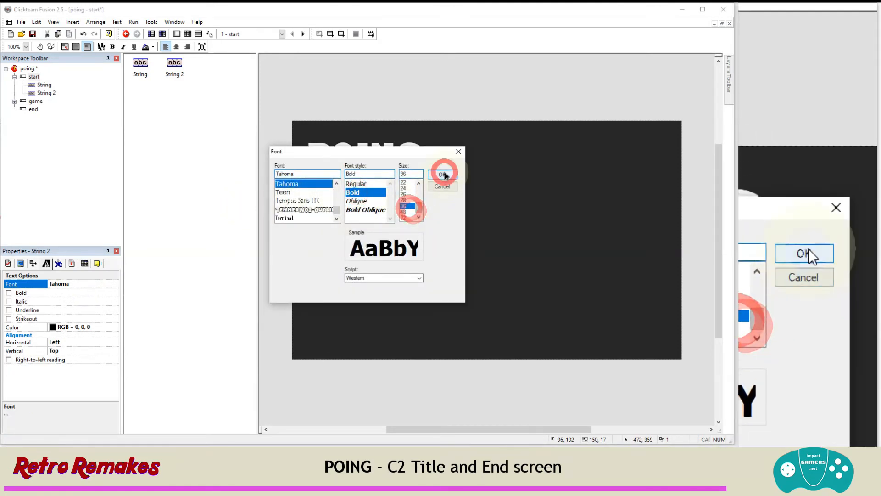
left_click(441, 175)
left_click(54, 328)
left_click(111, 361)
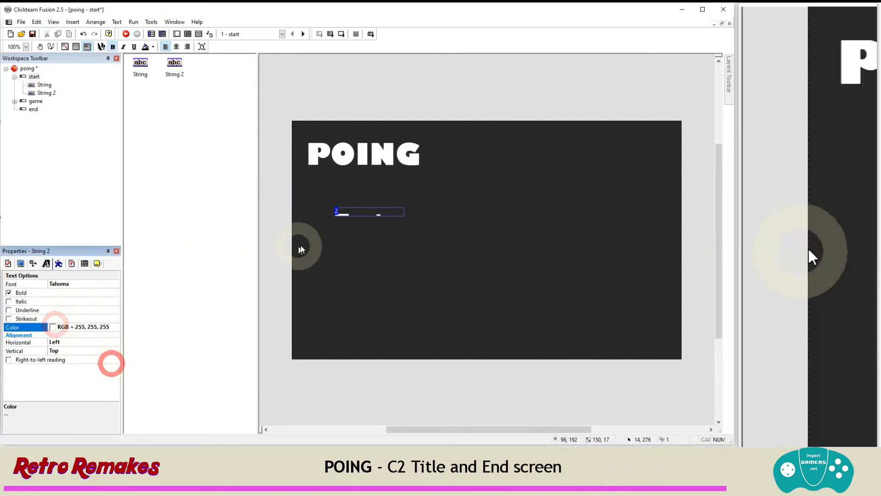
Enlarge the second String object to about 402 by 225 pixels
left_click(344, 216)
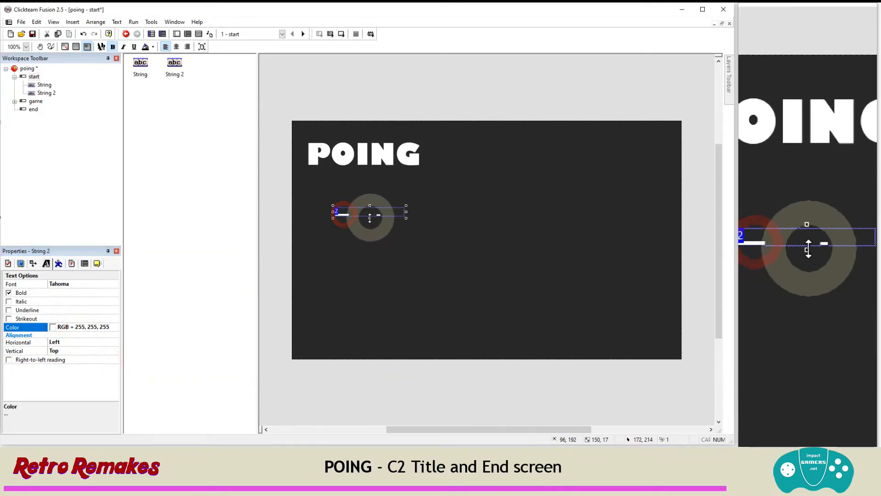
left_click_drag(370, 218, 370, 312)
left_click_drag(407, 259, 520, 259)
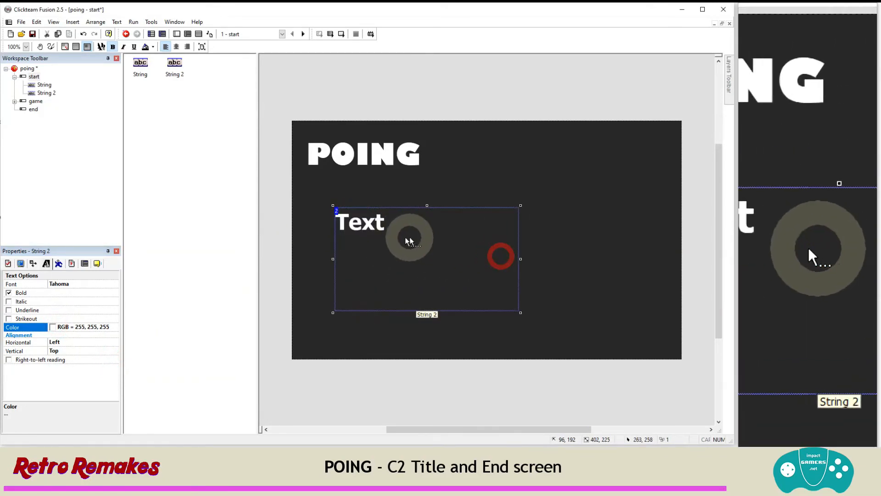
Replace the second String's text with Start and Quit, separated by a blank line
double_click(377, 225)
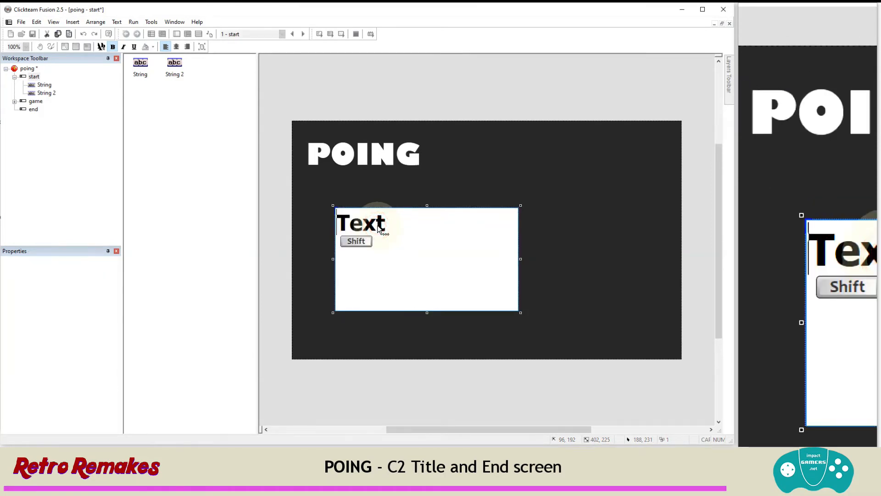
key("shift+Home")
type("Star")
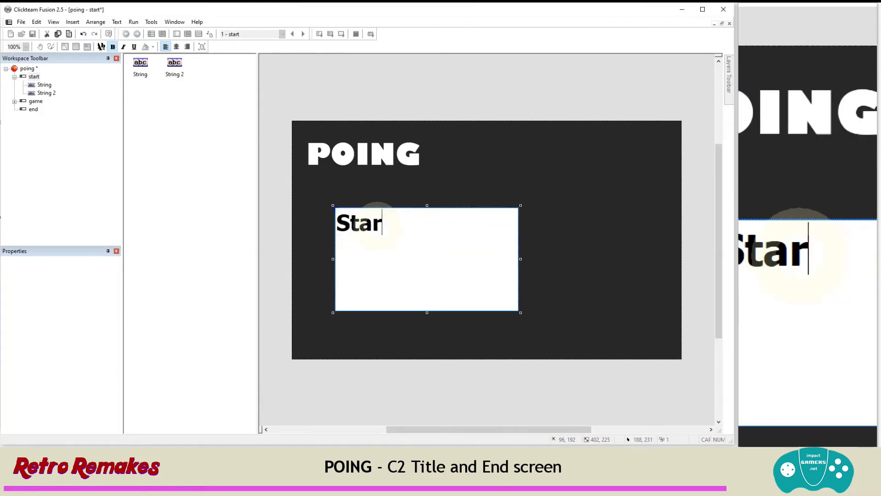
type("t")
key("Return")
key("Return")
type("Quit")
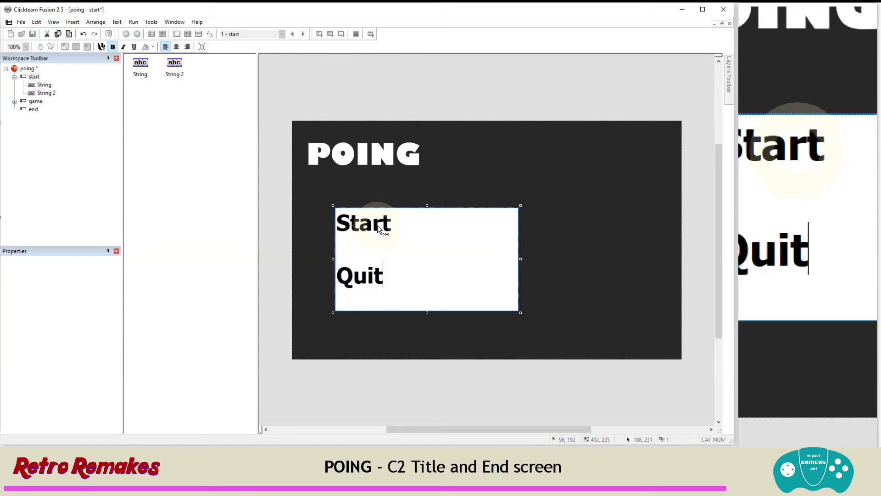
left_click(374, 118)
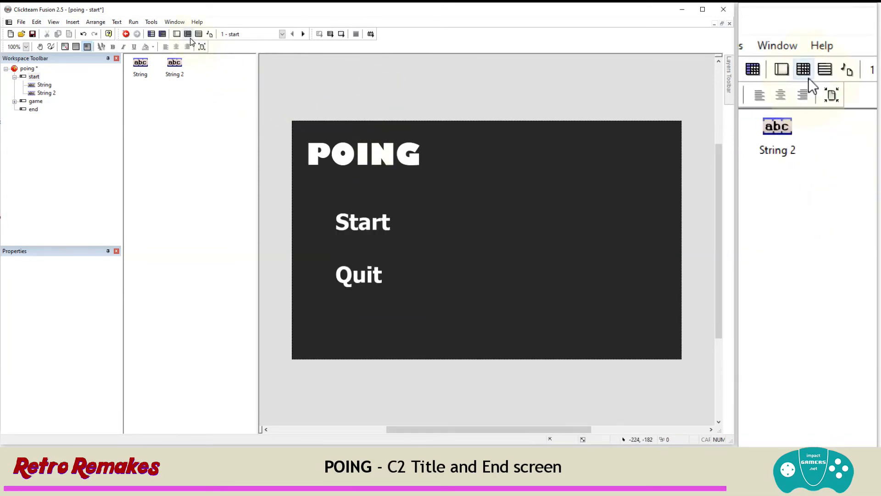
In the Event Editor, make a left single click within a zone around Start, (60,162) to (260,280), go to the next frame
left_click(188, 35)
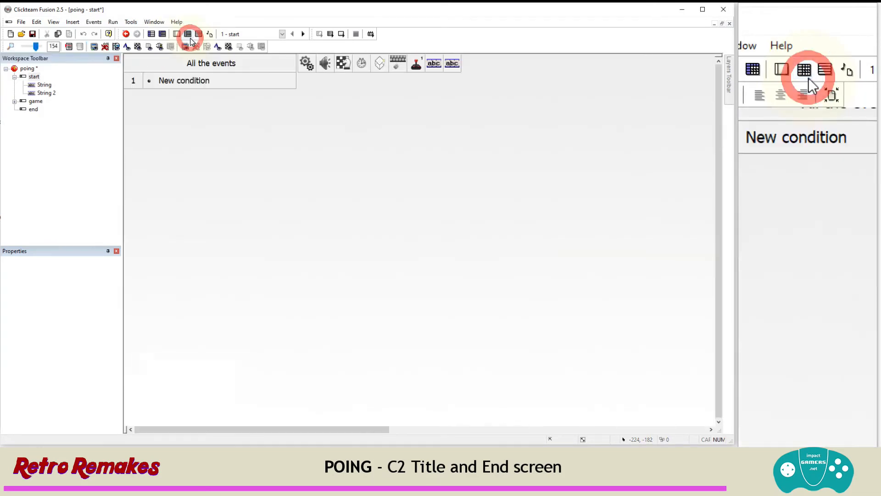
left_click(169, 82)
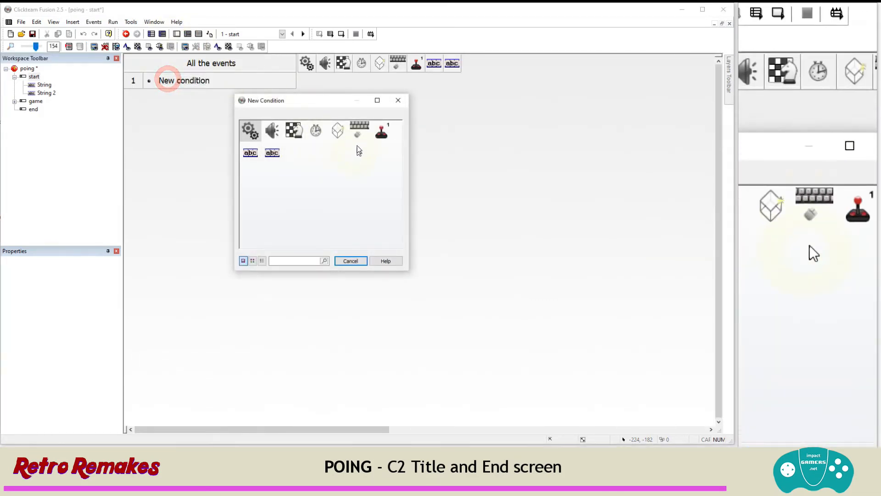
left_click(359, 127)
mouse_move(370, 147)
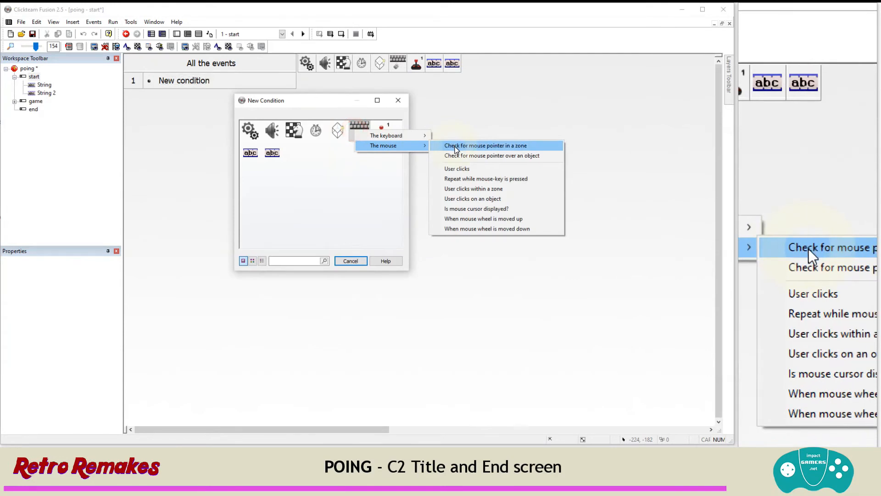
left_click(471, 189)
left_click(279, 247)
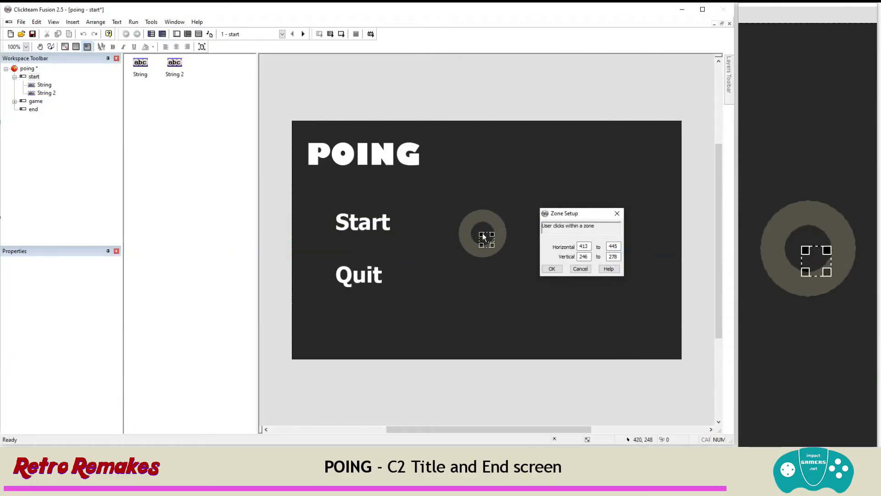
left_click_drag(444, 211, 360, 213)
left_click(552, 268)
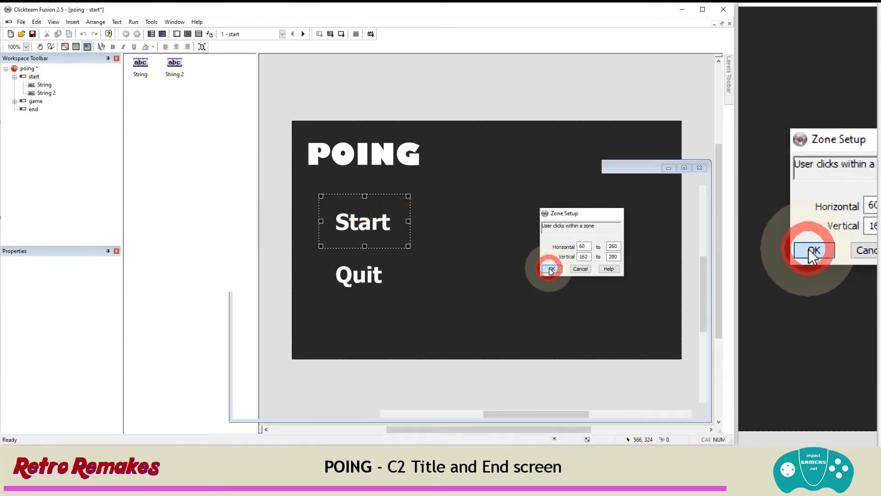
left_click(342, 84)
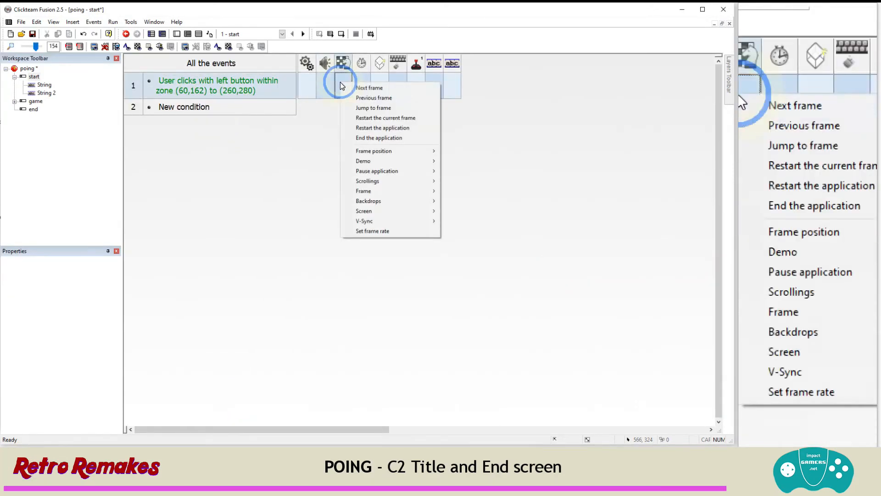
left_click(358, 88)
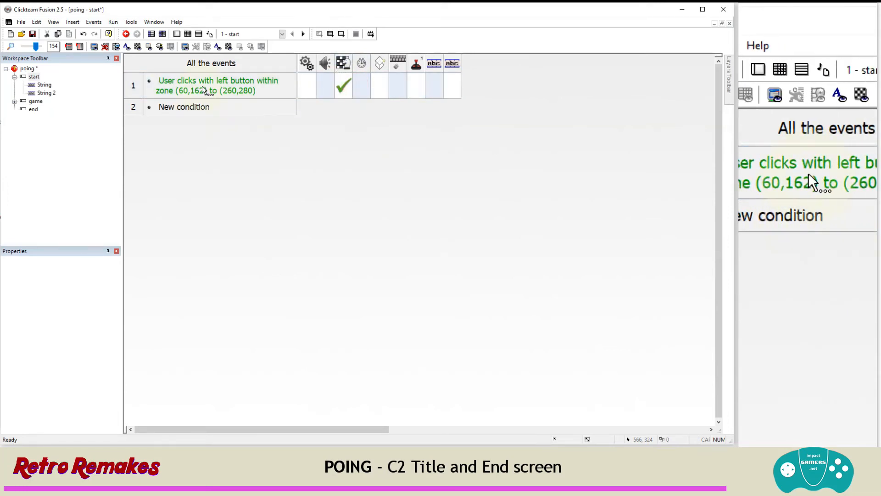
Duplicate the click condition with its zone moved over Quit, (59,295) to (259,413), and make that event end the application
left_click_drag(199, 88, 197, 109)
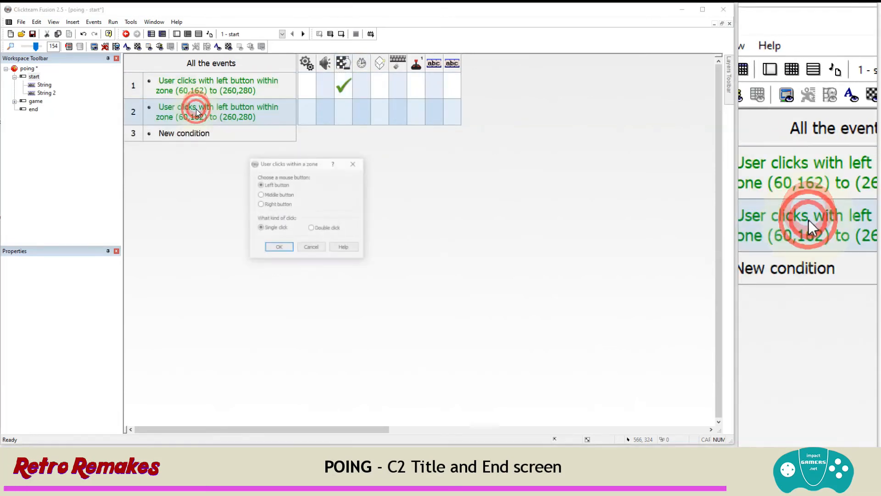
left_click(282, 246)
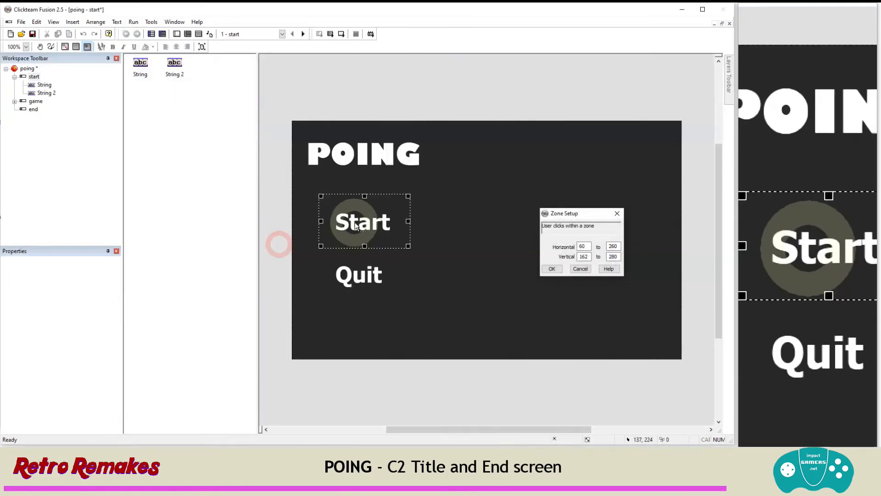
left_click_drag(350, 222, 359, 281)
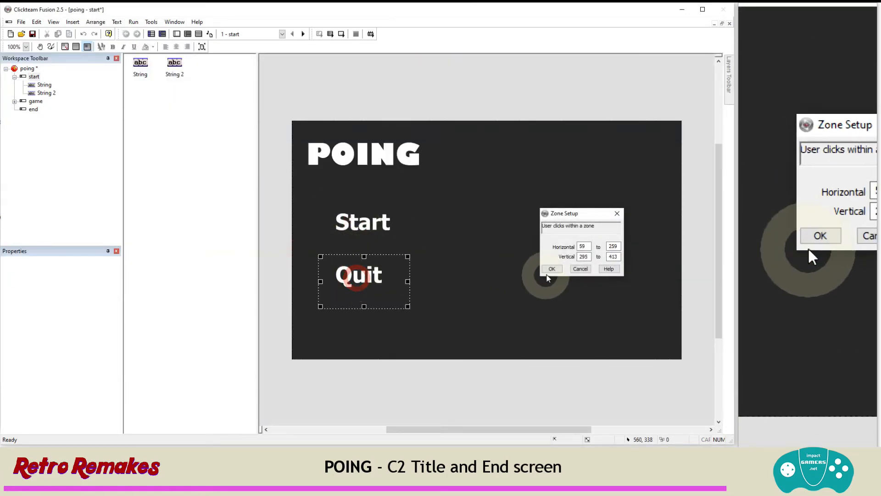
left_click(551, 268)
left_click(342, 113)
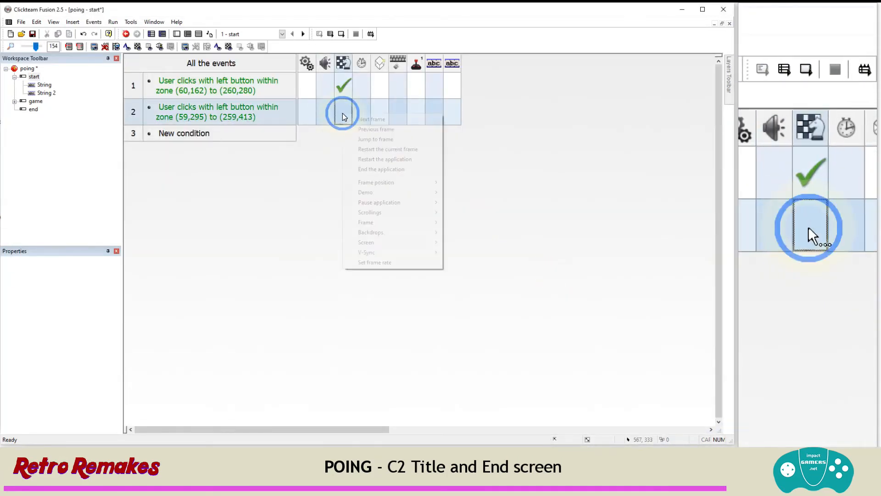
left_click(379, 170)
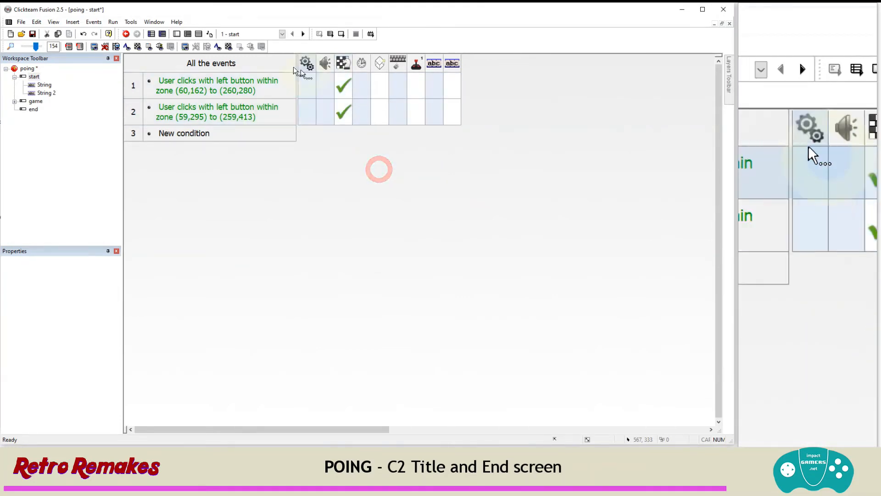
Run the game and test the Quit option on the title screen
left_click(113, 21)
left_click(123, 42)
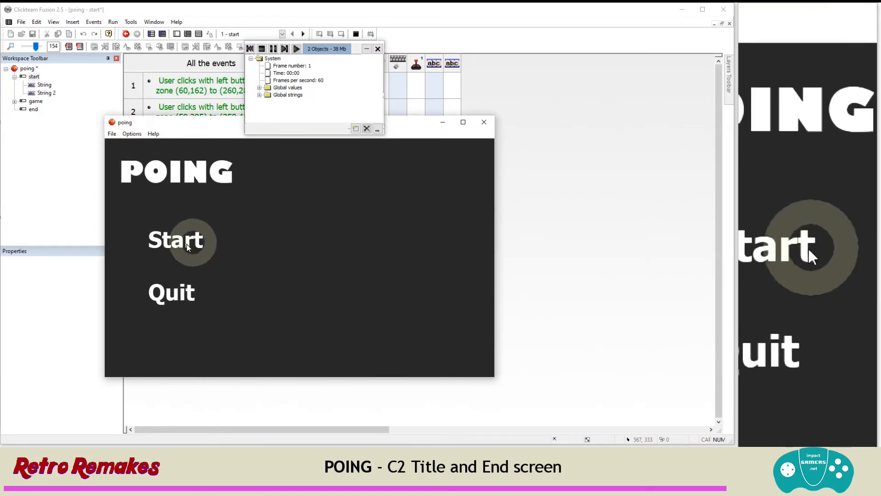
left_click(184, 289)
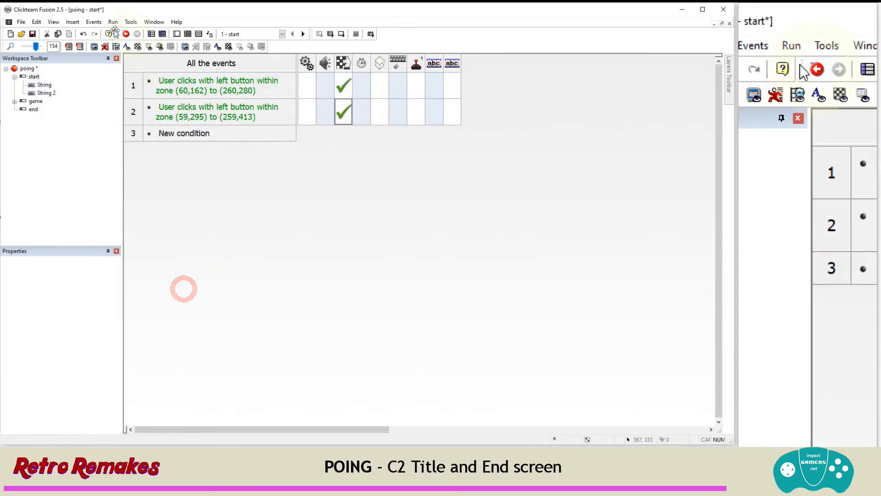
Run the application, test the Start option on the title screen, and close the game window
left_click(113, 21)
left_click(124, 42)
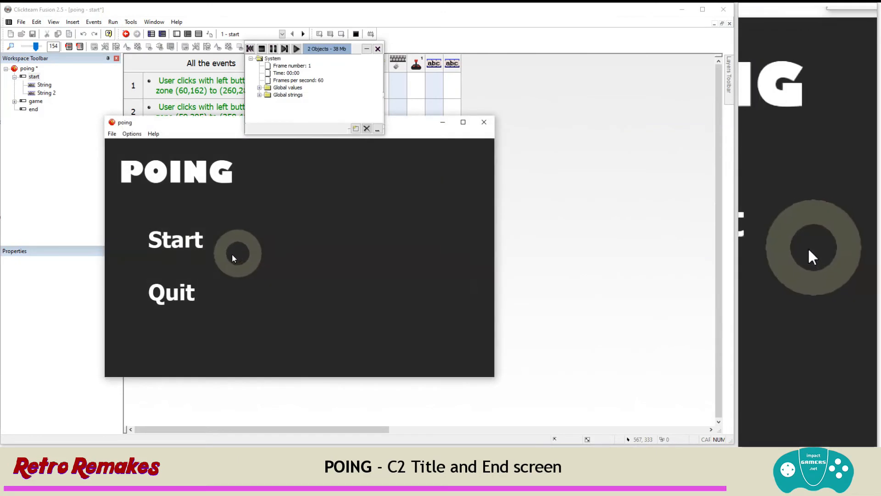
left_click(173, 240)
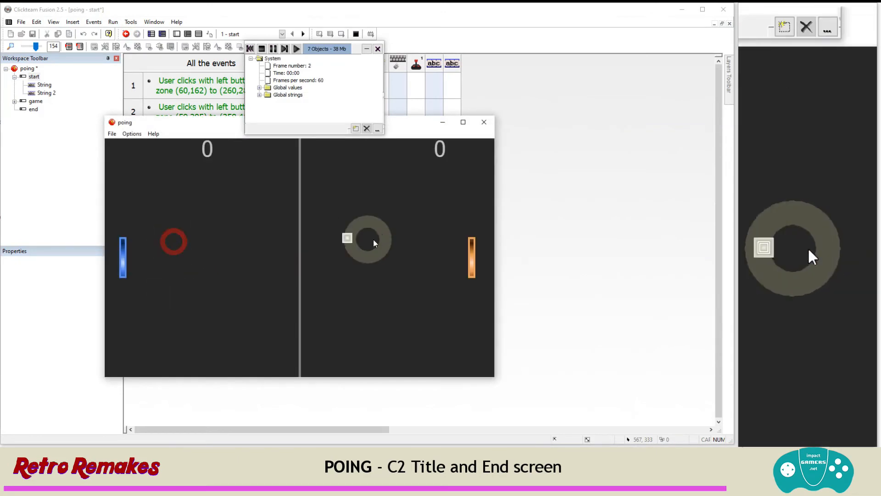
left_click(486, 121)
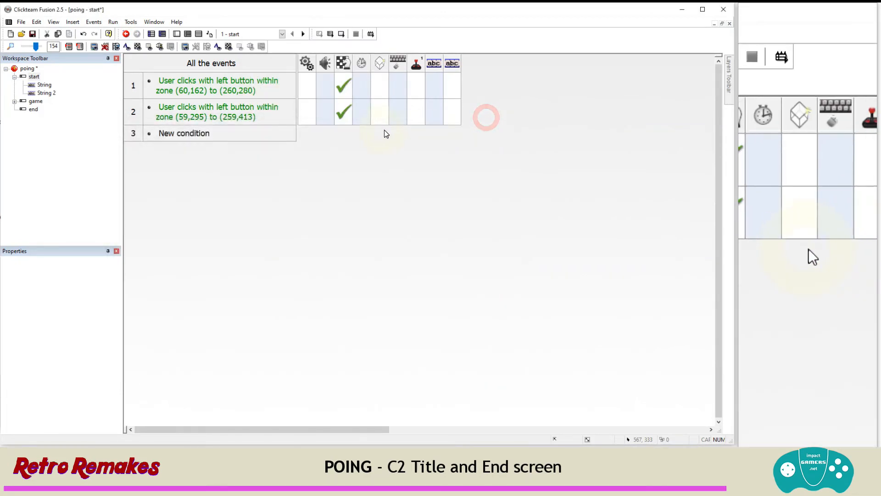
Set the game frame's Fade In transition to the standard Fade transition
left_click(35, 101)
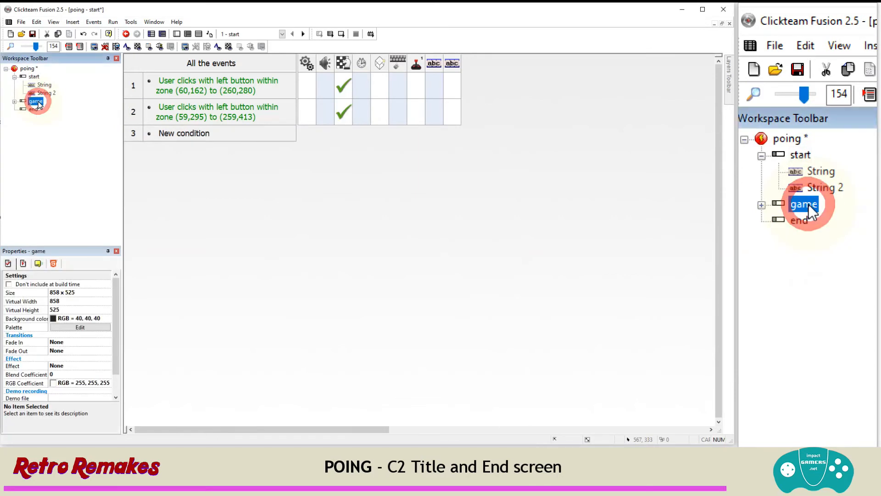
left_click(64, 342)
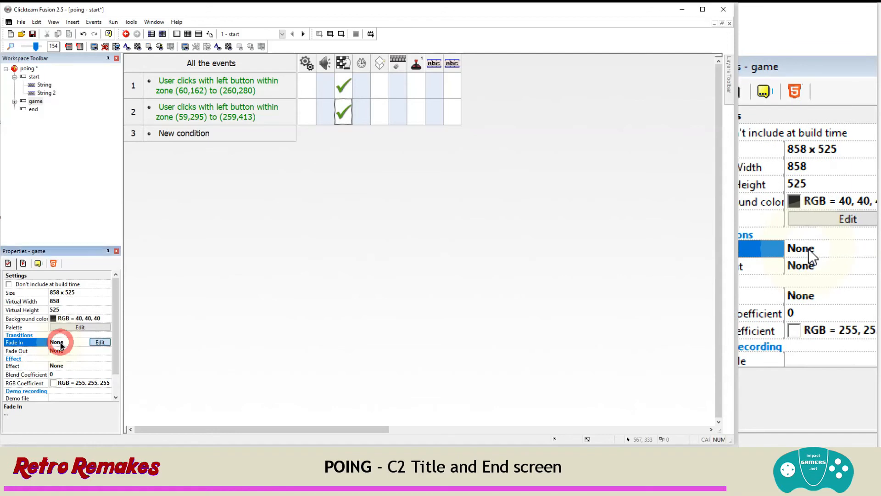
left_click(99, 341)
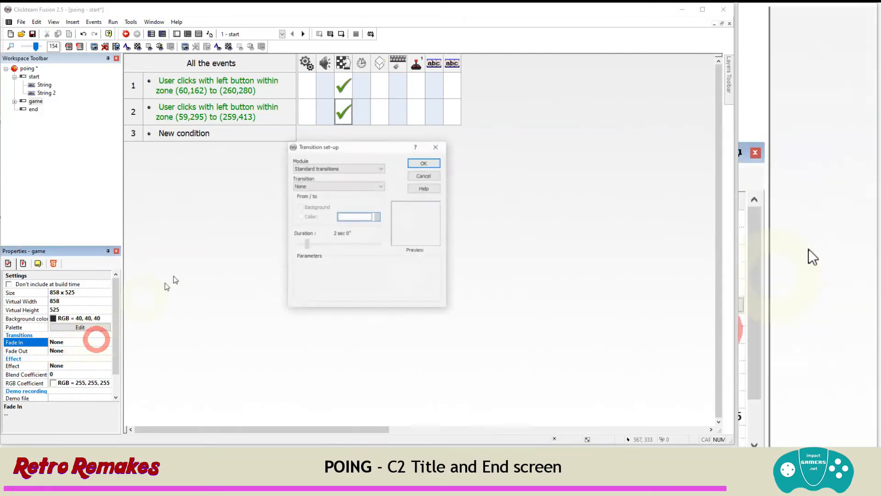
left_click(324, 184)
left_click(310, 228)
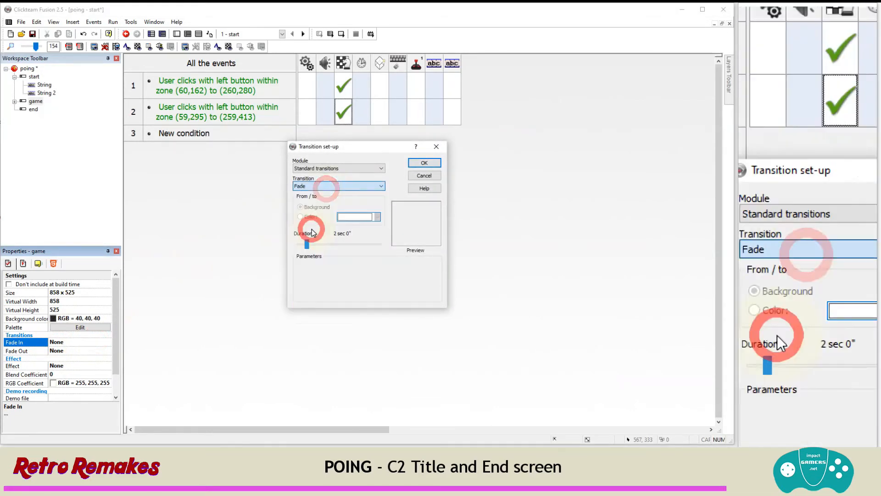
left_click(423, 163)
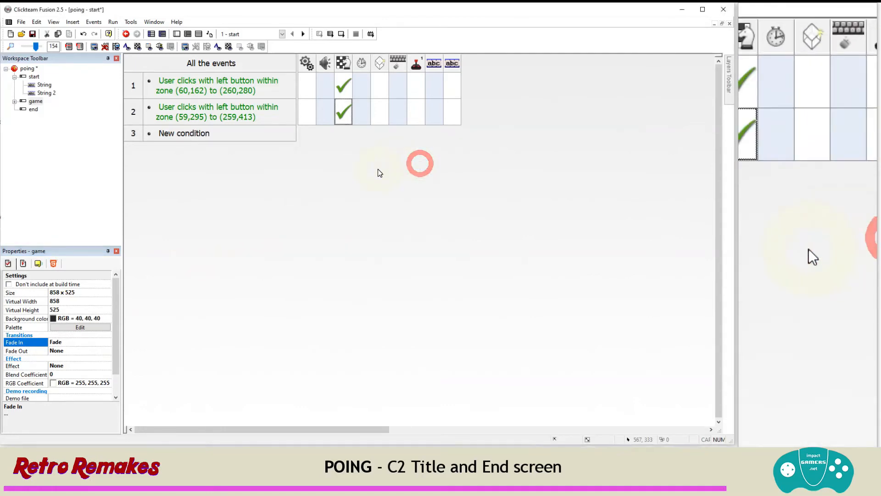
Run the application and choose Start to check the fade into the game frame, then close it
left_click(113, 21)
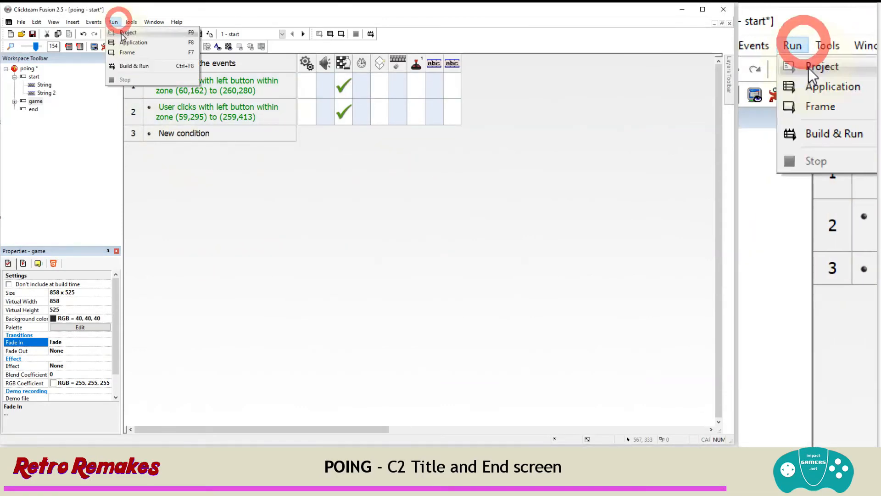
left_click(124, 41)
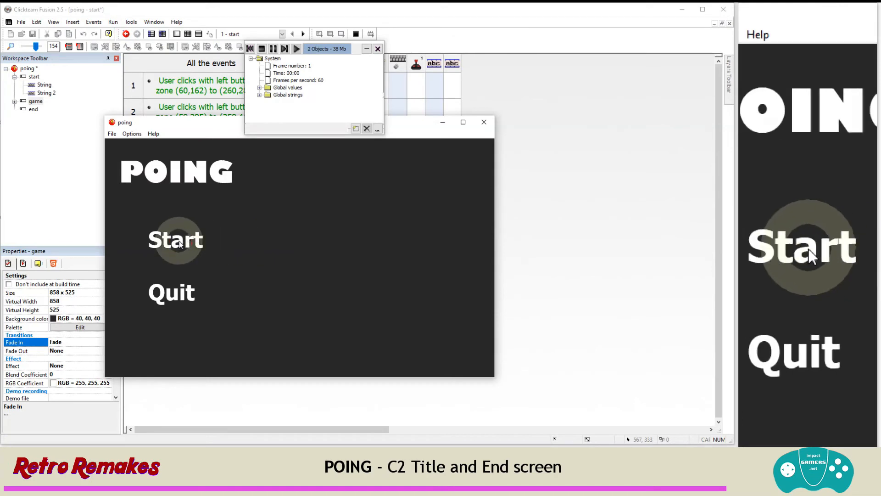
left_click(179, 241)
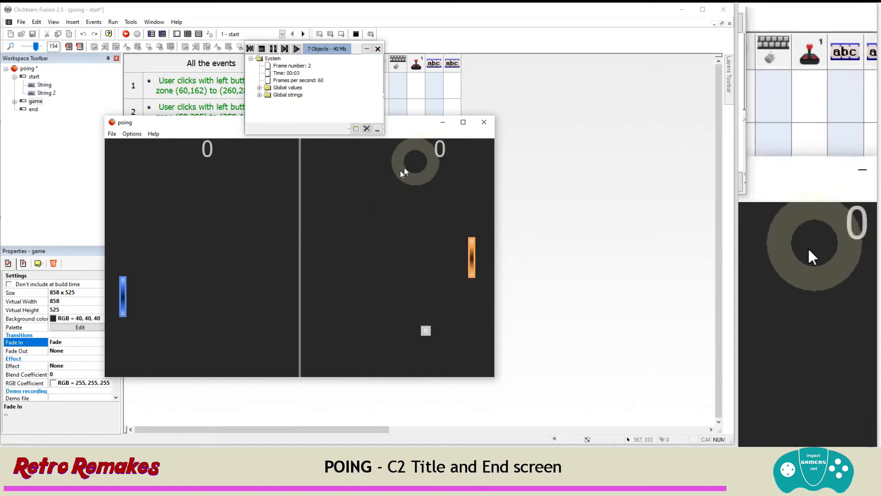
left_click(483, 122)
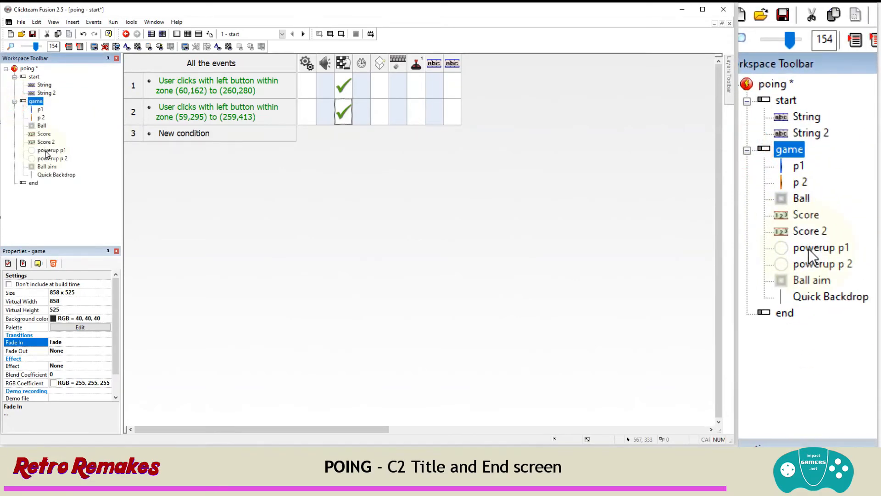
Turn off Visible at start for the powerup p1 and powerup p 2 objects in the game frame
left_click(50, 150)
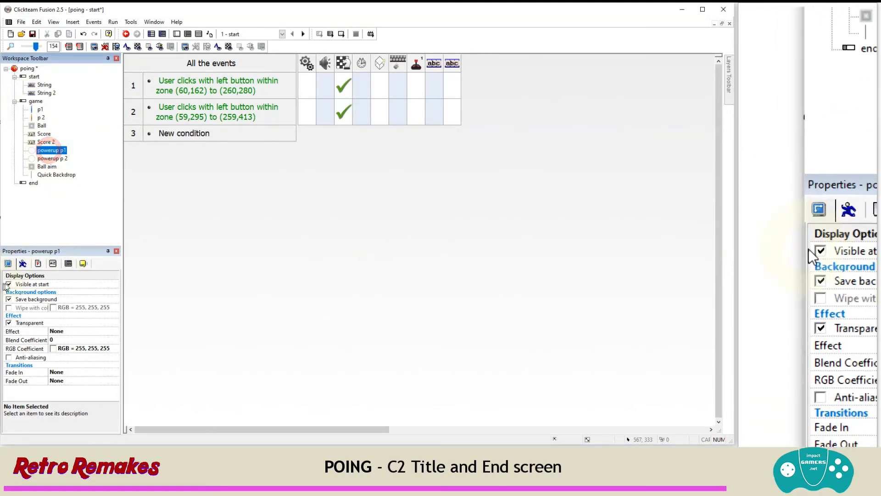
left_click(9, 285)
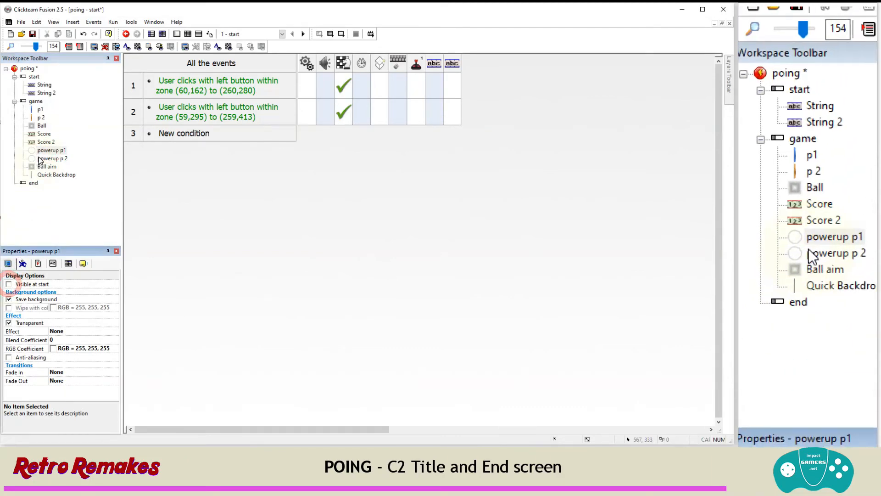
left_click(46, 158)
left_click(9, 285)
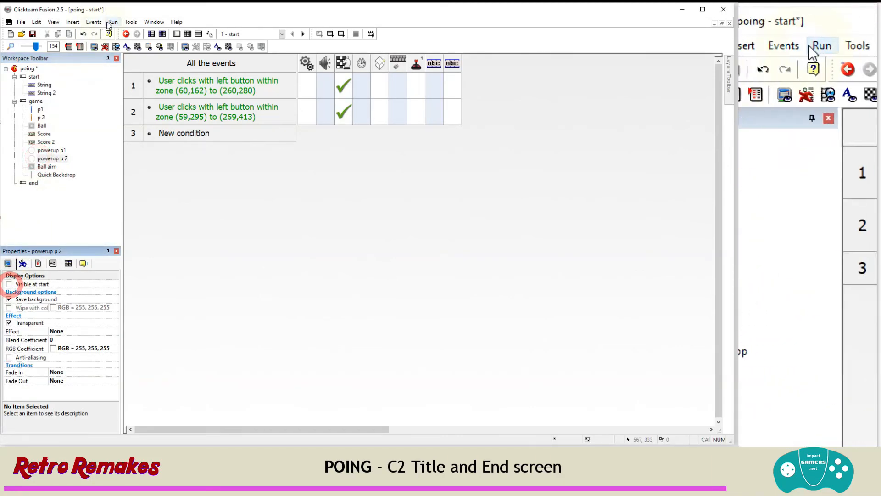
Run the application again and choose Start to check the power-ups during the fade, then close it
left_click(118, 43)
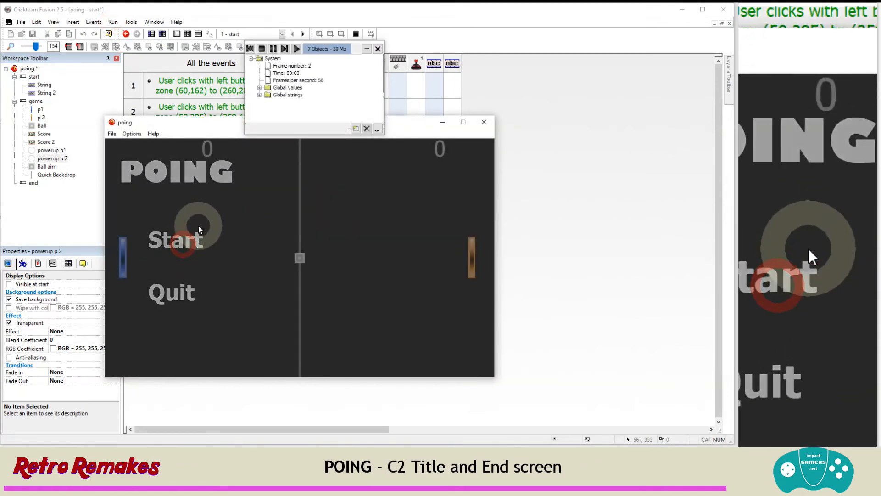
left_click(198, 226)
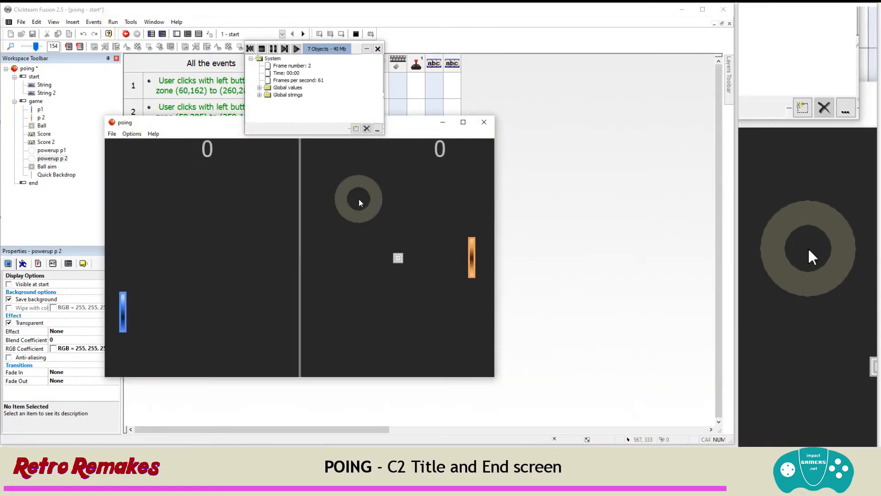
left_click(484, 123)
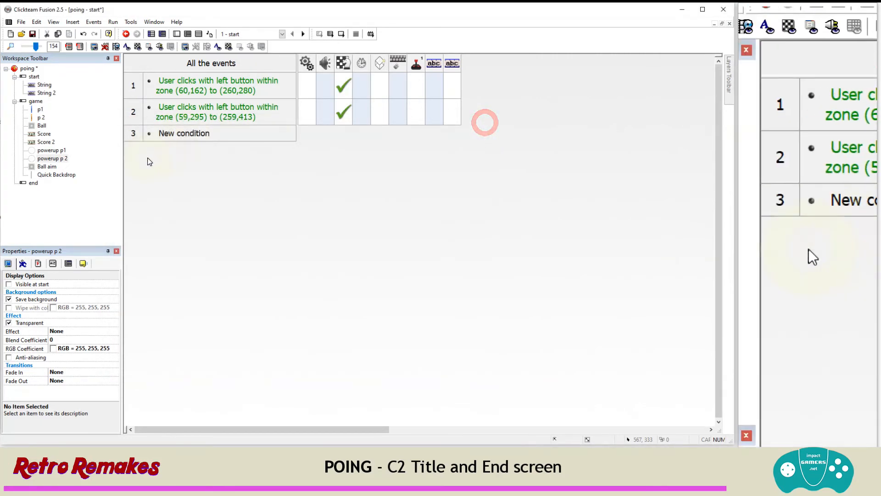
Open the end frame and set its background color to dark grey, RGB 40, 40, 40
double_click(33, 183)
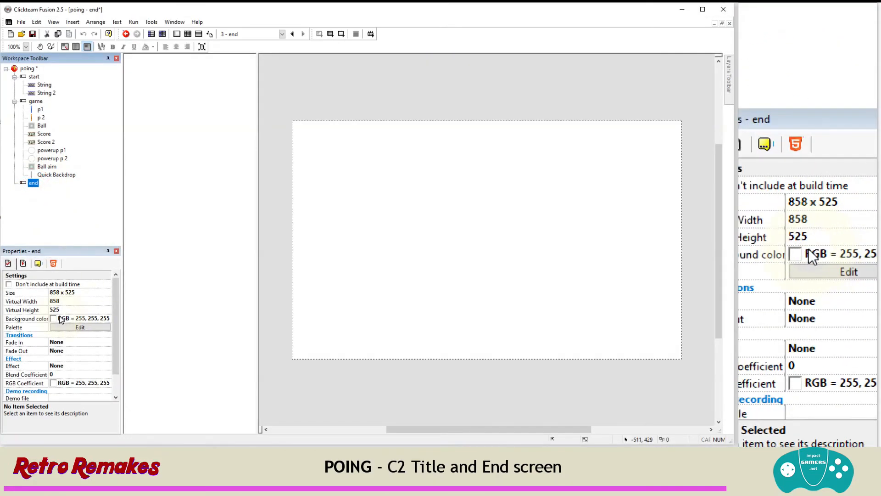
left_click(55, 320)
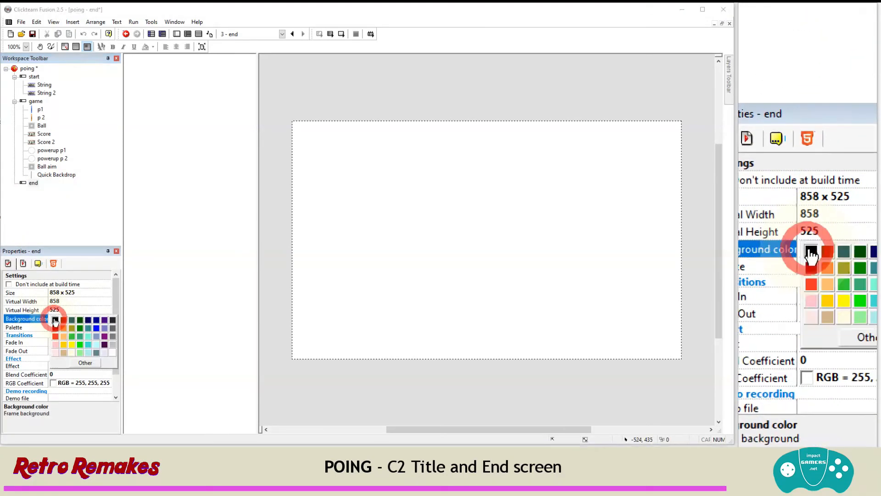
left_click(112, 320)
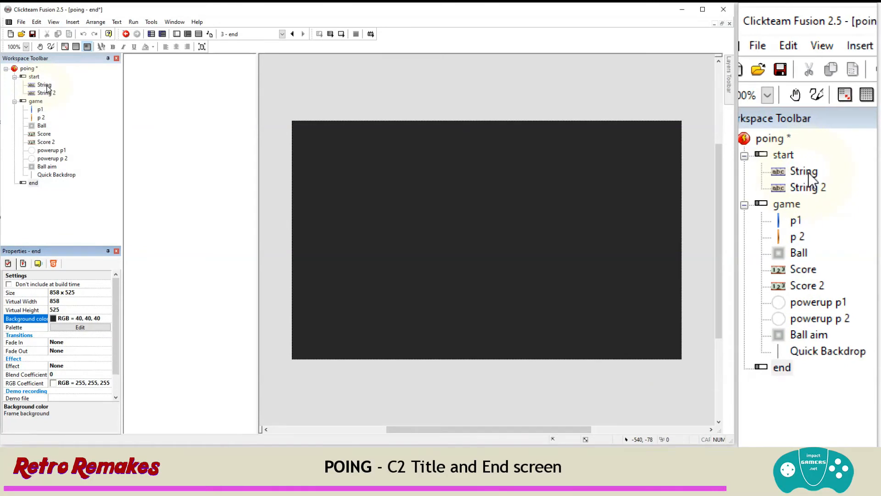
Copy the start frame's title String to the upper-left area of the end frame and change its text to GAME OVER
left_click_drag(104, 104, 306, 136)
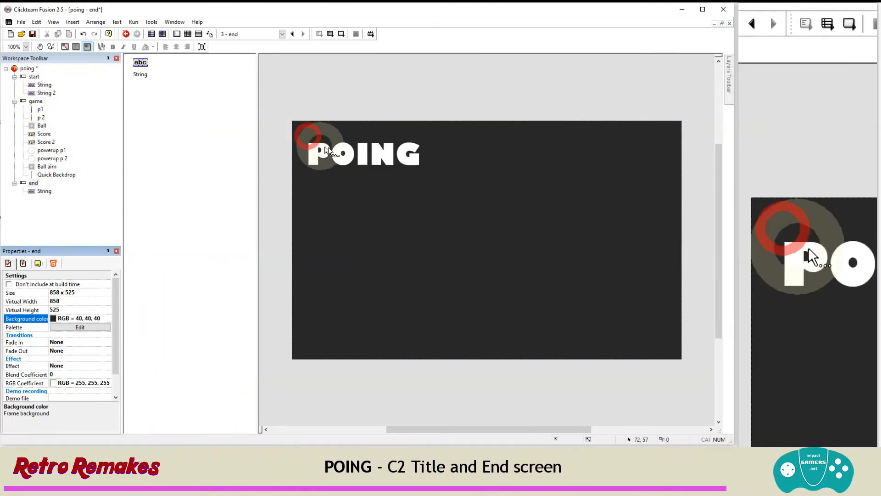
double_click(338, 151)
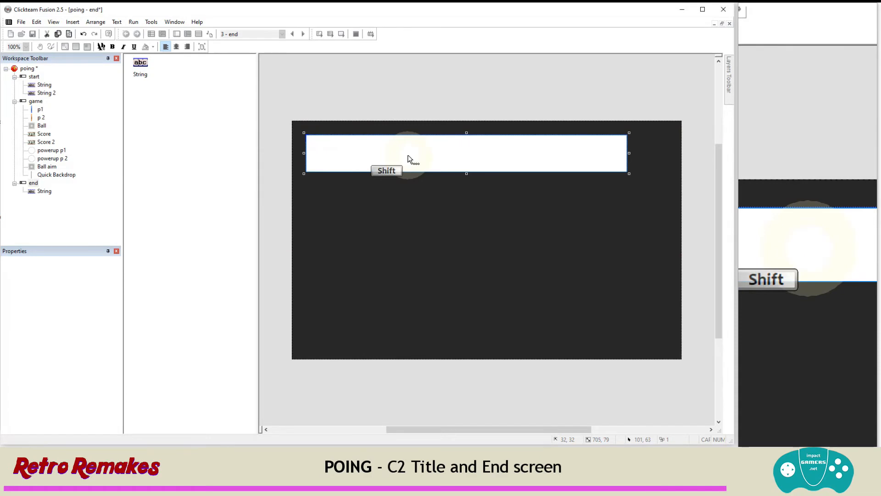
left_click(461, 76)
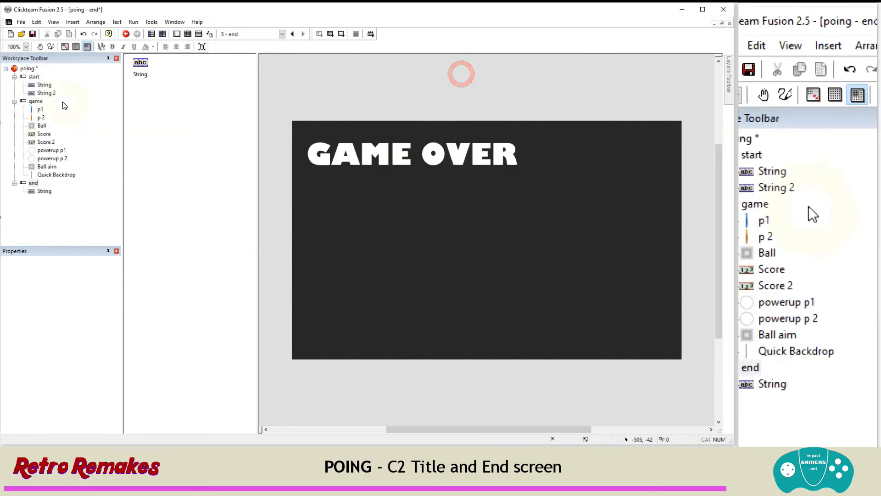
Copy String 2 from the start frame below the GAME OVER title and replace its word Start with Replay
left_click_drag(49, 94, 345, 205)
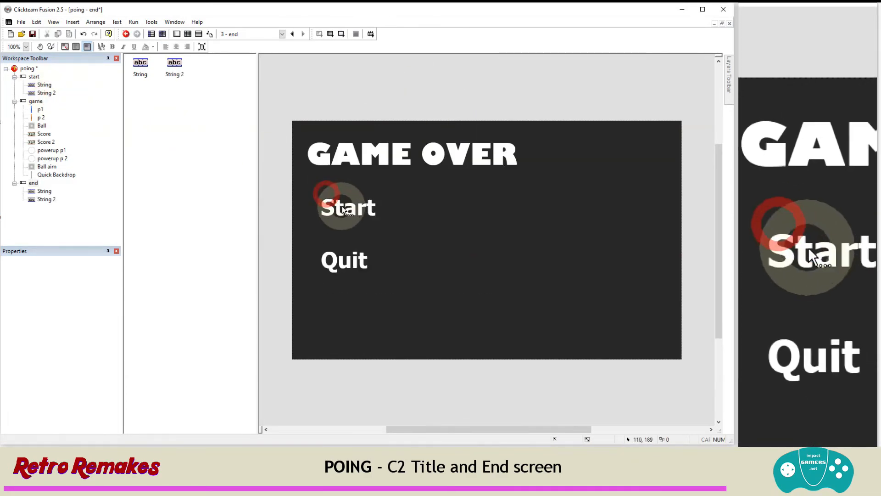
double_click(384, 213)
left_click(300, 207, "shift")
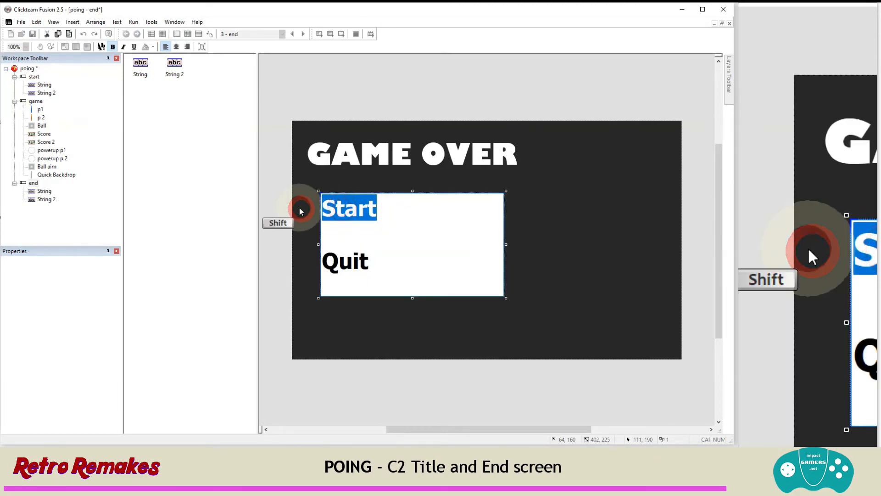
type("Replaye")
key("BackSpace")
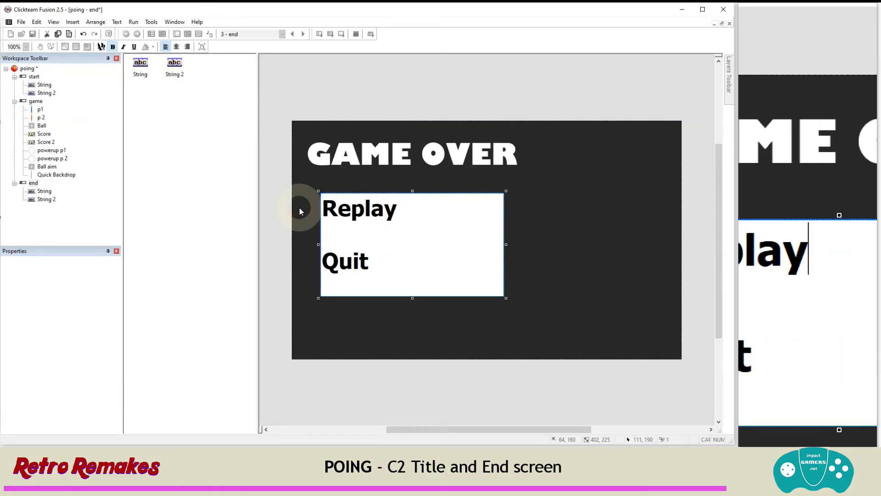
left_click(370, 105)
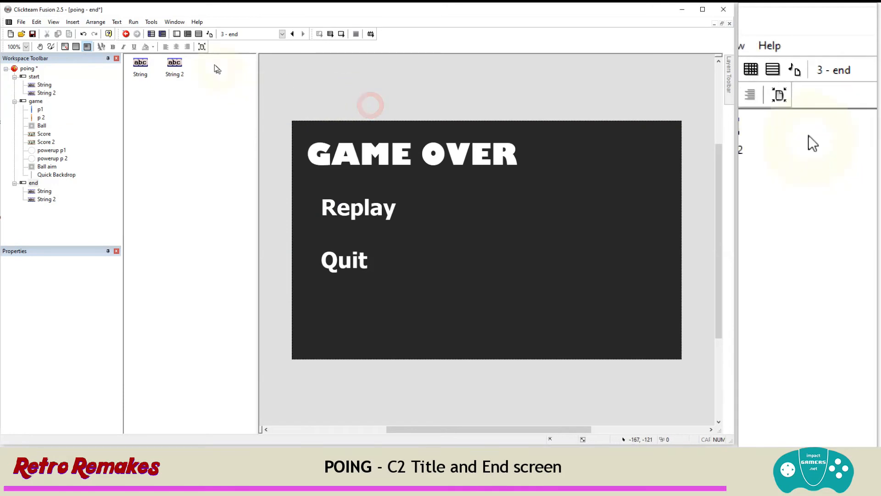
In the end frame's events, make a left click within a zone around Replay, (56,161) to (285,245), go to the previous frame
left_click(188, 34)
double_click(174, 83)
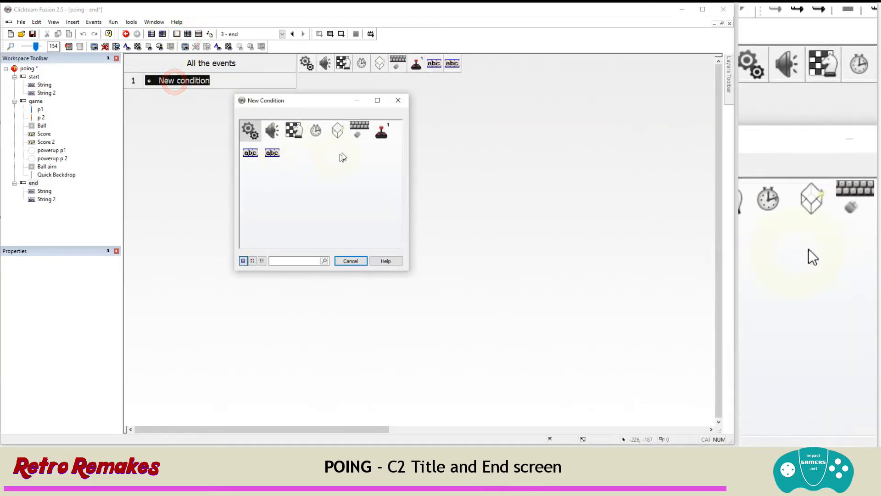
left_click(360, 130)
left_click(387, 149)
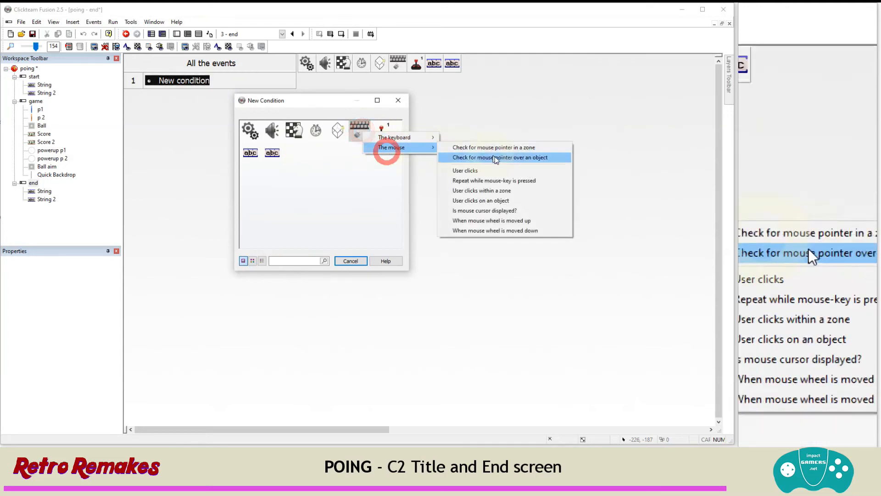
left_click(518, 189)
left_click(284, 248)
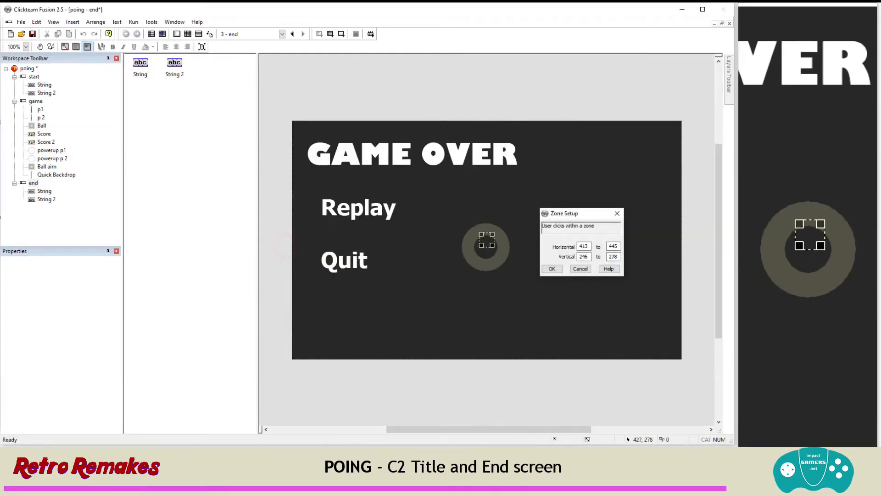
left_click_drag(481, 245, 347, 206)
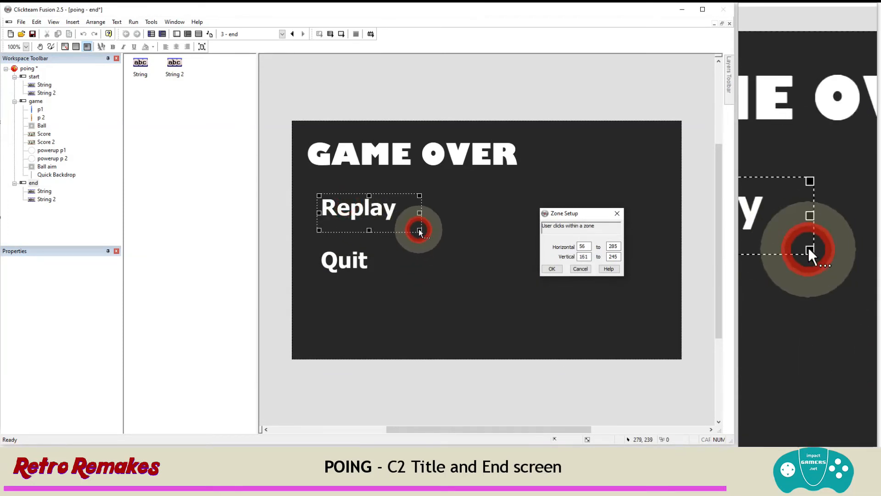
left_click(552, 268)
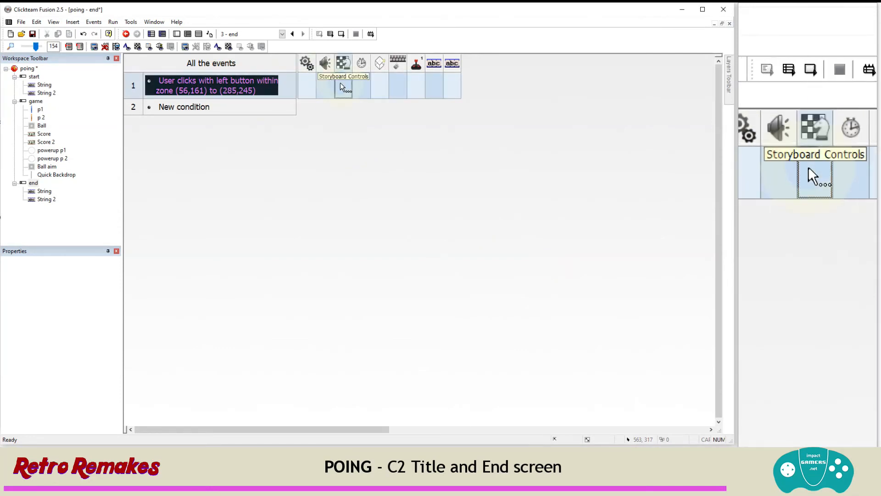
right_click(342, 87)
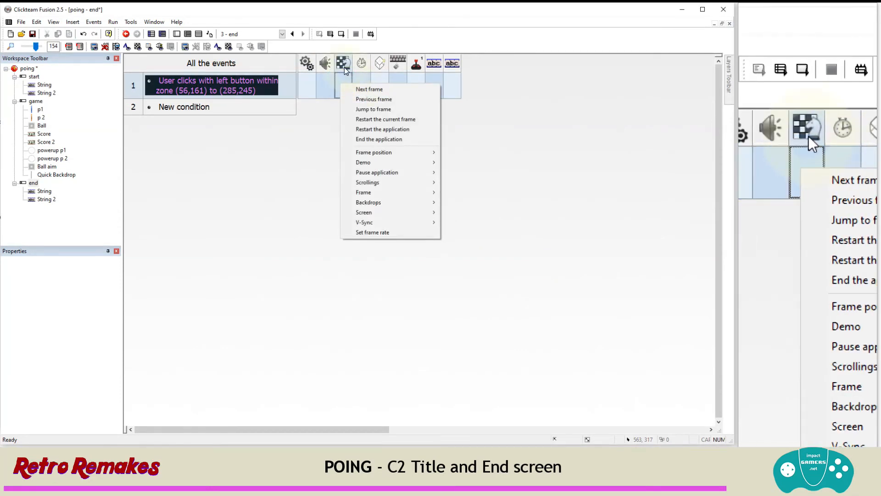
left_click(390, 101)
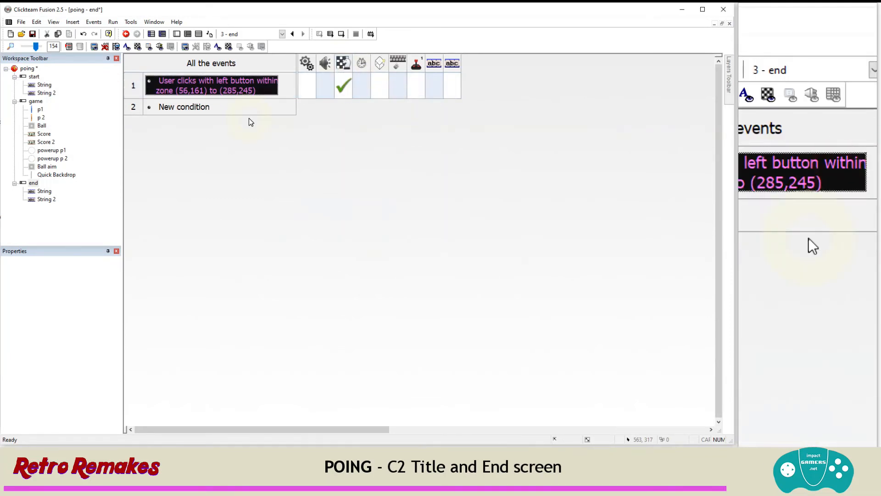
Duplicate the Replay click event, set its zone around Quit, (45,272) to (274,356), and make it end the application
left_click_drag(235, 95, 197, 106)
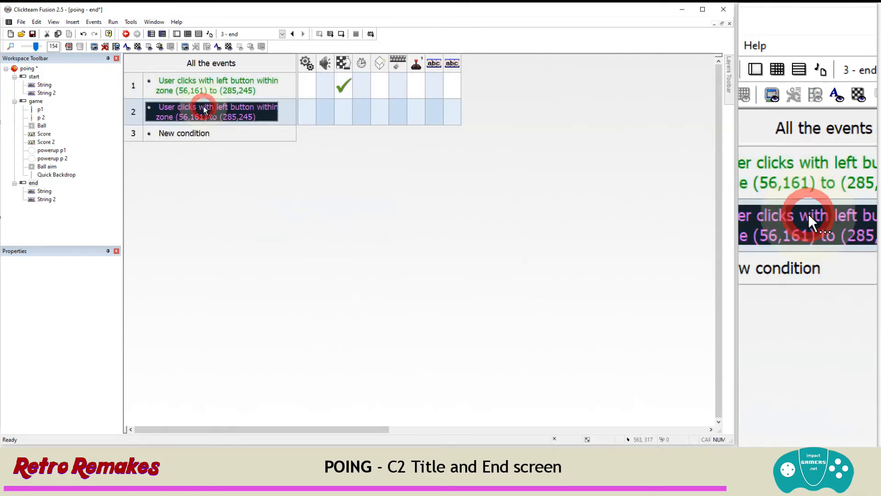
right_click(202, 111)
left_click(222, 114)
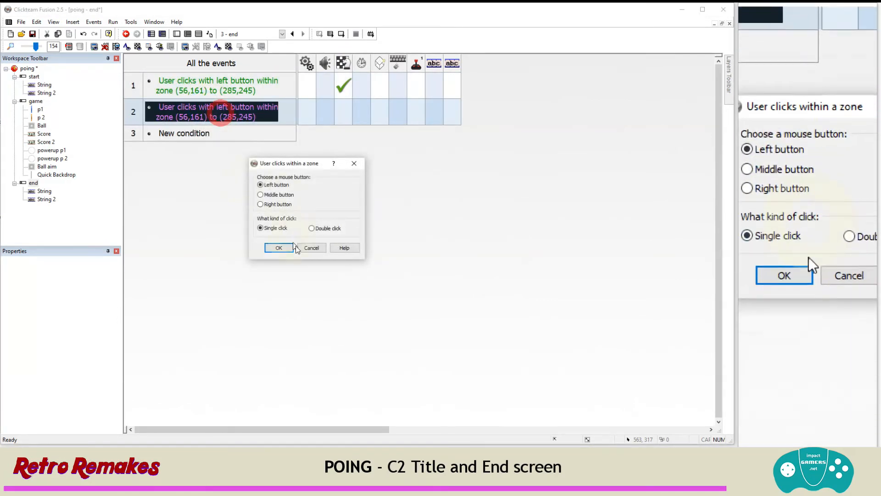
left_click(286, 250)
left_click_drag(349, 205, 344, 255)
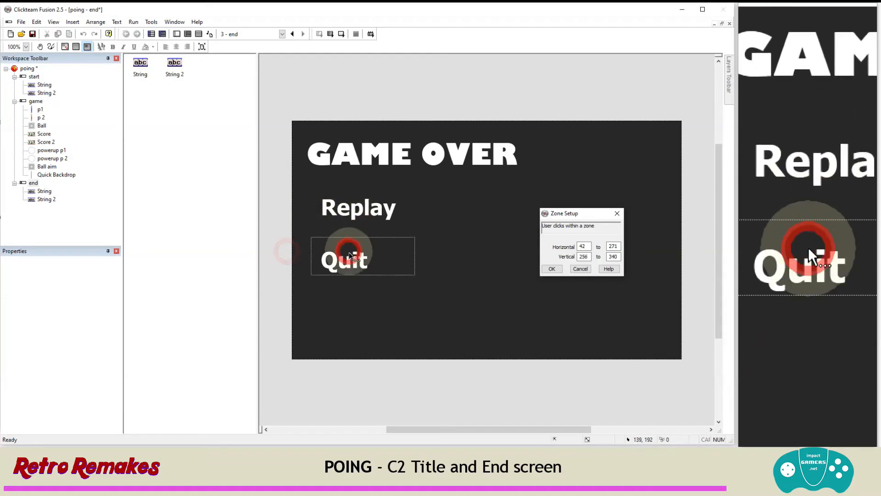
left_click(553, 269)
right_click(345, 111)
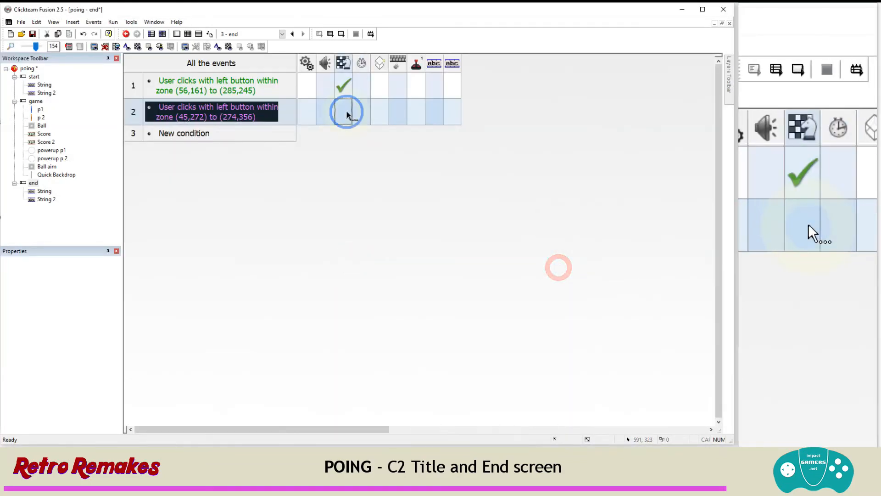
left_click(395, 168)
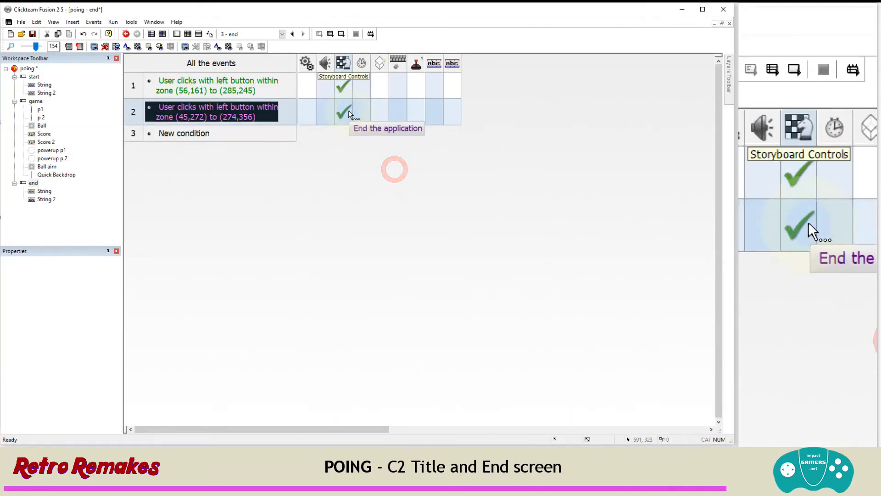
Run the end frame to test the Replay click zone, and save the project
left_click(113, 21)
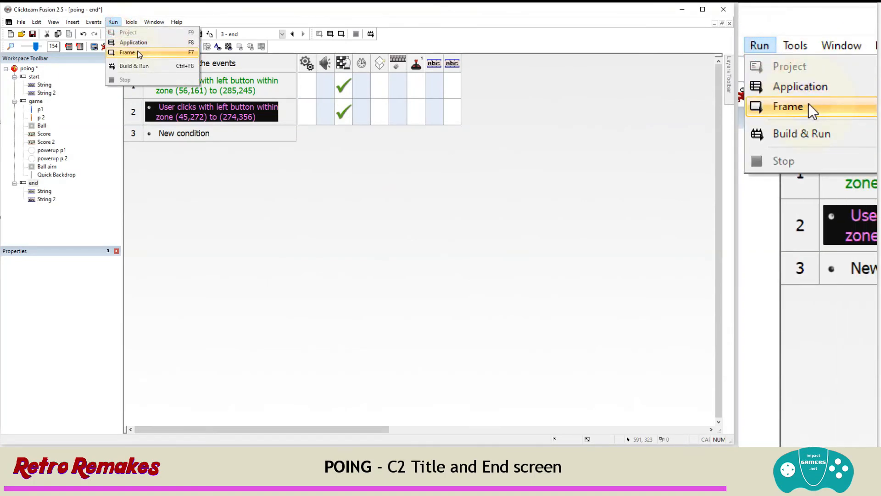
left_click(140, 54)
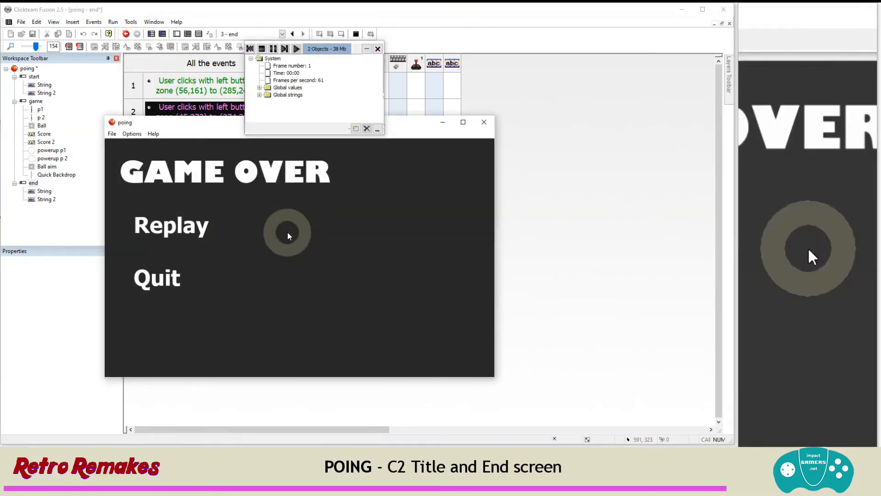
left_click(190, 226)
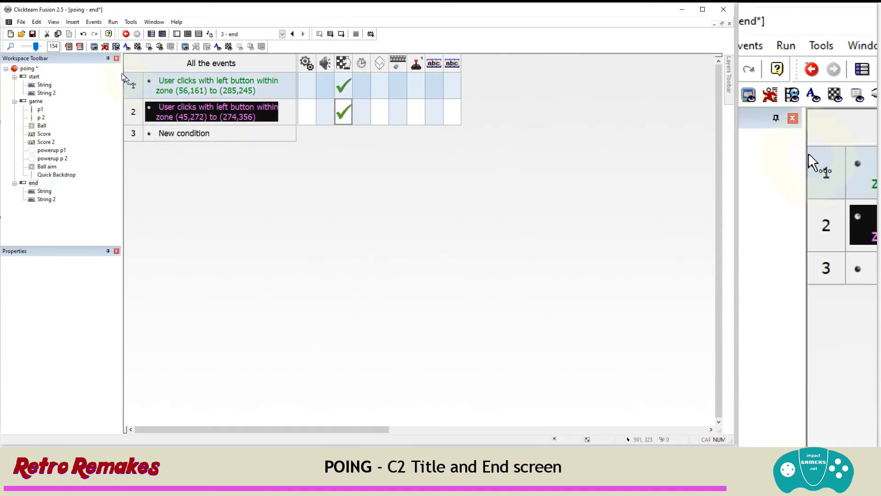
left_click(22, 22)
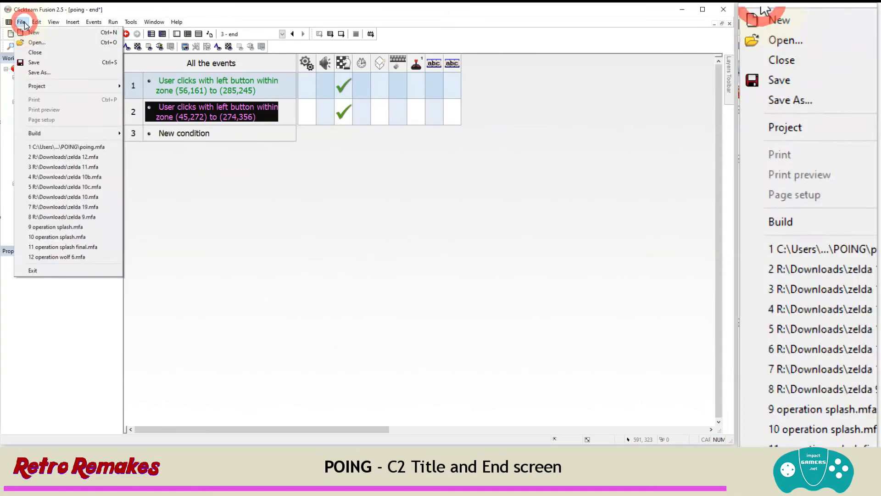
left_click(40, 61)
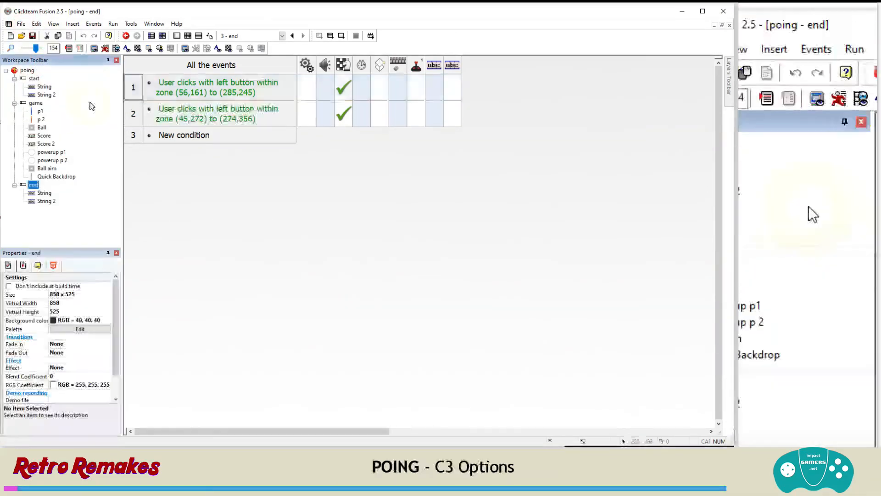
Open the start frame and insert a List object beside the Start text at about (320,192)
left_click(33, 79)
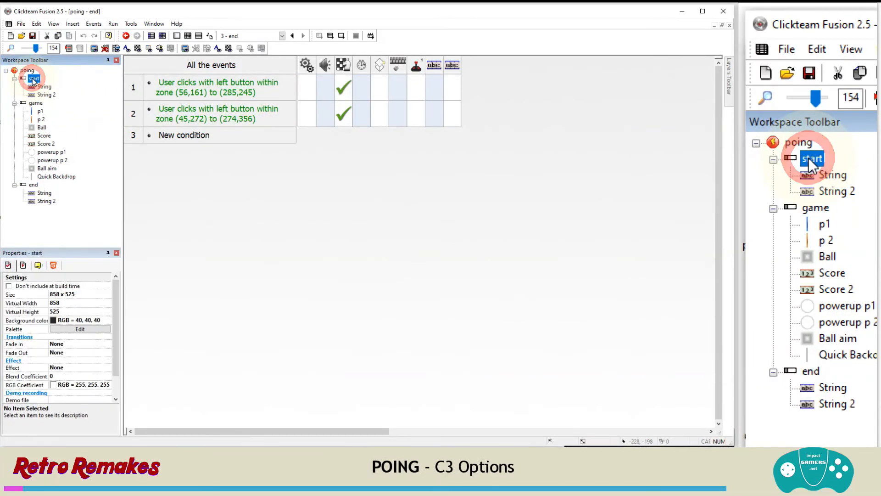
left_click(176, 37)
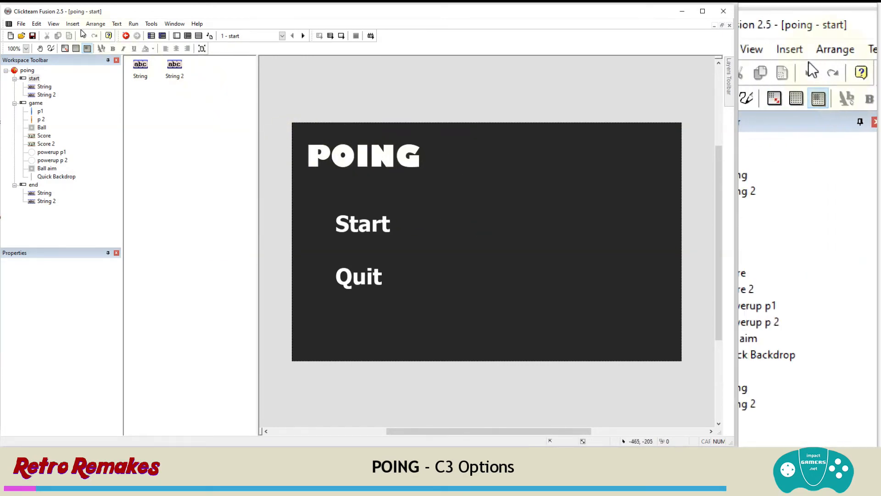
left_click(70, 24)
left_click(89, 53)
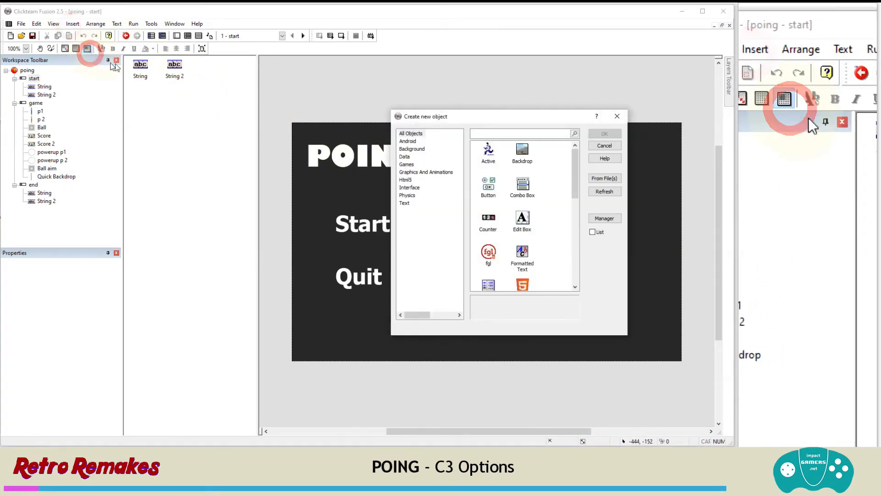
left_click_drag(574, 180, 578, 210)
double_click(488, 229)
left_click(444, 220)
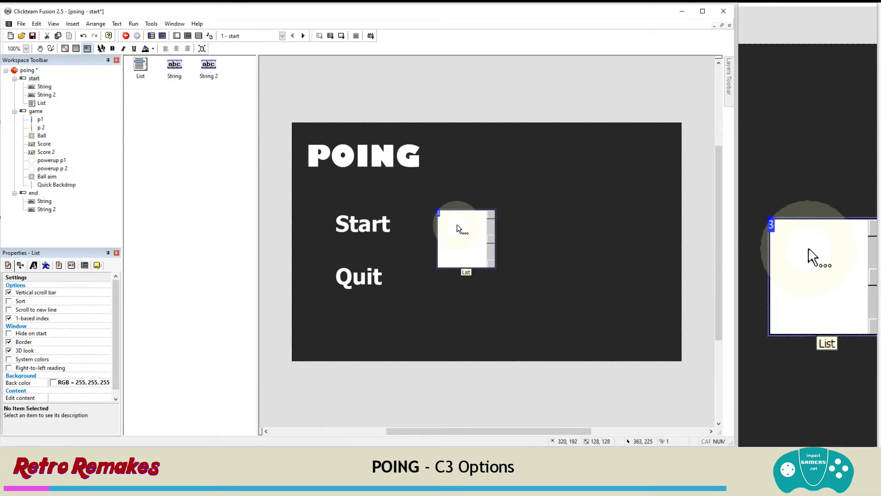
Rename the new List object as Winning
left_click(456, 227)
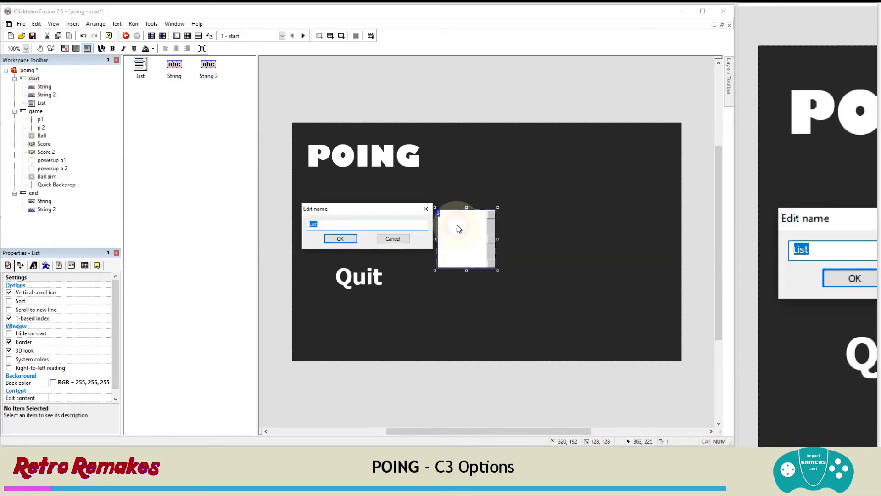
type("Winning")
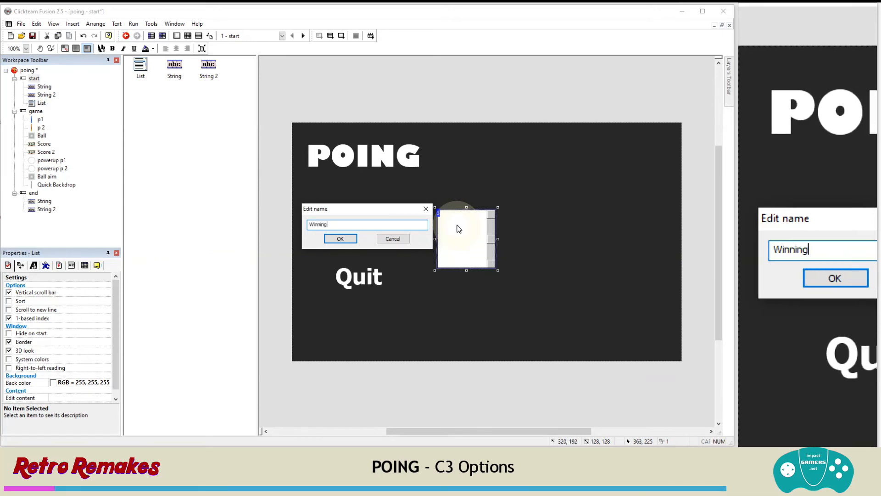
key("Return")
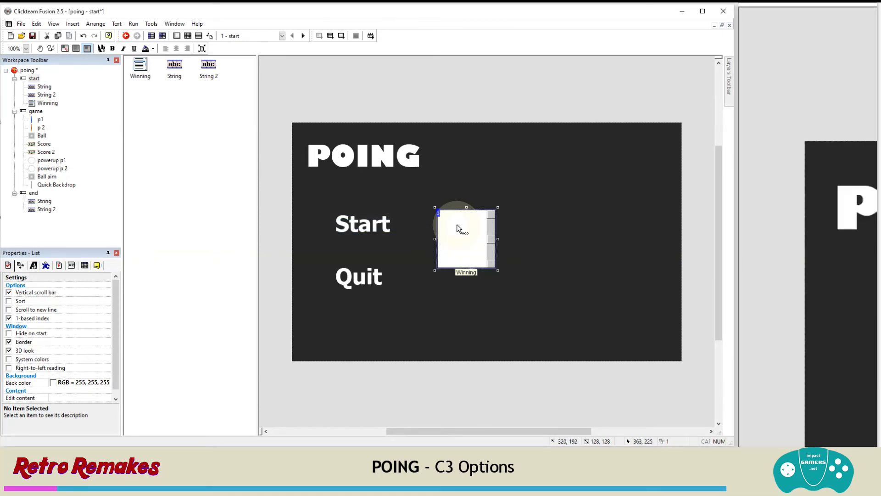
Clone the Winning list into one row of 3 columns and space the copies apart, at about x 480 and 640
right_click(458, 228)
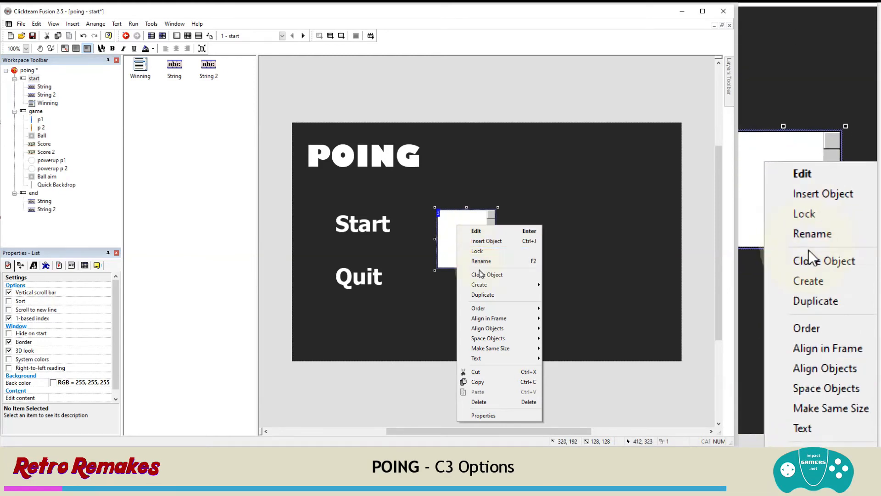
left_click(481, 275)
type("1")
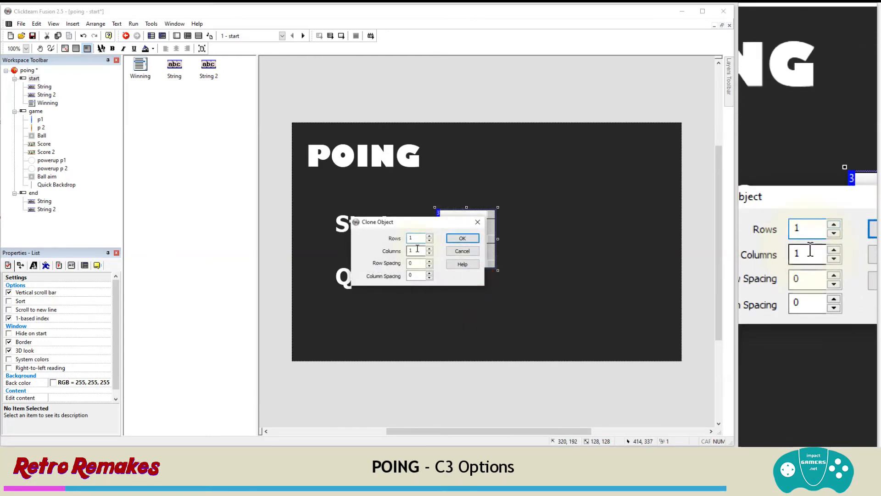
double_click(409, 250)
type("3")
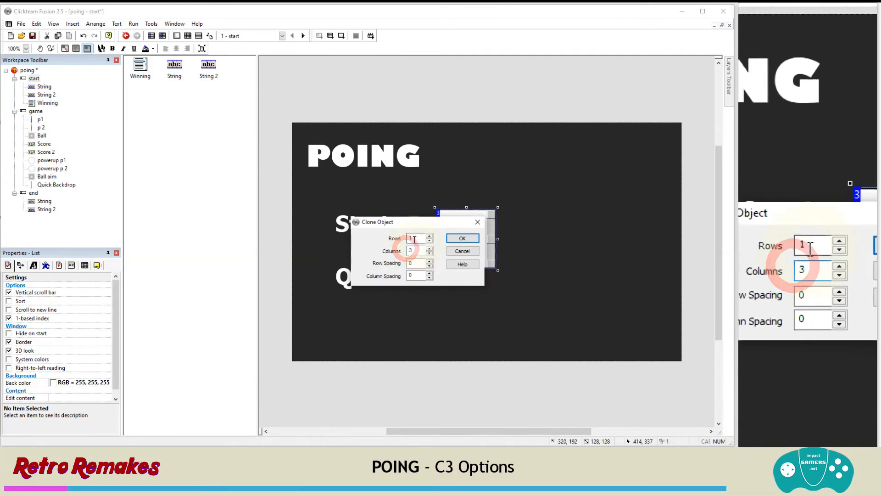
left_click(462, 238)
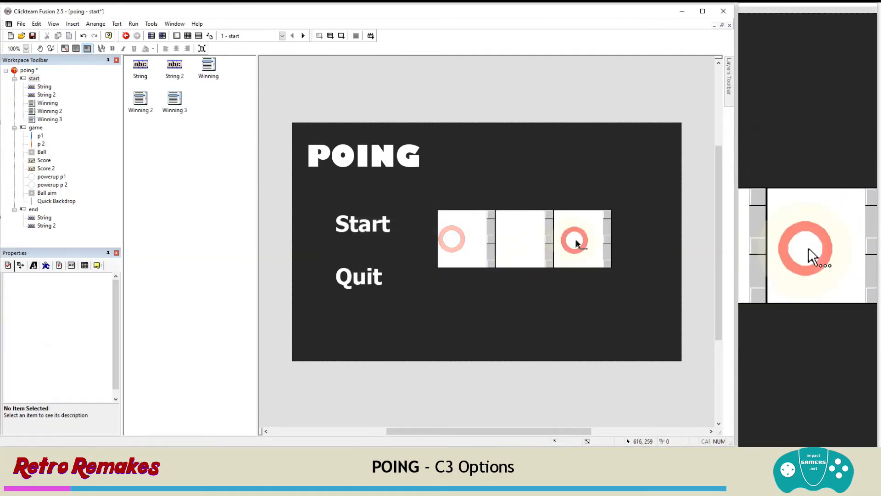
left_click_drag(526, 248, 542, 248)
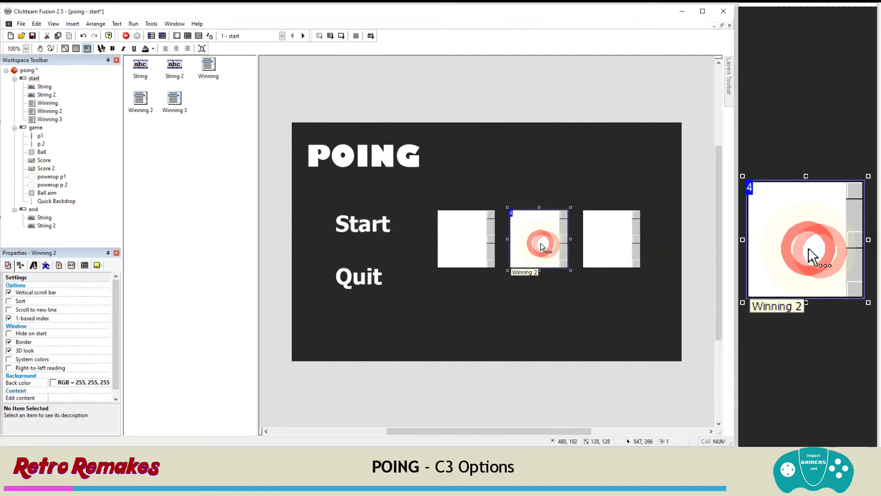
Rename the middle list, Winning 2, as AI
left_click(97, 264)
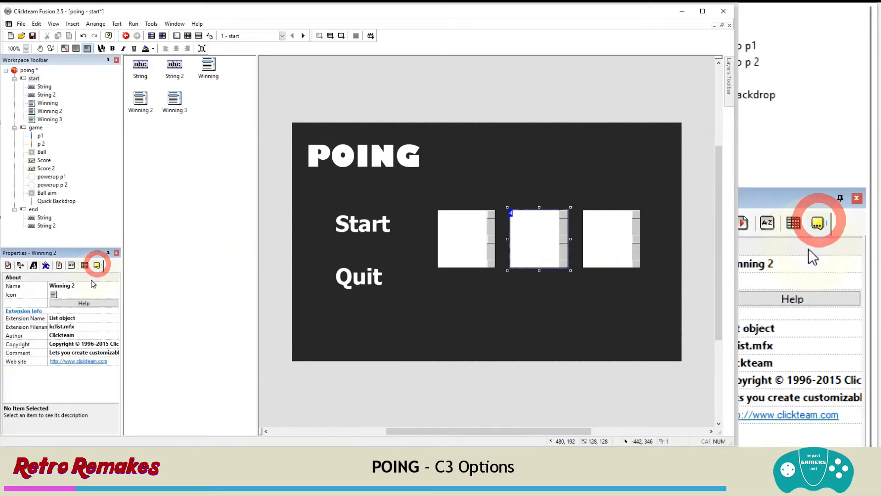
left_click(86, 284)
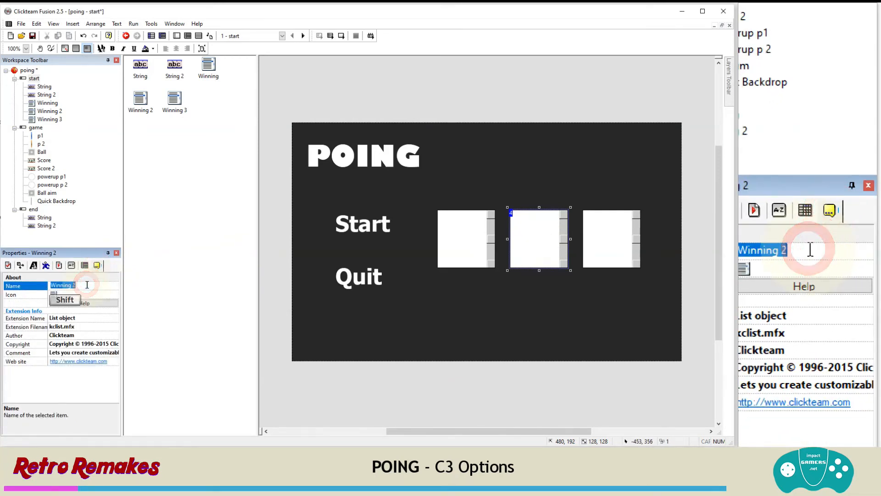
type("Al")
key("Return")
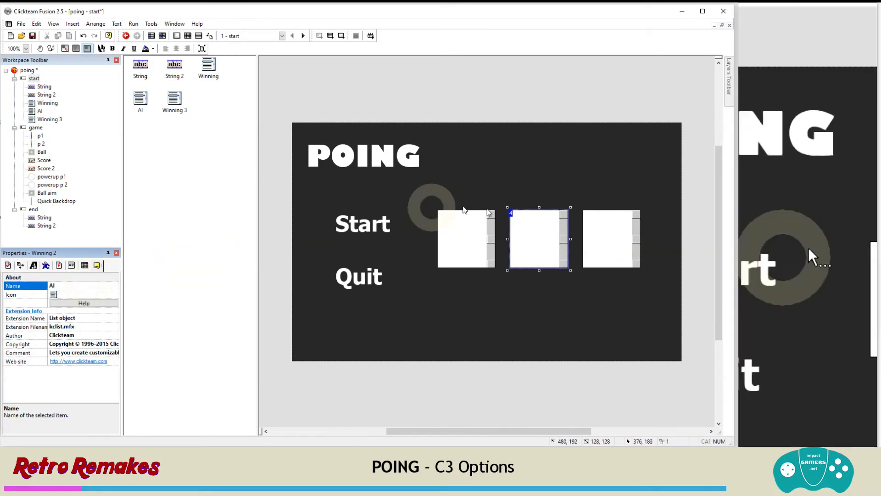
Rename the third list, Winning 3, as Start speed
left_click(601, 233)
left_click(74, 285)
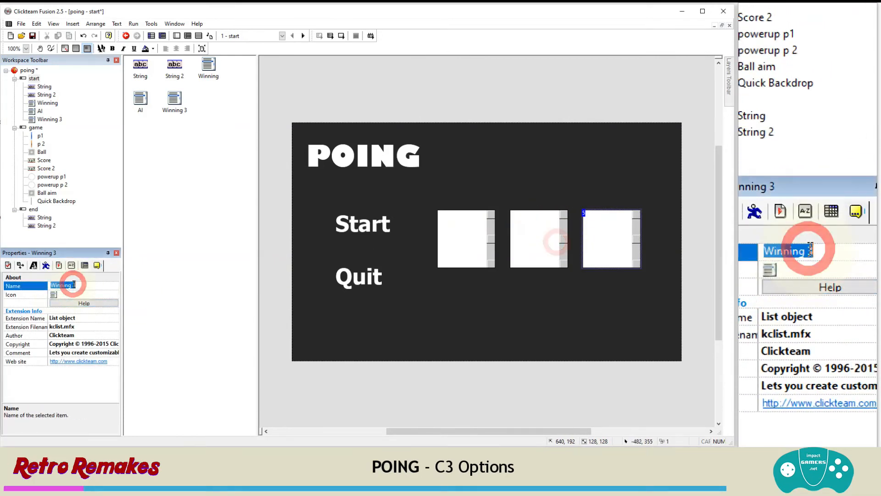
type("STAR")
key("BackSpace")
key("BackSpace")
key("BackSpace")
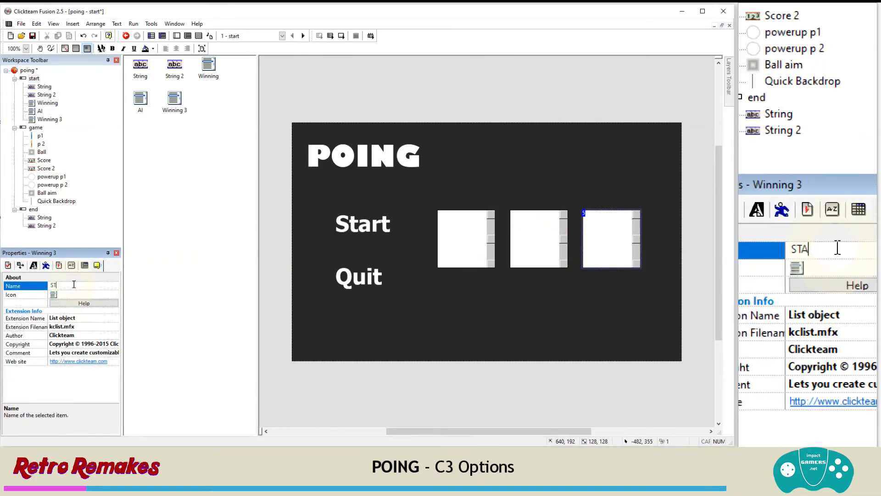
type("tart spo")
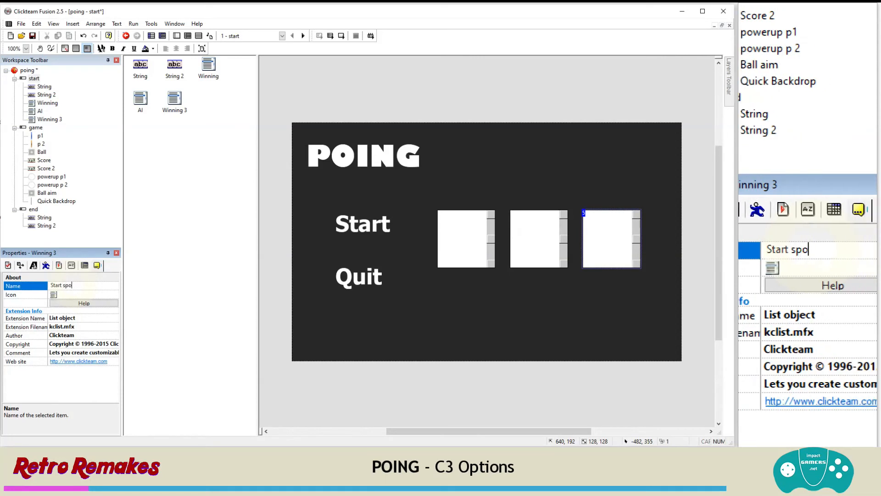
key("BackSpace")
type("eed")
key("Return")
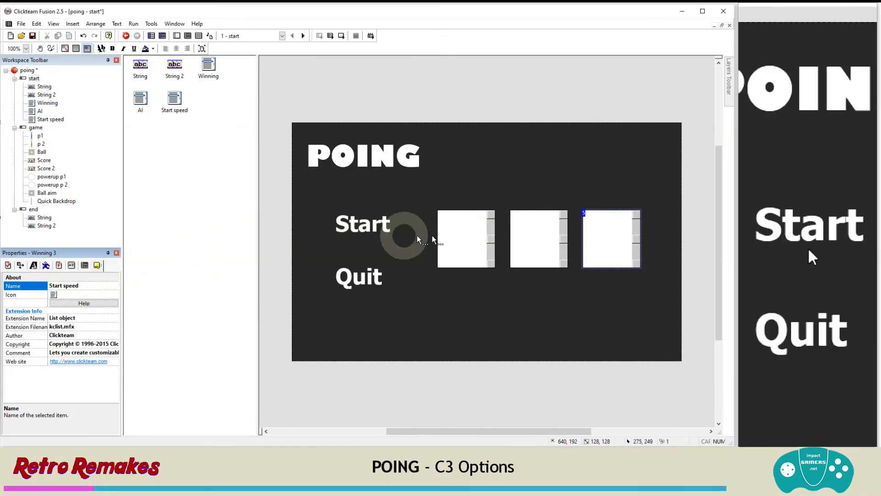
Fill the Winning list with the entries First to 5, First to 10, First to 25 and First to 100
left_click(459, 235)
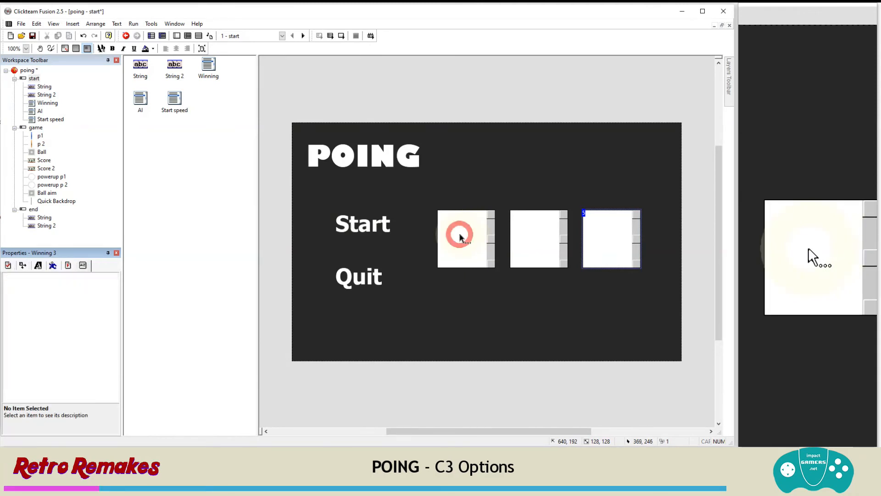
double_click(460, 236)
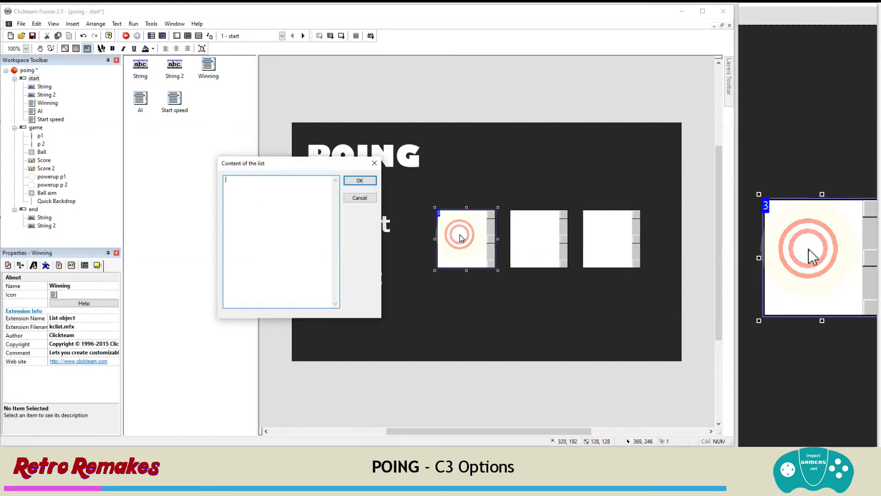
type("First to 5")
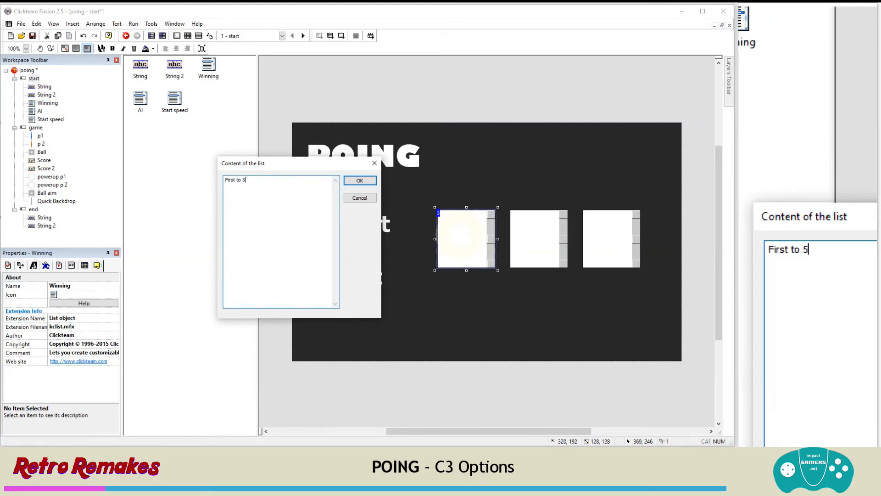
key("Return")
type("First to 10")
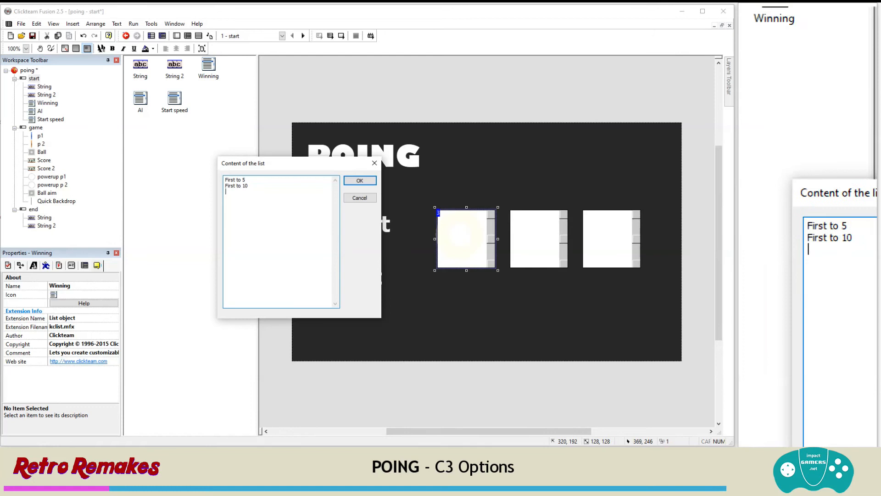
key("Return")
type("First to 10")
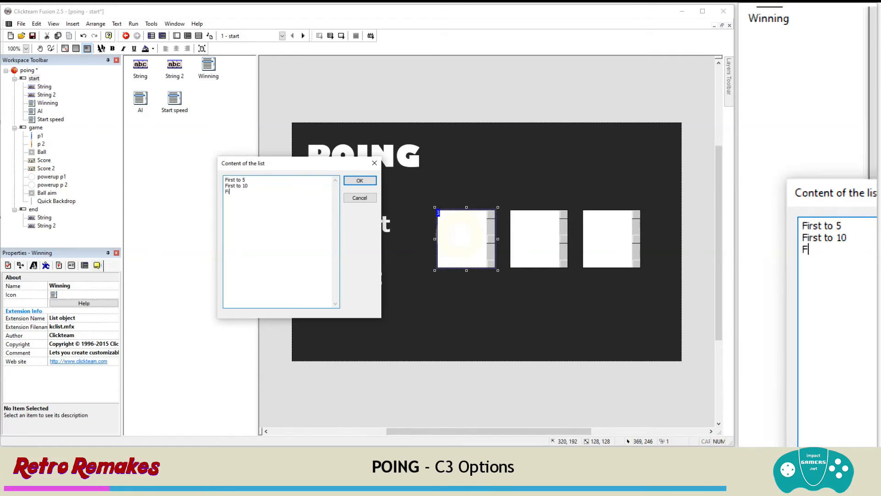
type("o 25")
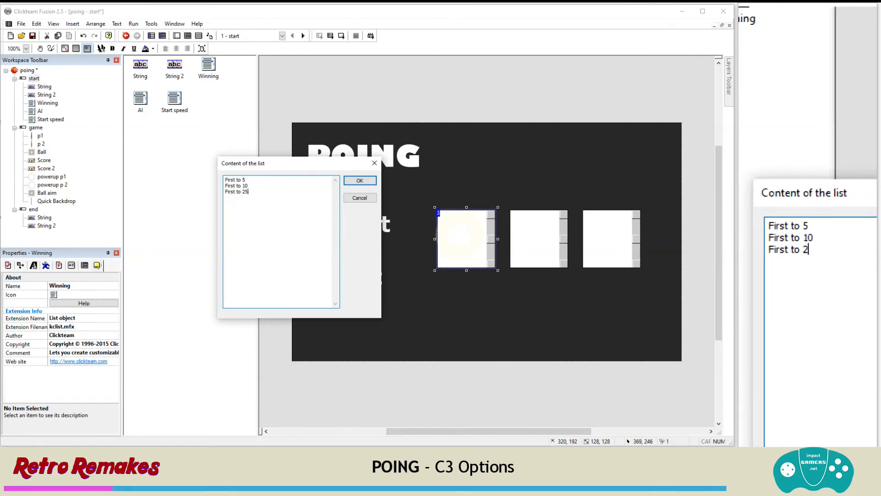
key("Return")
type("First to 100")
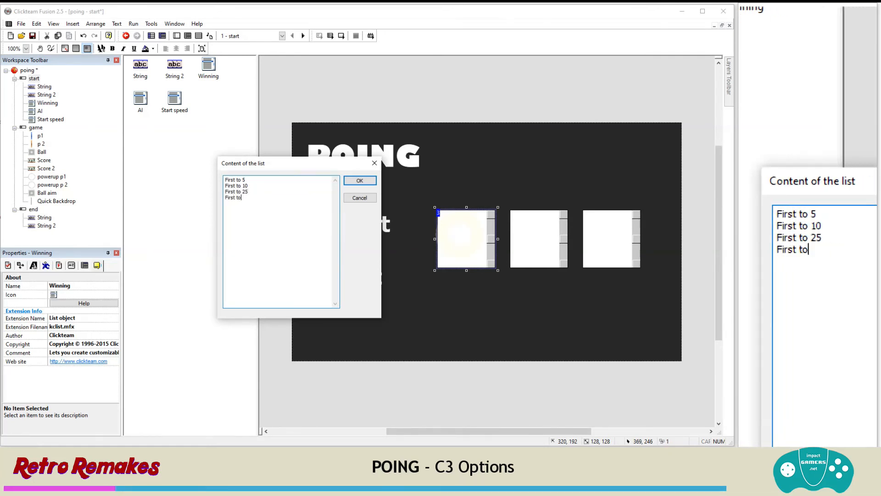
left_click(360, 181)
Fill the AI list with the entries No CPU, Easy, Medium, Hard and Nightmare
left_click(533, 248)
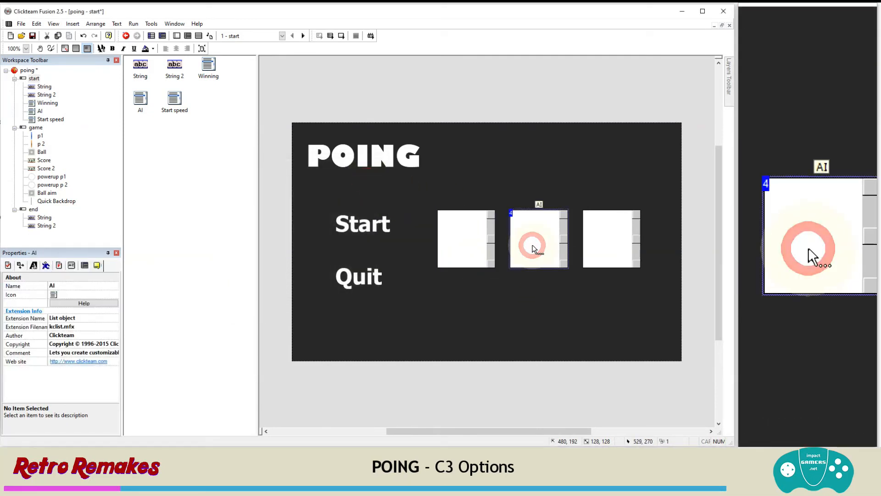
double_click(532, 248)
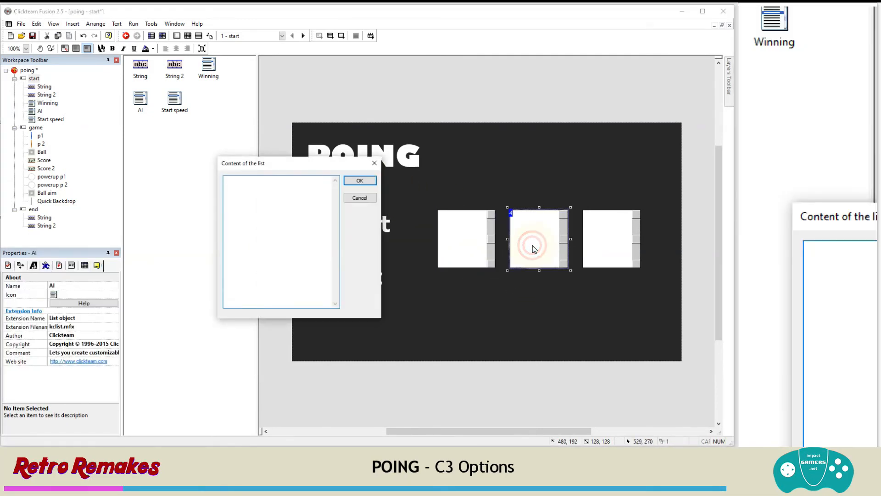
type("No CPU")
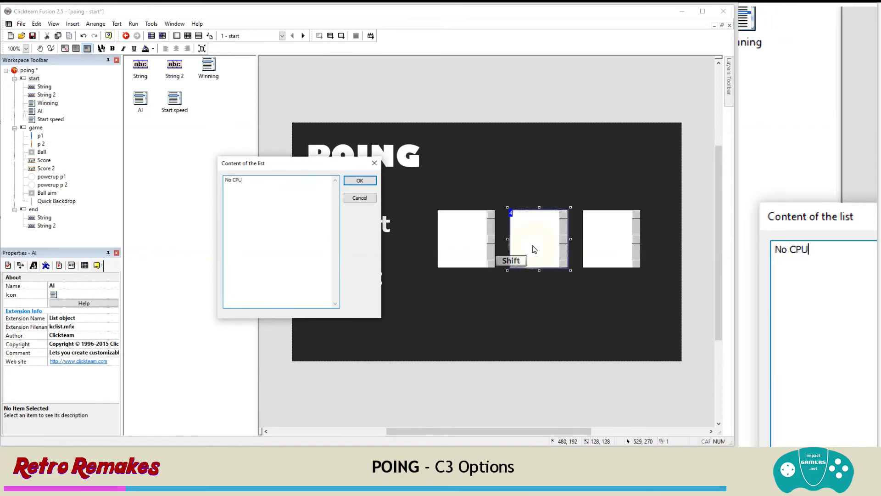
key("Return")
type("Easy")
key("Return")
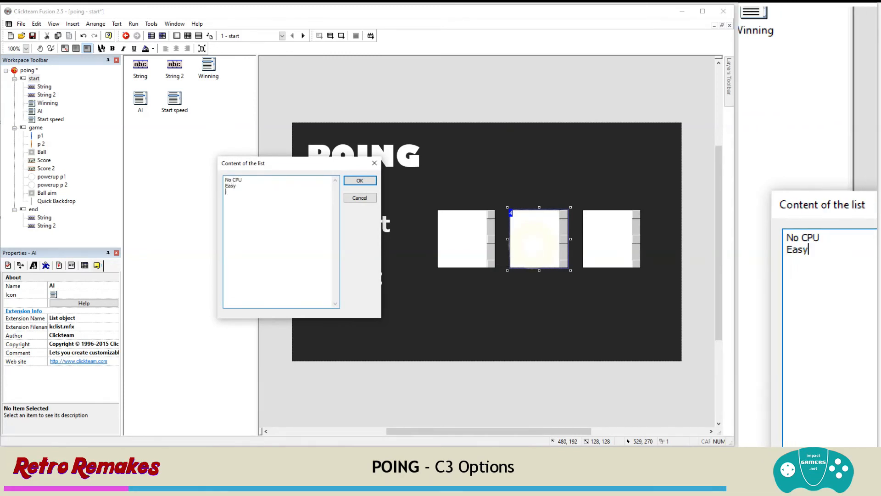
type("Mediu")
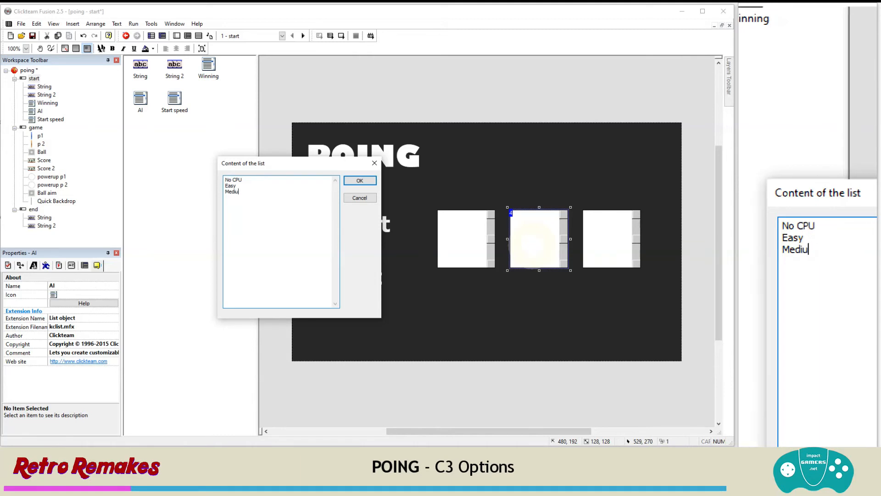
type("m")
key("Return")
type("Hard ")
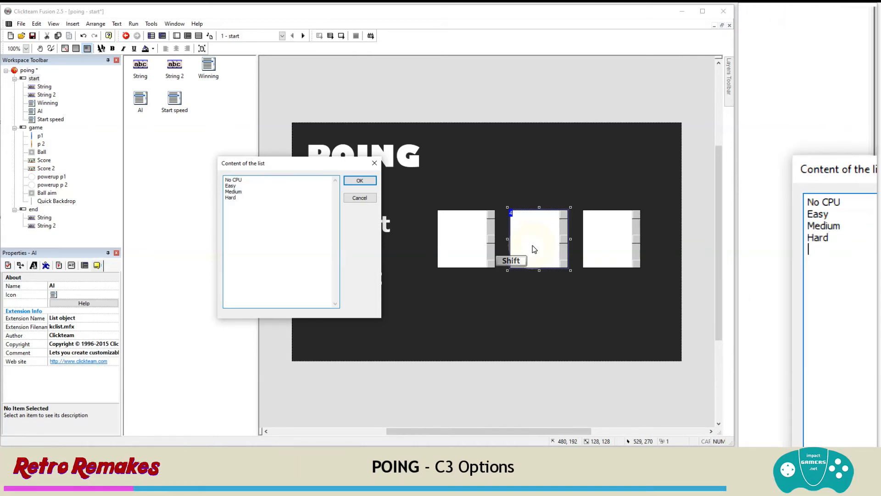
type("NIghtmare")
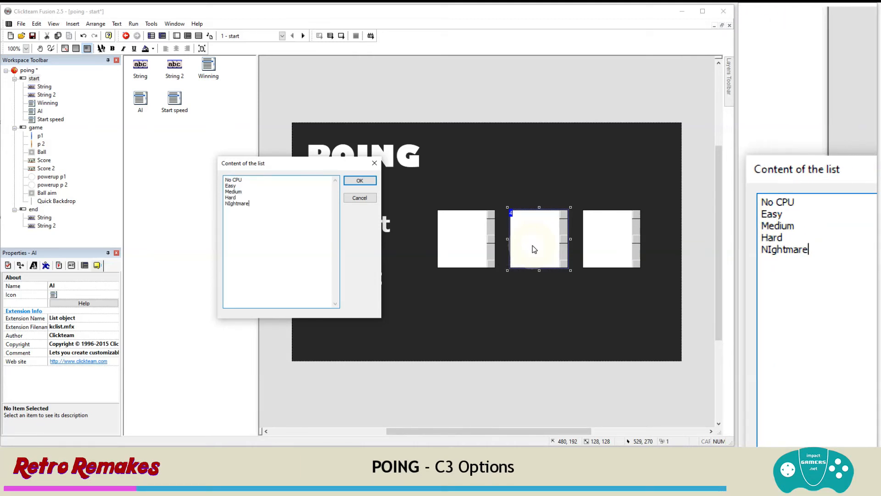
key("Home")
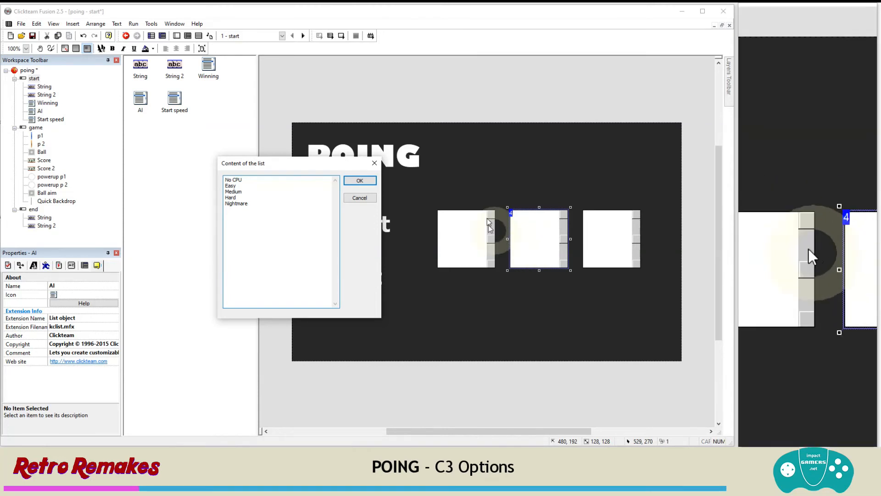
left_click(360, 181)
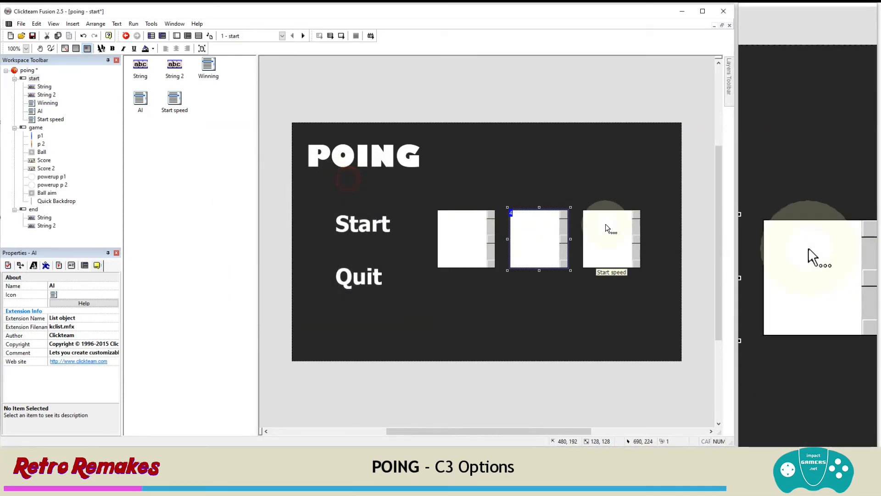
Fill the Start speed list with the entries Slow, Medium, Fast and Lightning
double_click(604, 224)
type("Slow")
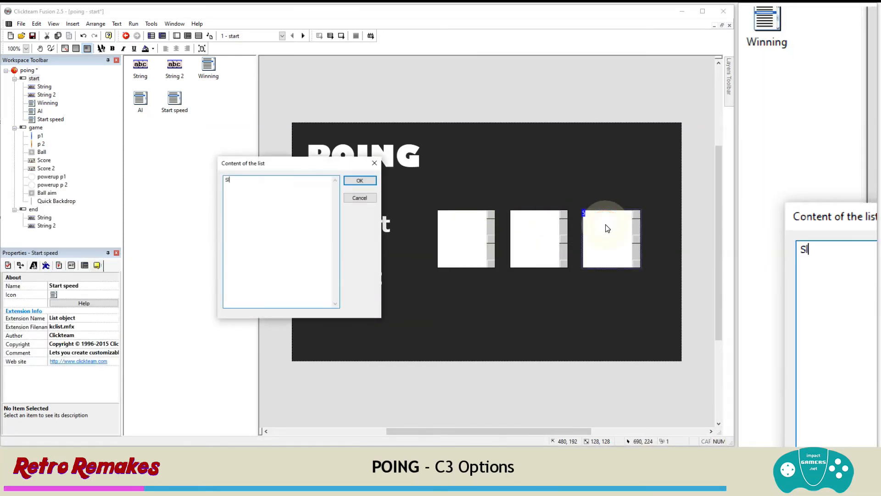
key("Return")
type("Medium")
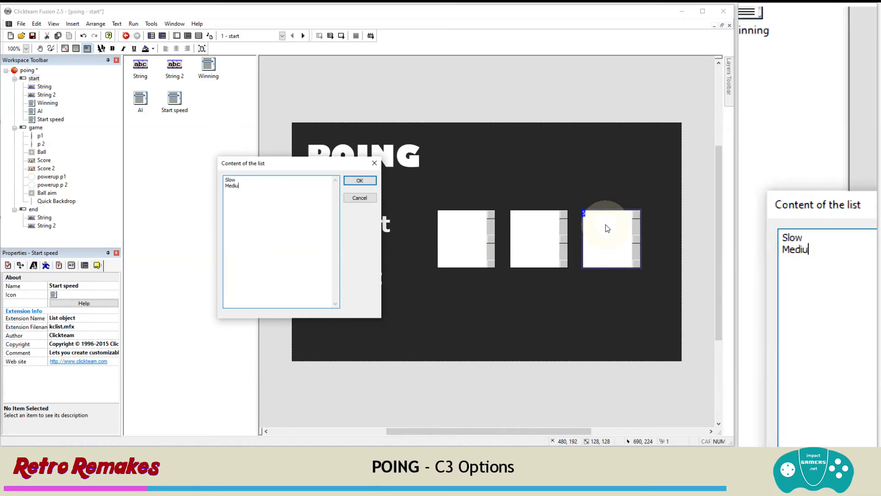
key("Return")
type("Fast")
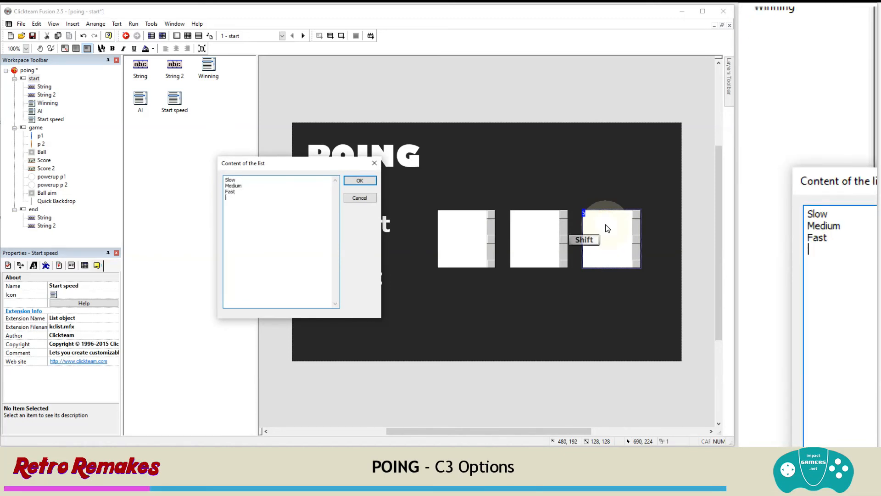
key("Return")
type("Lightning")
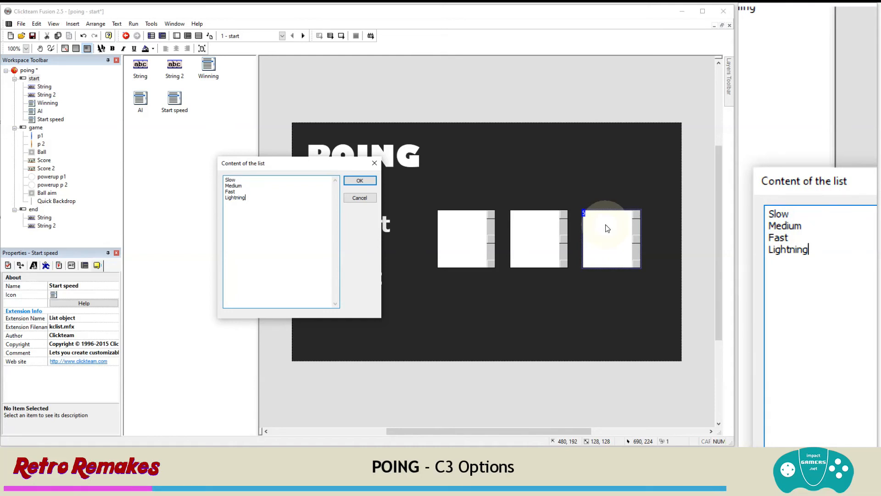
left_click(359, 181)
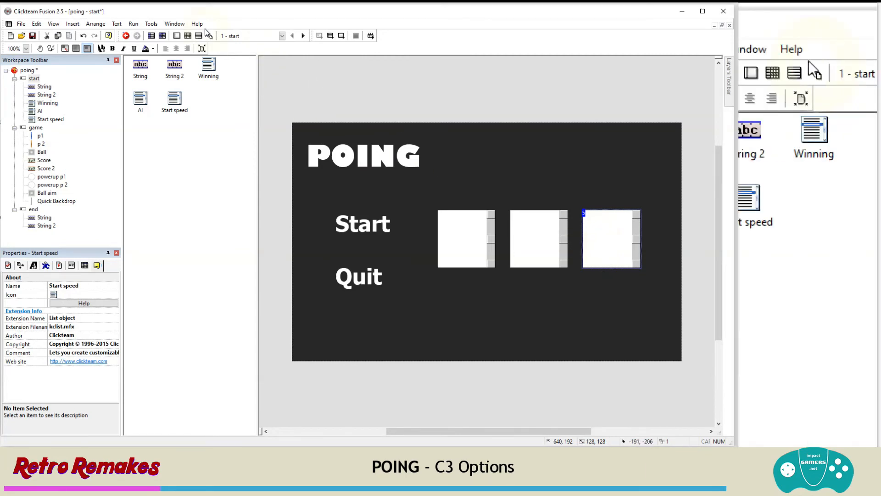
Run the game, test selecting entries such as First to 25, Medium and Lightning in the three lists, and close it
left_click(133, 23)
left_click(155, 55)
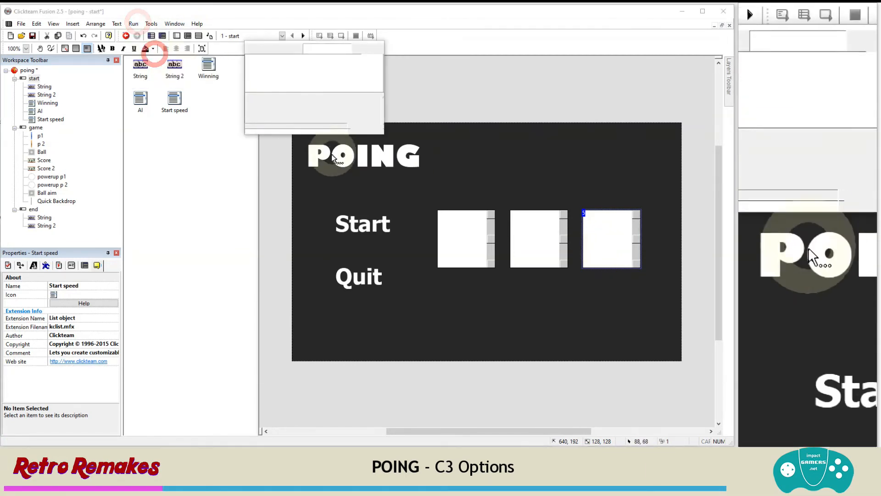
left_click(275, 245)
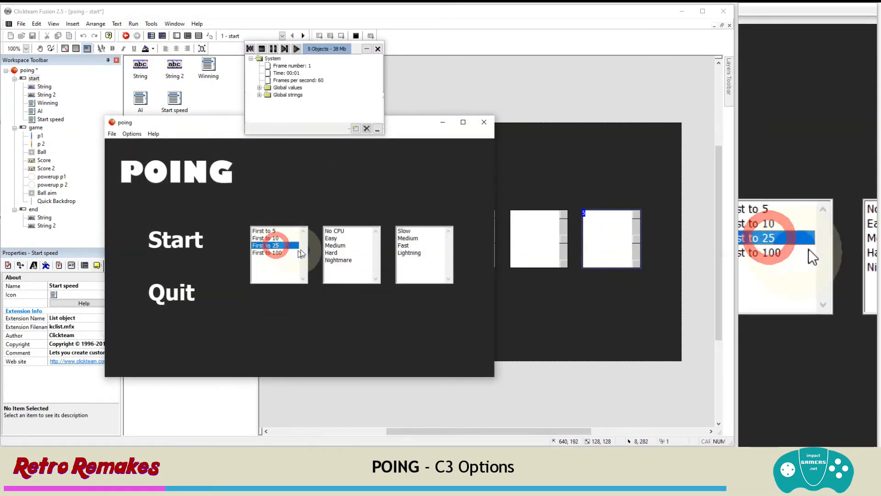
left_click(331, 237)
left_click(335, 260)
left_click(402, 245)
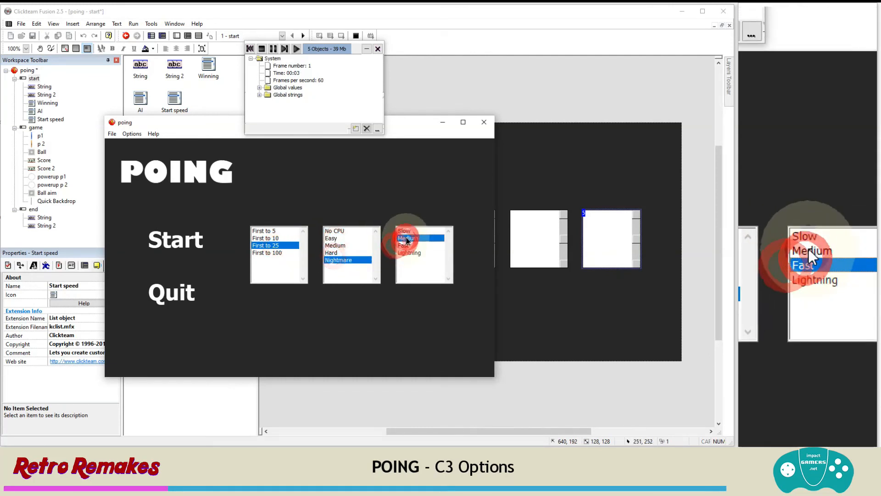
left_click(408, 252)
left_click(348, 245)
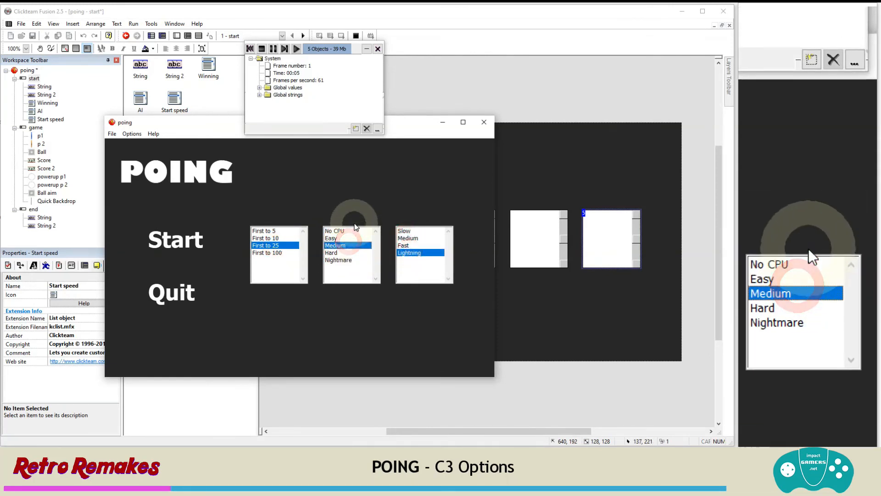
left_click(481, 127)
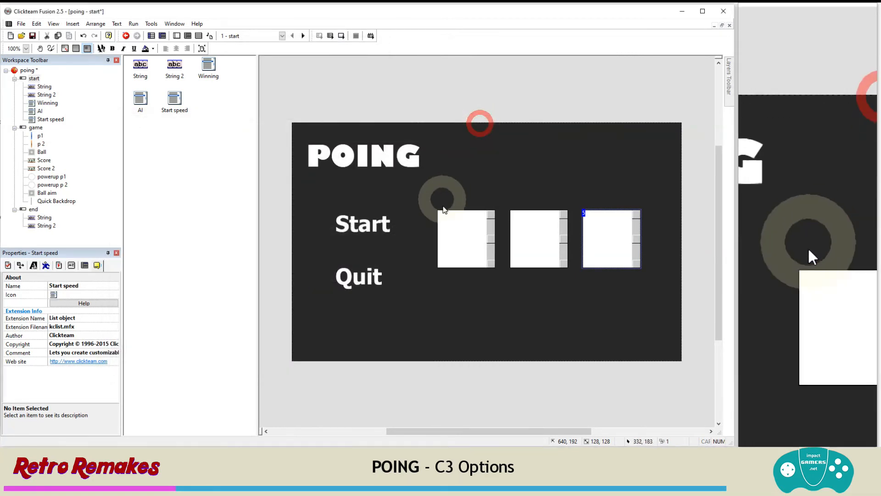
Add four alterable values, A to D, to the Winning list
left_click(447, 229)
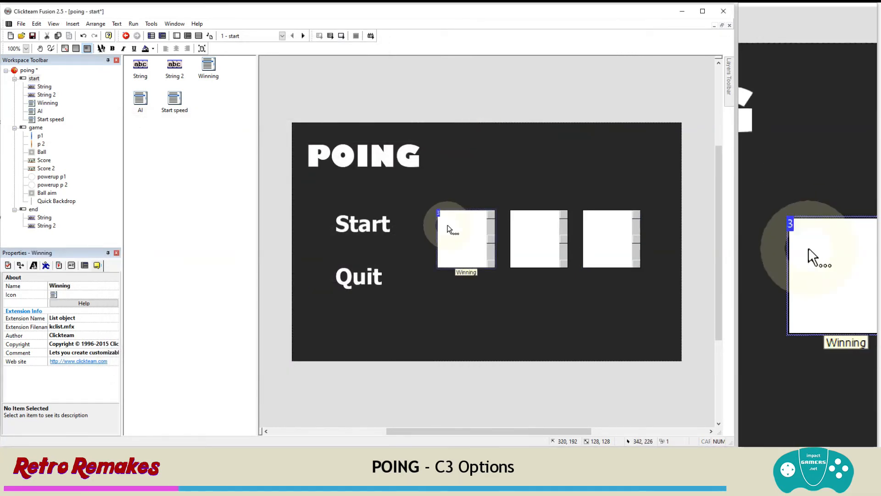
left_click(72, 265)
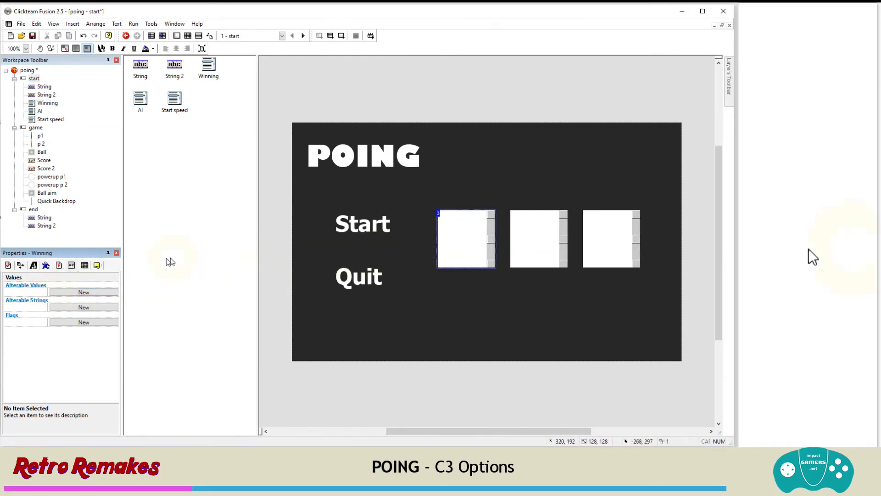
left_click(70, 291)
left_click(64, 301)
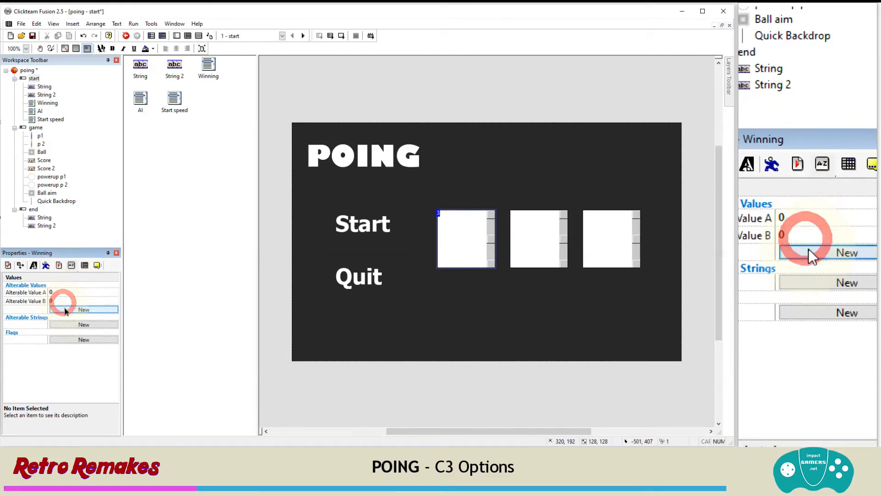
left_click(64, 309)
left_click(65, 317)
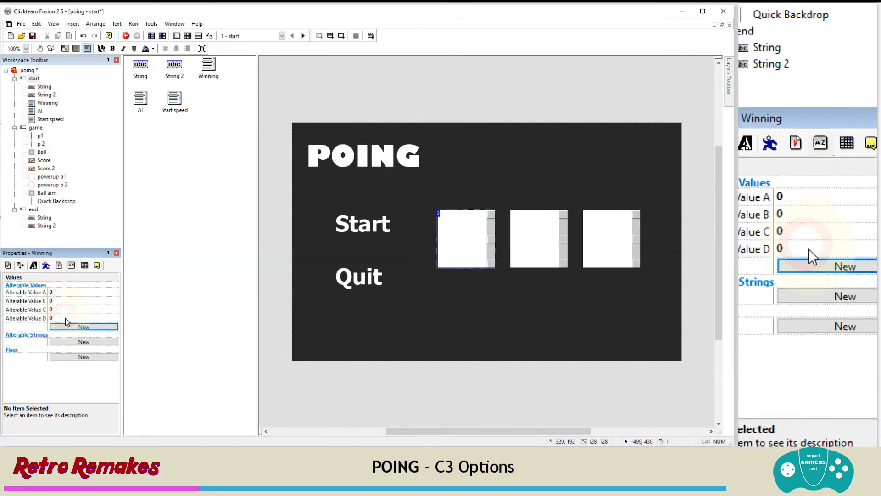
Set the Winning list's alterable values A to D to 5, 10, 25 and 100
left_click(67, 293)
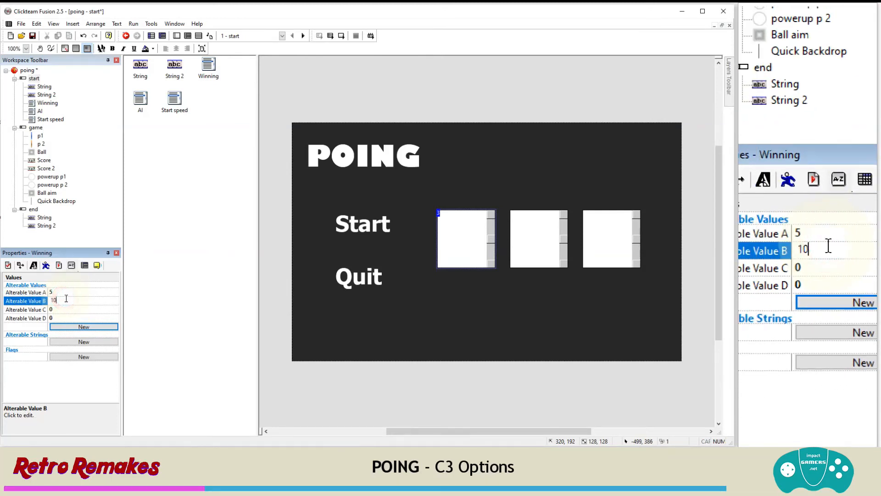
left_click(62, 307)
type("25")
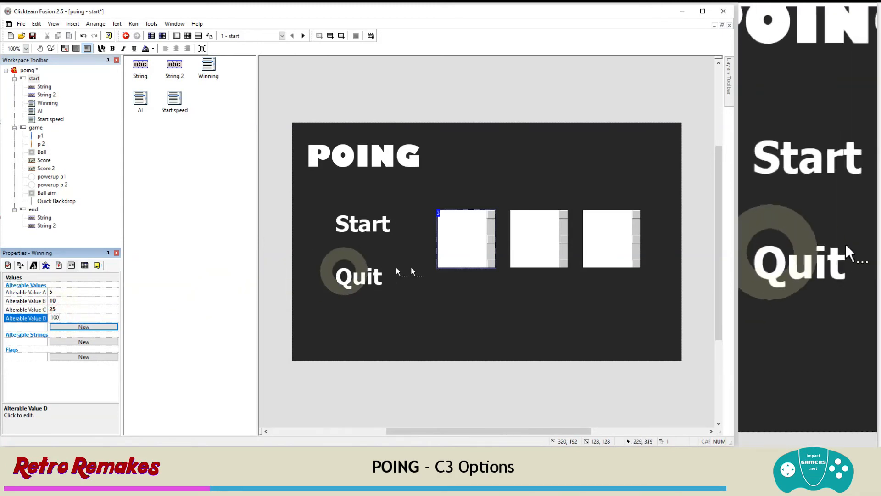
Add five alterable values, A to E, to the AI list
left_click(531, 238)
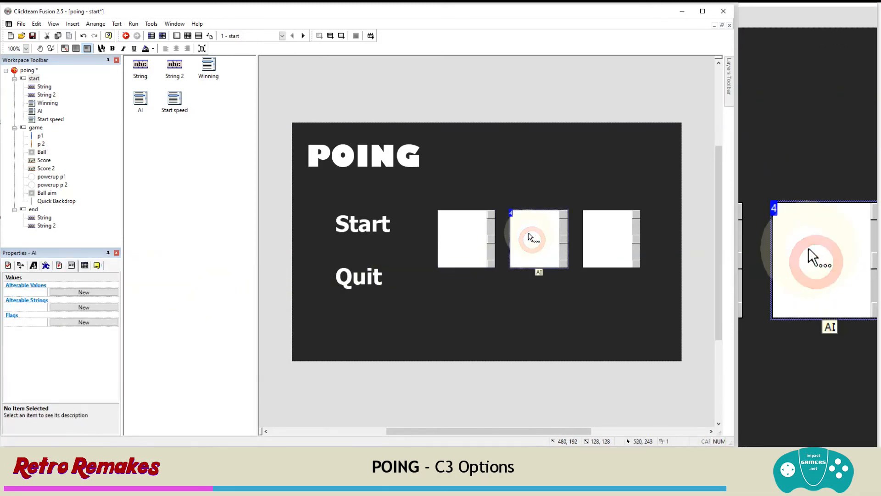
left_click(98, 293)
left_click(94, 301)
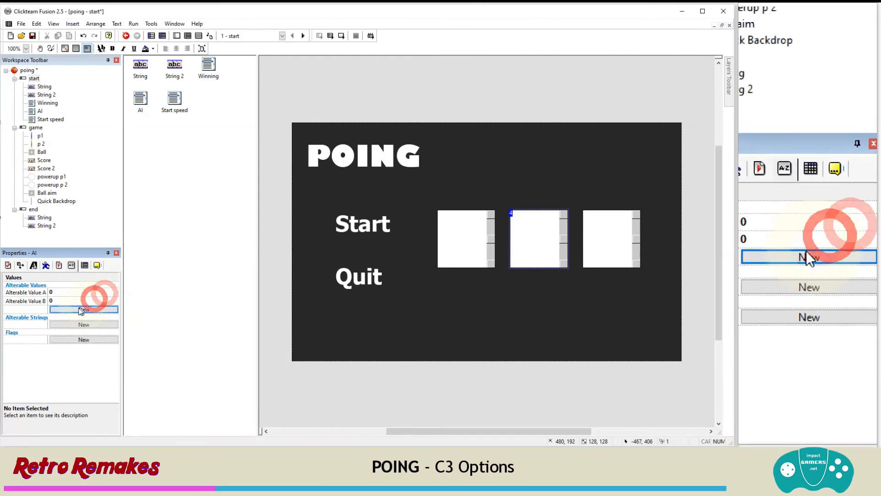
left_click(82, 310)
left_click(74, 318)
left_click(66, 326)
Check the AI list's entries and set its alterable values B to E to 10, 20, 30 and 40
left_click(59, 292)
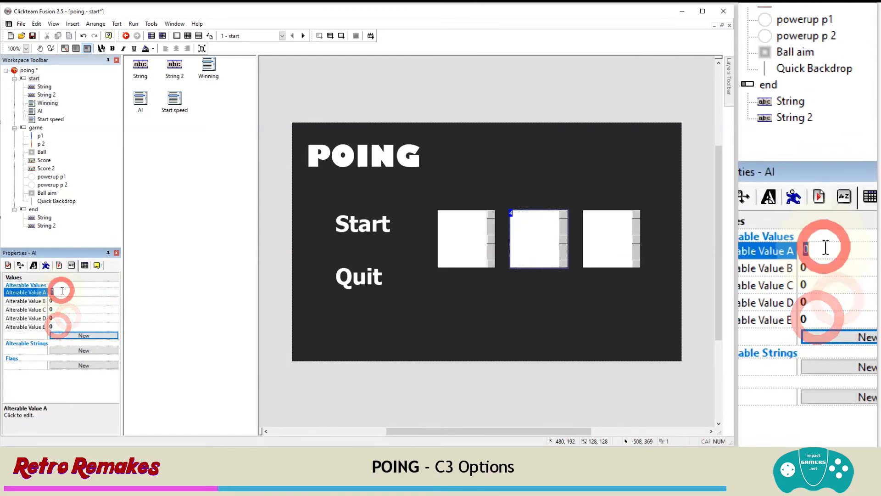
double_click(527, 240)
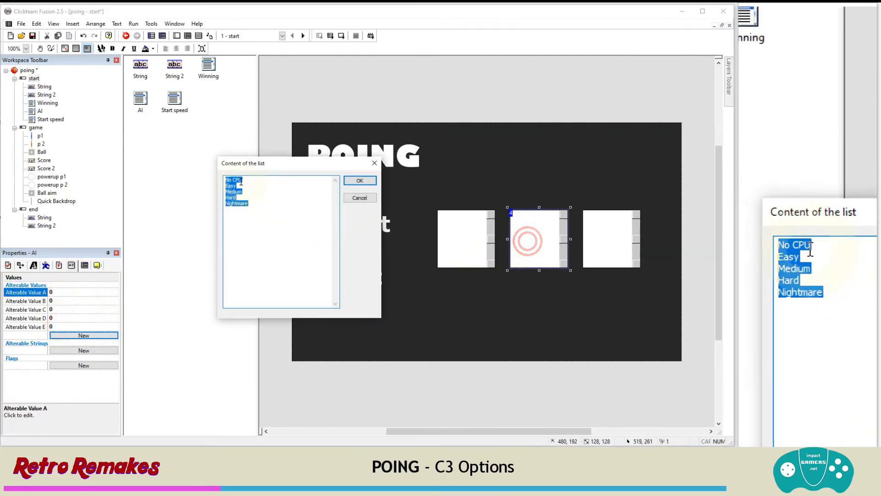
left_click(358, 182)
left_click(83, 297)
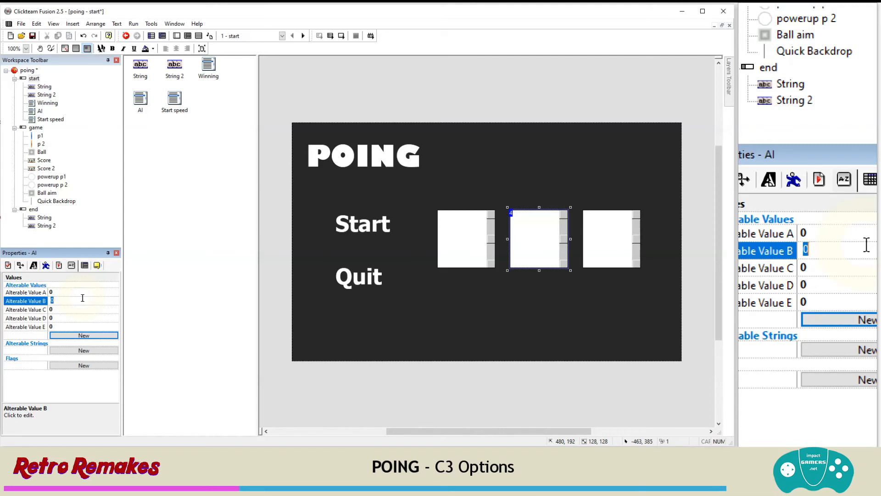
type("1020")
key("Return")
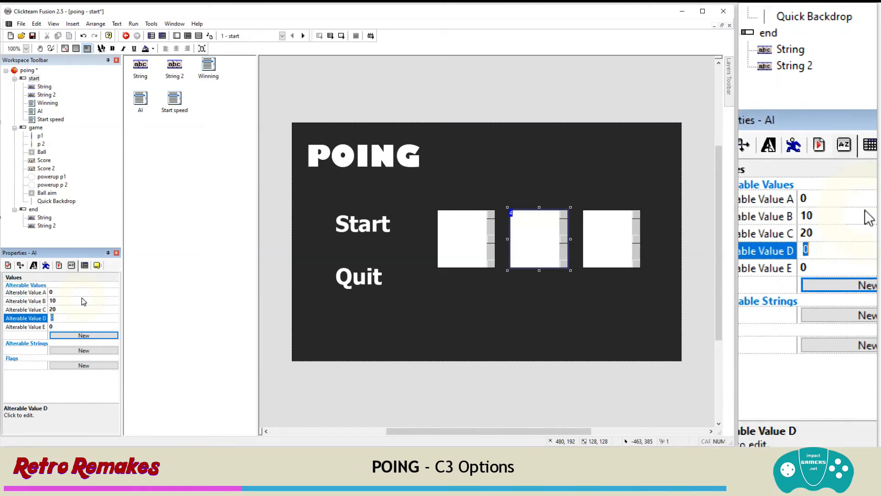
type("30")
key("Return")
type("40")
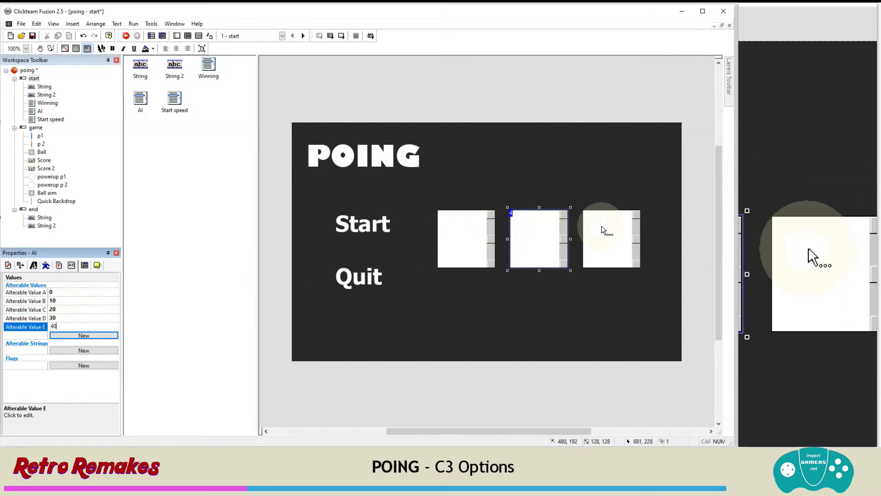
Check the Start speed list's entries and add four alterable values, A to D, to it
left_click(601, 225)
double_click(601, 225)
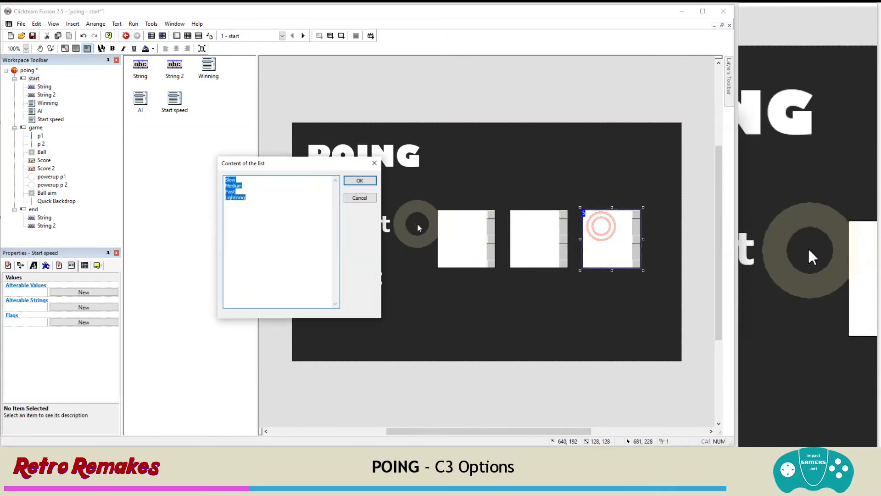
left_click(360, 181)
left_click(78, 291)
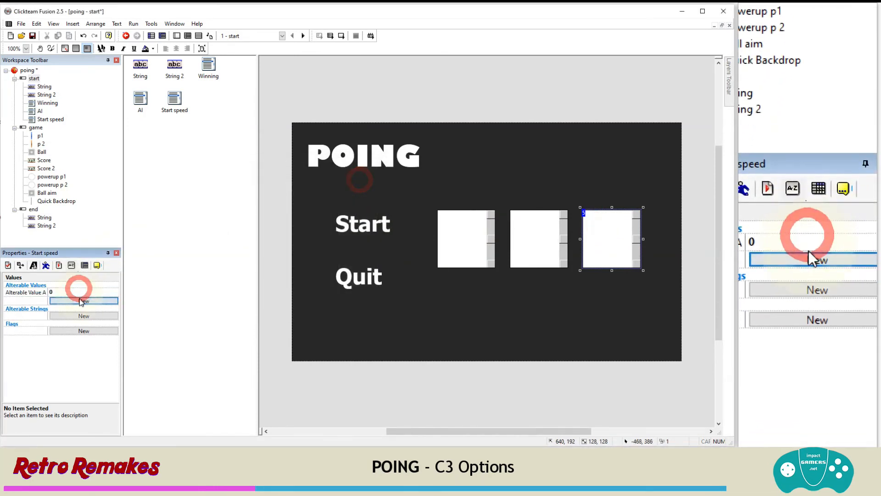
left_click(79, 301)
left_click(76, 310)
left_click(75, 318)
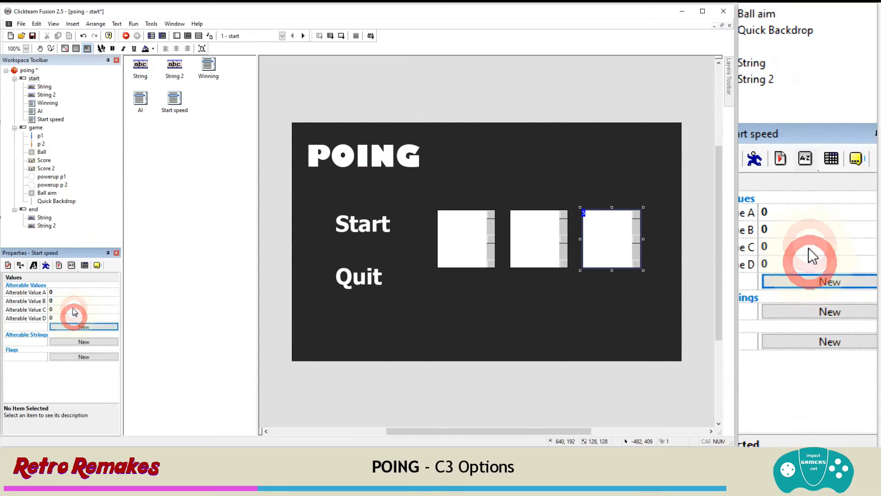
Set the Start speed list's alterable values A to D to 20, 30, 50 and 100
double_click(590, 239)
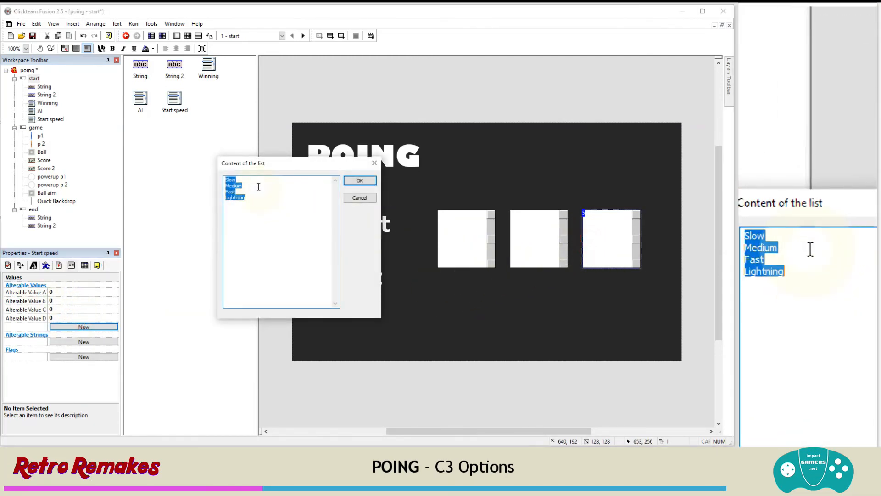
left_click(359, 181)
left_click(72, 290)
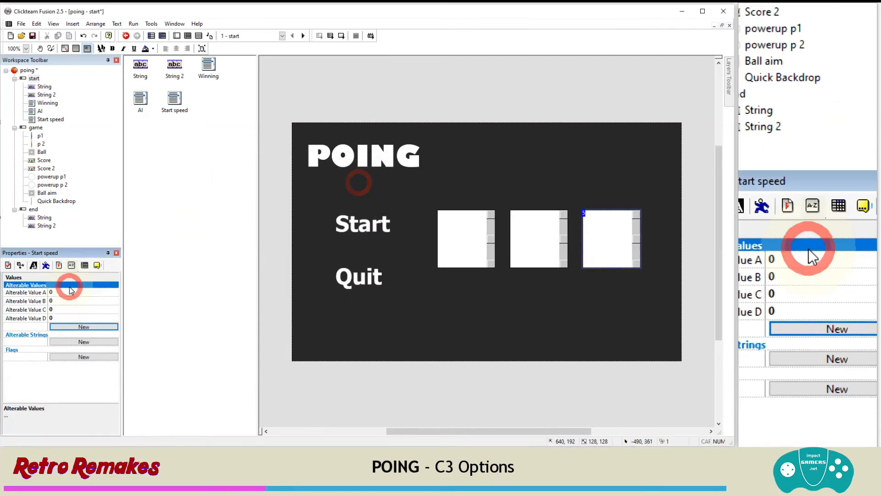
type("20")
key("Tab")
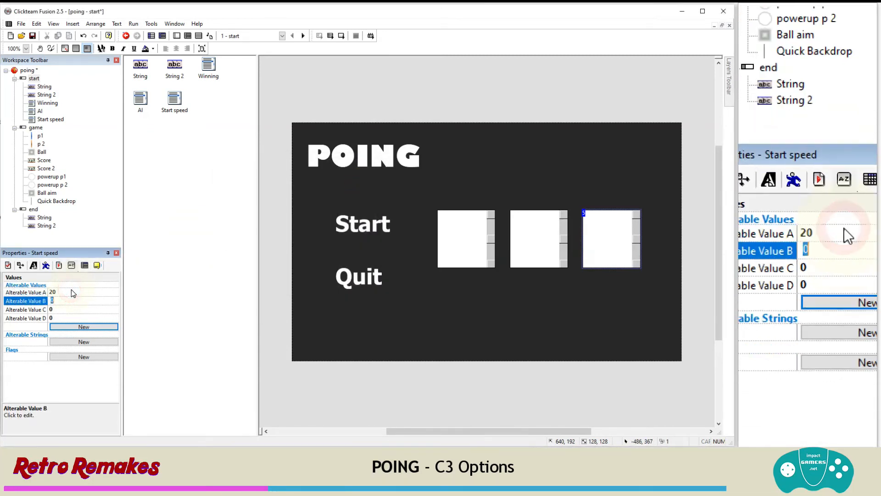
type("30")
key("Tab")
type("50")
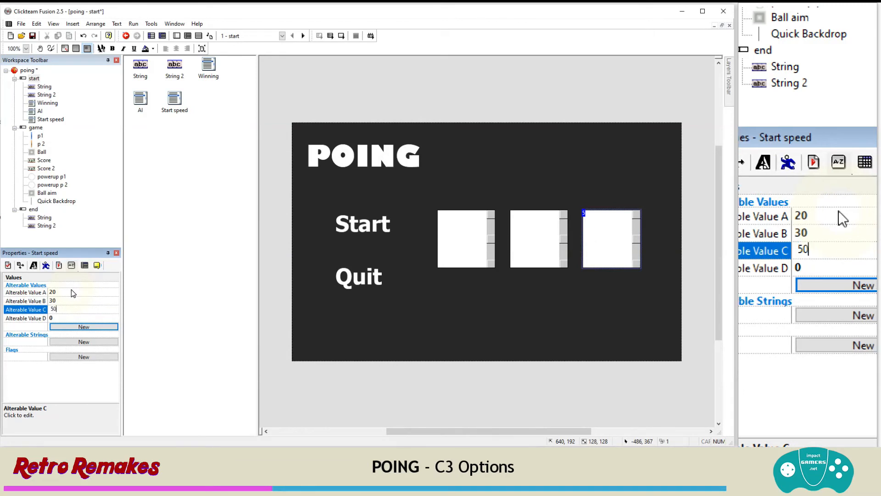
key("Tab")
type("1")
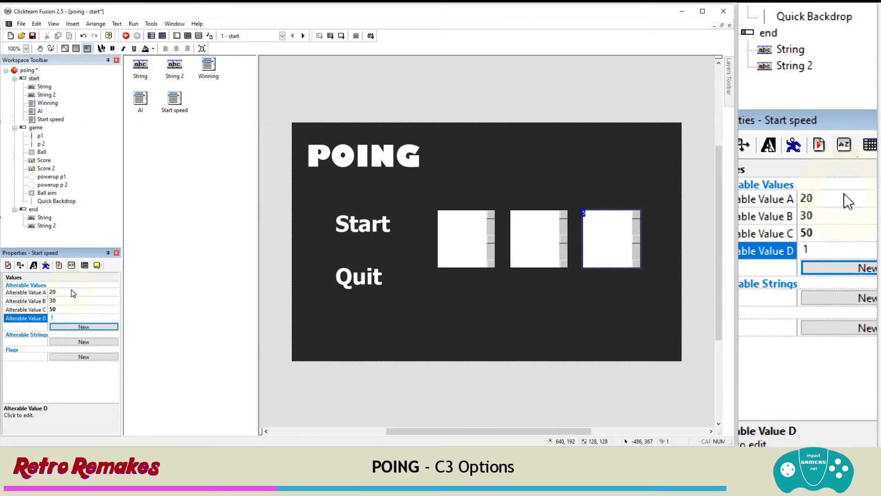
type("00")
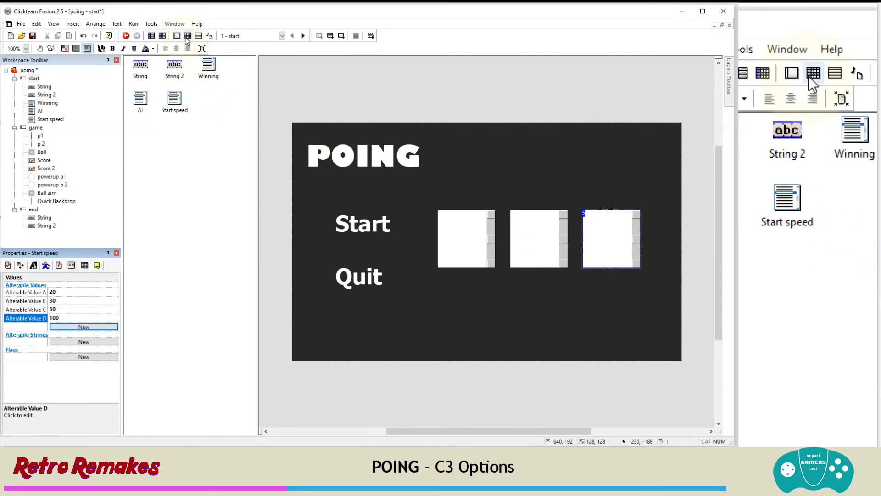
In the start frame's events, add a condition that triggers when the Winning list's selection changes
left_click(187, 35)
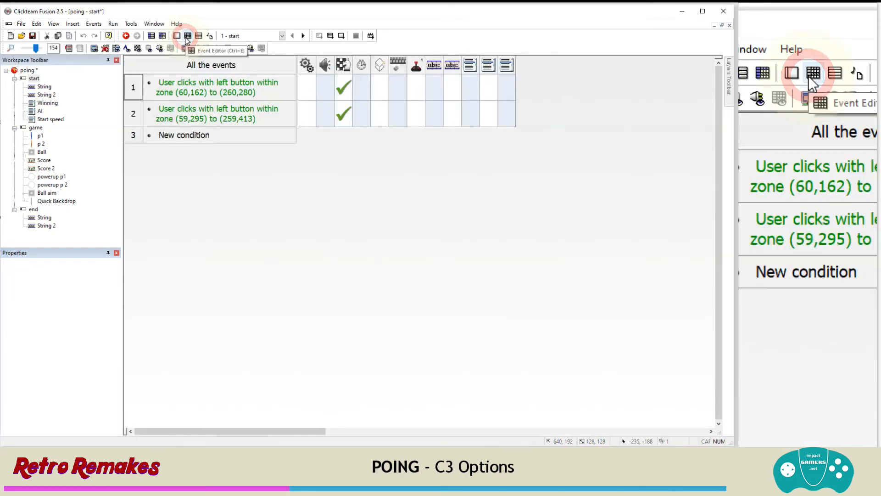
left_click(195, 137)
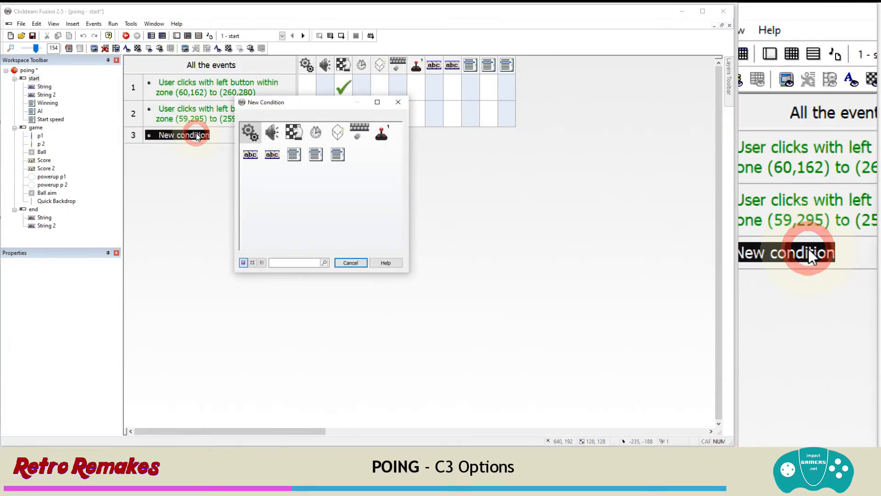
left_click(294, 157)
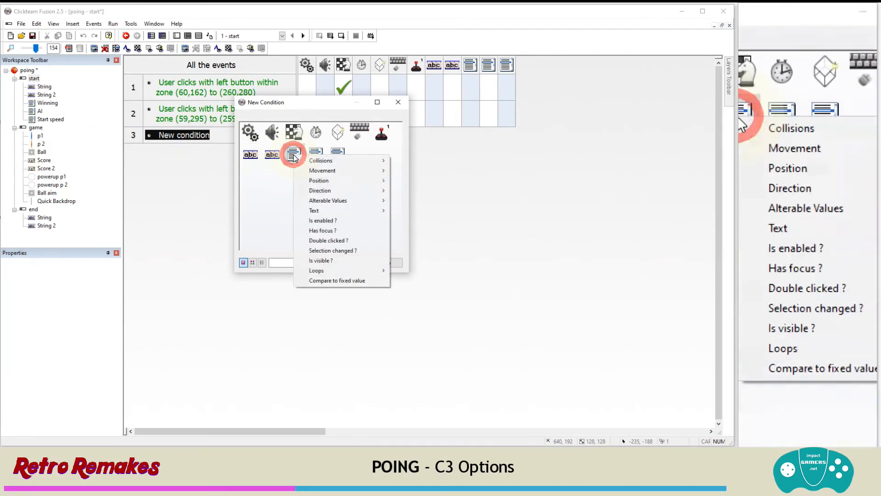
left_click(353, 250)
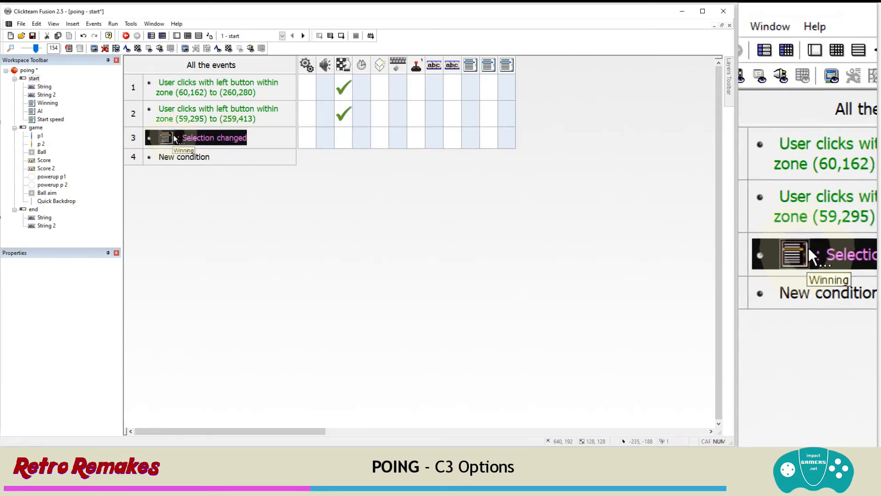
Give the Winning selection event an action setting global value Score limit to AltValN( "Winning", List Select( "Winning" )-1 )
left_click(309, 137)
mouse_move(336, 151)
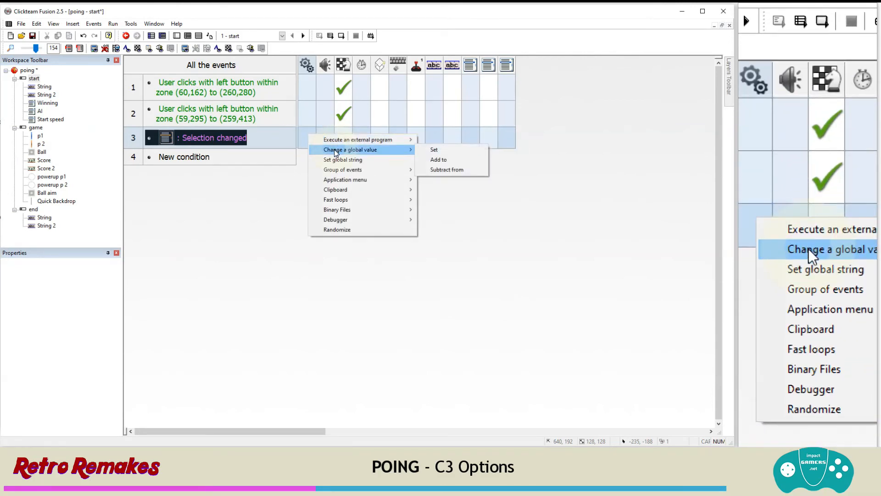
left_click(433, 149)
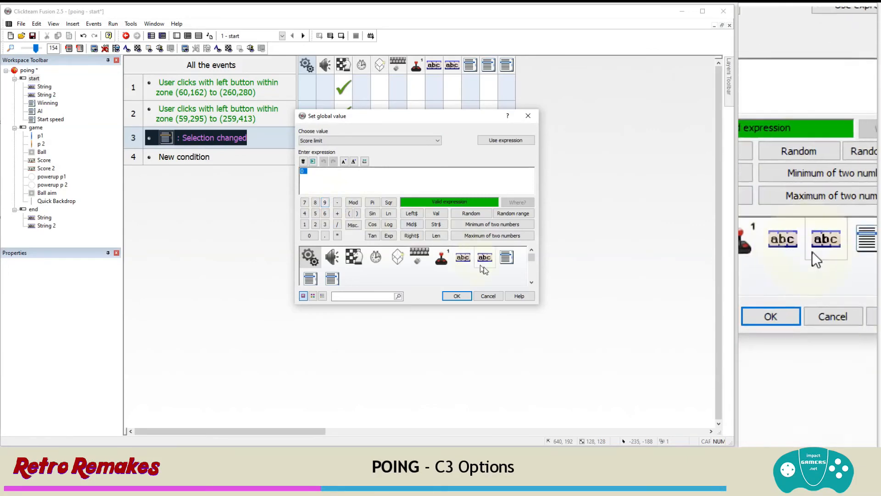
left_click(507, 263)
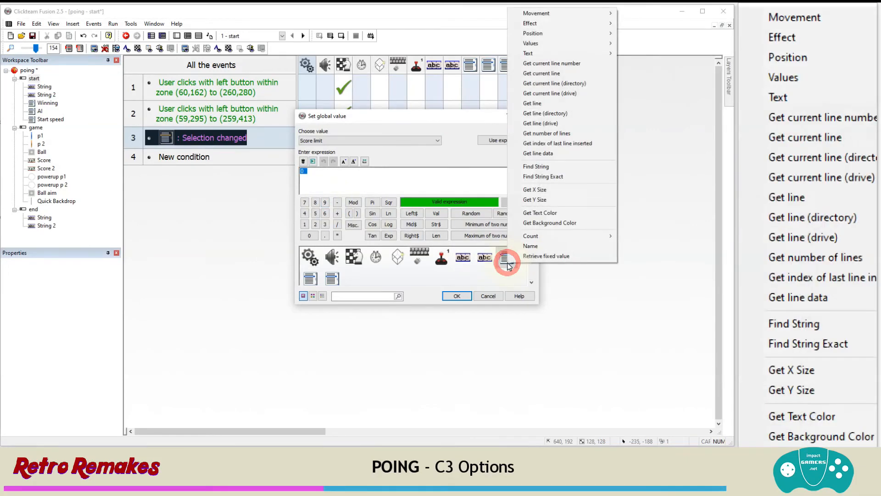
left_click(562, 45)
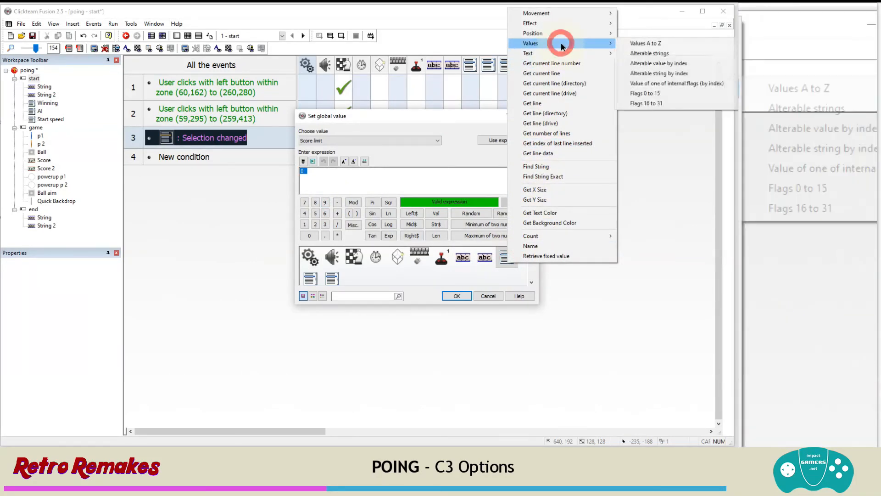
left_click(660, 64)
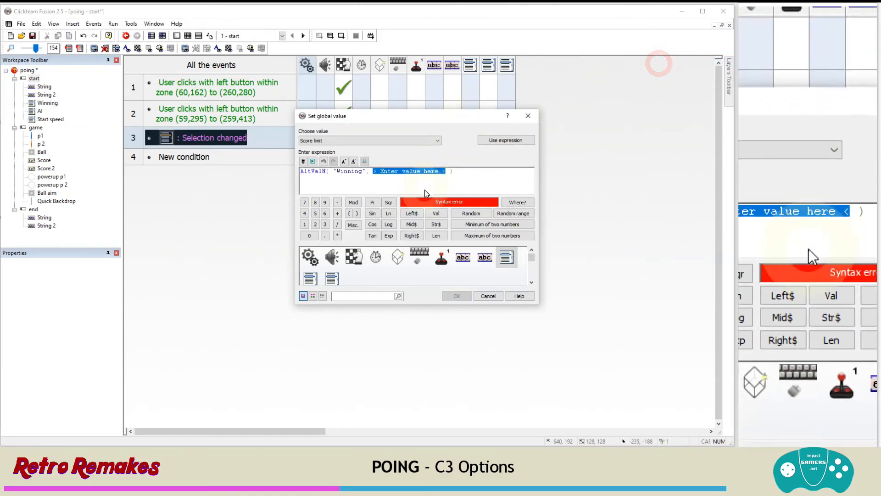
left_click(507, 259)
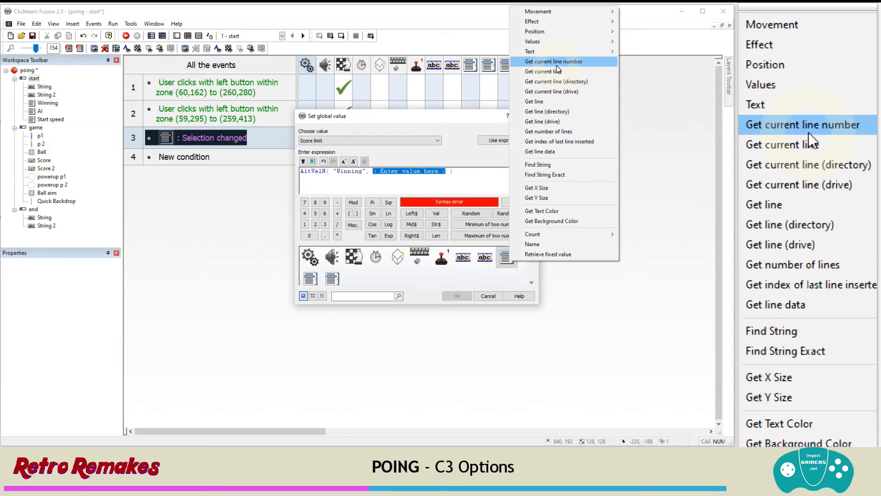
left_click(557, 64)
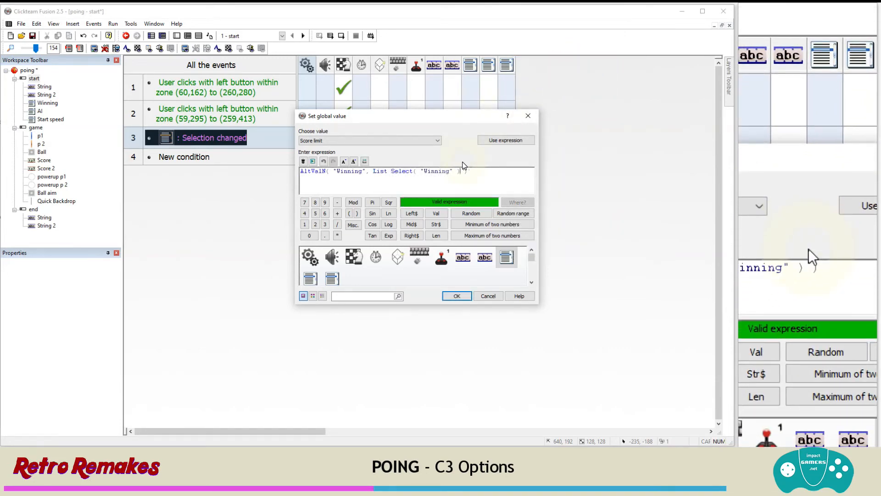
type("-1")
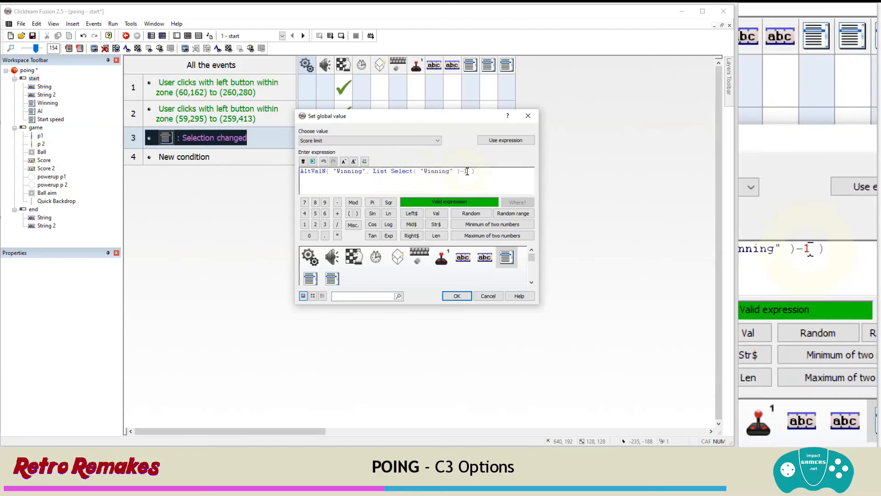
left_click(456, 295)
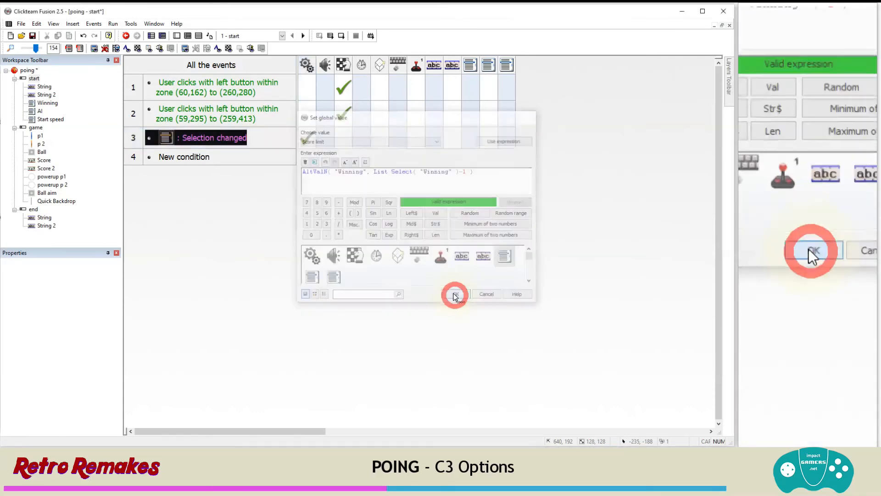
Run the application, watch the global values while selecting the Winning list entries from First to 5 up to First to 100, and close it
left_click(113, 23)
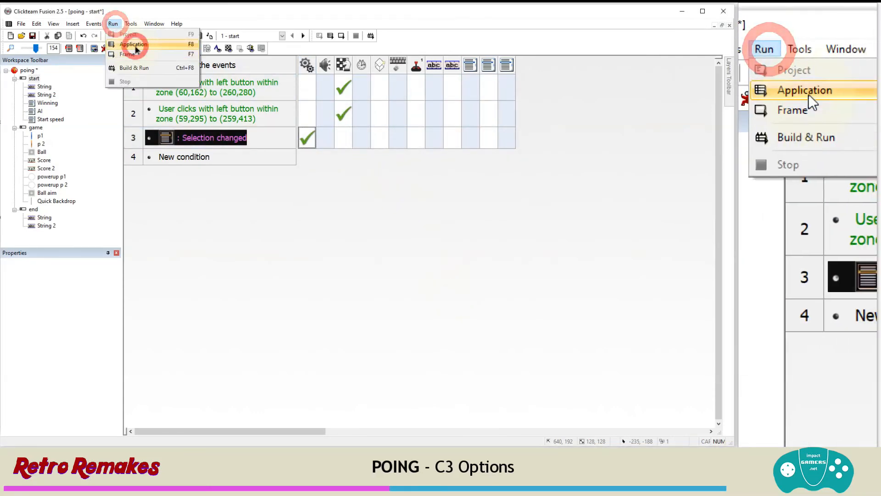
left_click(137, 45)
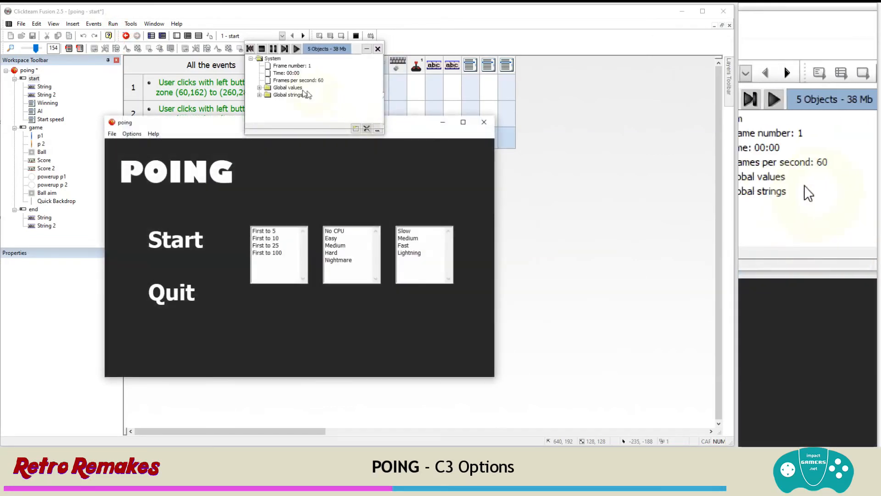
left_click(288, 88)
double_click(288, 87)
left_click(271, 232)
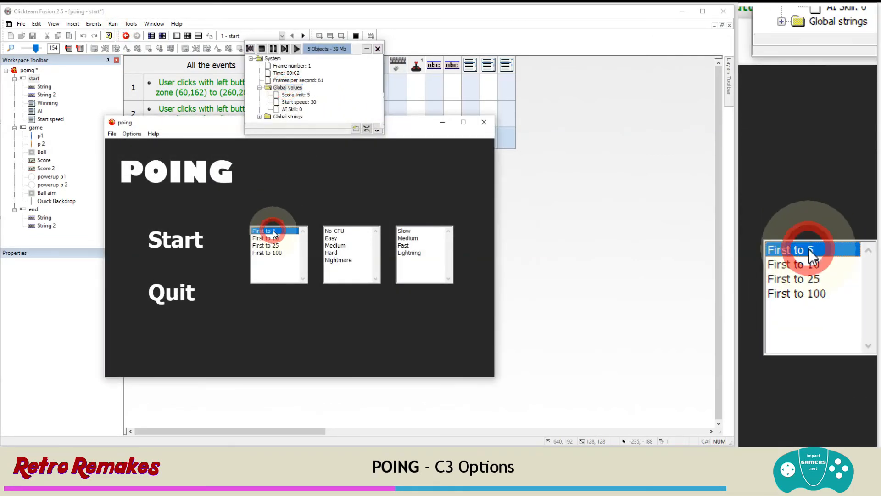
left_click(276, 239)
left_click(275, 245)
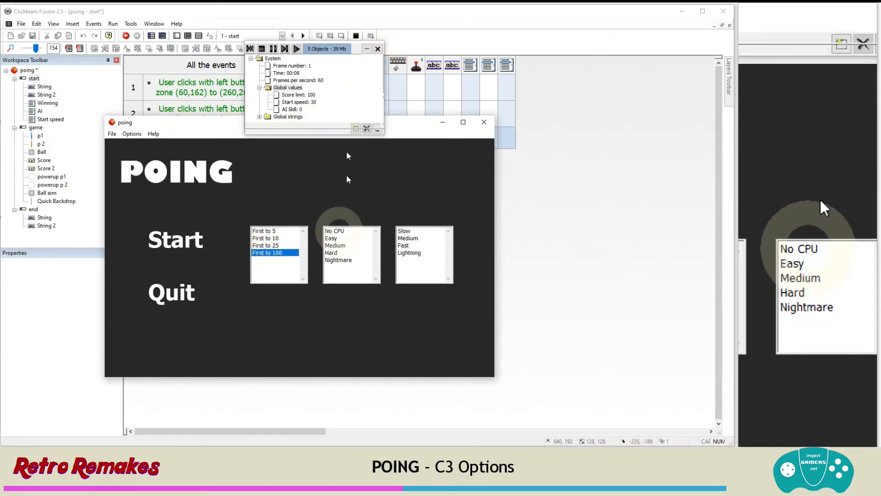
left_click(378, 49)
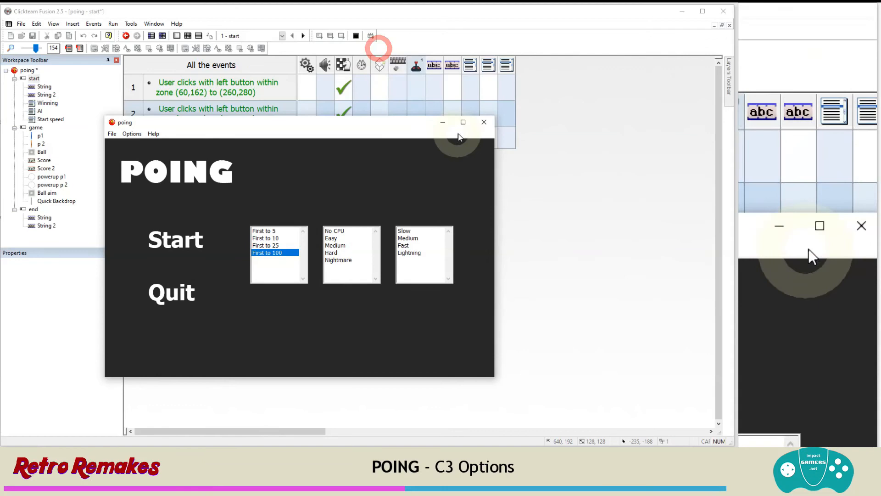
left_click(483, 123)
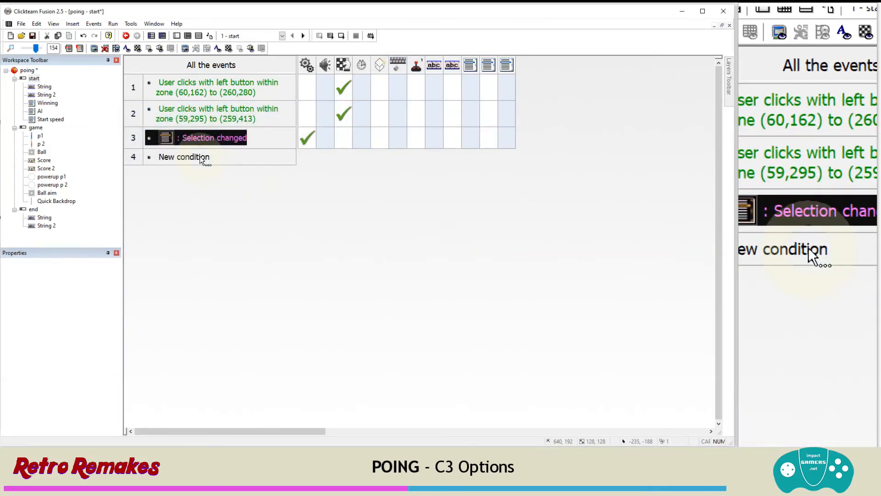
Add a new event condition that triggers when the AI list's selection changes
left_click(200, 159)
left_click(321, 160)
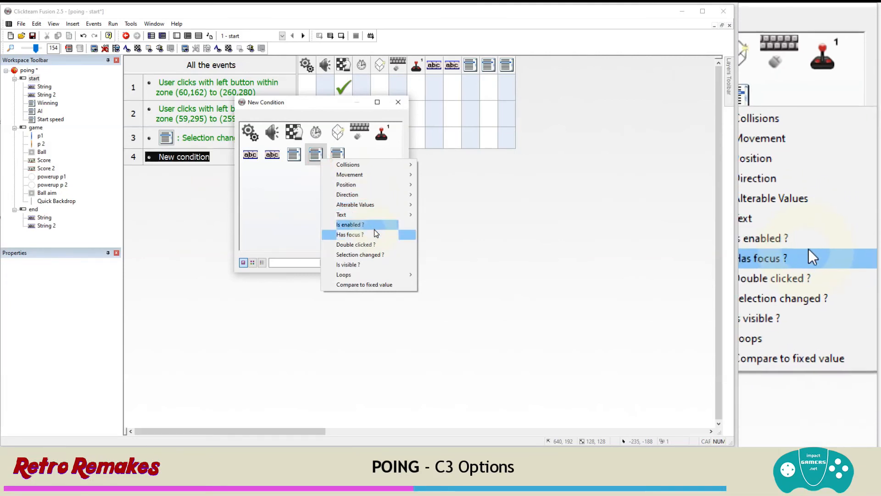
left_click(379, 255)
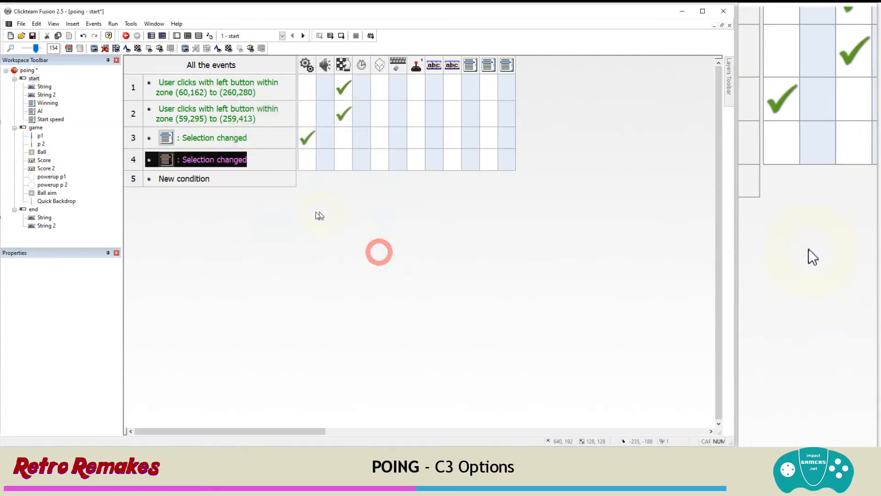
Give the AI selection event an action setting global value AI Skill to AltValN( "AI", List Select( "AI" )-1 )
left_click(306, 164)
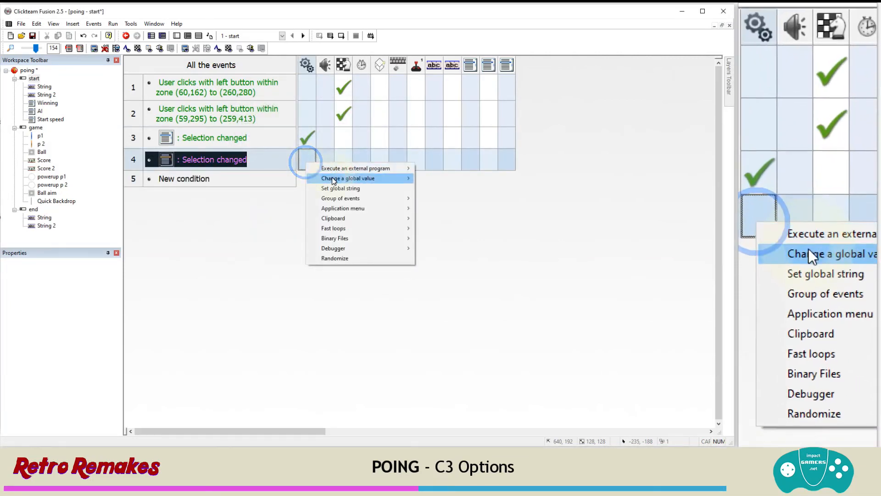
mouse_move(367, 178)
left_click(428, 185)
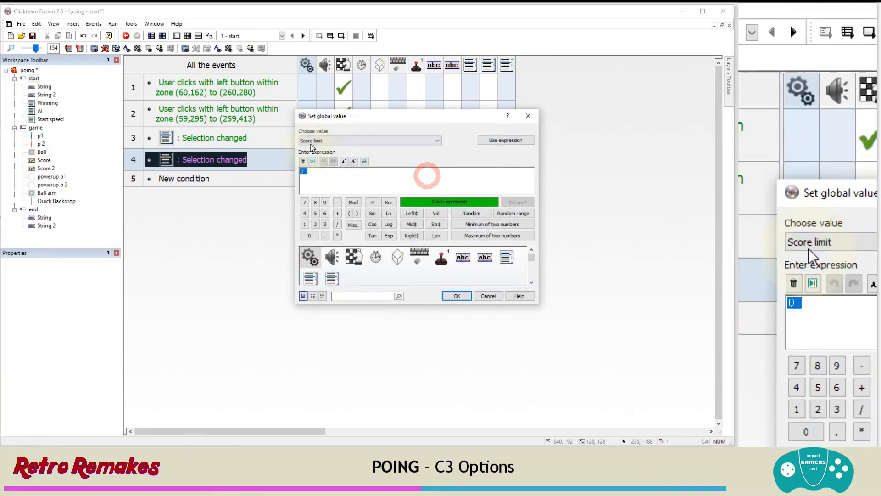
left_click(322, 140)
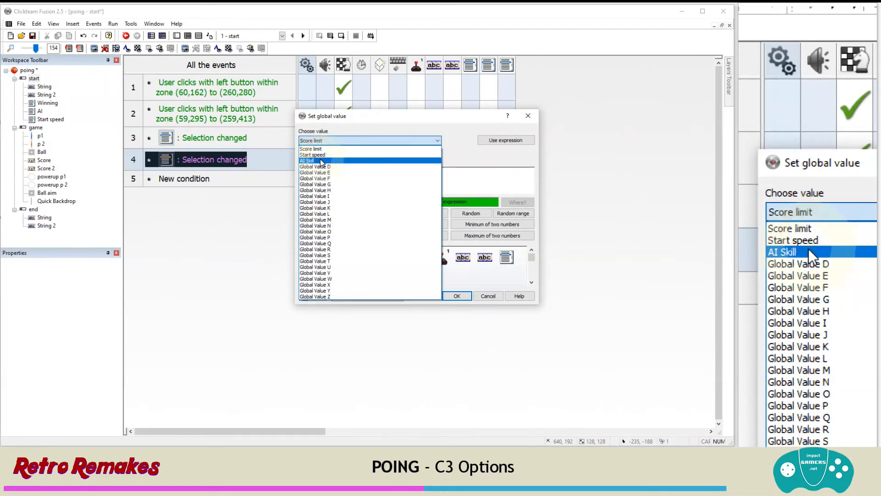
left_click(321, 160)
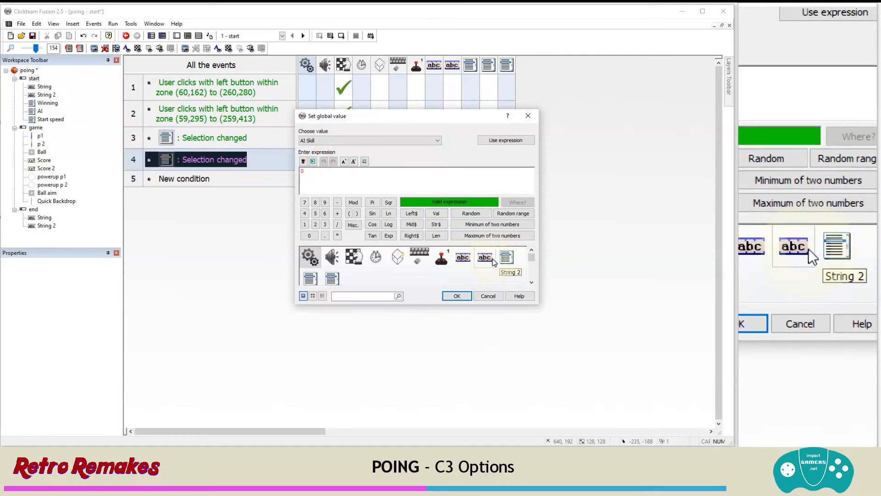
left_click(310, 278)
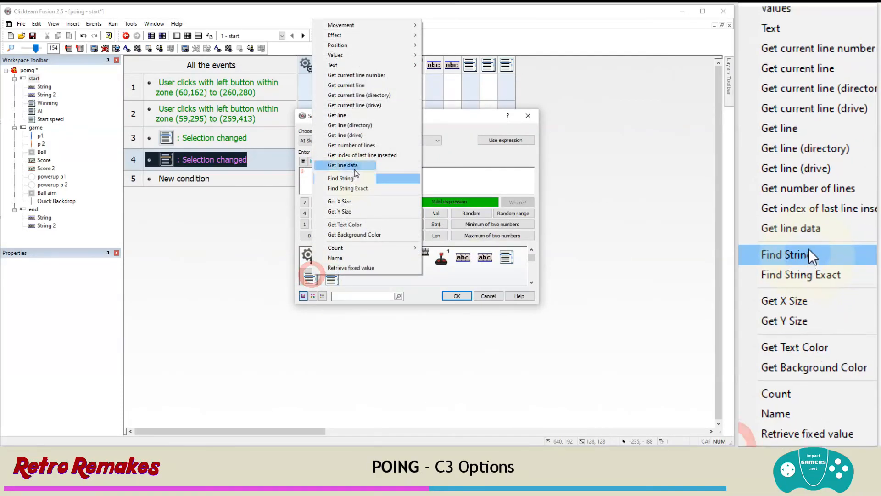
mouse_move(367, 55)
mouse_move(438, 57)
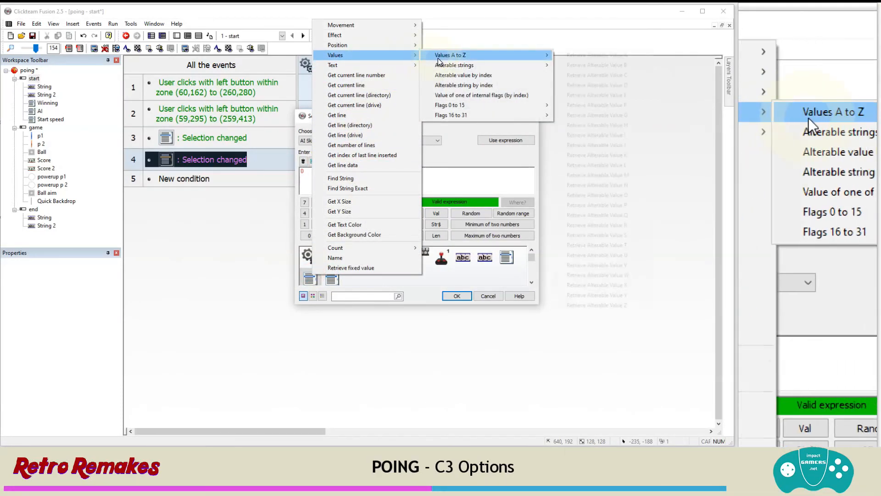
left_click(463, 75)
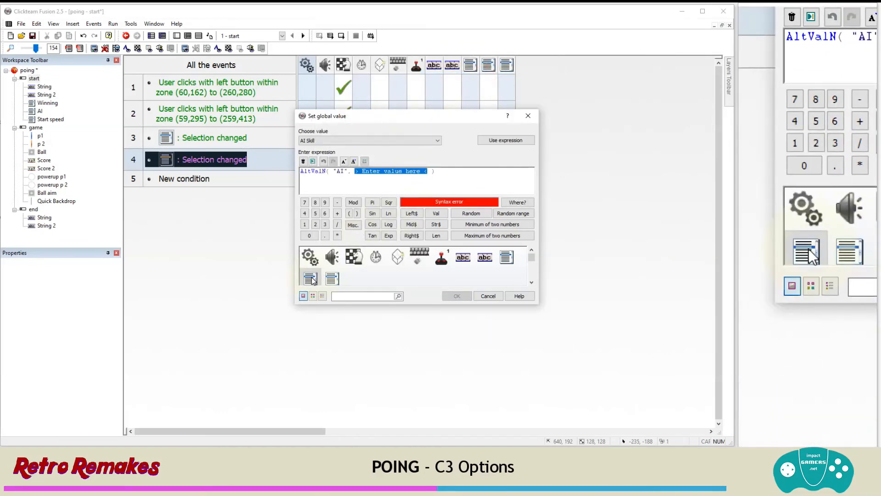
left_click(311, 278)
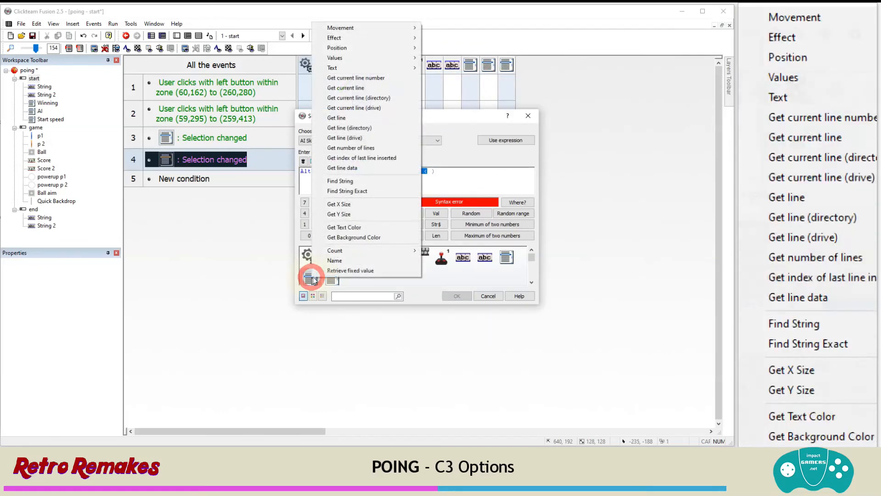
left_click(360, 78)
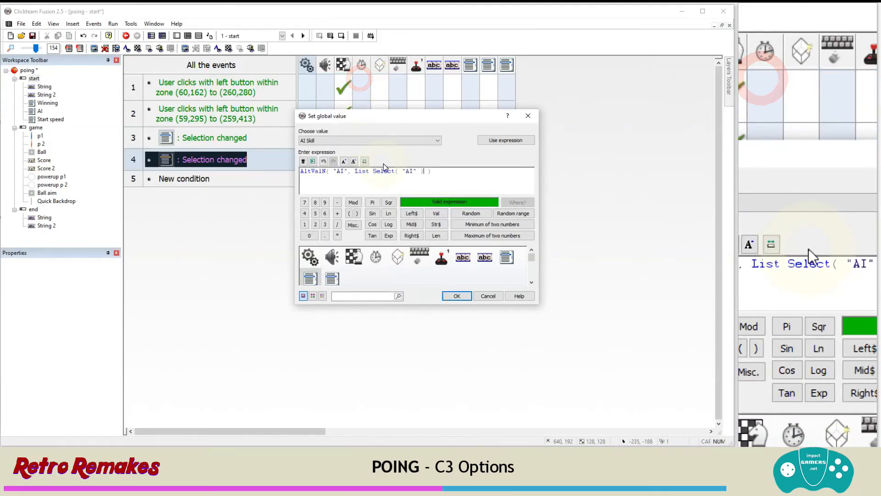
type("-1")
key("Return")
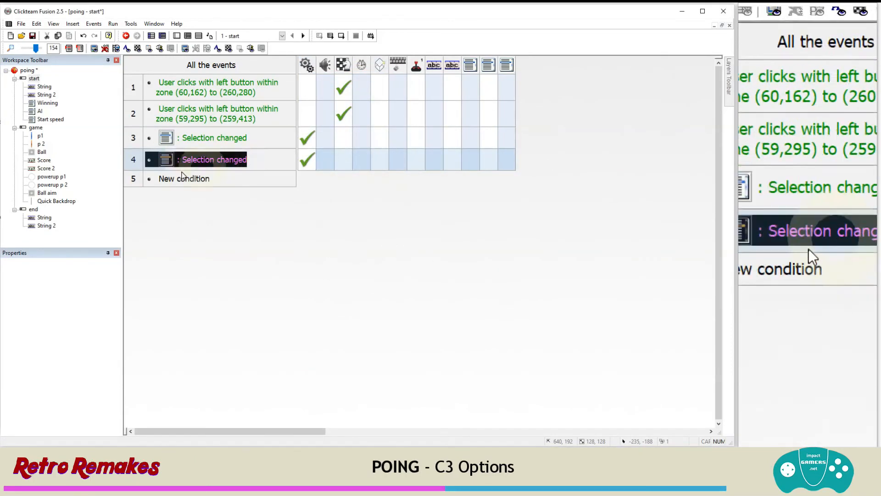
Add another event condition that triggers when the Start speed list's selection changes
double_click(189, 179)
left_click(338, 153)
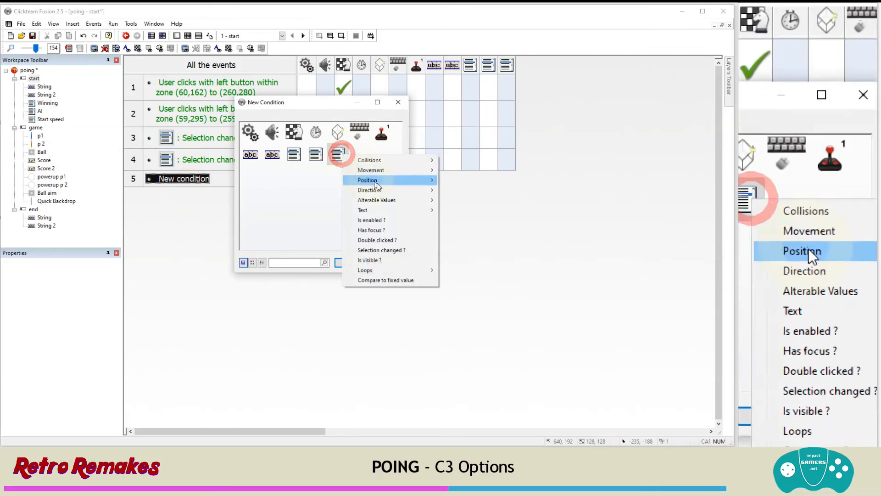
left_click(393, 250)
Give the Start speed selection event an action setting global value Start speed to AltValN( "Start speed", List Select( "Start speed" )-1 )
left_click(311, 181)
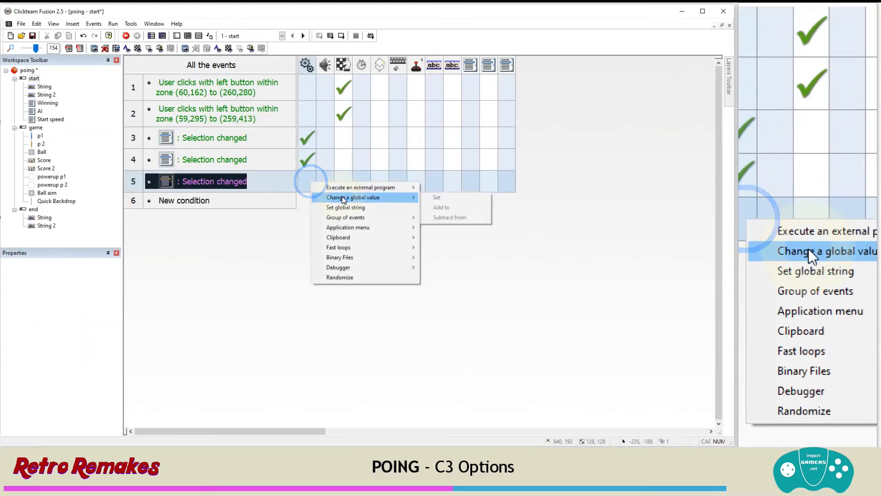
mouse_move(355, 209)
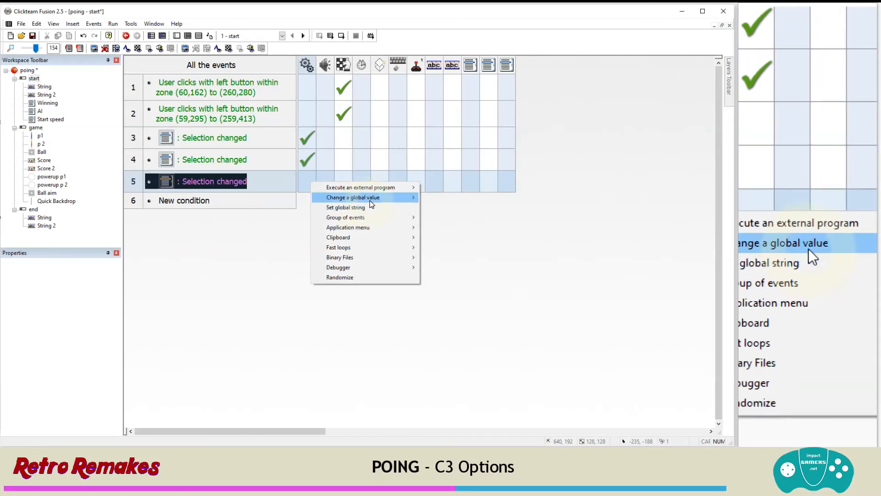
left_click(442, 197)
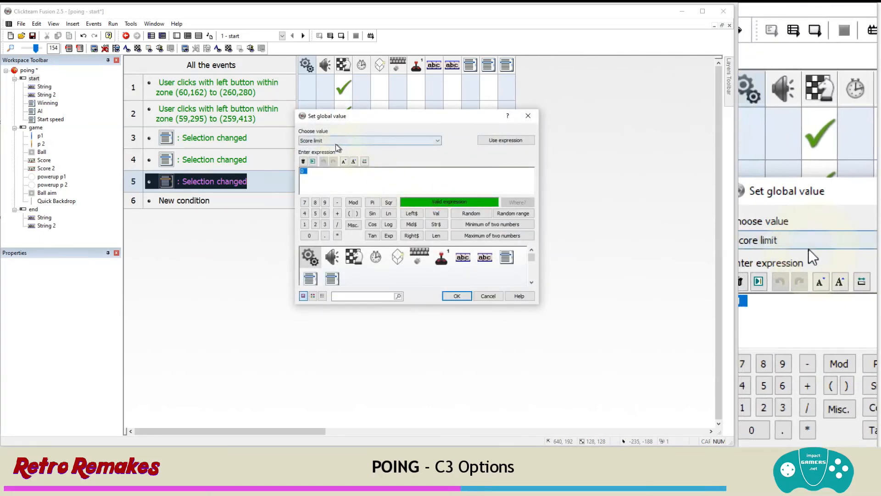
left_click(329, 144)
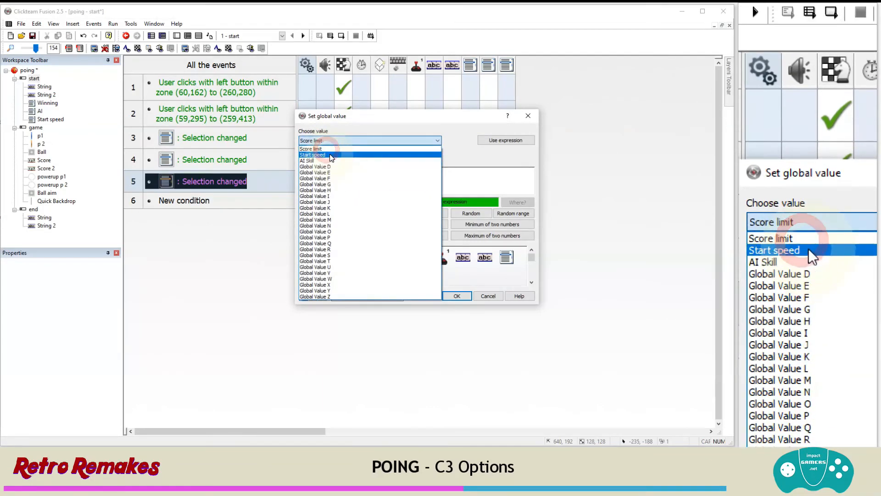
left_click(330, 154)
left_click(332, 278)
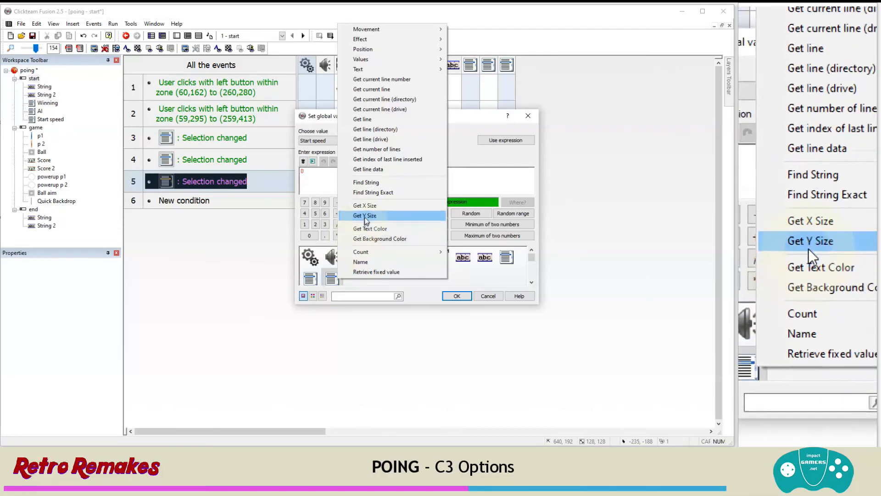
left_click(413, 59)
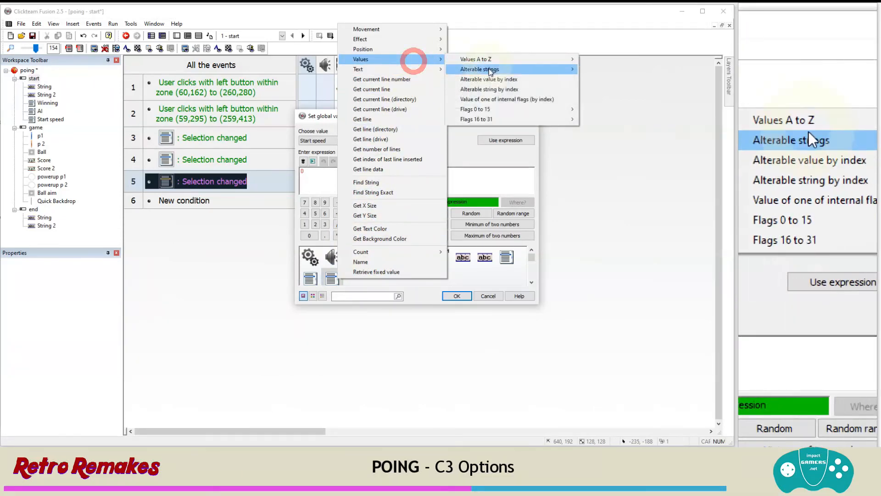
left_click(489, 79)
left_click(332, 278)
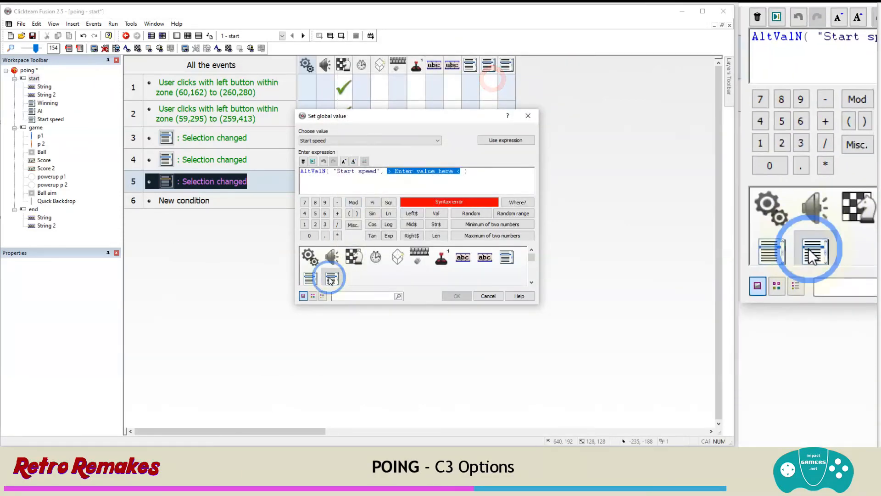
left_click(374, 77)
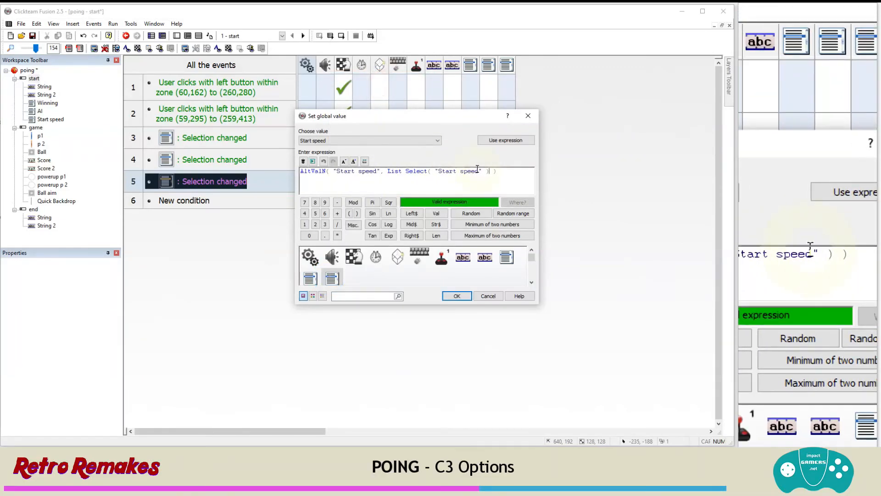
type("-1")
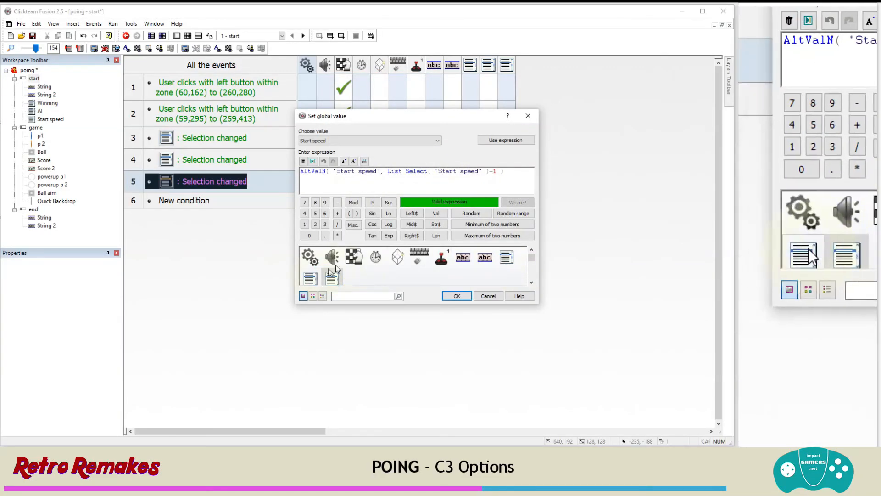
left_click(457, 294)
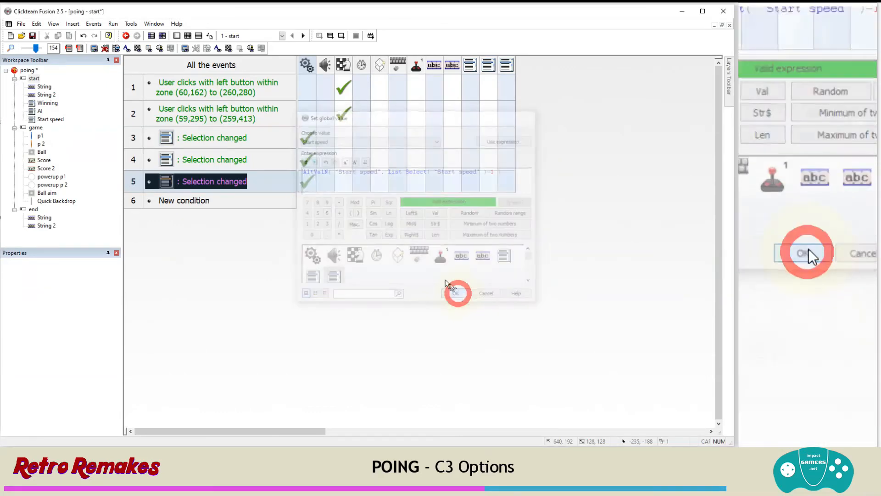
Run the application, select First to 5, Nightmare and Fast, and start a game to test how these options play
left_click(113, 23)
left_click(138, 46)
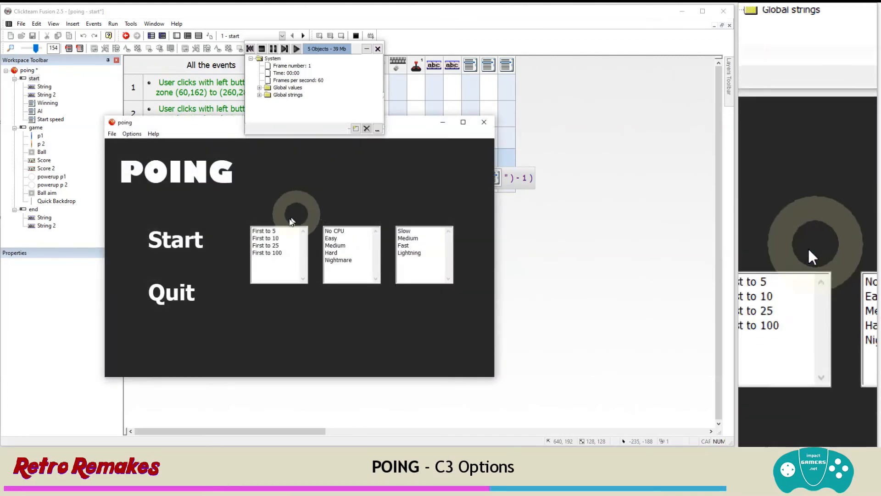
left_click(270, 231)
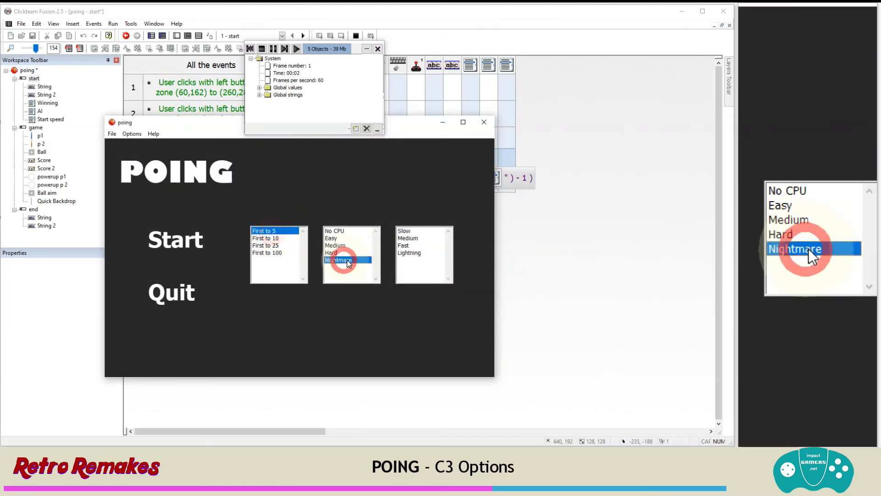
left_click(404, 246)
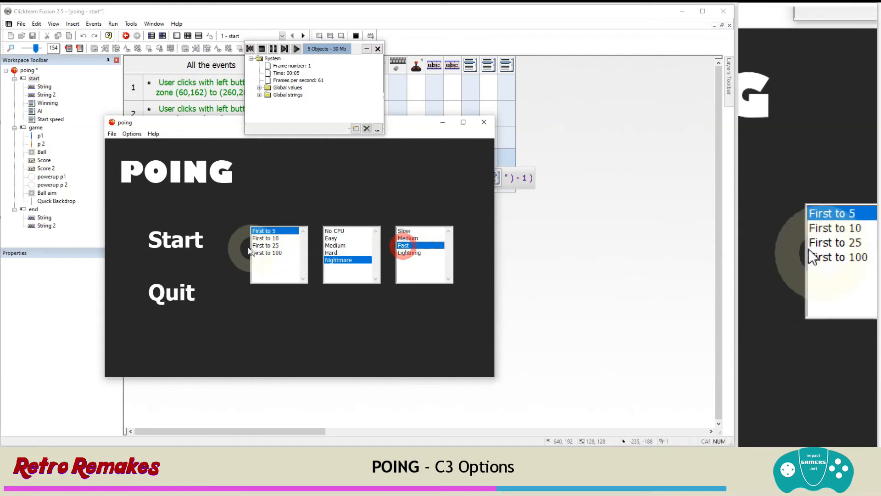
left_click(190, 245)
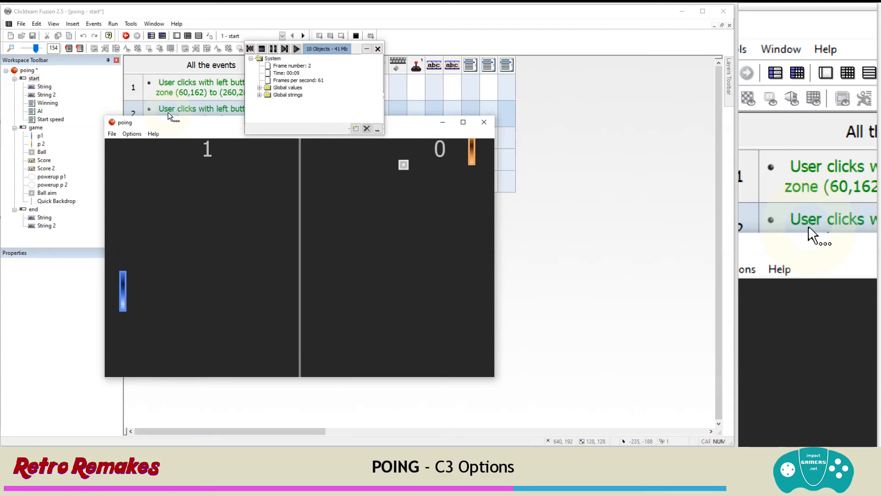
left_click(356, 130)
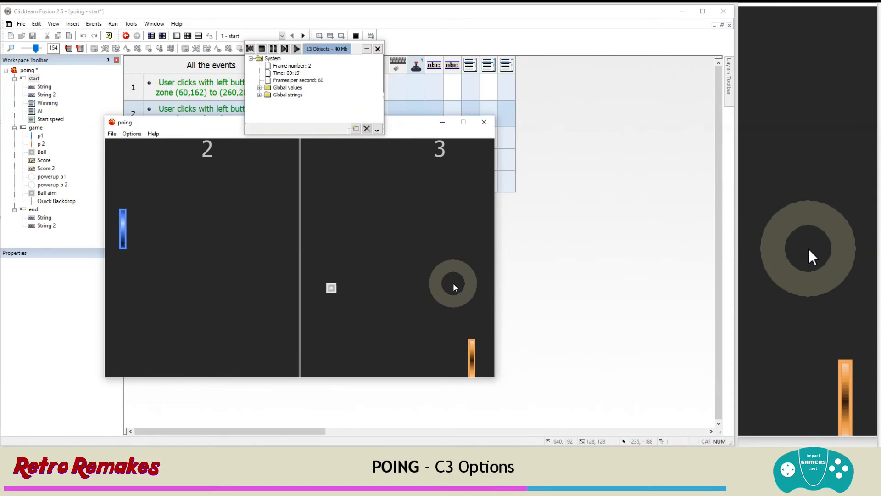
left_click(488, 112)
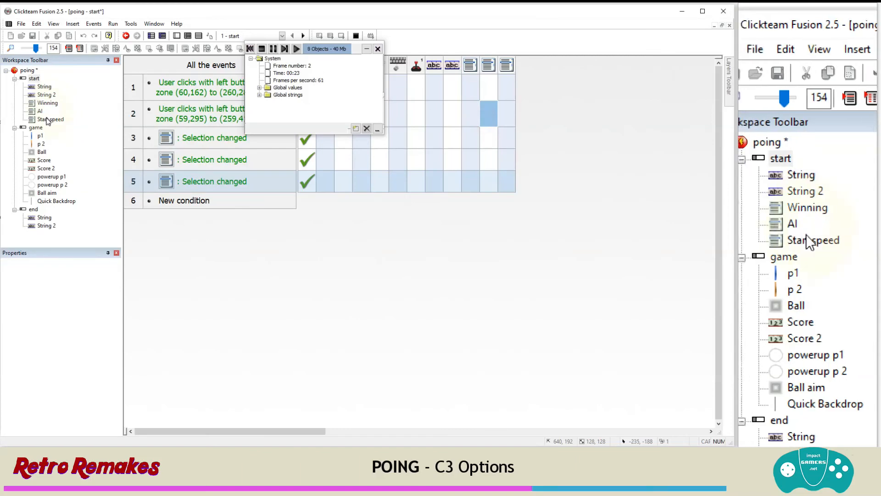
Set the AI list's alterable values C, D and E to 30, 60 and 100
left_click(39, 111)
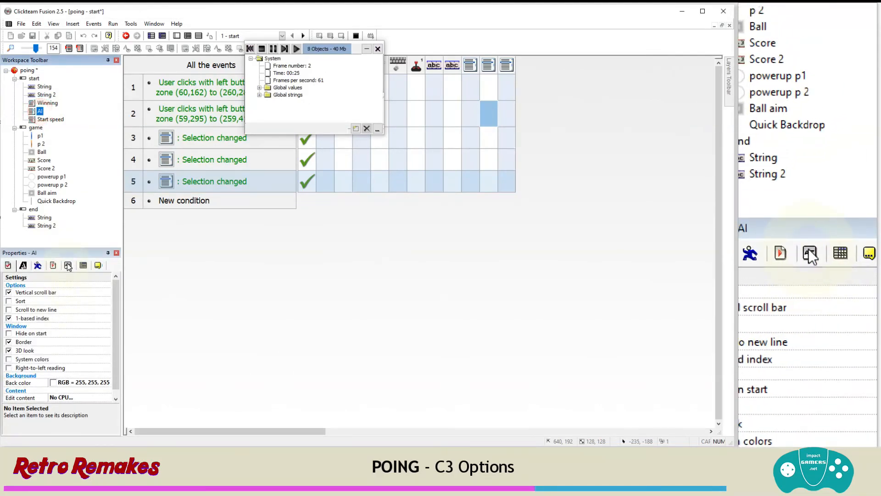
left_click(68, 266)
left_click(55, 327)
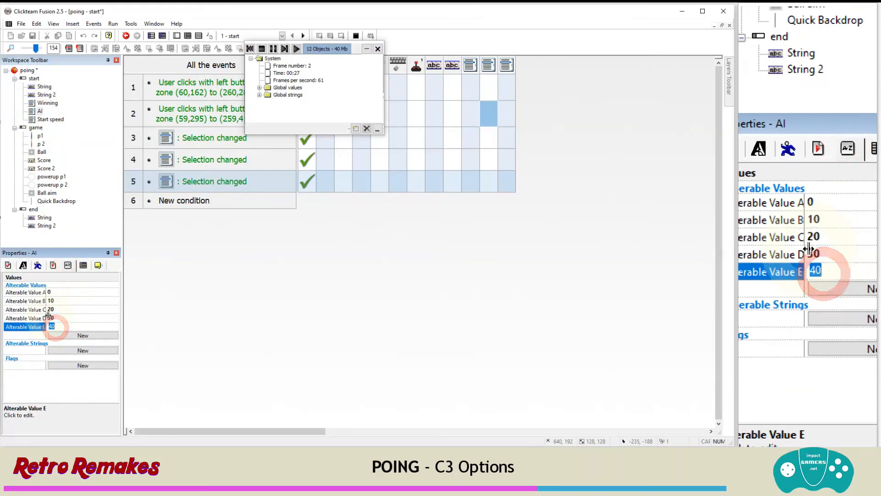
type("100")
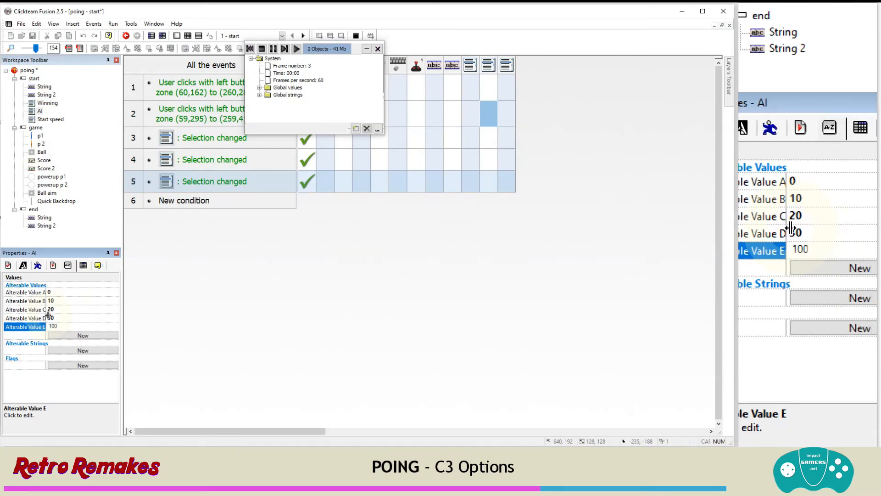
left_click(55, 318)
type("60")
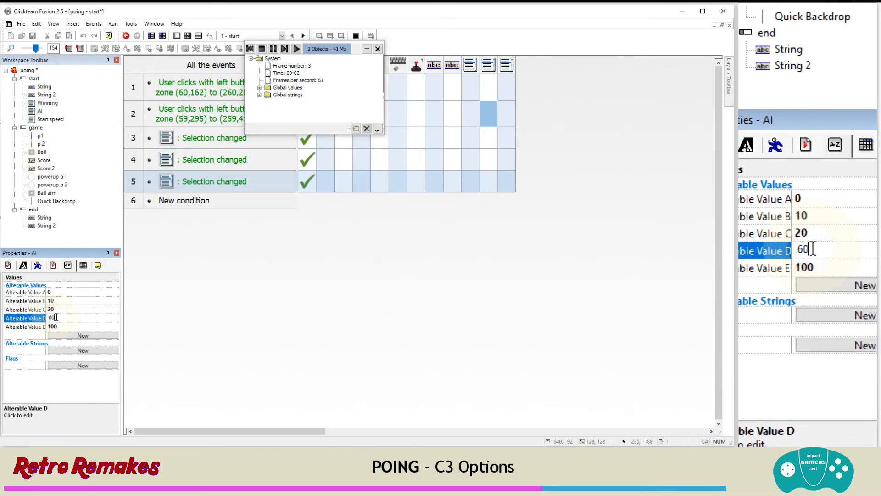
left_click(61, 308)
type("3")
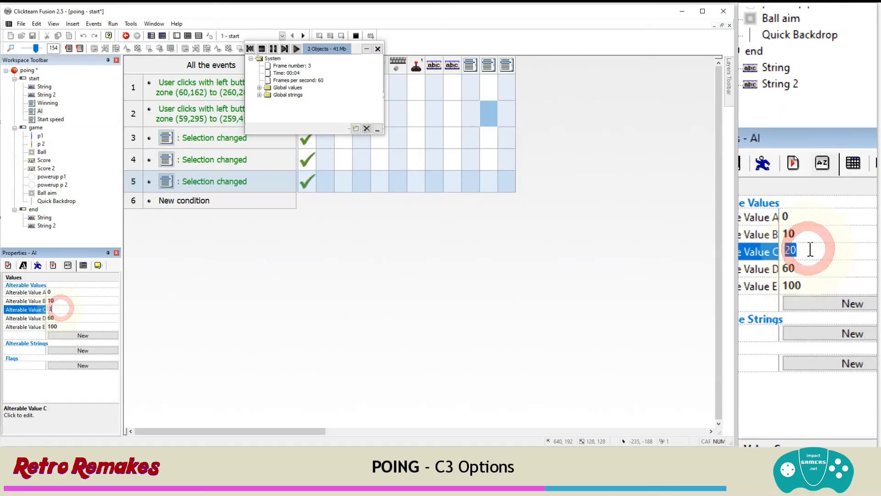
type("0")
key("Return")
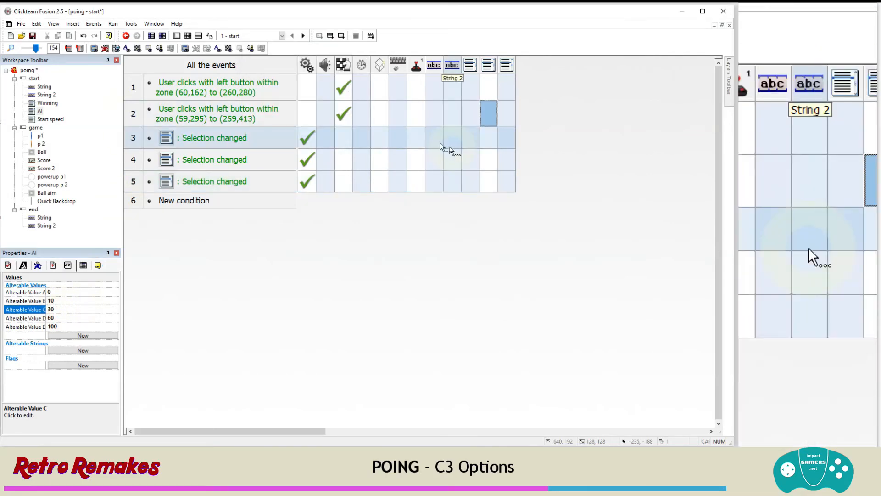
Run the application, start a game with First to 5, Nightmare and Lightning, and try Replay from the game over screen
left_click(113, 23)
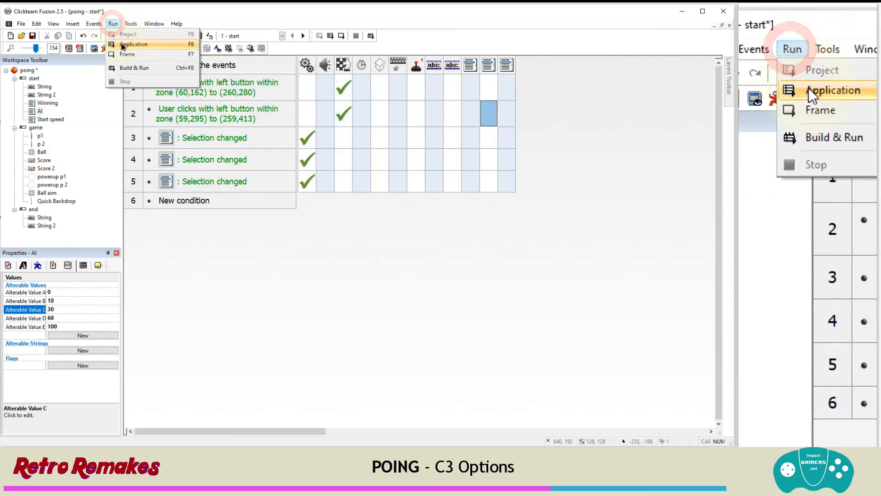
left_click(123, 45)
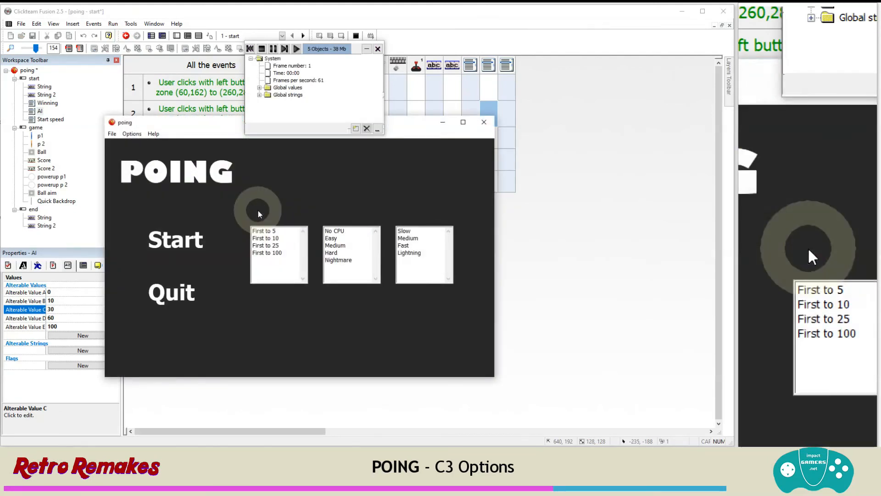
left_click(272, 231)
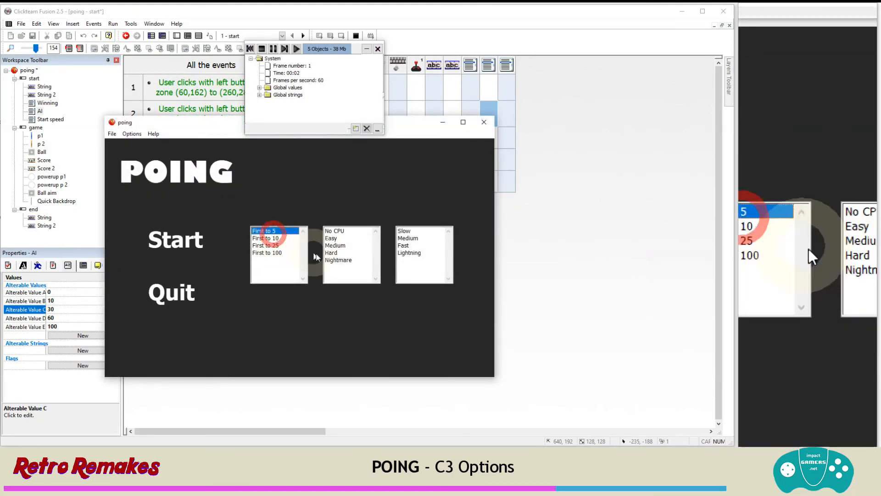
left_click(333, 260)
left_click(408, 253)
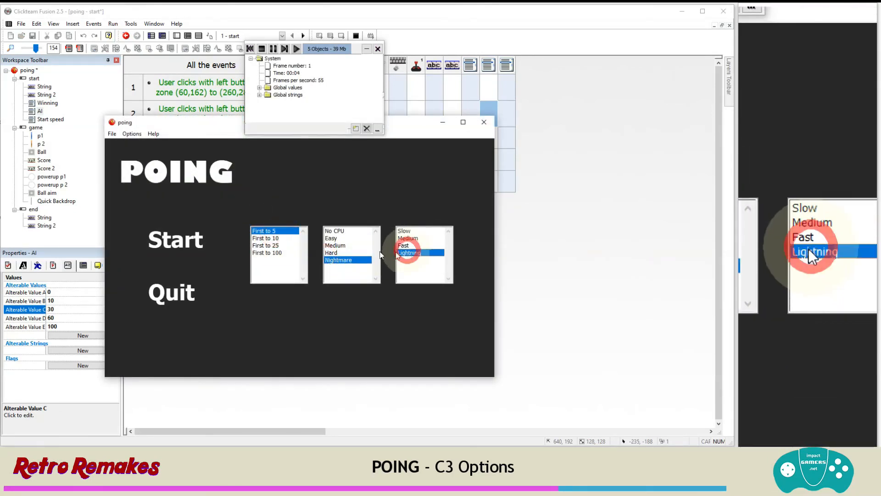
left_click(176, 238)
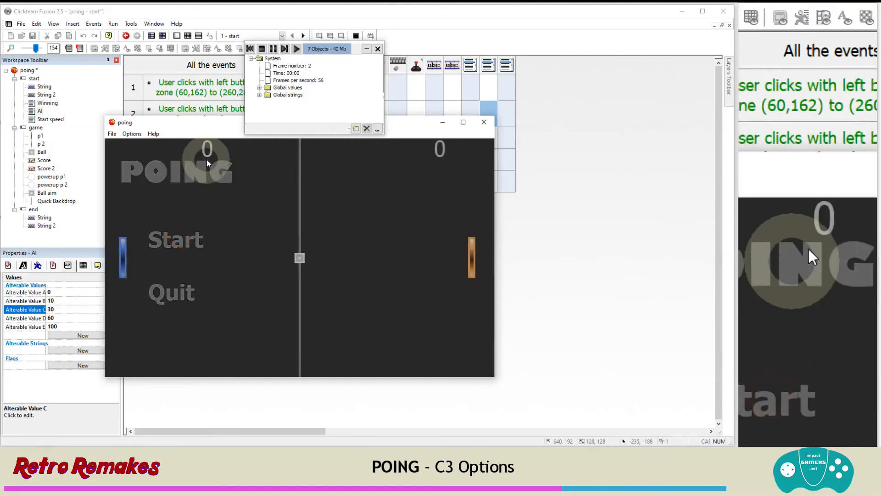
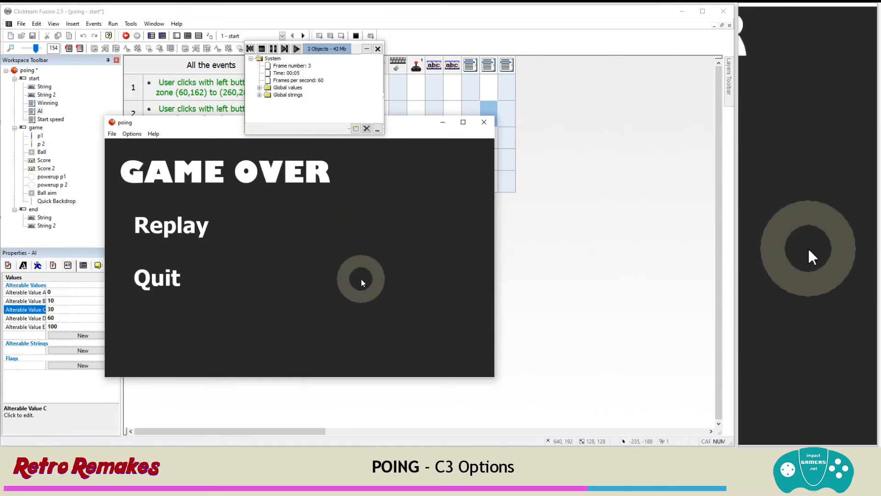
left_click(197, 224)
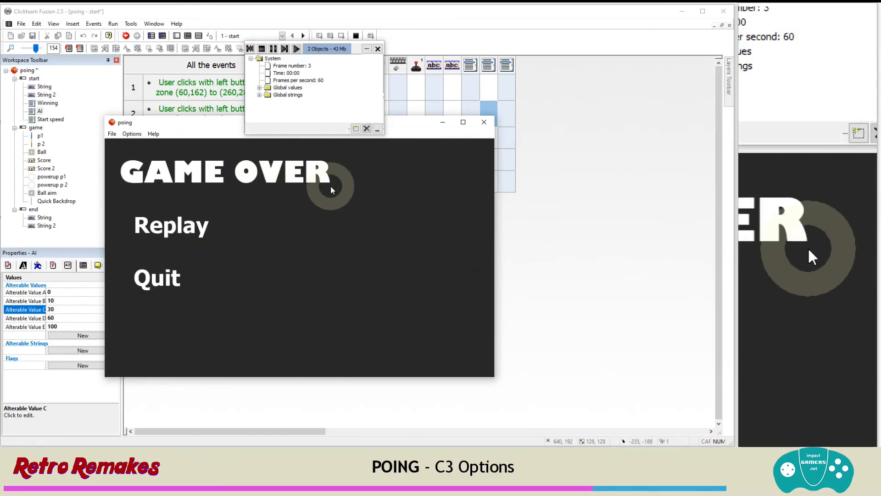
left_click(483, 122)
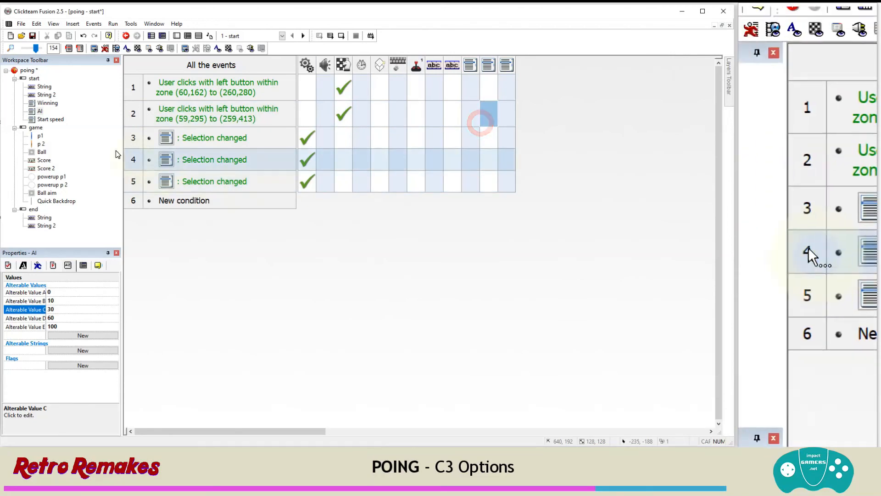
In the game frame's events, give Start of Frame actions that set both players' scores to 0
double_click(39, 131)
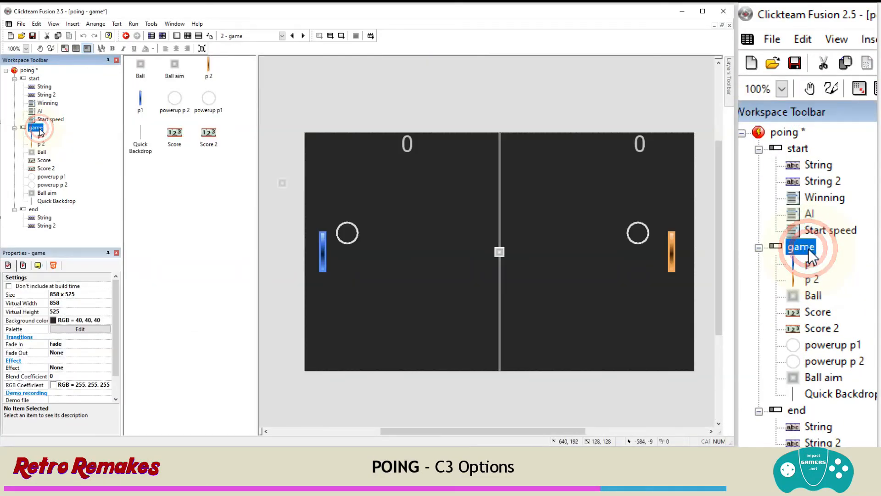
left_click(188, 36)
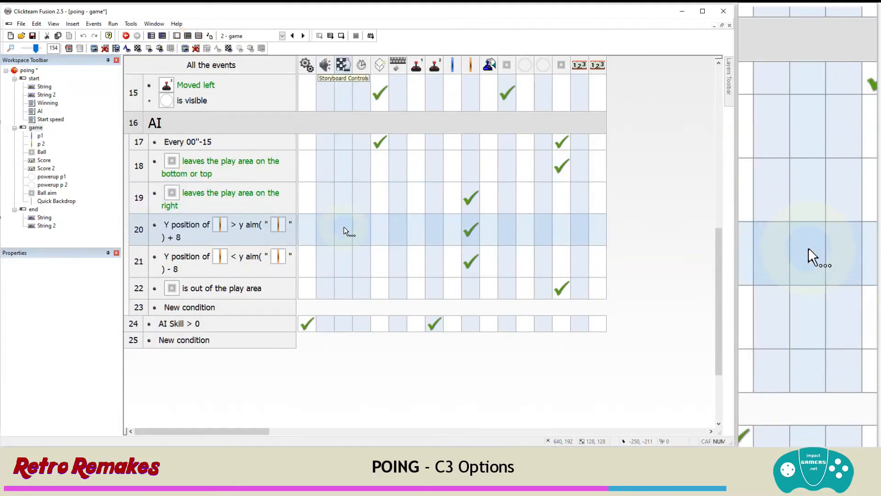
scroll(344, 225, "up", 5)
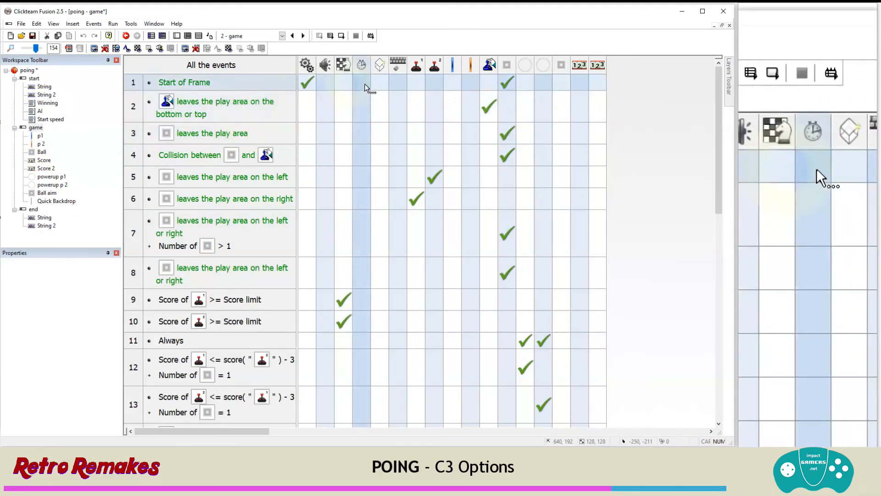
right_click(423, 85)
mouse_move(448, 90)
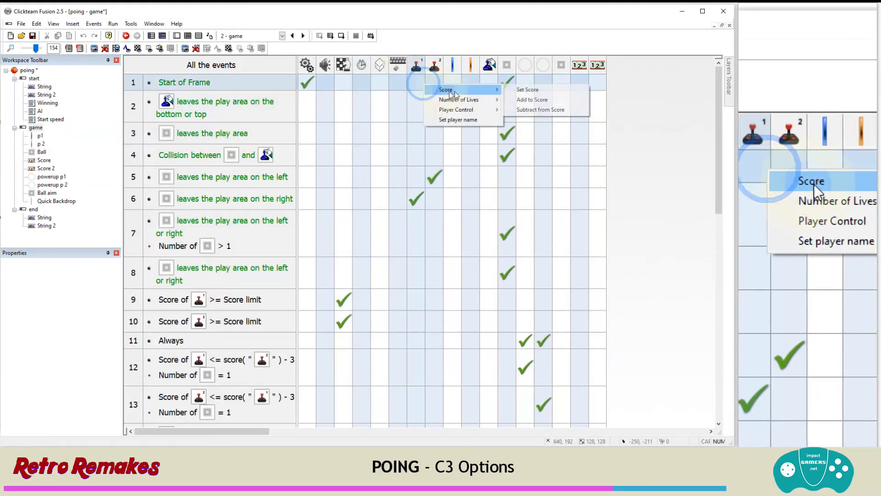
left_click(524, 88)
left_click(492, 308)
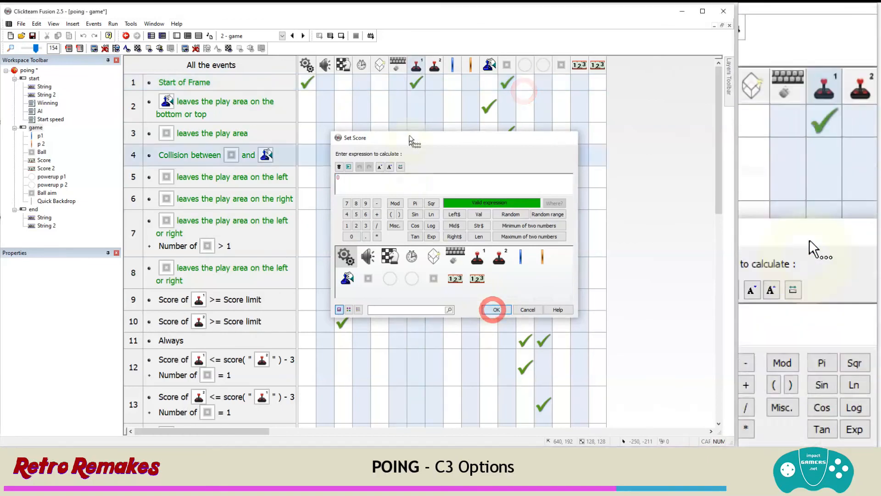
left_click_drag(416, 83, 434, 83, "ctrl")
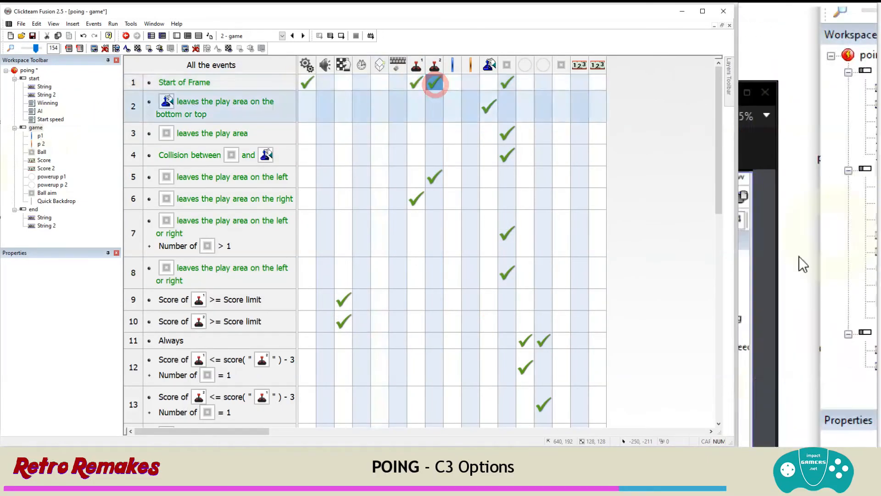
Place the game frame's Score and Score 2 objects side by side on the end frame, level with the Replay text
double_click(33, 209)
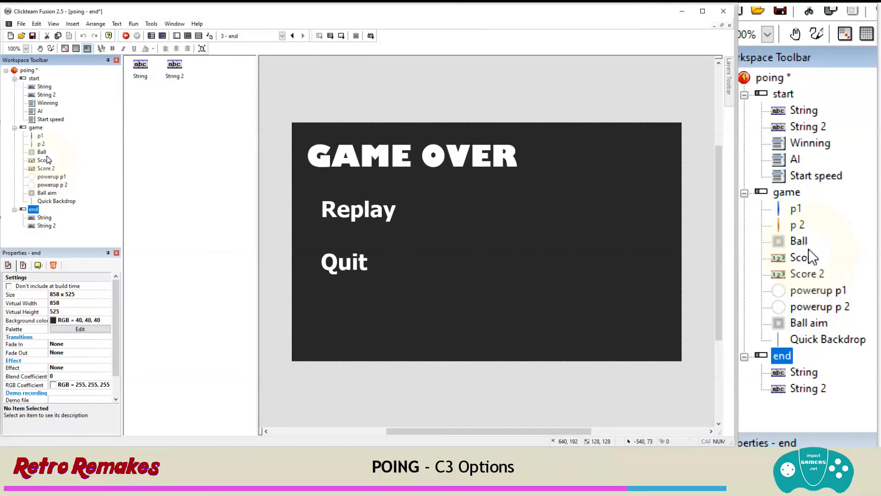
left_click_drag(46, 168, 518, 225)
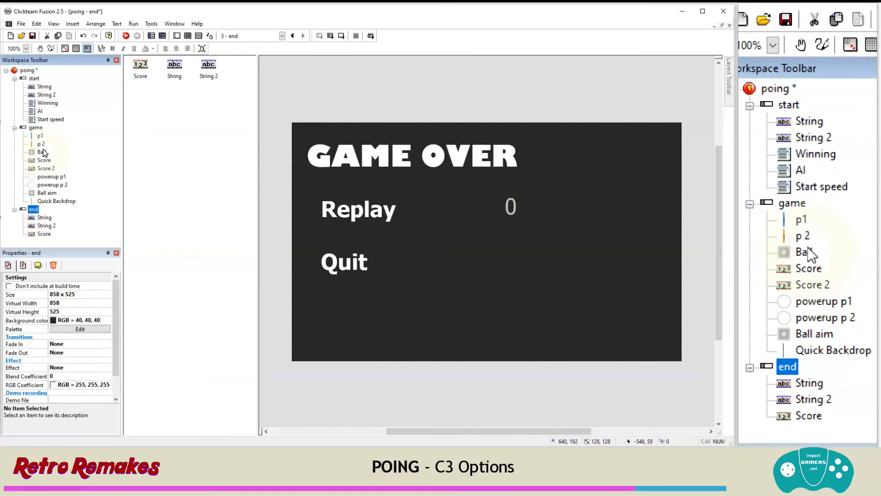
left_click_drag(47, 169, 616, 212)
left_click(537, 110)
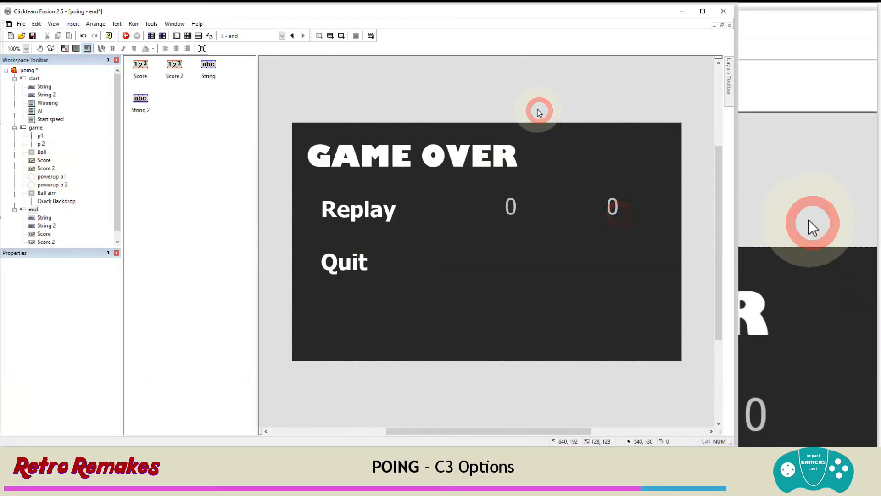
Color the end frame's Score text blue (RGB 0, 0, 255) and its Score 2 text light orange
left_click(510, 207)
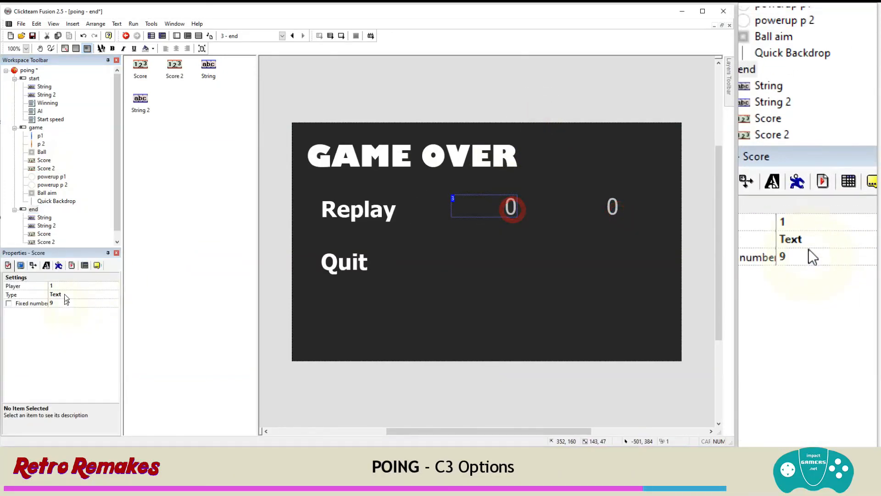
left_click(46, 265)
left_click(52, 329)
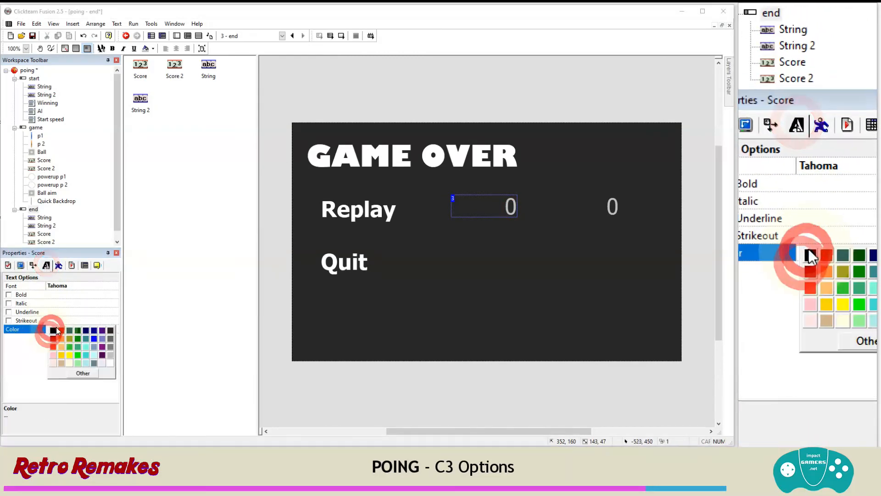
left_click(93, 338)
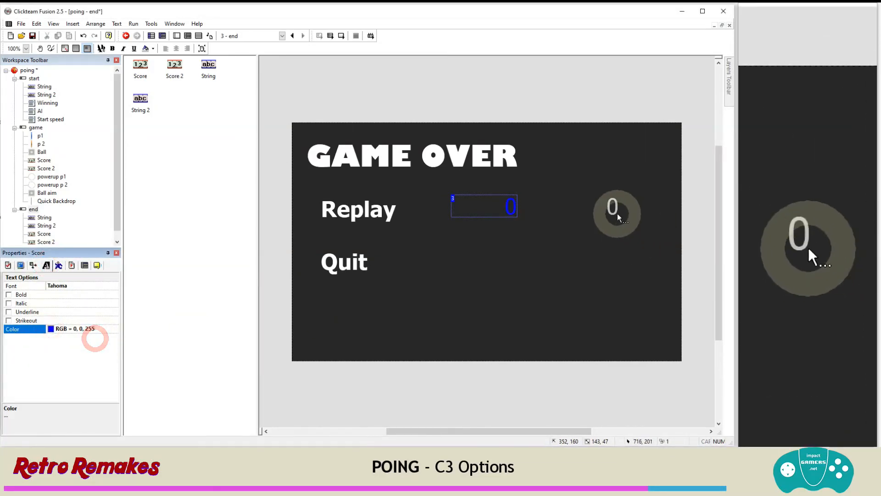
left_click(615, 211)
left_click(52, 329)
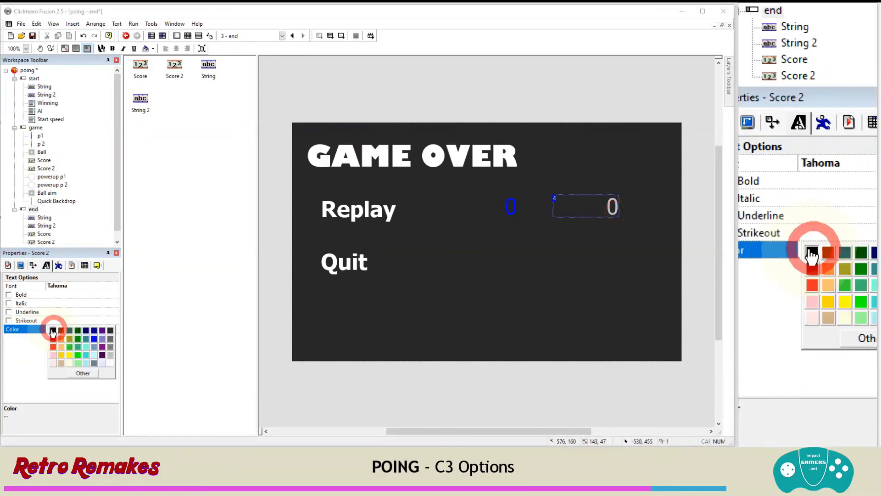
left_click(60, 350)
left_click(535, 105)
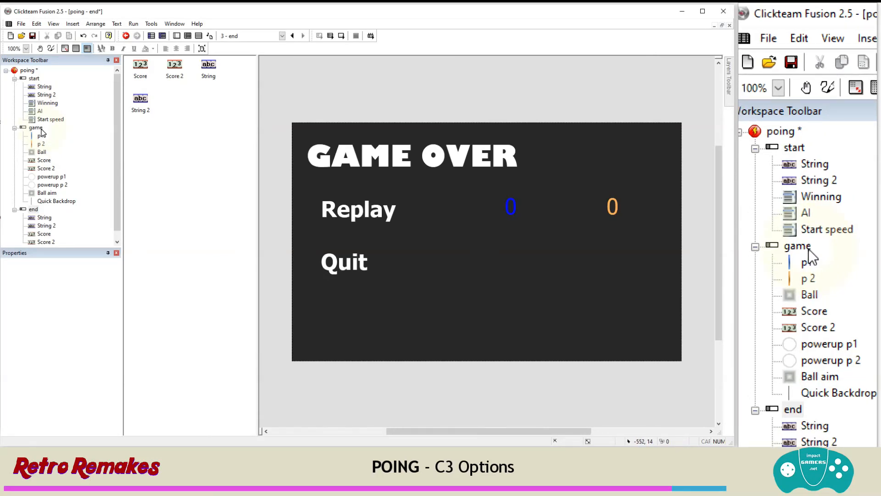
Add a Start of Frame condition as a new event in the start frame's events
left_click(21, 24)
left_click(46, 65)
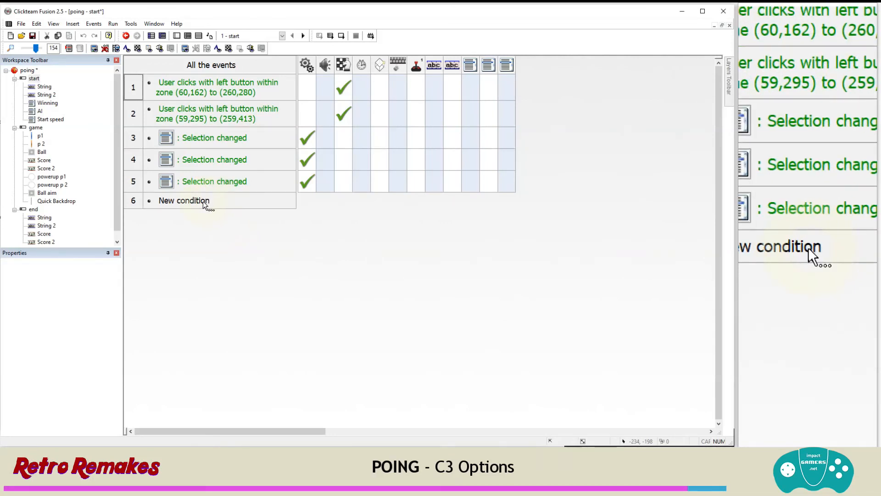
left_click(203, 201)
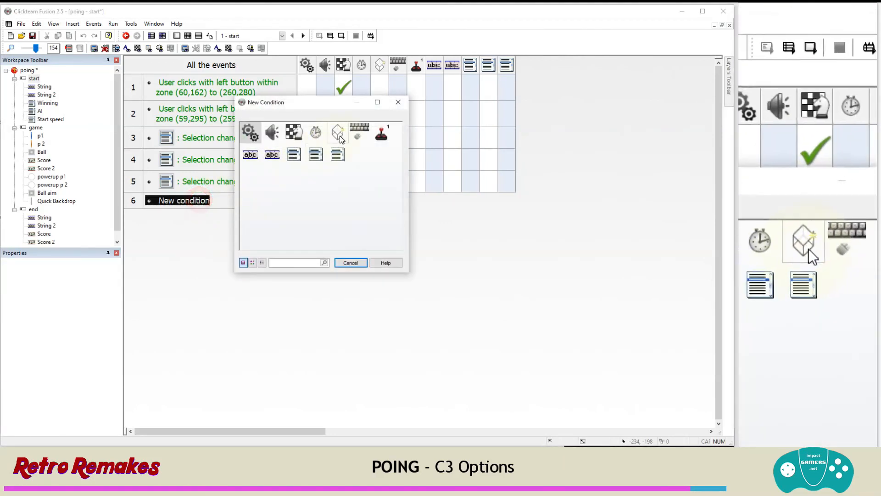
left_click(294, 132)
left_click(311, 142)
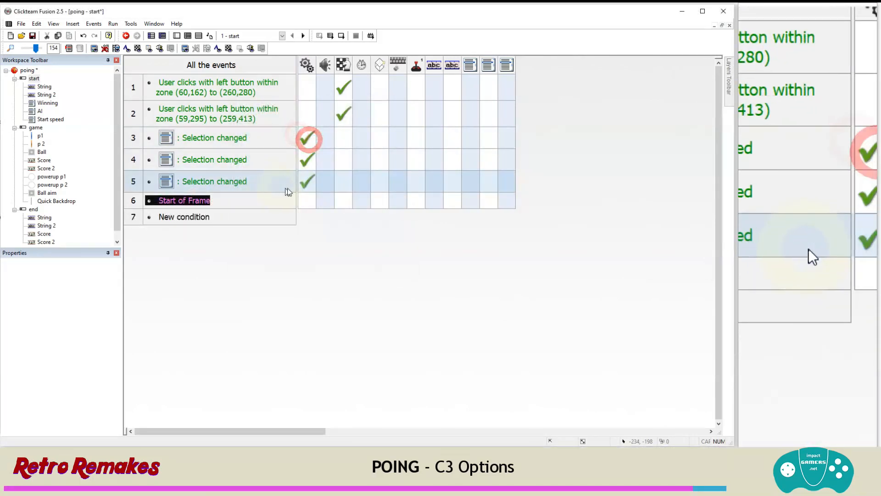
Give the Start of Frame event actions that set the current line of the Winning, AI and Start speed lists to their first entry
left_click(470, 201)
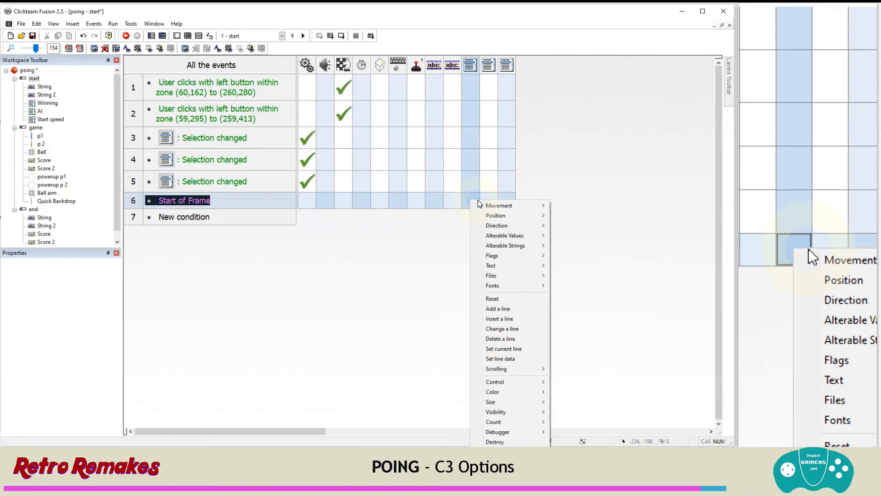
left_click(519, 342)
left_click(495, 311)
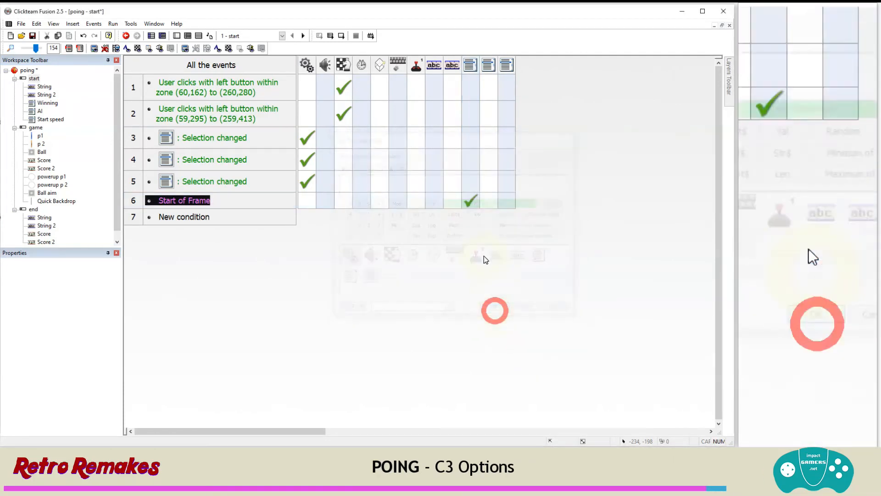
left_click_drag(472, 202, 501, 203)
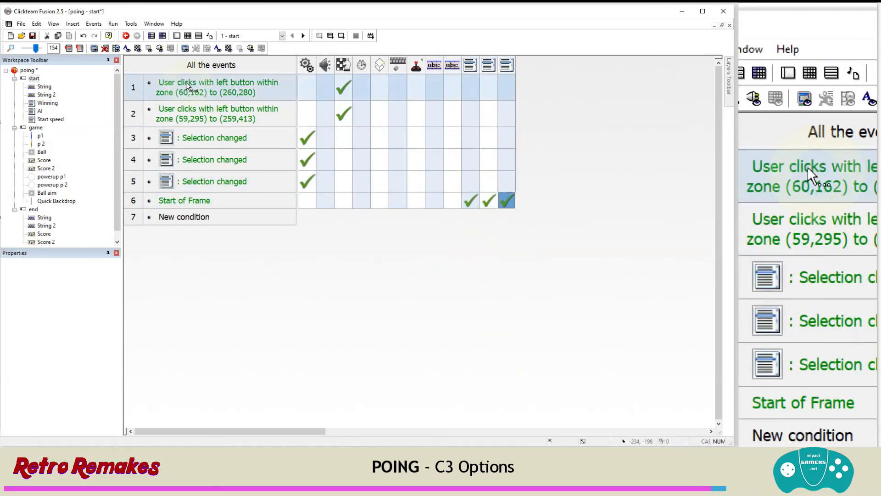
Test-run the start screen to check the default selections in the three option lists
left_click(113, 23)
left_click(134, 53)
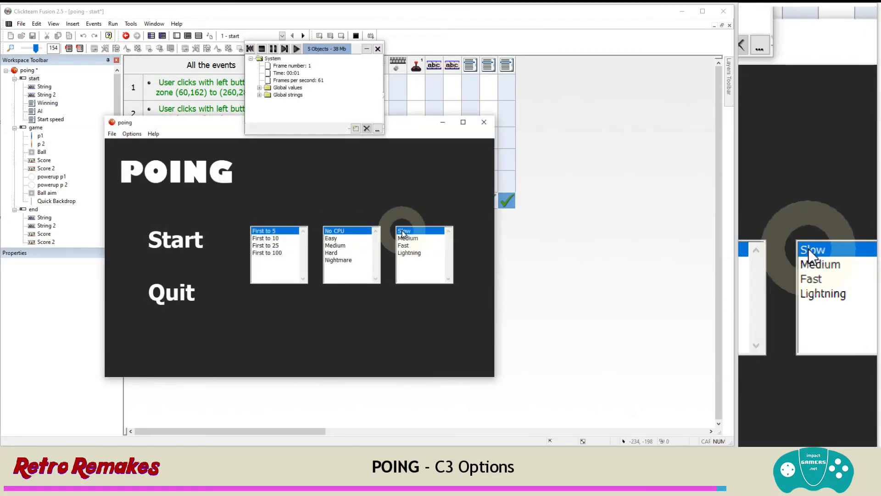
left_click(486, 124)
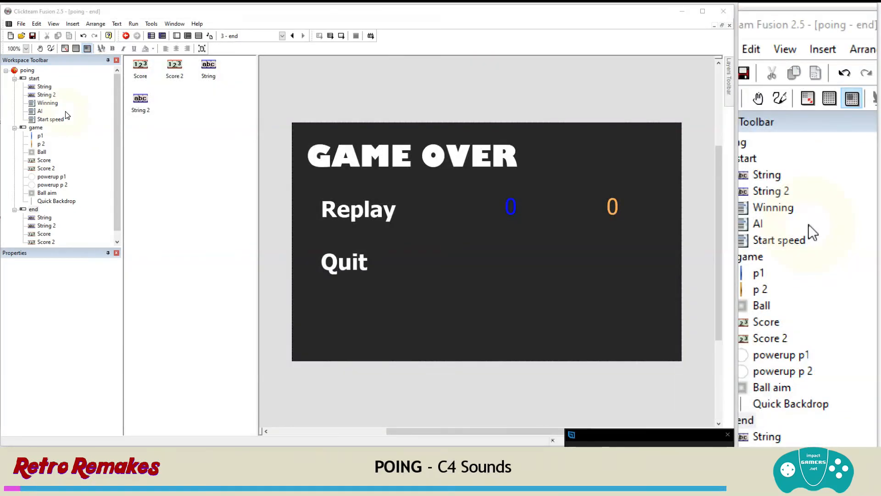
Open the game frame and show its events in the Event Editor
left_click(196, 289)
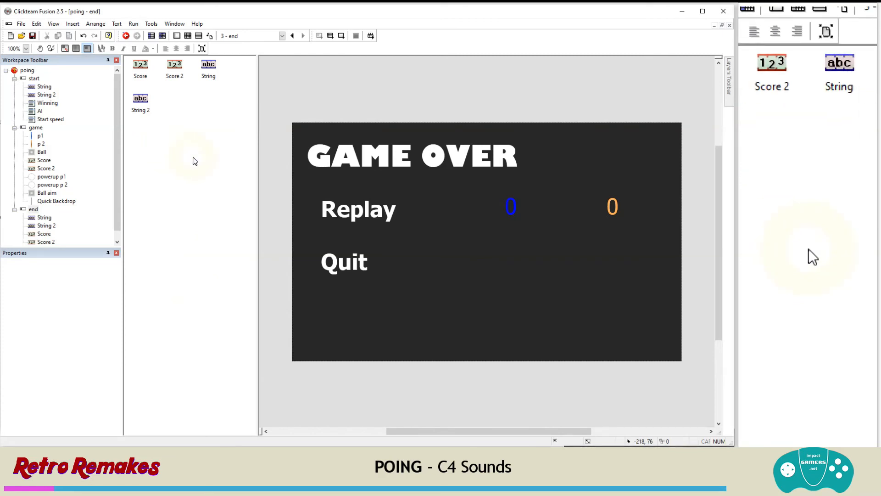
left_click(35, 128)
double_click(37, 128)
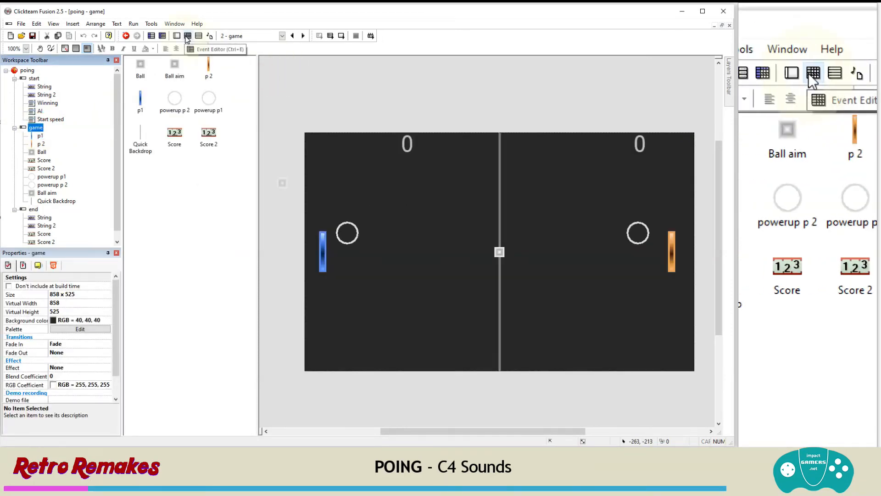
left_click(188, 36)
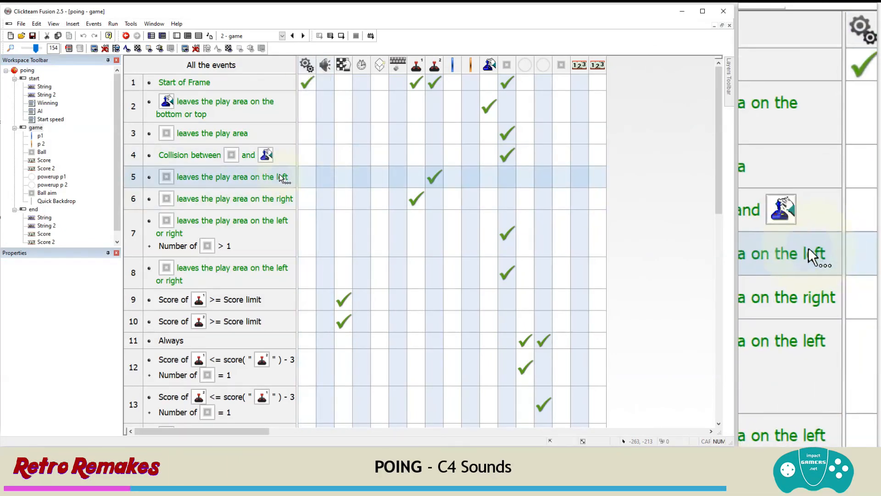
Add a new event at the end of the game events that tests whether the Ball leaves the play area on the bottom or top
scroll(279, 177, "down", 10)
left_click(180, 252)
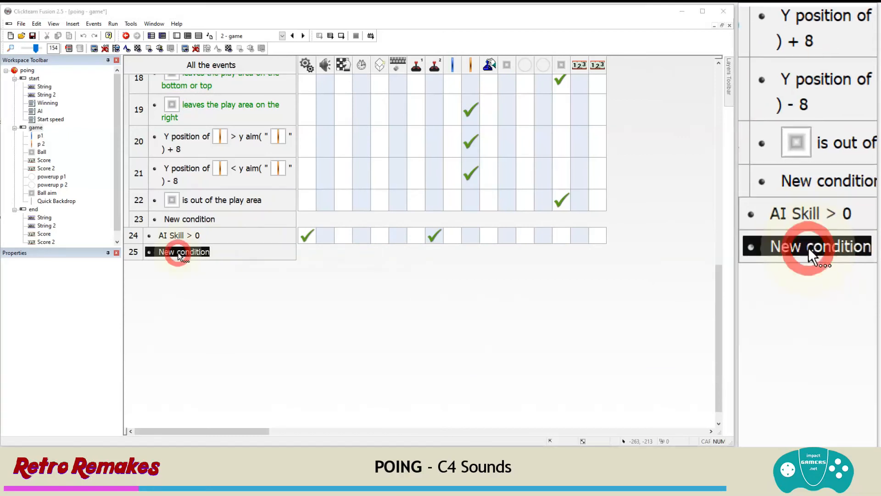
left_click(337, 154)
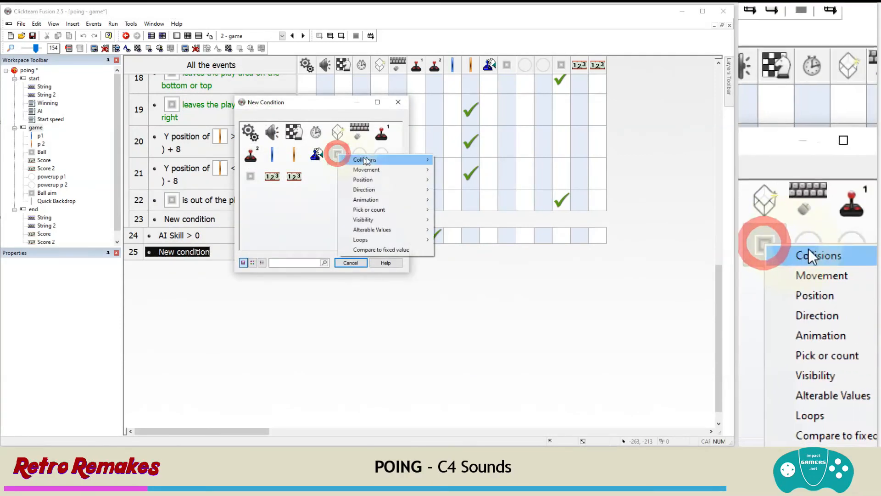
left_click(382, 178)
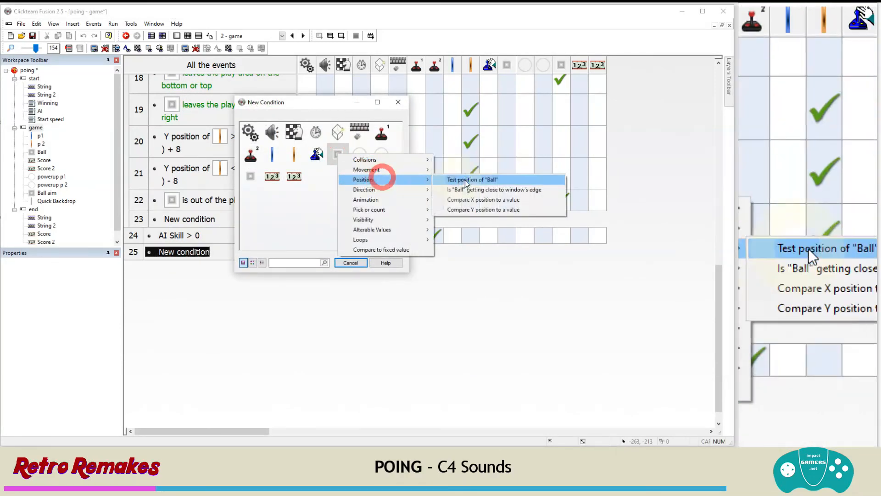
left_click(466, 181)
left_click(377, 174)
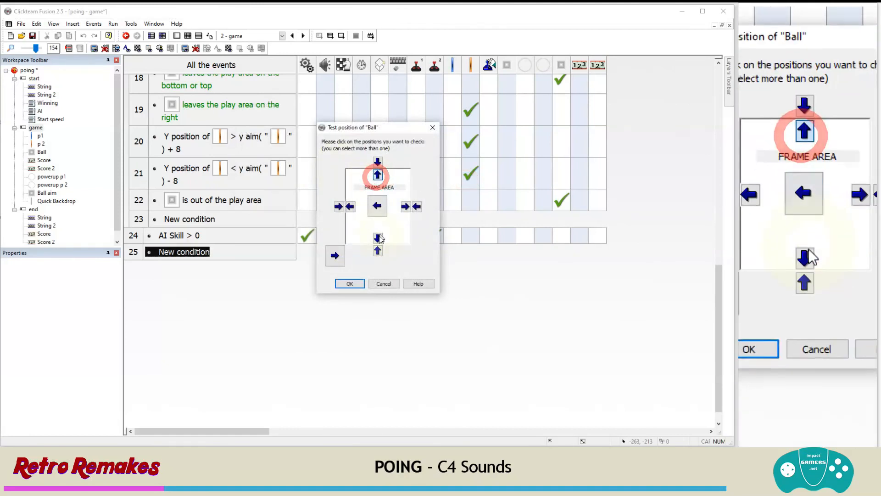
left_click(350, 284)
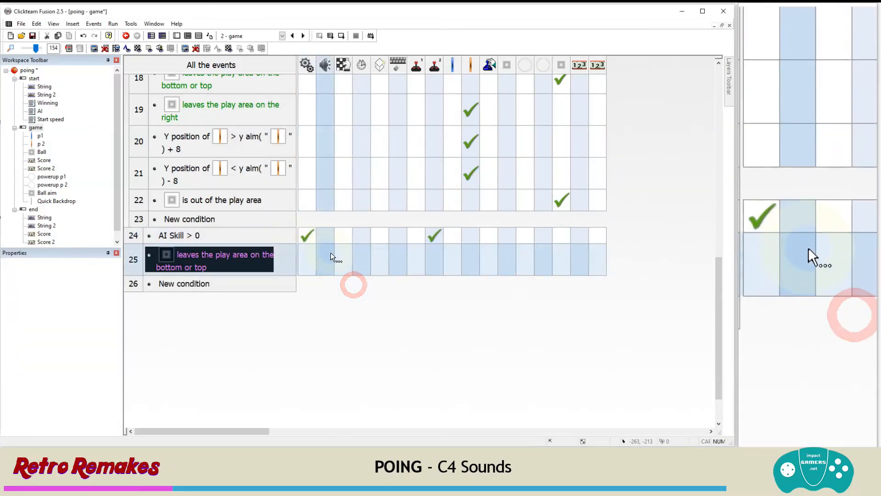
Give the ball's bottom-or-top exit event a Play Sample action using wall.mp3 from the POING folder, previewing sounds in the file browser
right_click(329, 255)
left_click(347, 262)
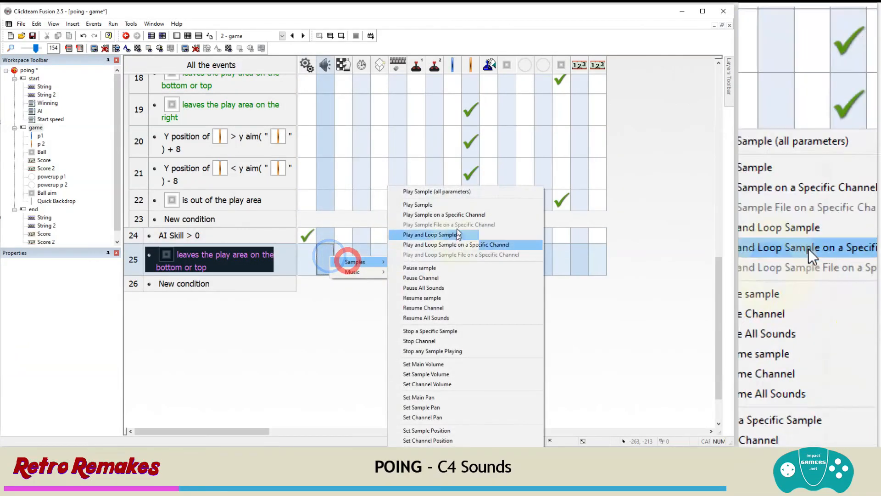
left_click(443, 204)
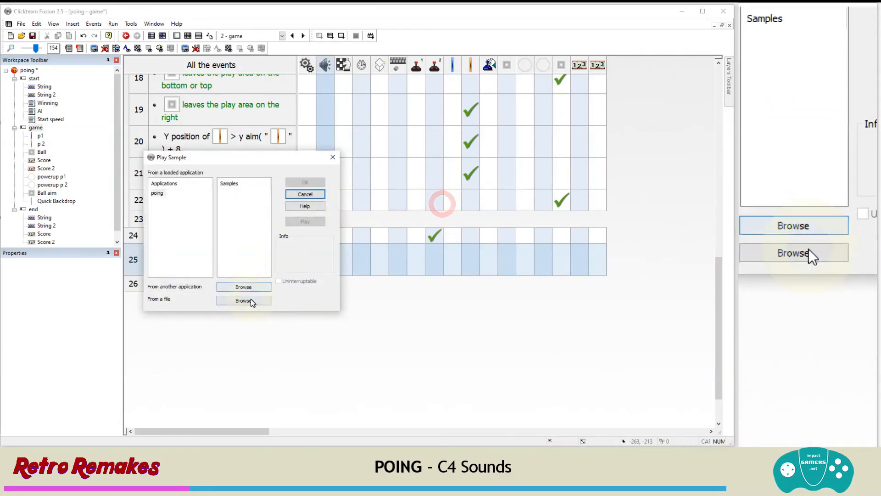
left_click(251, 301)
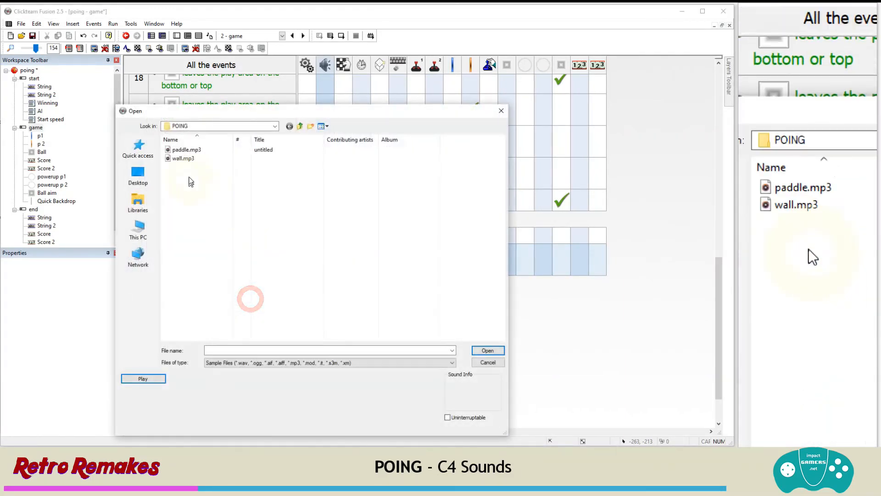
left_click(148, 377)
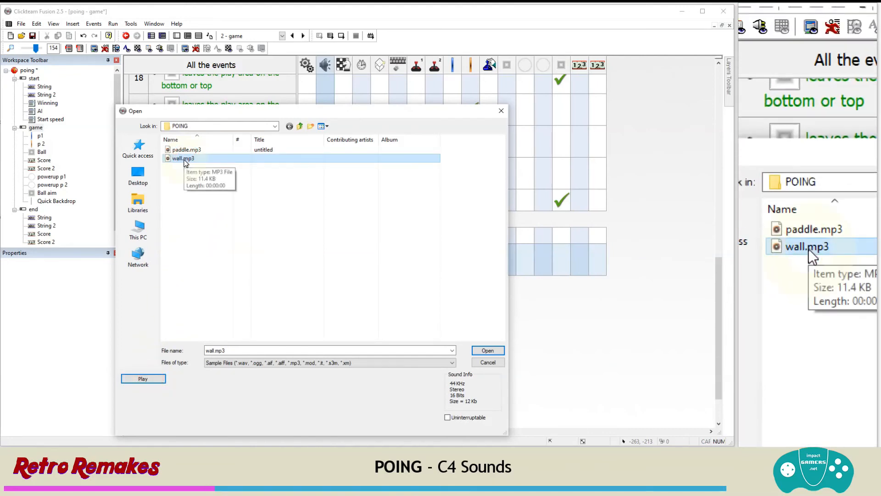
double_click(184, 159)
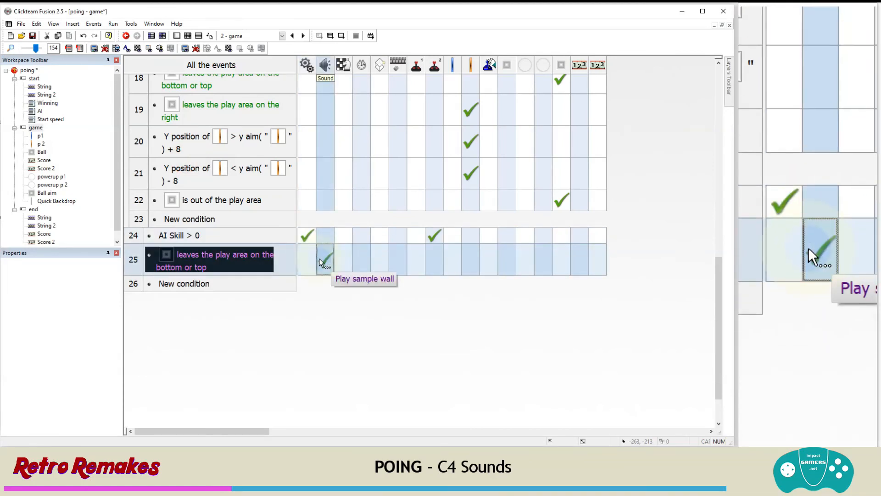
left_click(319, 258)
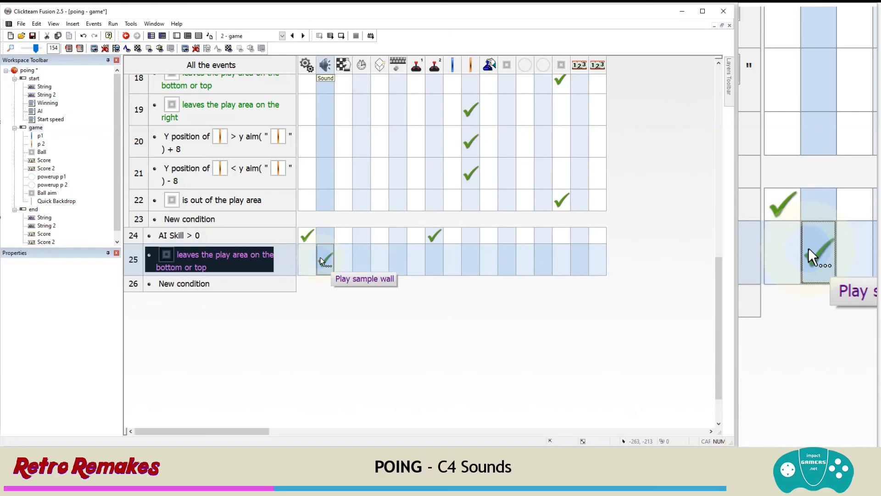
Test-run the game frame to hear the wall sound, and close the game window
left_click(113, 24)
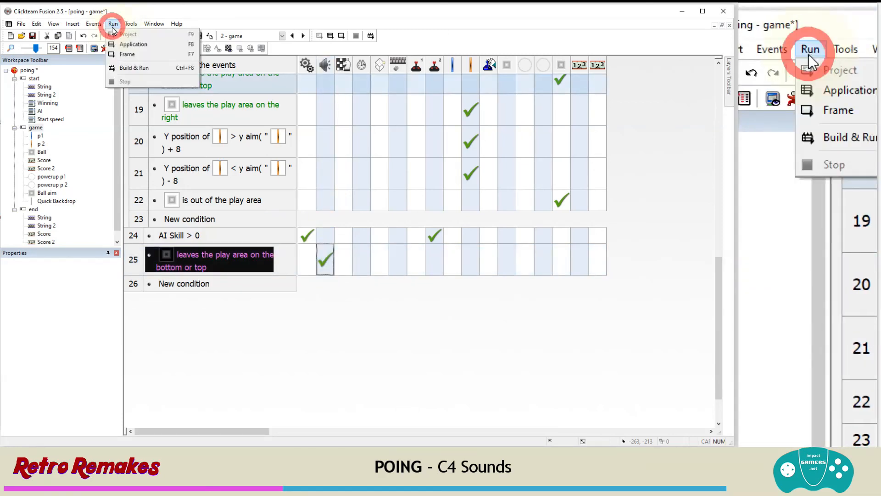
left_click(134, 54)
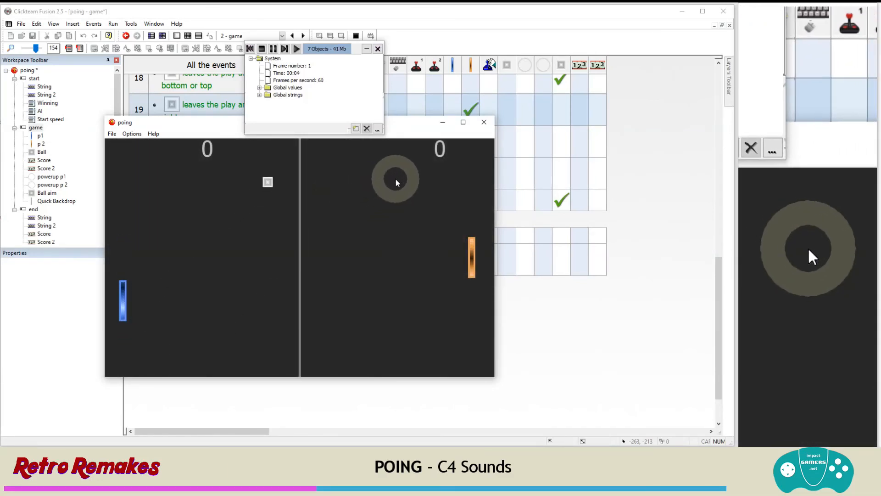
left_click(483, 123)
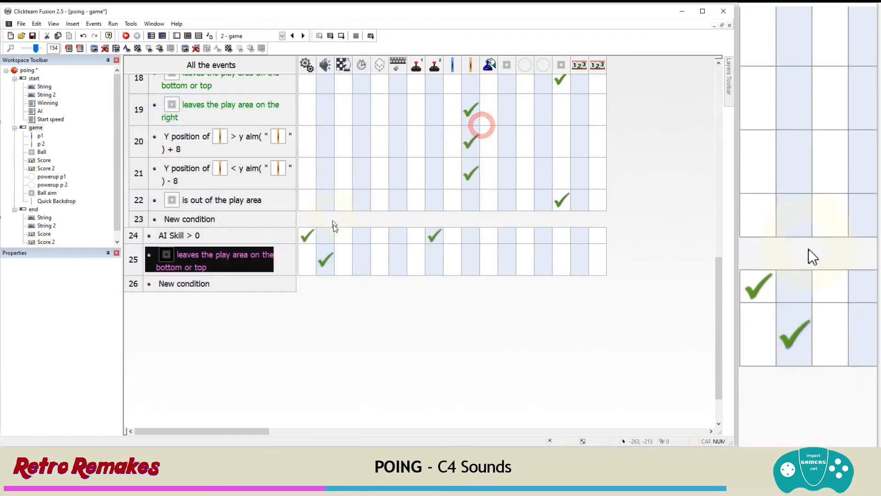
Add a Set Sample Frequency action for the wall sample to the ball's bottom-or-top exit event, with 60000 as the base frequency
scroll(328, 251, "down", 1)
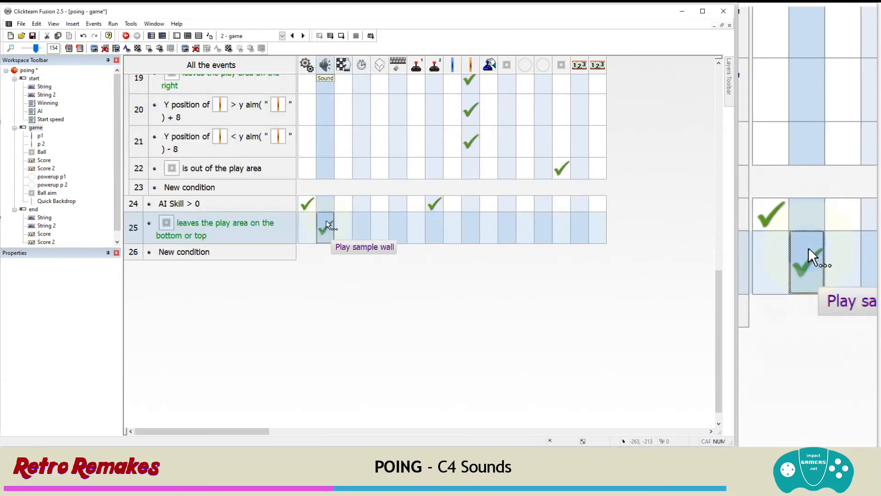
right_click(328, 227)
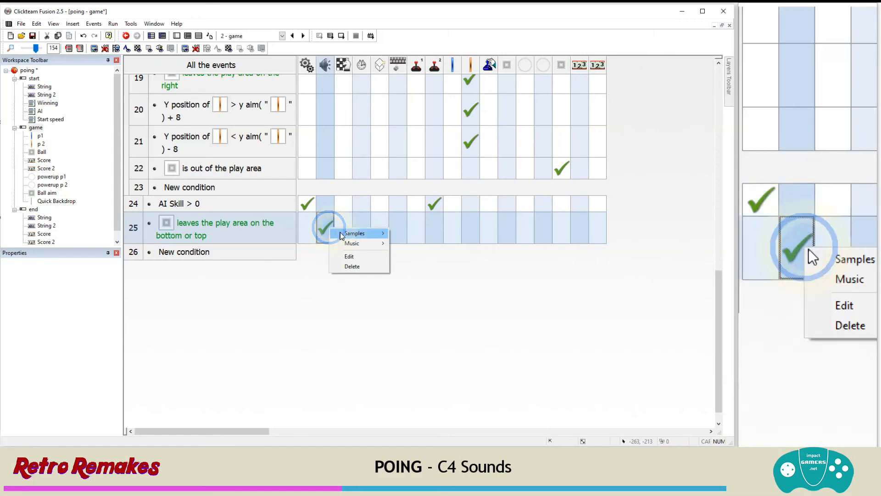
mouse_move(345, 235)
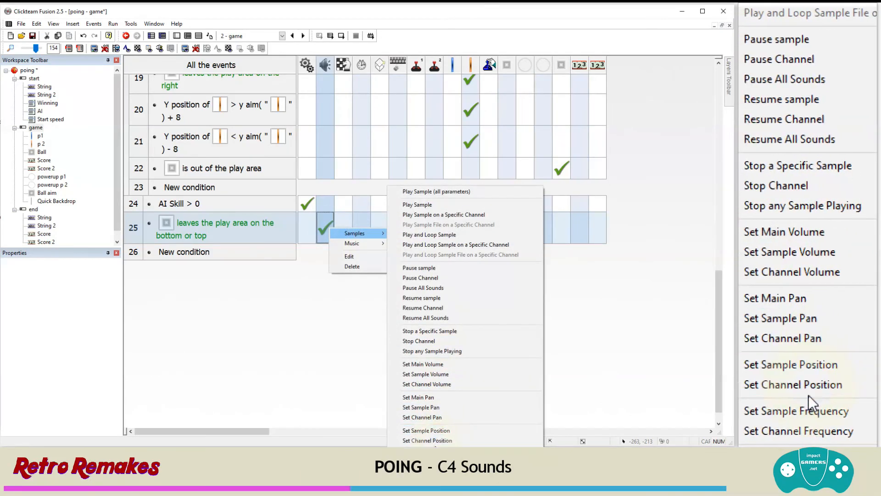
left_click(431, 451)
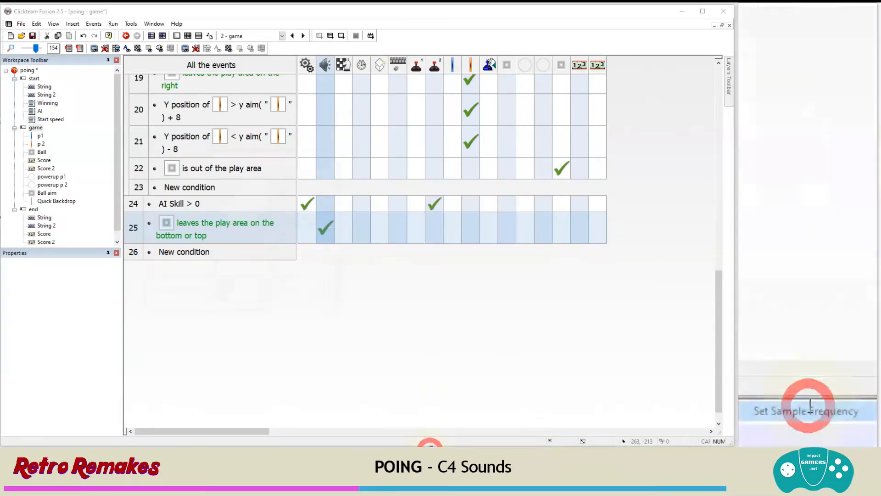
left_click(224, 193)
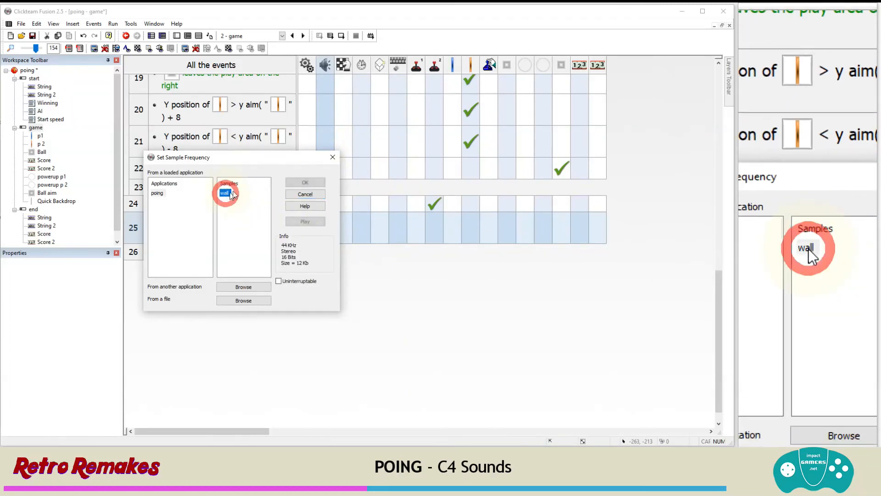
left_click(291, 183)
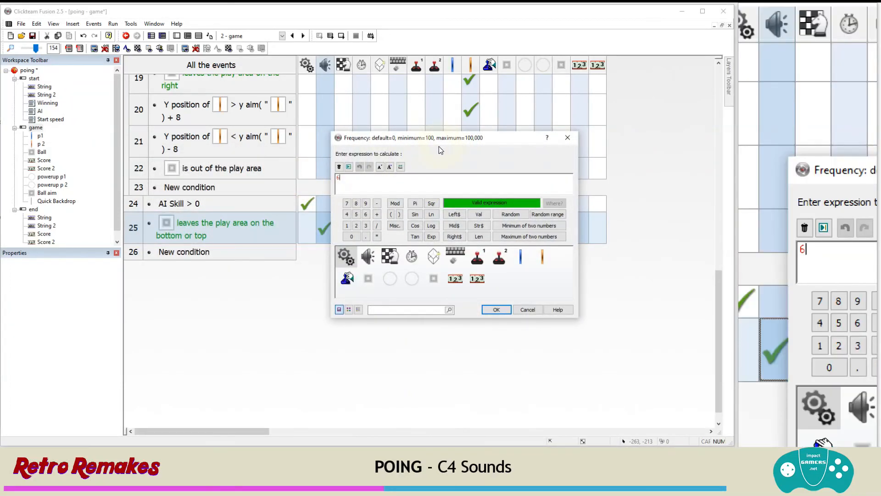
type("60000")
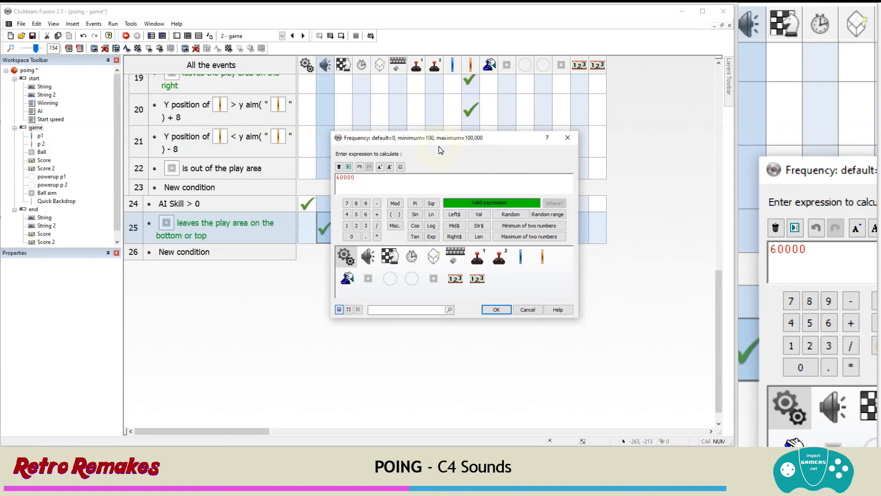
Extend the wall sample's frequency expression to 60000 + Speed( "Ball" ) * 200 and accept it
type("+")
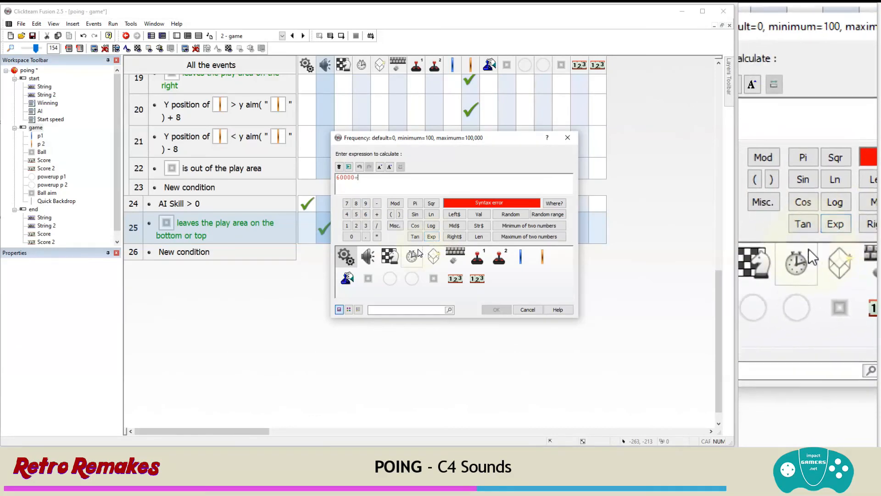
left_click(372, 280)
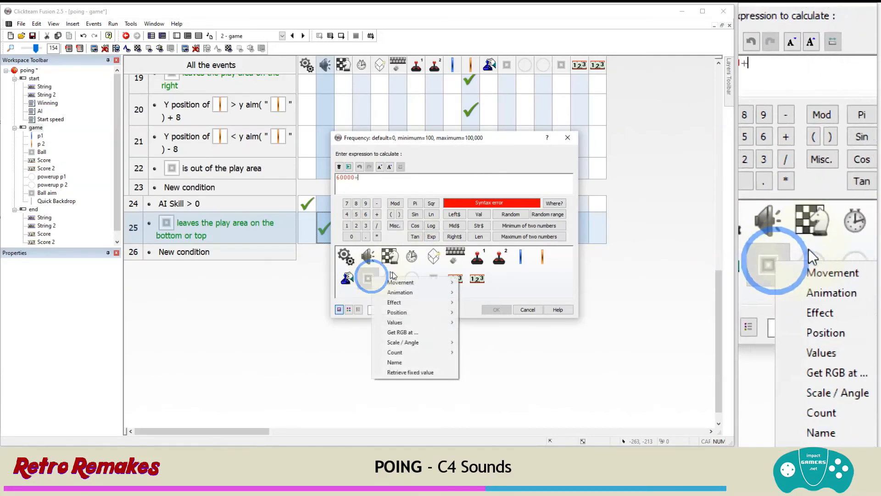
left_click(398, 281)
left_click(486, 281)
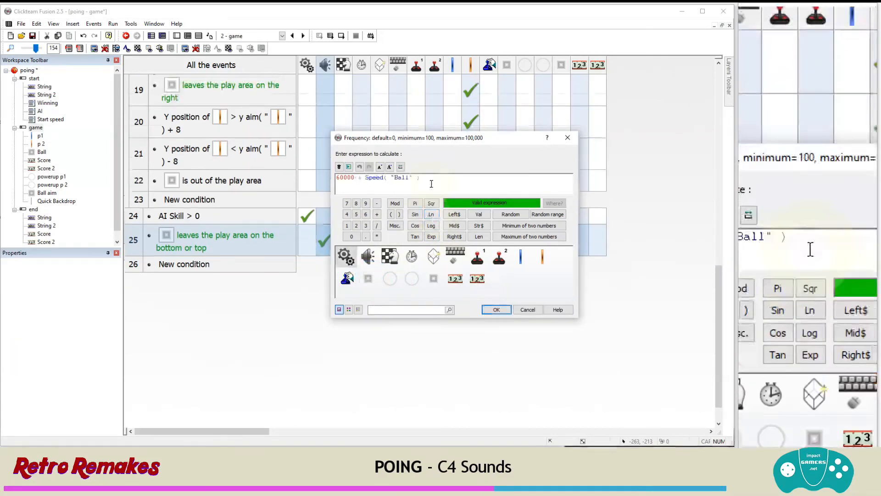
type("*")
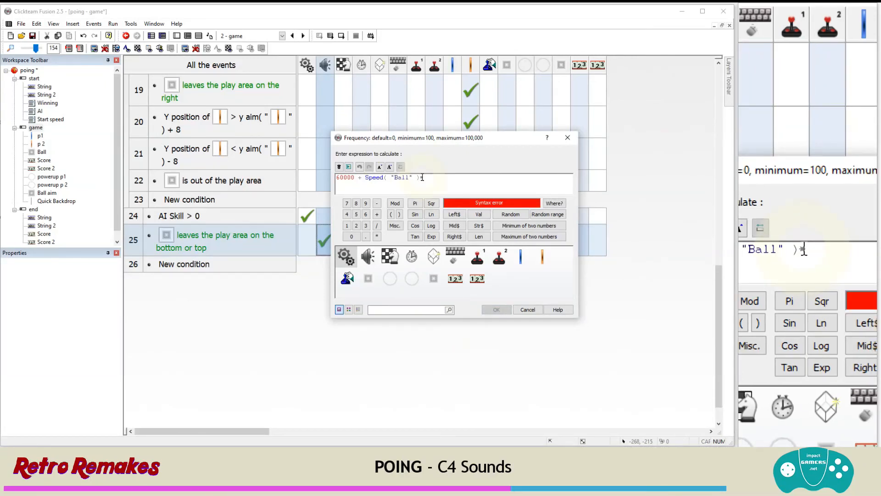
type("200")
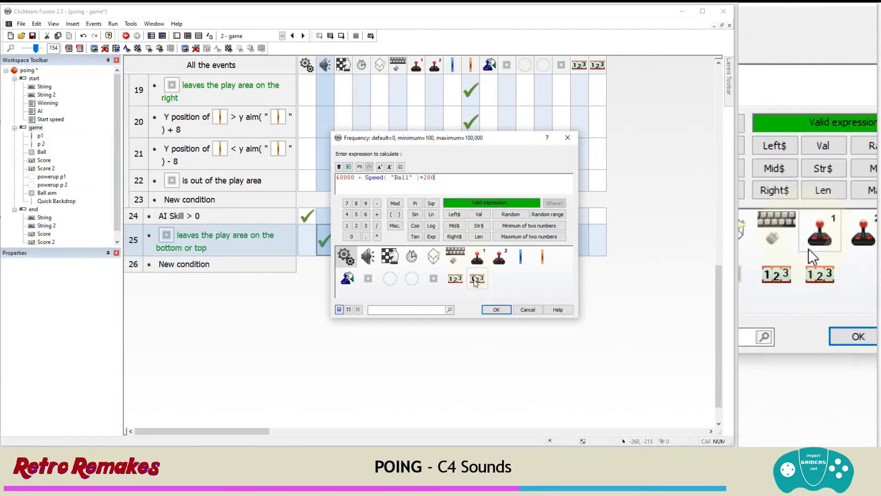
left_click(491, 308)
mouse_move(332, 237)
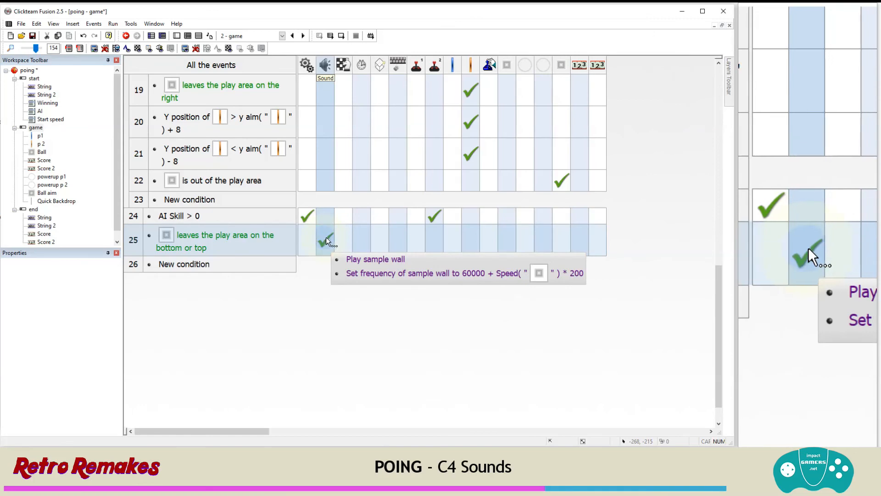
Give the event where the ball leaves the play area on the left or right a Play Sample action using score.mp3, previewing the sound first
scroll(328, 236, "up", 8)
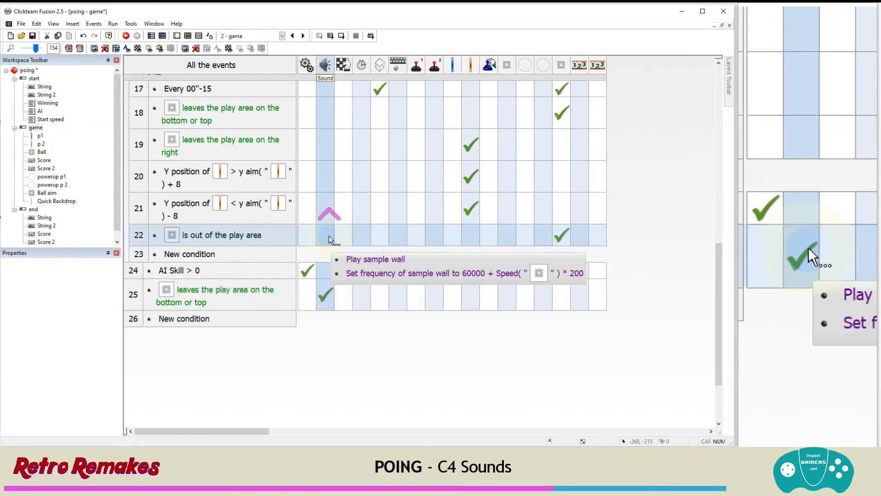
scroll(329, 236, "up", 3)
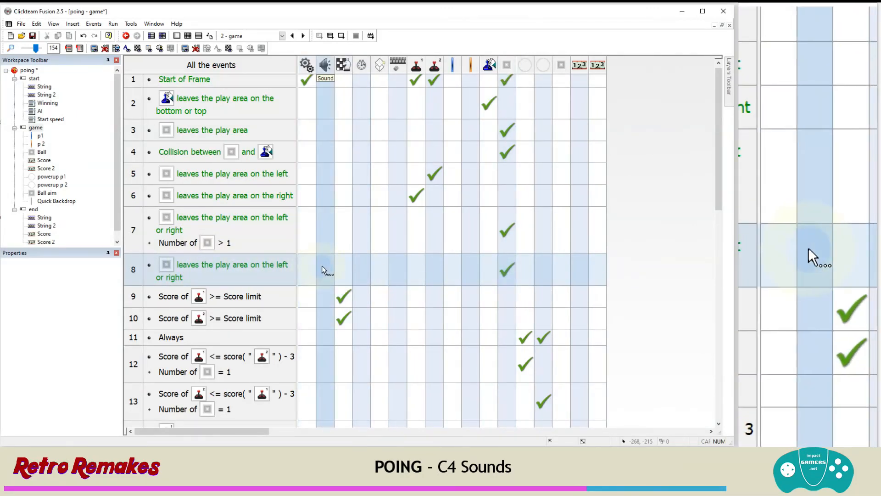
right_click(321, 267)
mouse_move(335, 272)
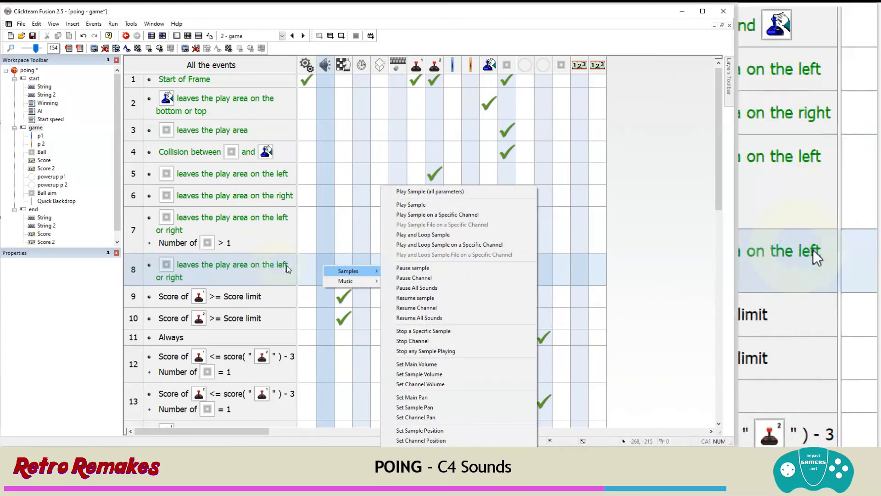
left_click(418, 205)
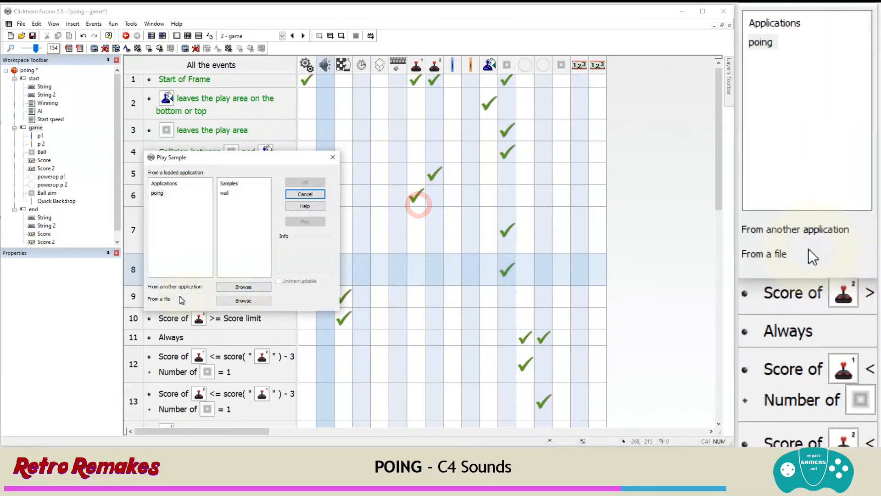
left_click(227, 300)
left_click(185, 158)
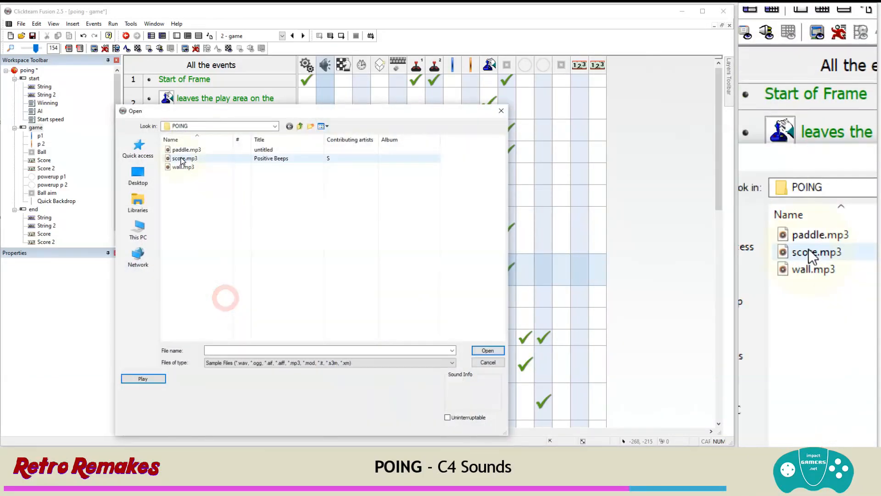
left_click(159, 378)
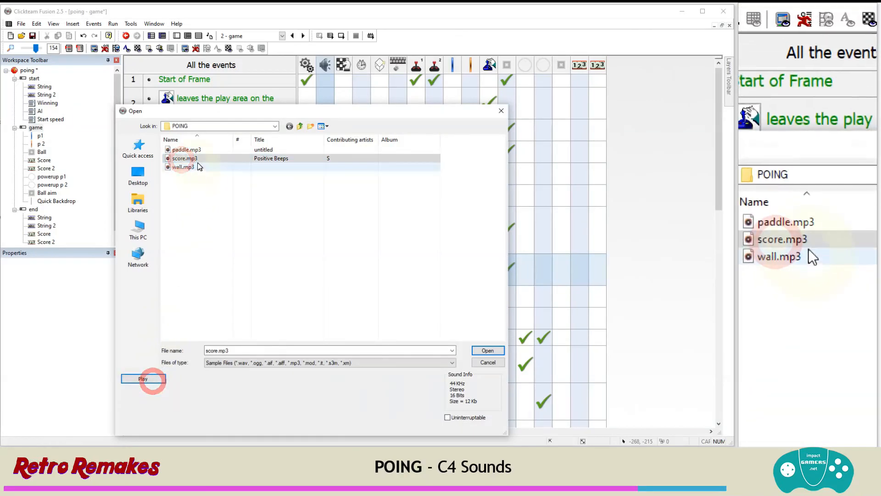
double_click(192, 158)
mouse_move(327, 266)
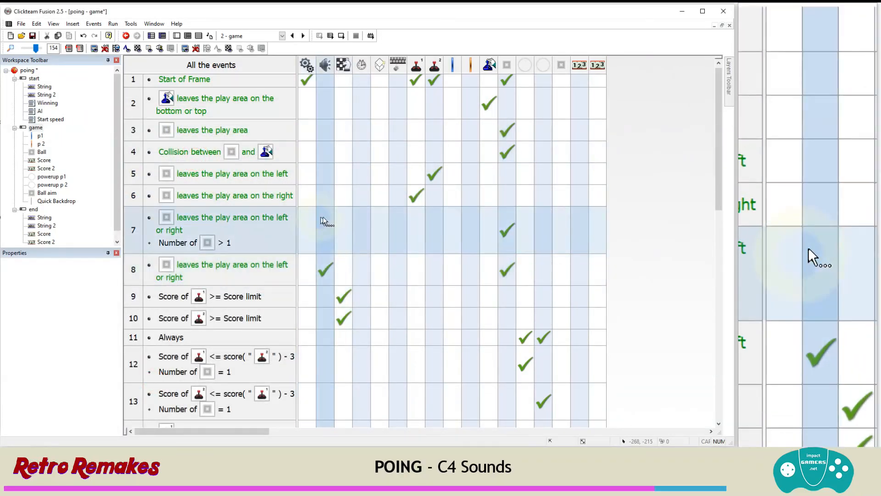
Add a Play Sample action using paddle.mp3 from the POING folder to the collision event between the ball and the players
scroll(329, 220, "down", 4)
scroll(329, 221, "up", 2)
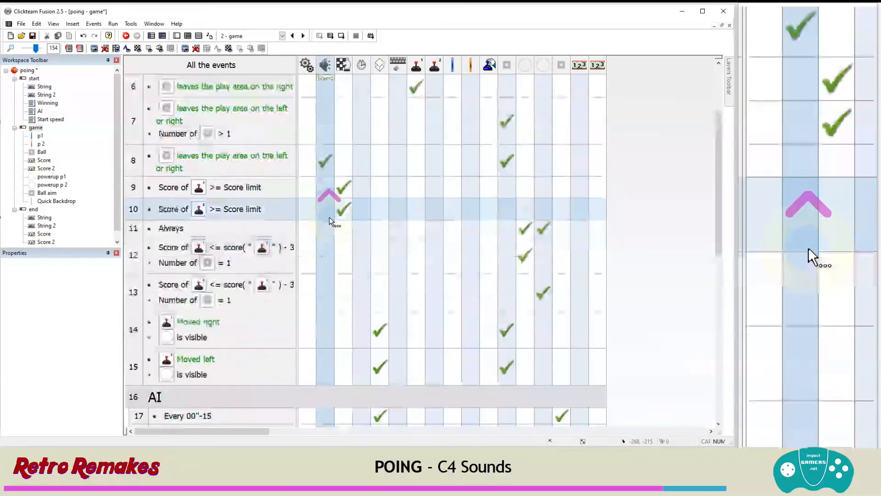
scroll(329, 220, "up", 2)
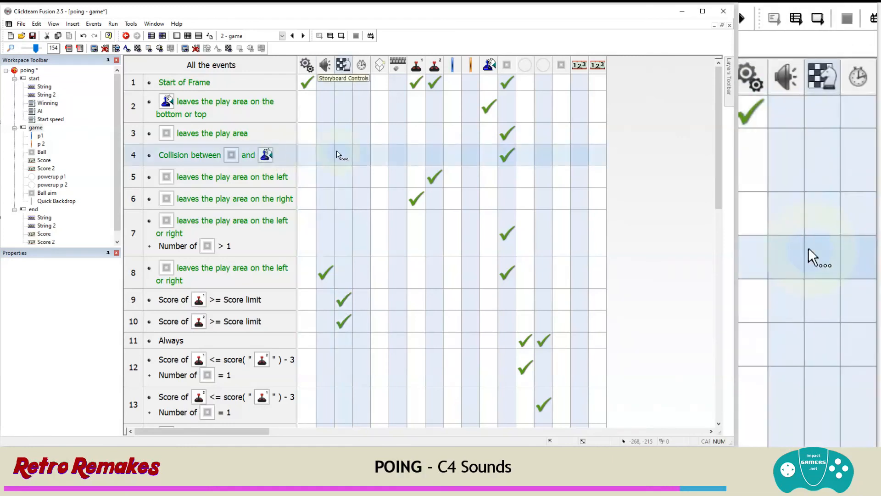
left_click(331, 152)
left_click(358, 156)
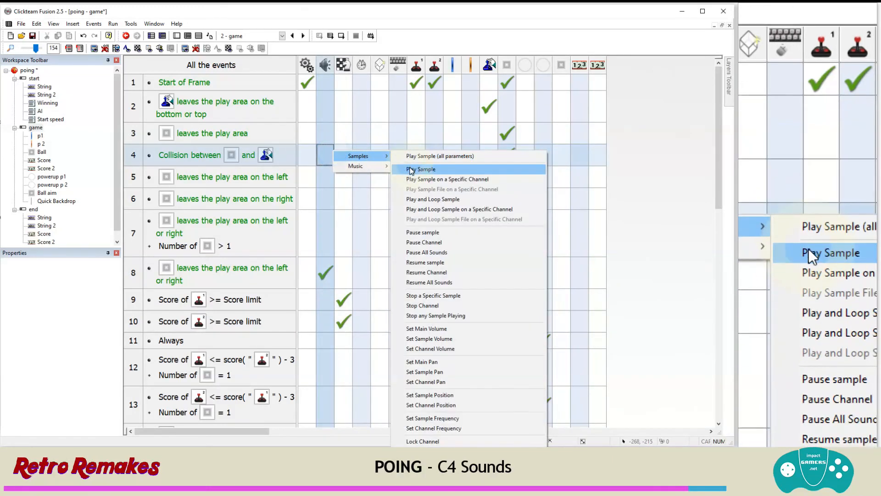
left_click(411, 169)
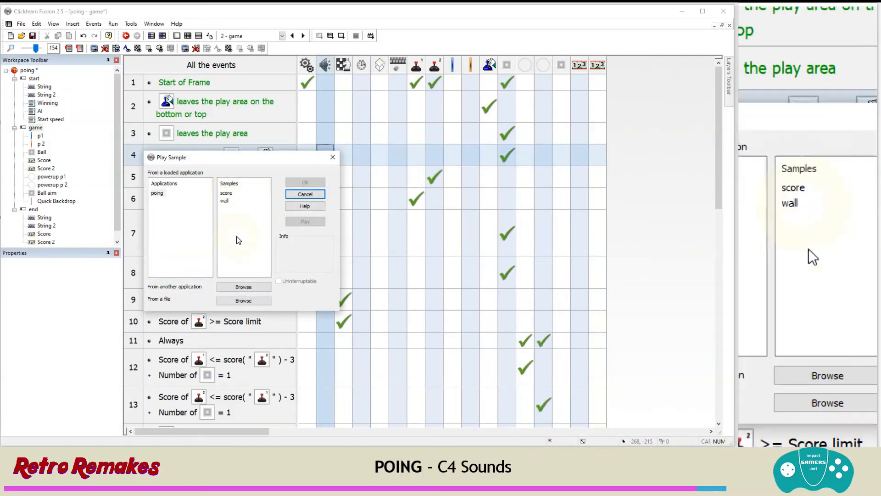
left_click(248, 301)
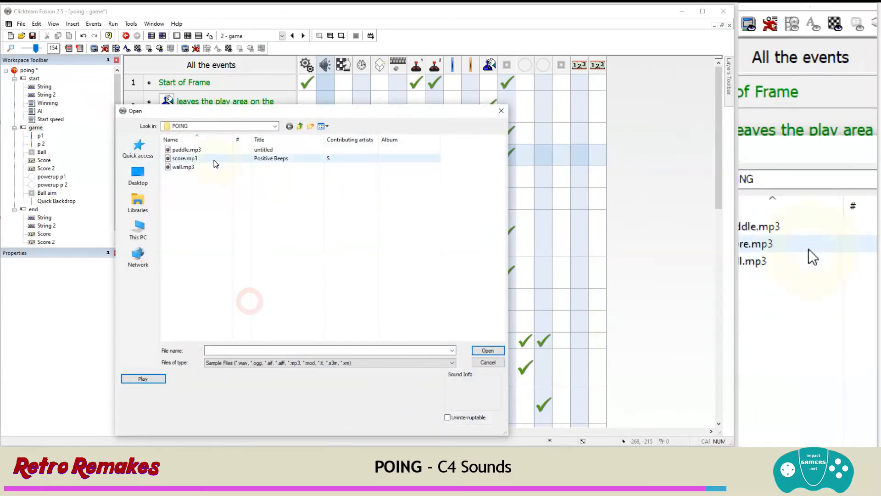
left_click(195, 152)
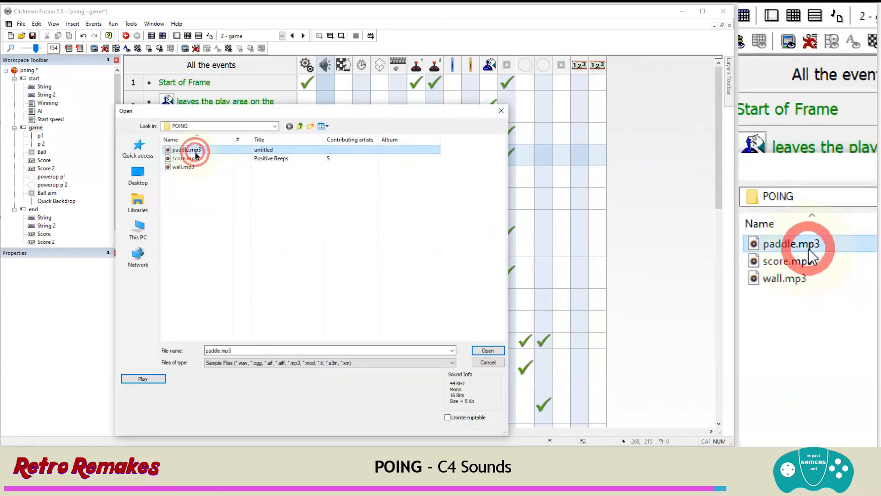
double_click(195, 152)
Save the poing project with the newly added sounds
left_click(113, 23)
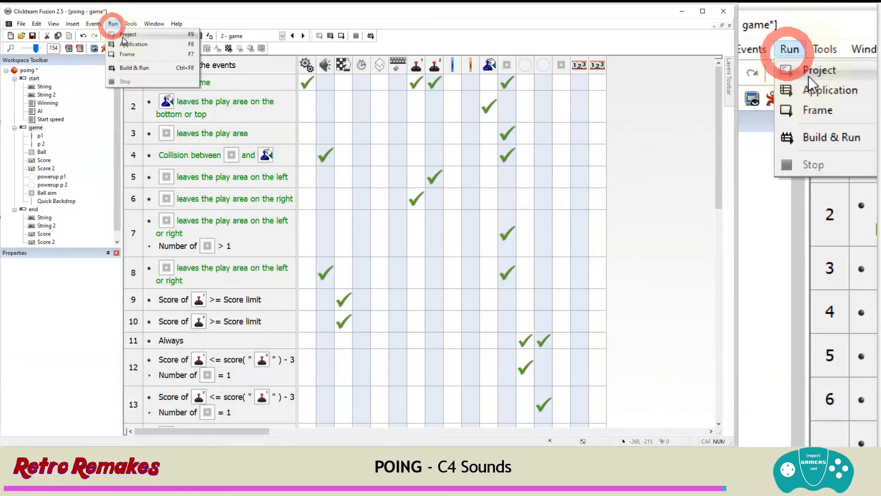
left_click(111, 24)
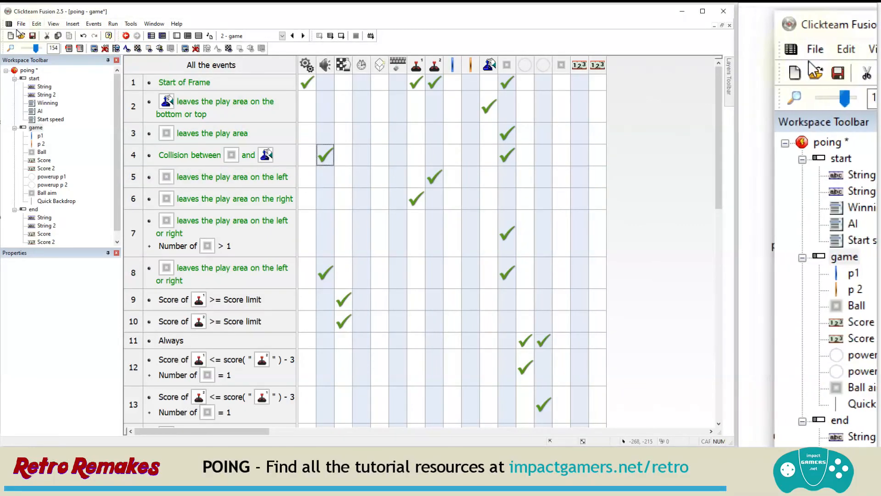
left_click(21, 23)
left_click(41, 61)
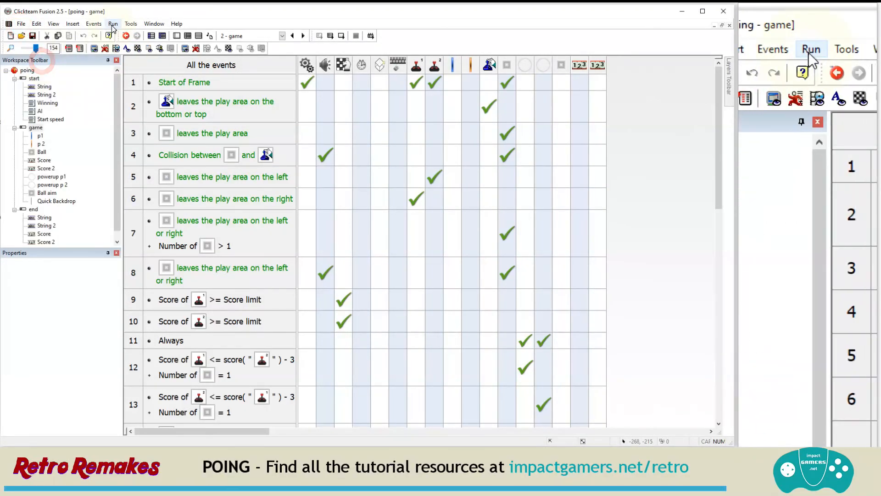
Run the whole application and close the debugger window
left_click(113, 23)
left_click(137, 44)
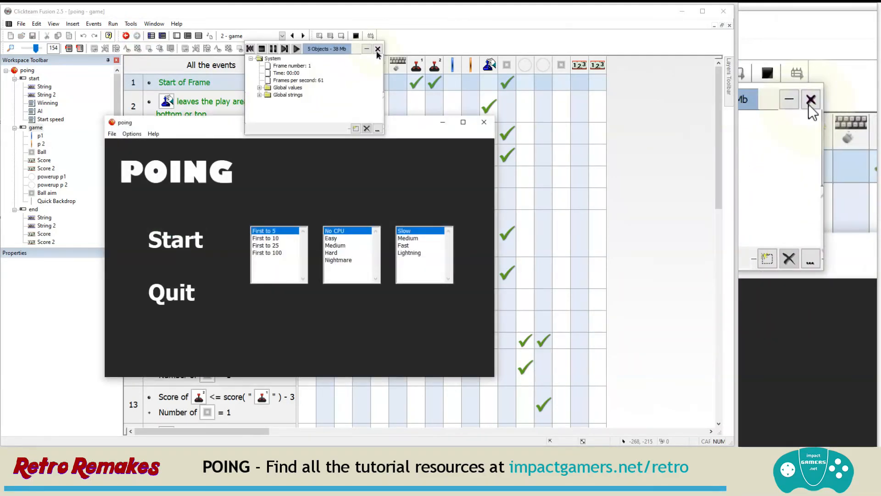
left_click(377, 49)
Start a match in the running game with First to 10, Hard CPU difficulty and Medium ball speed
left_click(285, 238)
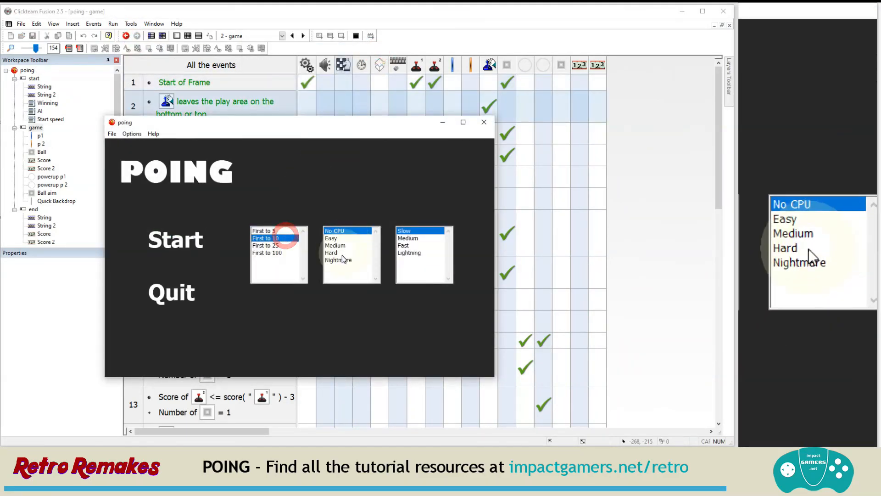
left_click(334, 253)
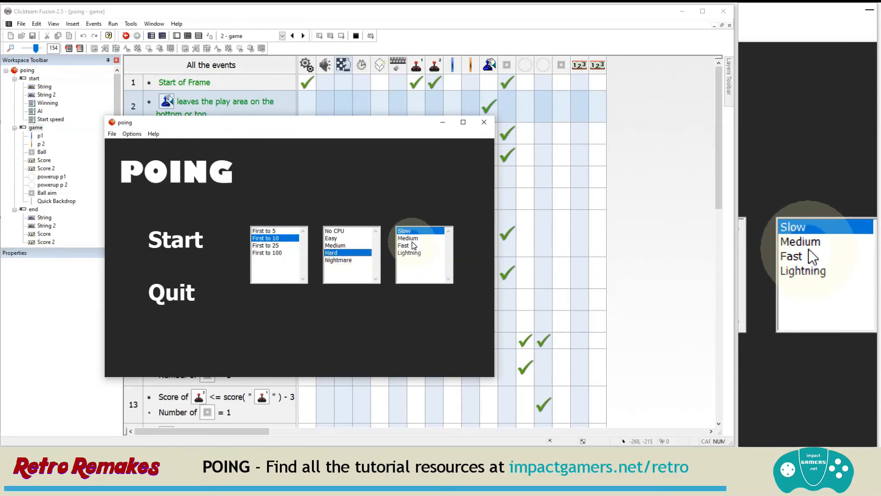
left_click(408, 238)
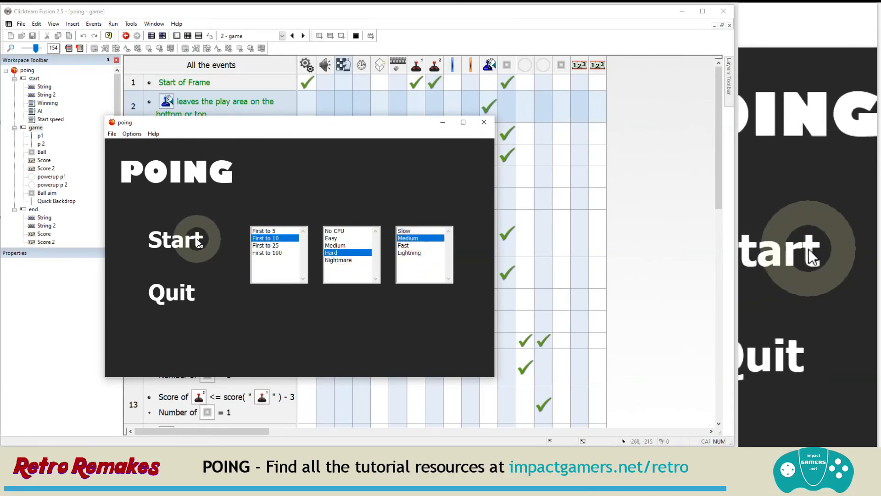
left_click_drag(253, 123, 296, 102)
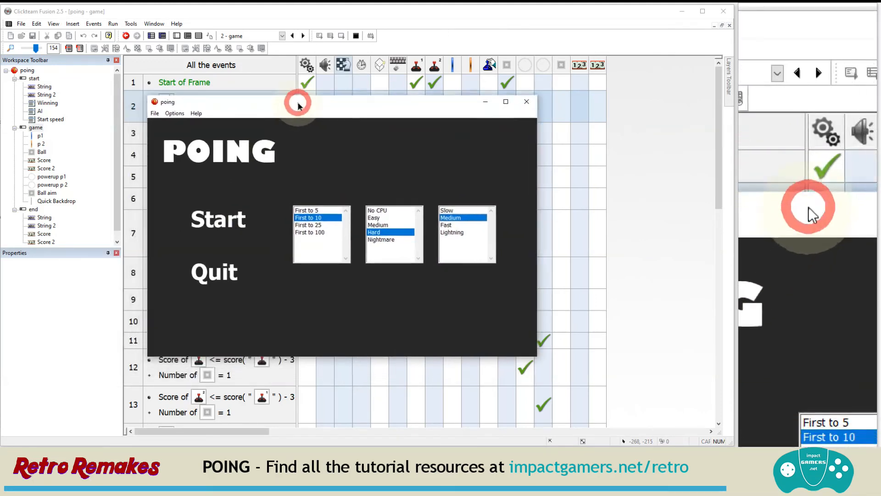
left_click(219, 216)
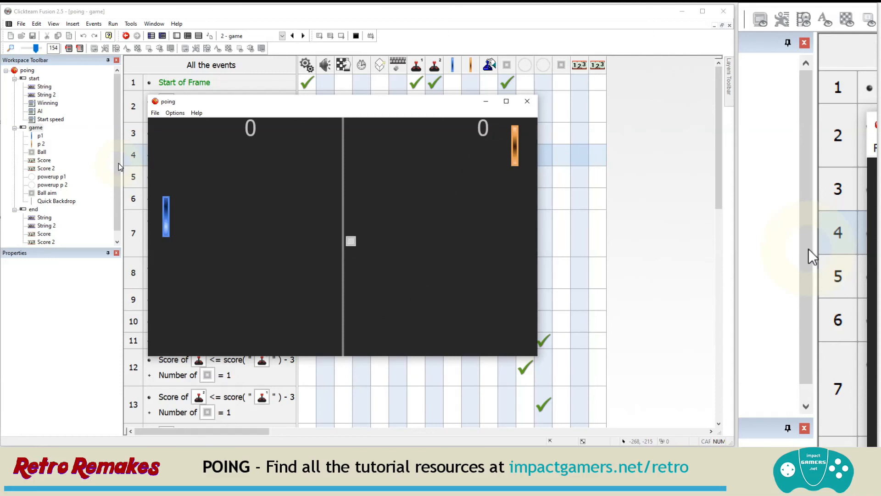
Play the match with the blue paddle, moving it up and down to return the ball and test the paddle, wall and scoring sounds
key("Down")
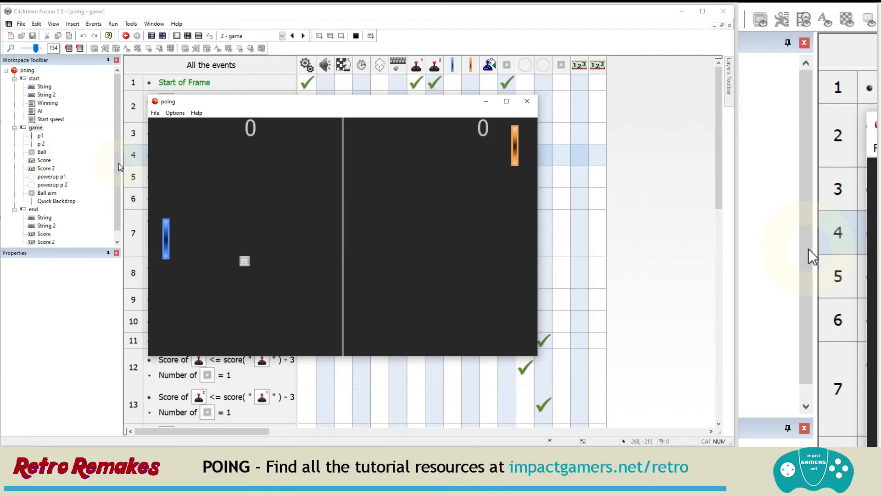
key("Up")
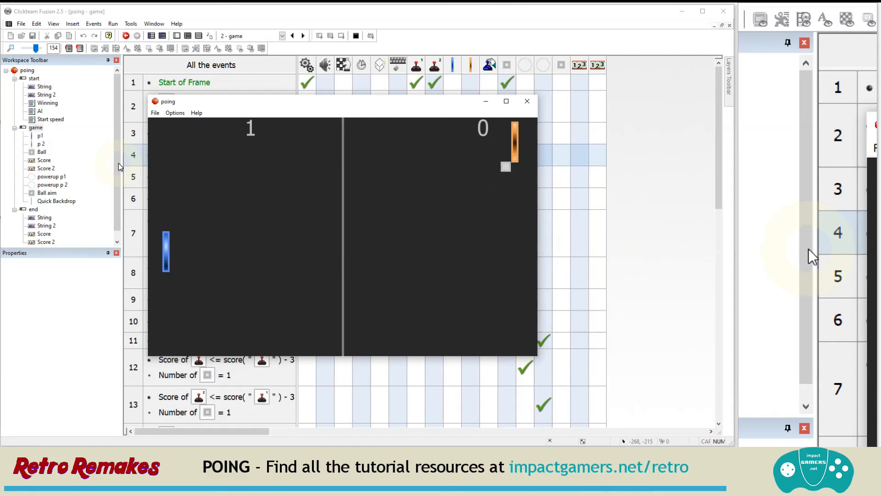
key("Down")
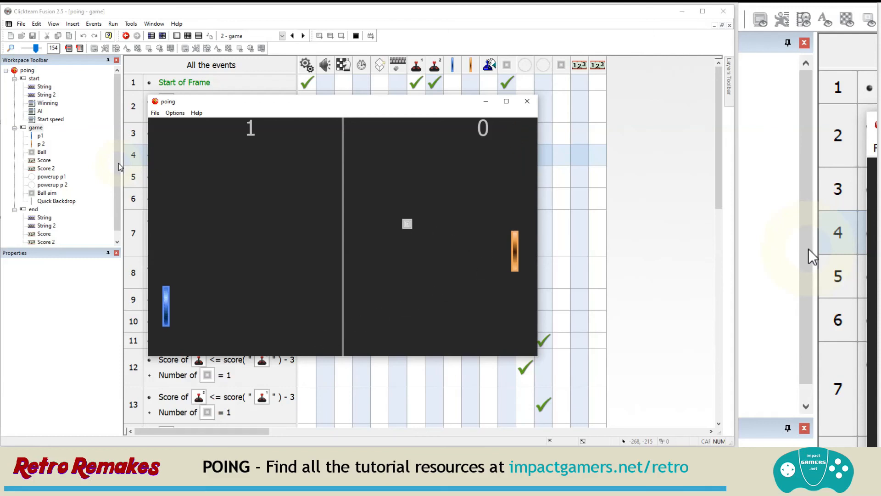
key("Up")
key("Up")
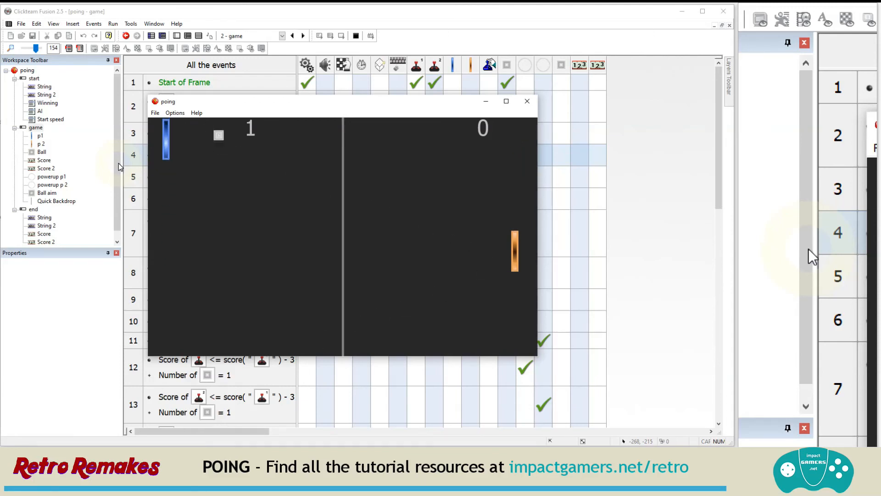
key("Down")
key("Down")
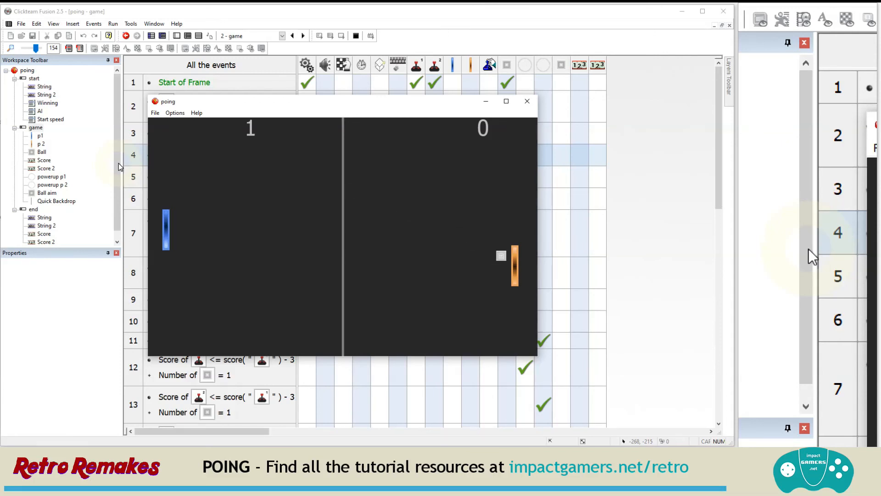
key("Down")
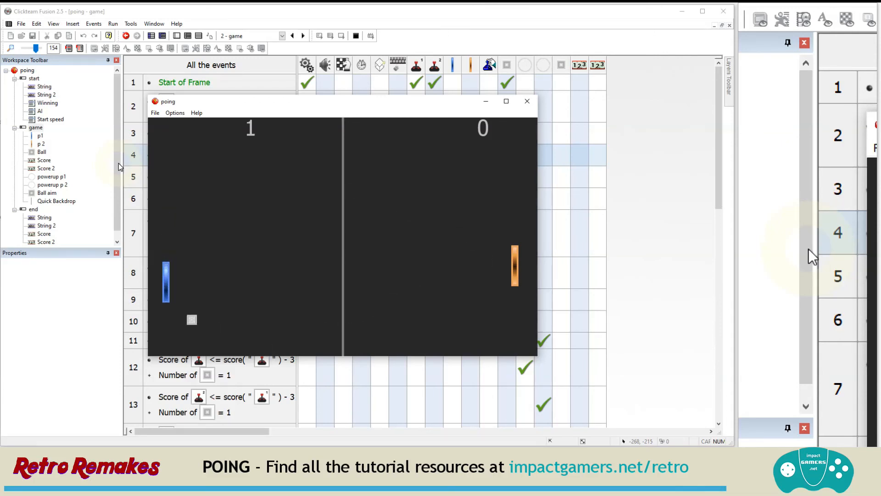
key("Down")
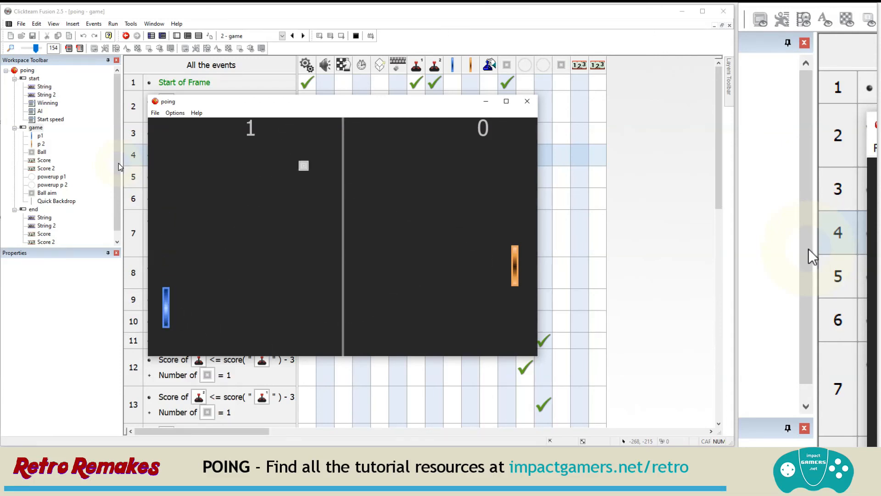